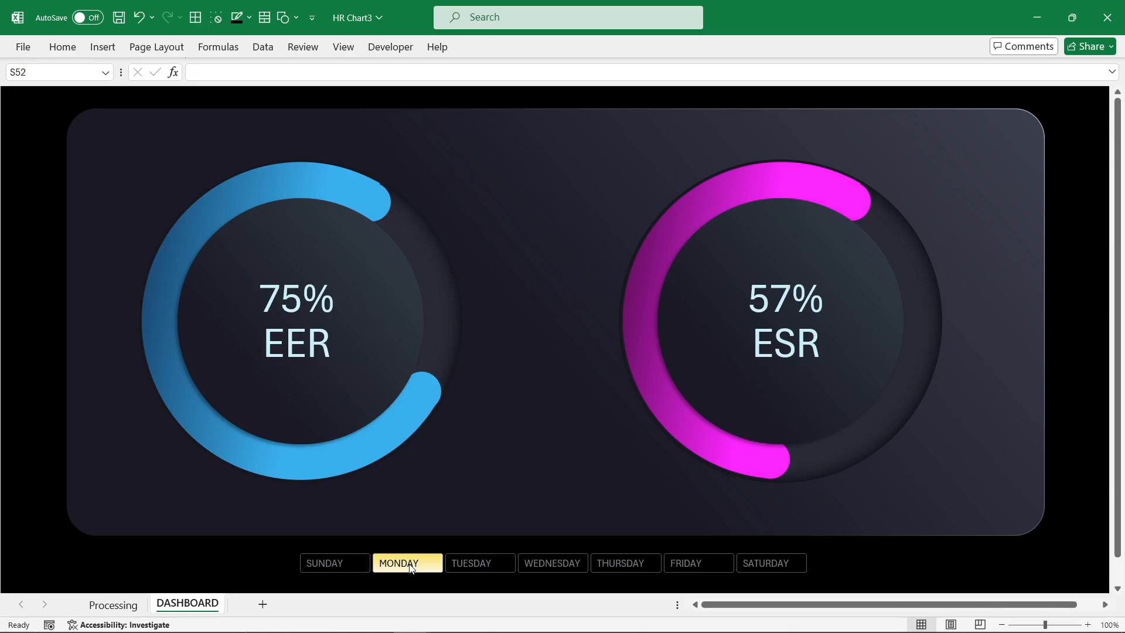
- Cycle through the weekday slicer from Sunday towards Saturday to preview the EER and ESR ring charts
{"action": "left_click", "coordinate": [360, 567]}
{"action": "left_click_drag", "start_coordinate": [343, 569], "coordinate": [894, 571]}
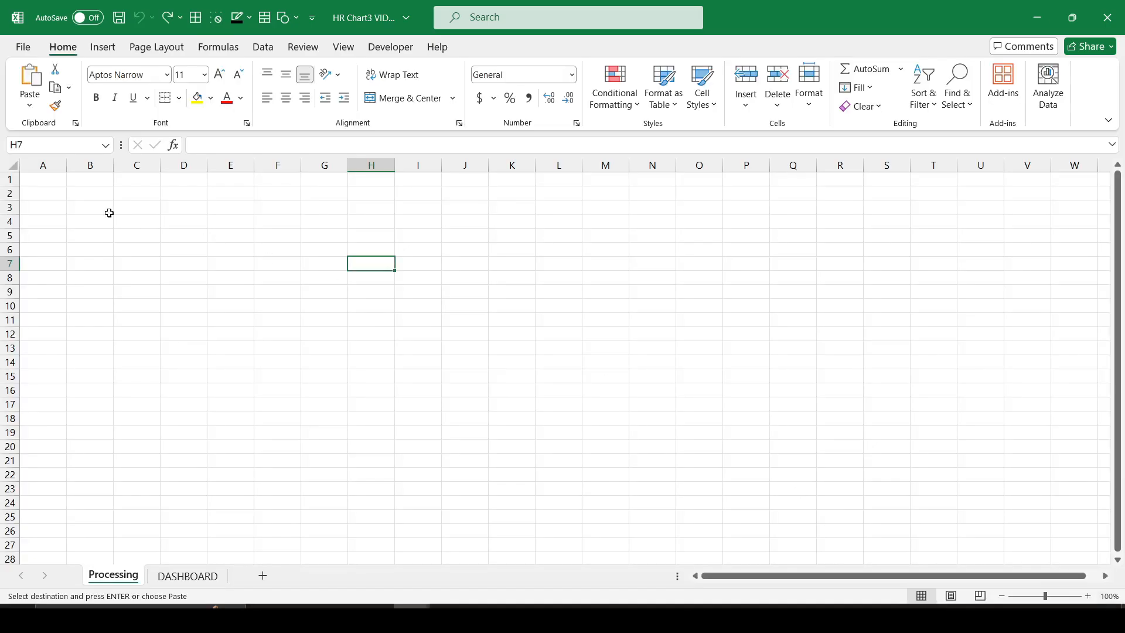
- Enter the headings "Employee Engagement Rate" in A1 and "Employee Satisfaction Rate" in A6 of the Processing sheet
{"action": "left_click", "coordinate": [27, 179]}
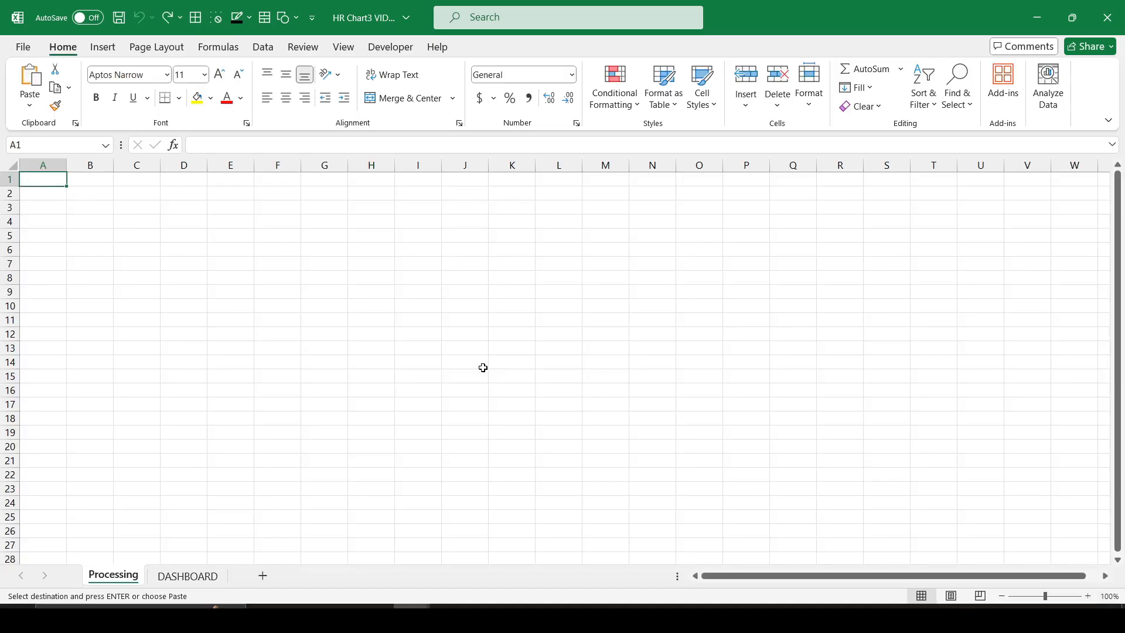
{"action": "type", "text": "Employee Engagement Rate Employee Satisfaction Rate"}
{"action": "left_click", "coordinate": [33, 196]}
{"action": "left_click_drag", "start_coordinate": [35, 201], "coordinate": [35, 258]}
- Label cell A2 as EER and cell A7 as ESR beneath their headings
{"action": "left_click", "coordinate": [41, 192]}
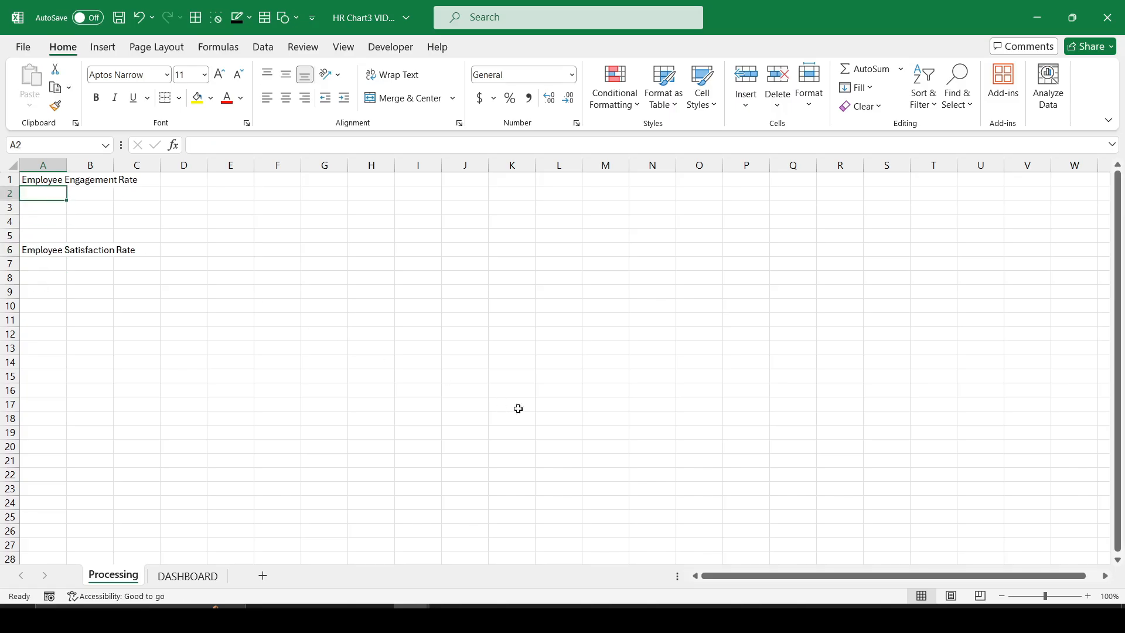
{"action": "type", "text": "EER"}
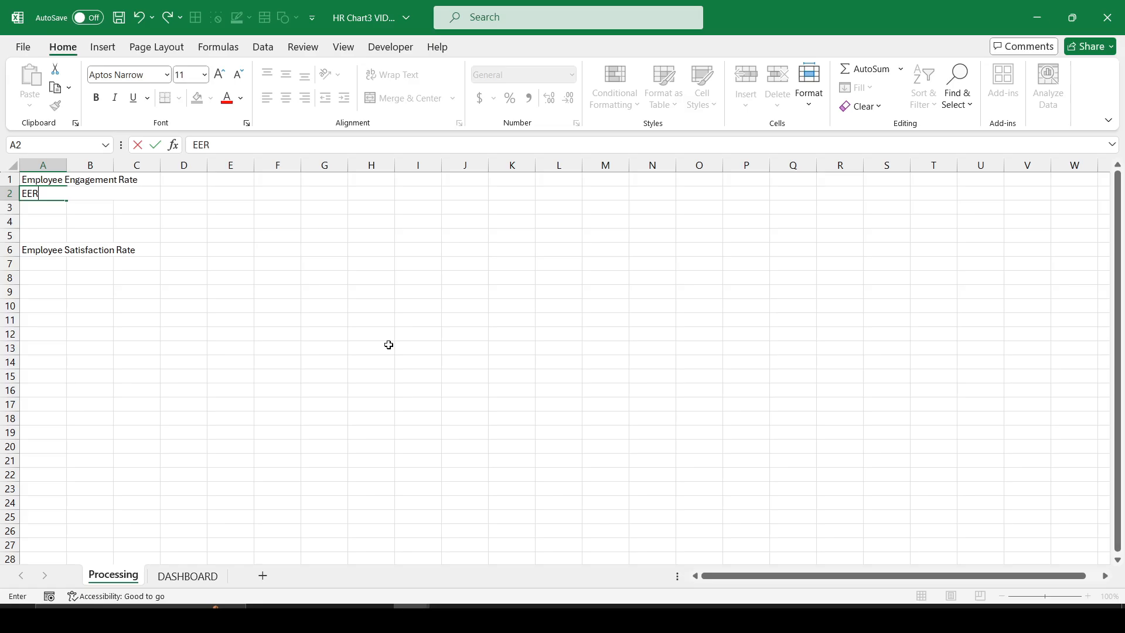
{"action": "key", "text": "Tab"}
{"action": "left_click", "coordinate": [42, 264]}
{"action": "type", "text": "ESR"}
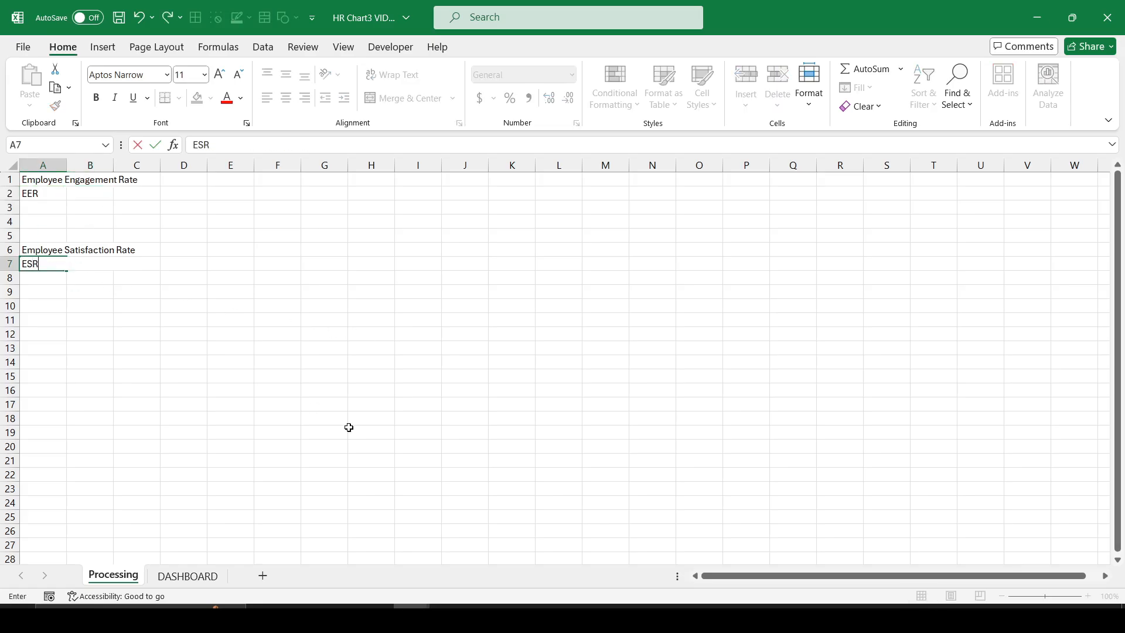
{"action": "key", "text": "Tab"}
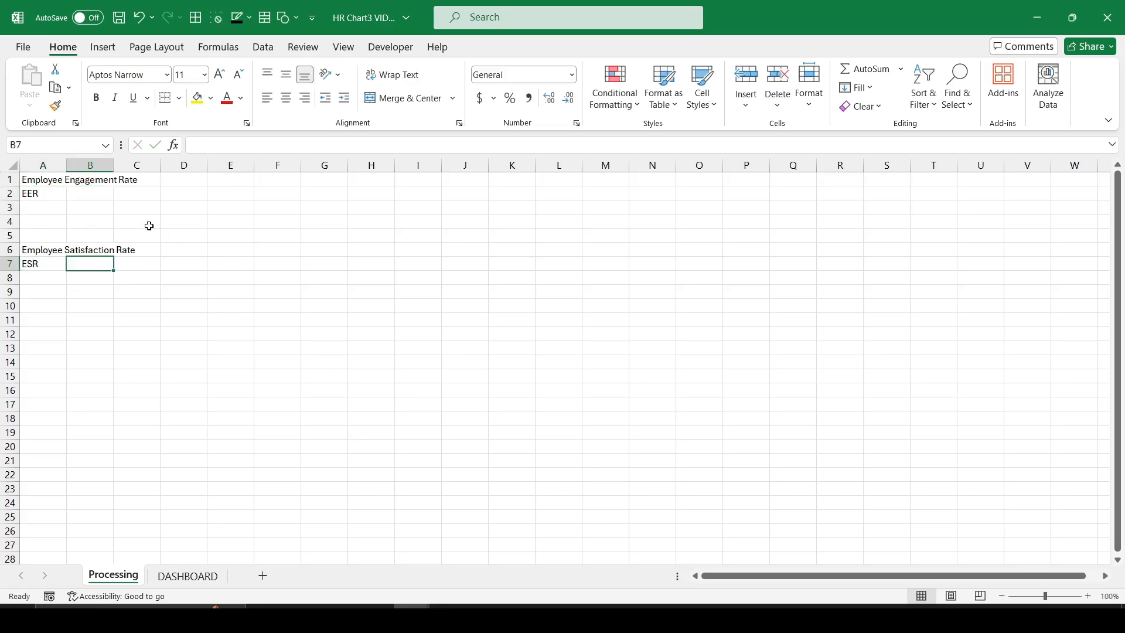
- Enter 55% in cell B3 and fill the cell light blue
{"action": "left_click", "coordinate": [88, 206]}
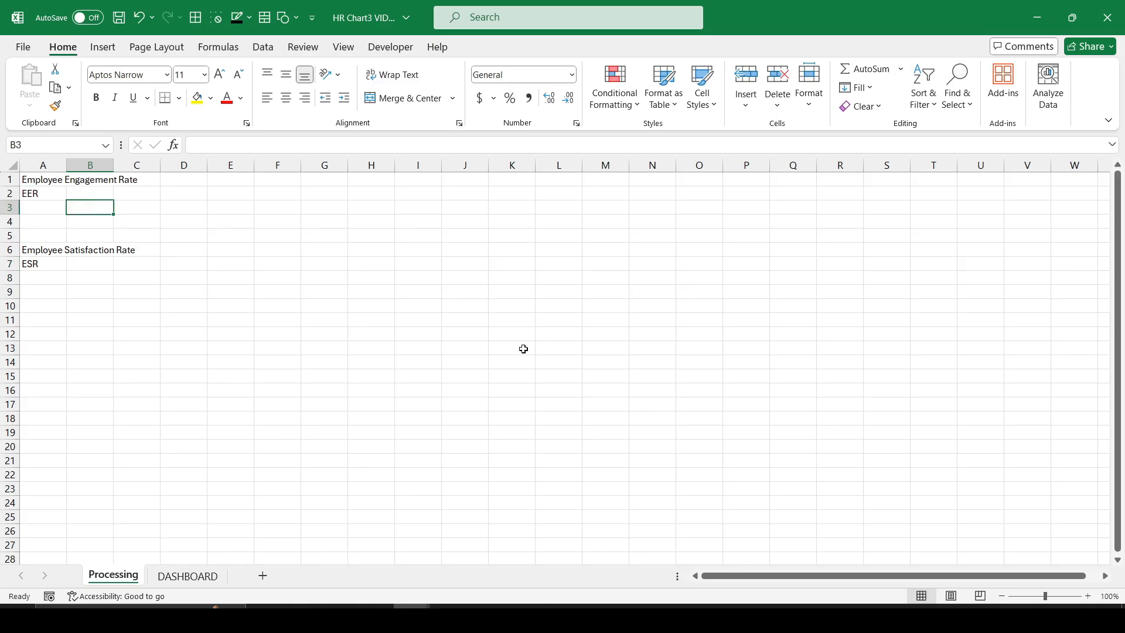
{"action": "type", "text": "55"}
{"action": "key", "text": "ctrl+Return"}
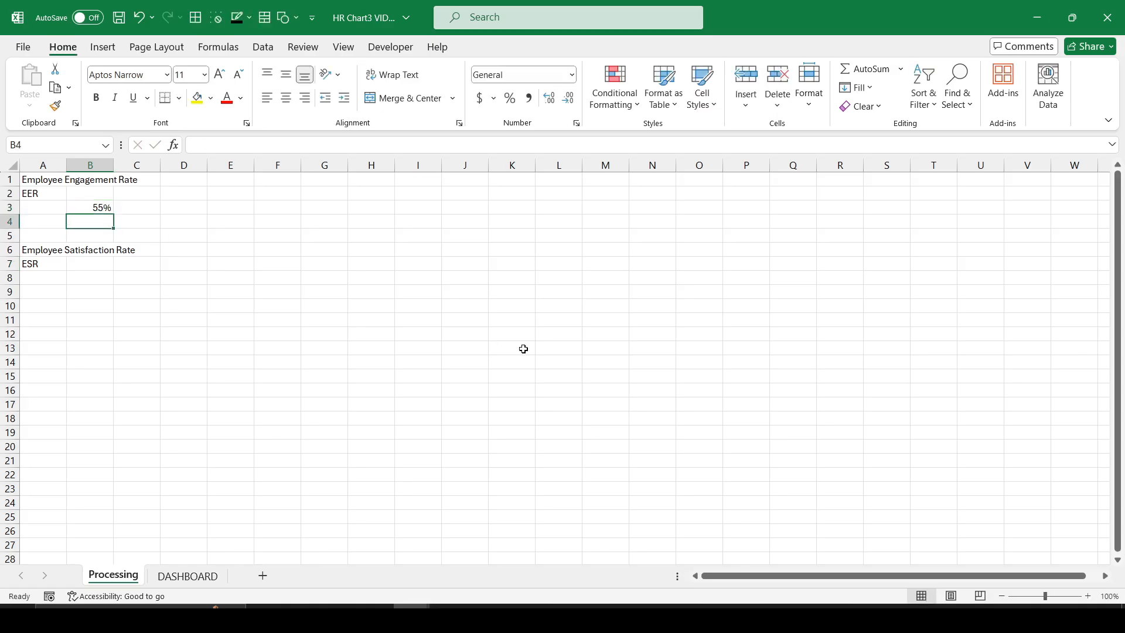
{"action": "left_click", "coordinate": [211, 97]}
{"action": "left_click", "coordinate": [278, 155]}
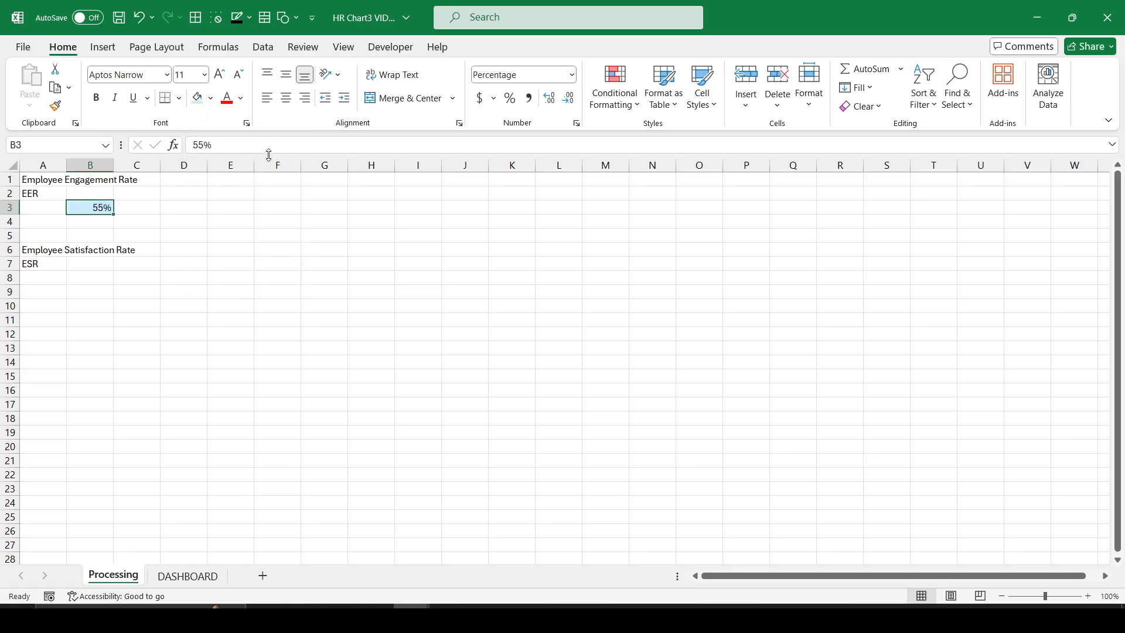
- Calculate the remaining engagement share in A3 with =100%-B3, formatted as a percentage without decimals
{"action": "left_click", "coordinate": [50, 208]}
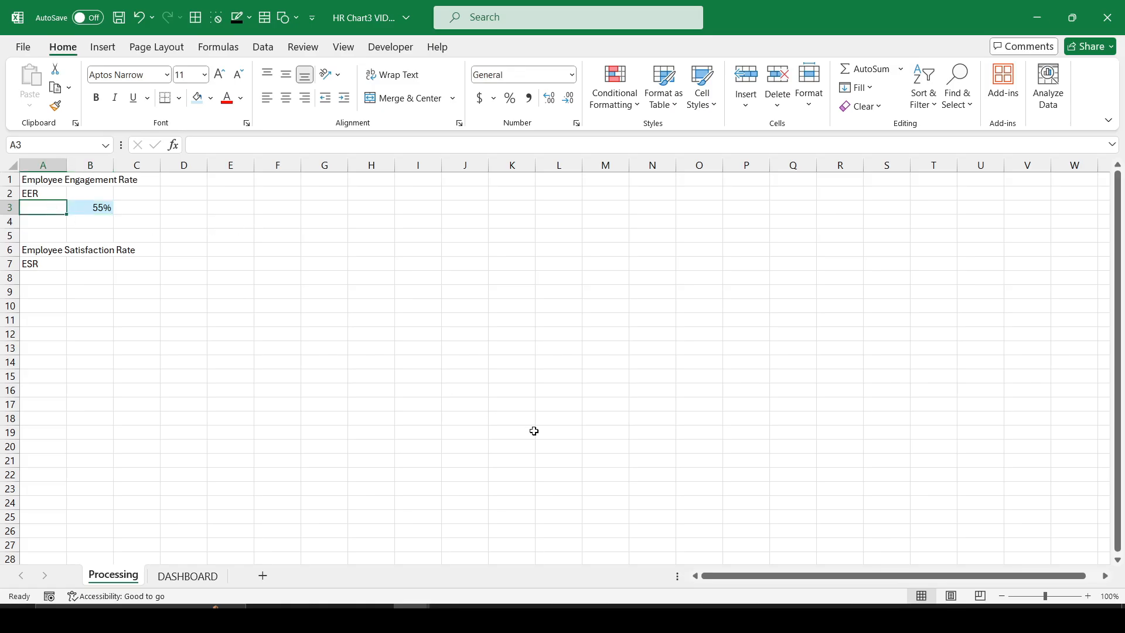
{"action": "type", "text": "=100%-"}
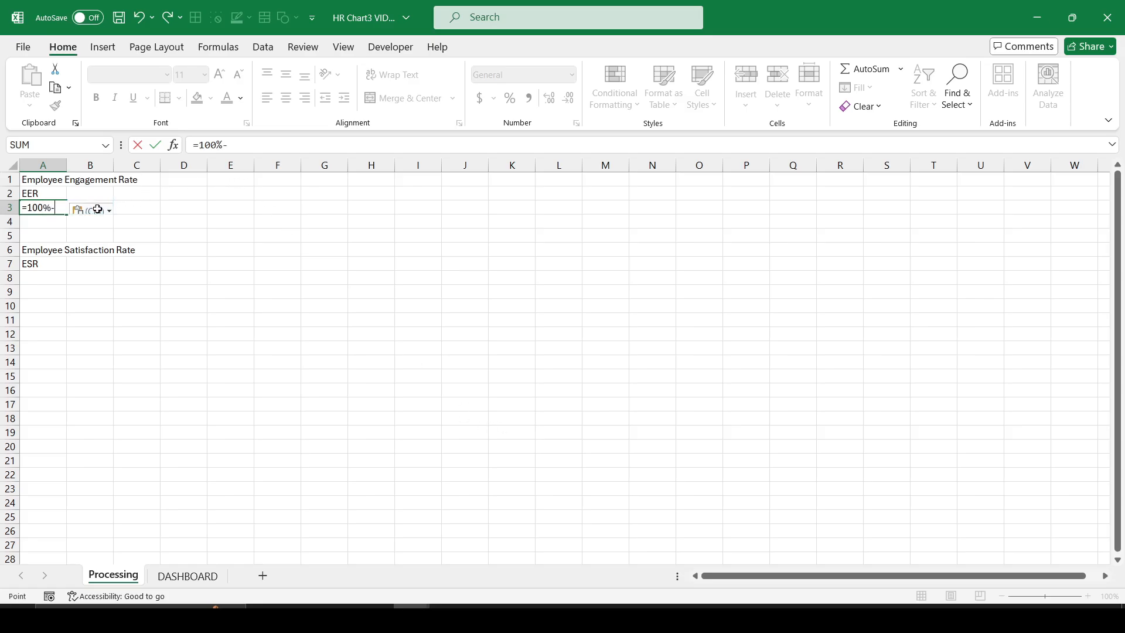
{"action": "left_click", "coordinate": [106, 207]}
{"action": "key", "text": "Return"}
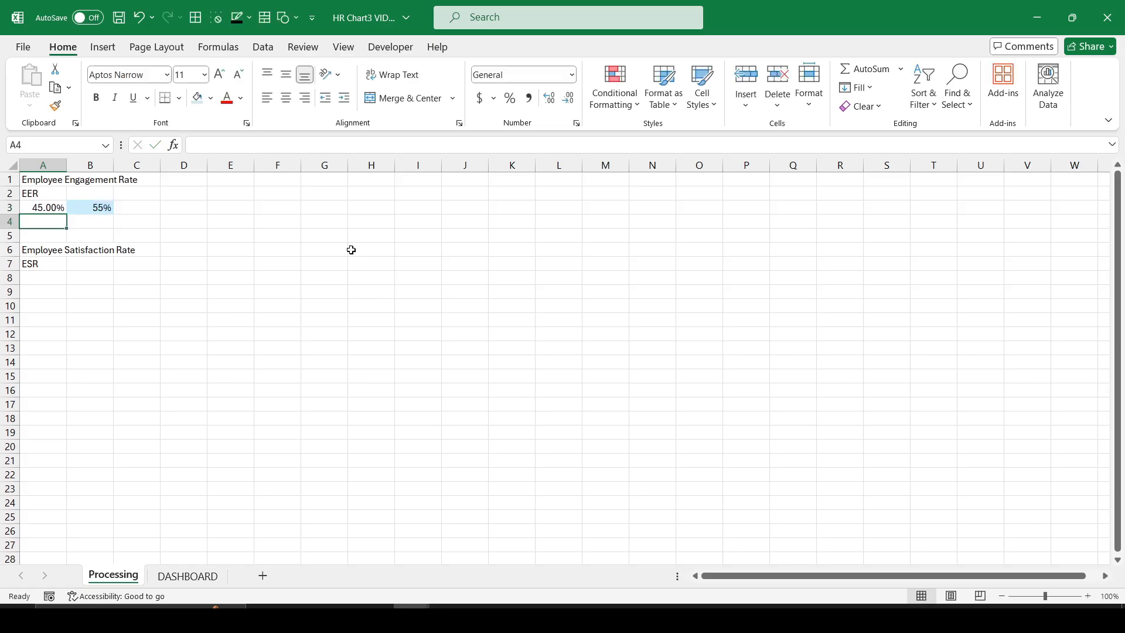
{"action": "key", "text": "Up"}
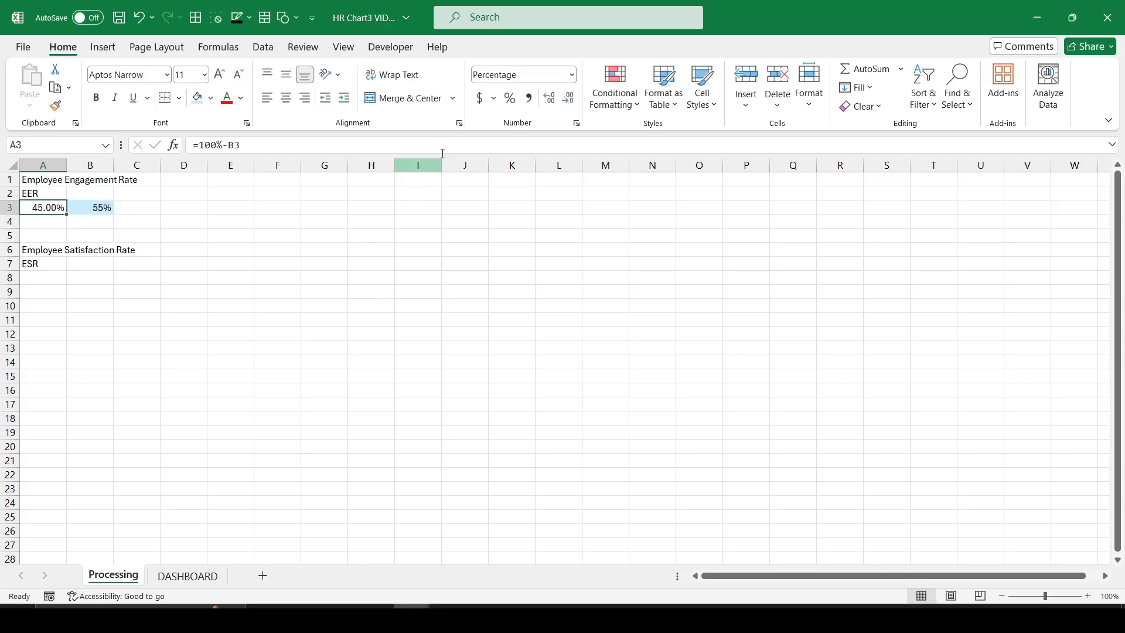
{"action": "left_click", "coordinate": [510, 98]}
- Add the column headers X in C2 and Y in D2
{"action": "left_click", "coordinate": [139, 196]}
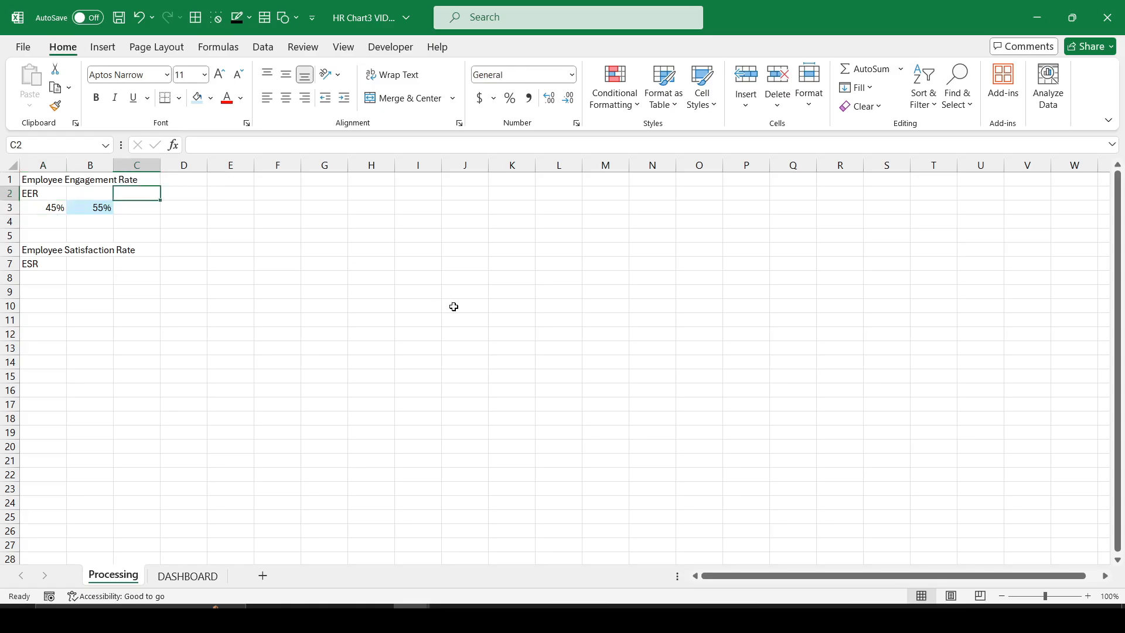
{"action": "type", "text": "X"}
{"action": "key", "text": "Tab"}
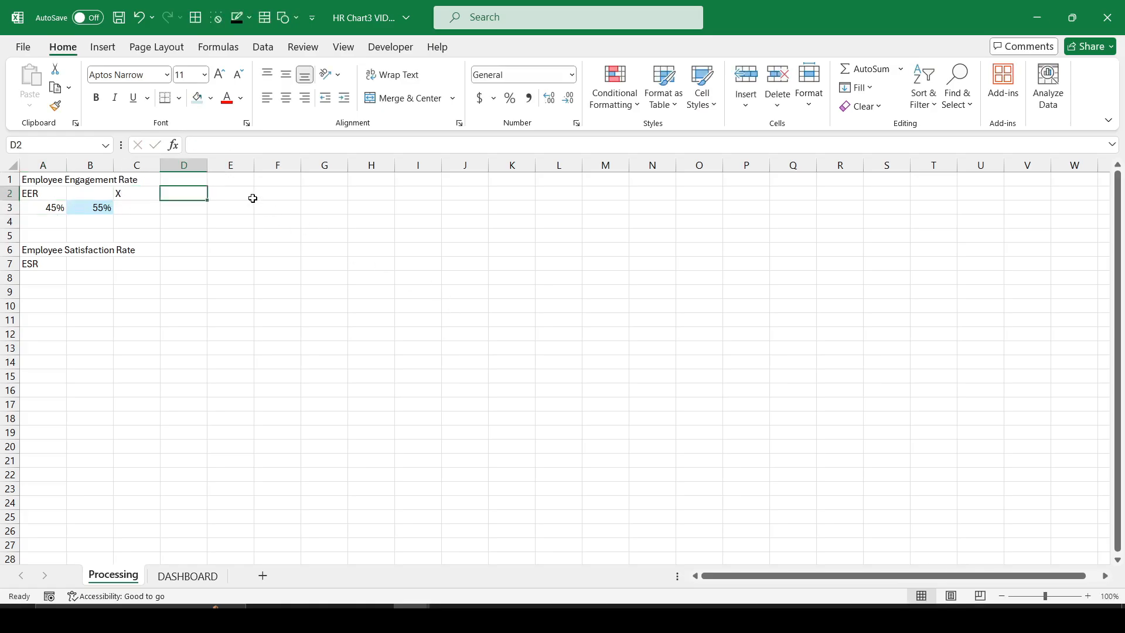
{"action": "type", "text": "Y"}
{"action": "key", "text": "Tab"}
- Compute the X coordinate in C3 with the formula =SIN(A3*2*PI())
{"action": "left_click", "coordinate": [139, 207]}
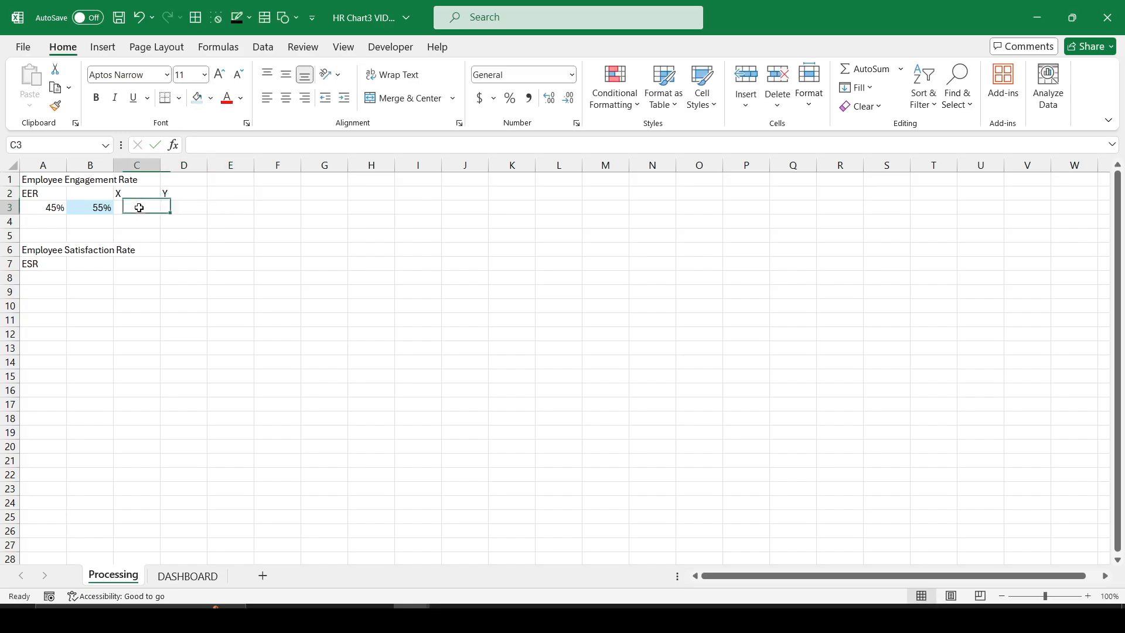
{"action": "type", "text": "="}
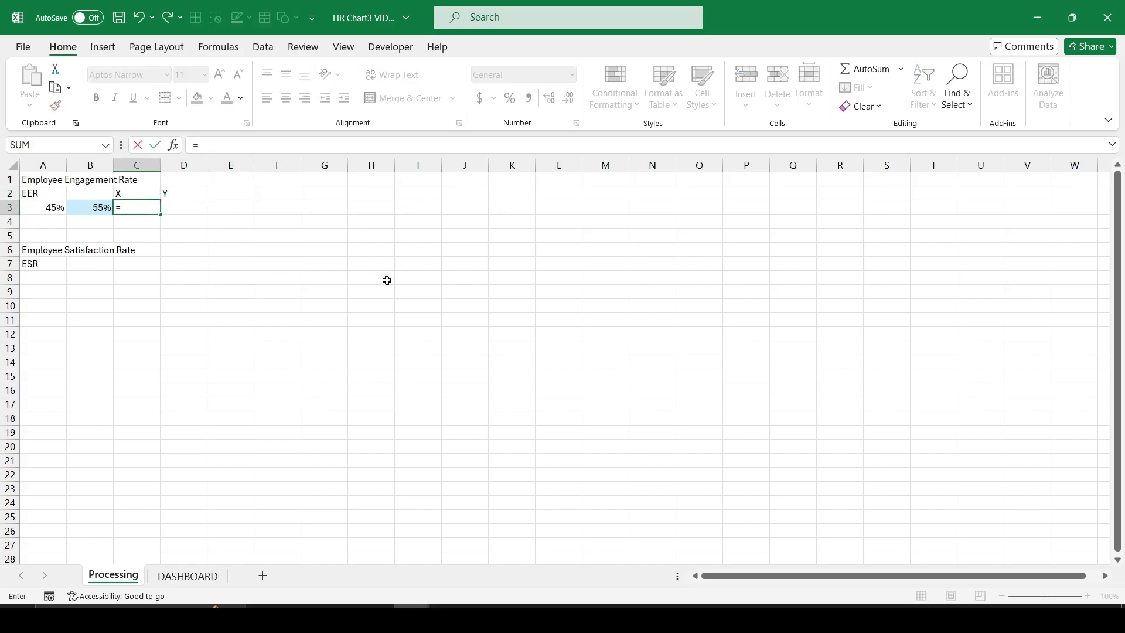
{"action": "type", "text": "sin"}
{"action": "key", "text": "Tab"}
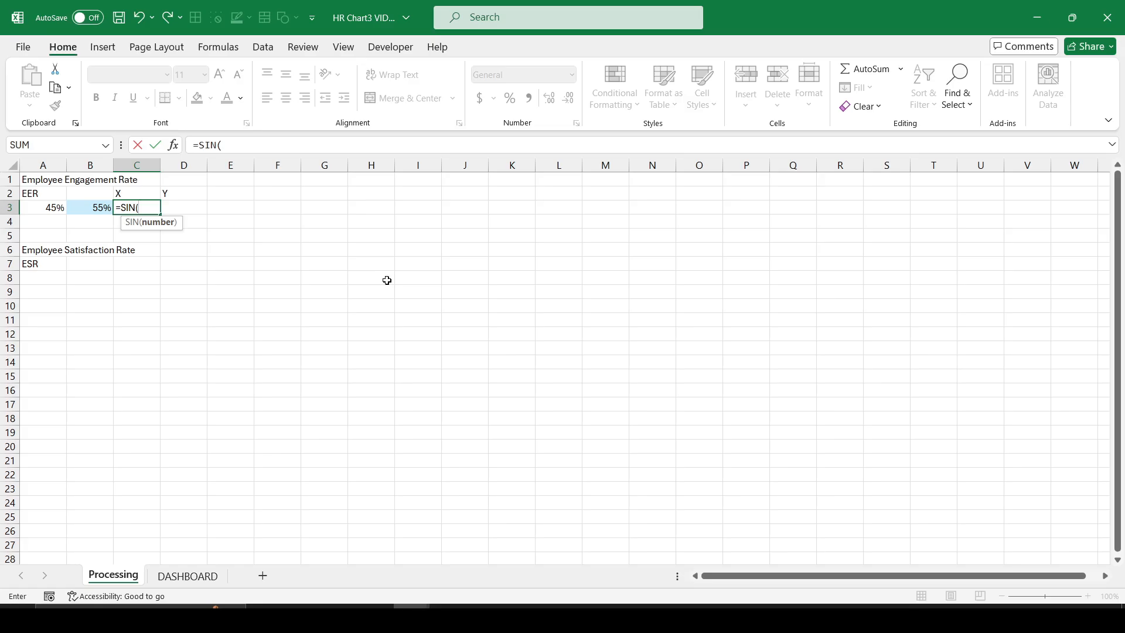
{"action": "left_click", "coordinate": [40, 211]}
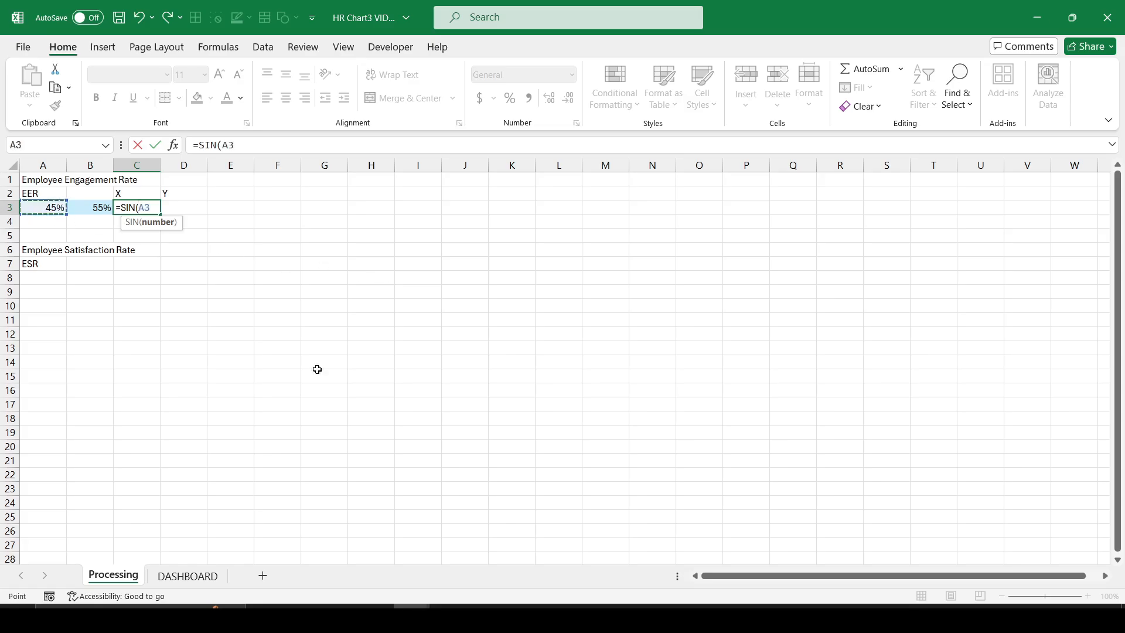
{"action": "type", "text": "*2*pi"}
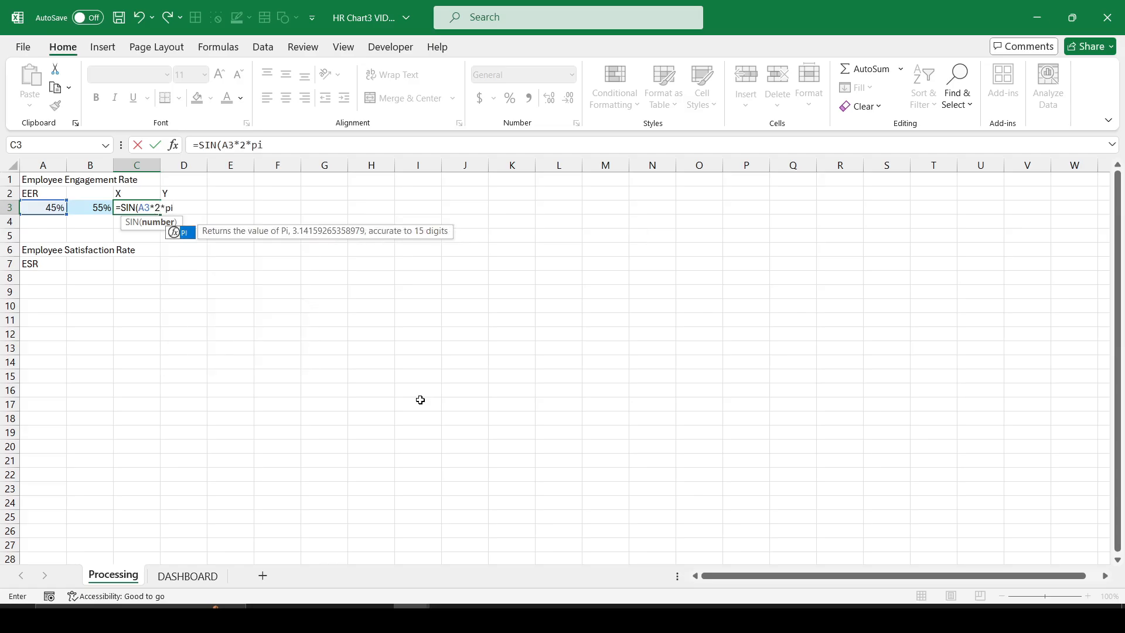
{"action": "key", "text": "Tab"}
{"action": "type", "text": "))"}
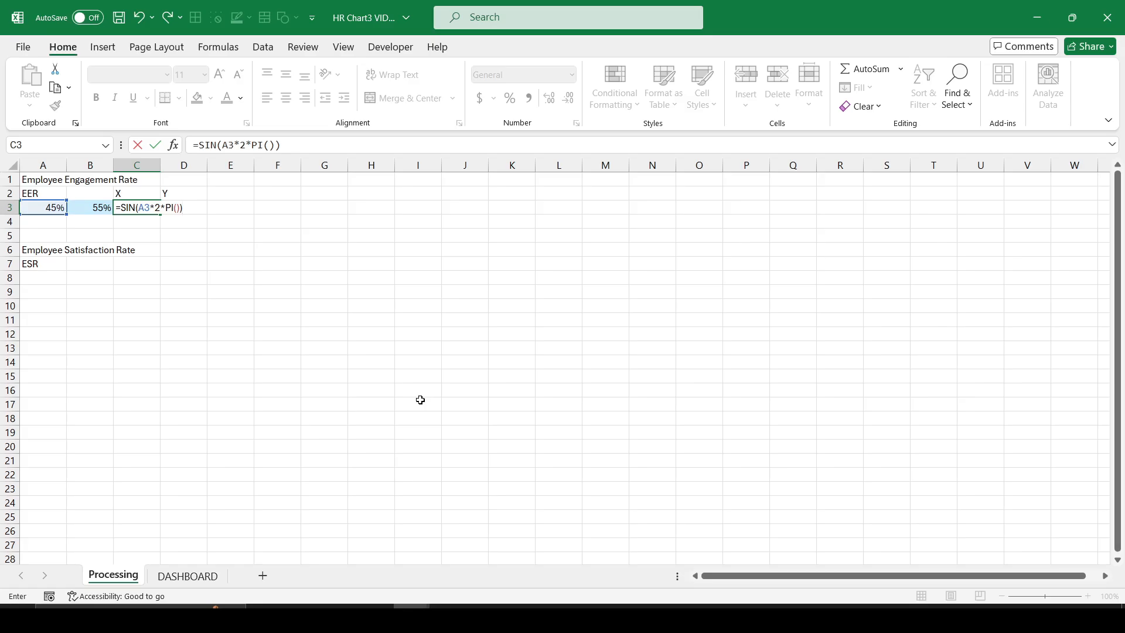
{"action": "key", "text": "Return"}
{"action": "key", "text": "Up"}
- Compute the Y coordinate in D3 with the formula =COS(B3*2*PI())
{"action": "key", "text": "Right"}
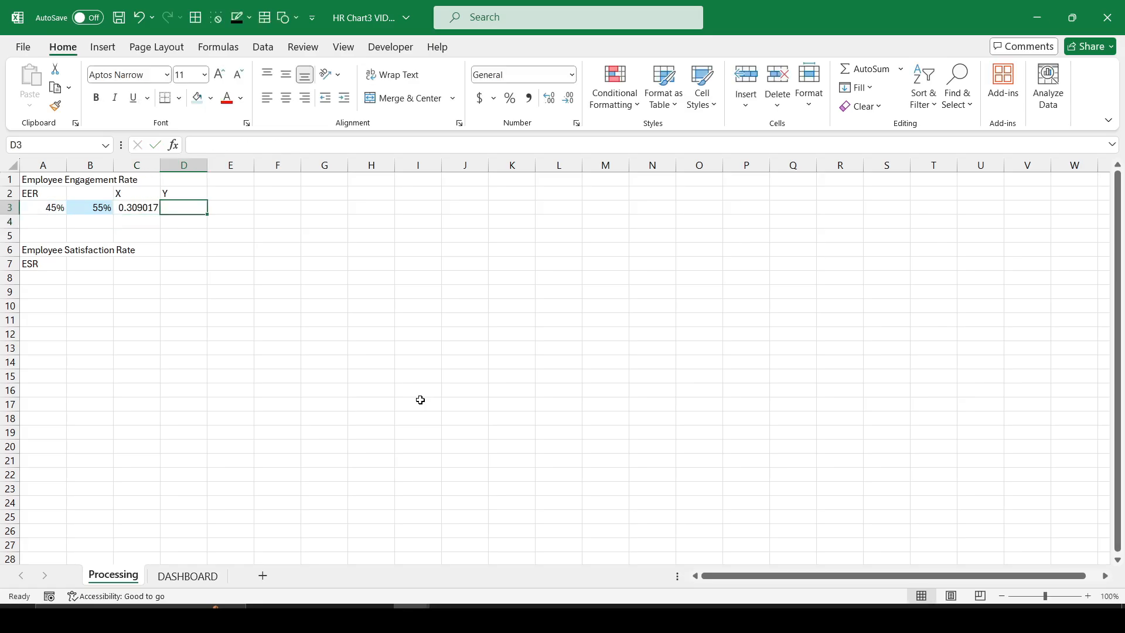
{"action": "type", "text": "=cos"}
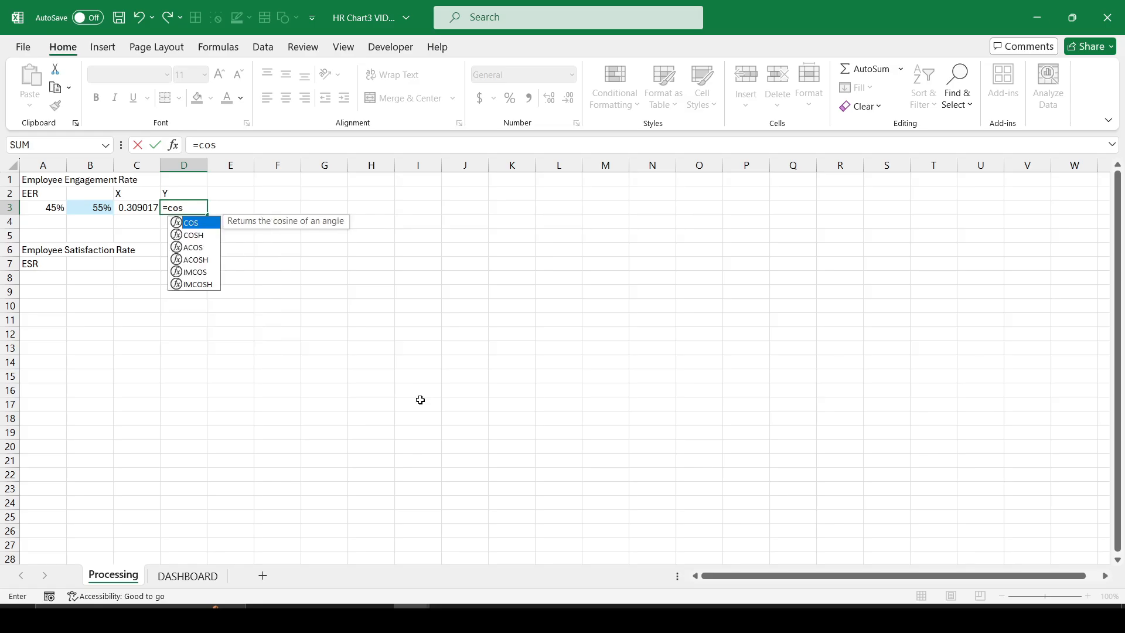
{"action": "key", "text": "Tab"}
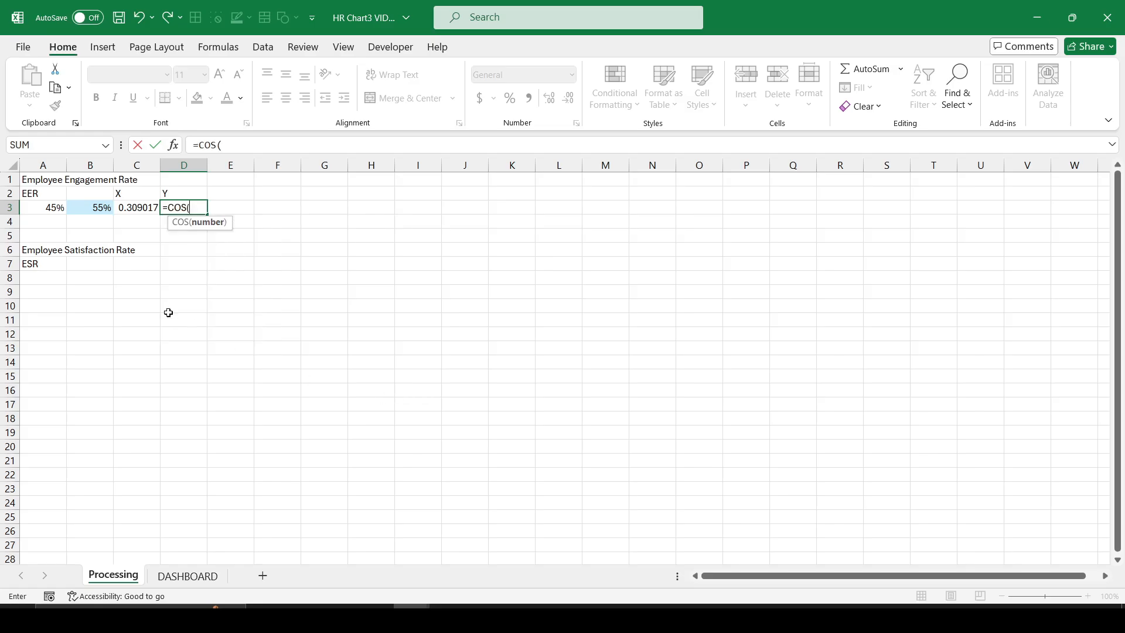
{"action": "left_click", "coordinate": [89, 208]}
{"action": "type", "text": "*"}
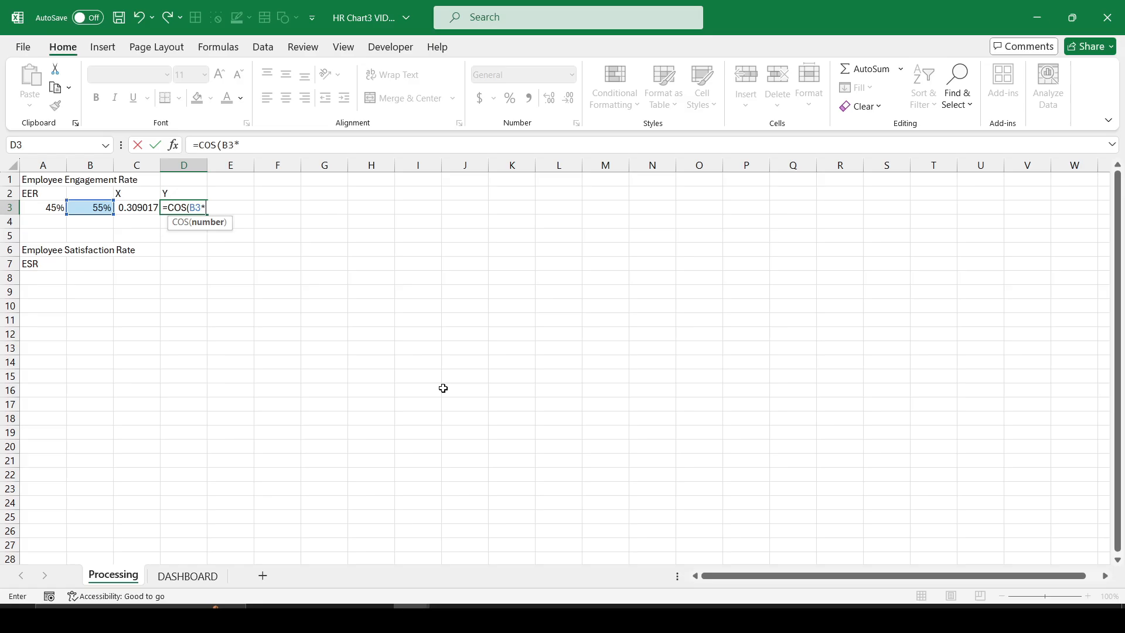
{"action": "type", "text": "2*pi"}
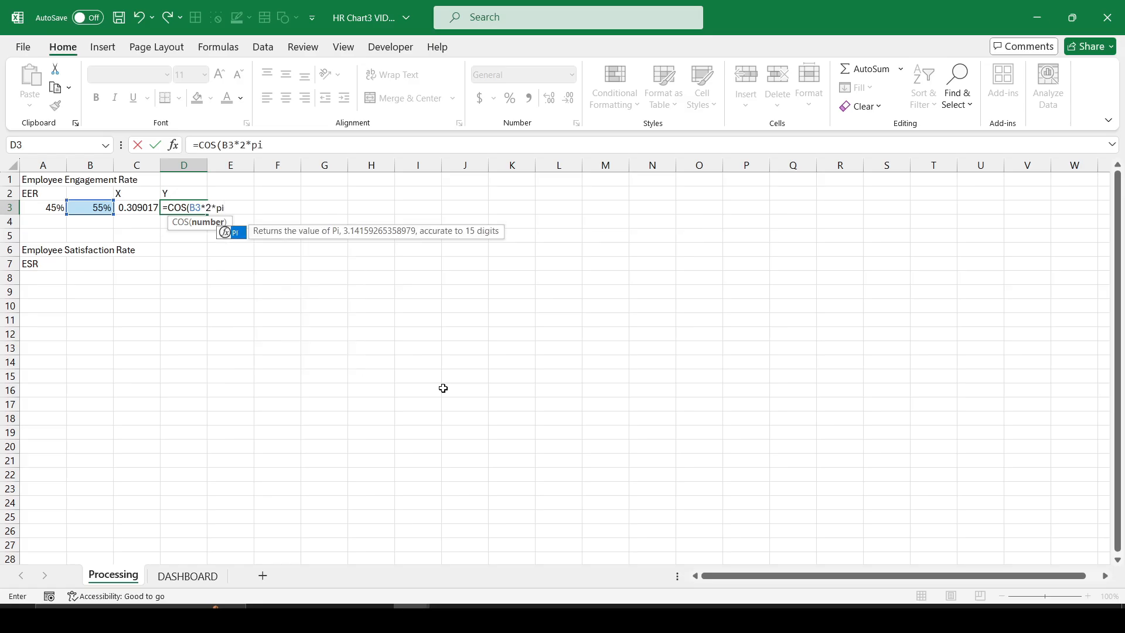
{"action": "key", "text": "Tab"}
{"action": "type", "text": ")"}
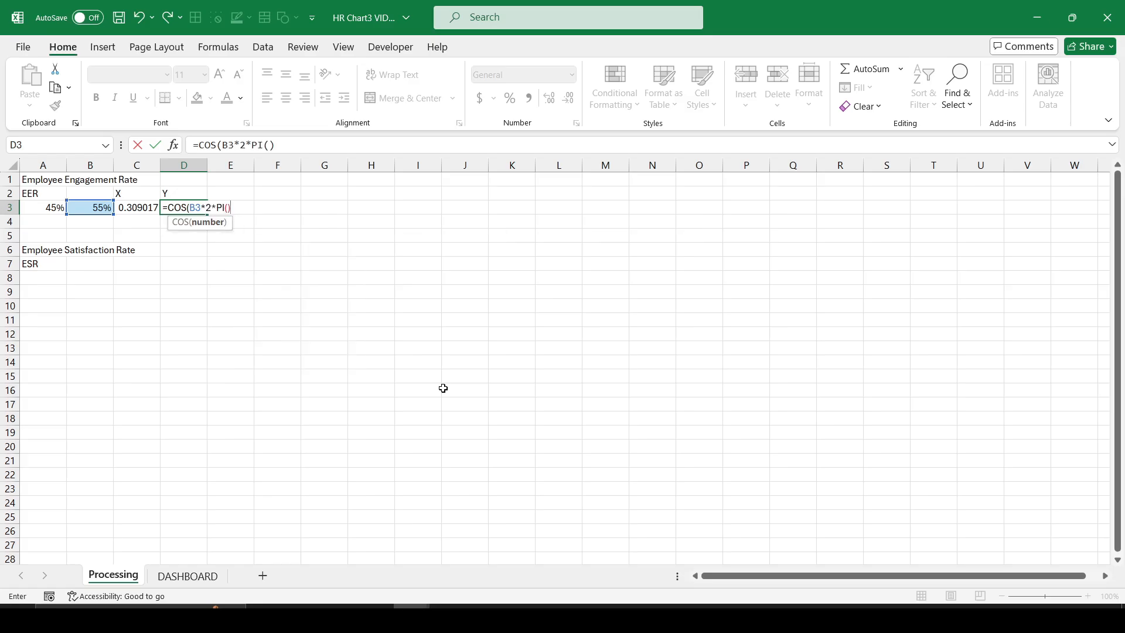
{"action": "type", "text": ")"}
{"action": "key", "text": "Return"}
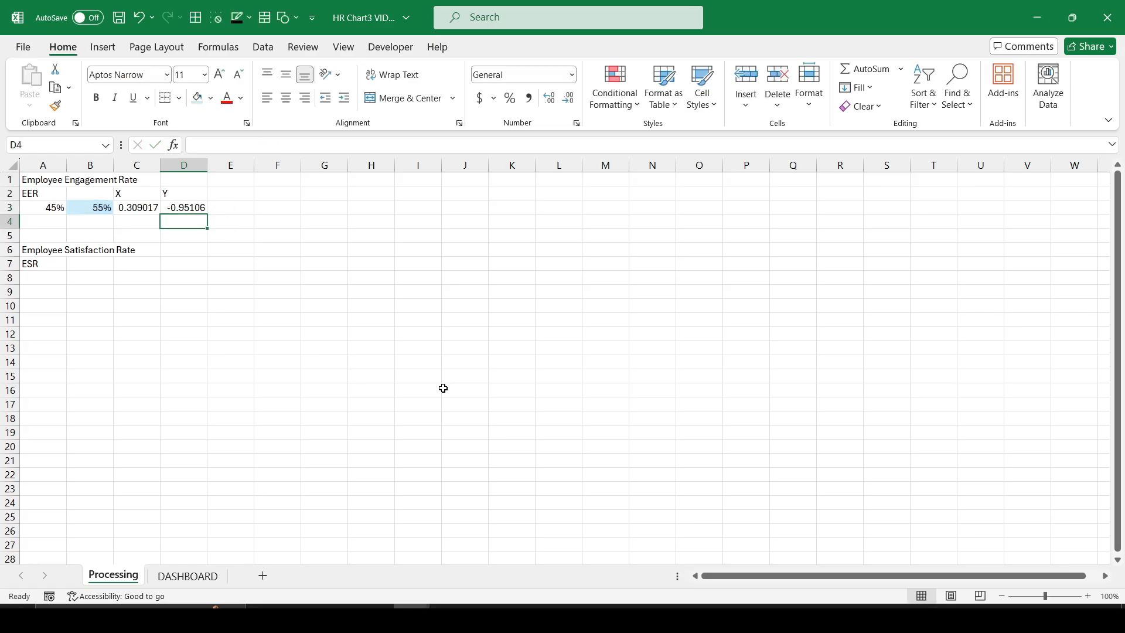
- Enter the second coordinate pair, with 0 in C4 and 1 in D4
{"action": "left_click", "coordinate": [156, 222]}
{"action": "type", "text": "0"}
{"action": "key", "text": "Tab"}
{"action": "type", "text": "1"}
{"action": "key", "text": "Return"}
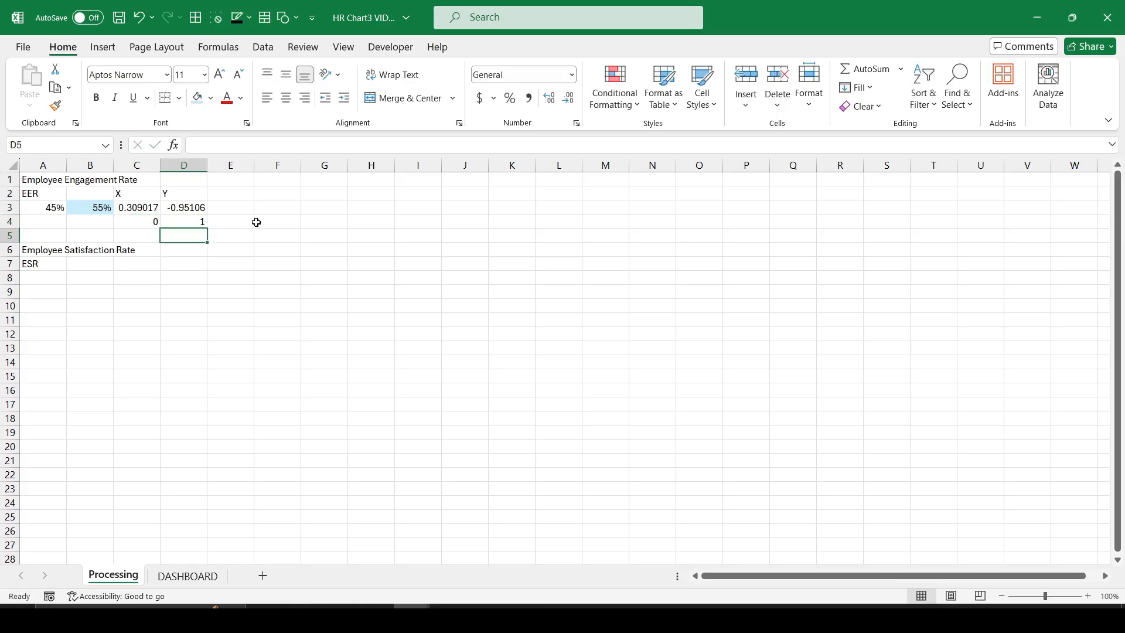
- Insert a doughnut chart from A3:B3 and move it slightly up and left on the sheet
{"action": "left_click_drag", "start_coordinate": [54, 208], "coordinate": [75, 206]}
{"action": "left_click", "coordinate": [104, 48]}
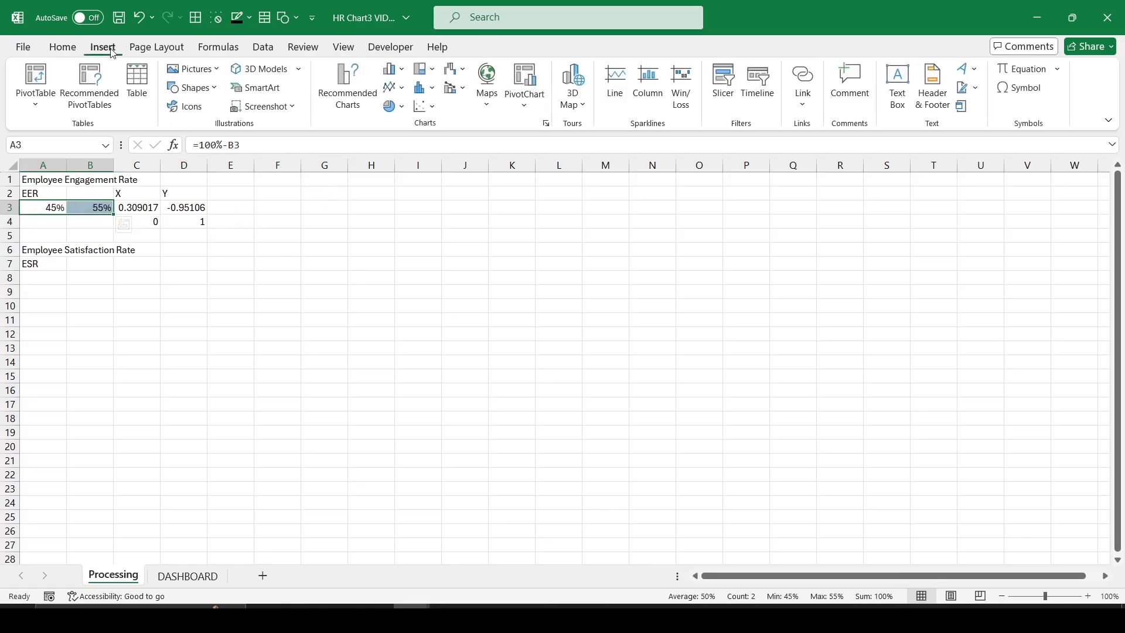
{"action": "left_click", "coordinate": [391, 106]}
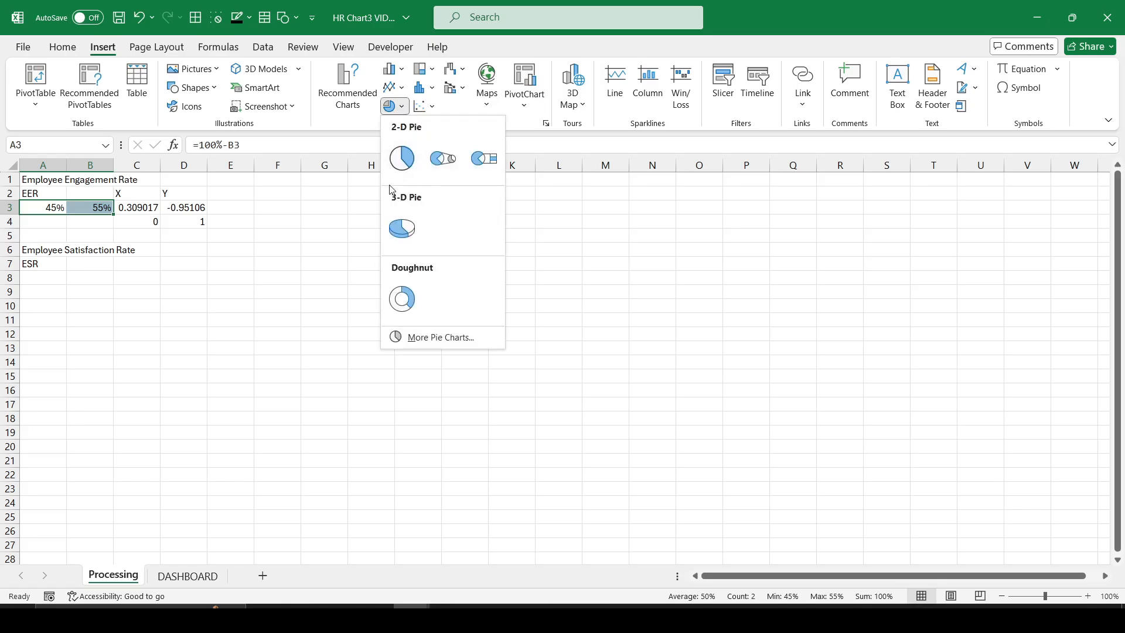
{"action": "left_click", "coordinate": [402, 298]}
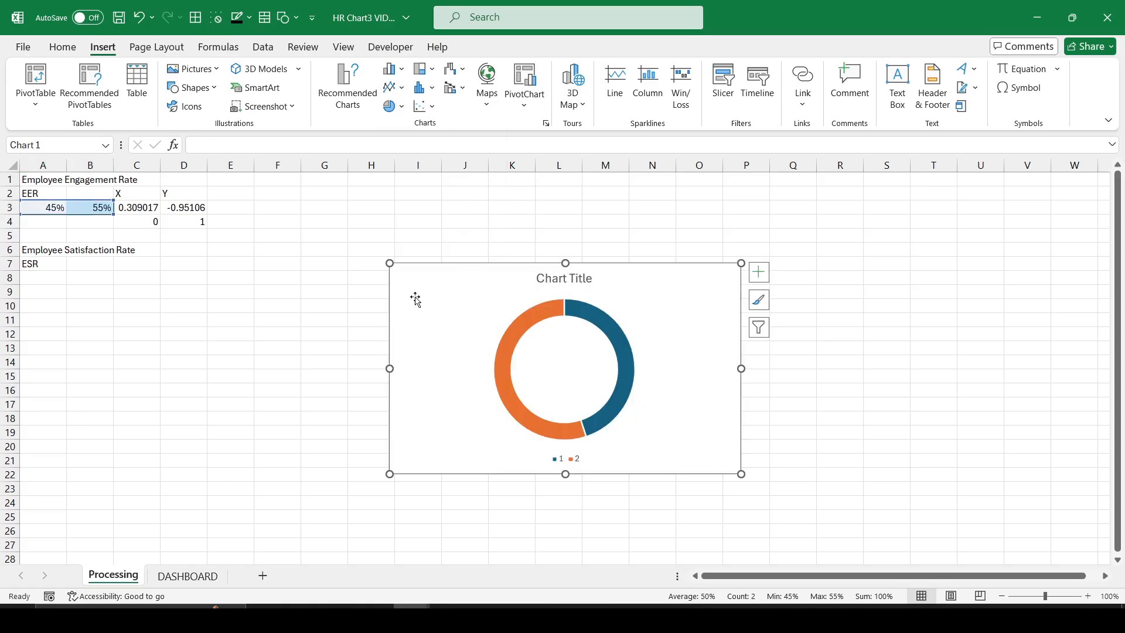
{"action": "left_click_drag", "start_coordinate": [476, 262], "coordinate": [434, 249]}
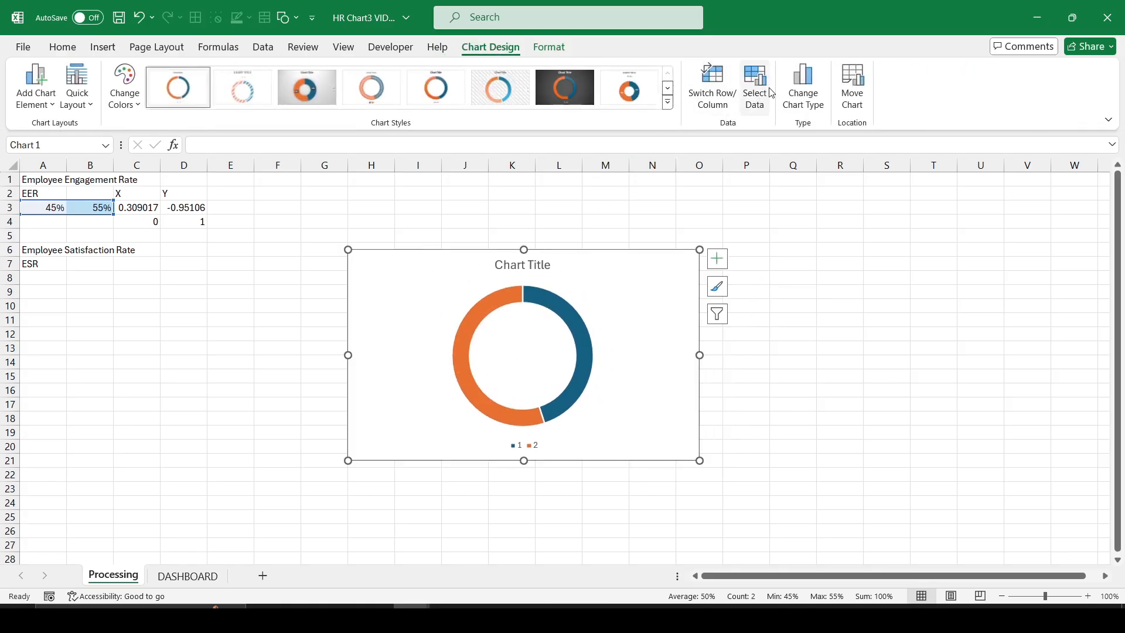
- Add a second data series to the doughnut chart using the Y coordinates in D3:D4 as its values
{"action": "left_click", "coordinate": [756, 99]}
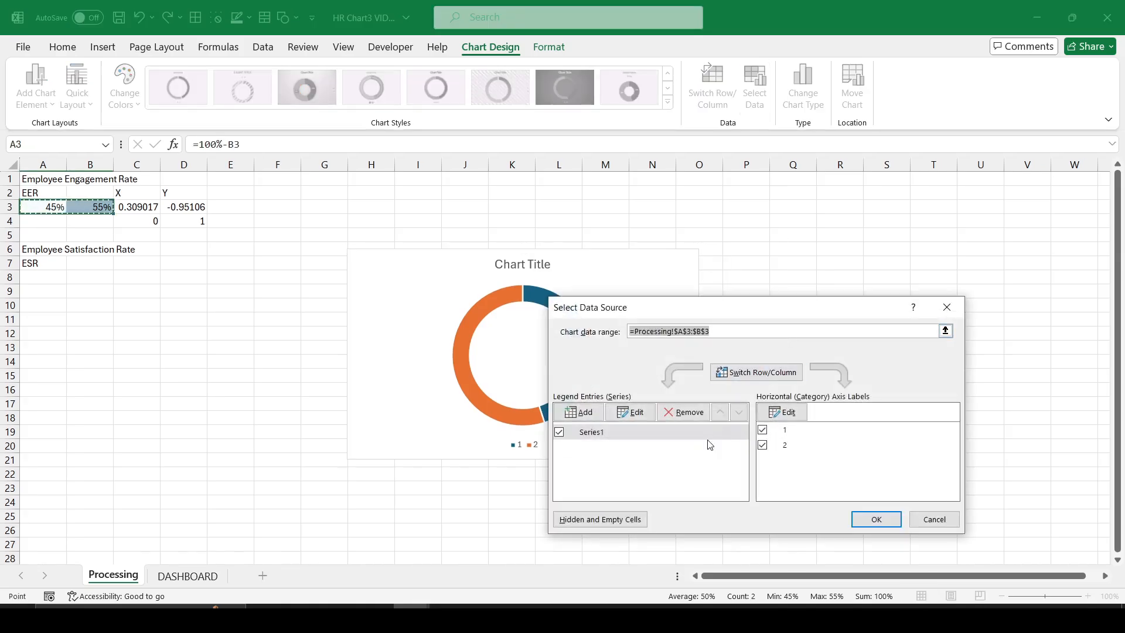
{"action": "left_click", "coordinate": [579, 412]}
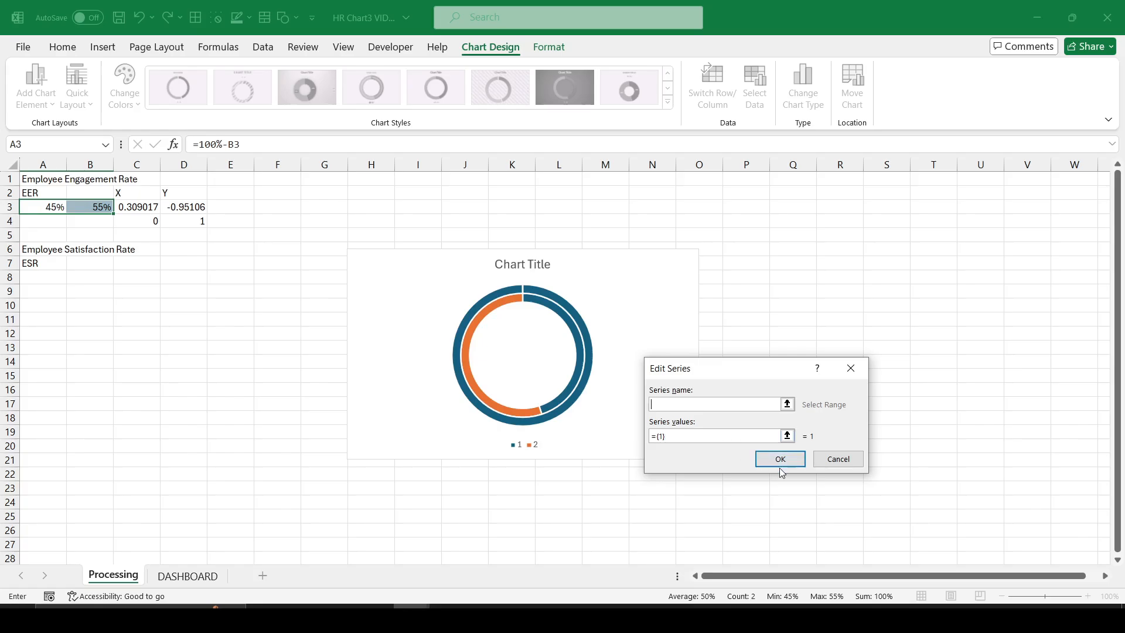
{"action": "left_click", "coordinate": [787, 436]}
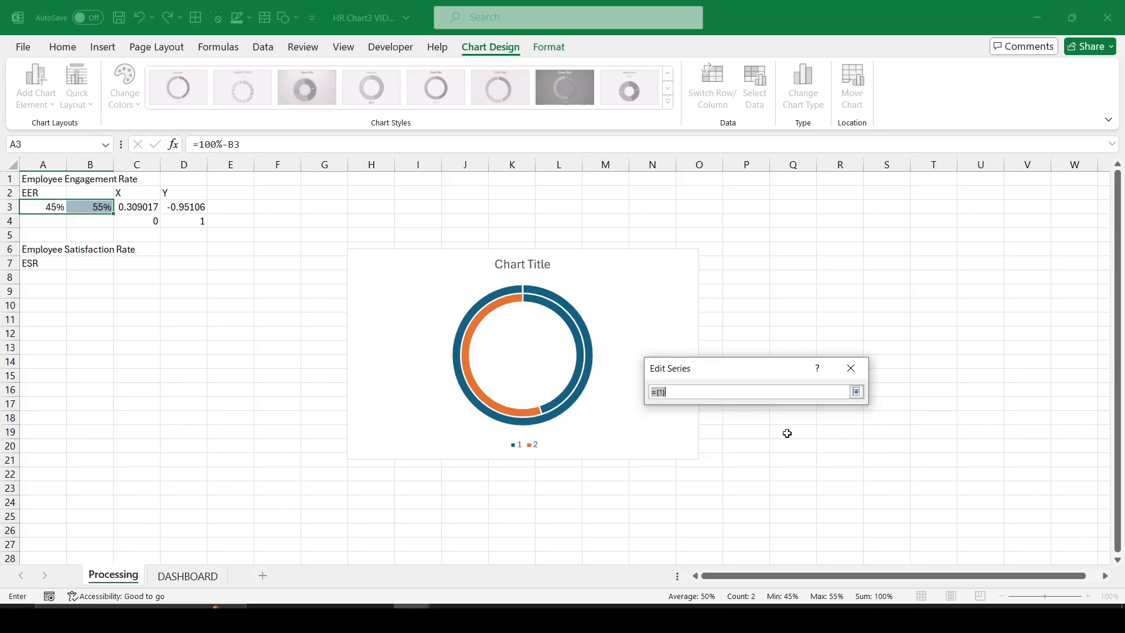
{"action": "key", "text": "BackSpace"}
{"action": "left_click_drag", "start_coordinate": [170, 207], "coordinate": [174, 222]}
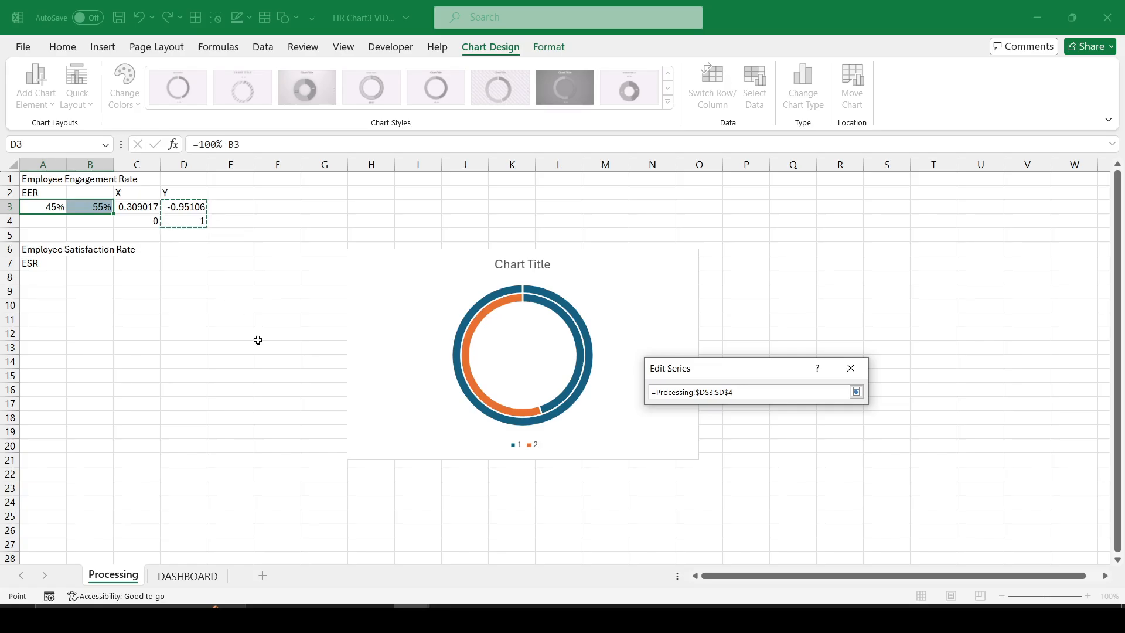
{"action": "key", "text": "Return"}
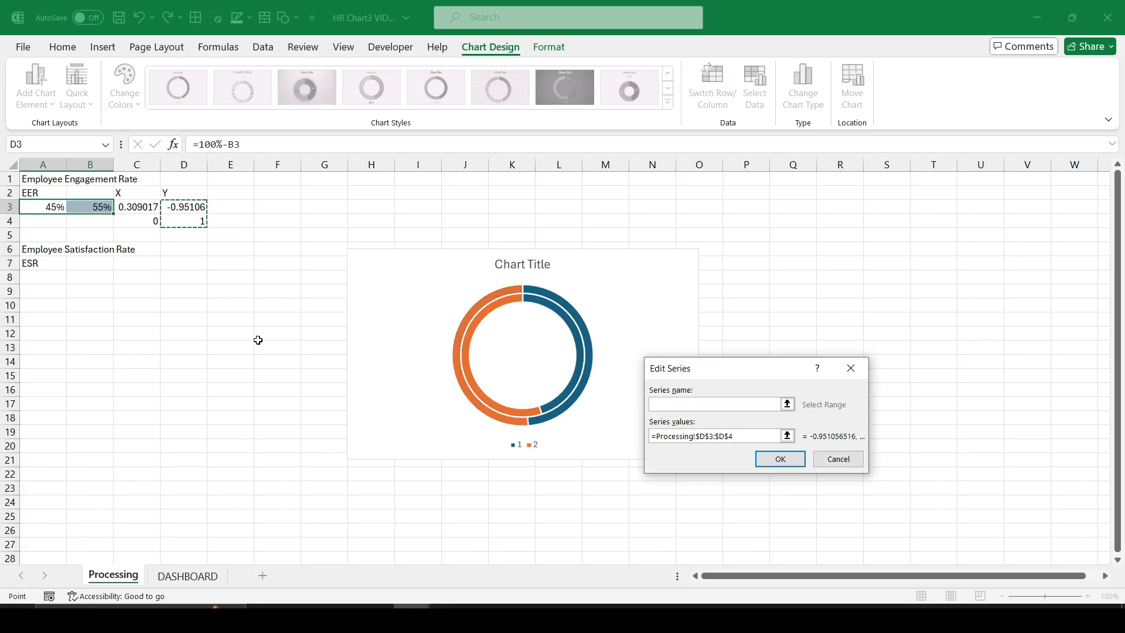
{"action": "left_click", "coordinate": [768, 458]}
{"action": "left_click", "coordinate": [875, 520]}
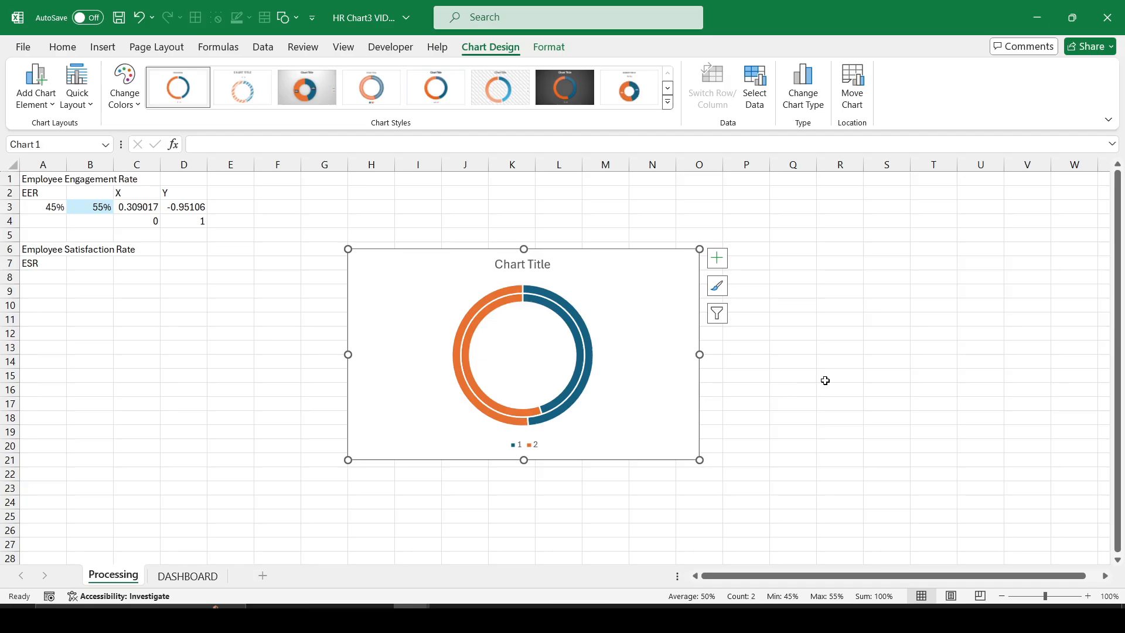
- Show the chart formatting pane docked beside the sheet and change Series 2 to a scatter chart
{"action": "right_click", "coordinate": [637, 265]}
{"action": "left_click", "coordinate": [731, 565]}
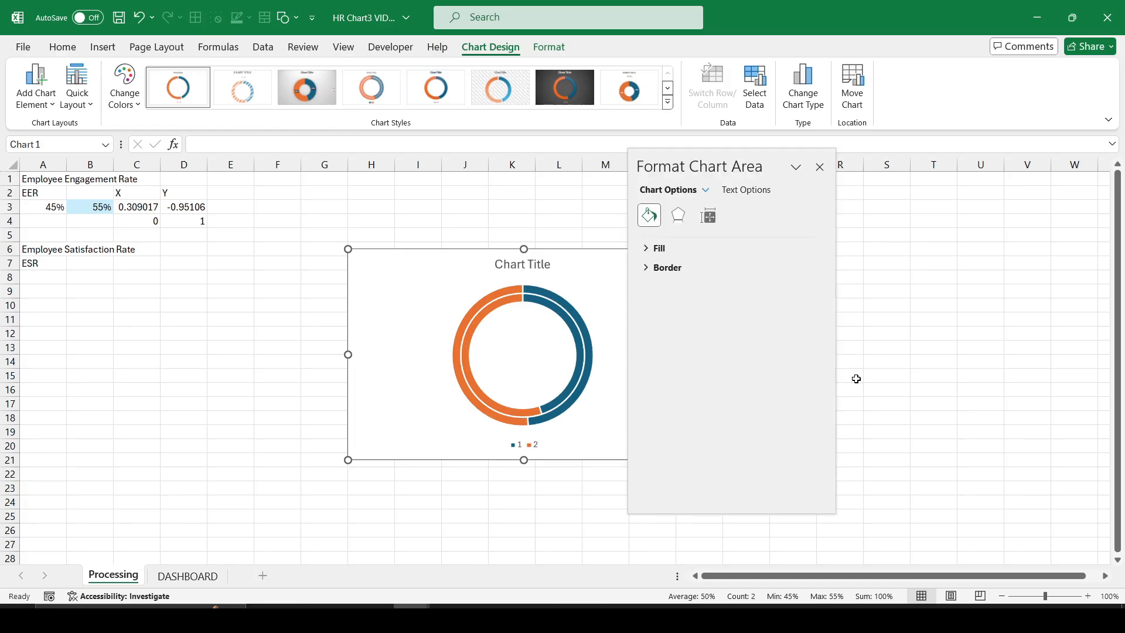
{"action": "left_click_drag", "start_coordinate": [720, 162], "coordinate": [1120, 245]}
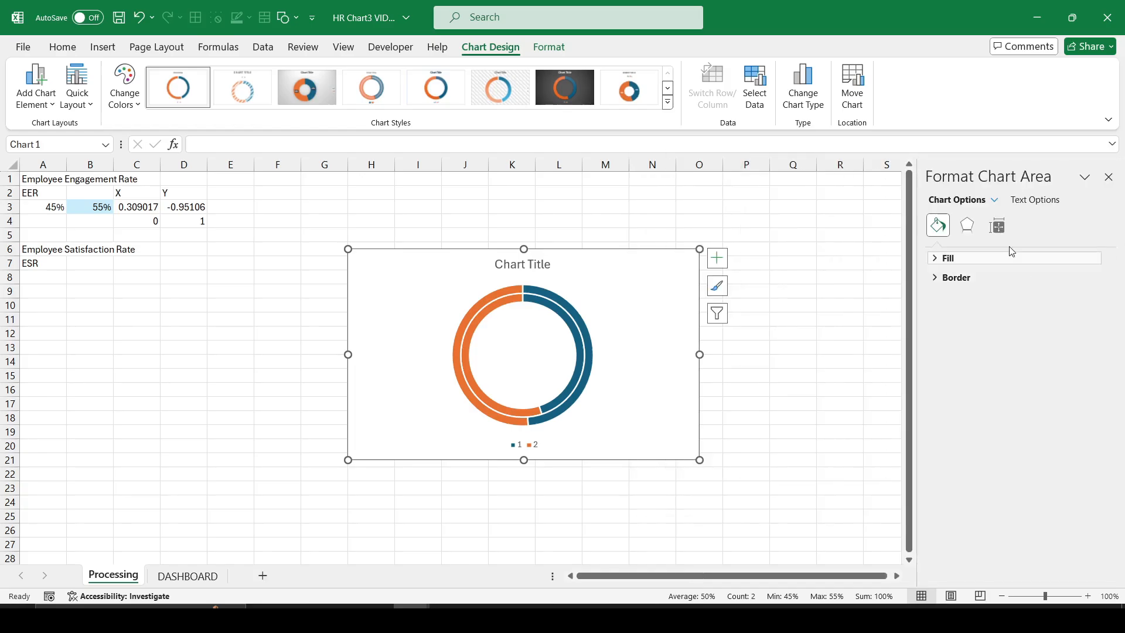
{"action": "left_click", "coordinate": [995, 200]}
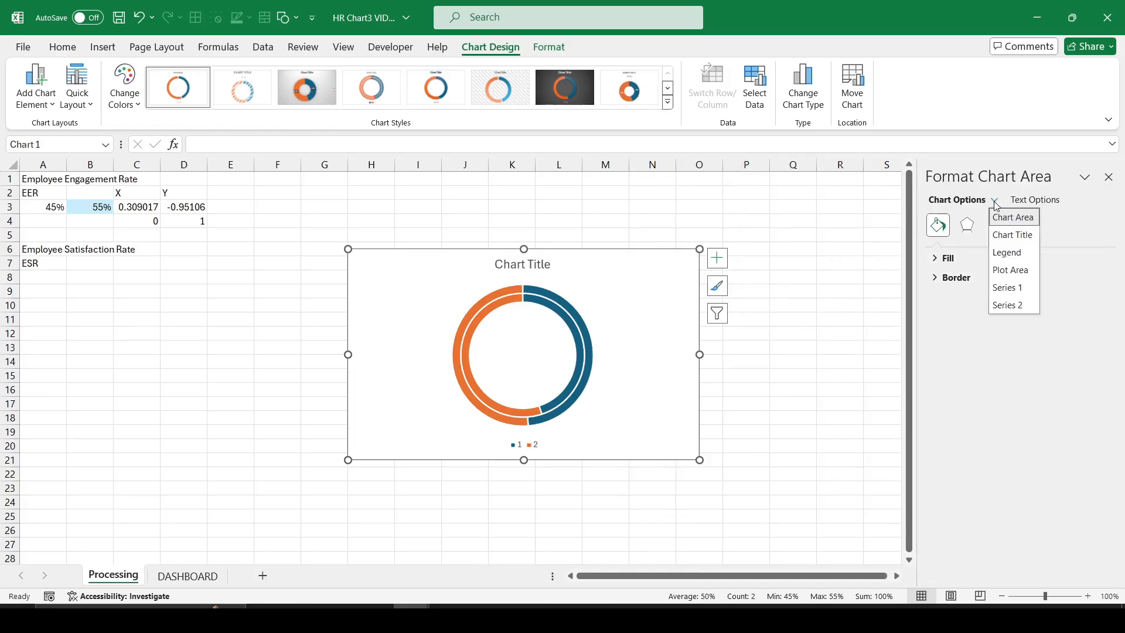
{"action": "left_click", "coordinate": [1021, 304]}
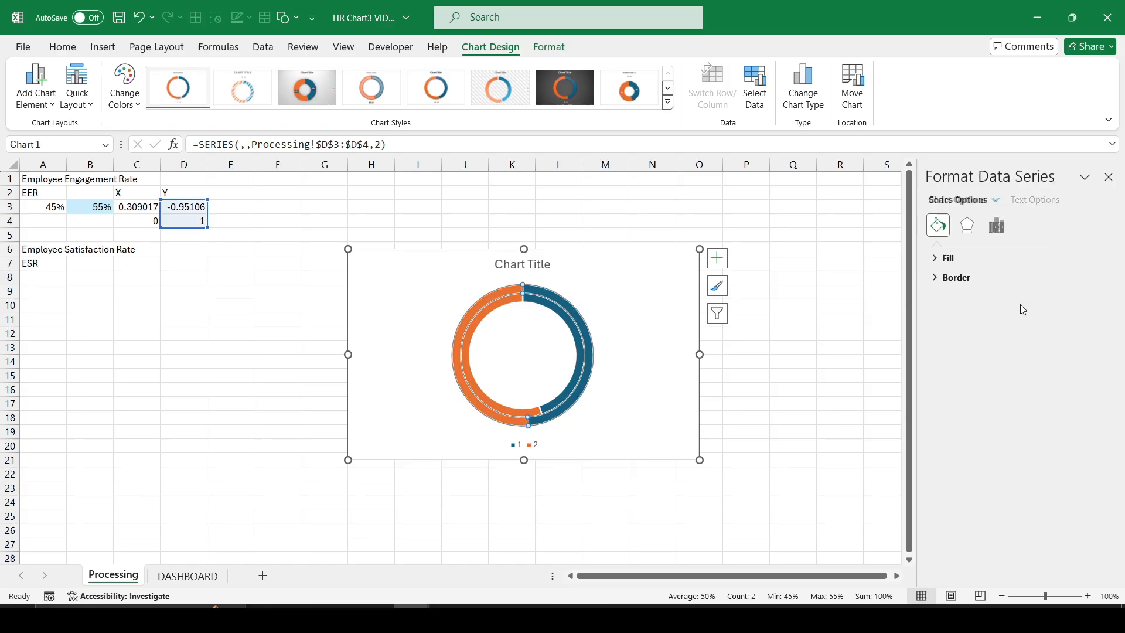
{"action": "left_click", "coordinate": [106, 47]}
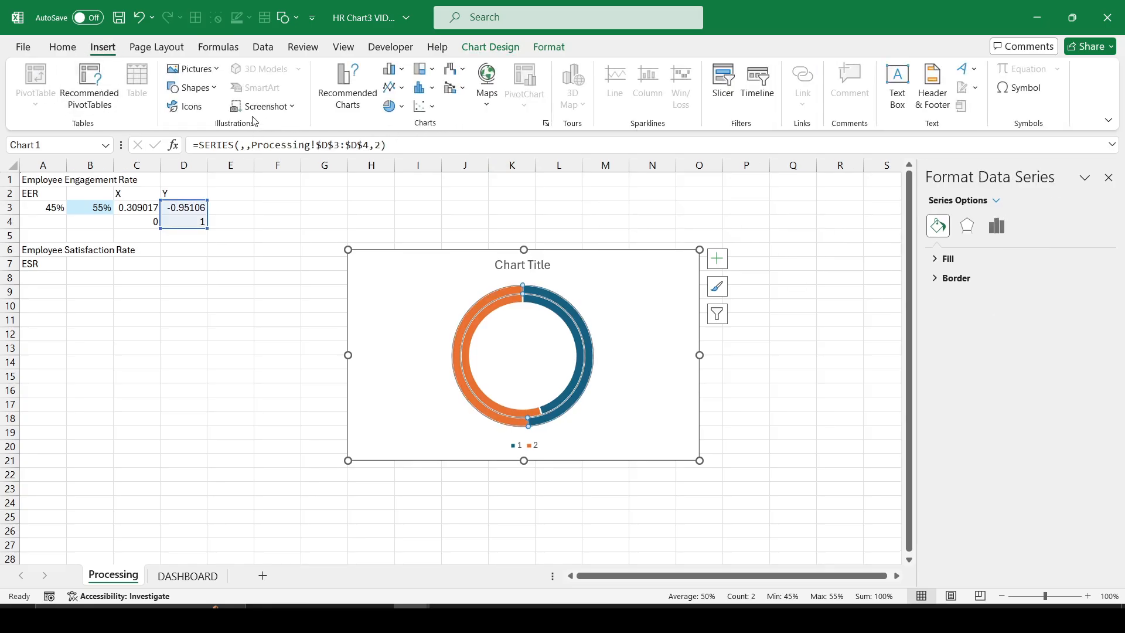
{"action": "left_click", "coordinate": [435, 112]}
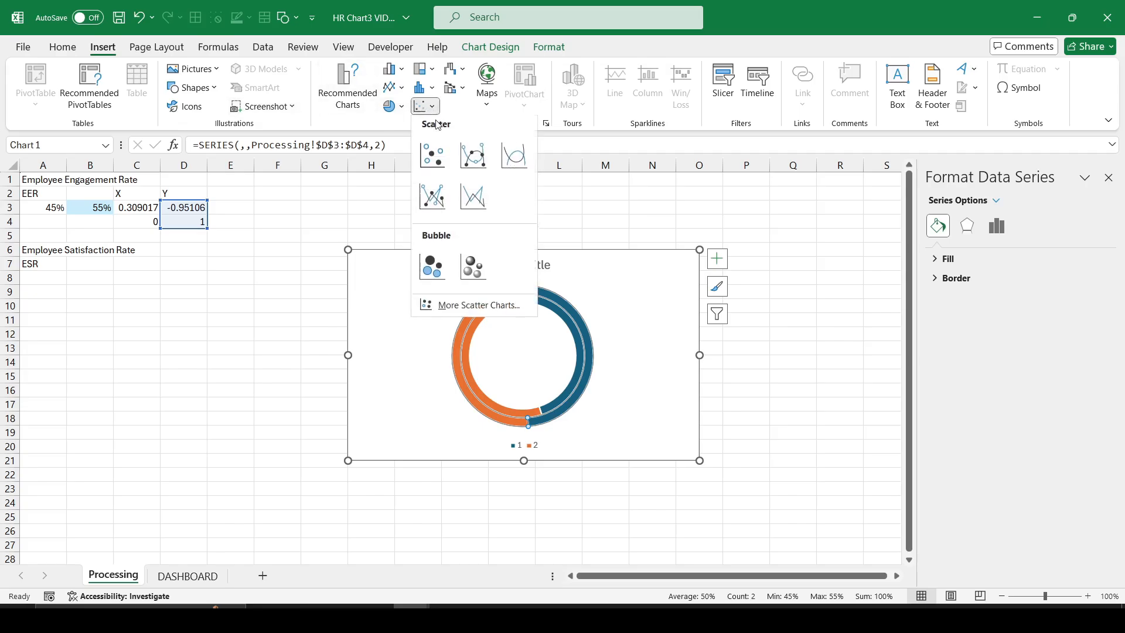
{"action": "left_click", "coordinate": [434, 155]}
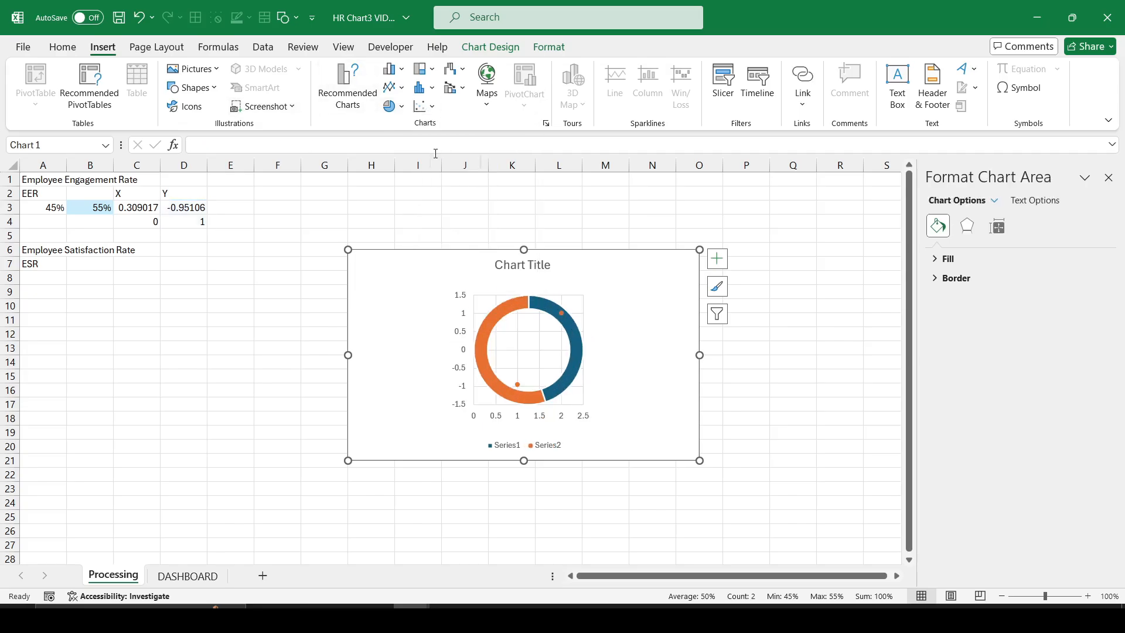
- Fill the orange 55% slice of the doughnut with solid standard green
{"action": "left_click", "coordinate": [507, 310]}
{"action": "left_click", "coordinate": [507, 311]}
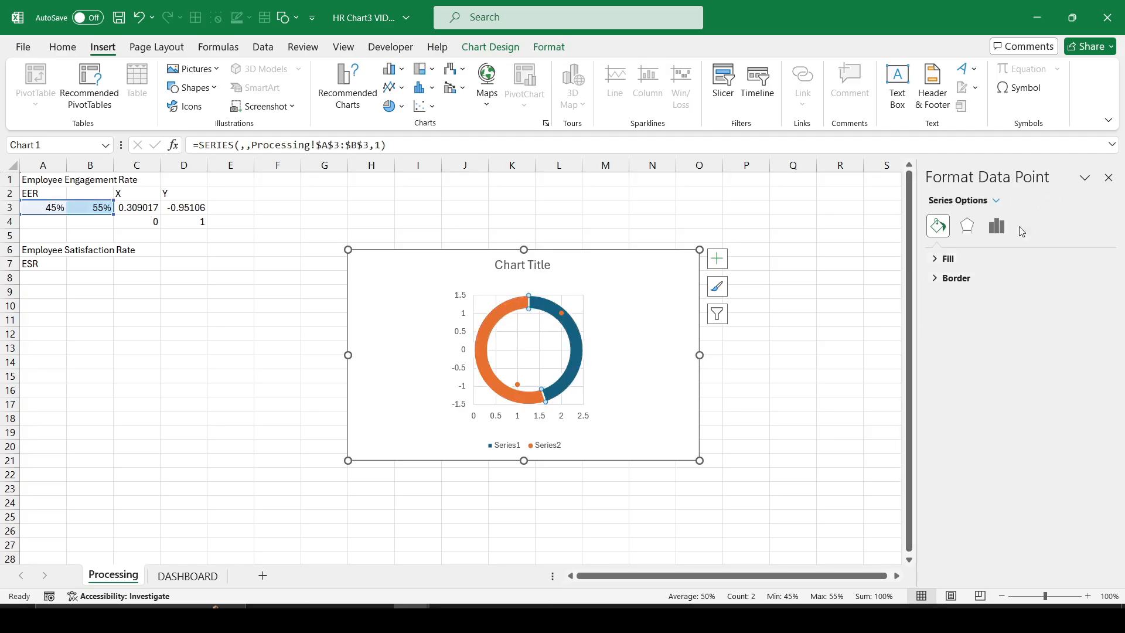
{"action": "left_click", "coordinate": [940, 261]}
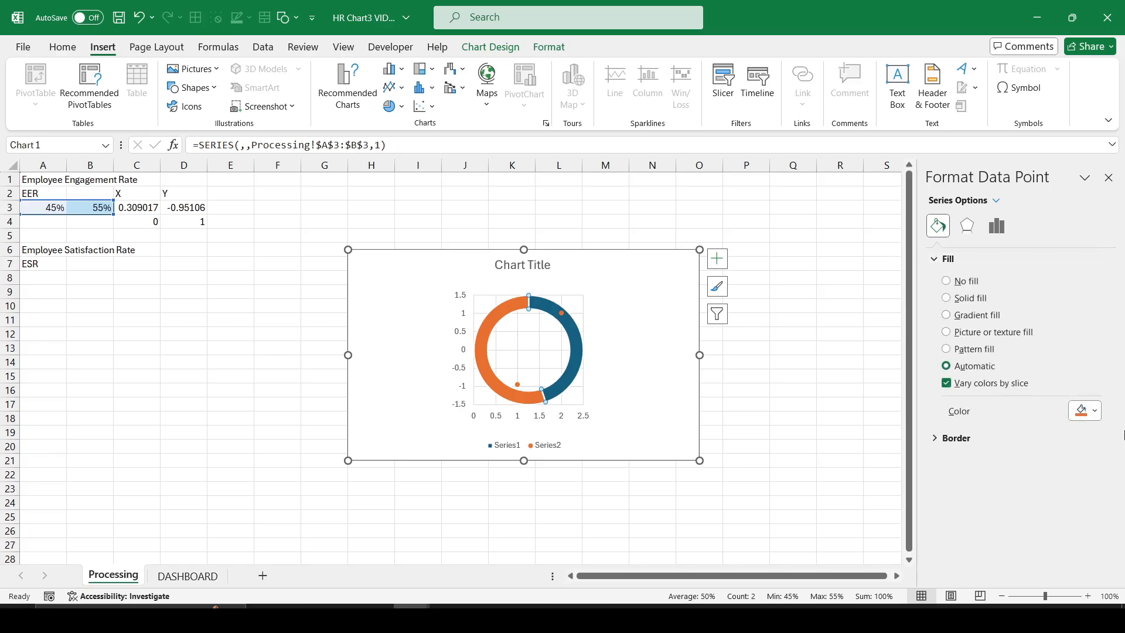
{"action": "left_click", "coordinate": [1096, 412]}
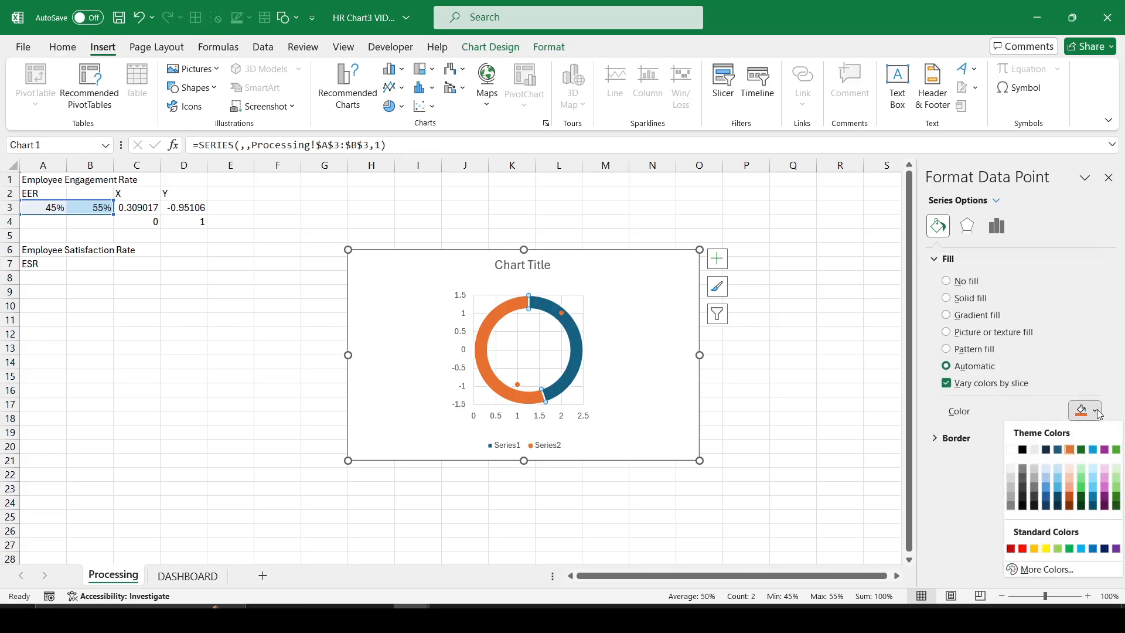
{"action": "left_click", "coordinate": [1070, 548]}
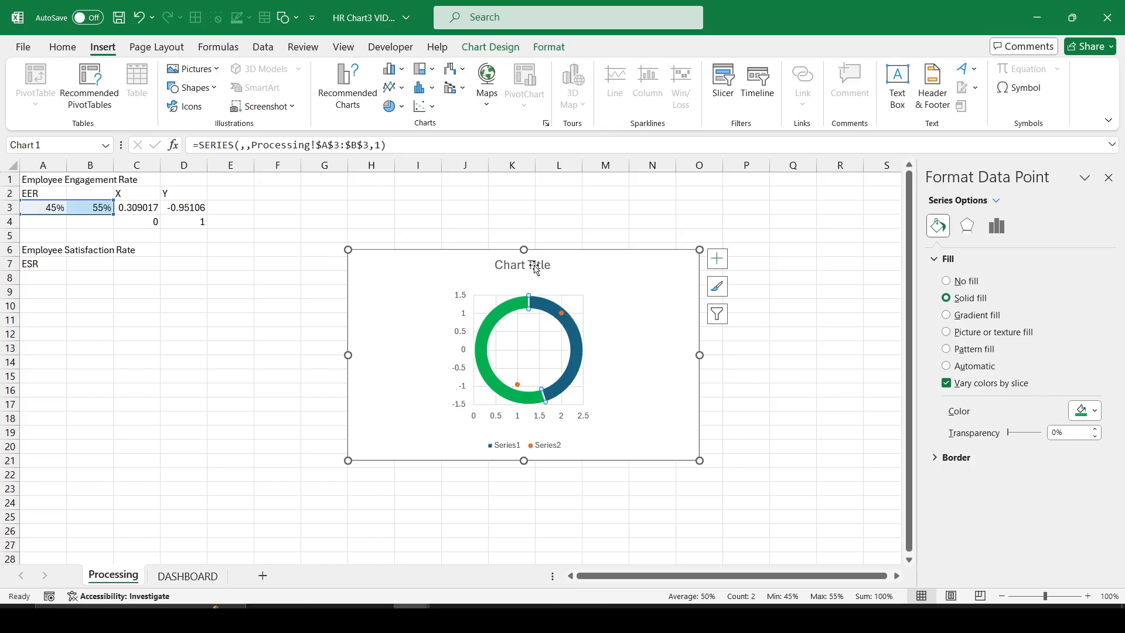
- Set the X values of Series2 to C3:C4, keeping D3:D4 as its Y values
{"action": "left_click", "coordinate": [502, 45]}
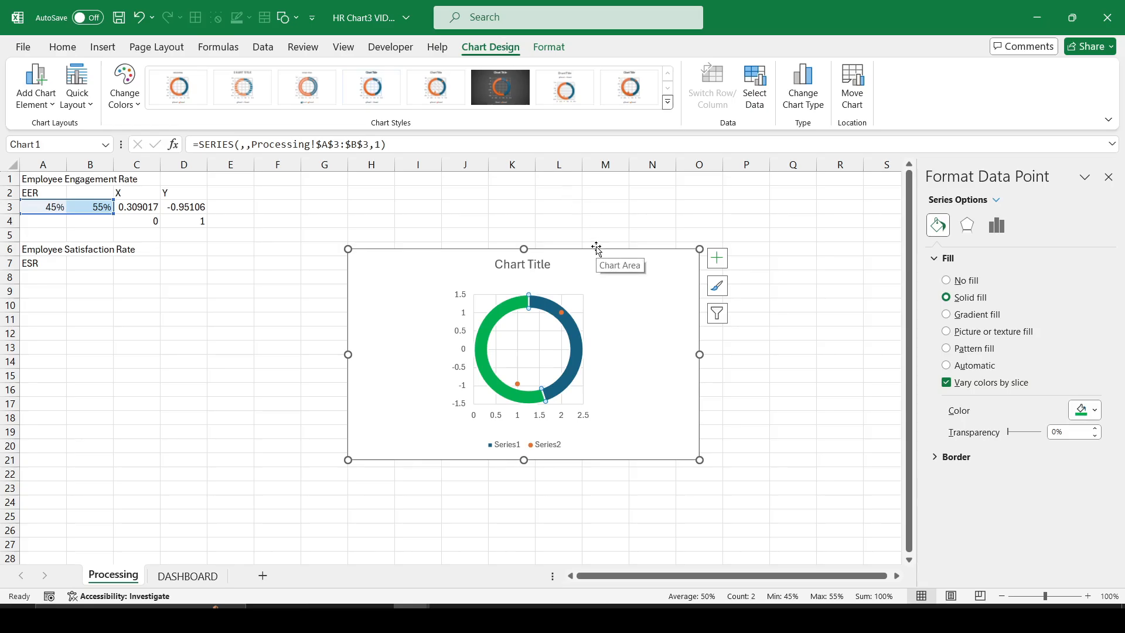
{"action": "left_click", "coordinate": [755, 87]}
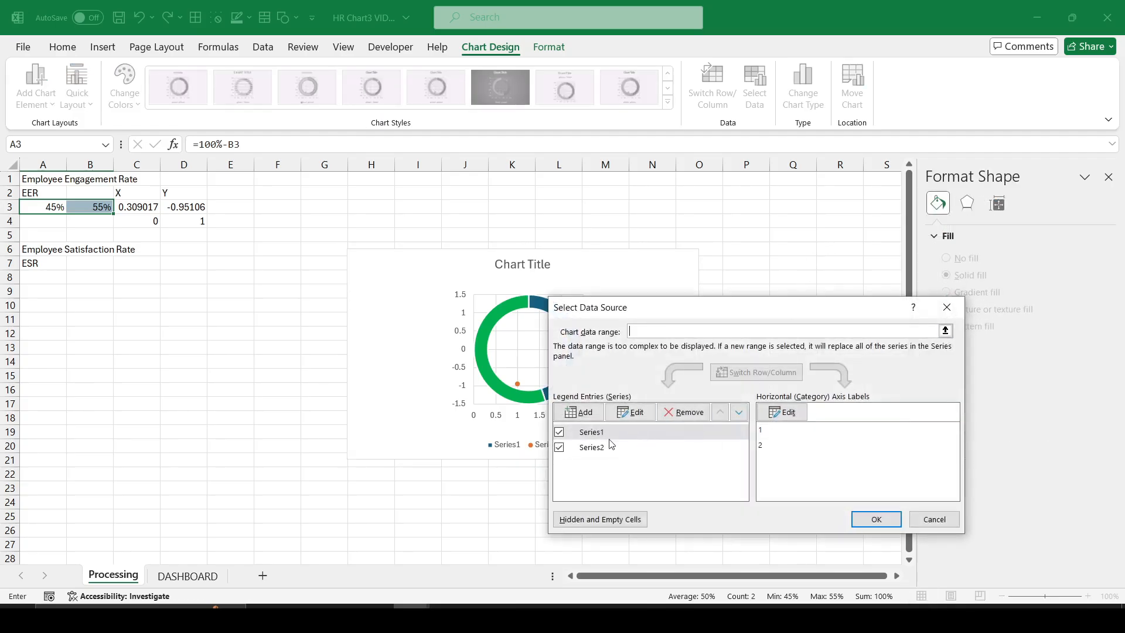
{"action": "left_click", "coordinate": [610, 447]}
{"action": "left_click", "coordinate": [630, 412]}
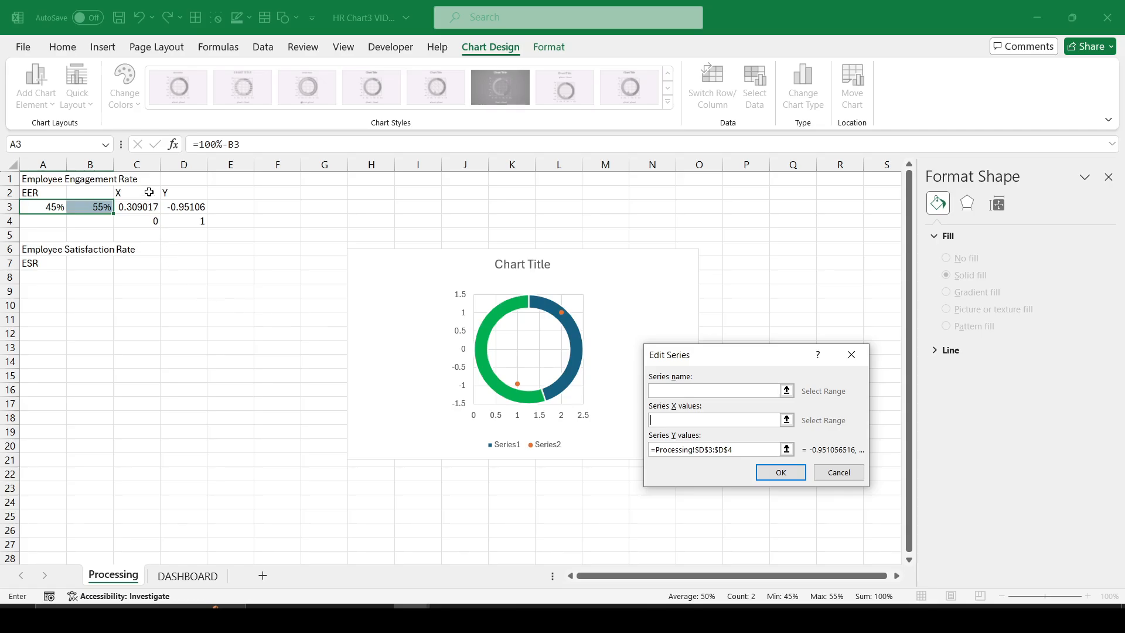
{"action": "left_click_drag", "start_coordinate": [144, 207], "coordinate": [146, 221]}
{"action": "left_click", "coordinate": [752, 451]}
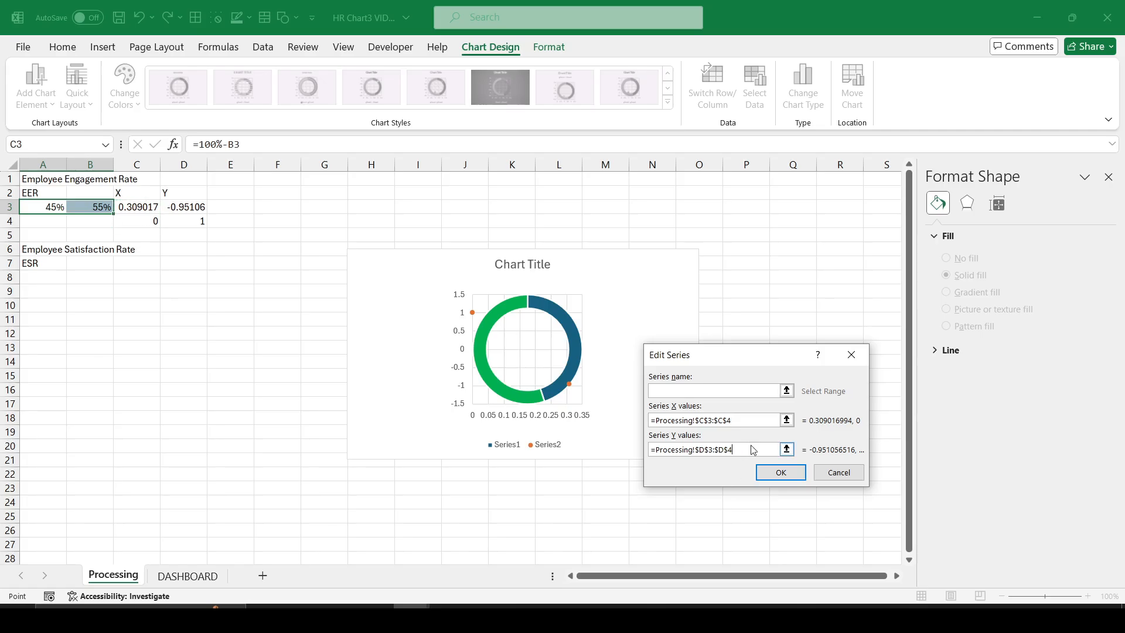
{"action": "left_click", "coordinate": [751, 424]}
{"action": "left_click", "coordinate": [750, 450]}
{"action": "left_click", "coordinate": [776, 475]}
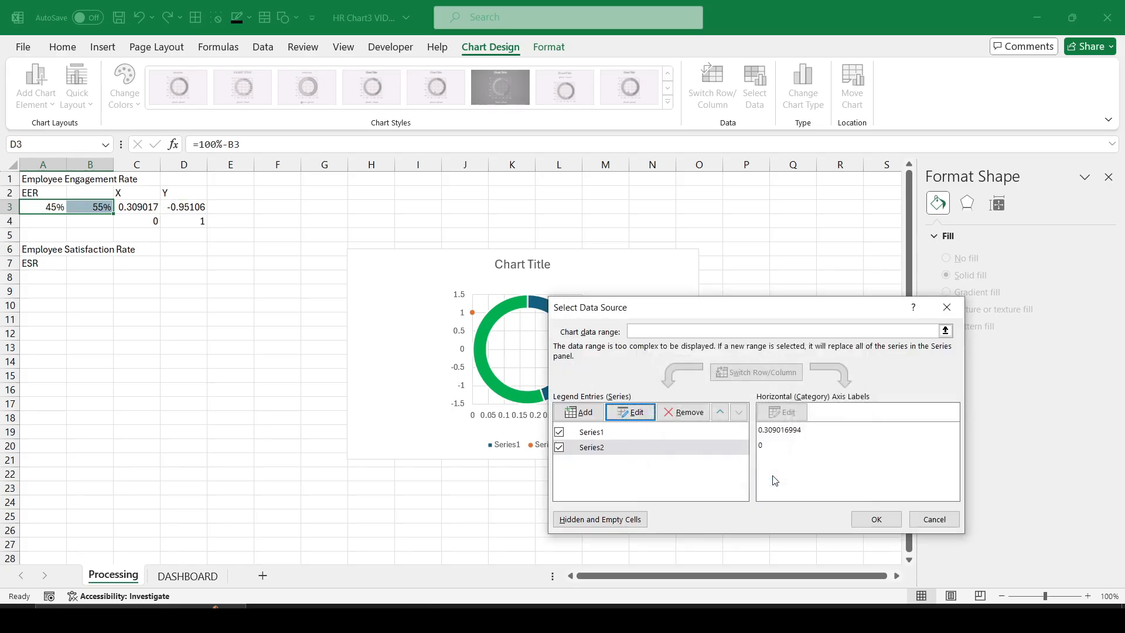
{"action": "left_click", "coordinate": [870, 515]}
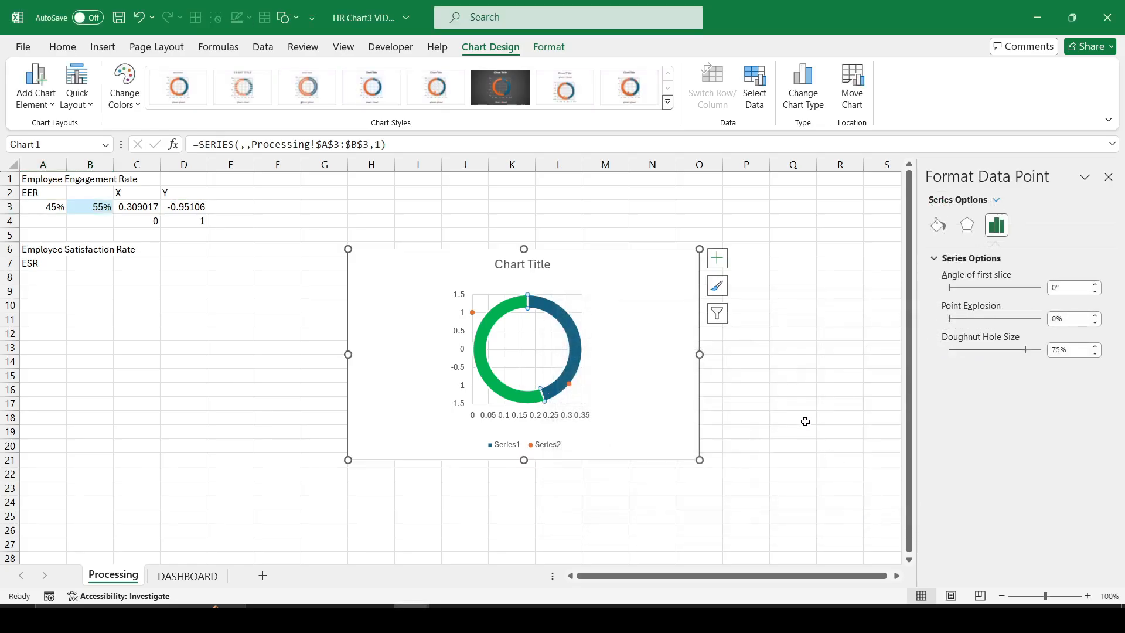
- Set the vertical axis bounds to a minimum of -1.14 and a maximum of 1.15
{"action": "left_click", "coordinate": [463, 313]}
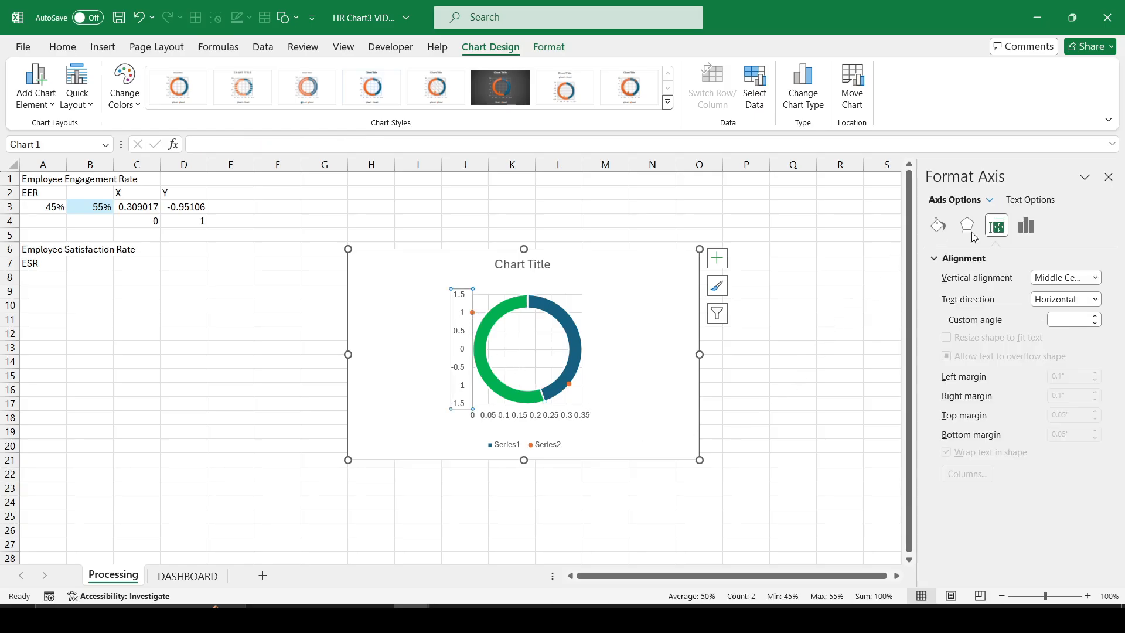
{"action": "left_click", "coordinate": [1026, 226]}
{"action": "left_click", "coordinate": [1047, 291]}
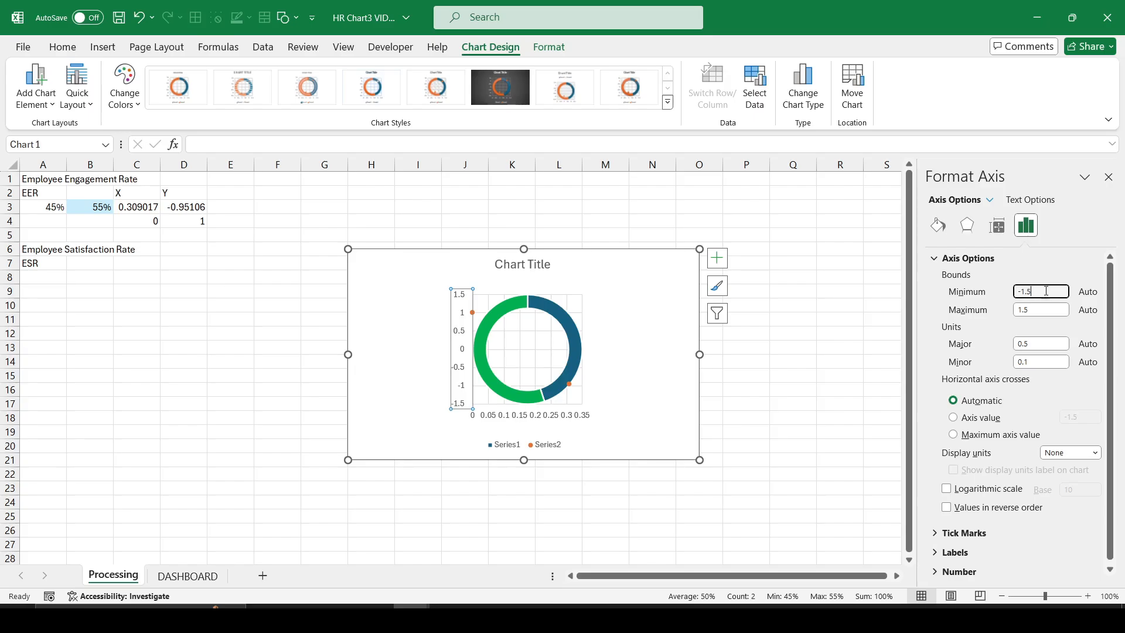
{"action": "left_click_drag", "start_coordinate": [1040, 292], "coordinate": [1004, 296]}
{"action": "type", "text": "-"}
{"action": "key", "text": "Tab"}
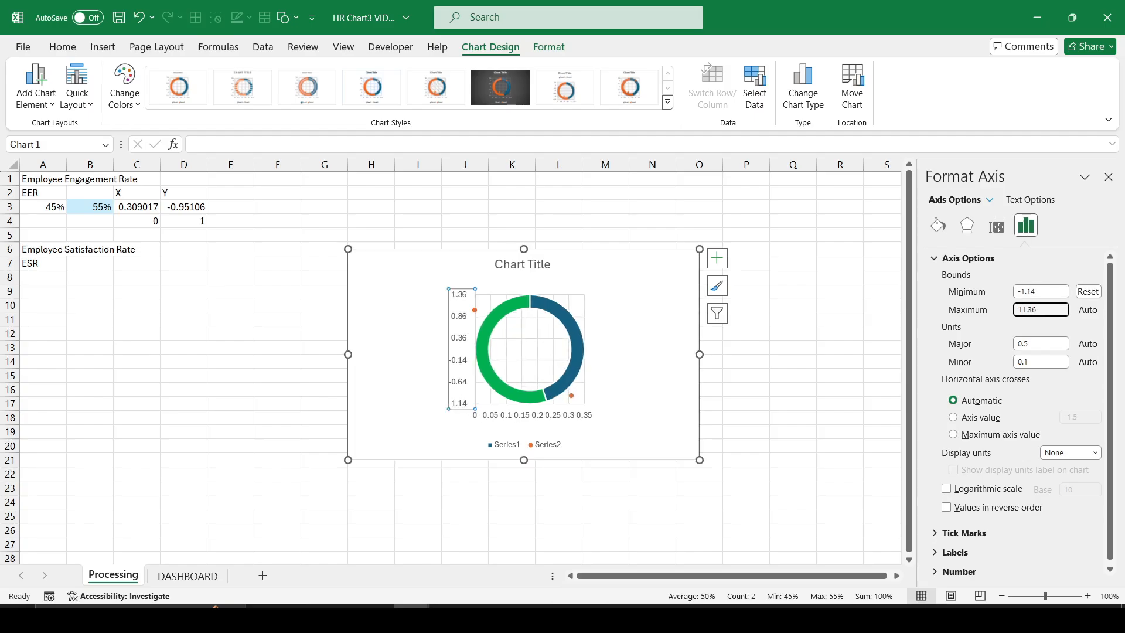
{"action": "left_click", "coordinate": [1020, 309]}
{"action": "type", "text": "1.15"}
{"action": "key", "text": "shift+End"}
{"action": "key", "text": "Delete"}
{"action": "key", "text": "Return"}
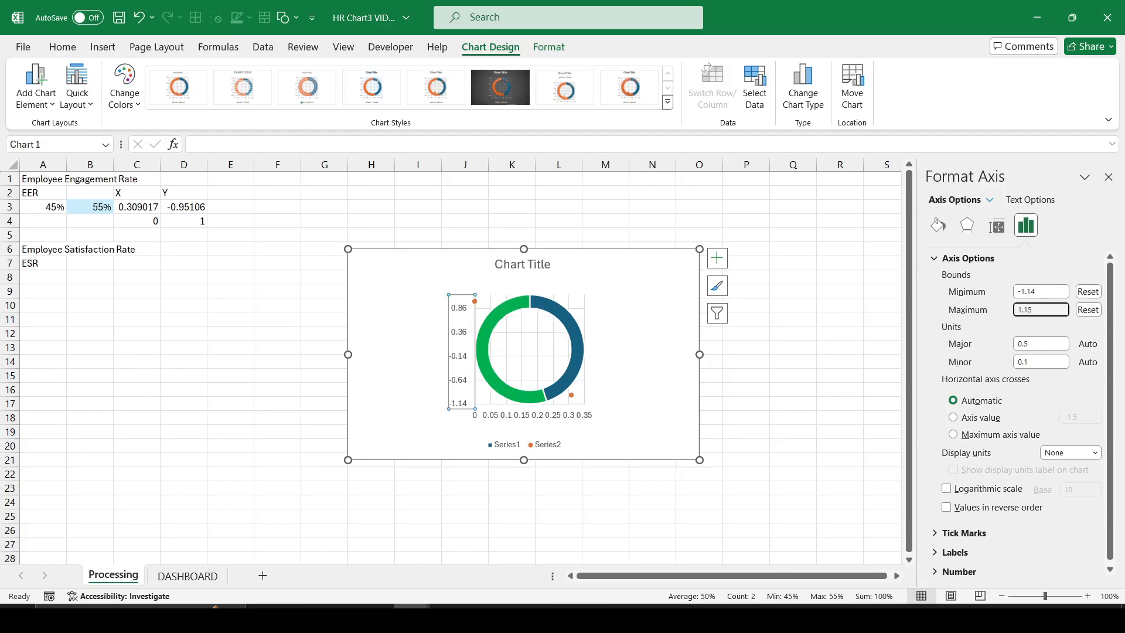
- Set the horizontal axis bounds to a minimum of -1.15 and a maximum of 1.14
{"action": "left_click", "coordinate": [564, 416]}
{"action": "double_click", "coordinate": [1041, 292]}
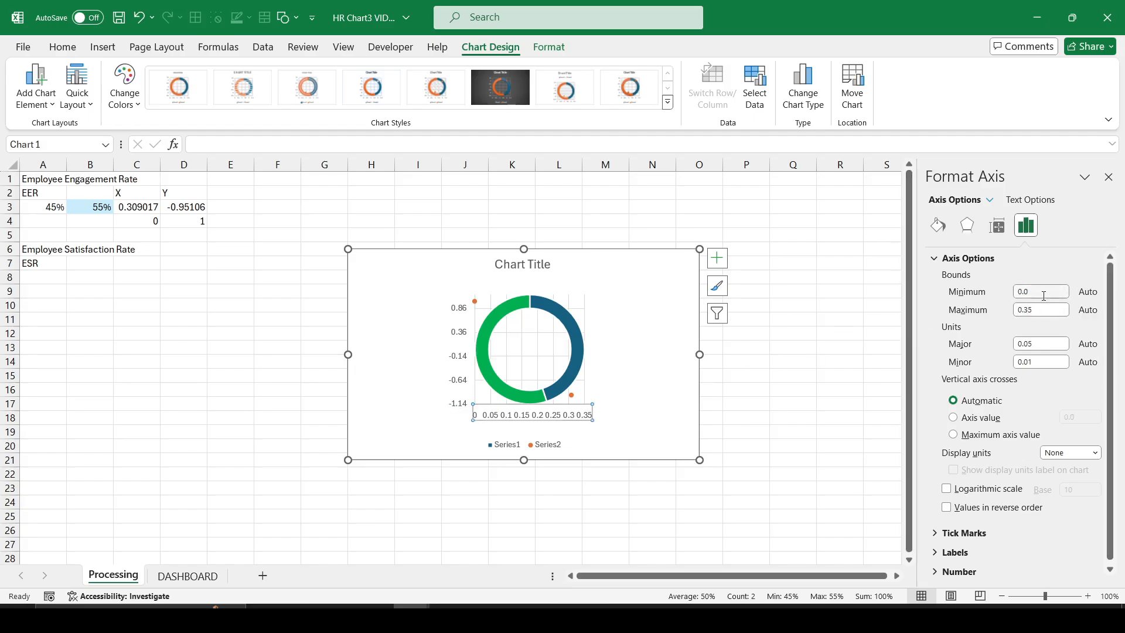
{"action": "type", "text": "-1.15"}
{"action": "key", "text": "Tab"}
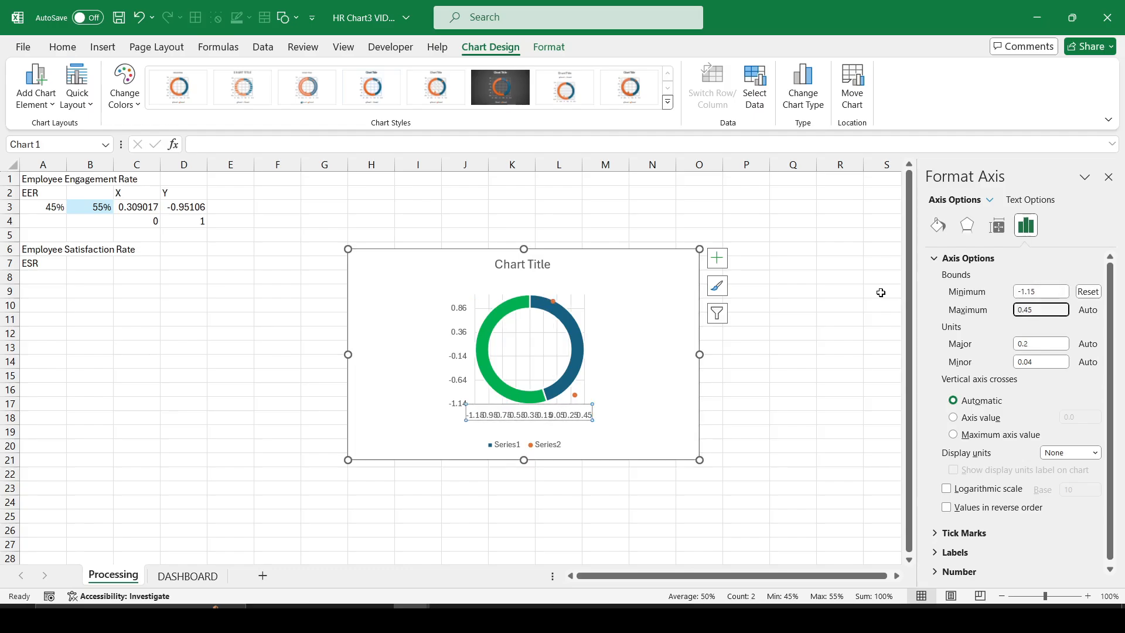
{"action": "type", "text": "1.14"}
{"action": "key", "text": "Return"}
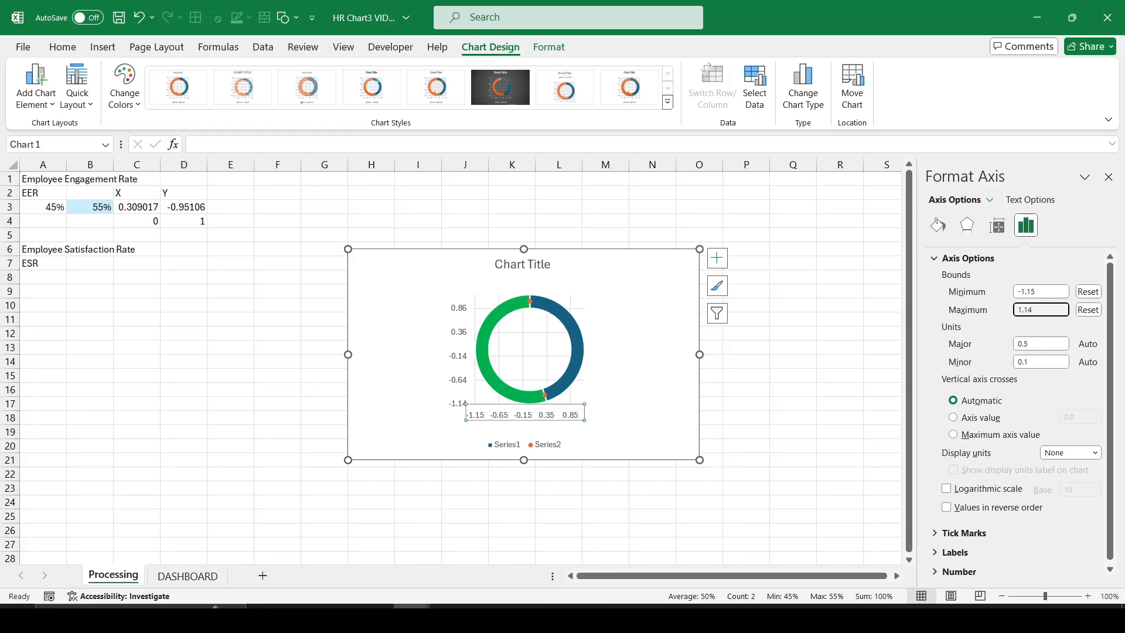
{"action": "left_click", "coordinate": [775, 345]}
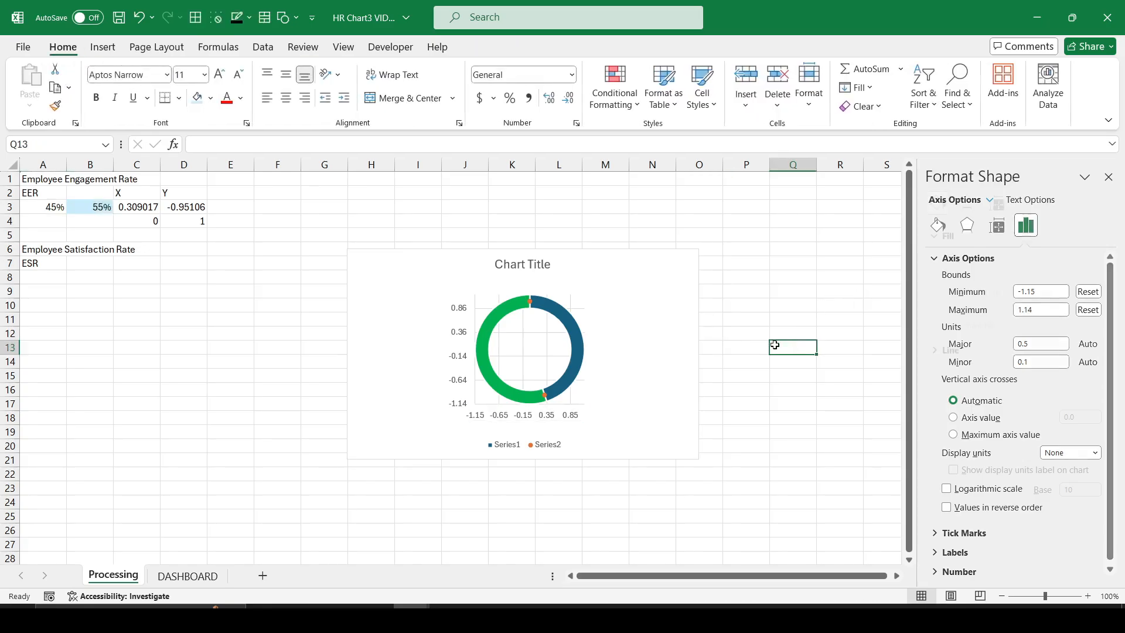
- Remove the axes, chart title, legend, and both vertical and horizontal gridlines from the doughnut chart
{"action": "left_click", "coordinate": [463, 321]}
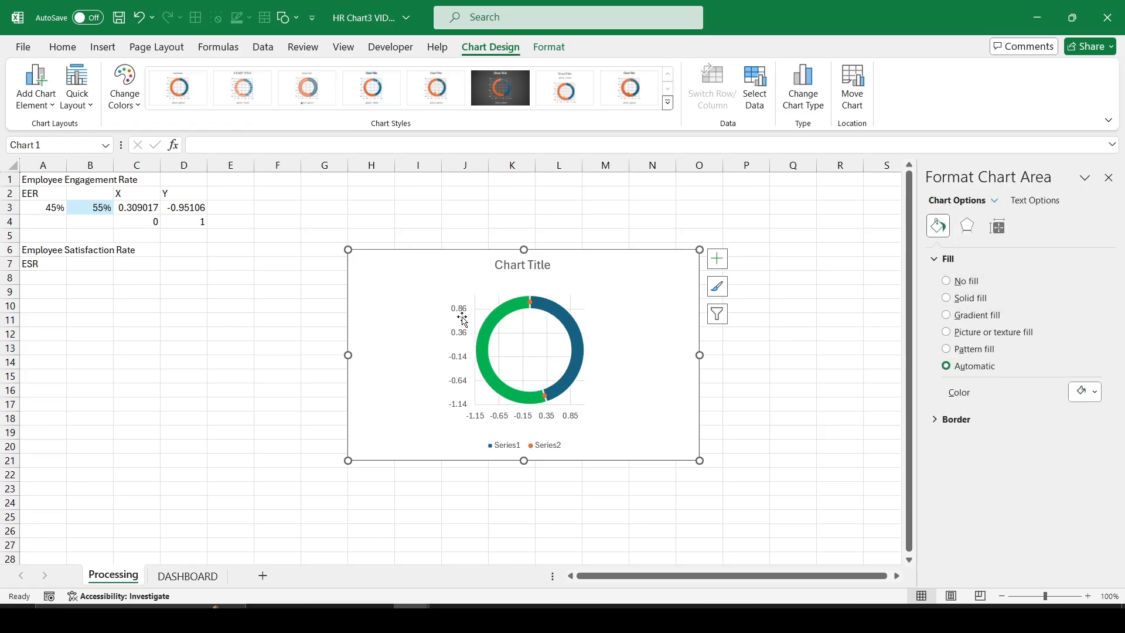
{"action": "left_click", "coordinate": [717, 258]}
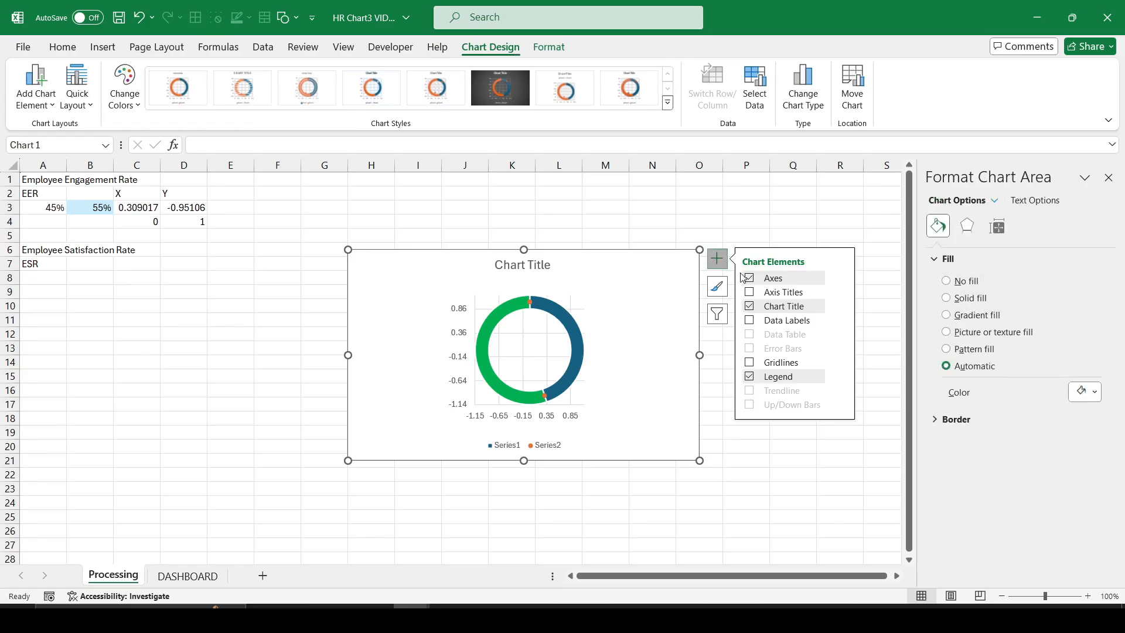
{"action": "left_click", "coordinate": [744, 278]}
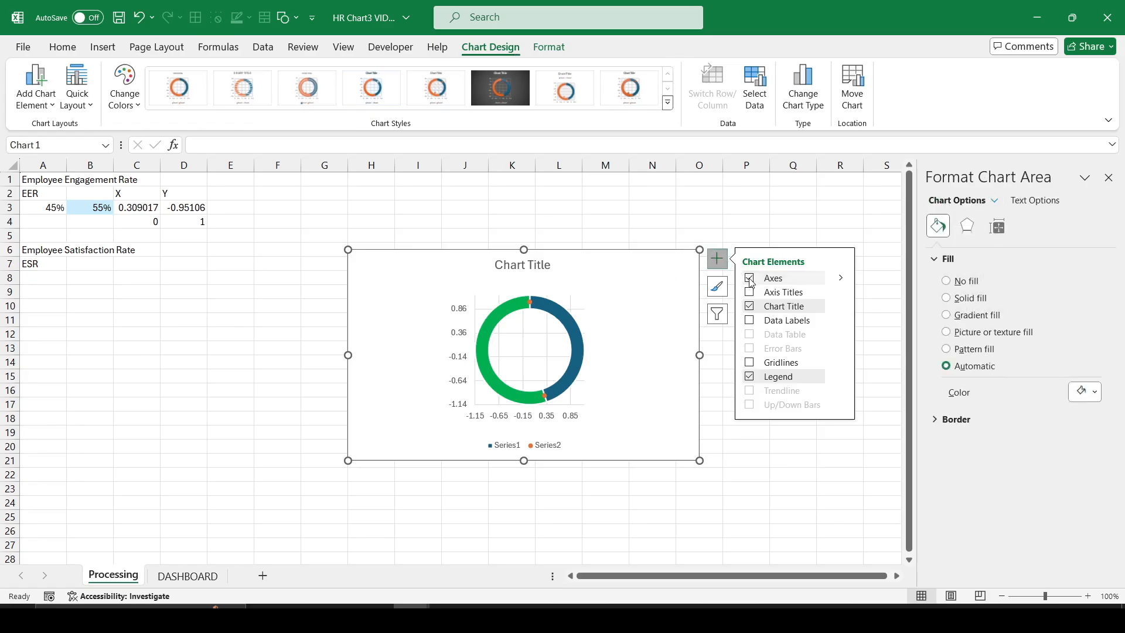
{"action": "left_click", "coordinate": [750, 376]}
{"action": "left_click", "coordinate": [554, 350]}
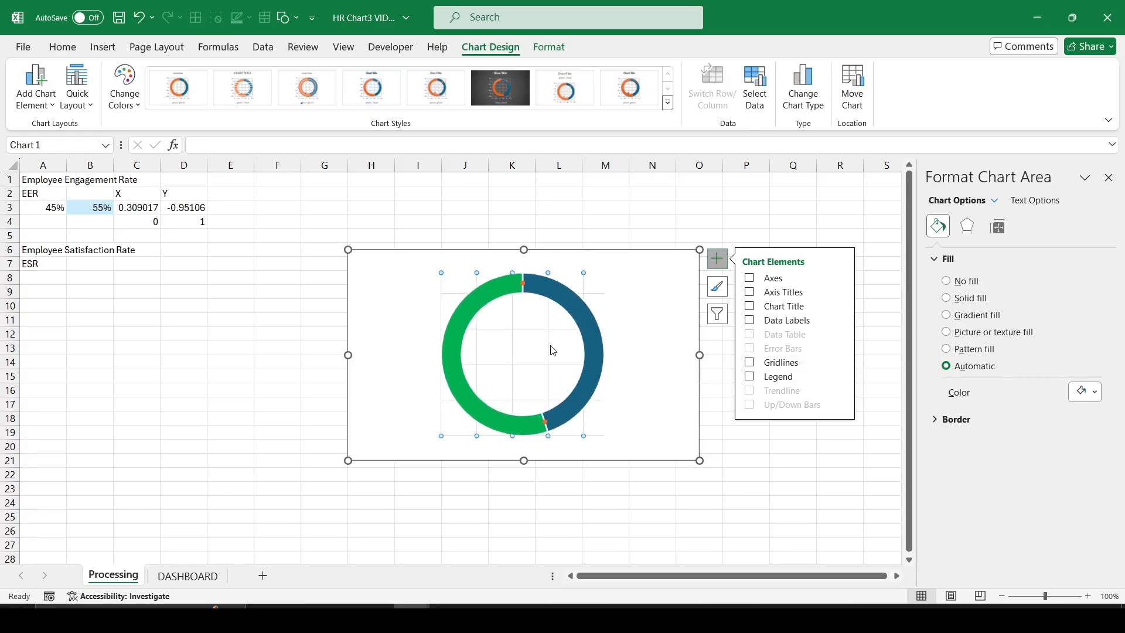
{"action": "left_click", "coordinate": [553, 351]}
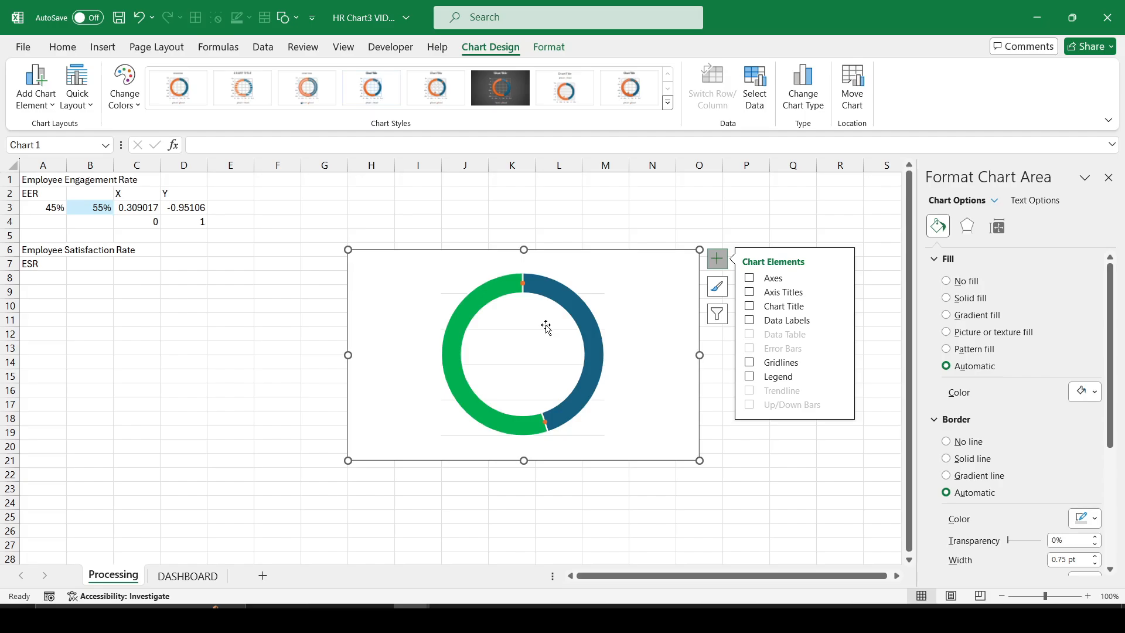
{"action": "left_click", "coordinate": [549, 333]}
{"action": "left_click", "coordinate": [547, 332]}
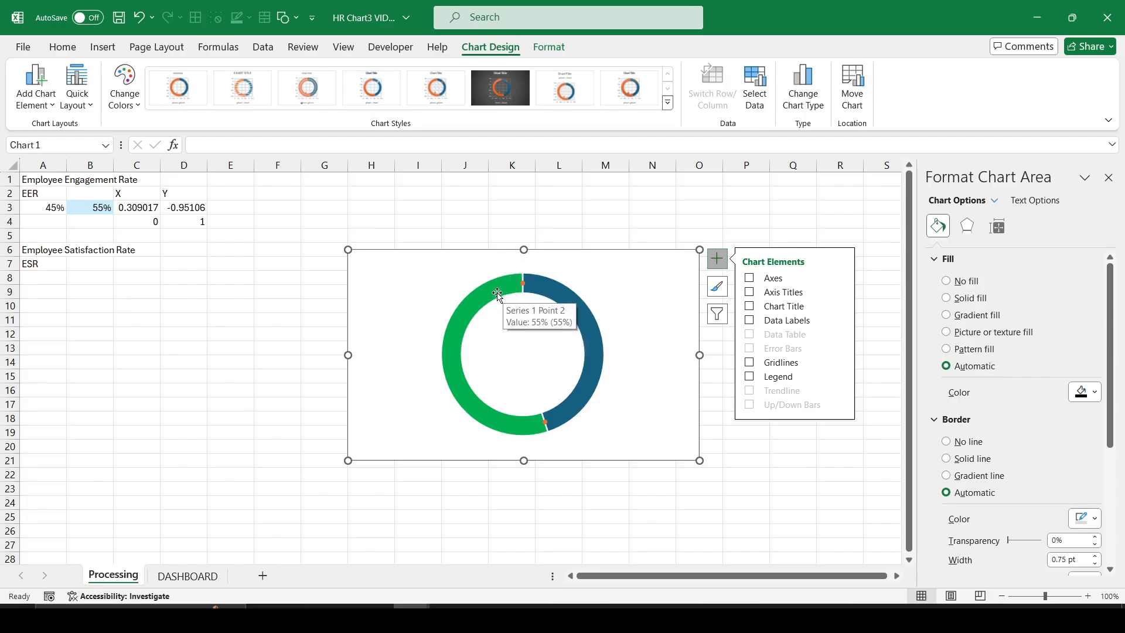
- Set the doughnut's angle of first slice to 30°
{"action": "left_click", "coordinate": [569, 295]}
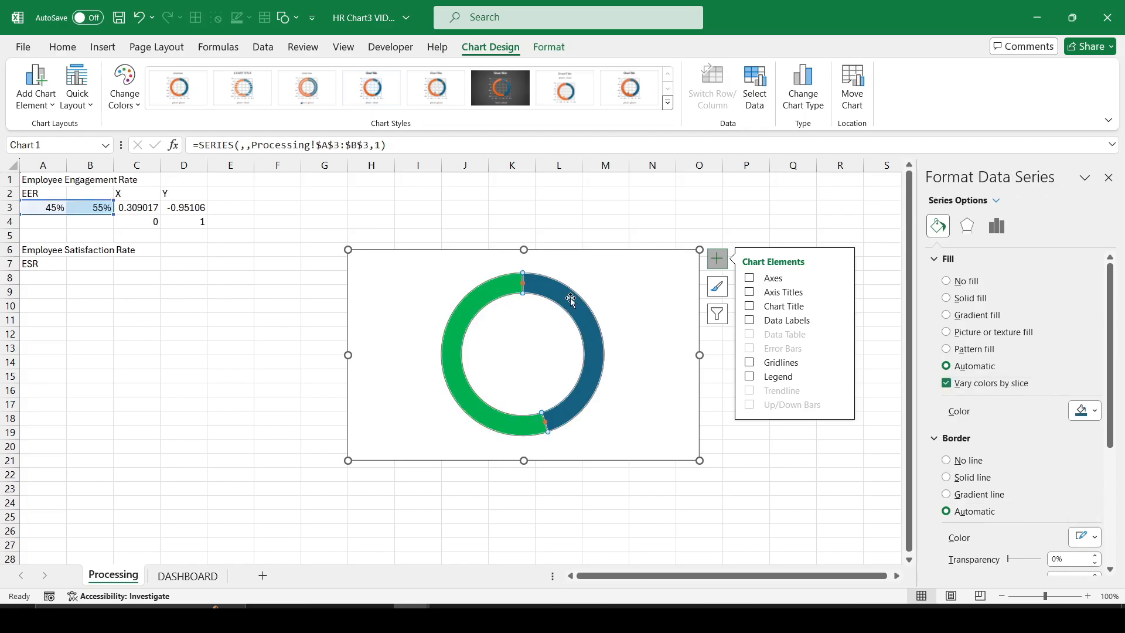
{"action": "left_click", "coordinate": [521, 288]}
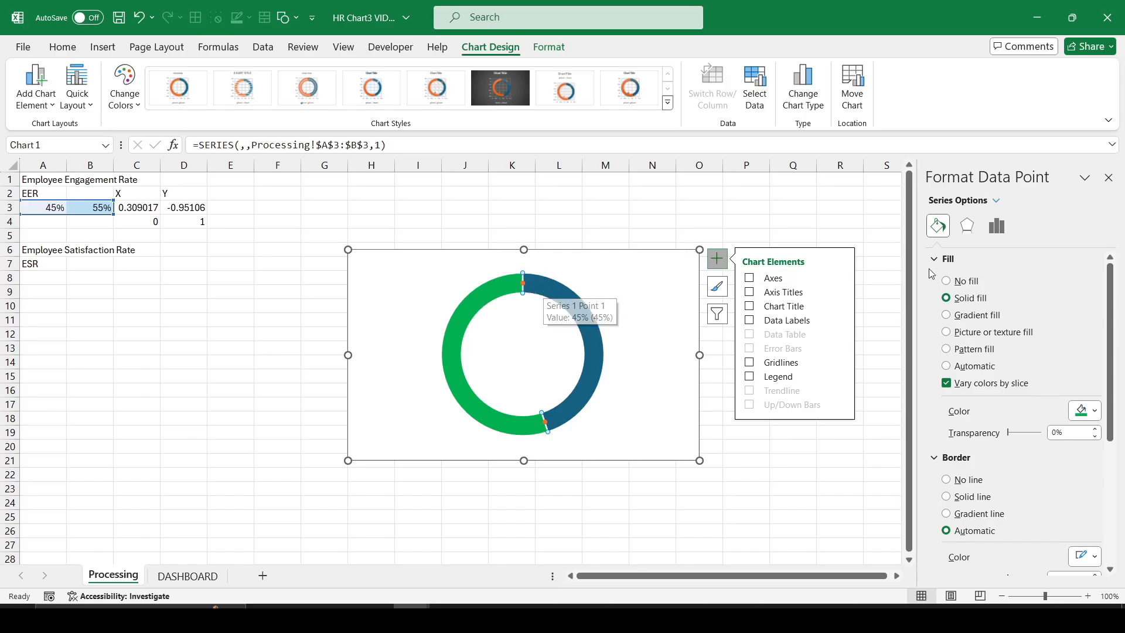
{"action": "left_click", "coordinate": [1001, 230]}
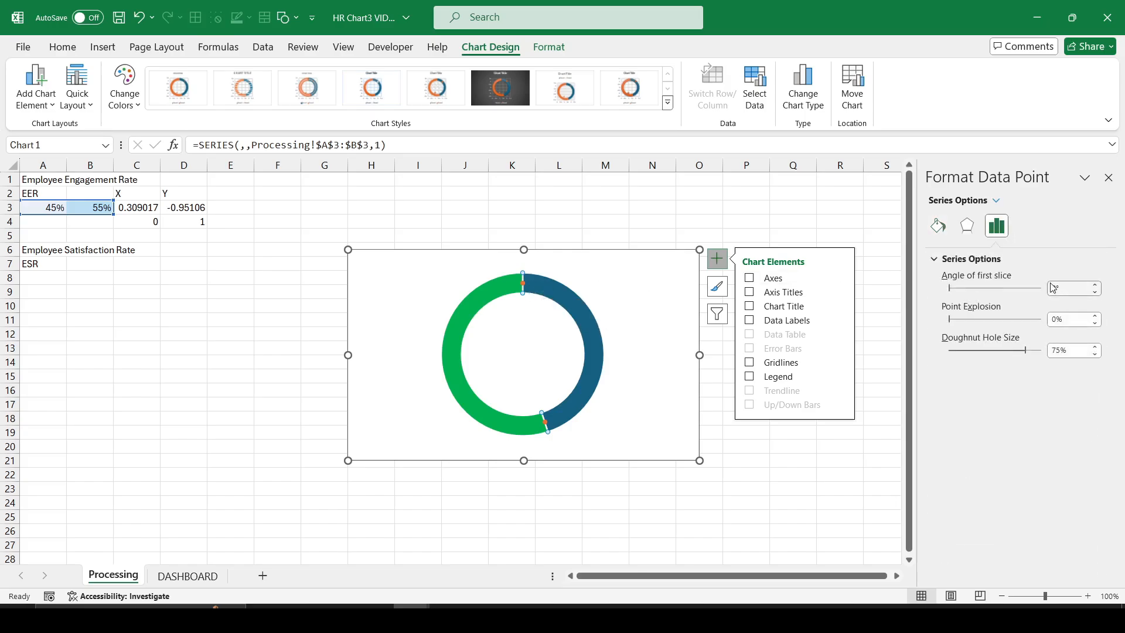
{"action": "double_click", "coordinate": [1077, 289]}
{"action": "type", "text": "3"}
{"action": "key", "text": "Return"}
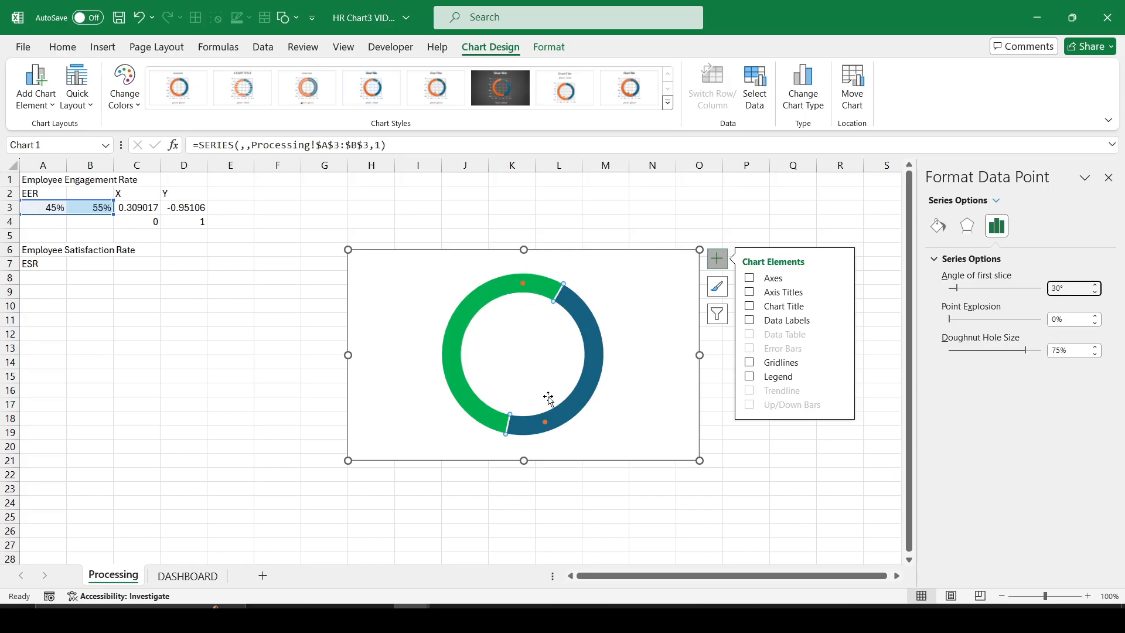
- Enter =A3+100%/12 in cell A4 to offset the engagement rate, and format it as a whole percentage
{"action": "left_click", "coordinate": [546, 423]}
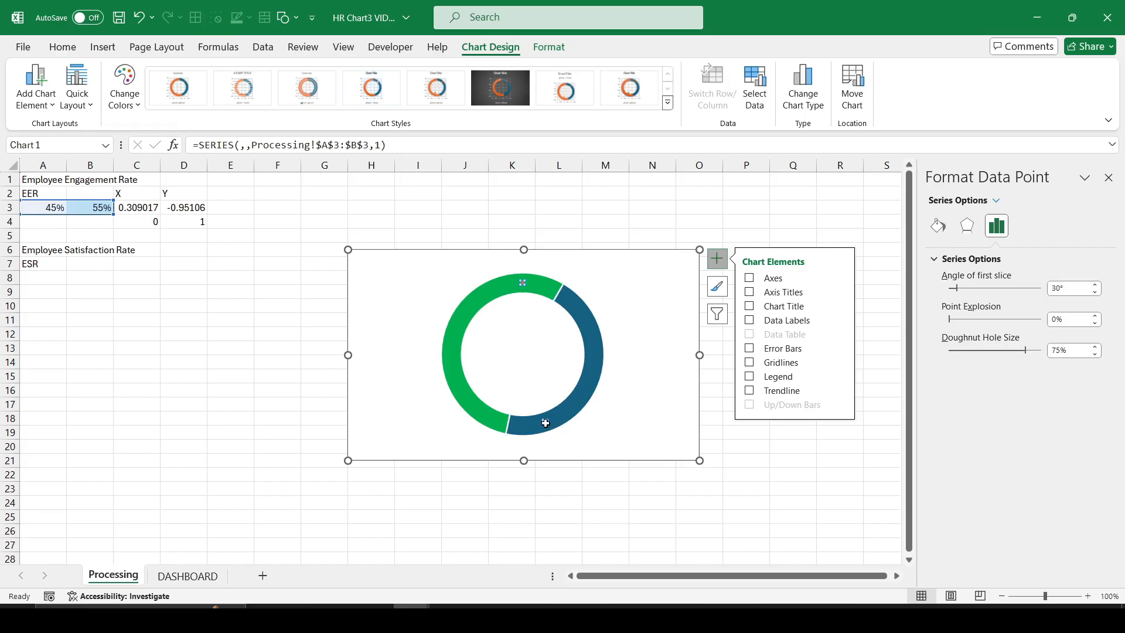
{"action": "left_click", "coordinate": [36, 224]}
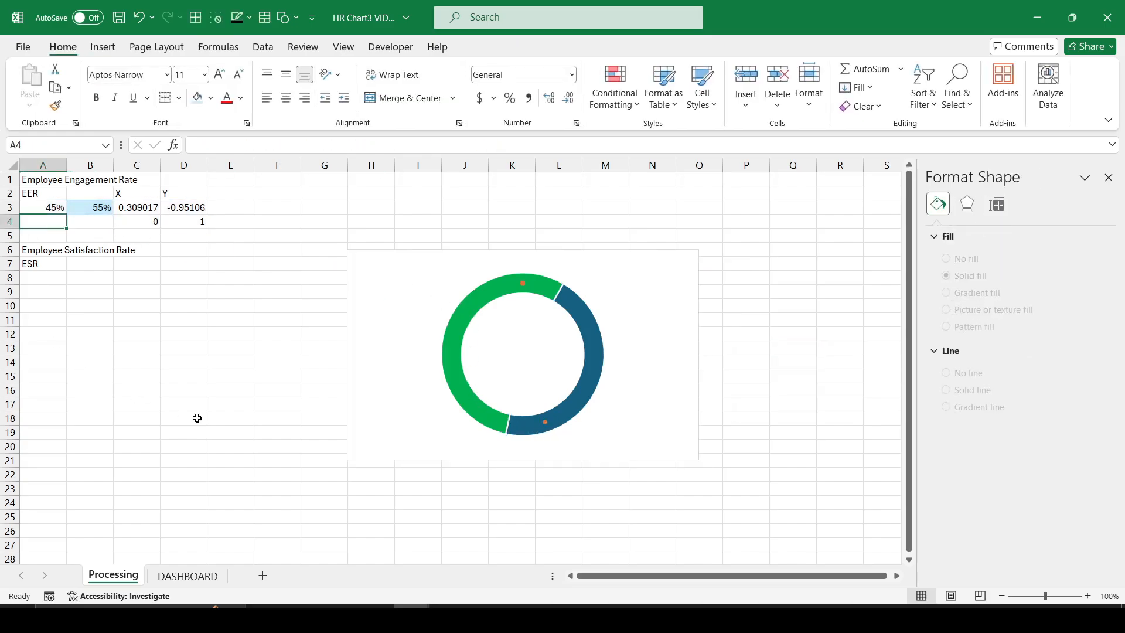
{"action": "type", "text": "="}
{"action": "key", "text": "Up"}
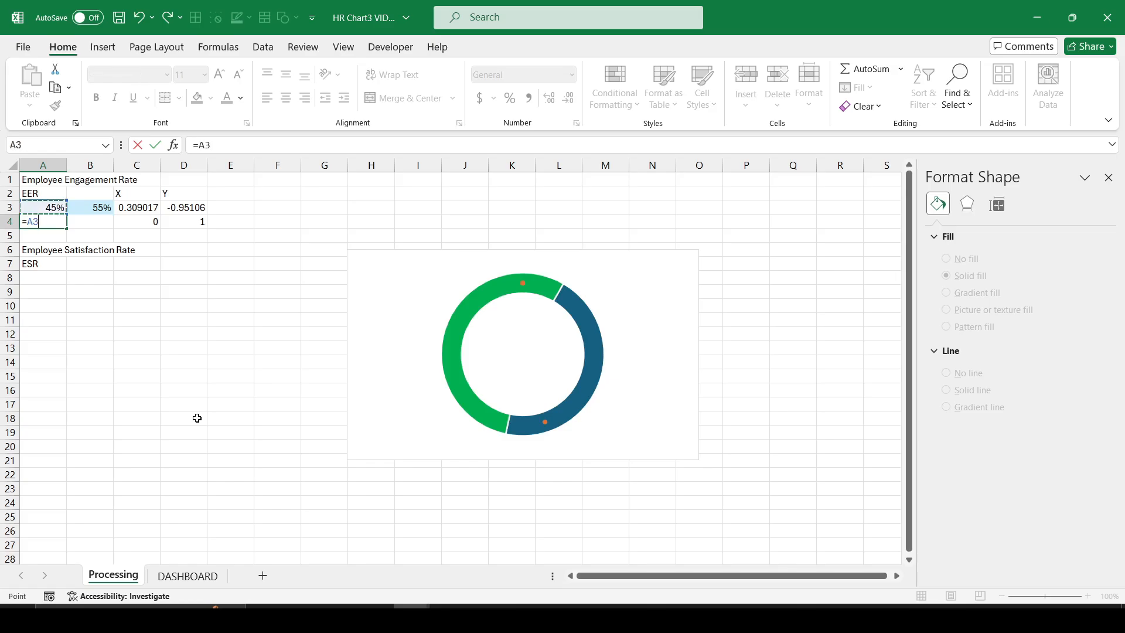
{"action": "type", "text": "+100%/12"}
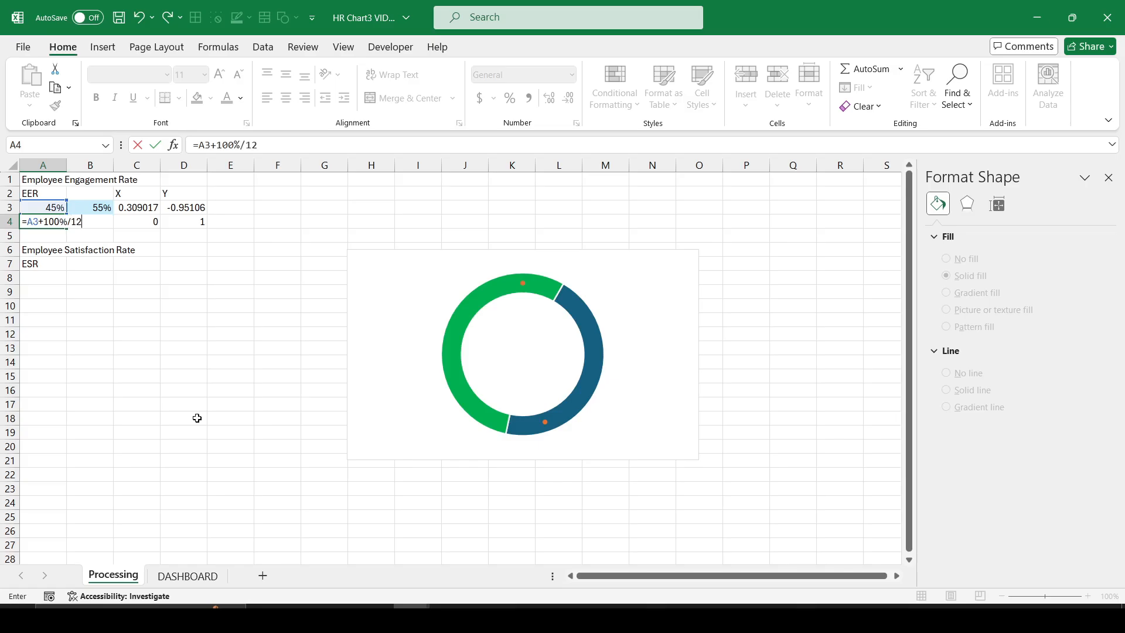
{"action": "key", "text": "Return"}
{"action": "key", "text": "Up"}
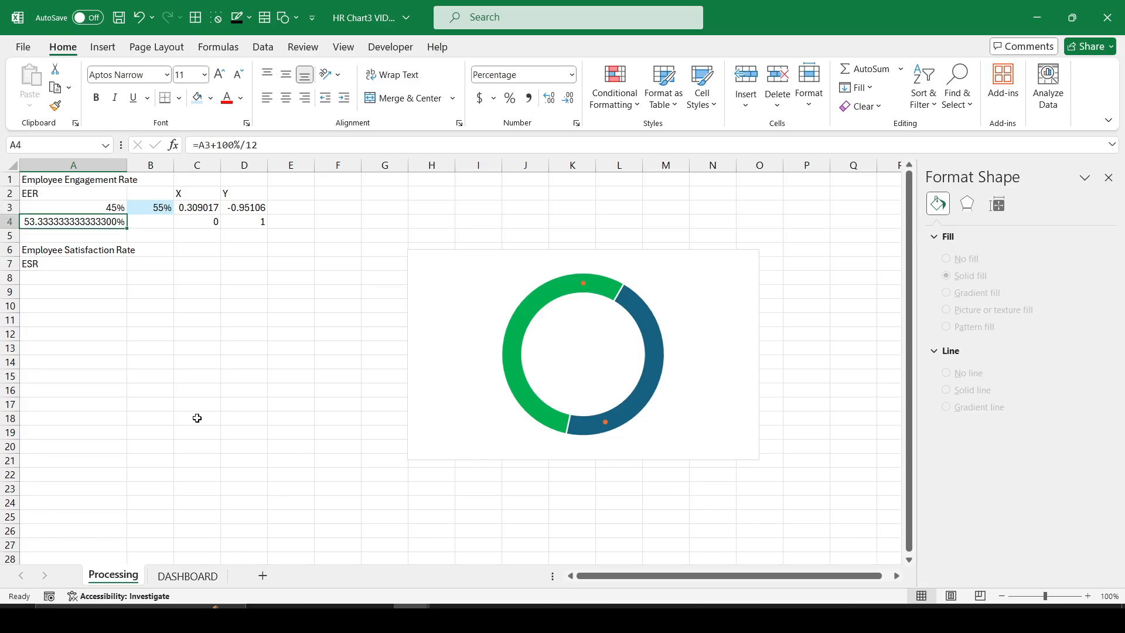
{"action": "left_click", "coordinate": [508, 100]}
{"action": "left_click", "coordinate": [126, 164]}
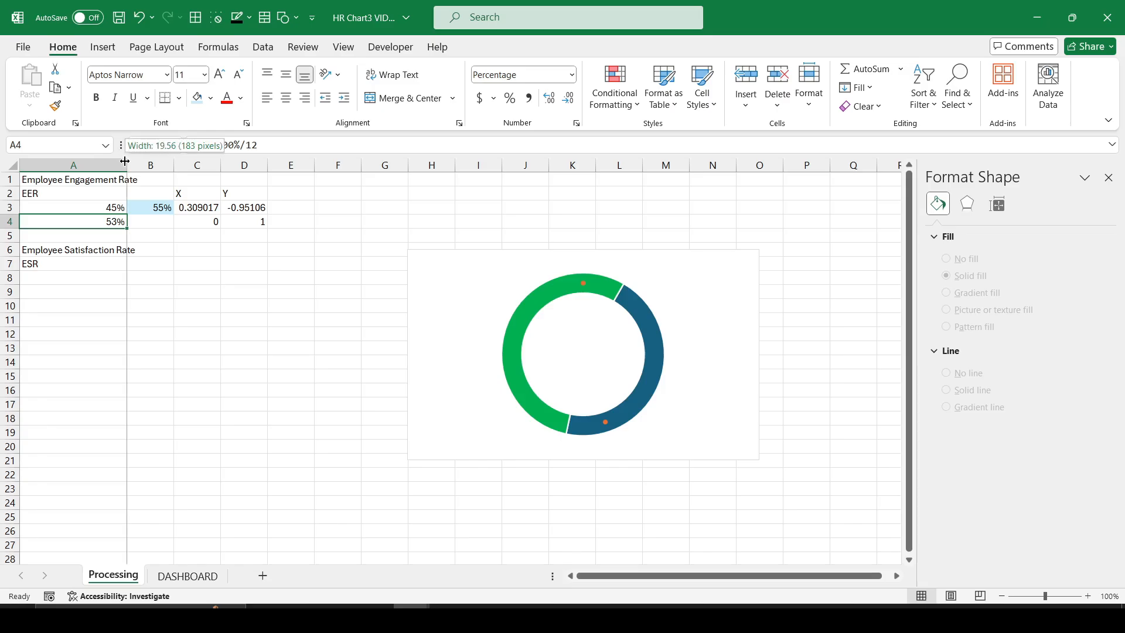
- Enter =100%-A4 in cell B4, format it as a whole percentage, and narrow columns A and B
{"action": "left_click", "coordinate": [141, 220]}
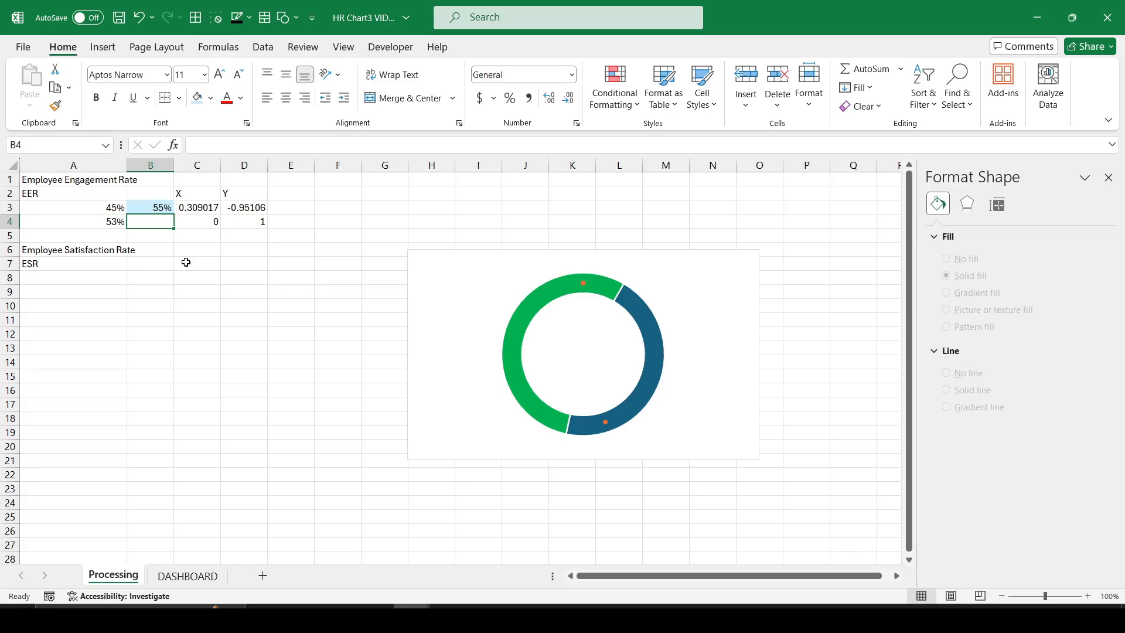
{"action": "type", "text": "="}
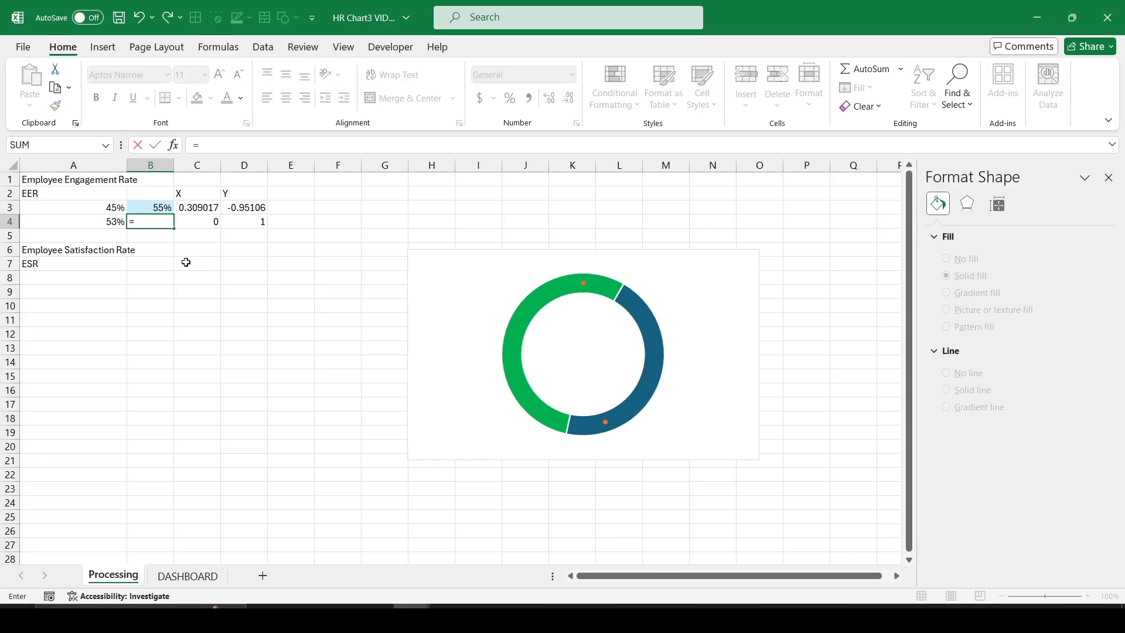
{"action": "type", "text": "100%-"}
{"action": "left_click", "coordinate": [109, 220]}
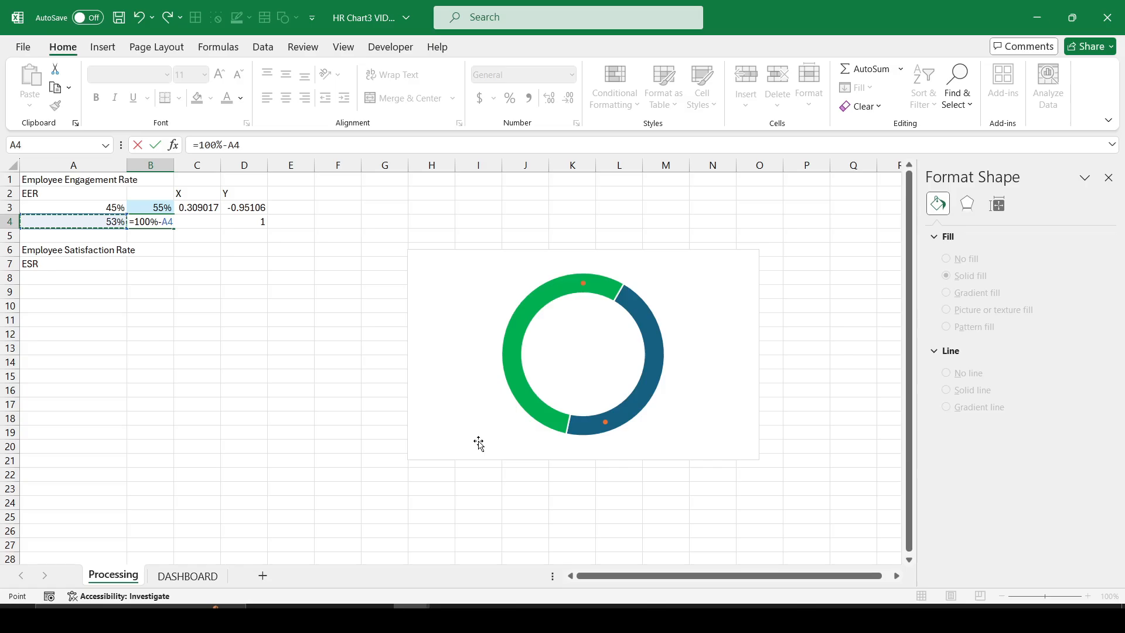
{"action": "key", "text": "Return"}
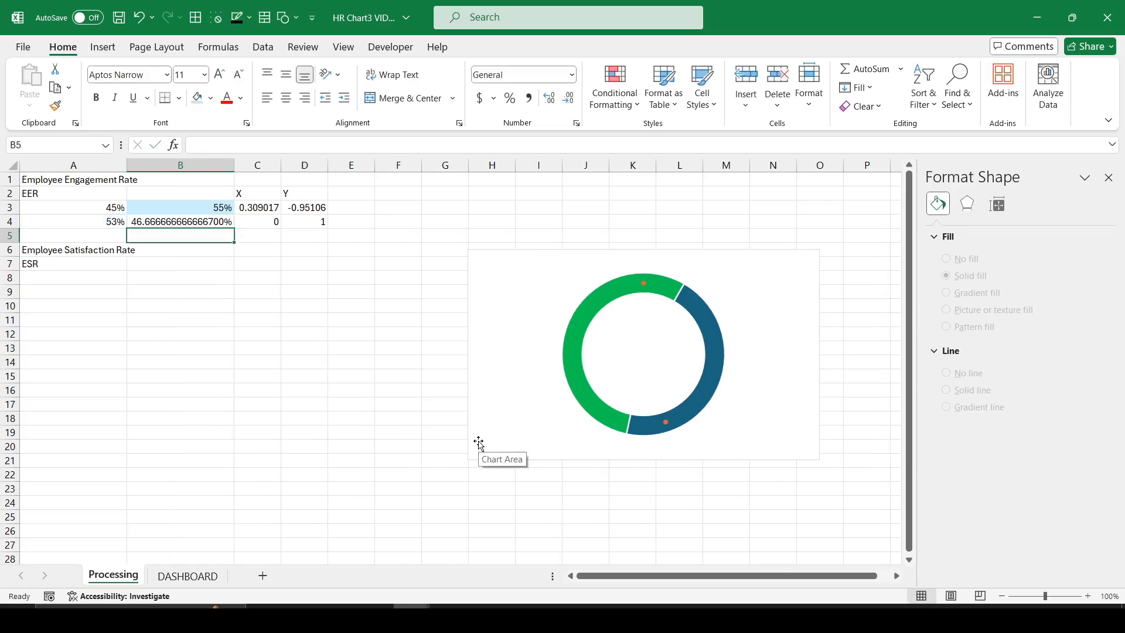
{"action": "left_click", "coordinate": [189, 222]}
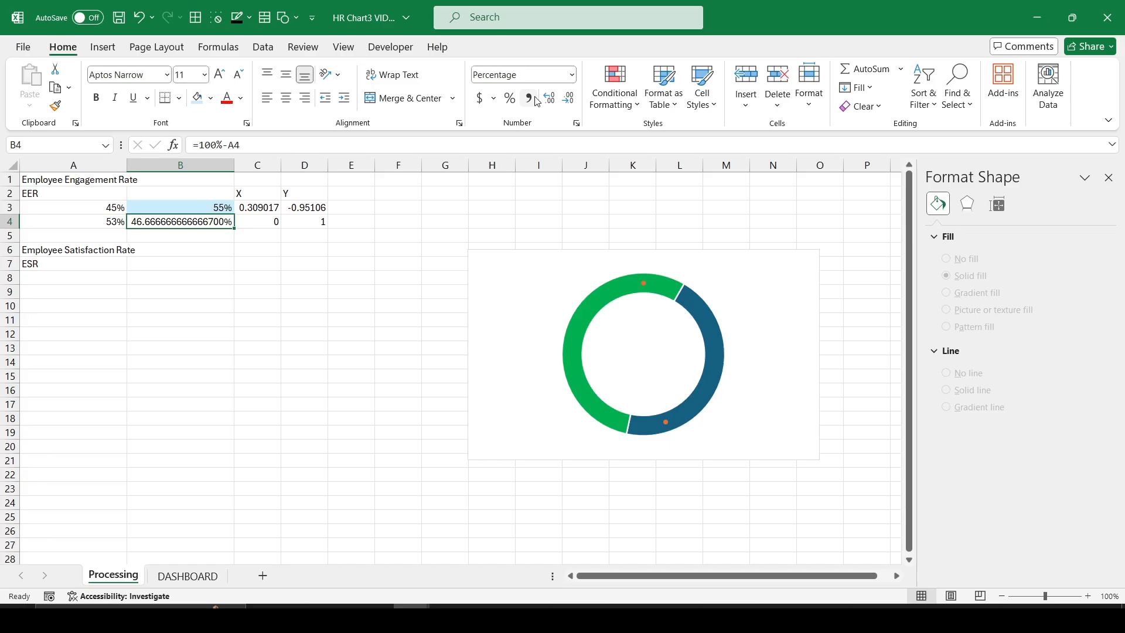
{"action": "left_click", "coordinate": [510, 98]}
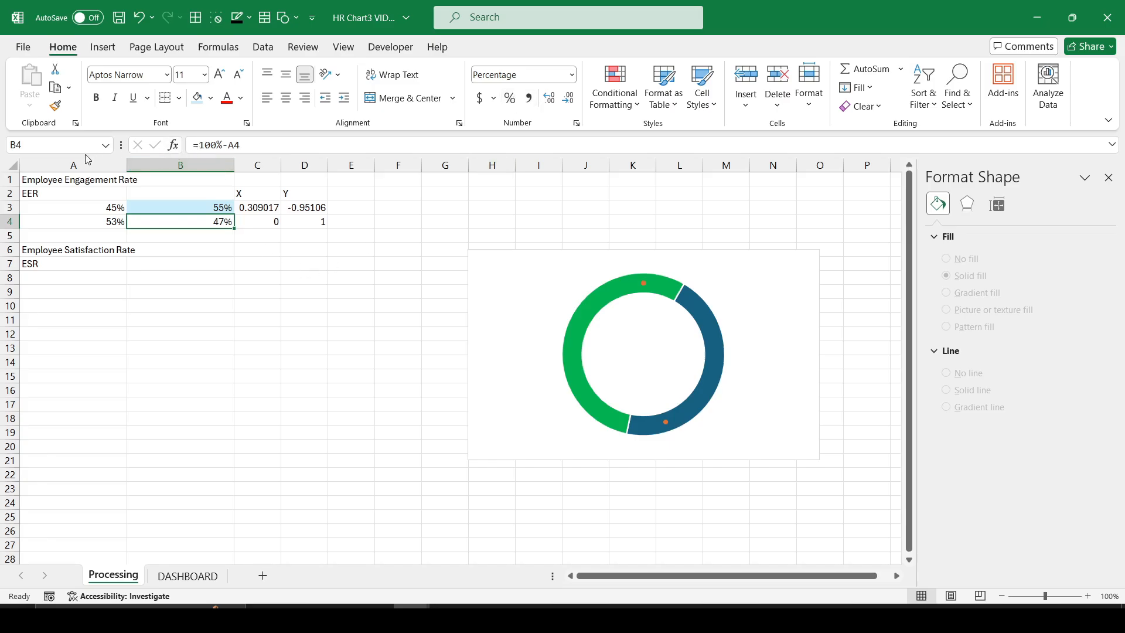
{"action": "left_click_drag", "start_coordinate": [86, 162], "coordinate": [174, 161]}
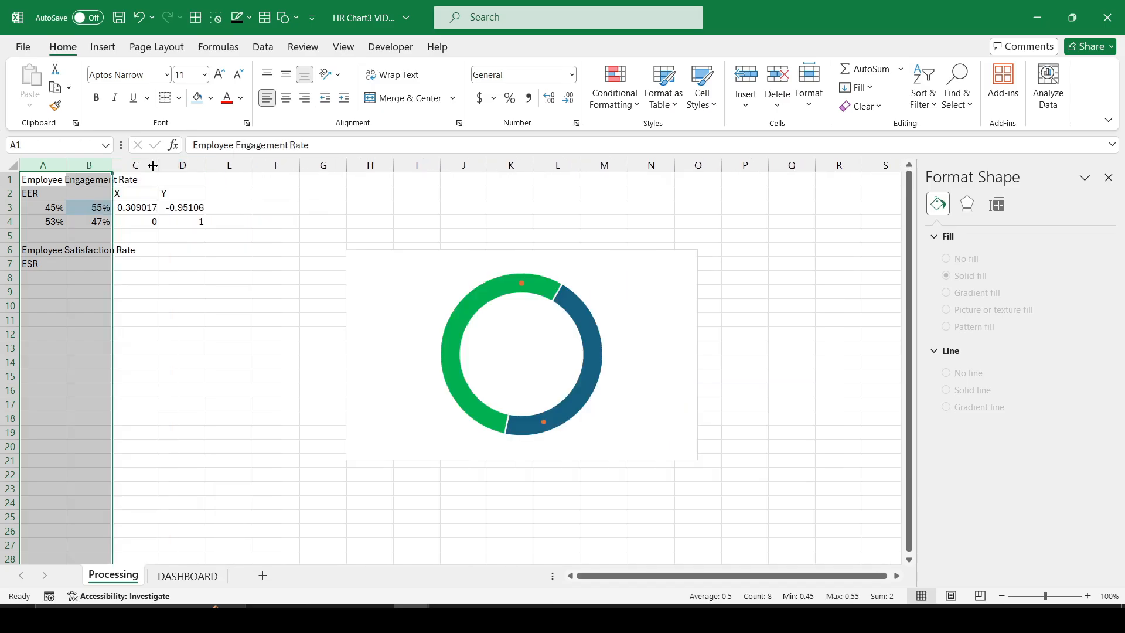
{"action": "left_click", "coordinate": [154, 248]}
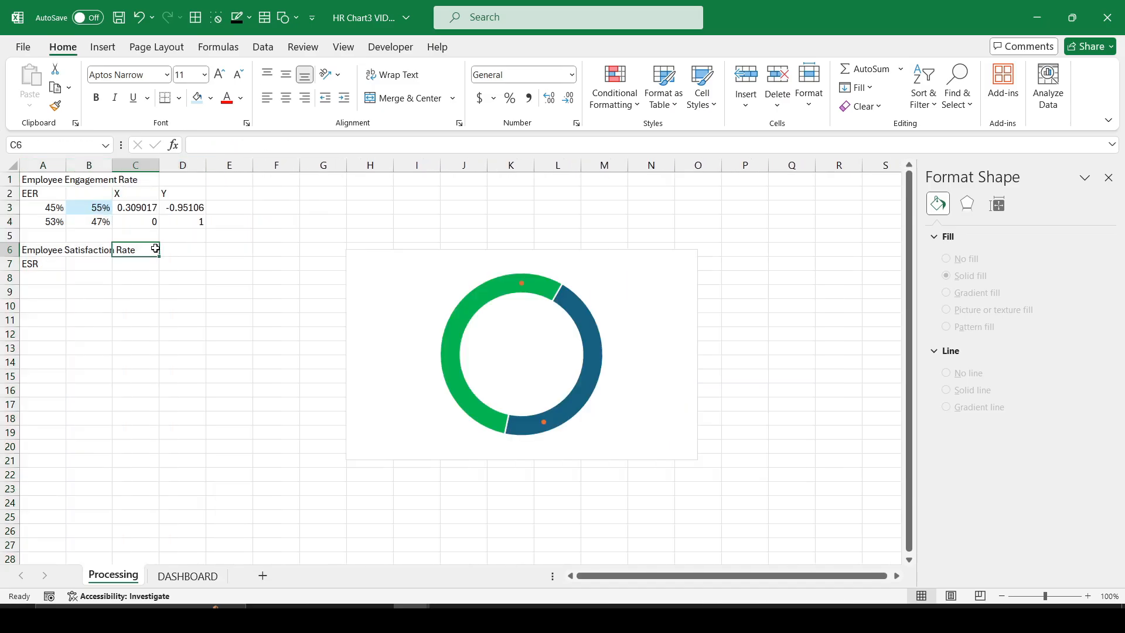
- Change the X formula in C3 to reference A4, giving =SIN(A4*2*PI())
{"action": "left_click", "coordinate": [136, 208]}
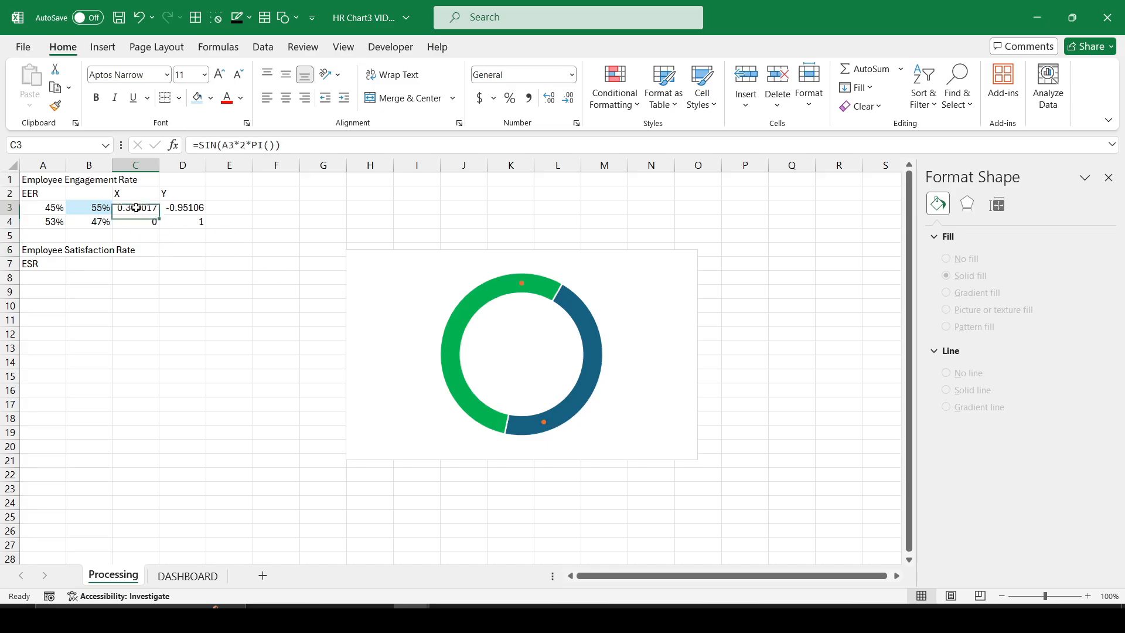
{"action": "left_click", "coordinate": [305, 146]}
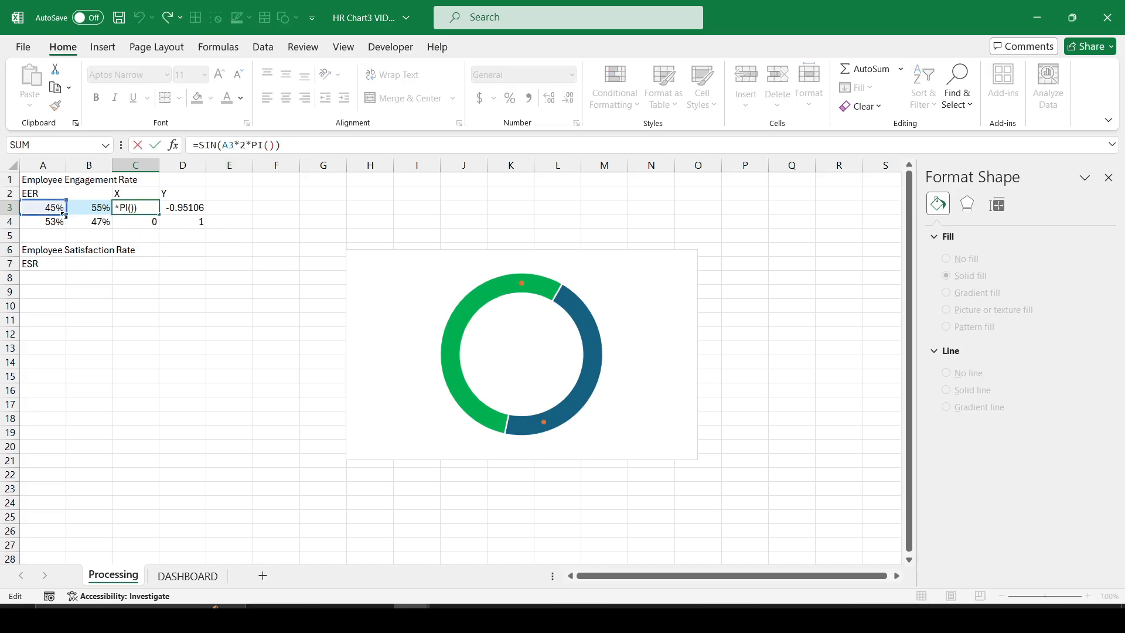
{"action": "left_click_drag", "start_coordinate": [63, 215], "coordinate": [60, 221]}
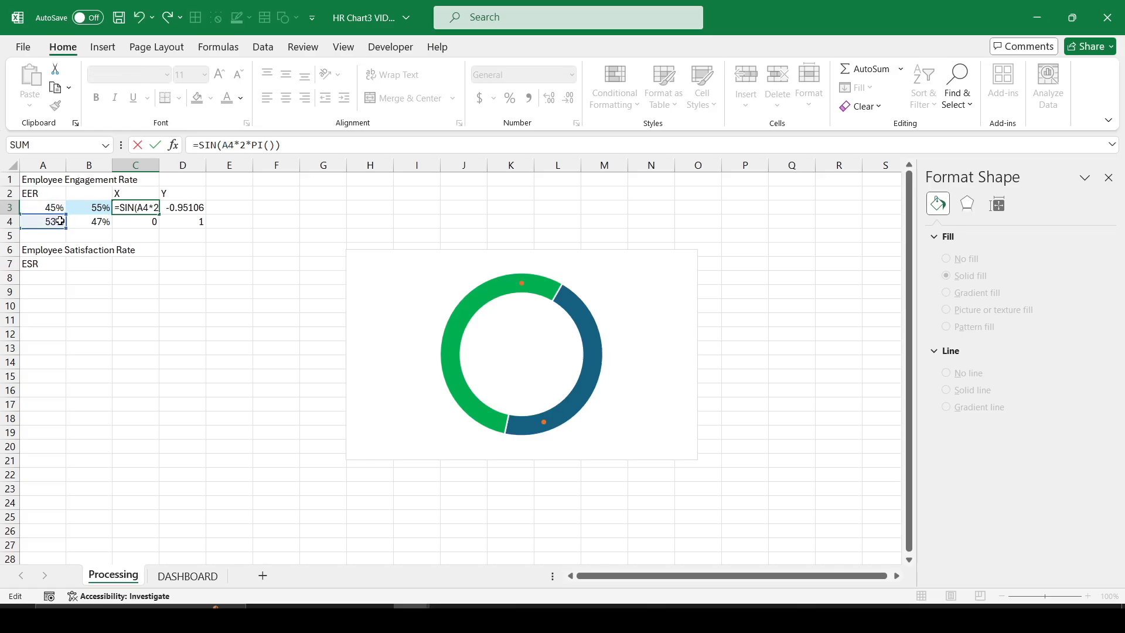
{"action": "key", "text": "Tab"}
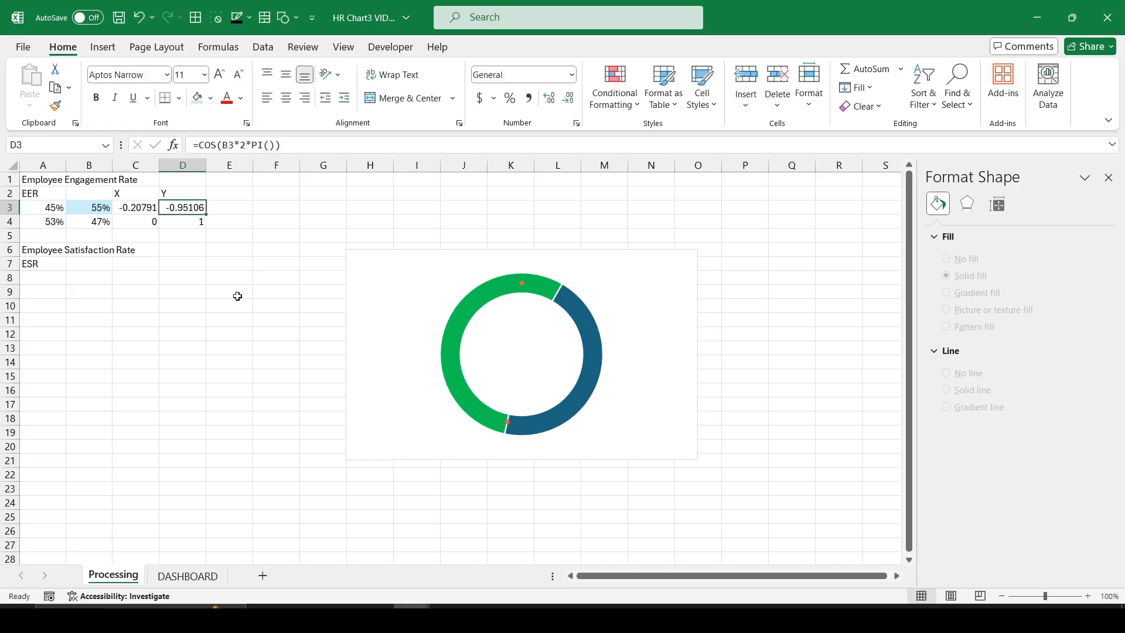
- Change the Y formula in D3 to reference B4, giving =COS(B4*2*PI())
{"action": "left_click", "coordinate": [313, 140]}
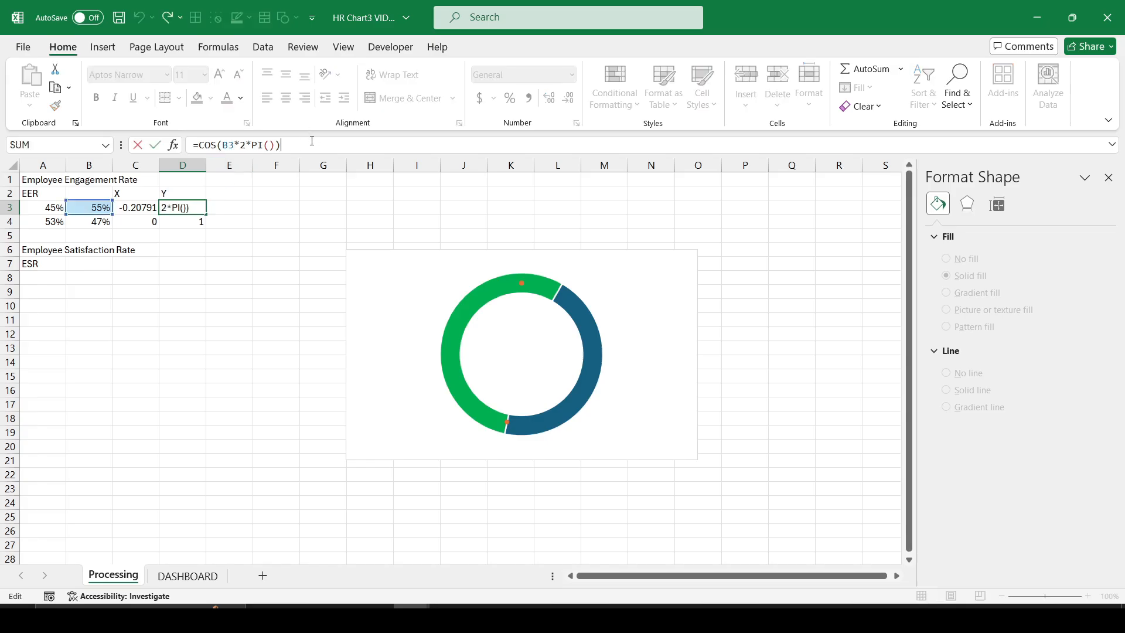
{"action": "left_click", "coordinate": [96, 222]}
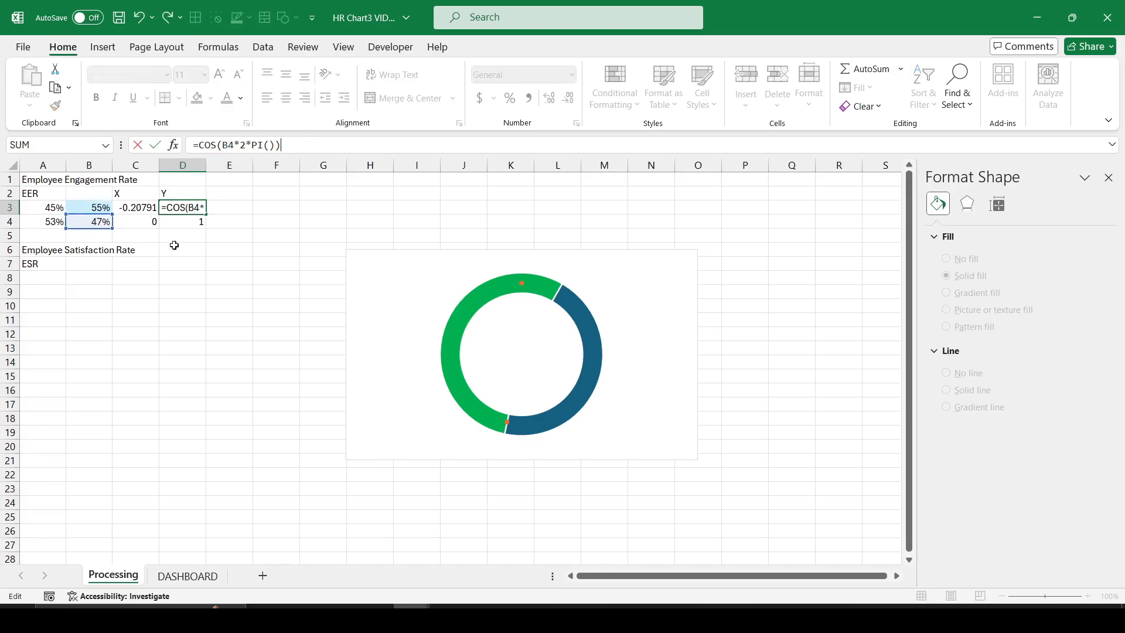
{"action": "key", "text": "Tab"}
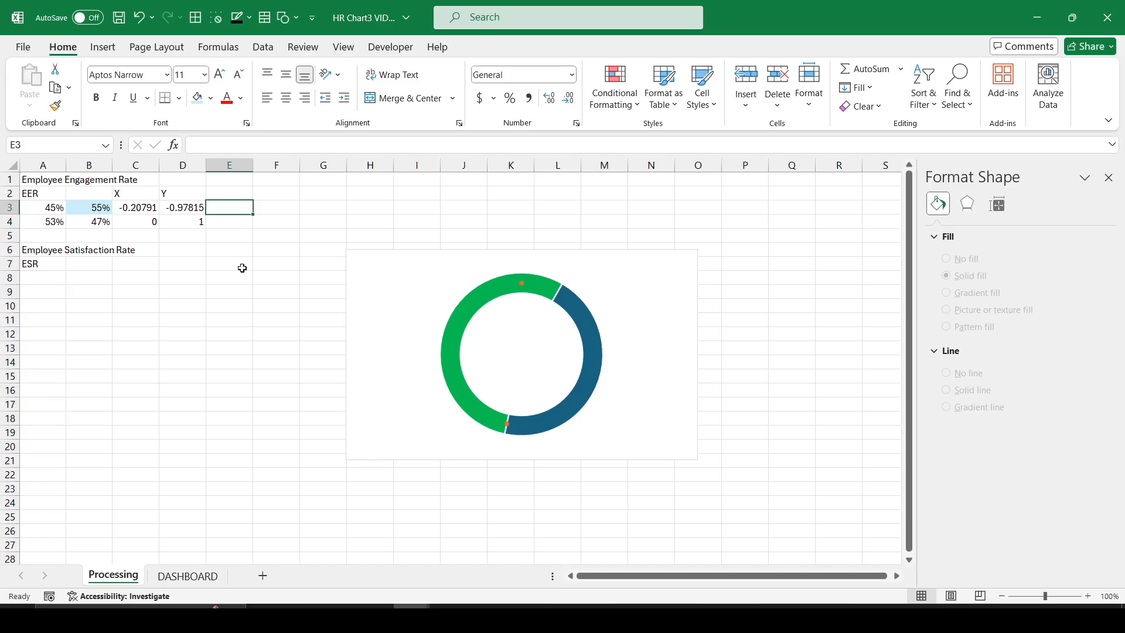
{"action": "left_click", "coordinate": [185, 212]}
{"action": "left_click", "coordinate": [307, 139]}
{"action": "key", "text": "Escape"}
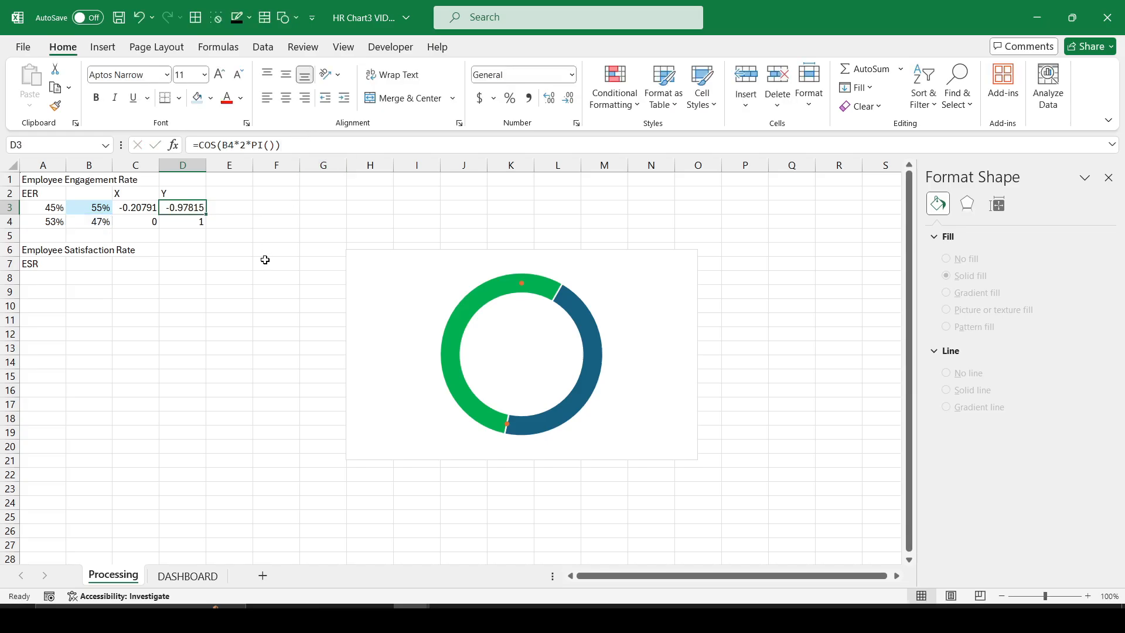
- Set the X coordinate of the second scatter point, in cell C4, to 0.55
{"action": "left_click", "coordinate": [149, 221]}
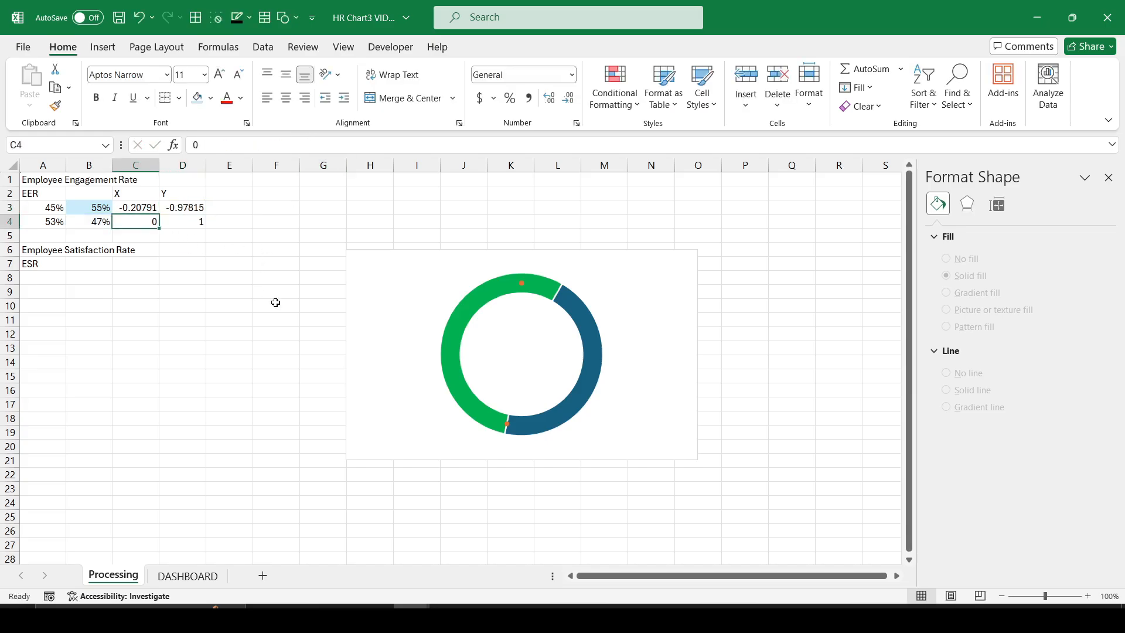
{"action": "type", "text": "0."}
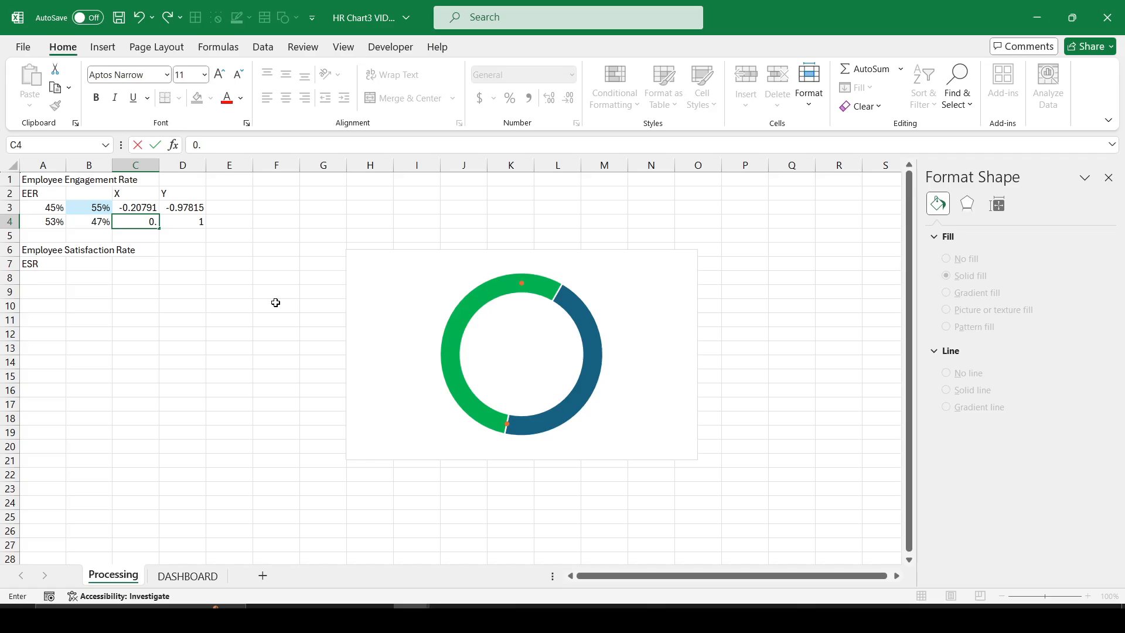
{"action": "type", "text": "55"}
{"action": "key", "text": "Return"}
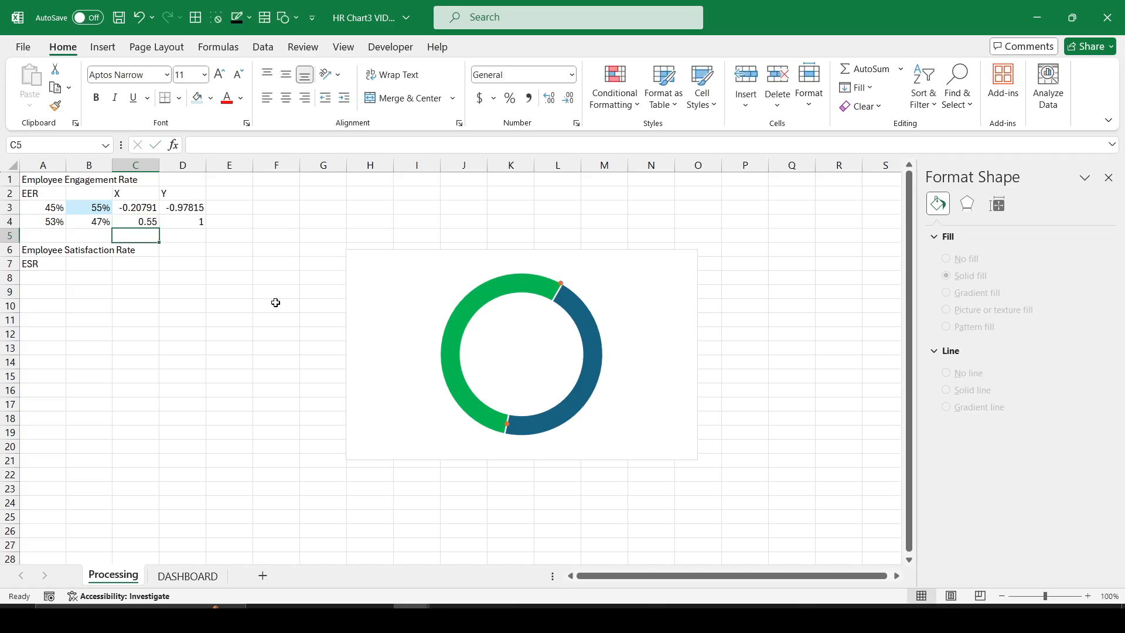
- Try 0.87 and then 0.865 as the Y coordinate of the second scatter point, in cell D4
{"action": "key", "text": "Up"}
{"action": "key", "text": "Right"}
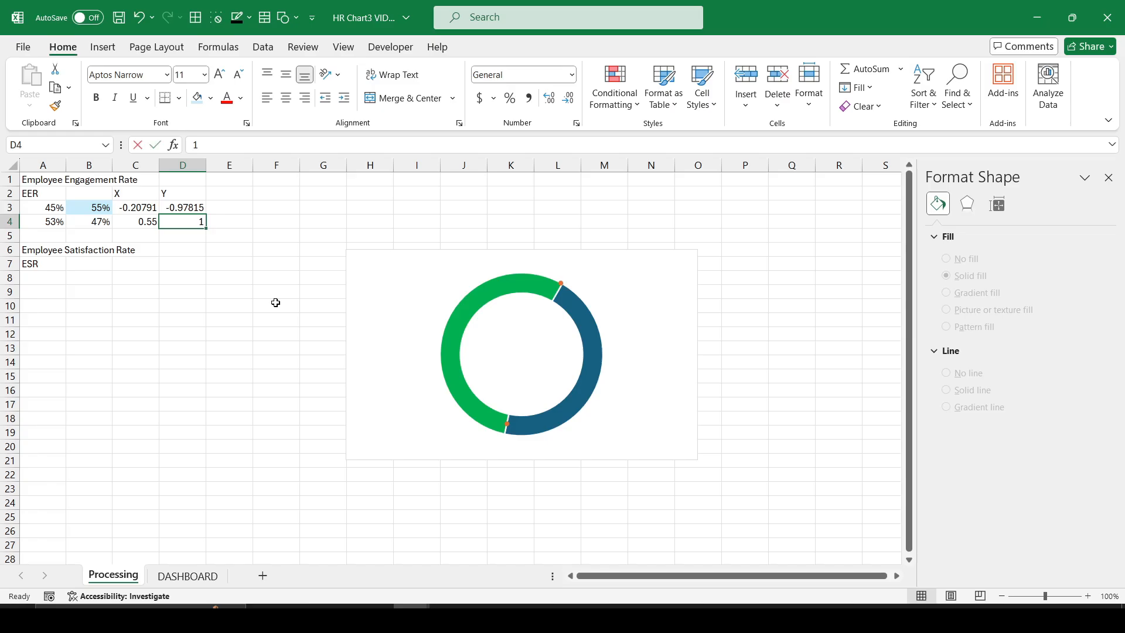
{"action": "type", "text": "0.87"}
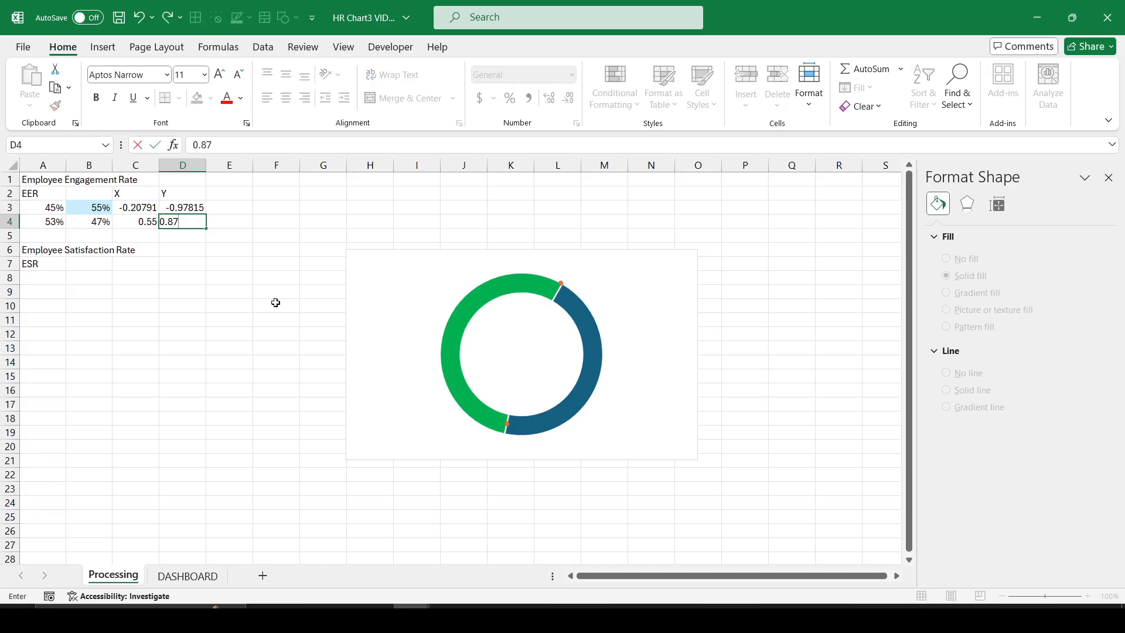
{"action": "key", "text": "Return"}
{"action": "key", "text": "Up"}
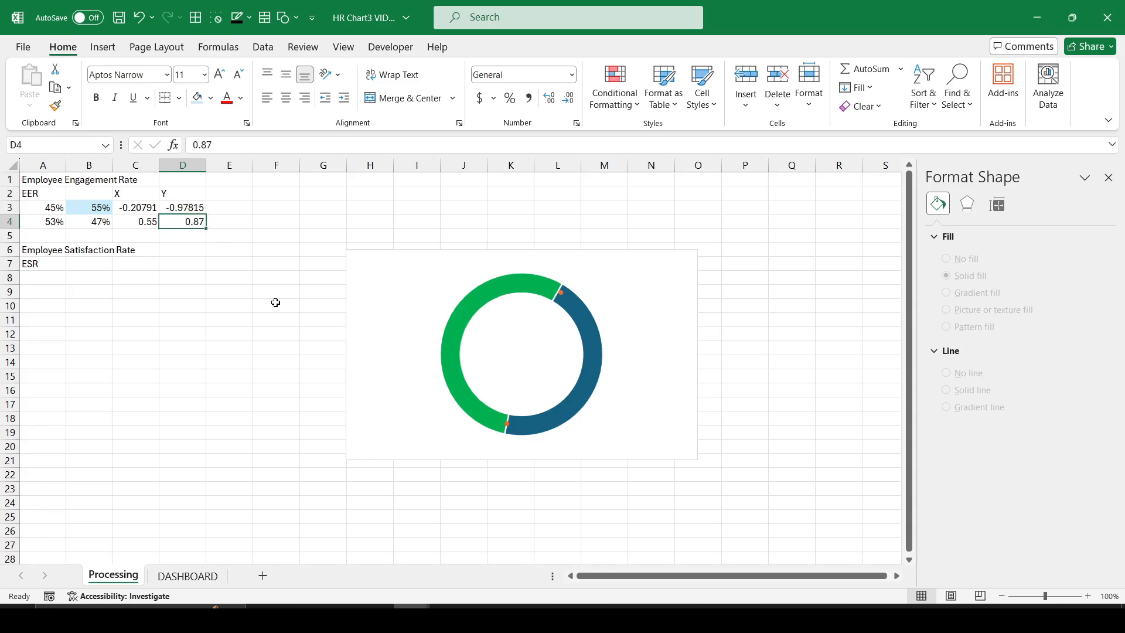
{"action": "type", "text": "0.86"}
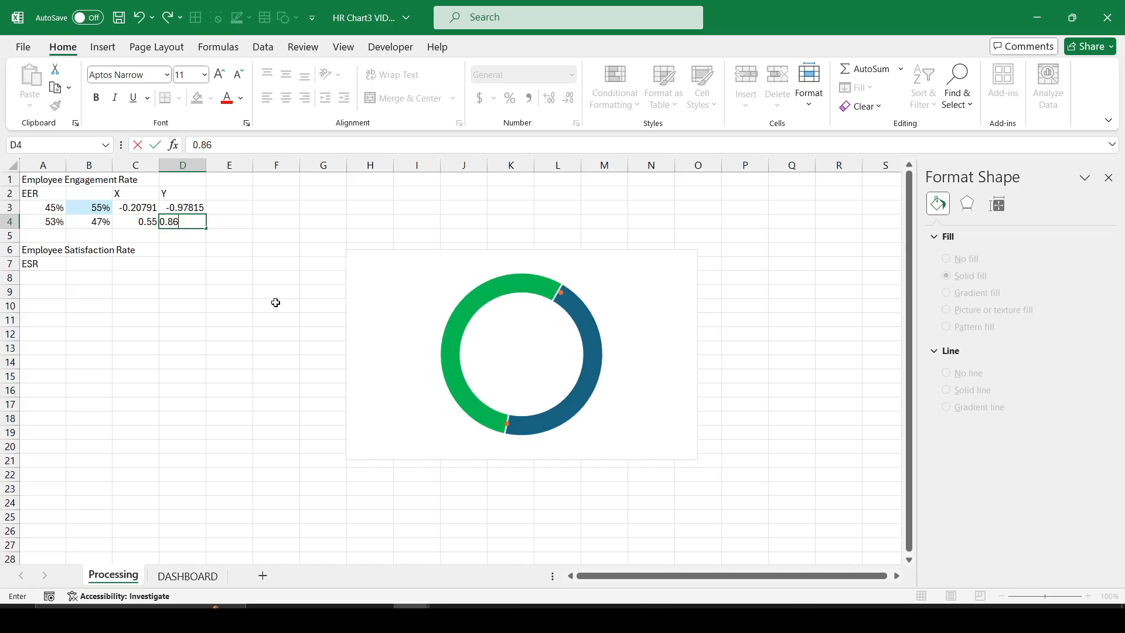
{"action": "type", "text": "5"}
{"action": "key", "text": "Return"}
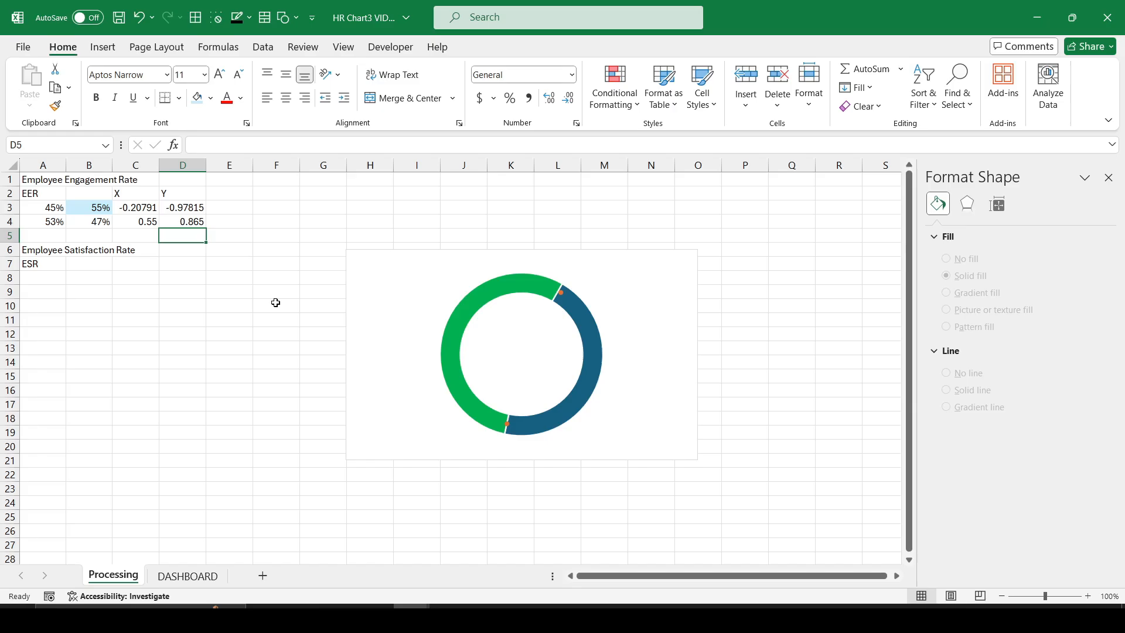
- Set the Y coordinate of the second scatter point, in cell D4, to 0.85
{"action": "key", "text": "Up"}
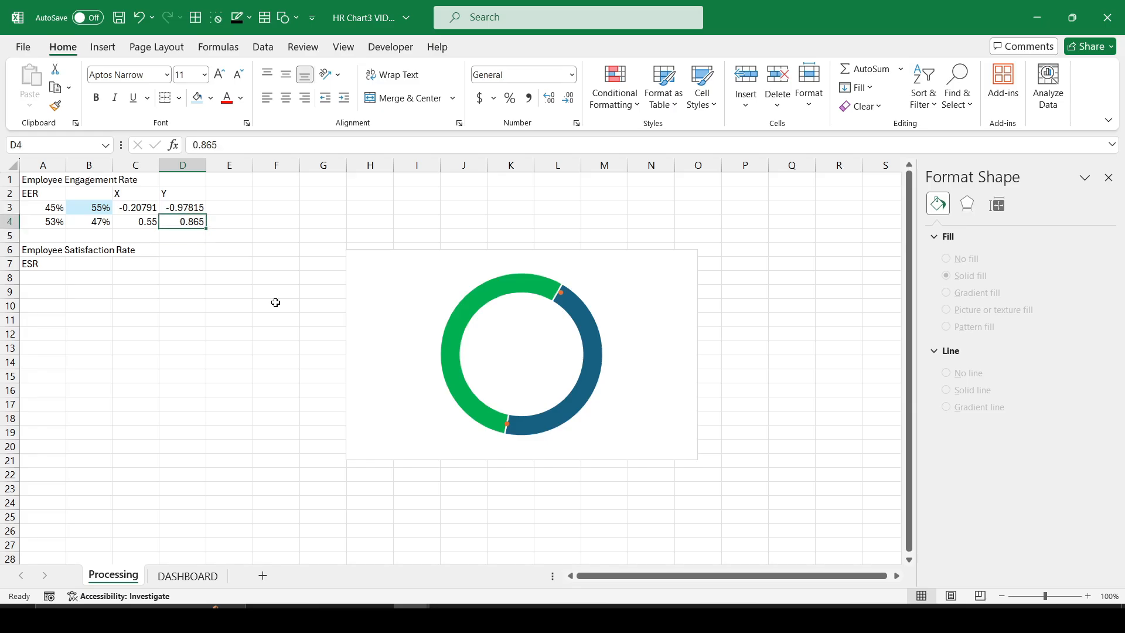
{"action": "key", "text": "F2"}
{"action": "key", "text": "BackSpace"}
{"action": "key", "text": "BackSpace"}
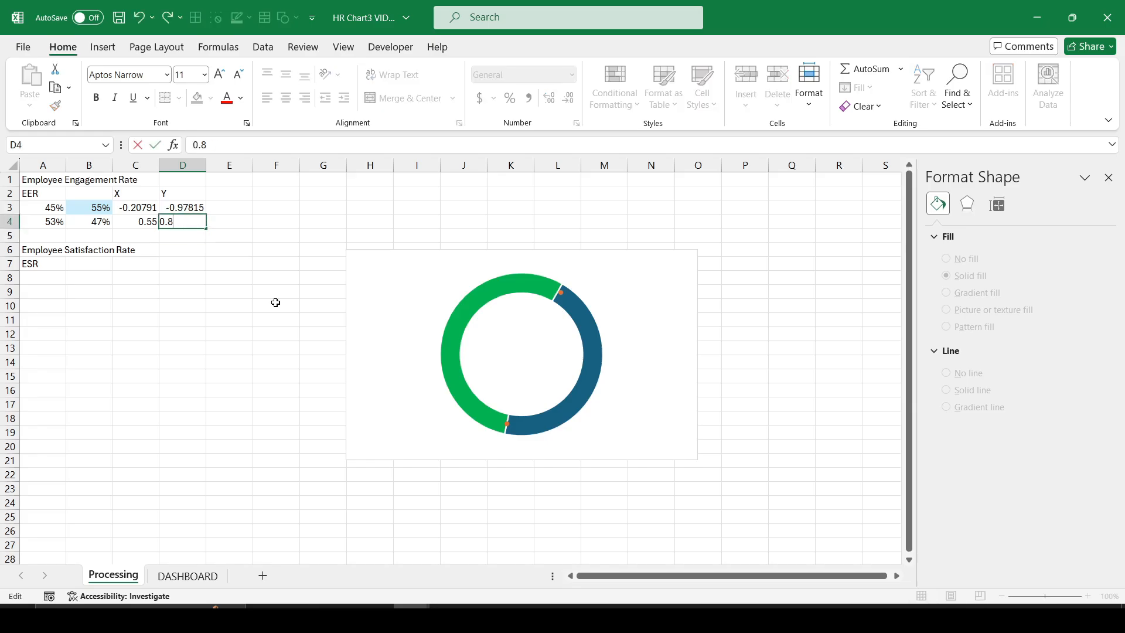
{"action": "type", "text": "5"}
{"action": "key", "text": "Return"}
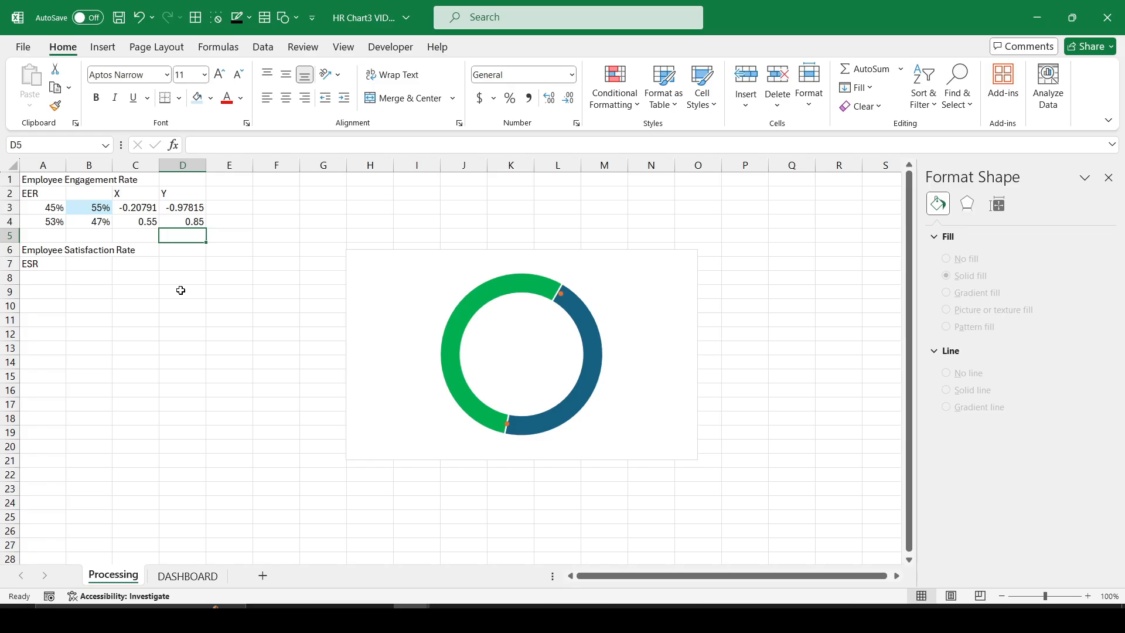
- Try 0.54 as the X coordinate of the second scatter point, in cell C4
{"action": "left_click", "coordinate": [146, 220]}
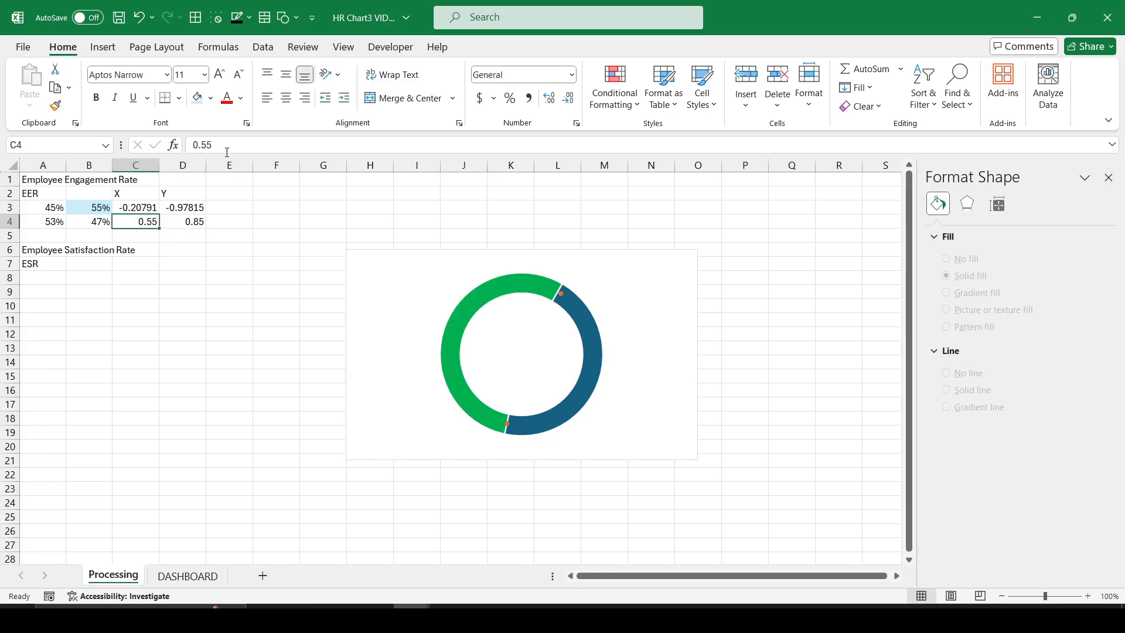
{"action": "left_click", "coordinate": [235, 145]}
{"action": "key", "text": "BackSpace"}
{"action": "type", "text": "4"}
{"action": "key", "text": "Return"}
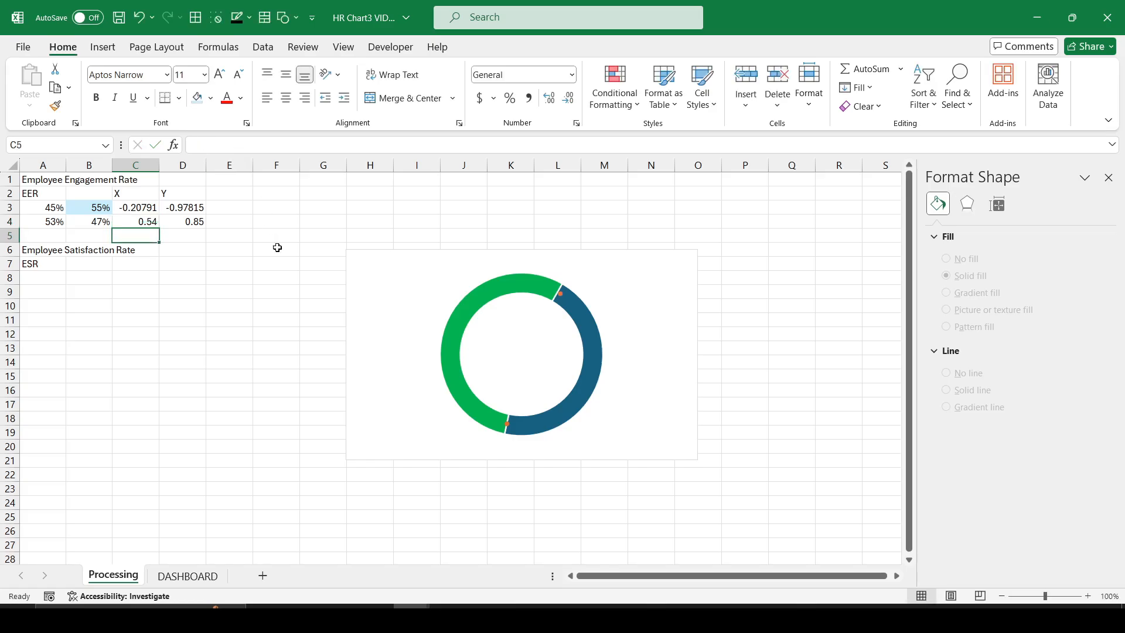
{"action": "left_click", "coordinate": [254, 348]}
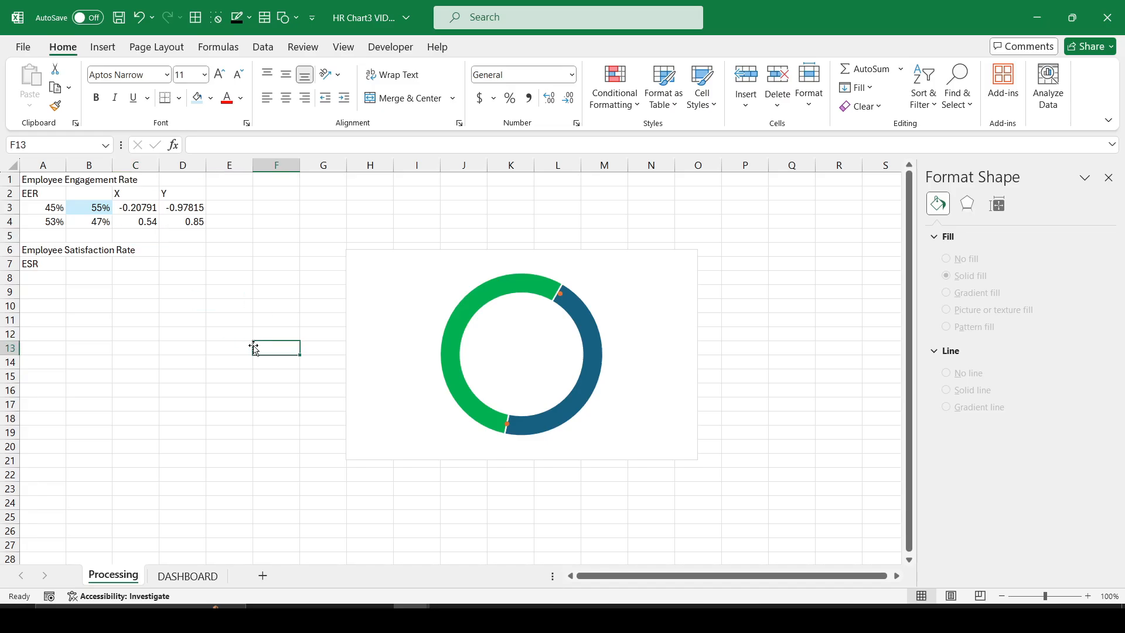
{"action": "left_click", "coordinate": [47, 209]}
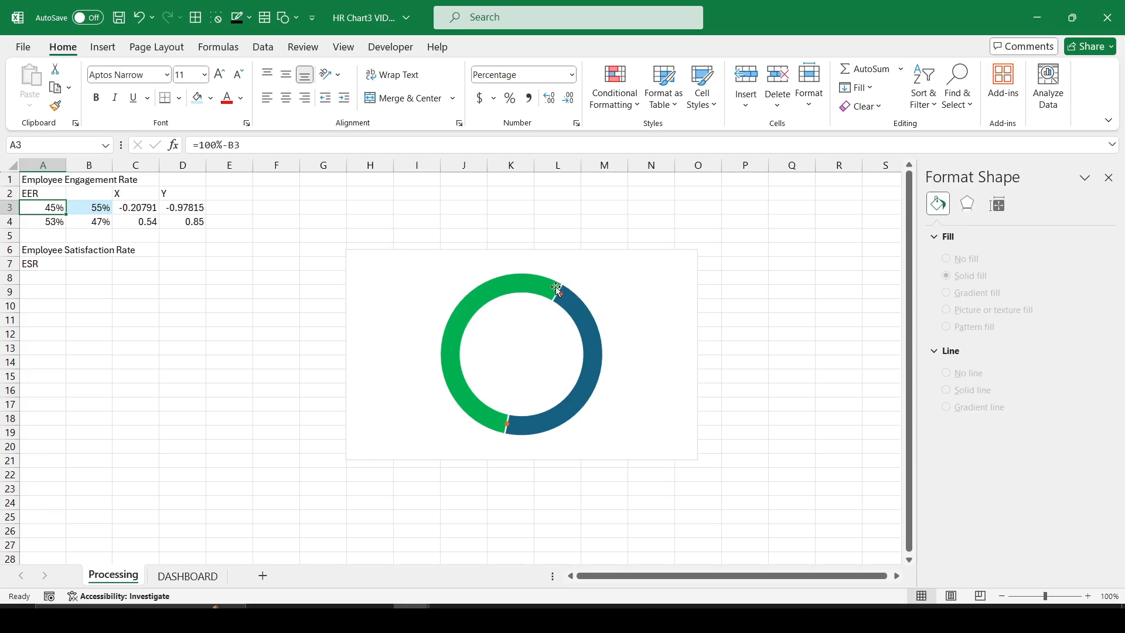
- Resize the whole chart to 5.5" high and 6" wide, and move its upper-left corner to about cell F2
{"action": "left_click", "coordinate": [532, 262]}
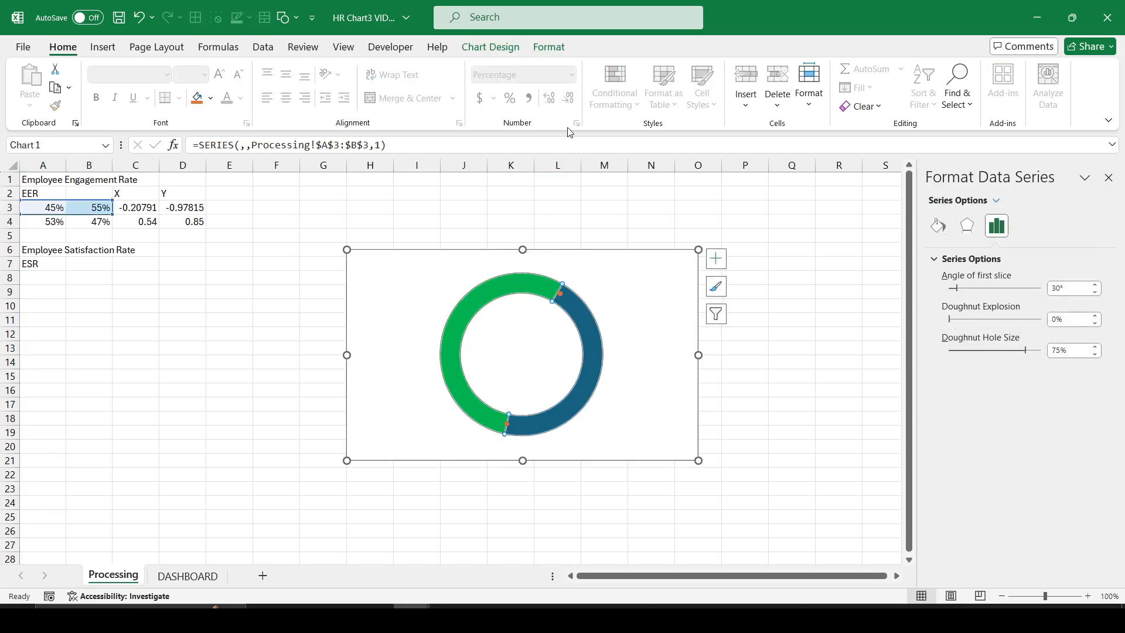
{"action": "left_click", "coordinate": [570, 252]}
{"action": "left_click", "coordinate": [550, 48]}
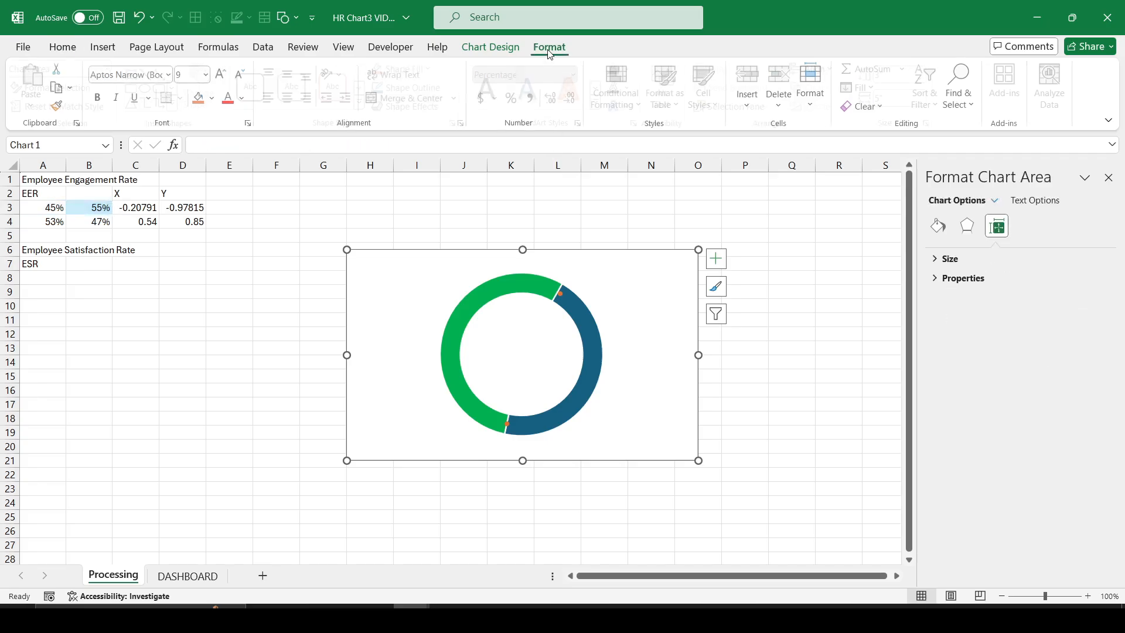
{"action": "left_click", "coordinate": [903, 72]}
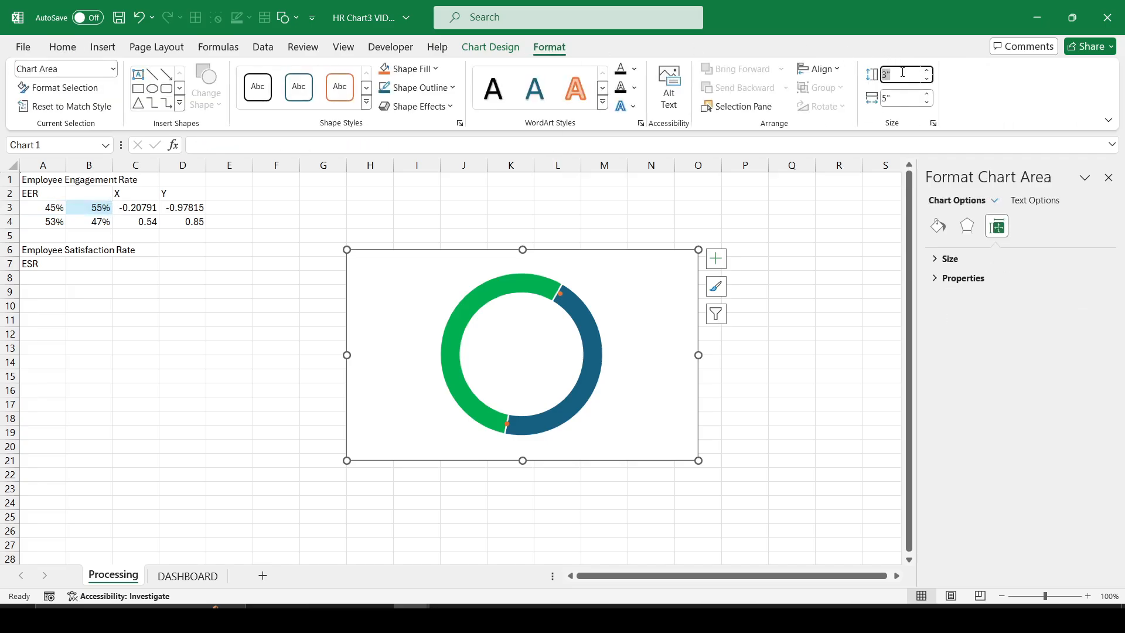
{"action": "type", "text": "5.5"}
{"action": "key", "text": "Tab"}
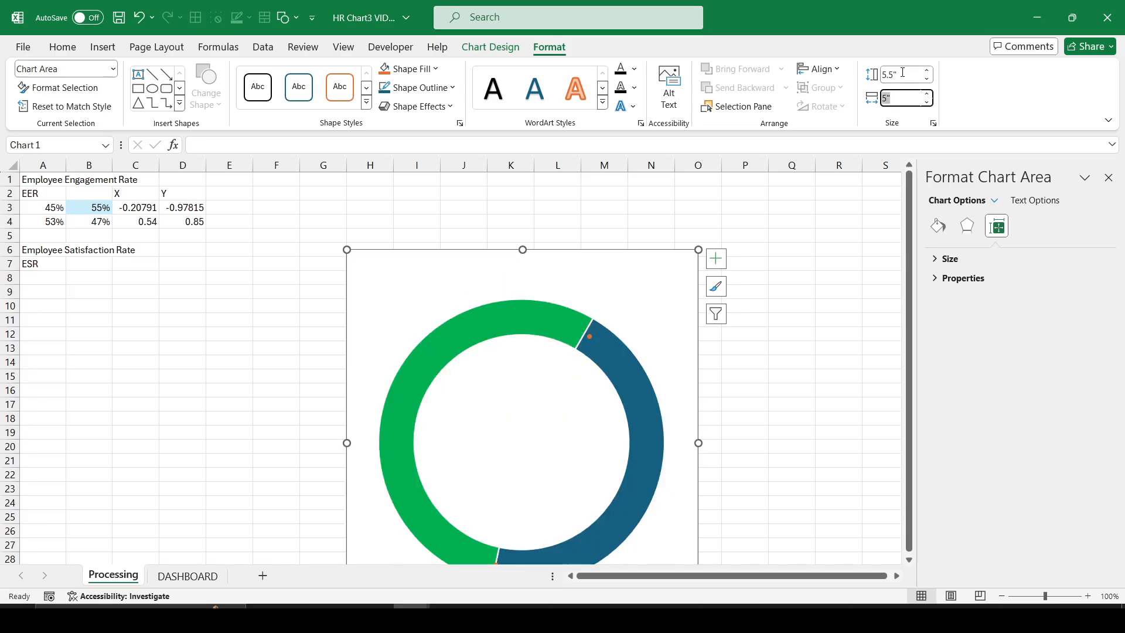
{"action": "type", "text": "6"}
{"action": "key", "text": "Return"}
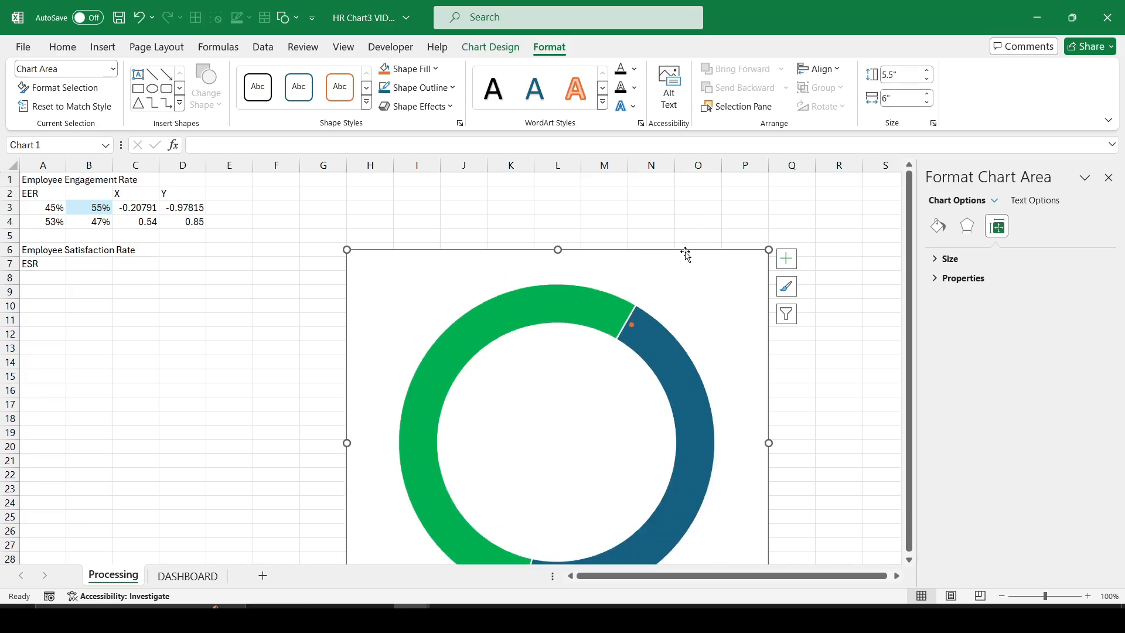
{"action": "left_click_drag", "start_coordinate": [683, 252], "coordinate": [625, 191]}
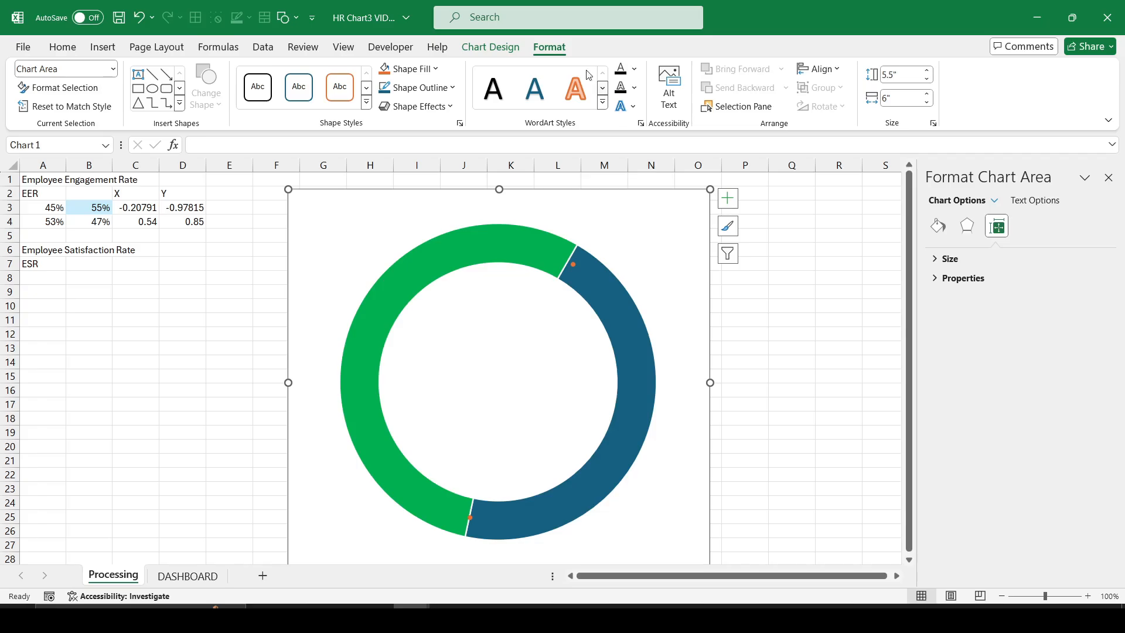
- Give the chart area no fill and no outline
{"action": "left_click", "coordinate": [437, 69]}
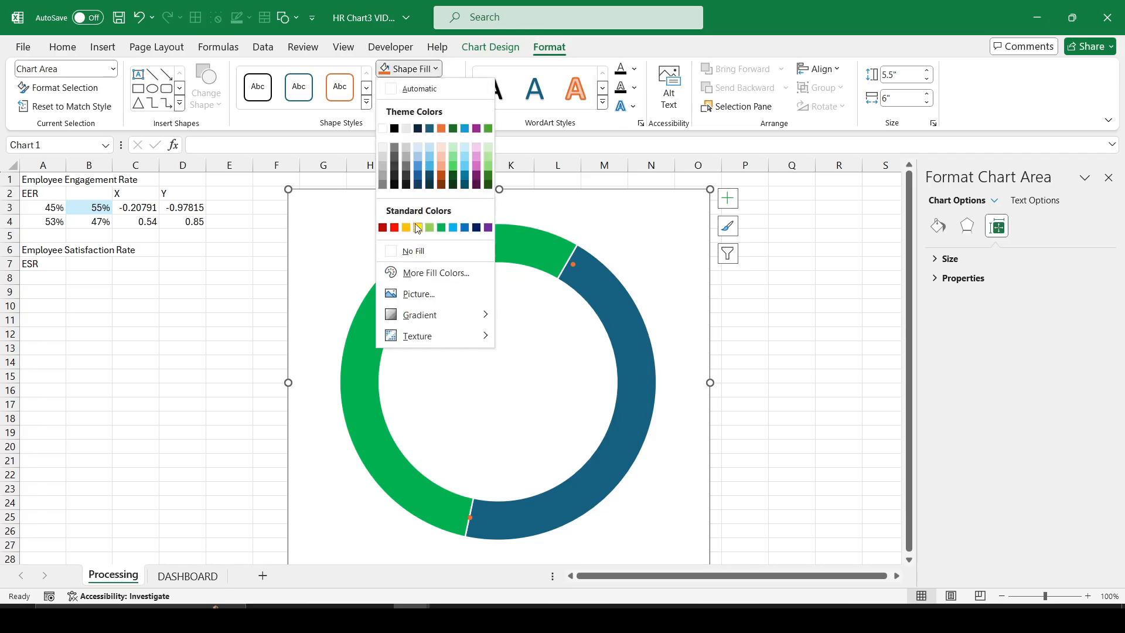
{"action": "left_click", "coordinate": [413, 252]}
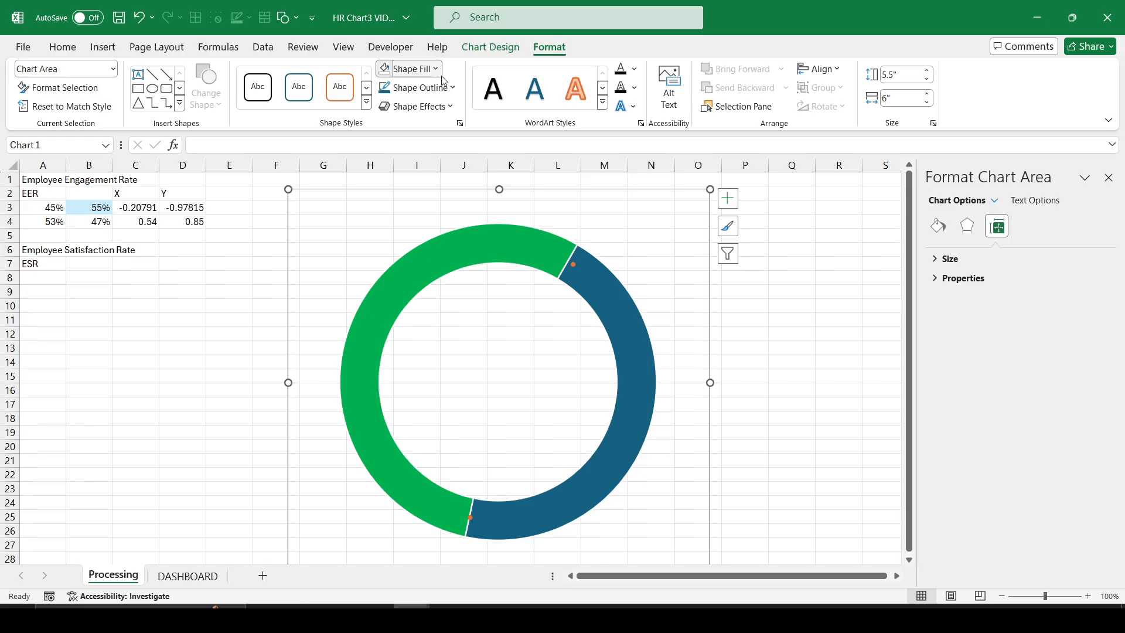
{"action": "left_click", "coordinate": [410, 68]}
{"action": "left_click", "coordinate": [410, 69]}
{"action": "left_click", "coordinate": [405, 87]}
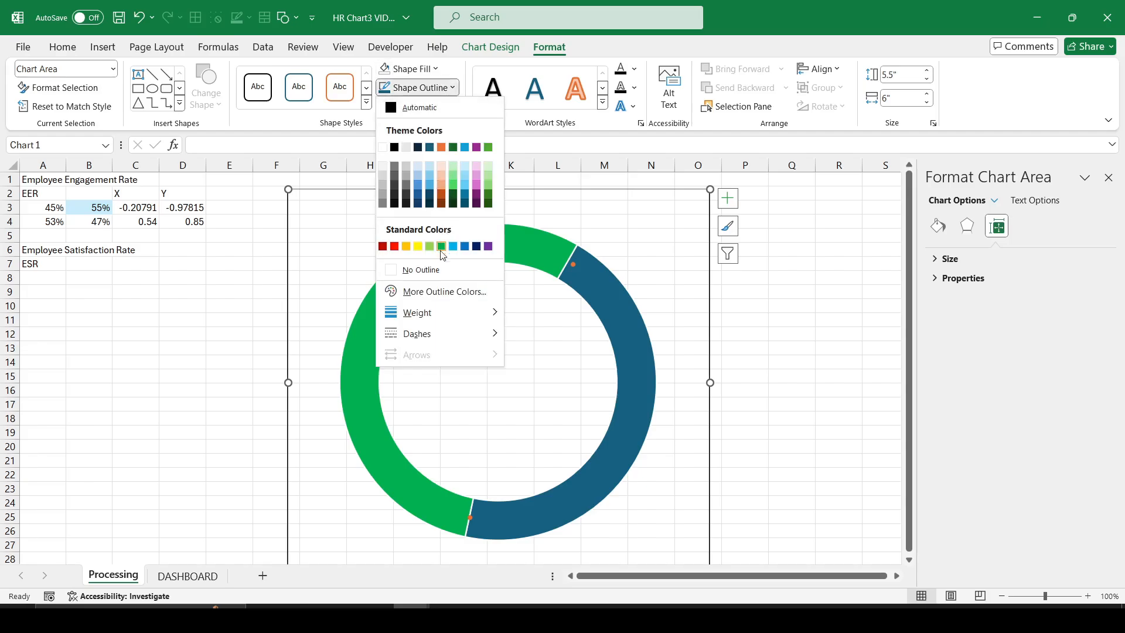
{"action": "left_click", "coordinate": [441, 269]}
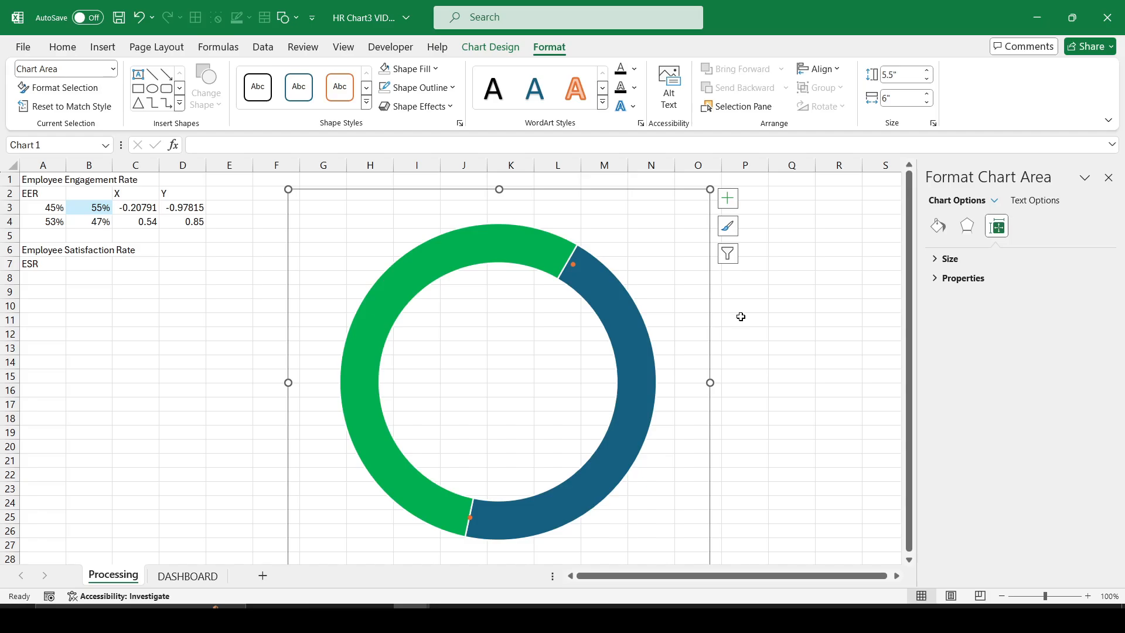
- Try 0.53 as the X coordinate of the second scatter point, in cell C4
{"action": "left_click", "coordinate": [143, 224]}
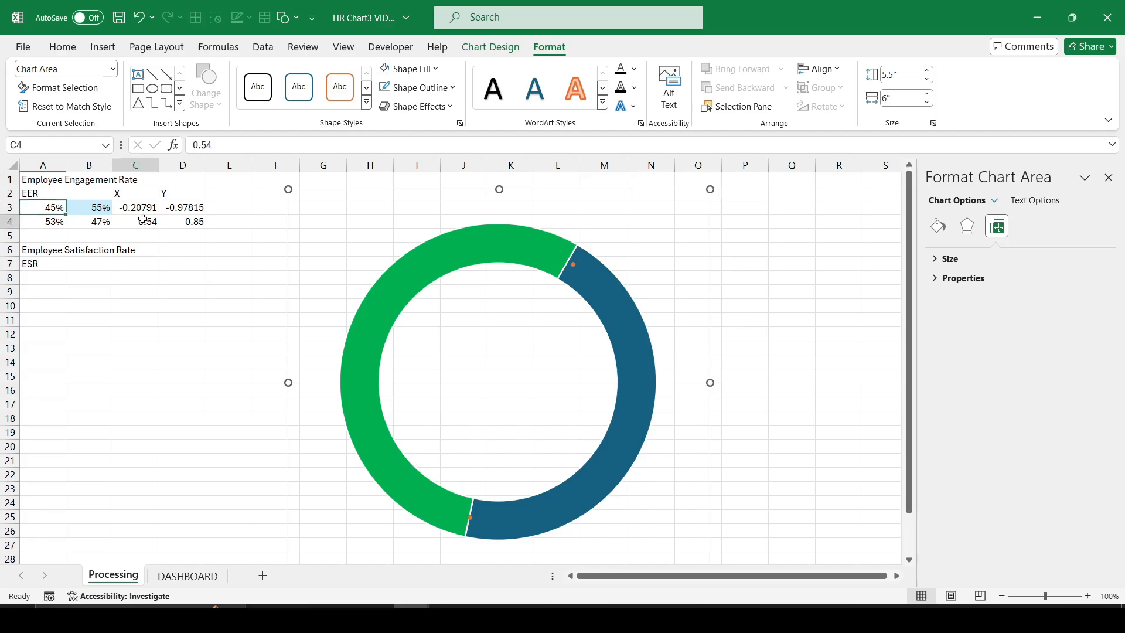
{"action": "left_click", "coordinate": [227, 146]}
{"action": "key", "text": "shift+Left"}
{"action": "type", "text": "3"}
{"action": "key", "text": "Return"}
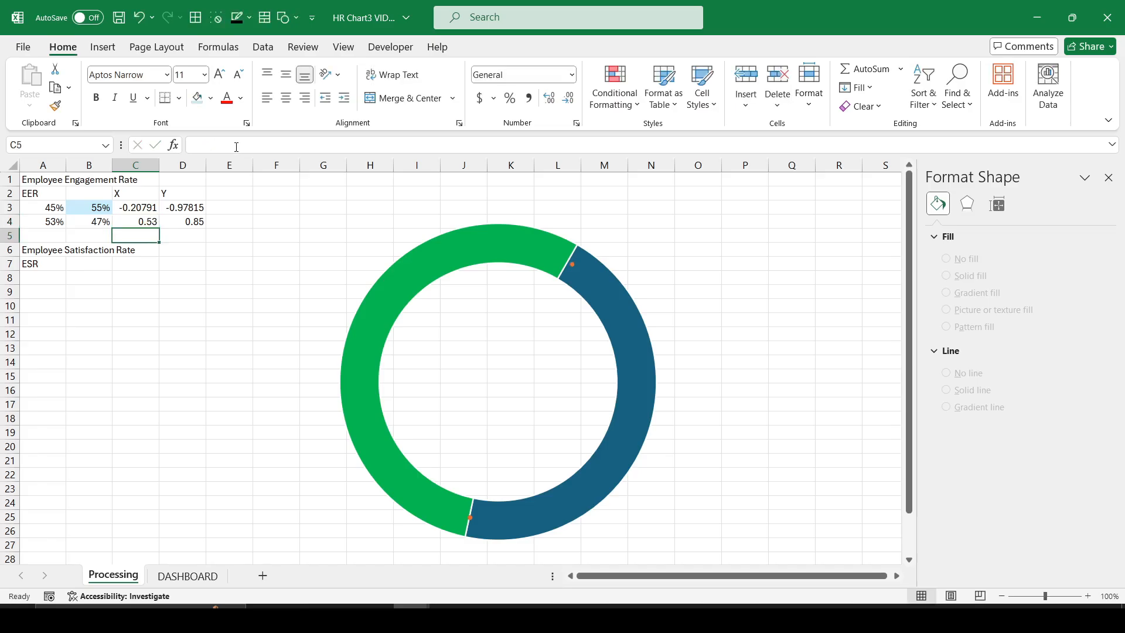
{"action": "key", "text": "Up"}
{"action": "key", "text": "Right"}
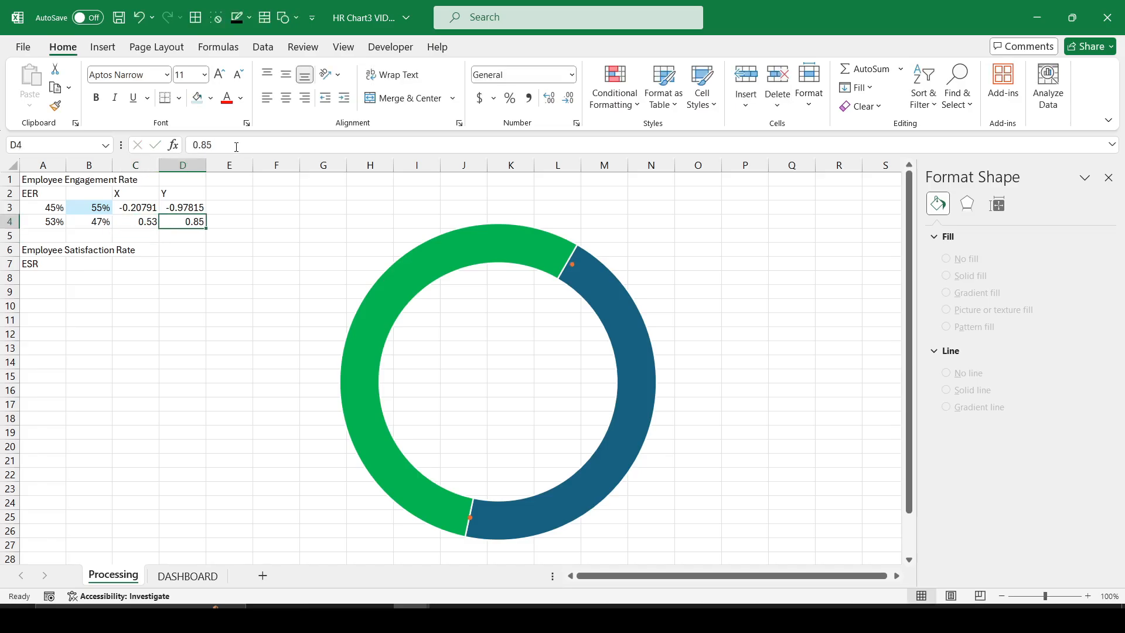
- Set the X coordinate of the second scatter point, in cell C4, to 0.52
{"action": "left_click", "coordinate": [140, 223]}
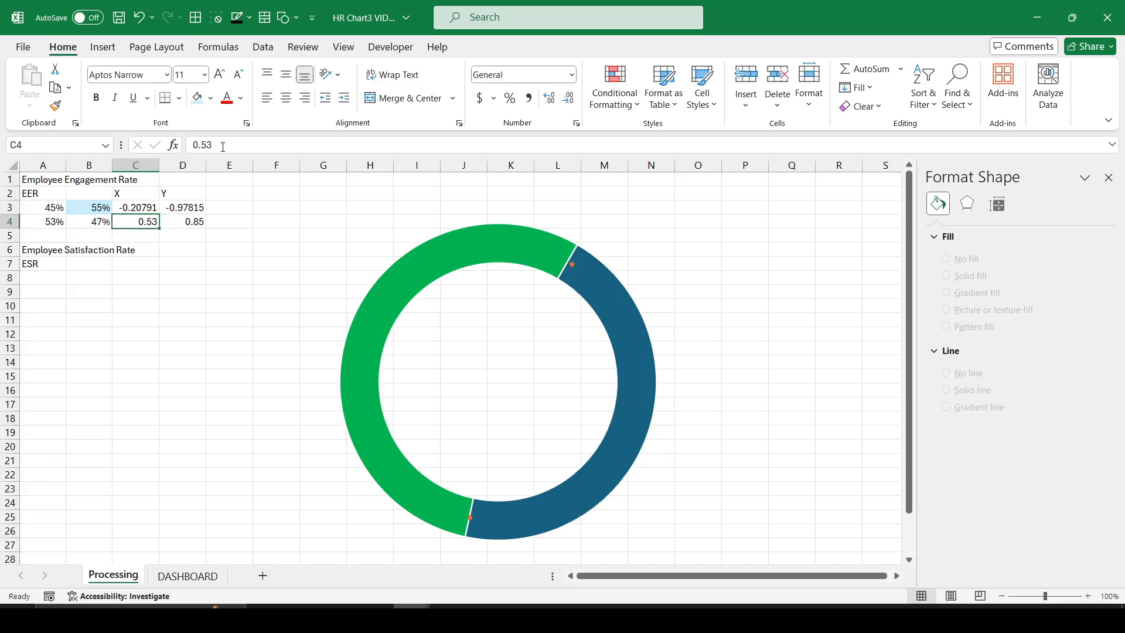
{"action": "left_click", "coordinate": [223, 147]}
{"action": "key", "text": "shift+Left"}
{"action": "type", "text": "2"}
{"action": "key", "text": "Return"}
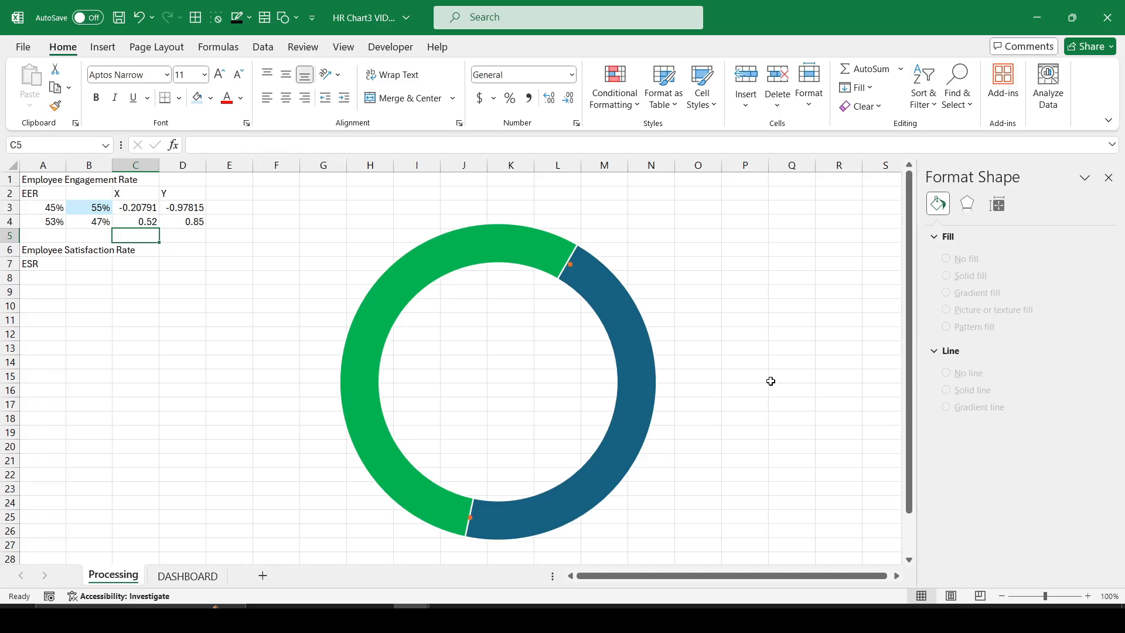
- Give the scatter series built-in round markers with a size of 42
{"action": "left_click", "coordinate": [571, 264]}
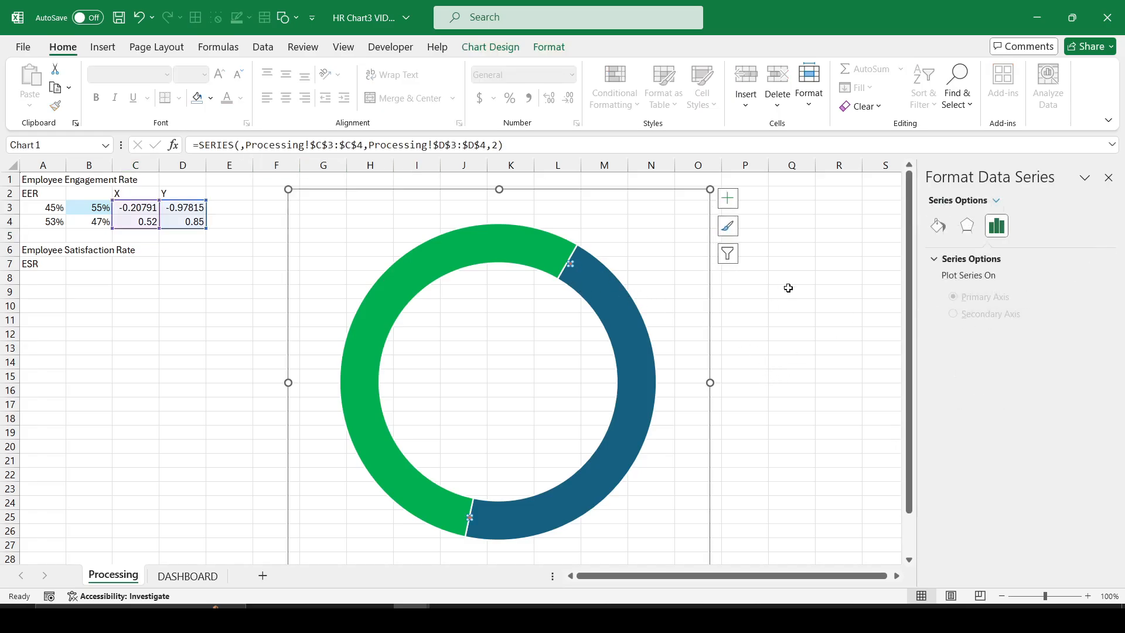
{"action": "left_click", "coordinate": [939, 228]}
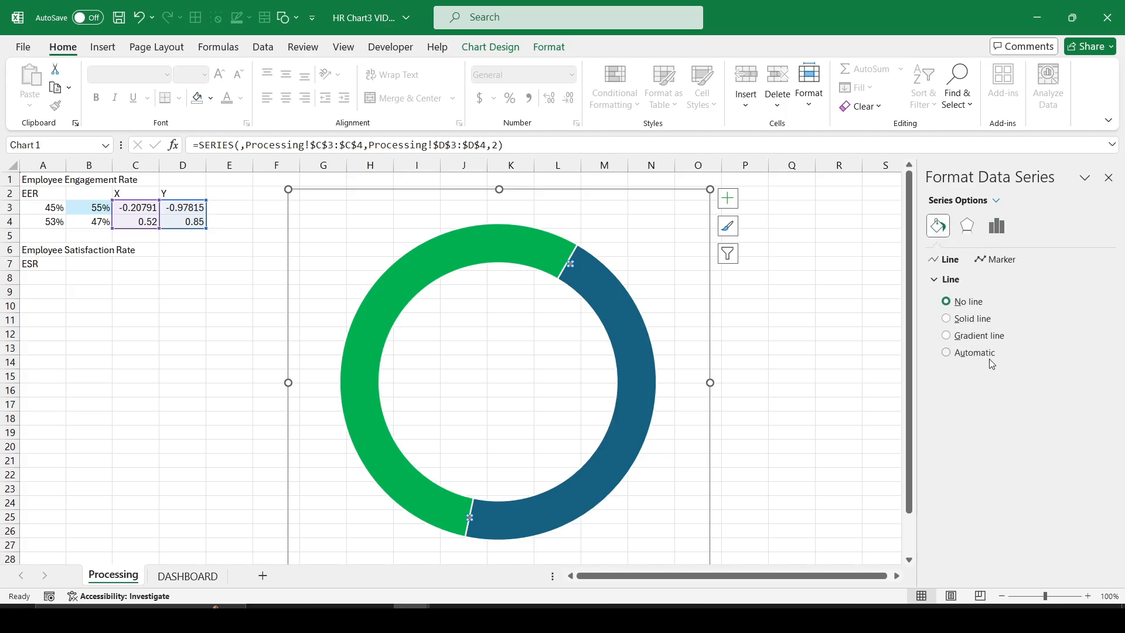
{"action": "left_click", "coordinate": [999, 259]}
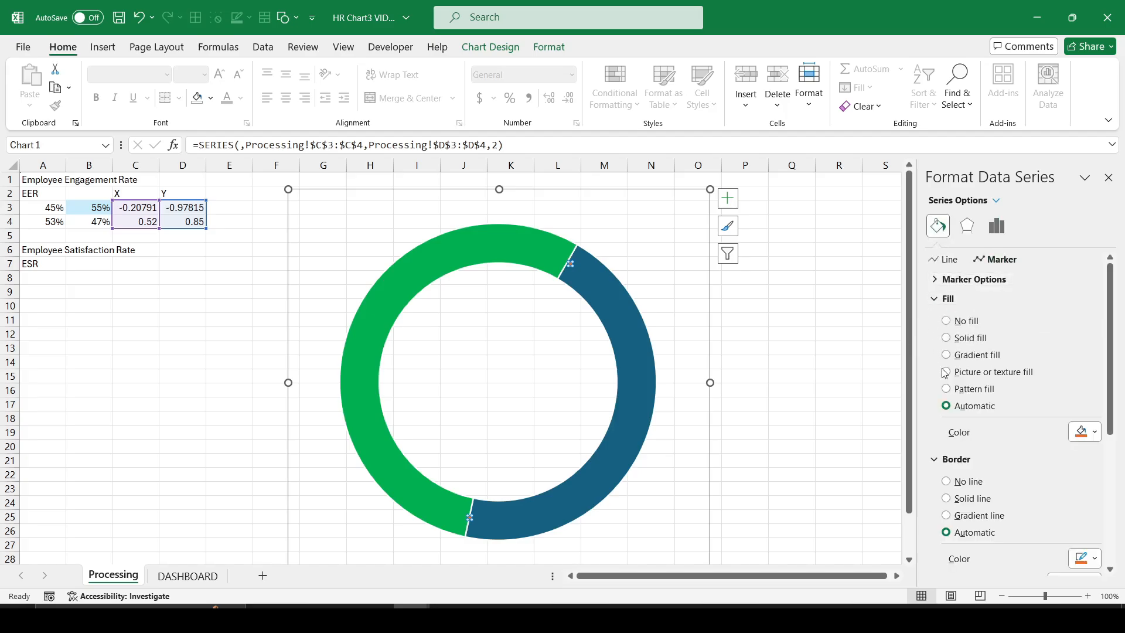
{"action": "left_click", "coordinate": [938, 281]}
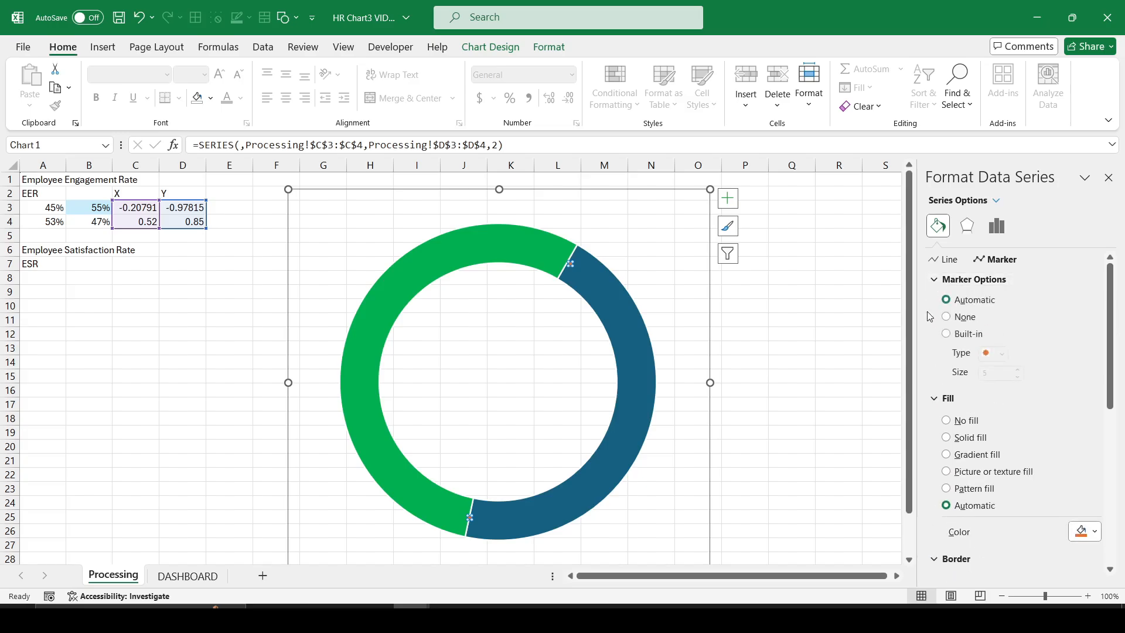
{"action": "left_click", "coordinate": [963, 335]}
{"action": "left_click", "coordinate": [1004, 373]}
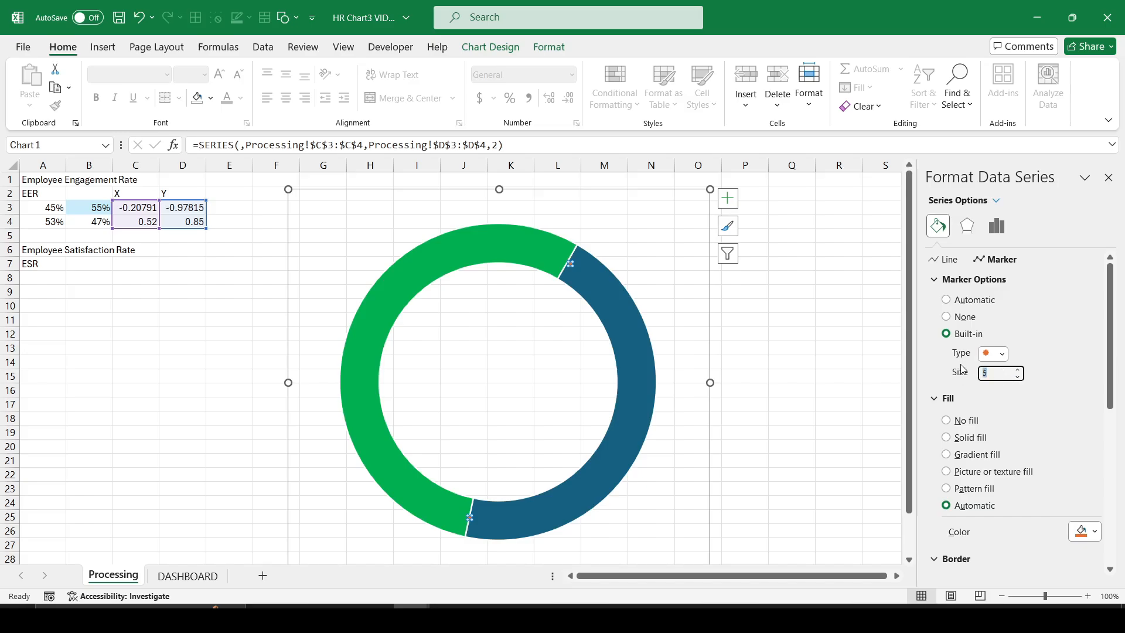
{"action": "type", "text": "42"}
{"action": "key", "text": "Return"}
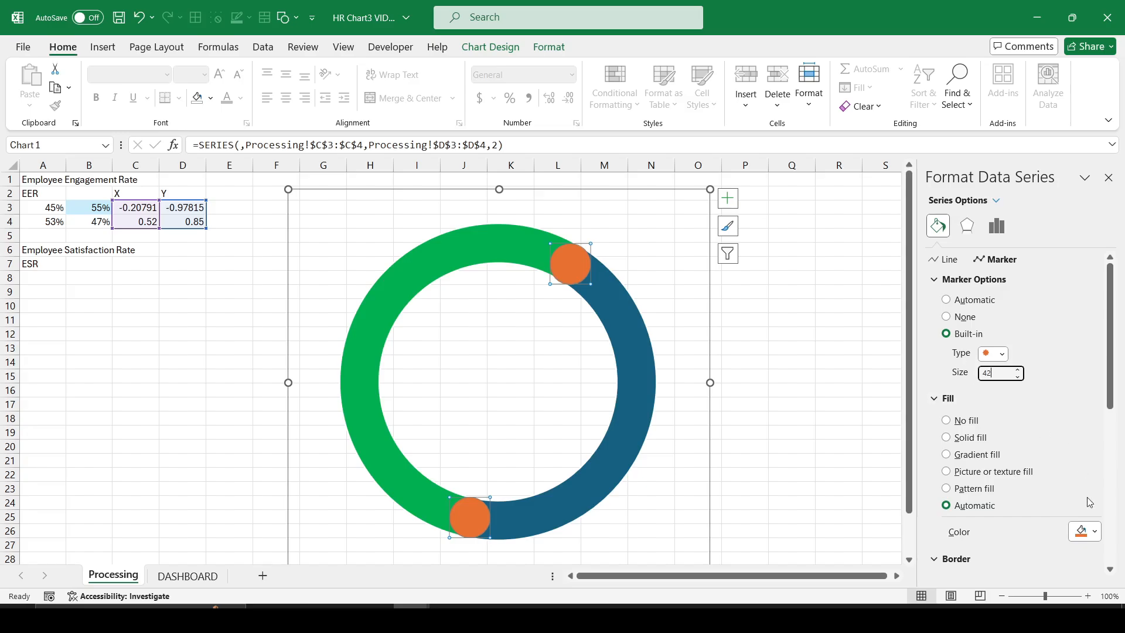
- Fill the scatter series markers with the custom color 39B0EE
{"action": "left_click", "coordinate": [1095, 531]}
{"action": "left_click", "coordinate": [1081, 515]}
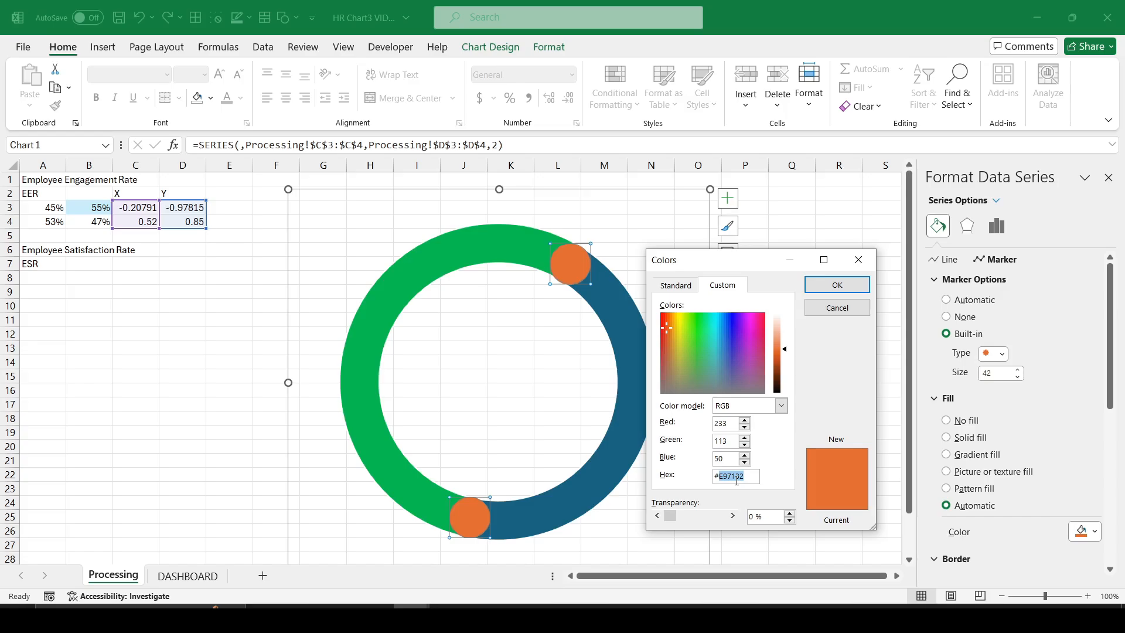
{"action": "type", "text": "39B0EE"}
{"action": "left_click", "coordinate": [734, 461]}
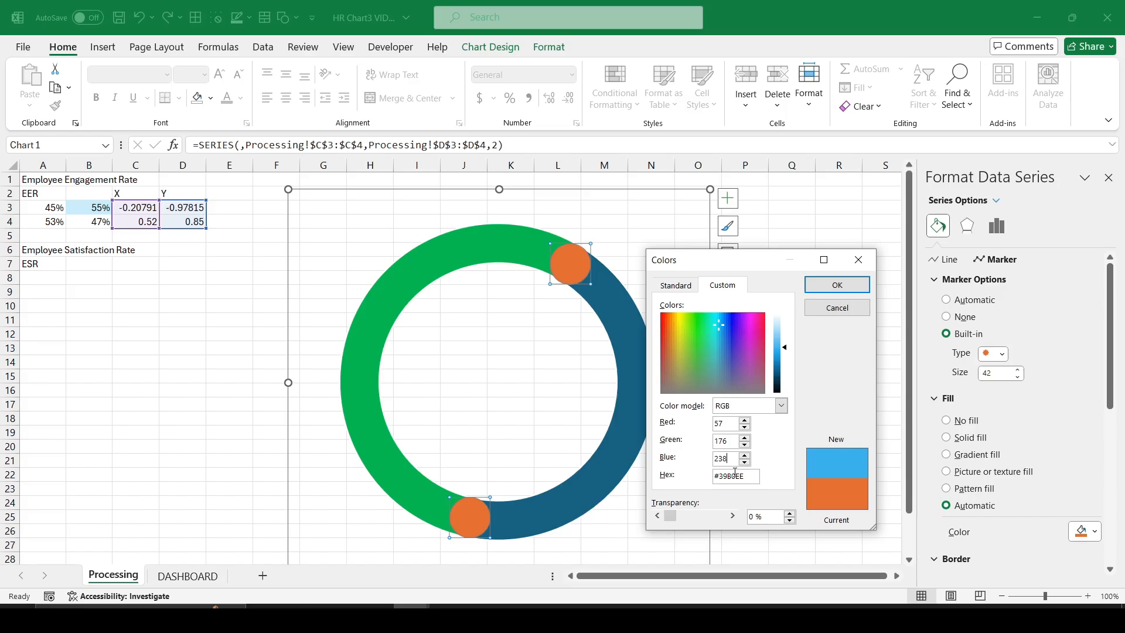
{"action": "left_click", "coordinate": [838, 286]}
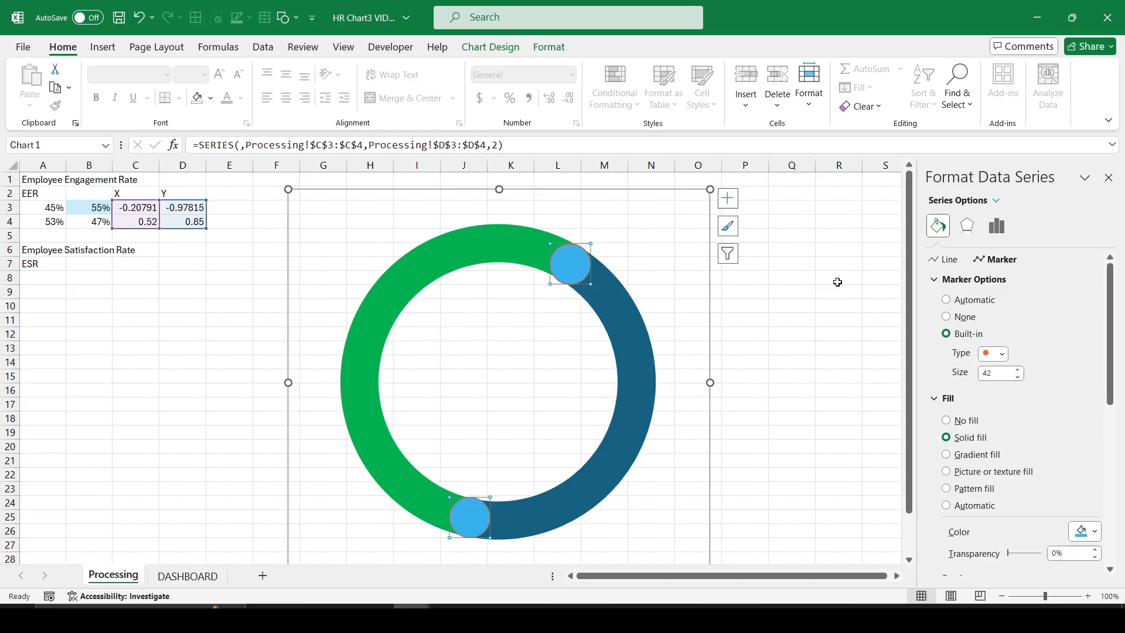
- Remove the fill from the dark blue doughnut slice
{"action": "left_click", "coordinate": [604, 305]}
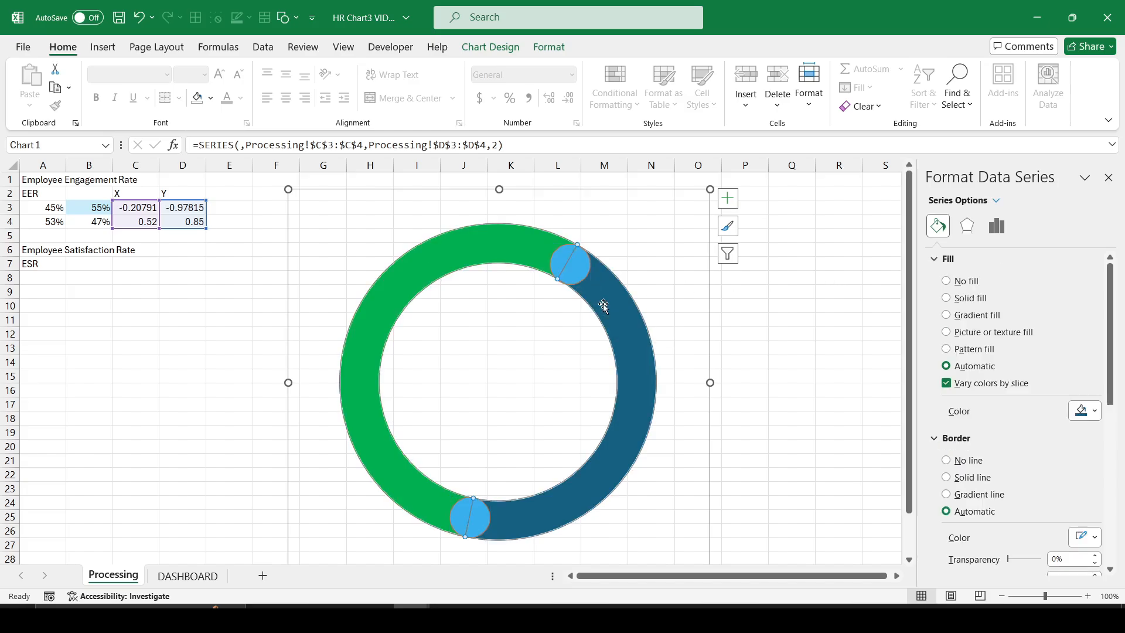
{"action": "left_click", "coordinate": [611, 309]}
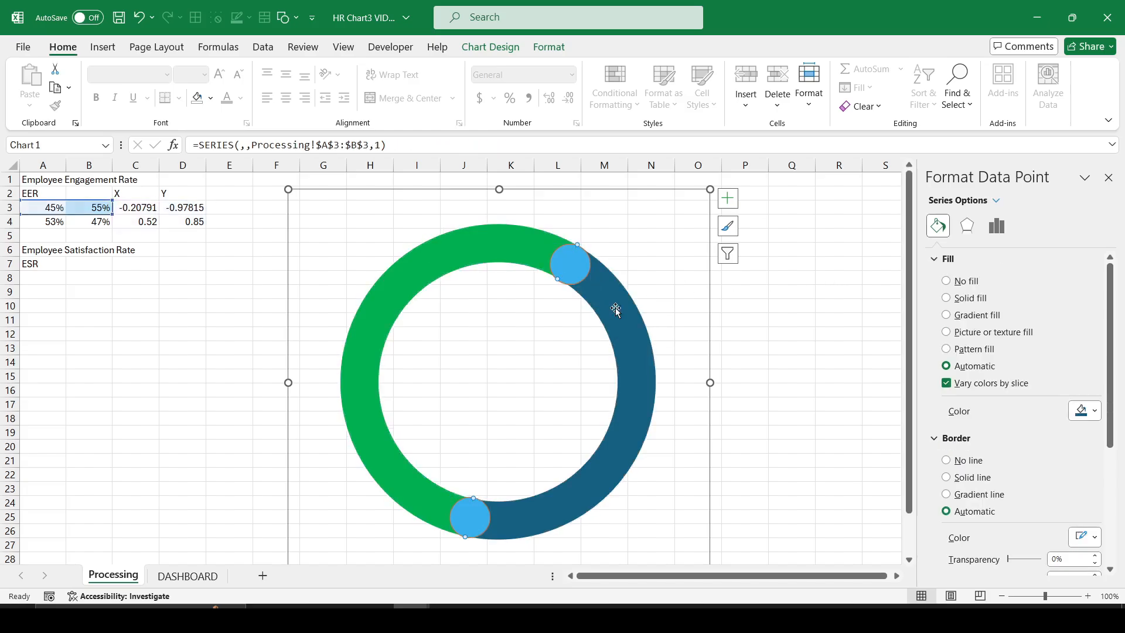
{"action": "left_click", "coordinate": [964, 281]}
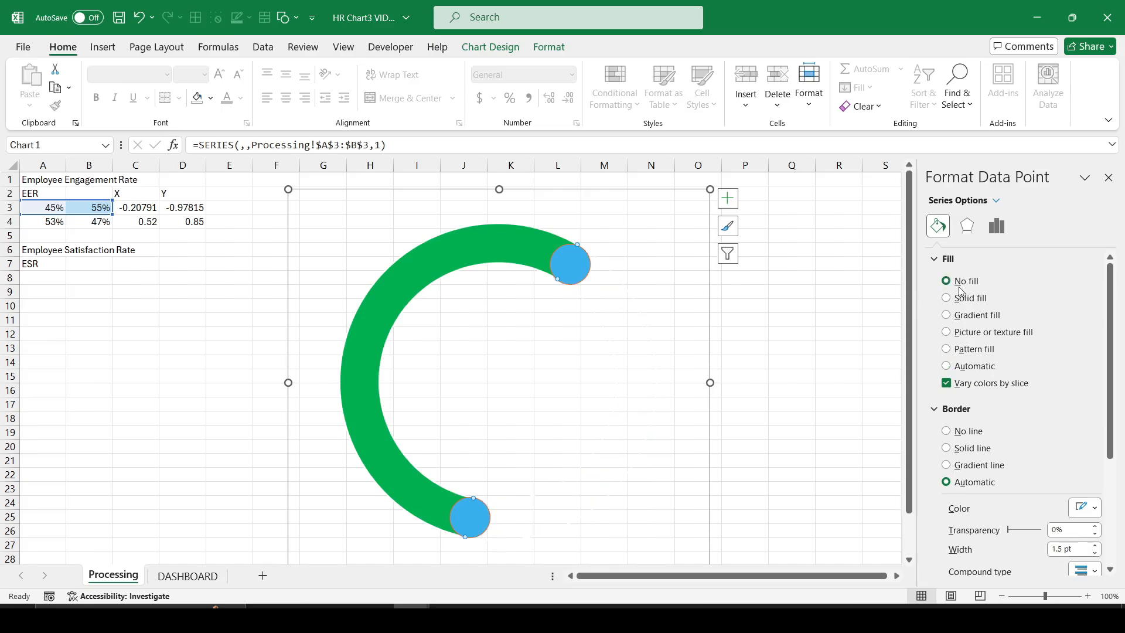
- Give the green doughnut slice a linear gradient fill and remove the middle gradient stops, leaving only the two end stops
{"action": "left_click", "coordinate": [444, 265]}
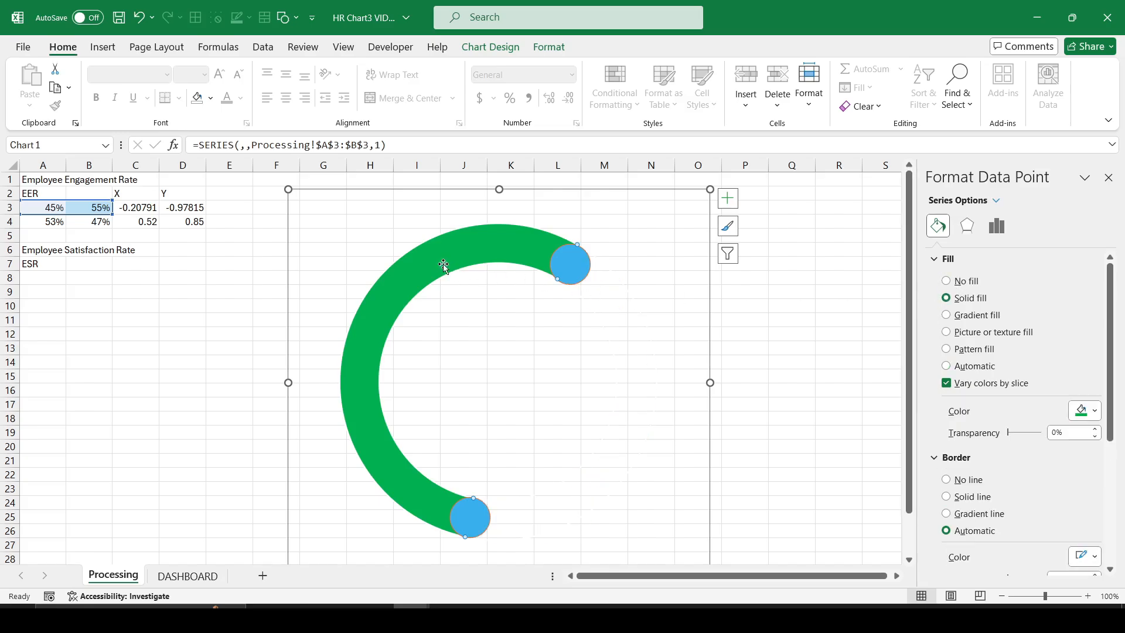
{"action": "left_click", "coordinate": [977, 315]}
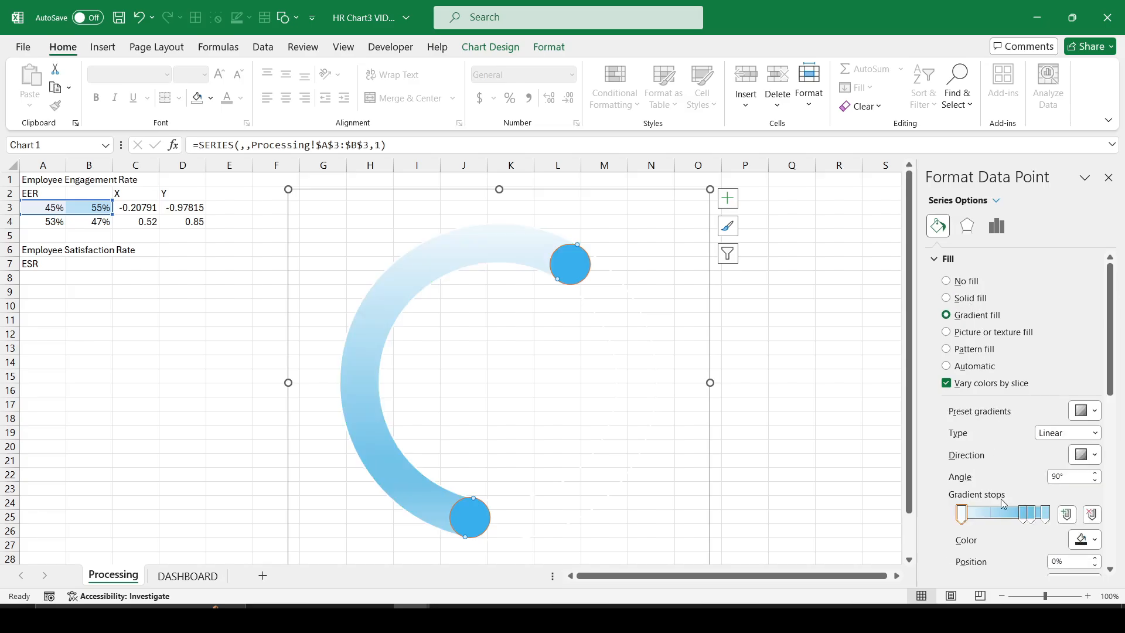
{"action": "left_click", "coordinate": [1022, 515]}
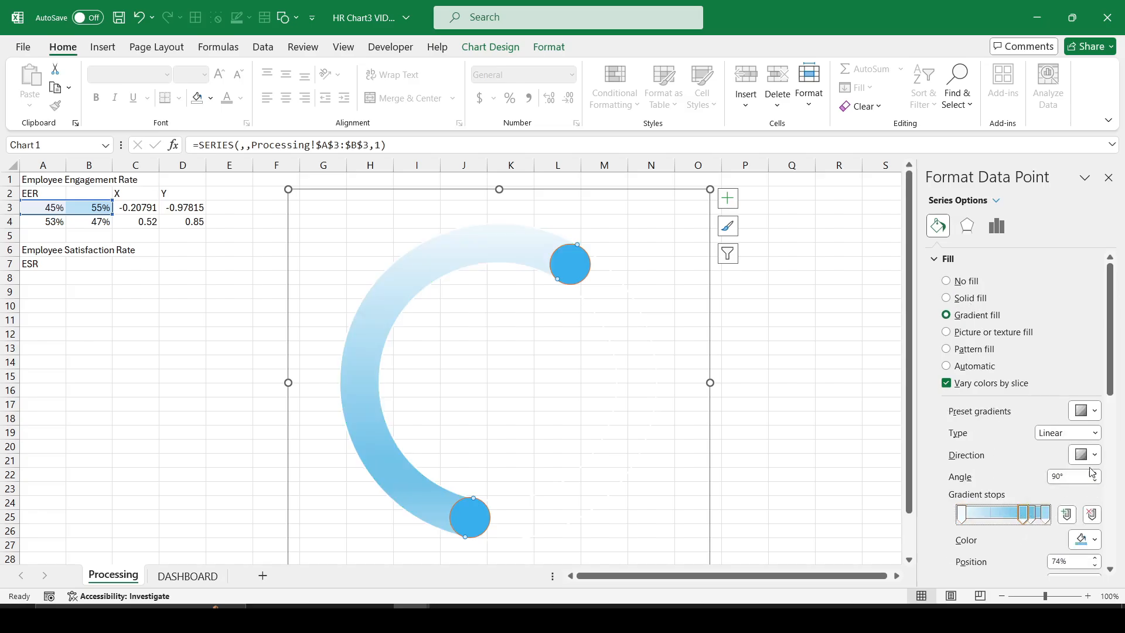
{"action": "left_click", "coordinate": [1092, 515]}
{"action": "left_click", "coordinate": [1092, 516]}
{"action": "left_click", "coordinate": [1093, 515]}
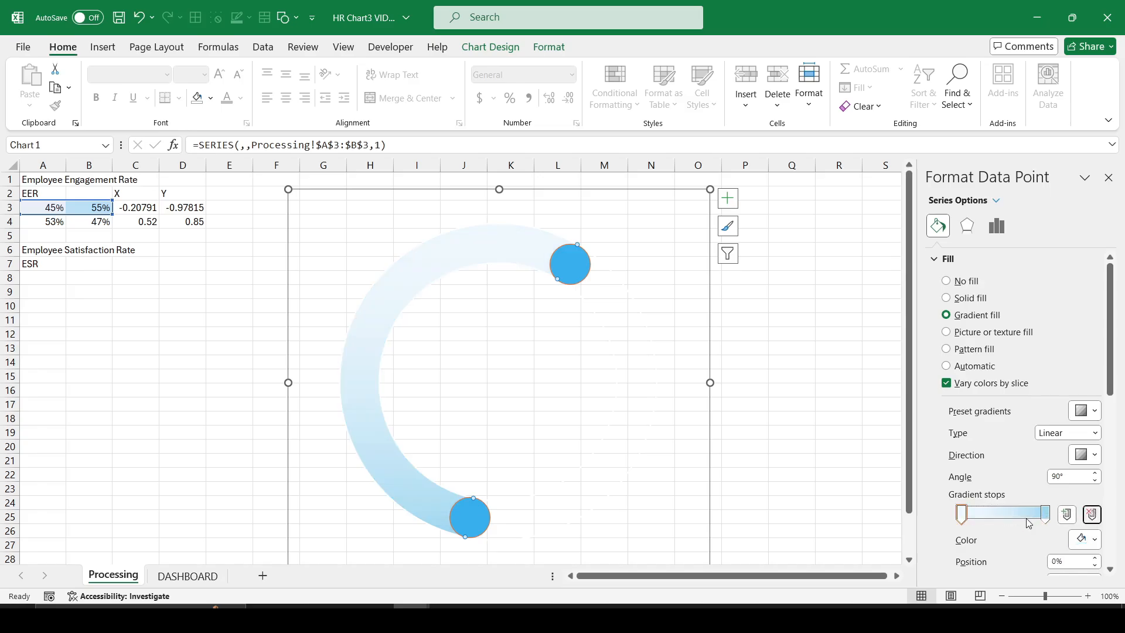
- Color the slice's 100% gradient stop with the recently used light blue
{"action": "left_click", "coordinate": [1045, 515]}
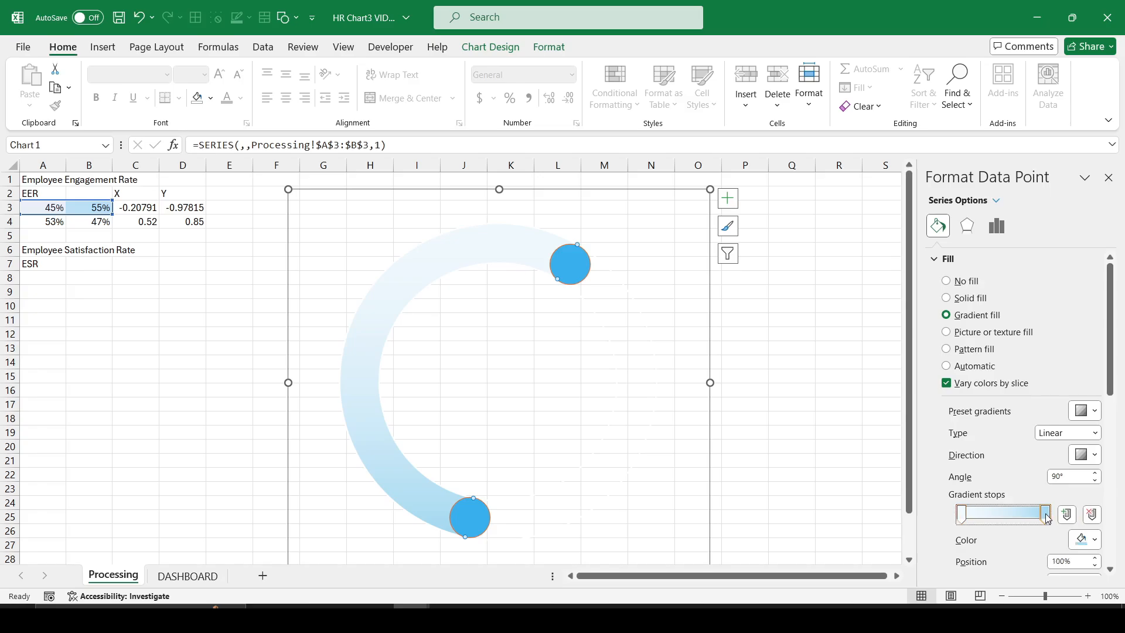
{"action": "left_click", "coordinate": [1093, 534]}
{"action": "left_click", "coordinate": [1009, 497]}
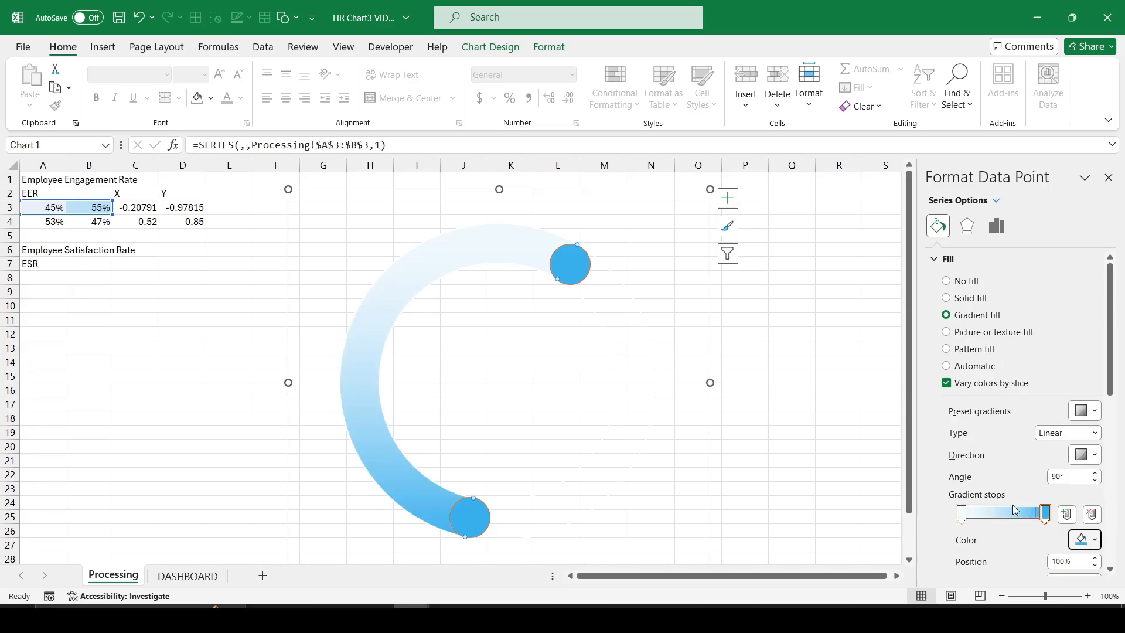
- Color the slice's 0% gradient stop with a darker shade of the marker blue, hex 0C608A
{"action": "left_click", "coordinate": [962, 514]}
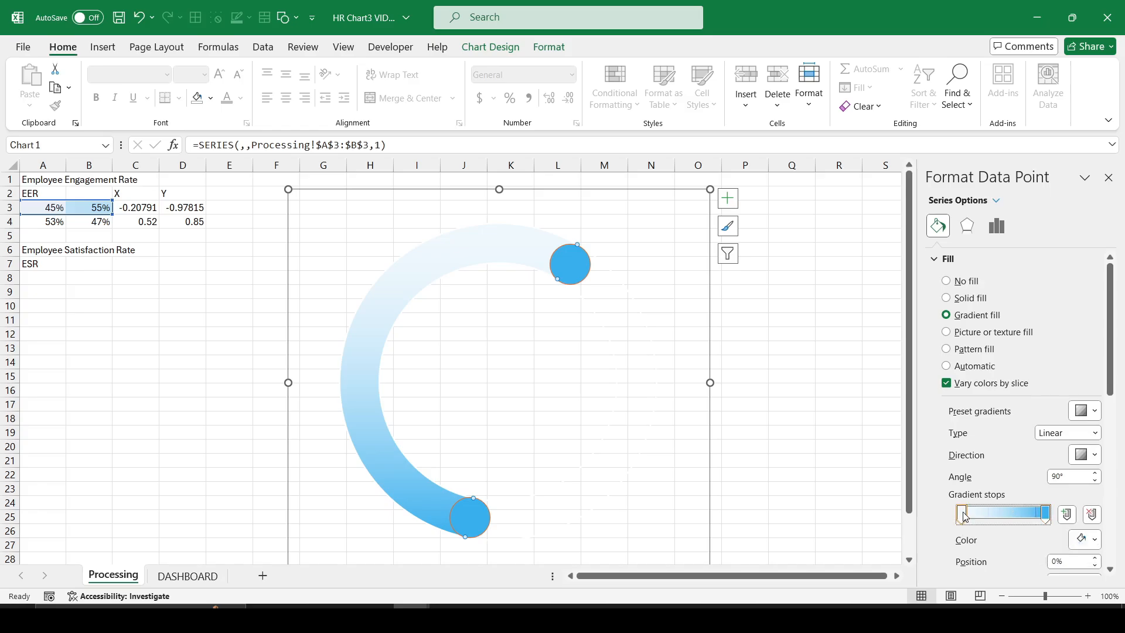
{"action": "left_click", "coordinate": [1080, 537]}
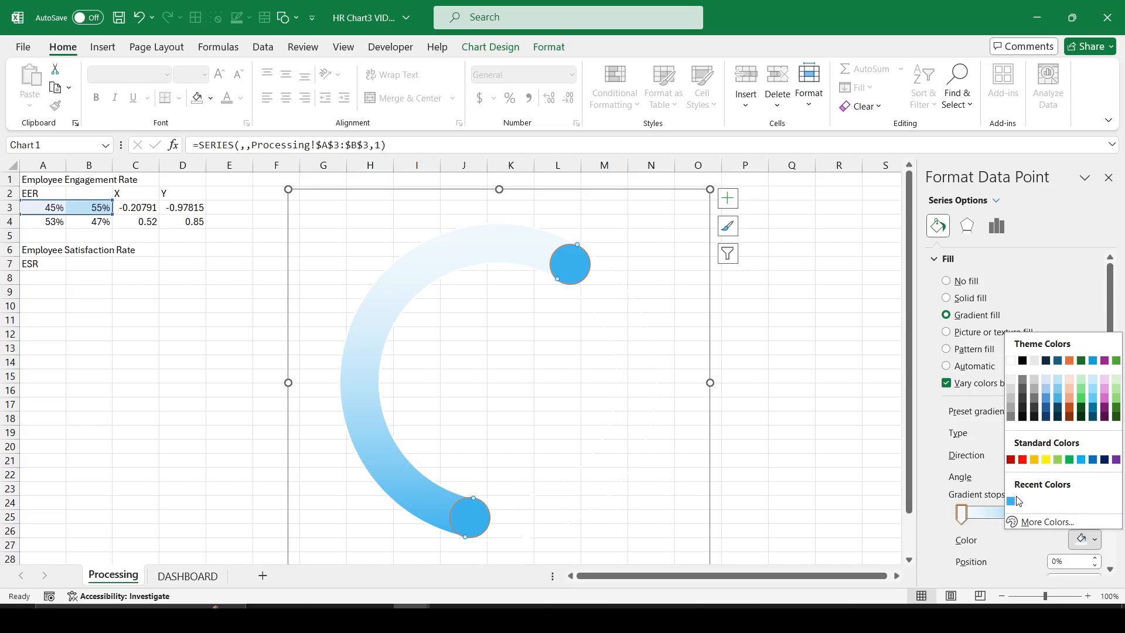
{"action": "left_click", "coordinate": [1013, 502]}
{"action": "left_click", "coordinate": [1081, 539]}
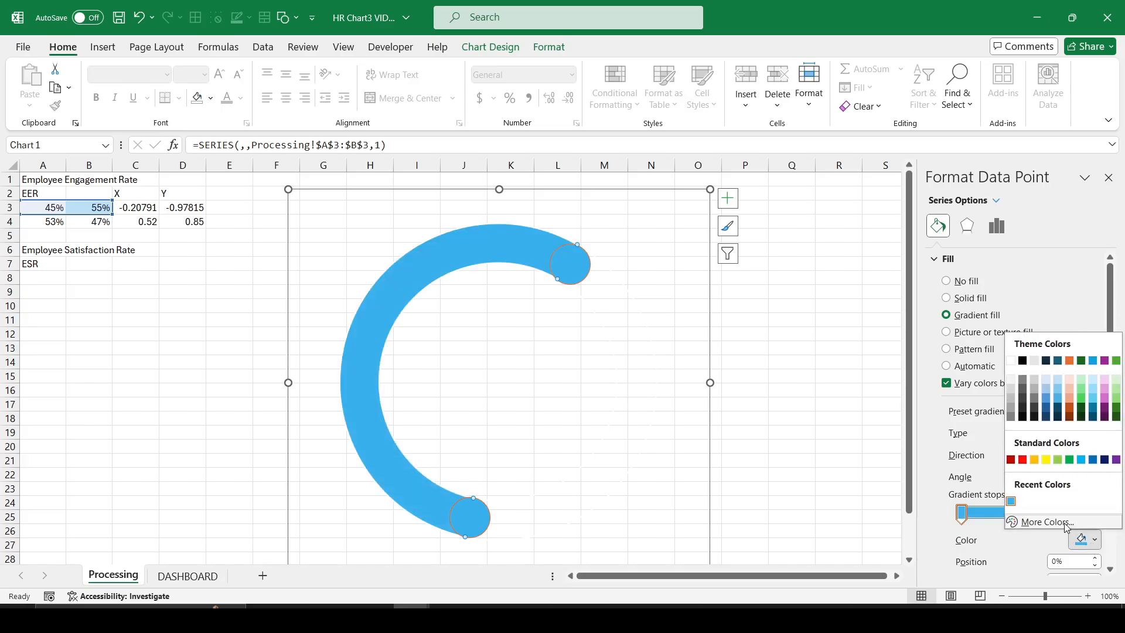
{"action": "left_click", "coordinate": [1047, 522]}
{"action": "left_click_drag", "start_coordinate": [790, 350], "coordinate": [790, 375]}
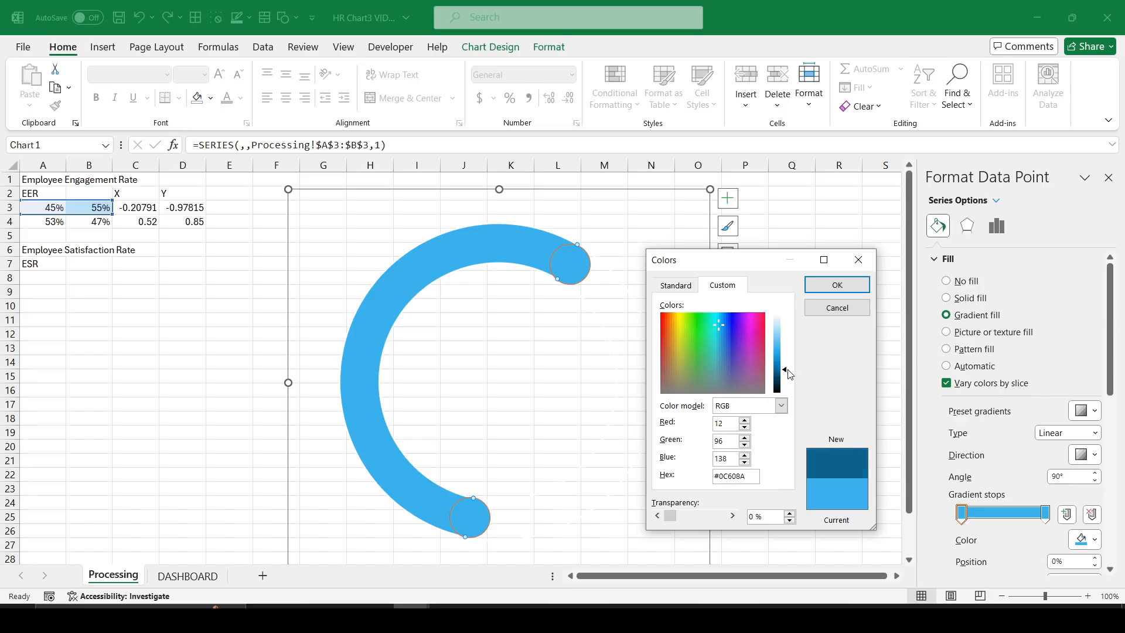
{"action": "left_click", "coordinate": [839, 286]}
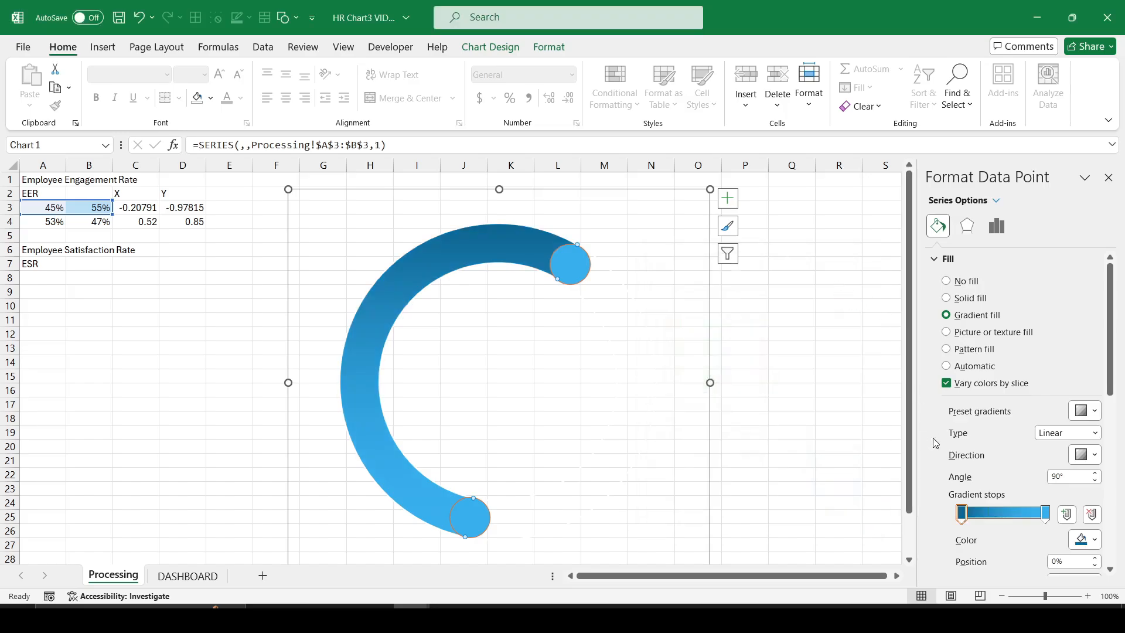
- Try a 140° gradient angle on the slice, and apply the 45° diagonal linear direction preset instead
{"action": "left_click", "coordinate": [1096, 474]}
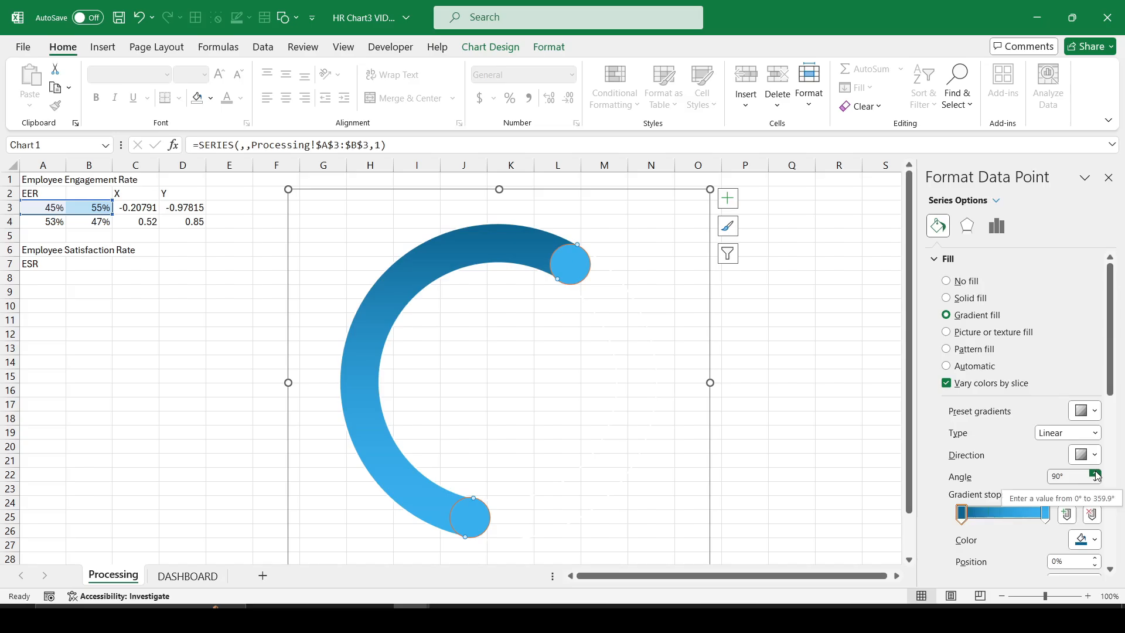
{"action": "left_click", "coordinate": [1096, 474]}
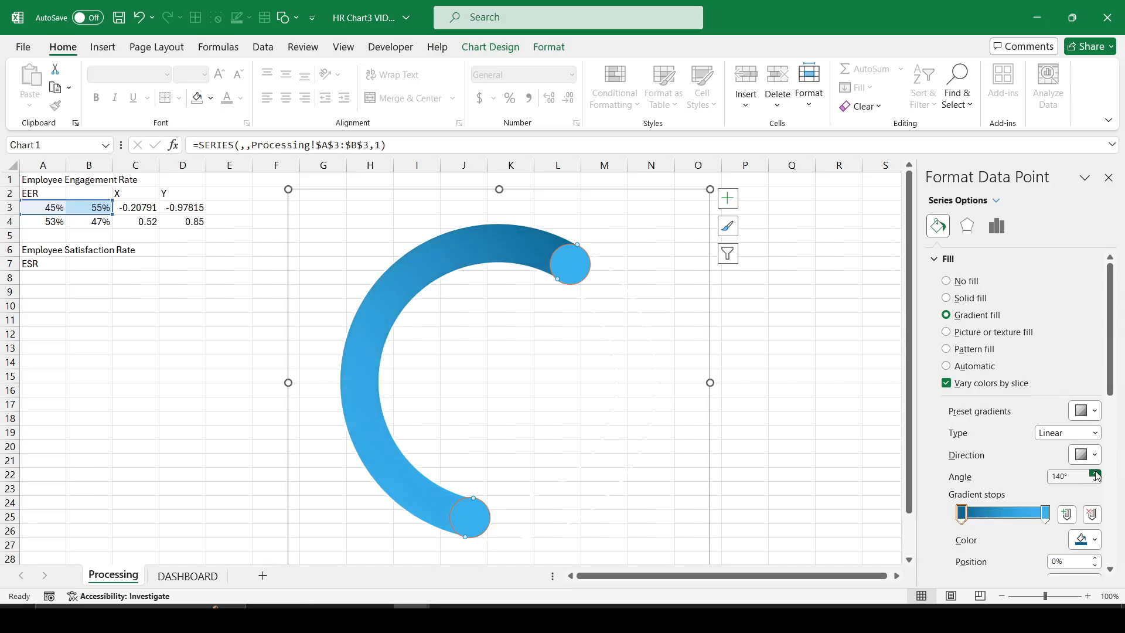
{"action": "left_click", "coordinate": [1095, 456]}
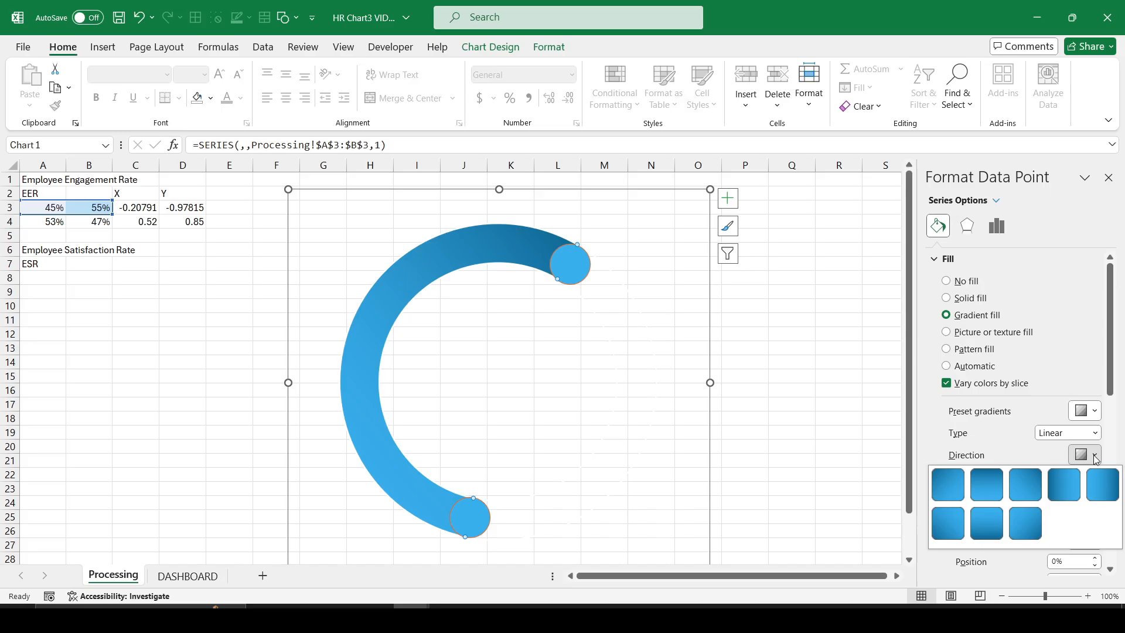
{"action": "left_click", "coordinate": [950, 487]}
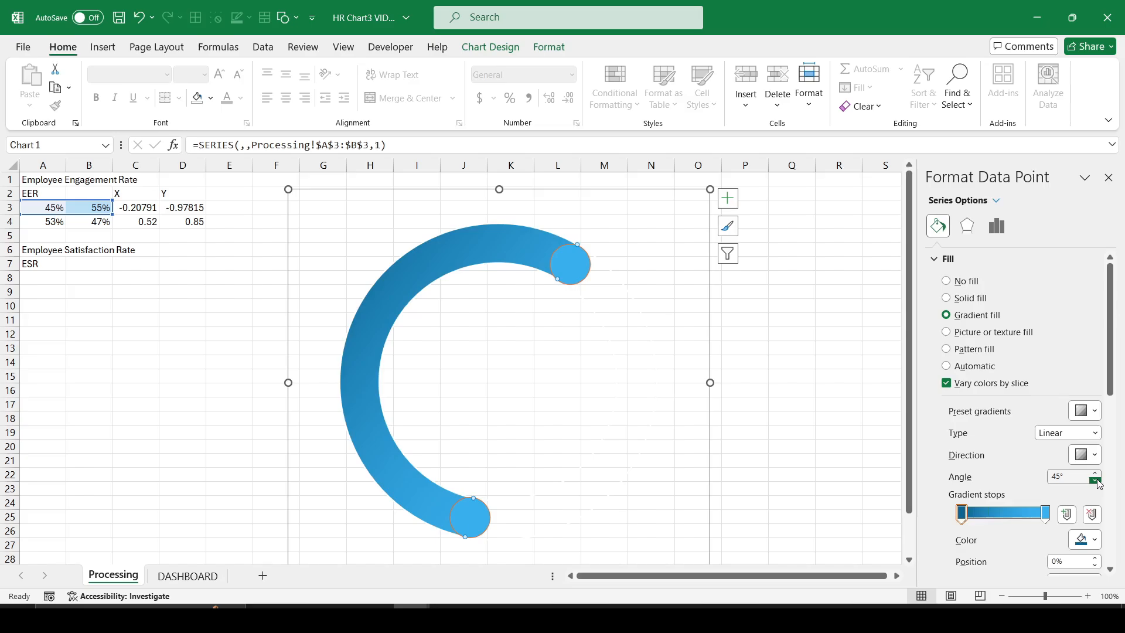
- Move the slice's light blue gradient stop to 48% and lower the gradient angle to about 30°
{"action": "left_click_drag", "start_coordinate": [1049, 516], "coordinate": [1001, 516]}
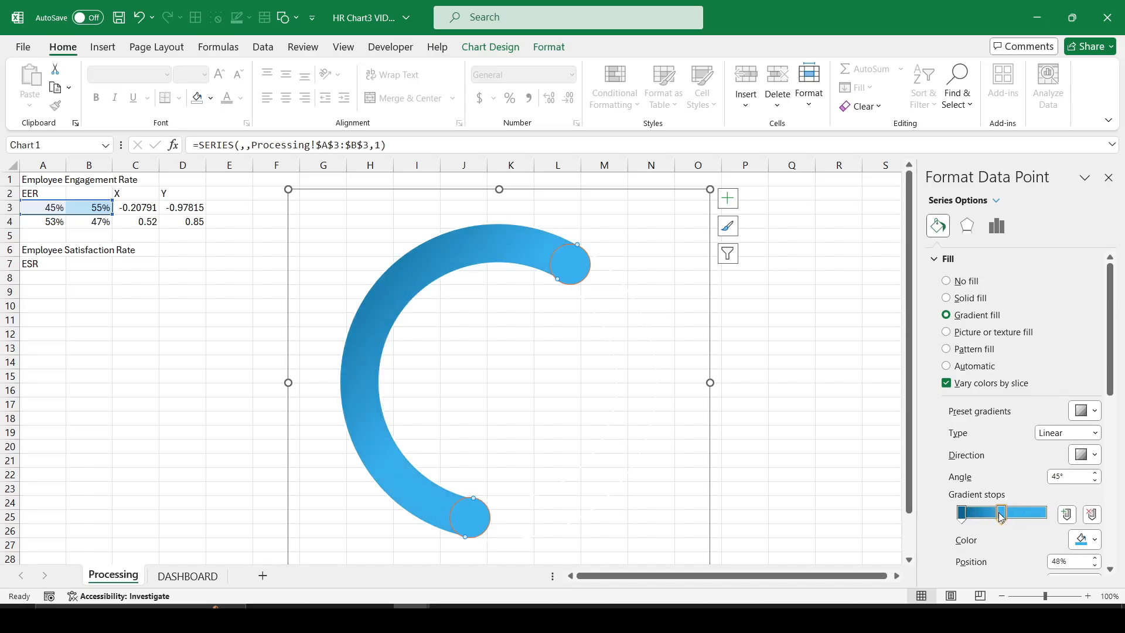
{"action": "left_click", "coordinate": [1095, 480]}
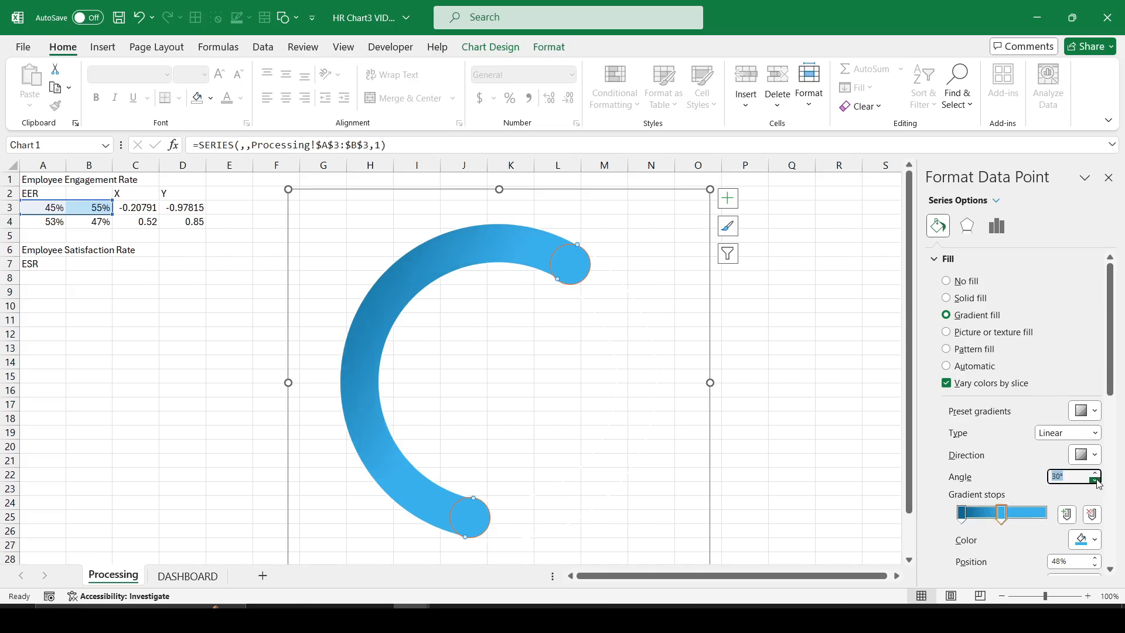
{"action": "left_click", "coordinate": [1094, 480]}
{"action": "left_click", "coordinate": [786, 401]}
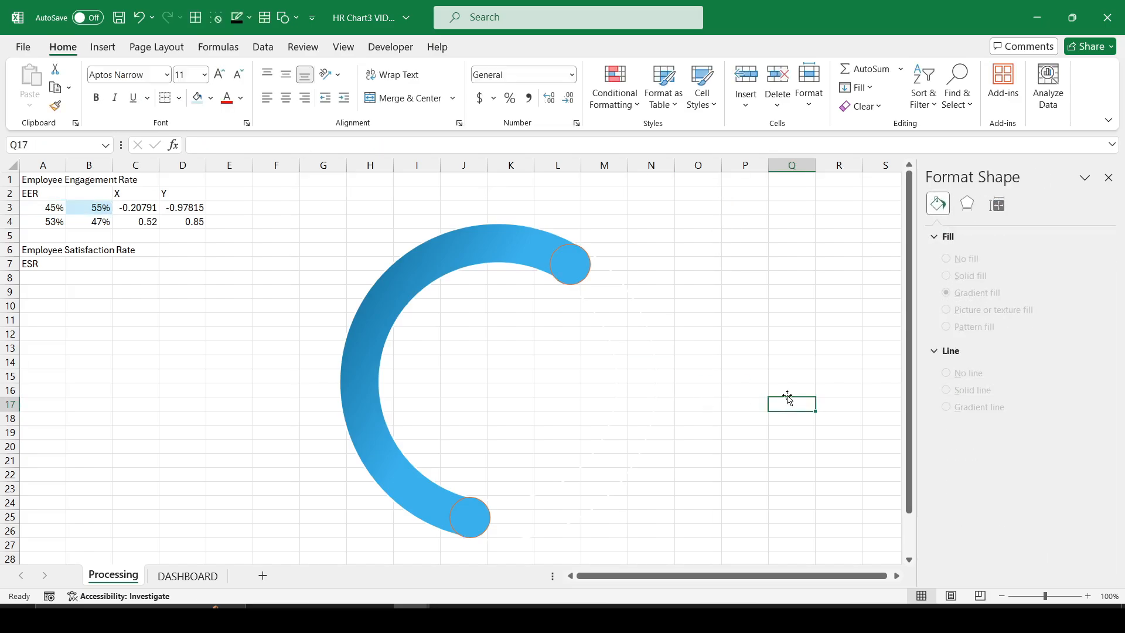
- Remove the border line from the scatter series markers
{"action": "left_click", "coordinate": [566, 264]}
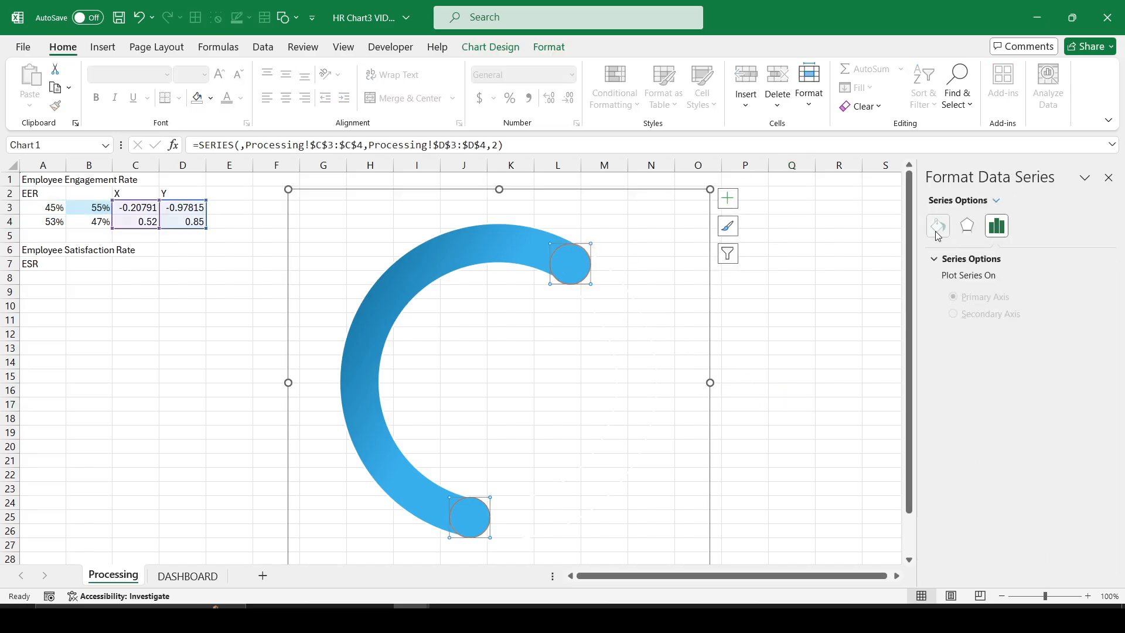
{"action": "left_click", "coordinate": [938, 225]}
{"action": "left_click", "coordinate": [996, 259]}
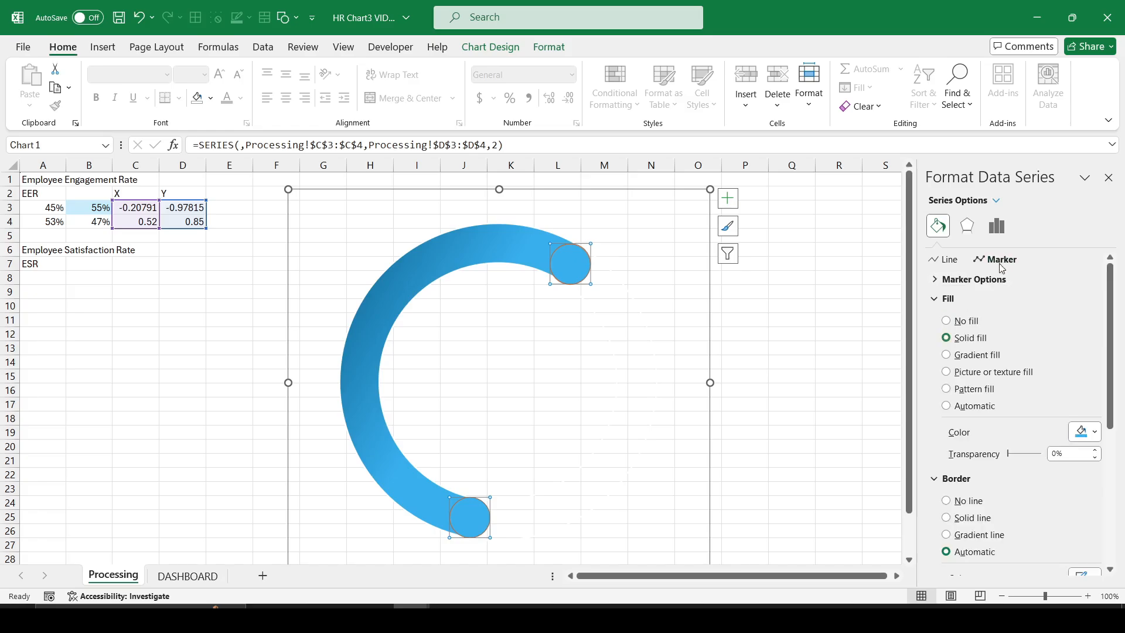
{"action": "left_click", "coordinate": [936, 280]}
{"action": "scroll", "coordinate": [1054, 473], "scroll_direction": "down", "scroll_amount": 5}
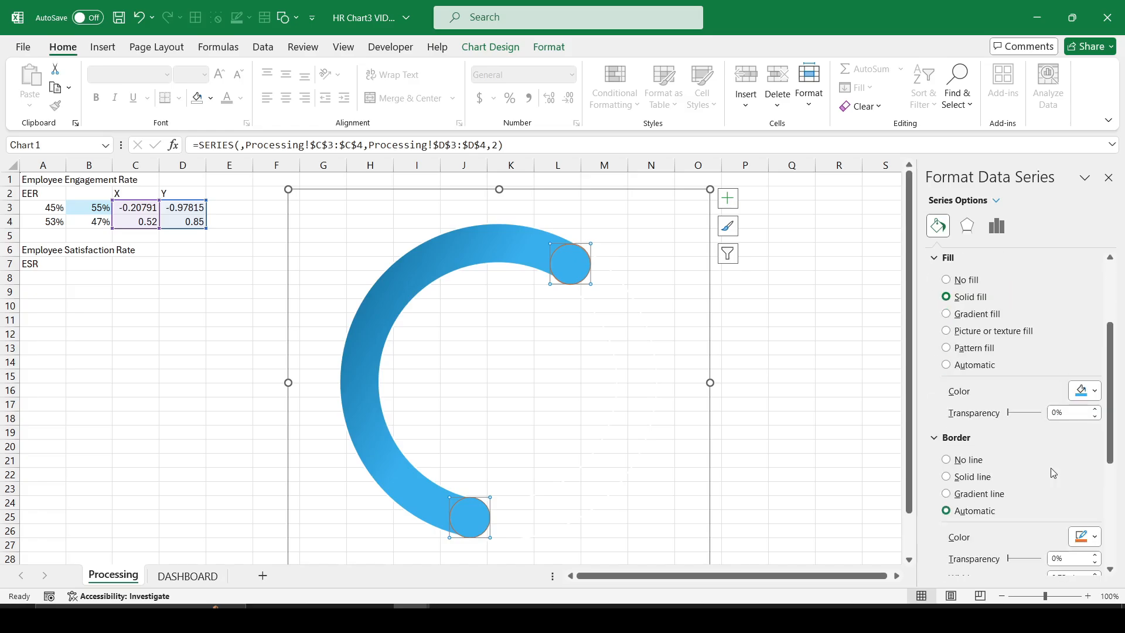
{"action": "left_click", "coordinate": [947, 459]}
{"action": "left_click", "coordinate": [851, 434]}
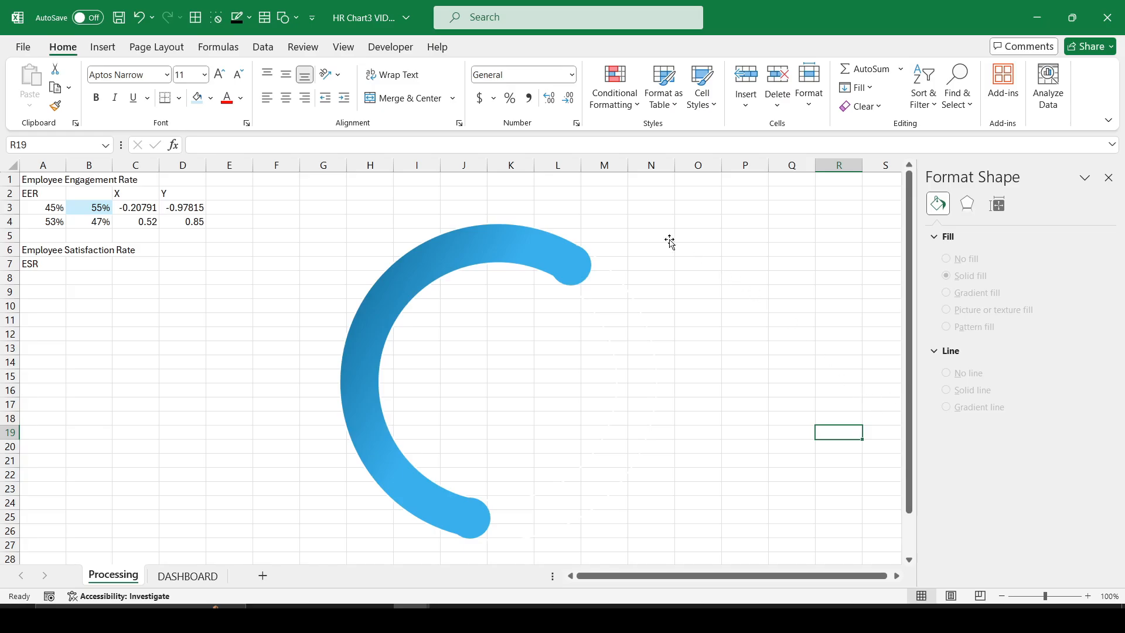
- Reduce the built-in marker size of the scatter series to 41
{"action": "left_click", "coordinate": [568, 262]}
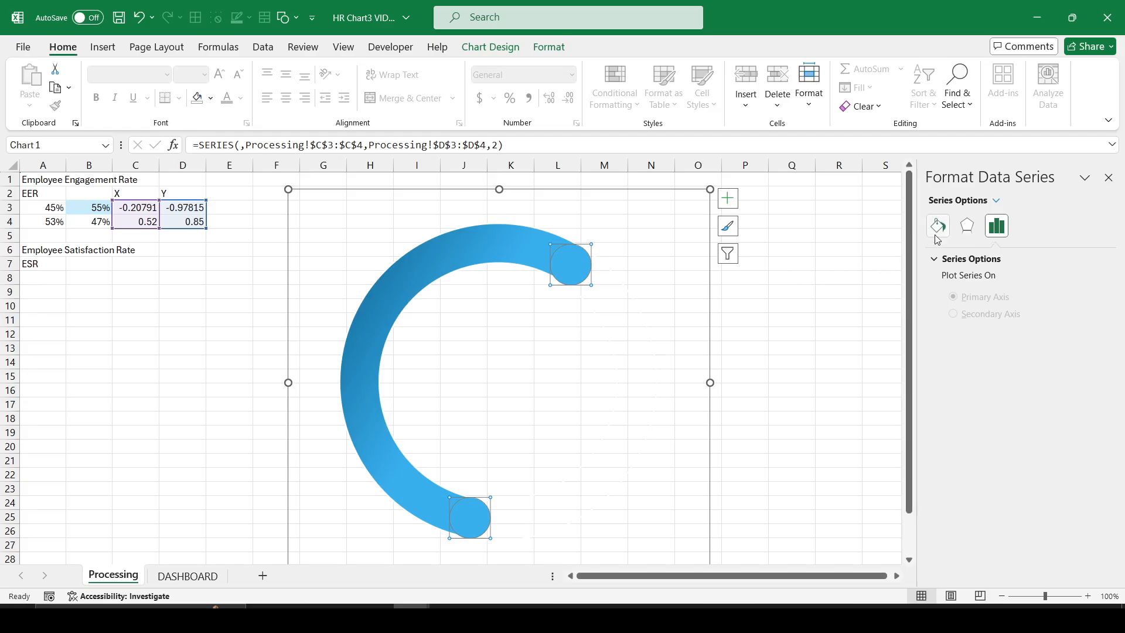
{"action": "left_click", "coordinate": [937, 229]}
{"action": "left_click", "coordinate": [997, 259]}
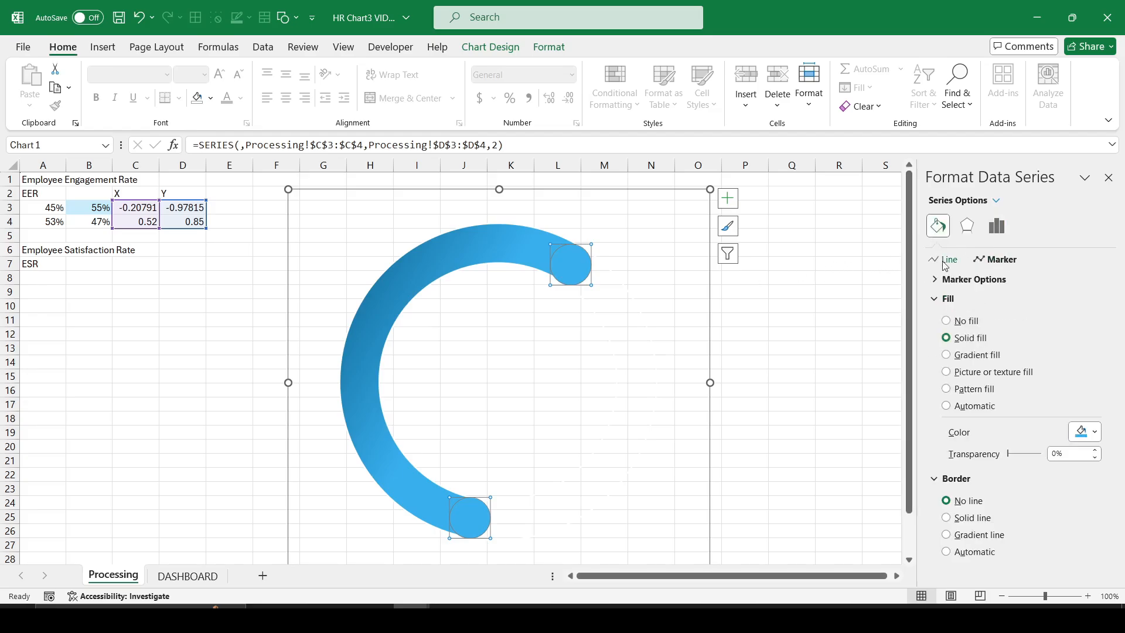
{"action": "left_click", "coordinate": [937, 281]}
{"action": "left_click", "coordinate": [1018, 376]}
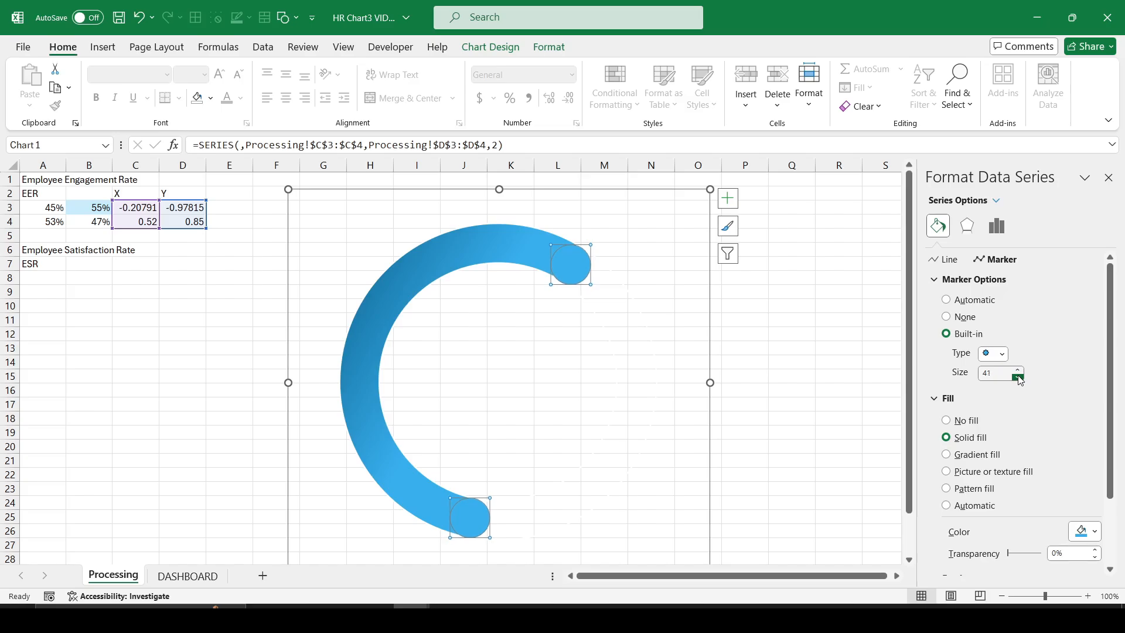
{"action": "left_click", "coordinate": [1018, 377]}
{"action": "left_click", "coordinate": [807, 419]}
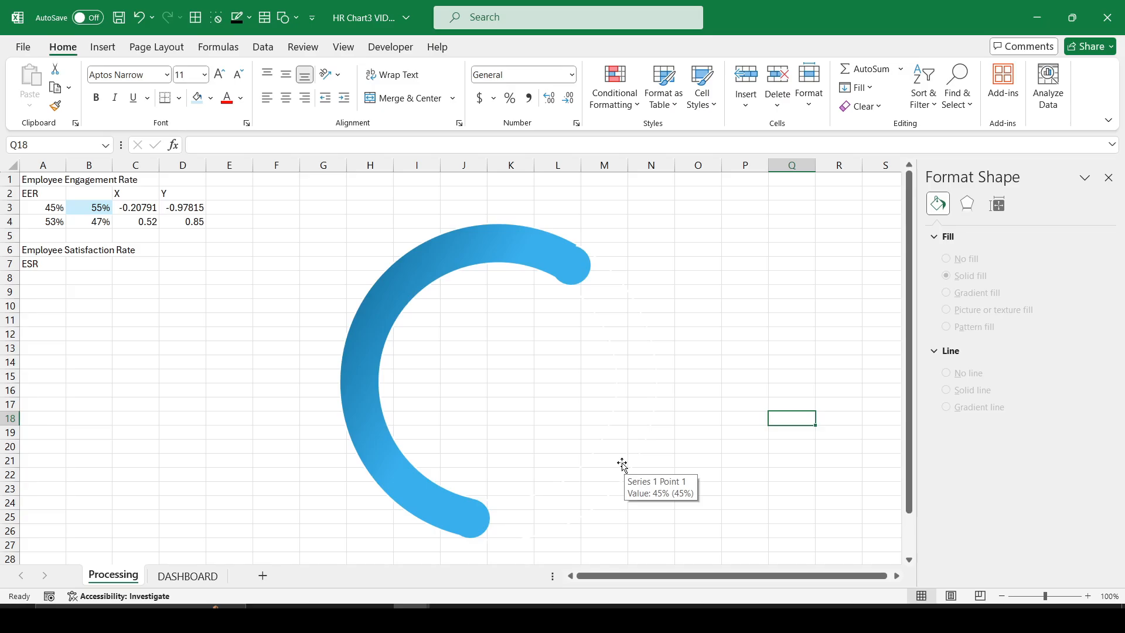
- Set the Y coordinate of the second scatter point, in cell D4, to 0.86
{"action": "left_click", "coordinate": [196, 225]}
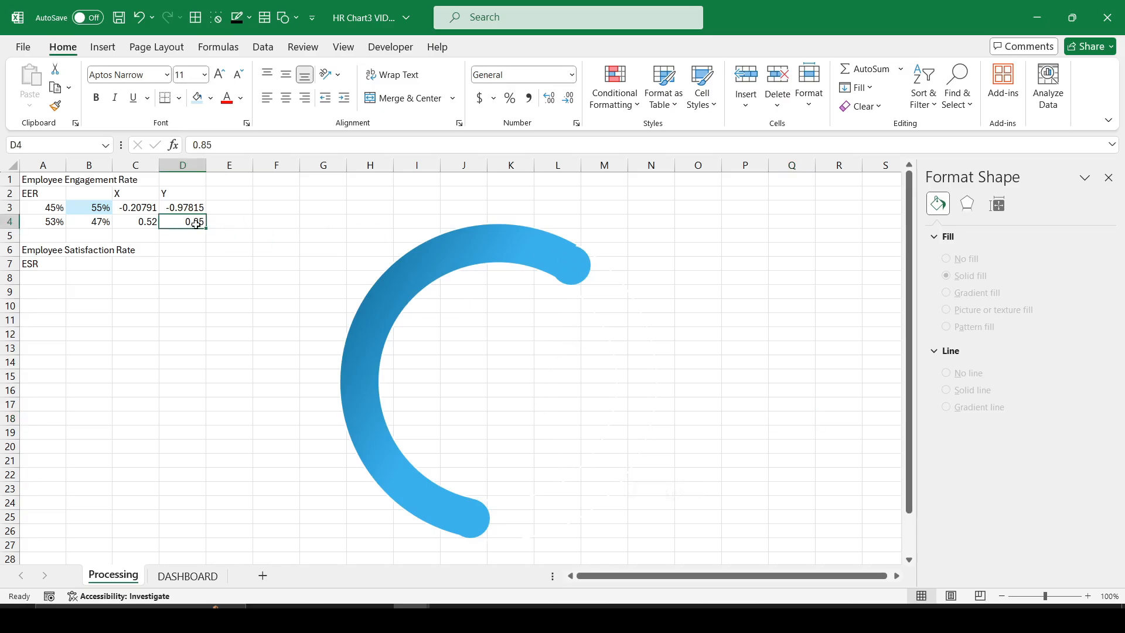
{"action": "left_click", "coordinate": [243, 148]}
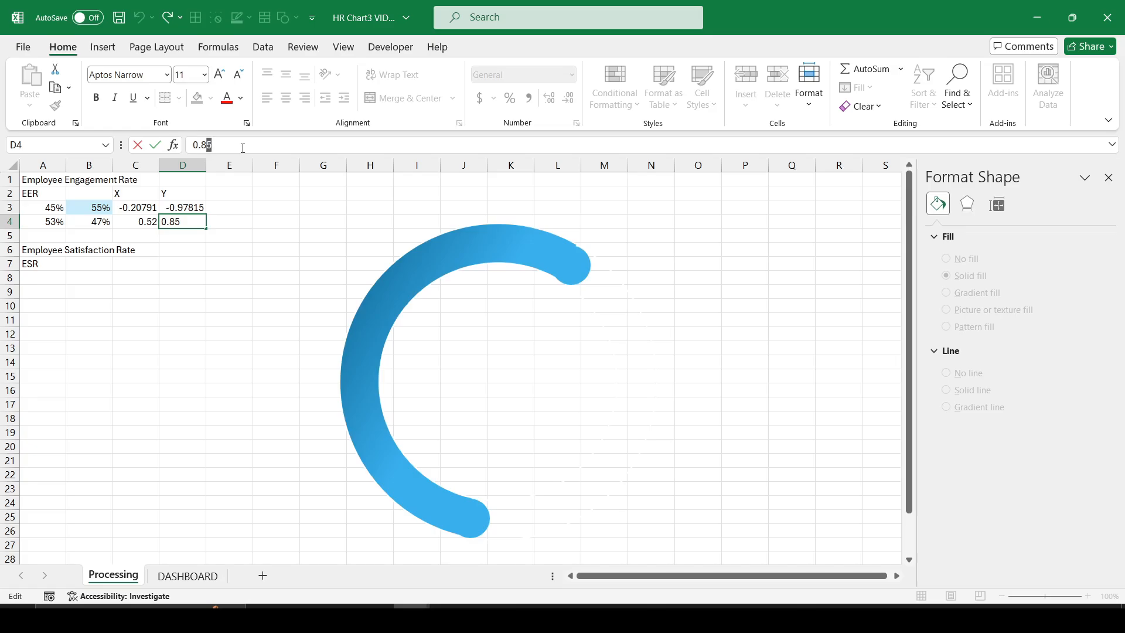
{"action": "type", "text": "6"}
{"action": "key", "text": "Return"}
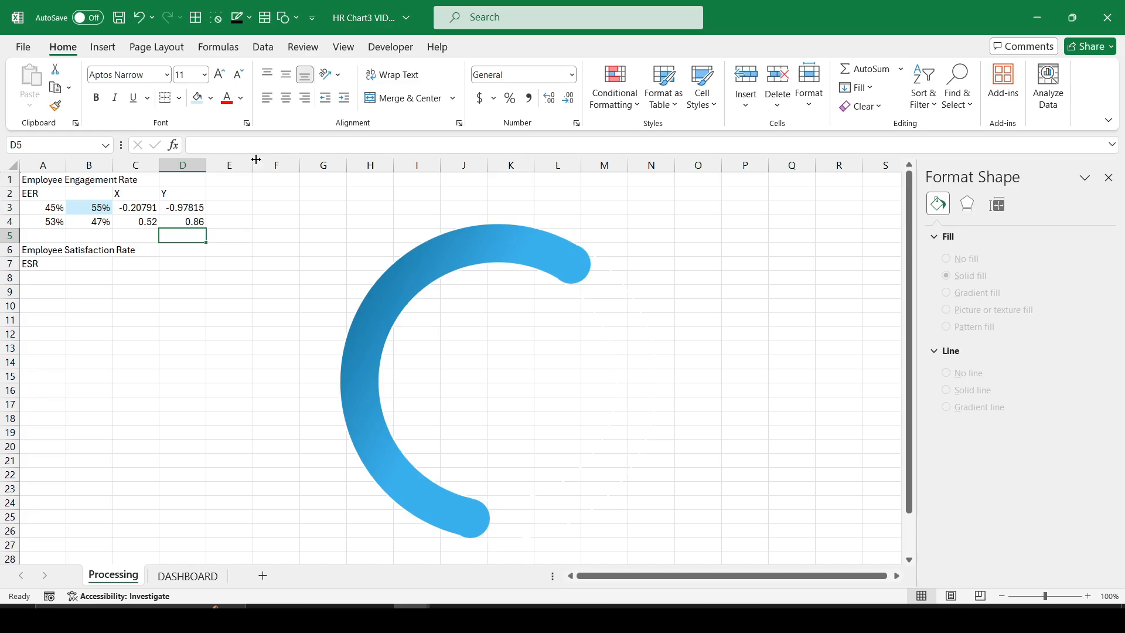
{"action": "left_click", "coordinate": [209, 373]}
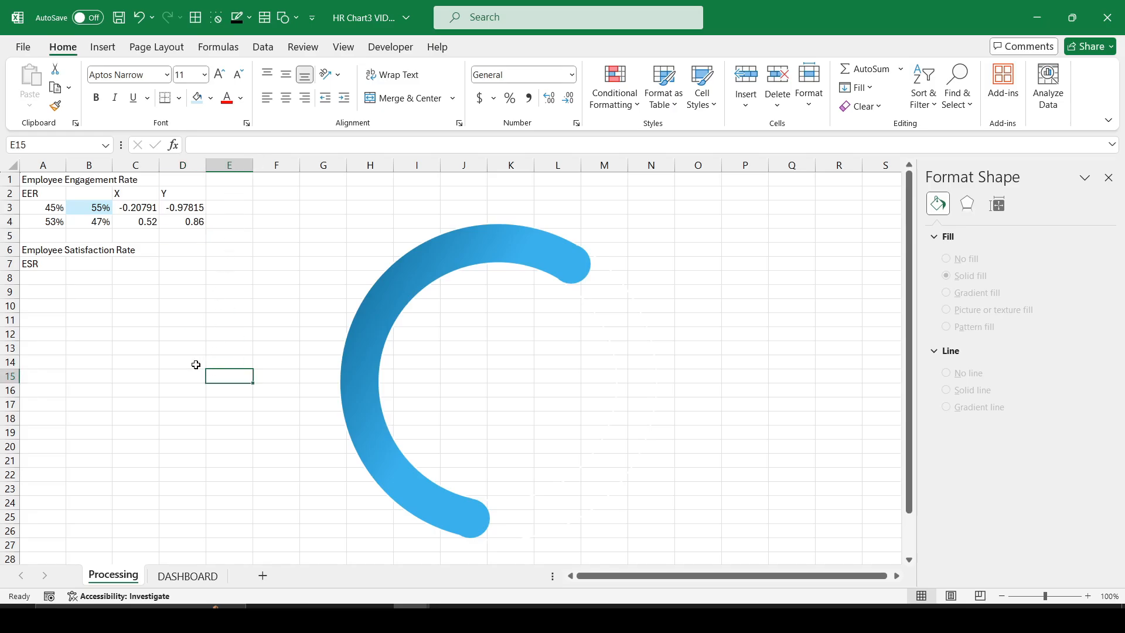
{"action": "left_click", "coordinate": [423, 245]}
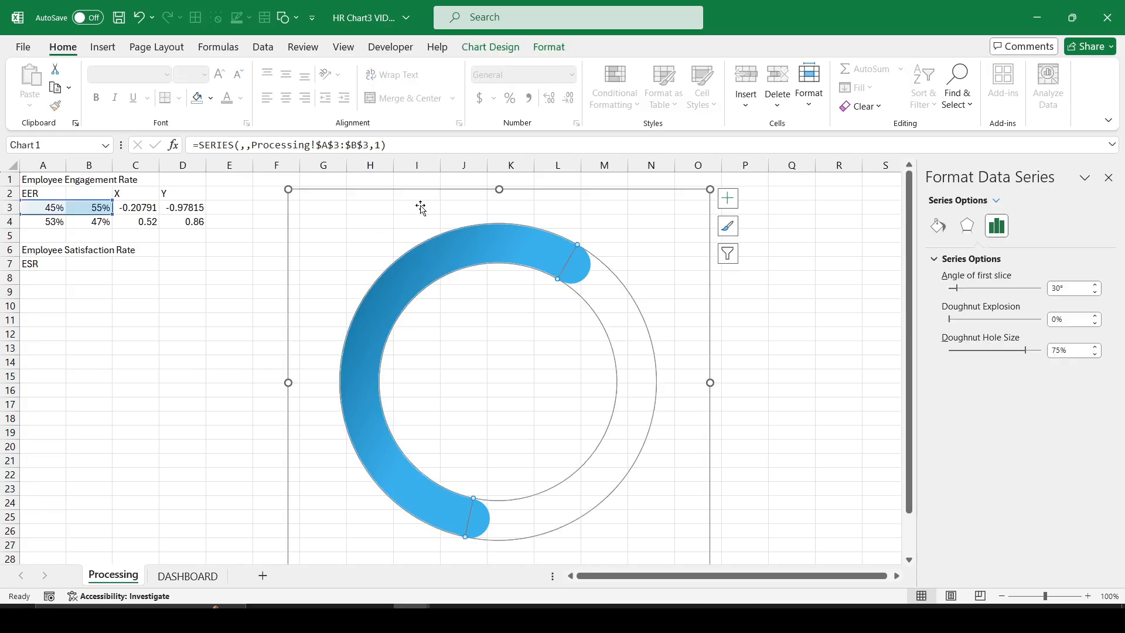
- Fill all cells of the DASHBOARD sheet with black
{"action": "left_click", "coordinate": [187, 577]}
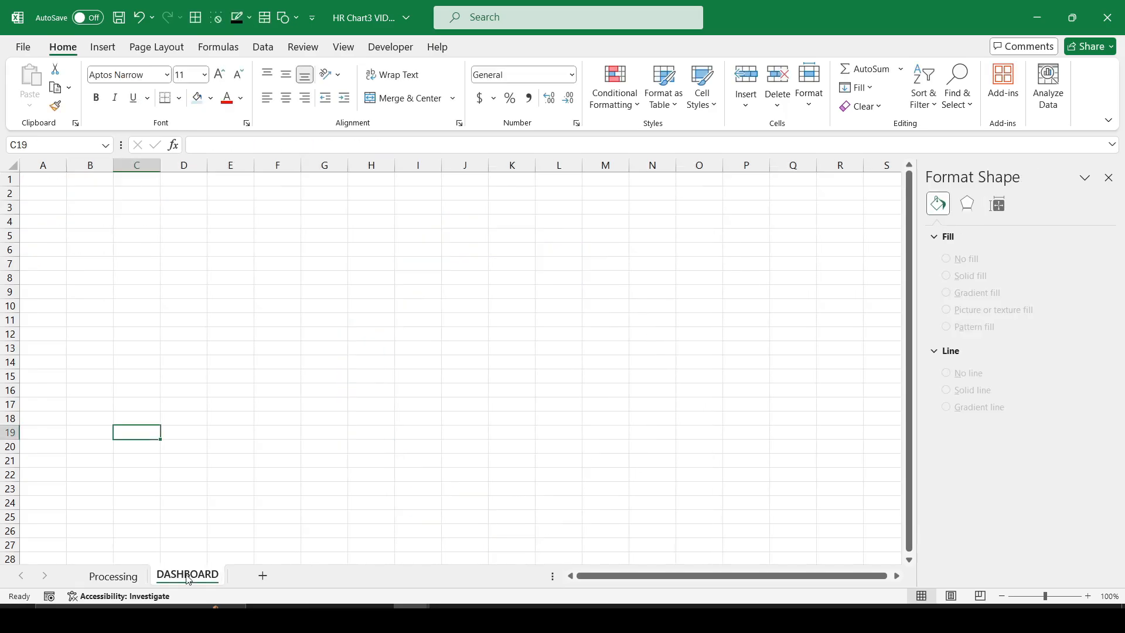
{"action": "left_click", "coordinate": [44, 182]}
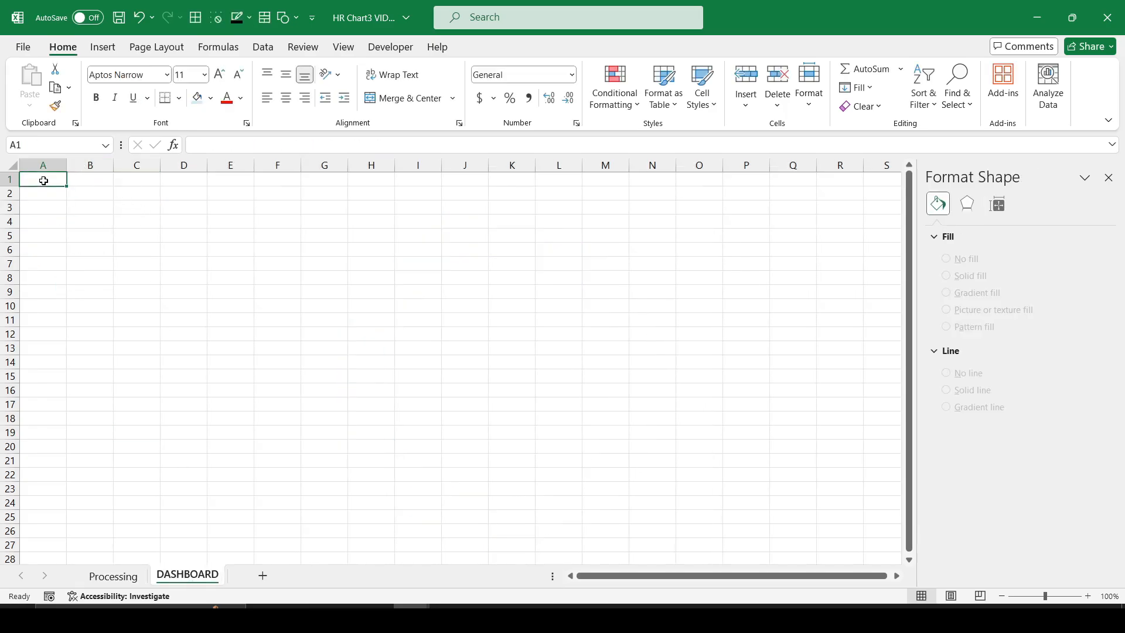
{"action": "key", "text": "ctrl+a"}
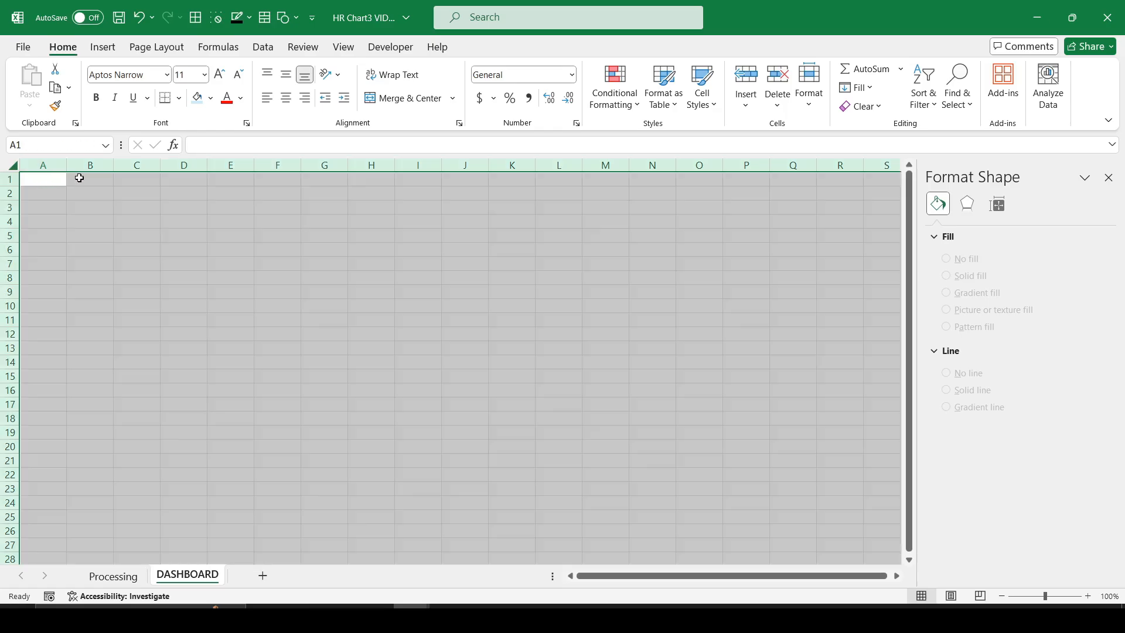
{"action": "left_click", "coordinate": [212, 98]}
{"action": "left_click", "coordinate": [206, 135]}
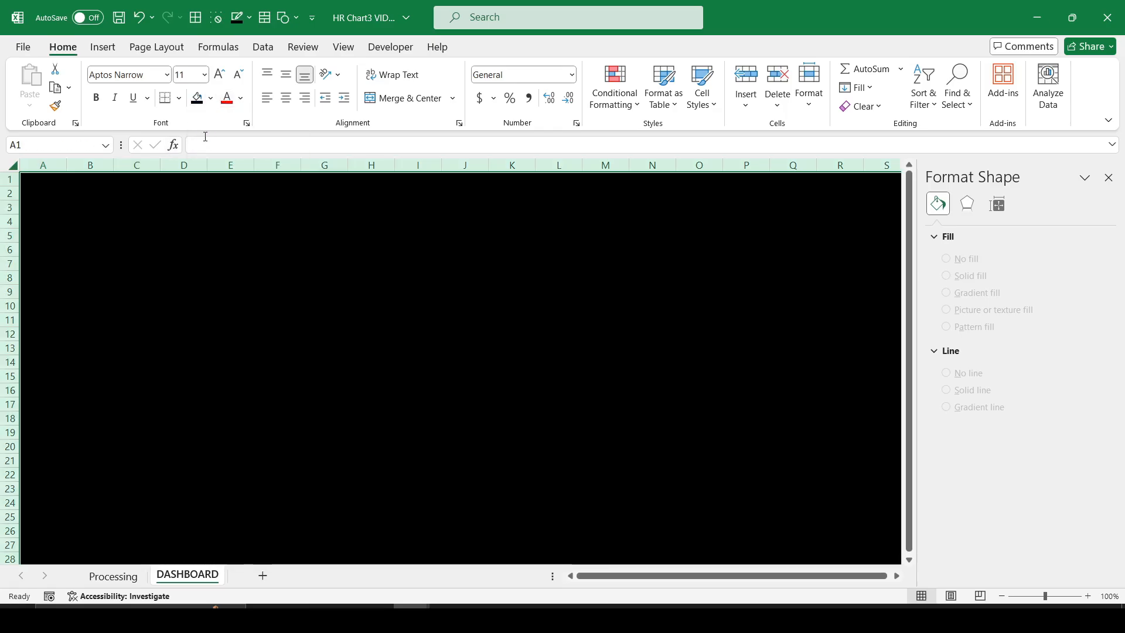
{"action": "left_click", "coordinate": [202, 249]}
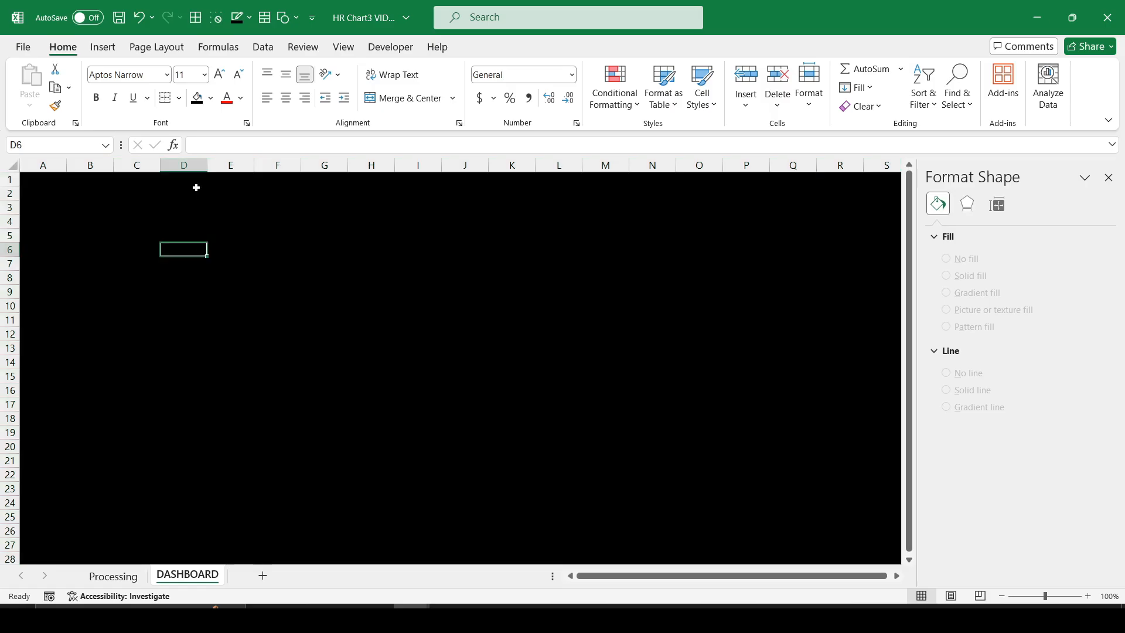
- Draw a rounded rectangle about 8.2" wide and 4.13" high on the black DASHBOARD sheet
{"action": "left_click", "coordinate": [102, 47]}
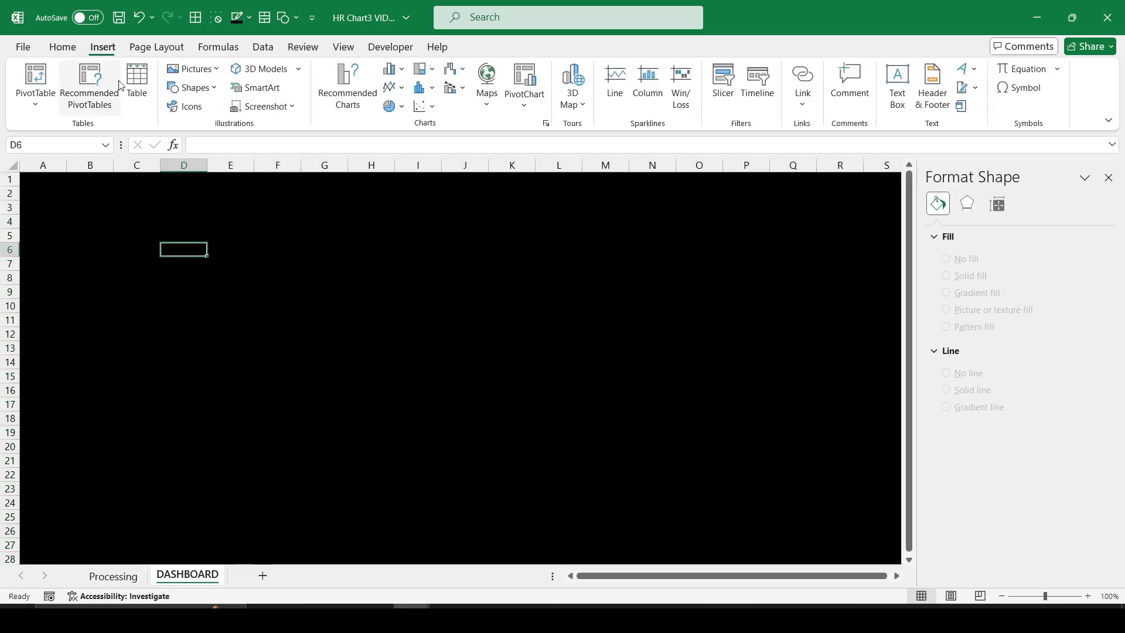
{"action": "left_click", "coordinate": [218, 89]}
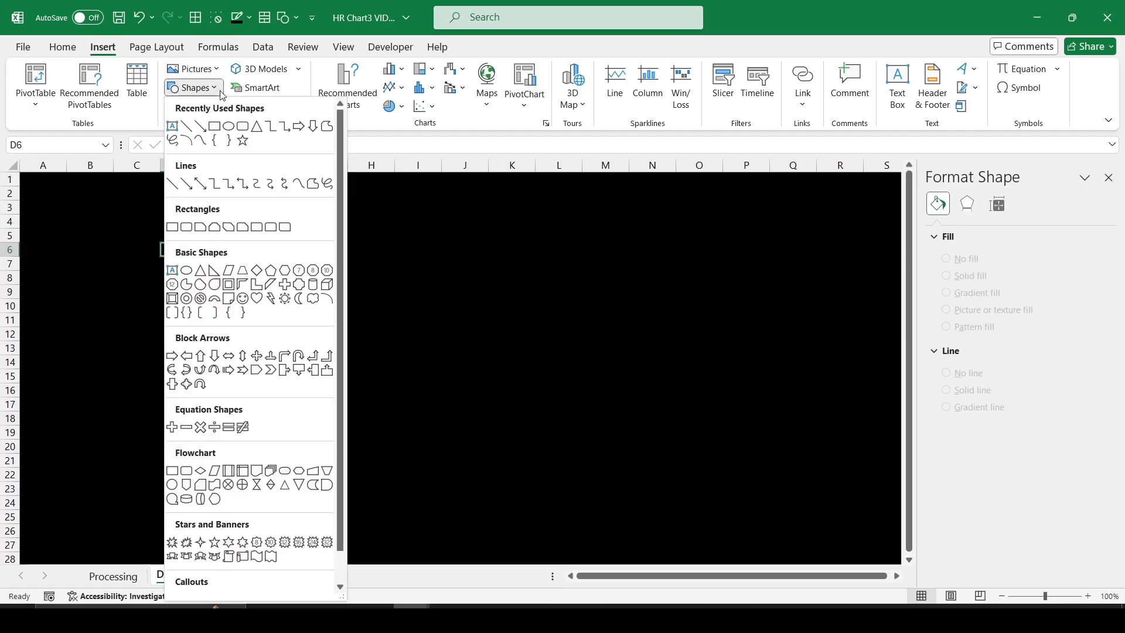
{"action": "left_click", "coordinate": [243, 126]}
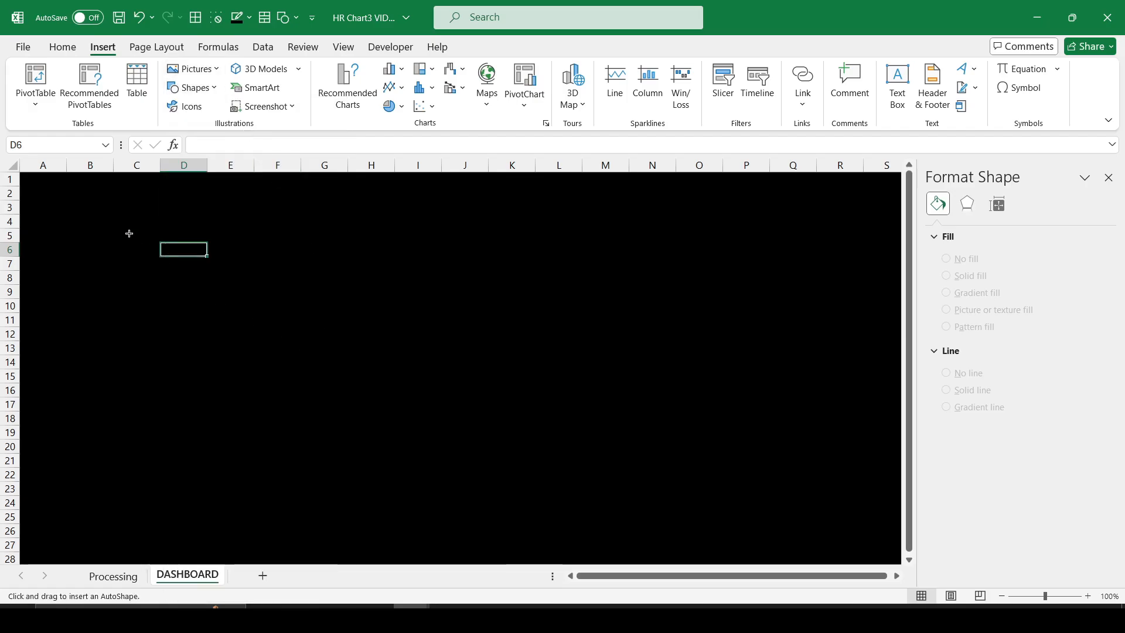
{"action": "left_click_drag", "start_coordinate": [129, 233], "coordinate": [711, 519]}
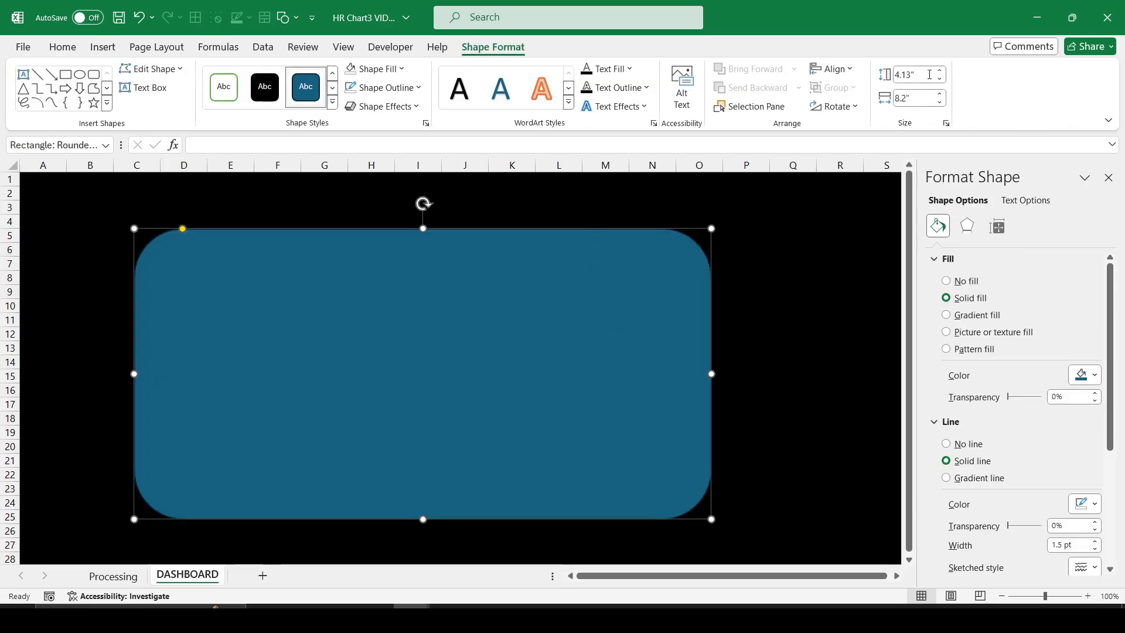
- Set the rounded rectangle's height to 6" and its width to 14"
{"action": "left_click", "coordinate": [917, 75]}
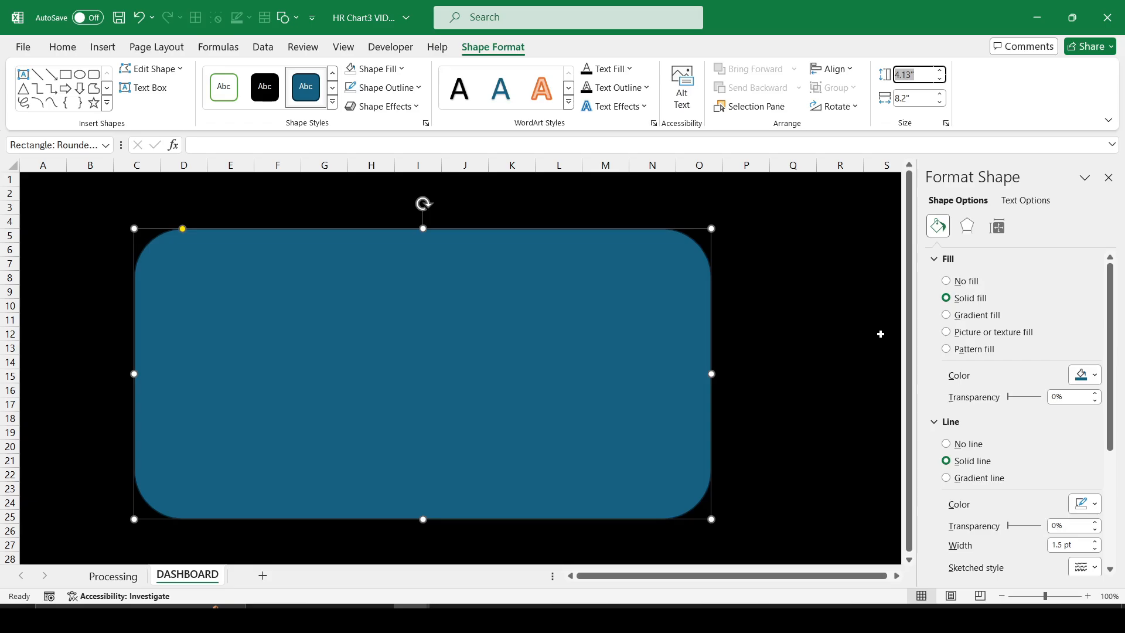
{"action": "type", "text": "6"}
{"action": "key", "text": "Return"}
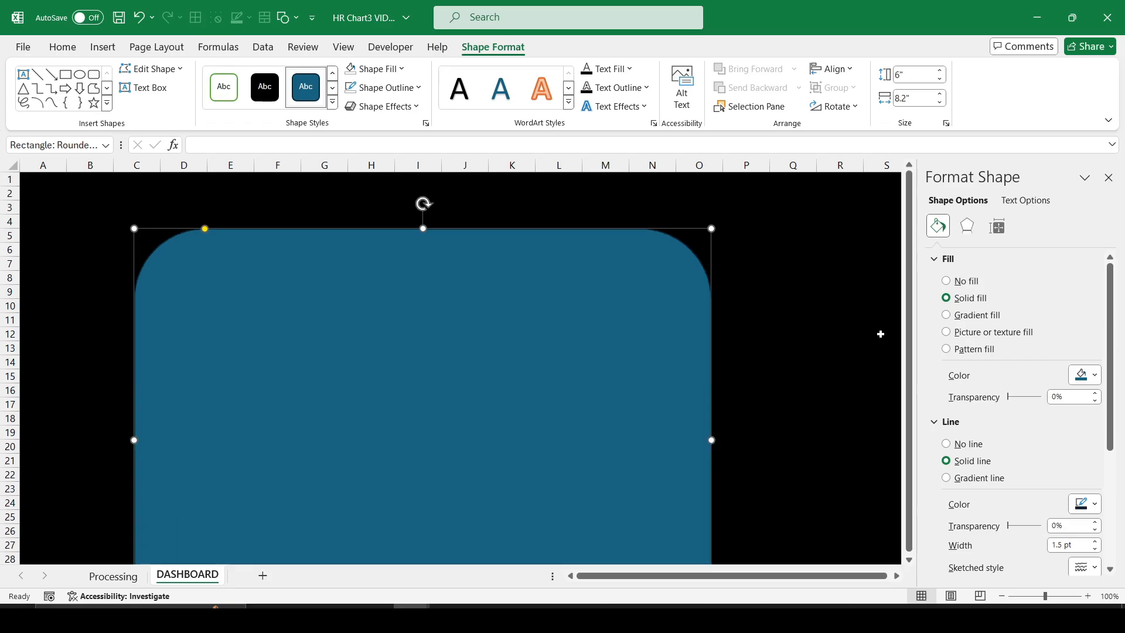
{"action": "left_click", "coordinate": [913, 98]}
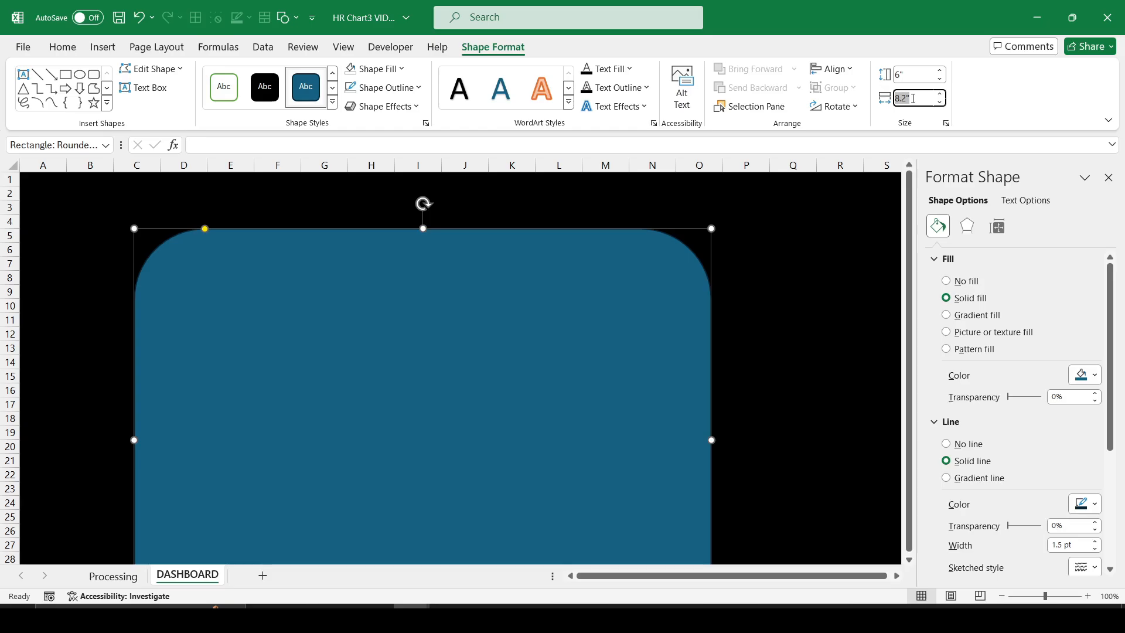
{"action": "type", "text": "14"}
{"action": "key", "text": "Return"}
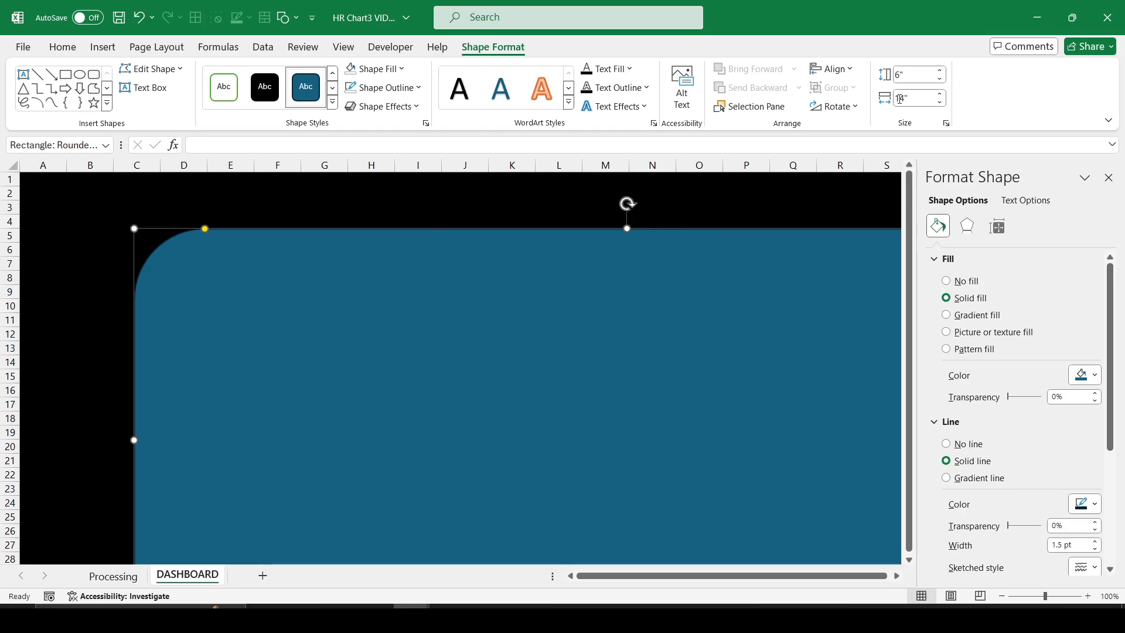
- Hide the row and column headings and enlarge the work area by closing the formatting pane and collapsing the ribbon
{"action": "left_click", "coordinate": [340, 48]}
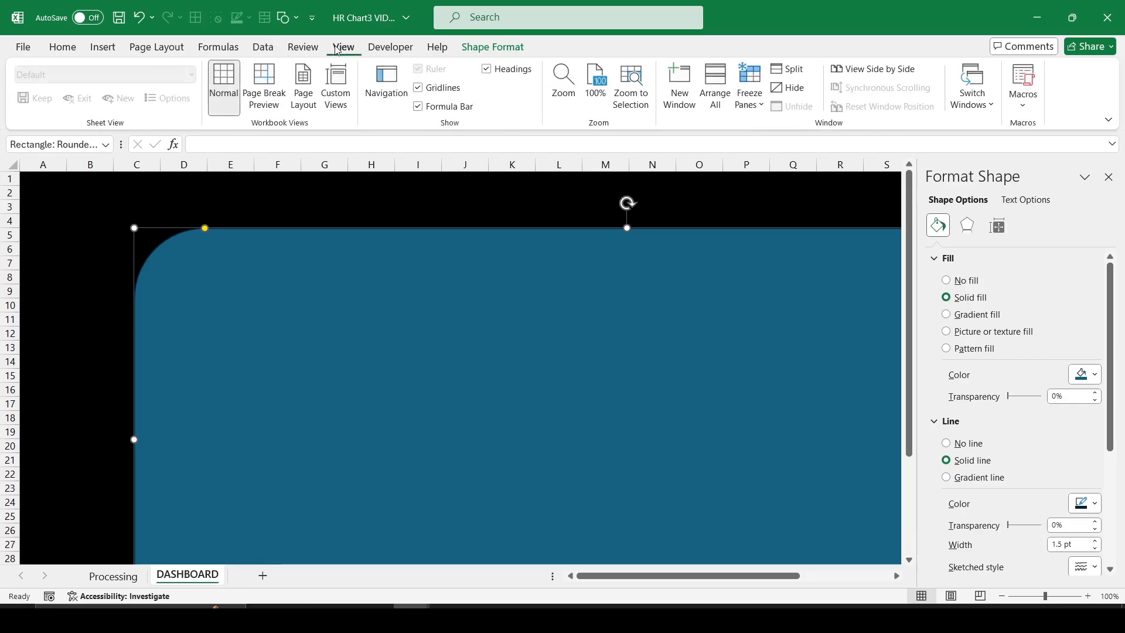
{"action": "left_click", "coordinate": [504, 69]}
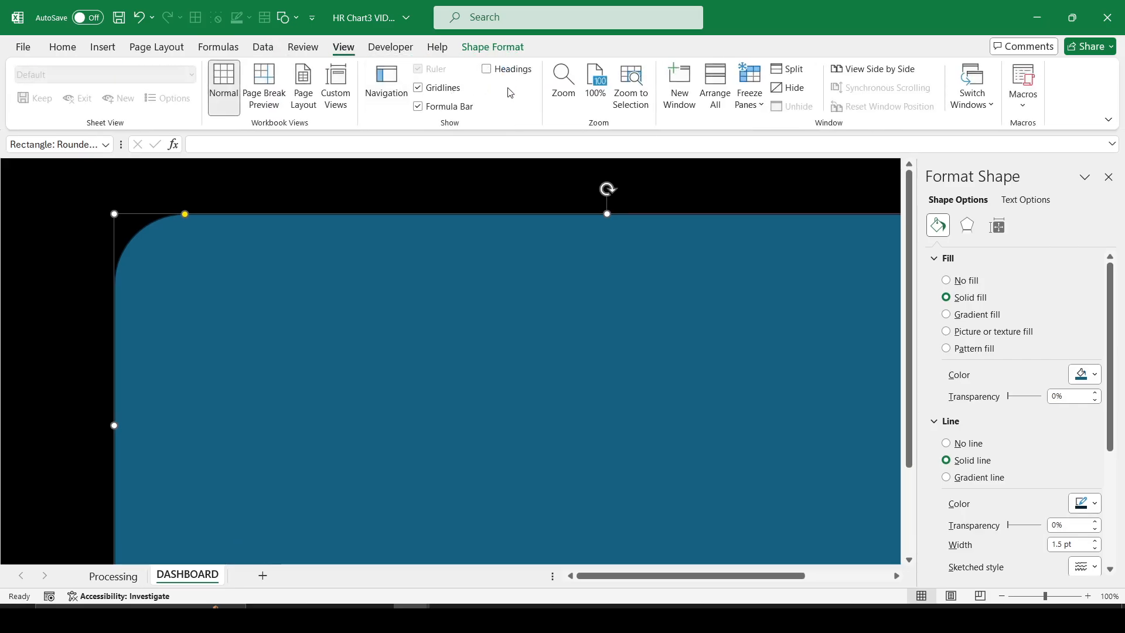
{"action": "left_click", "coordinate": [1109, 177]}
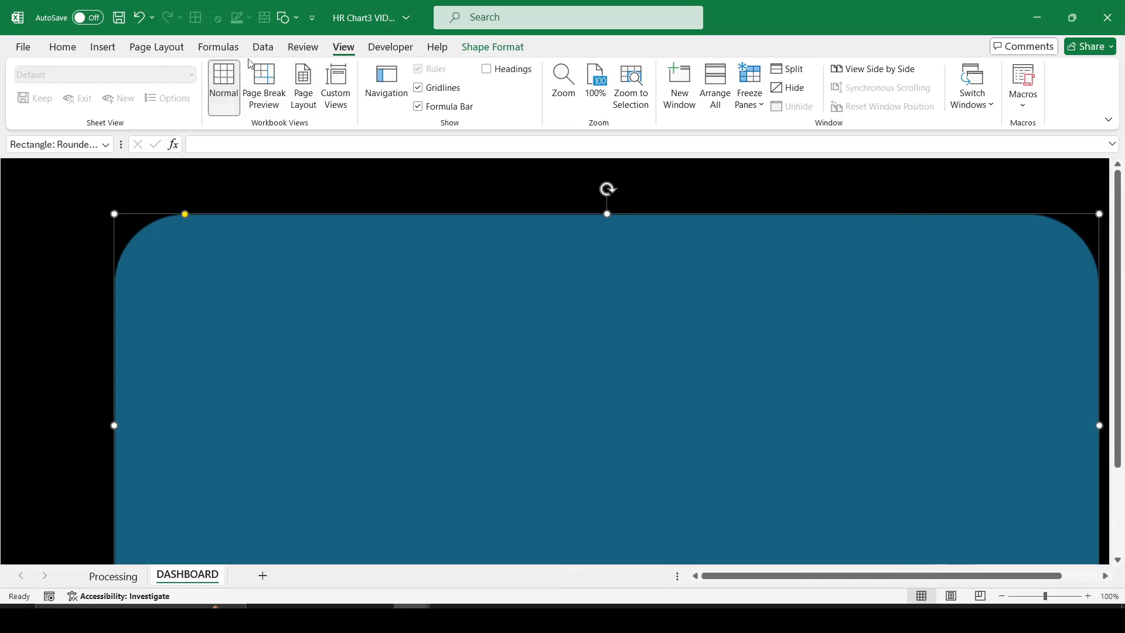
{"action": "double_click", "coordinate": [345, 47]}
- Move the rounded rectangle up and left to centre it horizontally in the view, and reduce its corner rounding by about half
{"action": "left_click_drag", "start_coordinate": [654, 300], "coordinate": [630, 278]}
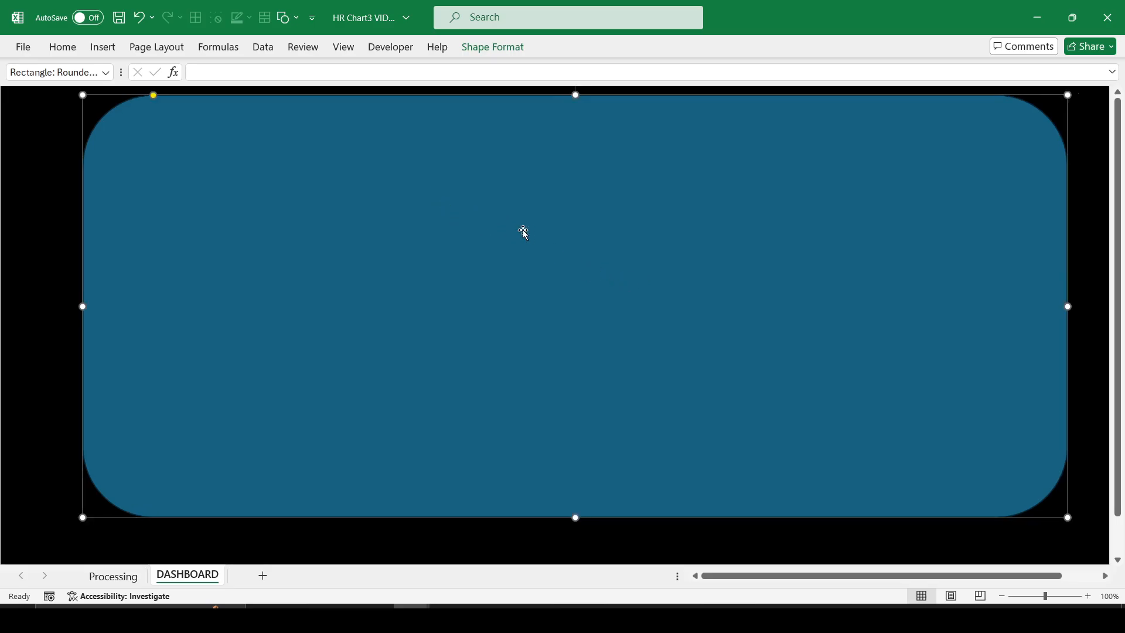
{"action": "left_click_drag", "start_coordinate": [522, 229], "coordinate": [508, 227]}
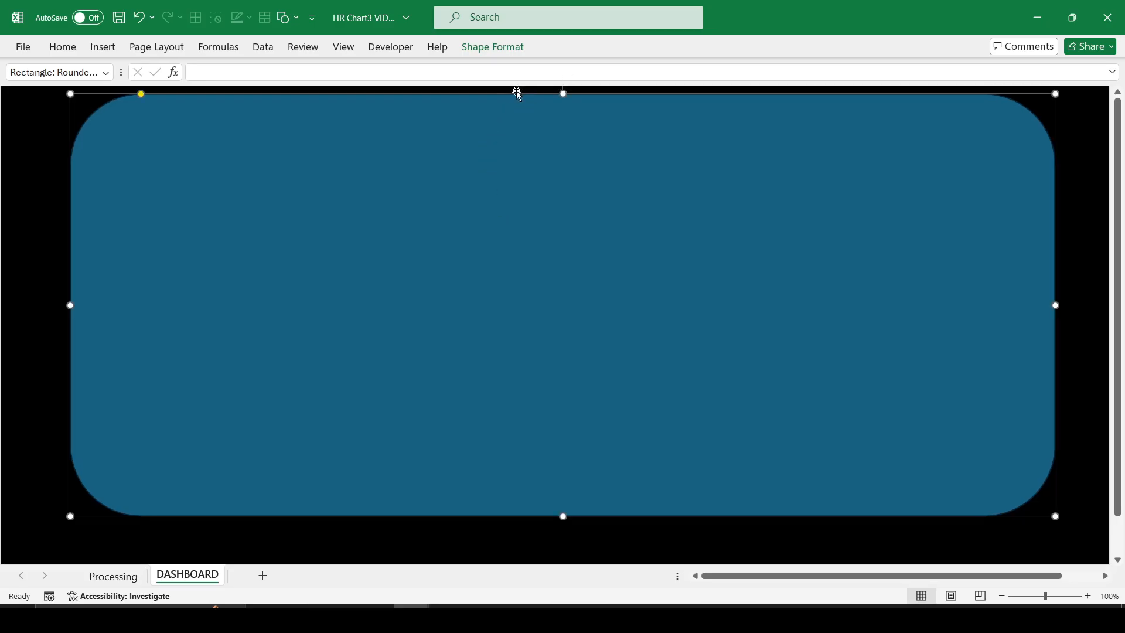
{"action": "left_click_drag", "start_coordinate": [141, 98], "coordinate": [106, 101]}
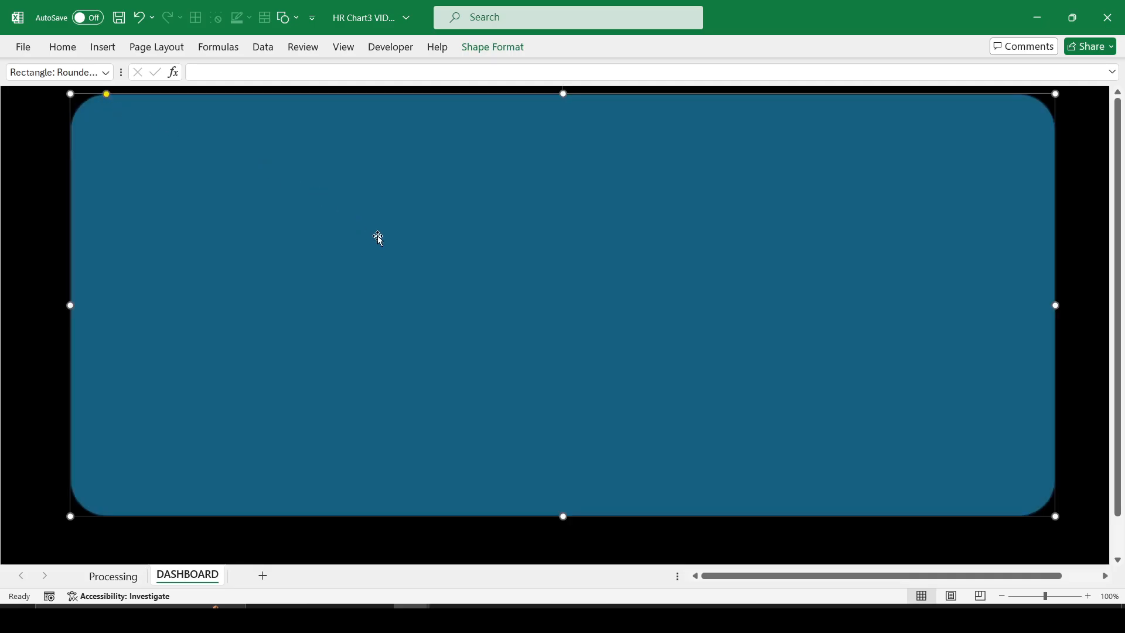
{"action": "left_click", "coordinate": [35, 279]}
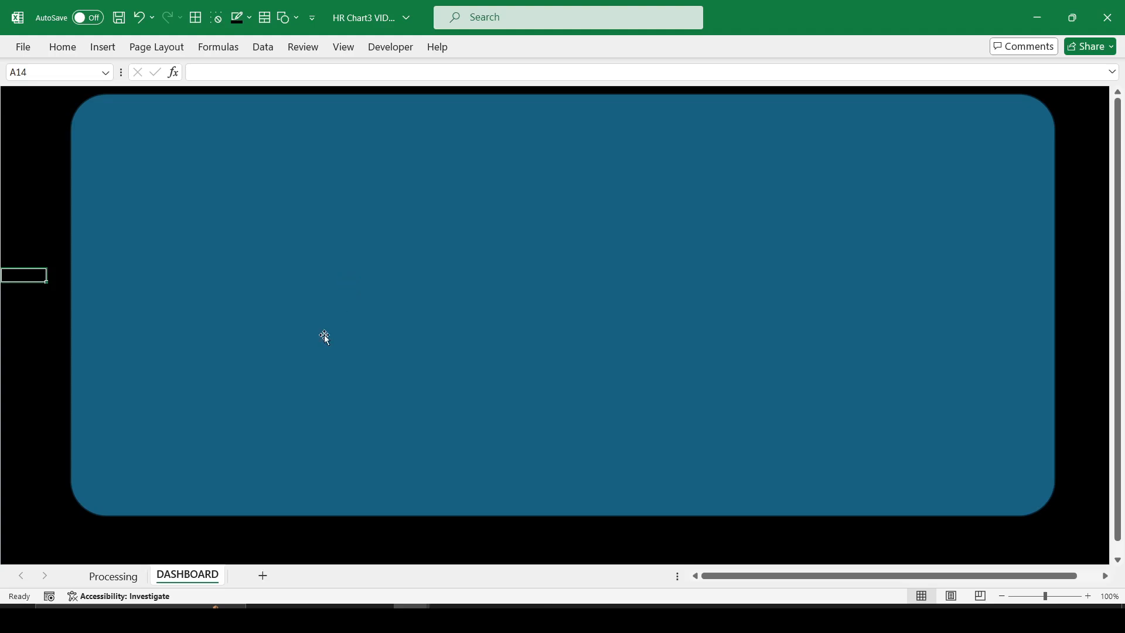
- Apply a linear gradient fill to the rounded rectangle
{"action": "left_click", "coordinate": [314, 354]}
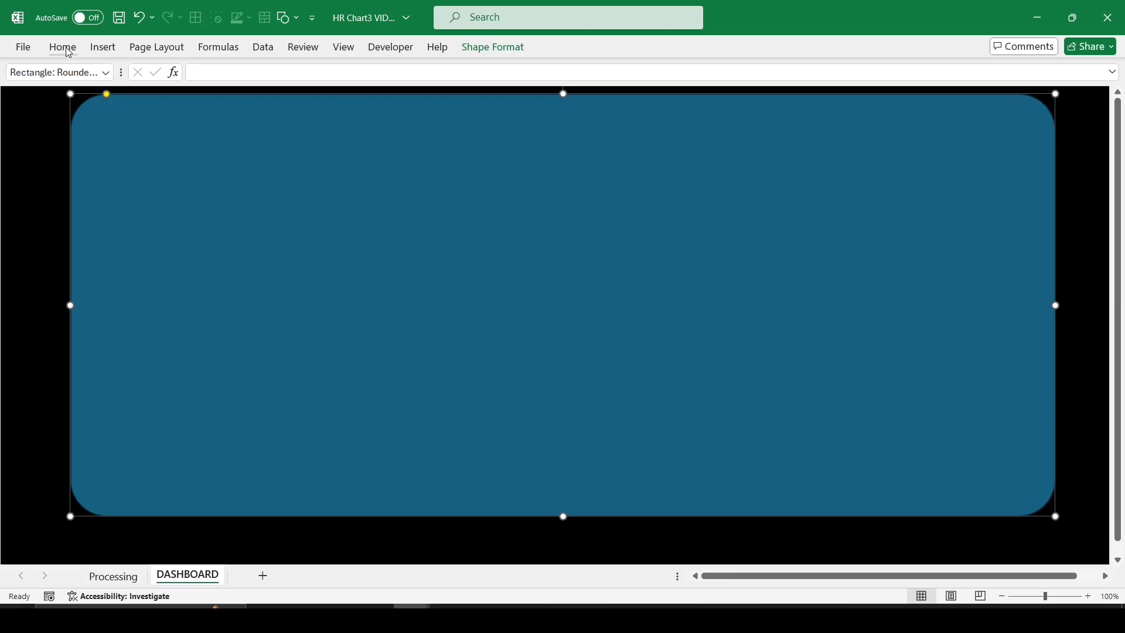
{"action": "right_click", "coordinate": [136, 108]}
{"action": "left_click", "coordinate": [234, 520]}
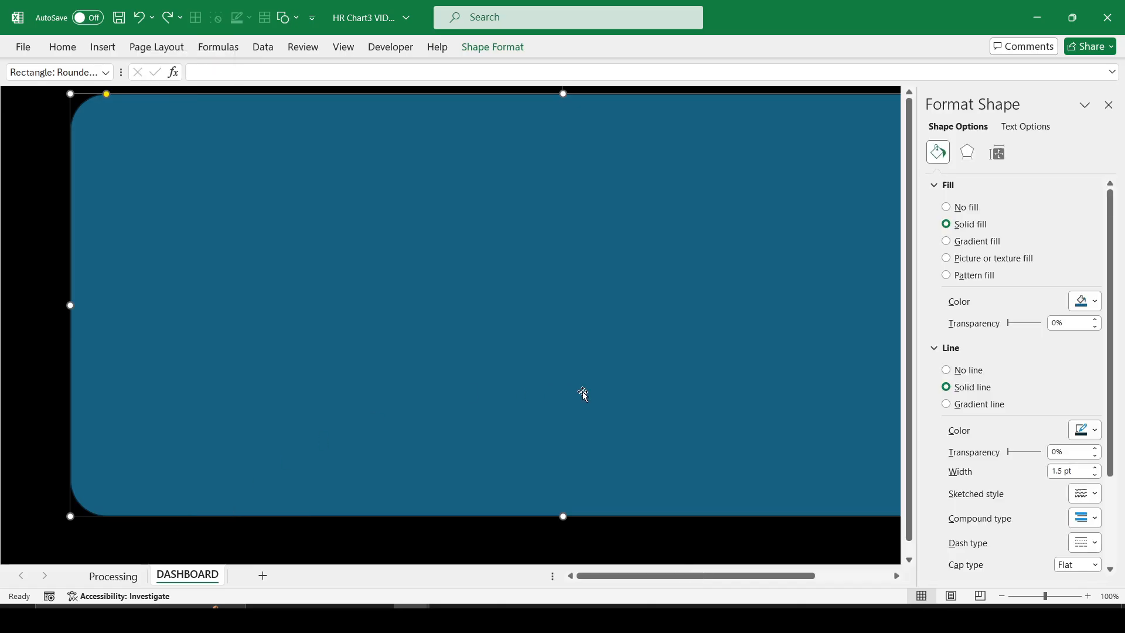
{"action": "left_click", "coordinate": [969, 243]}
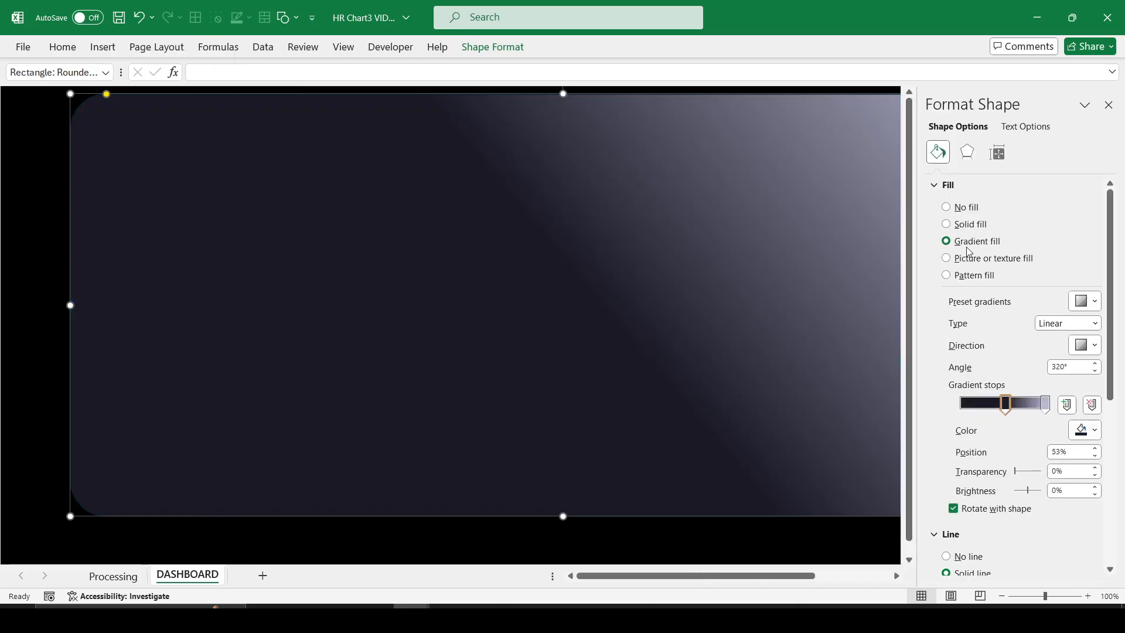
- Check the custom hex colour of the rectangle's gradient stop at 53%
{"action": "left_click", "coordinate": [1094, 432]}
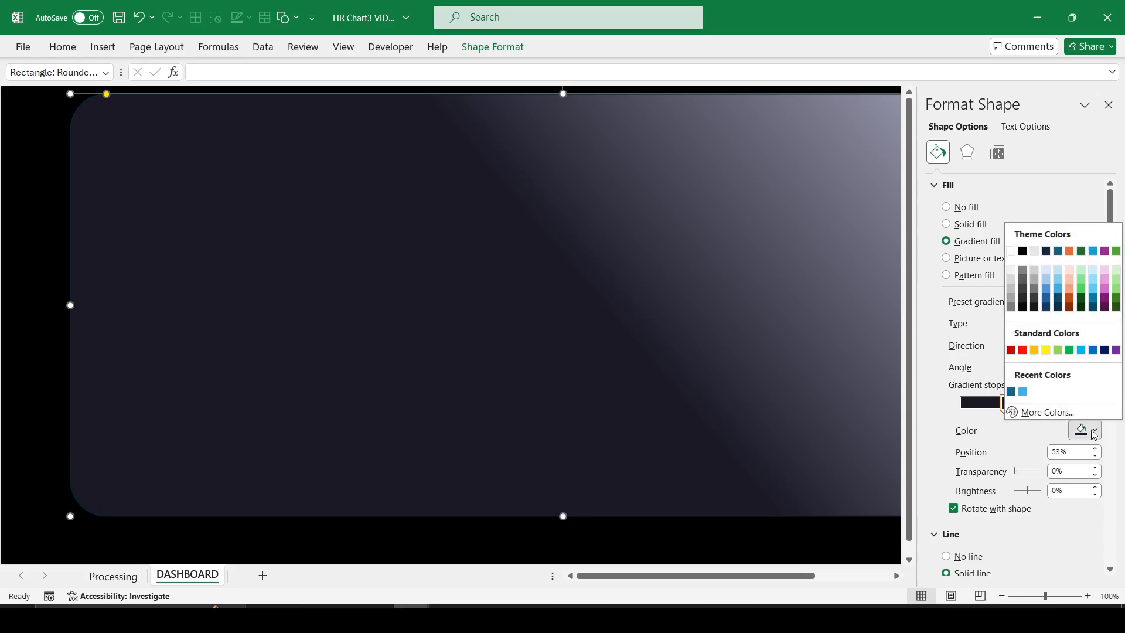
{"action": "left_click", "coordinate": [1048, 413]}
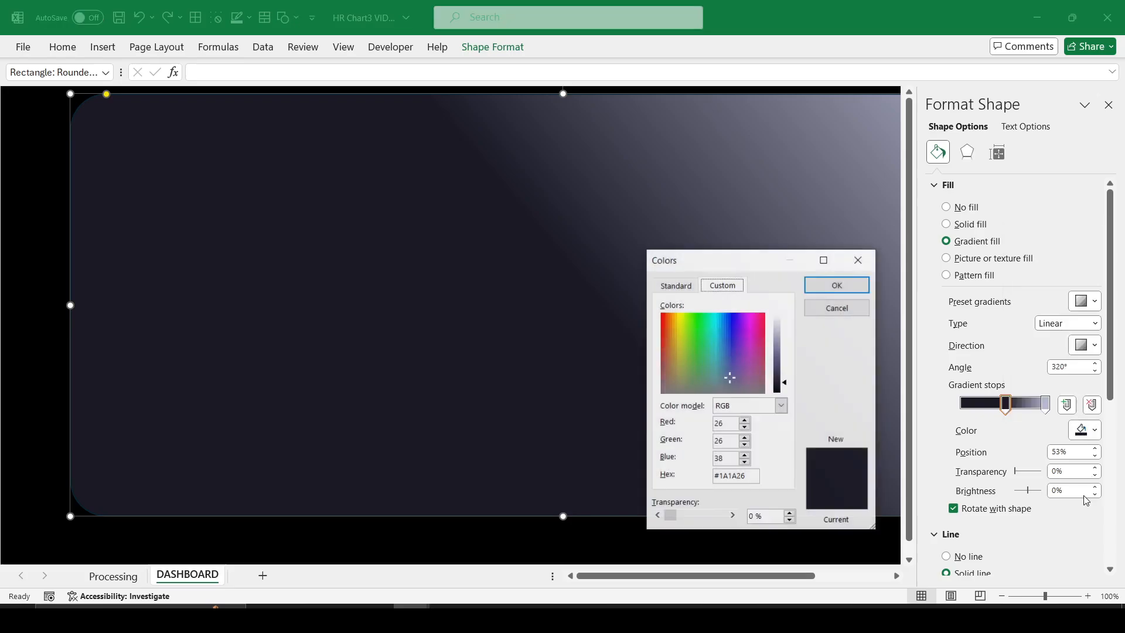
{"action": "double_click", "coordinate": [727, 478]}
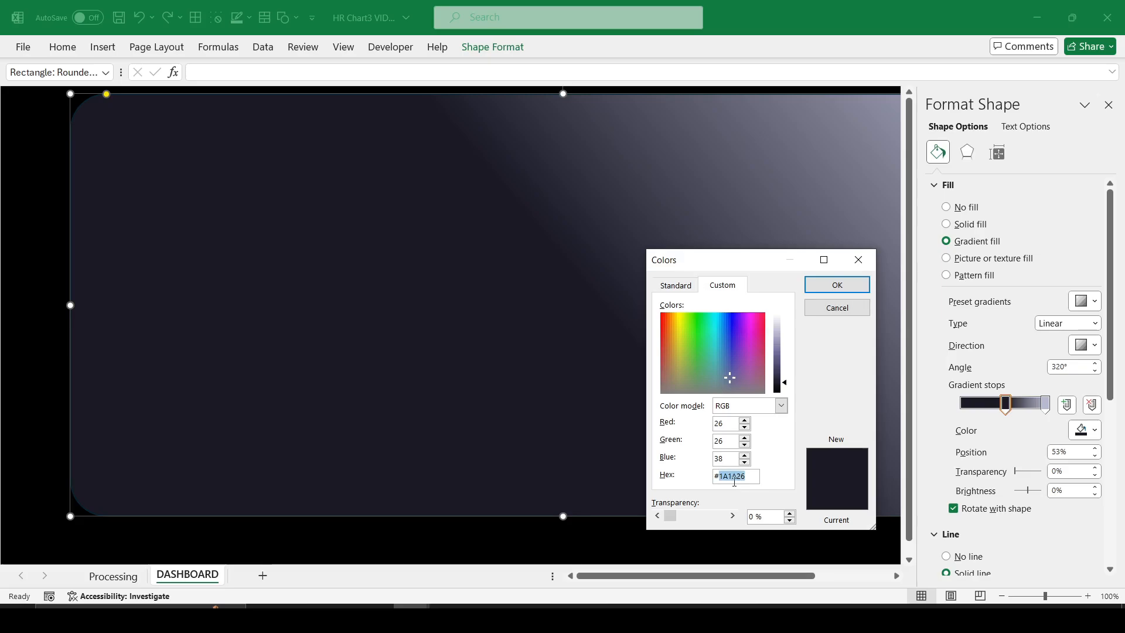
{"action": "left_click", "coordinate": [859, 261]}
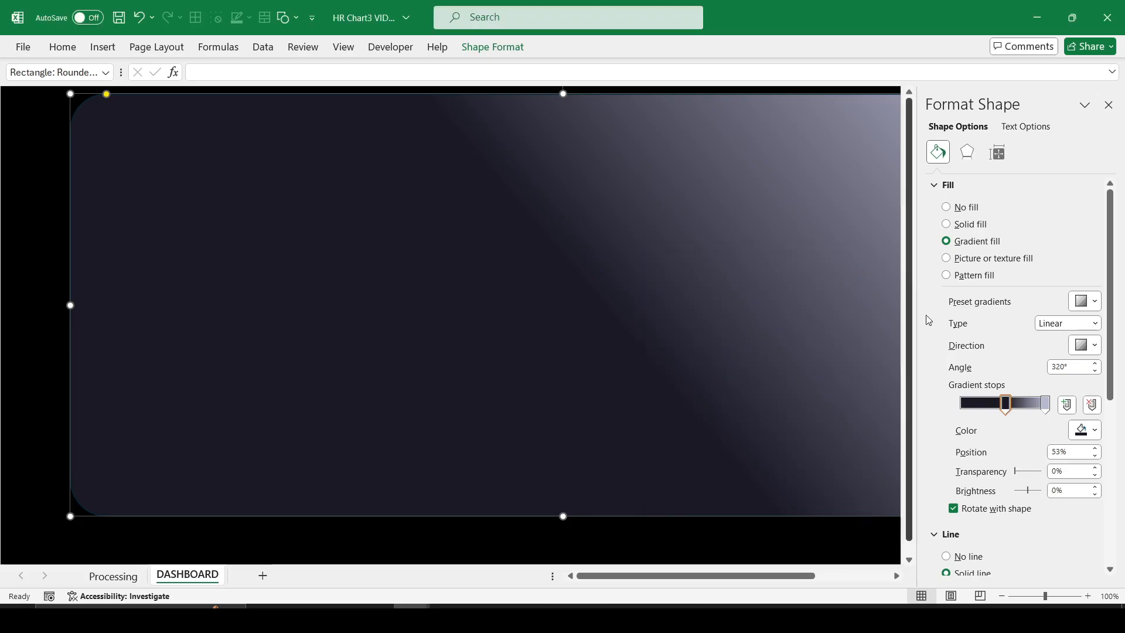
- Set the rectangle's gradient stop at 100% to the custom colour #3C3F4E and close the formatting pane
{"action": "left_click", "coordinate": [1047, 409]}
{"action": "left_click", "coordinate": [1094, 435]}
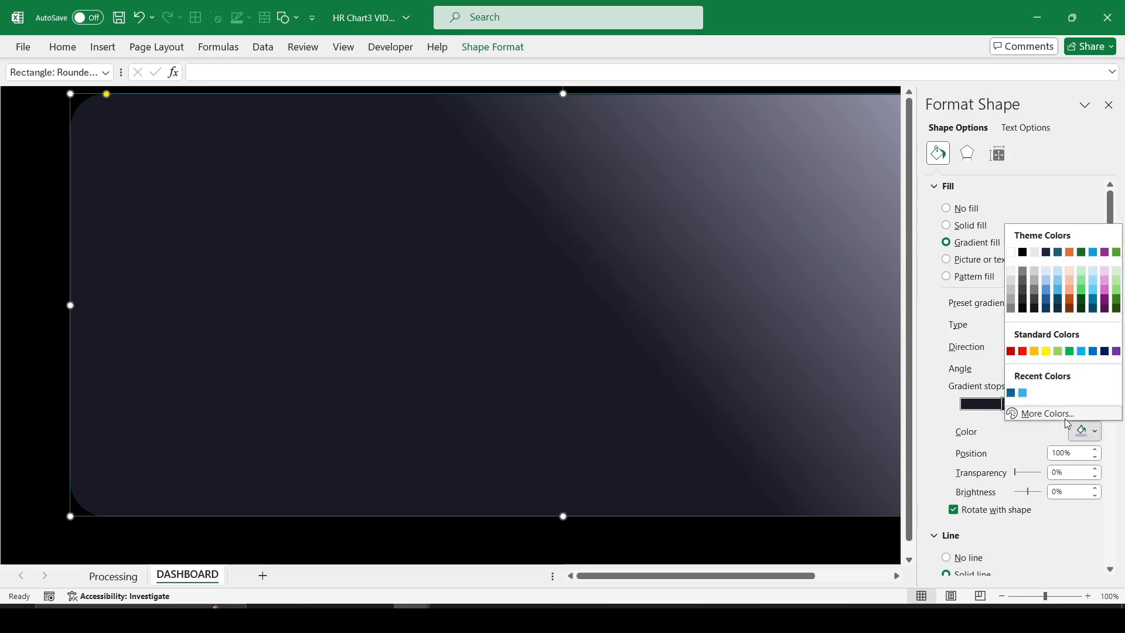
{"action": "left_click", "coordinate": [1031, 412]}
{"action": "double_click", "coordinate": [730, 479]}
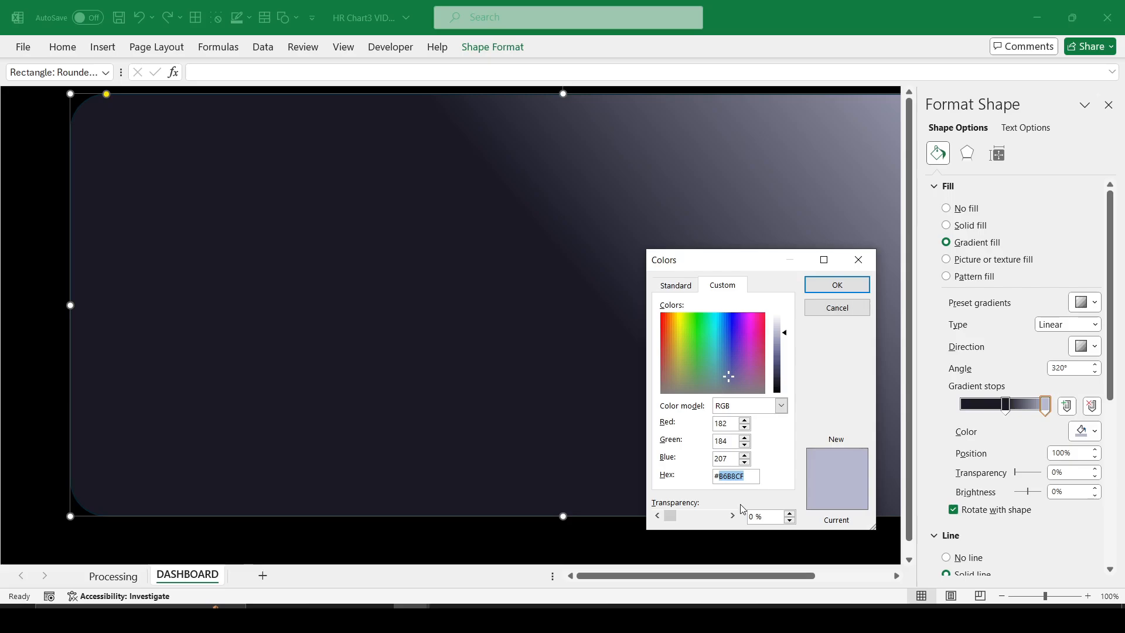
{"action": "type", "text": "3C3F4E"}
{"action": "key", "text": "Return"}
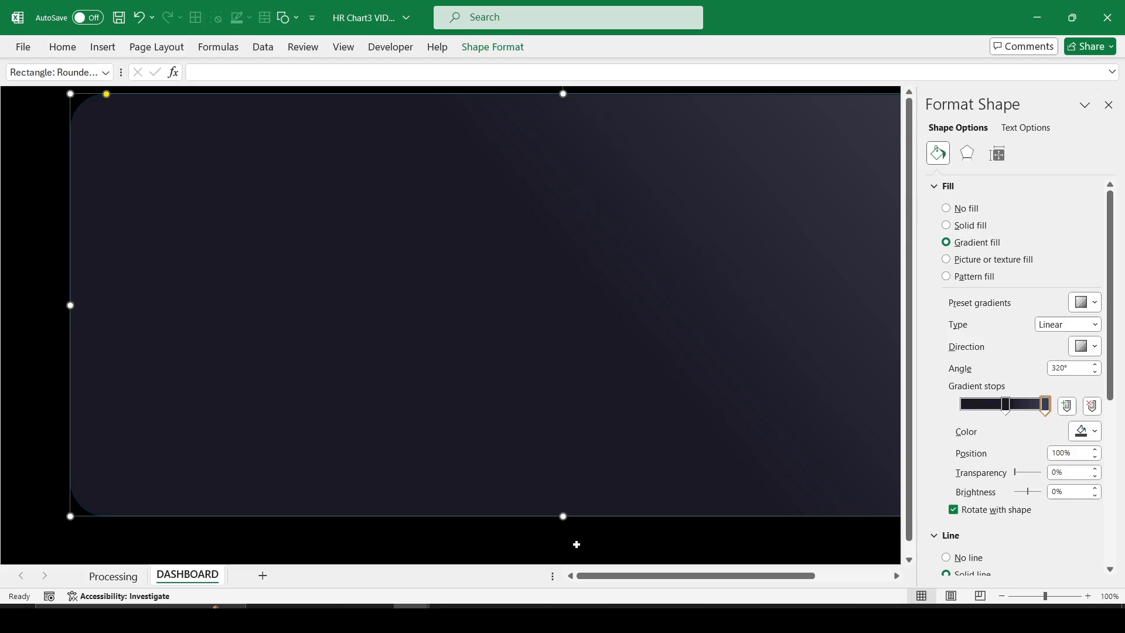
{"action": "left_click", "coordinate": [1108, 106]}
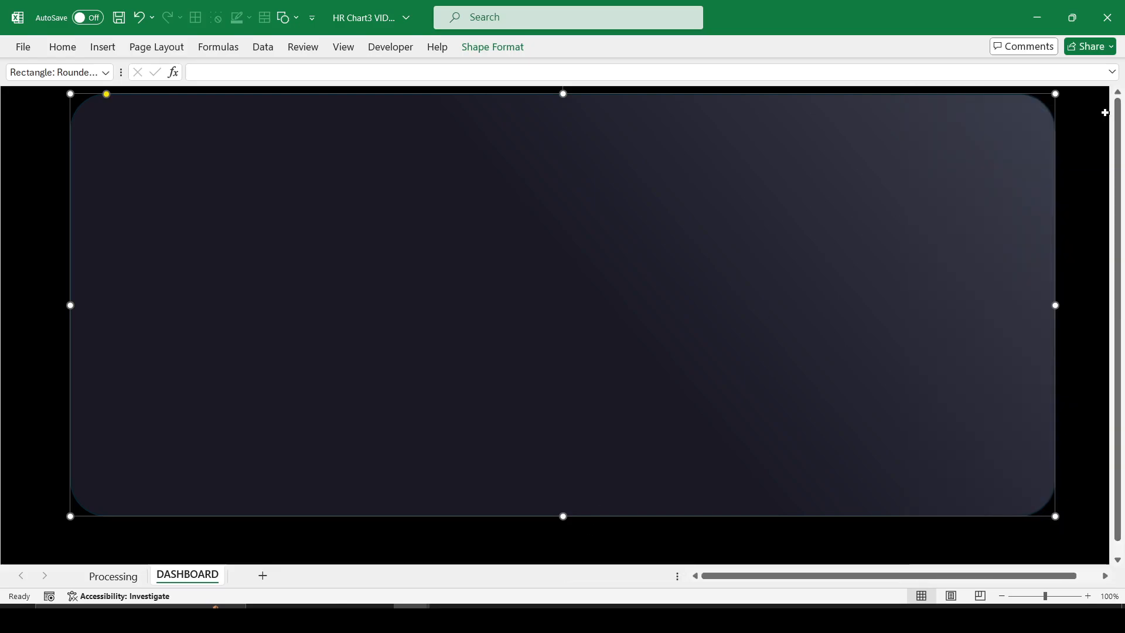
{"action": "left_click", "coordinate": [1088, 230]}
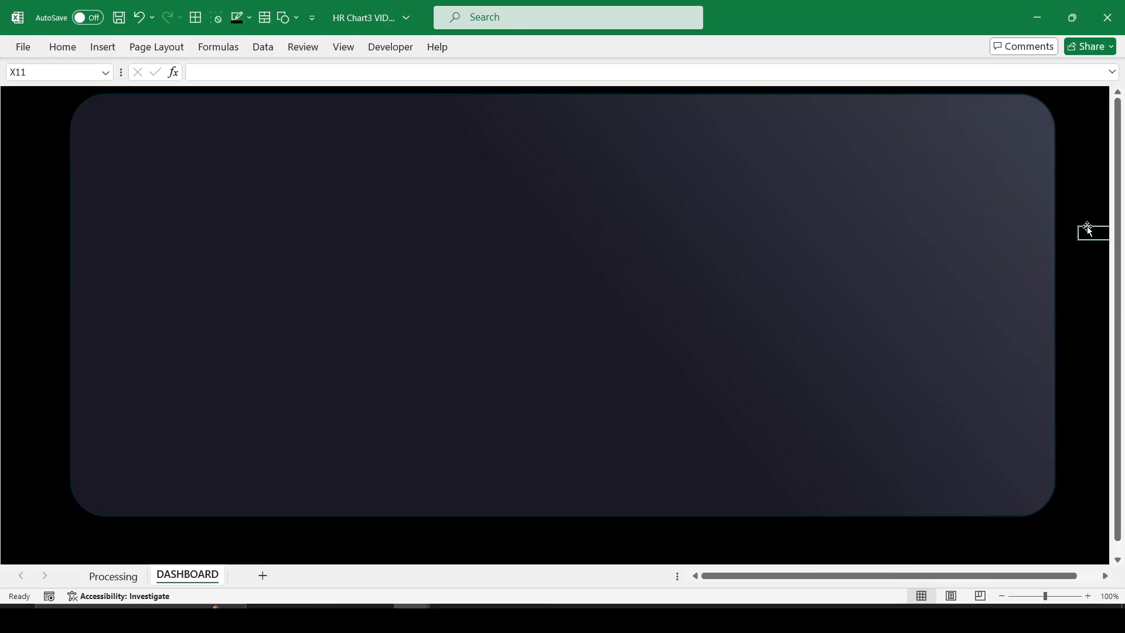
- Change the outline of the rounded rectangle on the dashboard to a gradient line
{"action": "left_click", "coordinate": [656, 177]}
{"action": "right_click", "coordinate": [661, 180]}
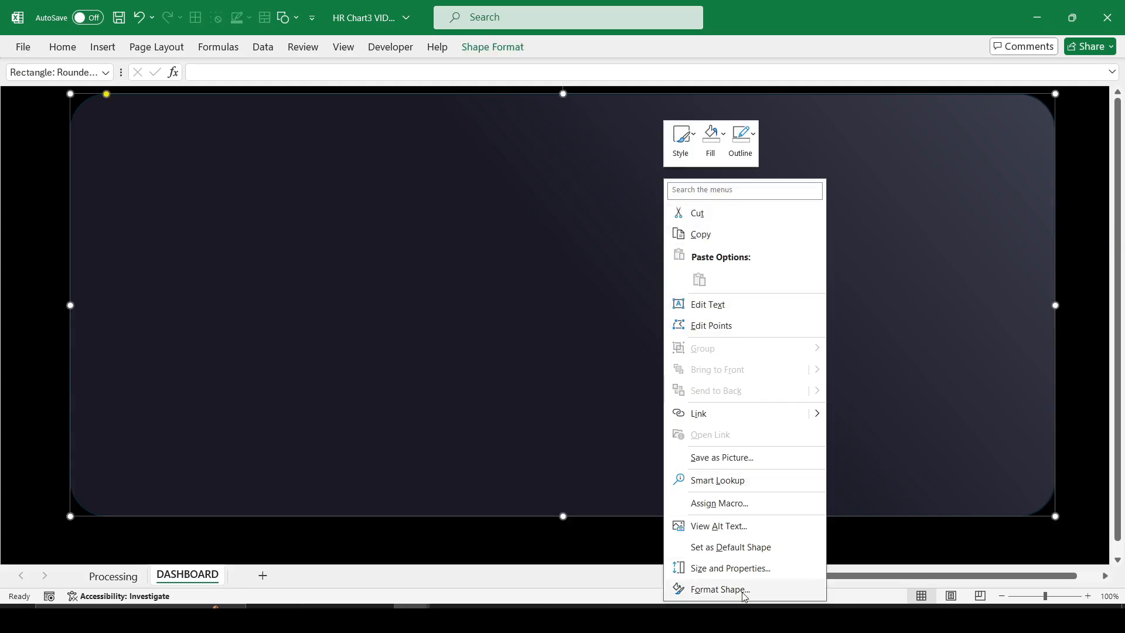
{"action": "left_click", "coordinate": [720, 590]}
{"action": "scroll", "coordinate": [970, 468], "scroll_direction": "down", "scroll_amount": 3}
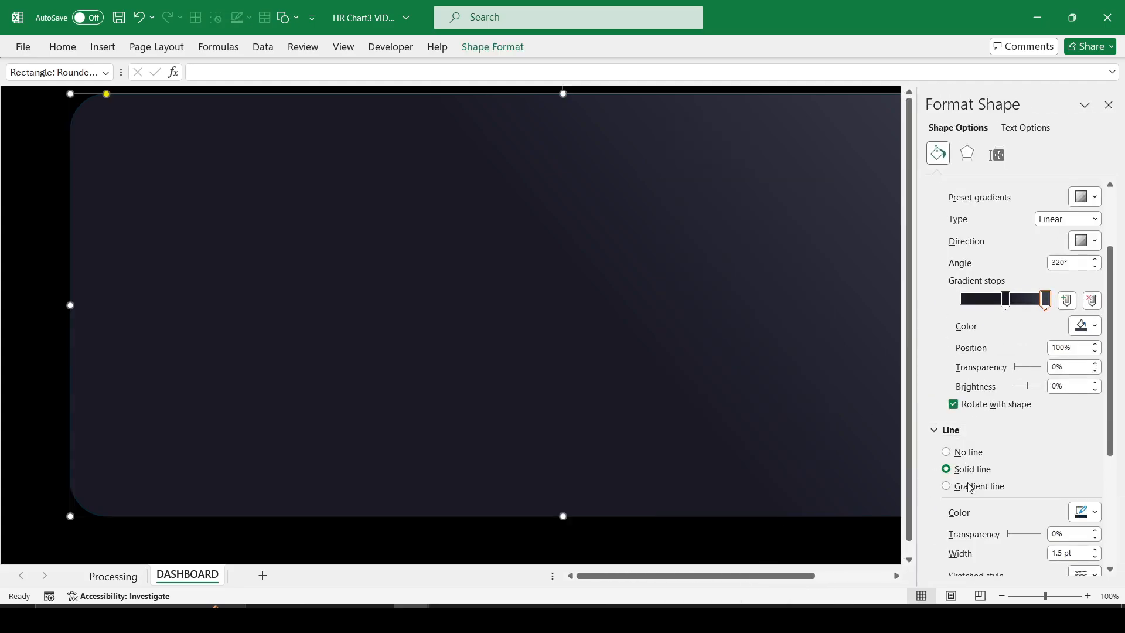
{"action": "scroll", "coordinate": [985, 499], "scroll_direction": "down", "scroll_amount": 1}
{"action": "left_click", "coordinate": [980, 417]}
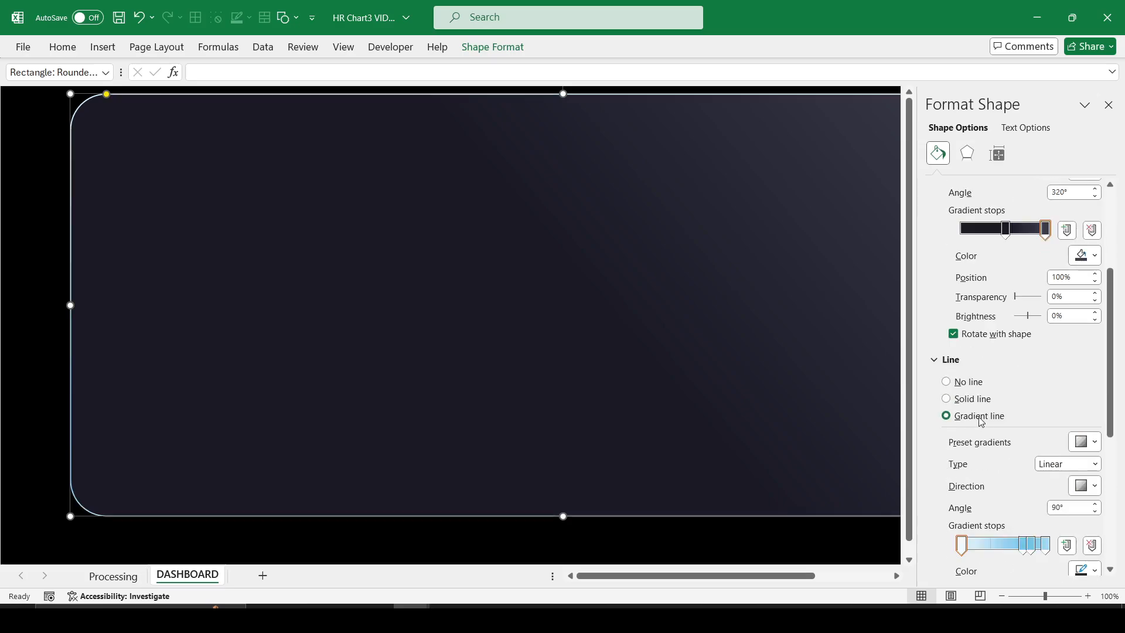
- Remove the two middle gradient stops from the rectangle's outline, keeping only the stops at both ends
{"action": "left_click", "coordinate": [1033, 542]}
{"action": "left_click", "coordinate": [1093, 544]}
{"action": "left_click", "coordinate": [1028, 541]}
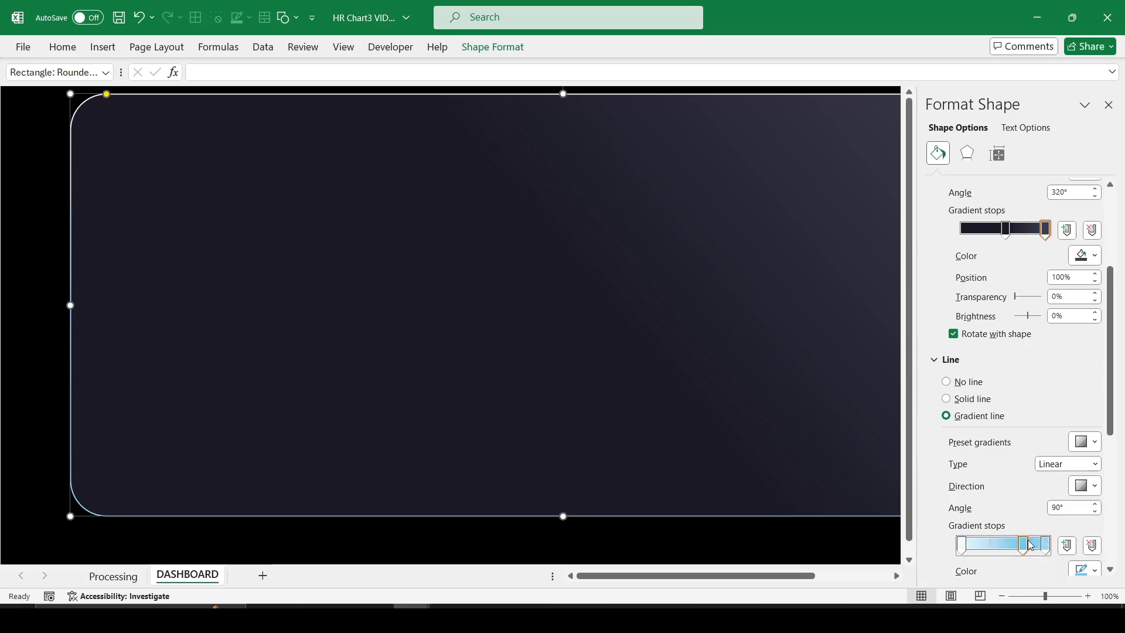
{"action": "left_click", "coordinate": [1093, 545]}
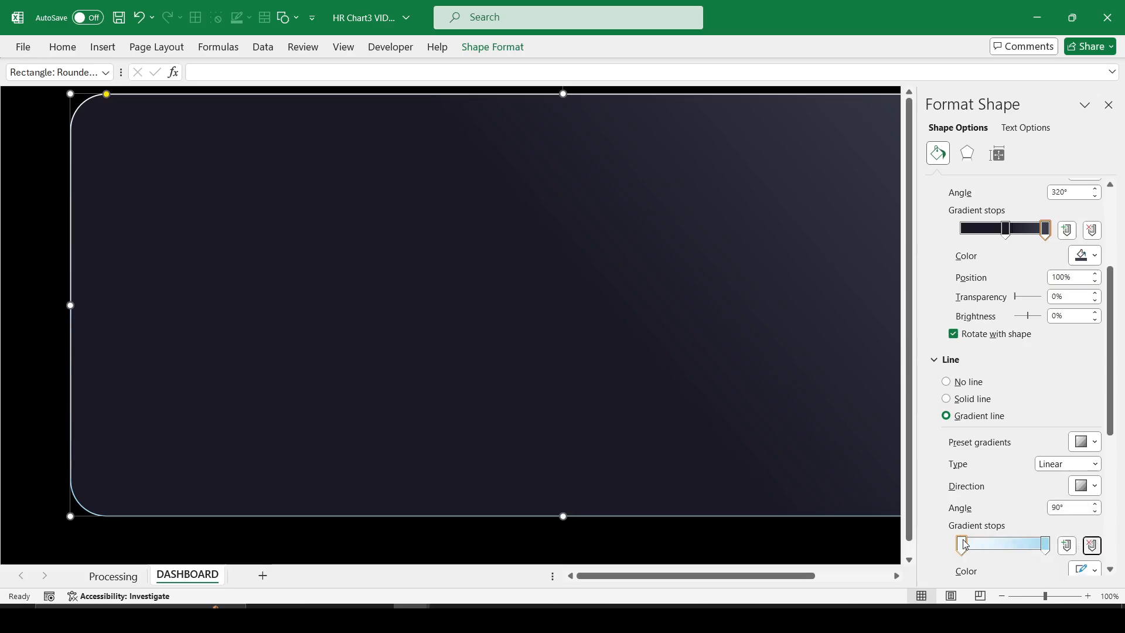
- Set the outline's gradient stop at 0% to the dark grey recent colour
{"action": "scroll", "coordinate": [1048, 548], "scroll_direction": "down", "scroll_amount": 1}
{"action": "left_click", "coordinate": [1100, 540]}
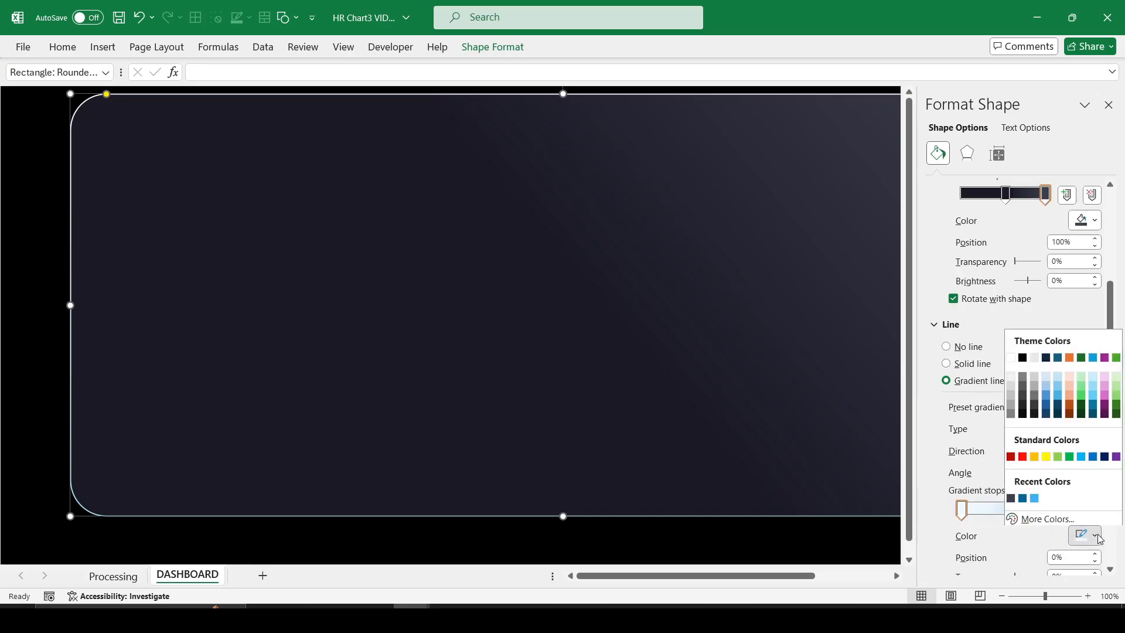
{"action": "left_click", "coordinate": [1011, 497]}
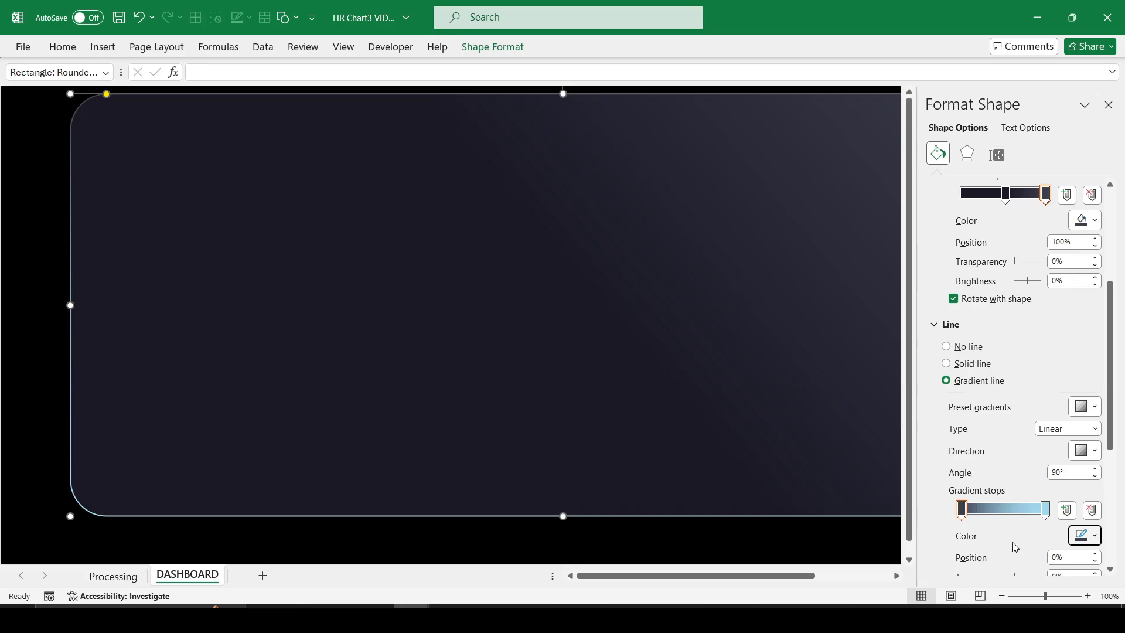
- Set the outline's gradient stop at 100% to the custom colour #B6B8CF
{"action": "left_click", "coordinate": [1047, 510]}
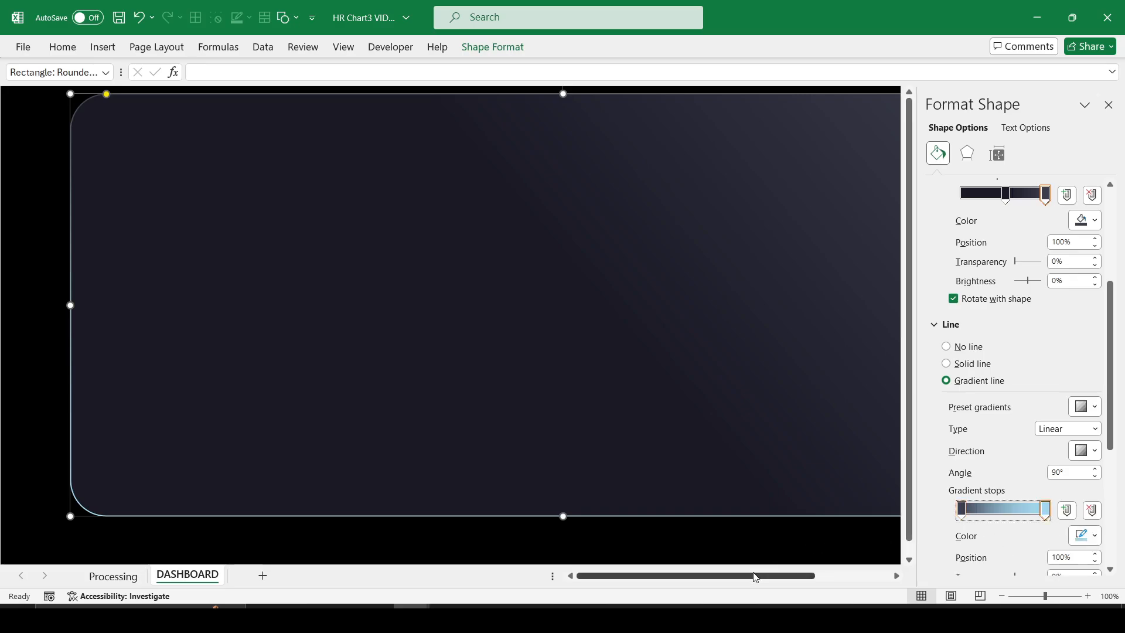
{"action": "left_click_drag", "start_coordinate": [756, 577], "coordinate": [814, 583]}
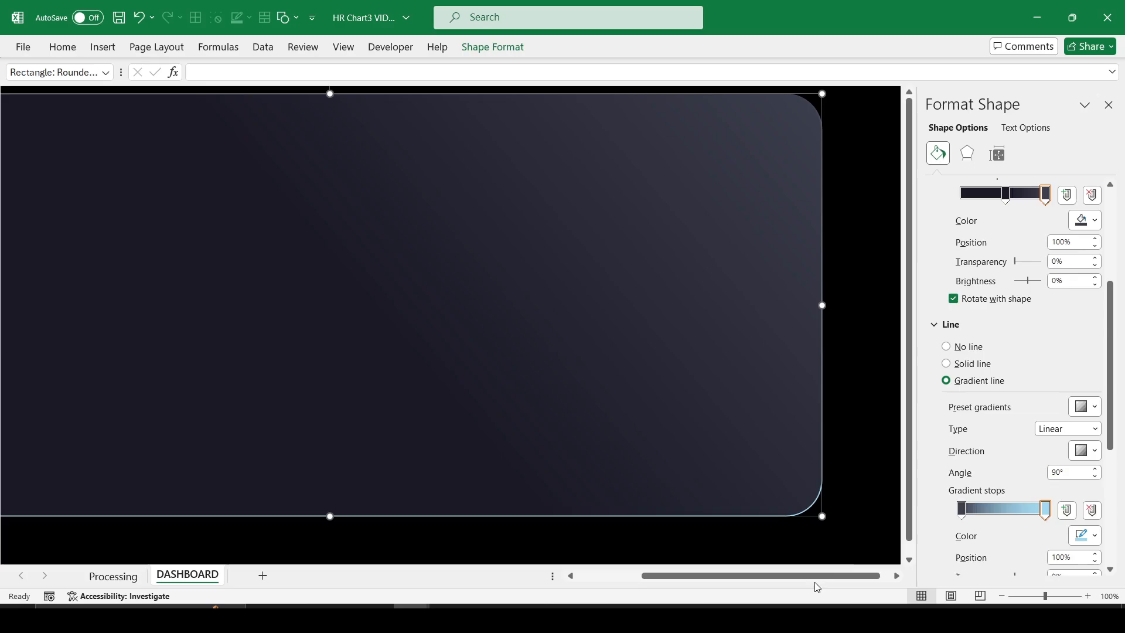
{"action": "left_click", "coordinate": [1094, 535]}
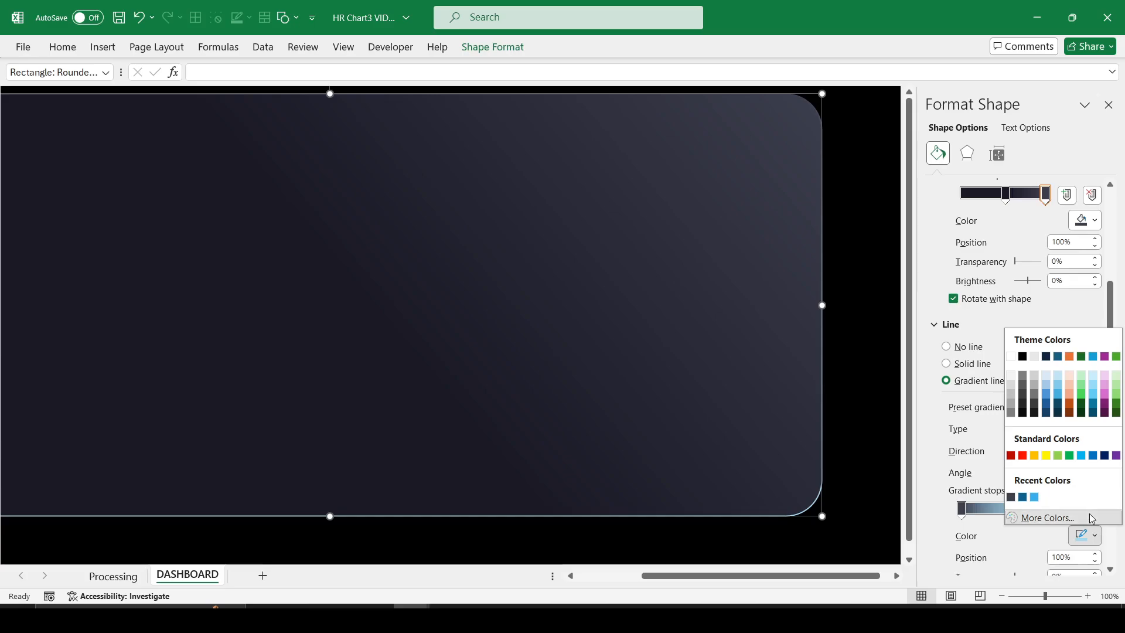
{"action": "left_click", "coordinate": [1091, 516]}
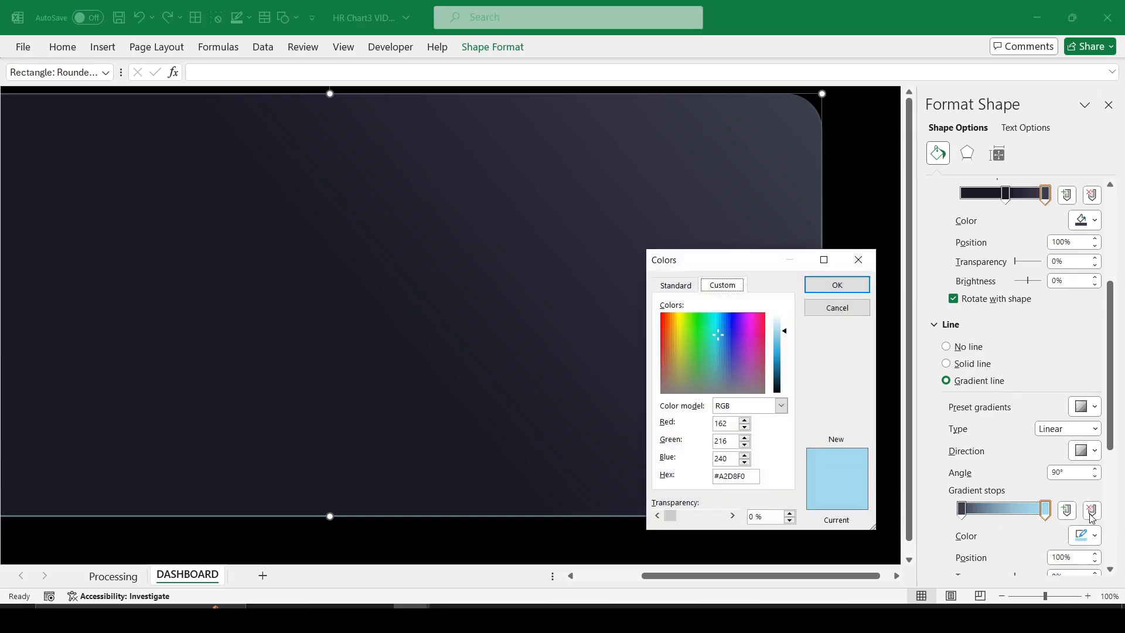
{"action": "double_click", "coordinate": [733, 475]}
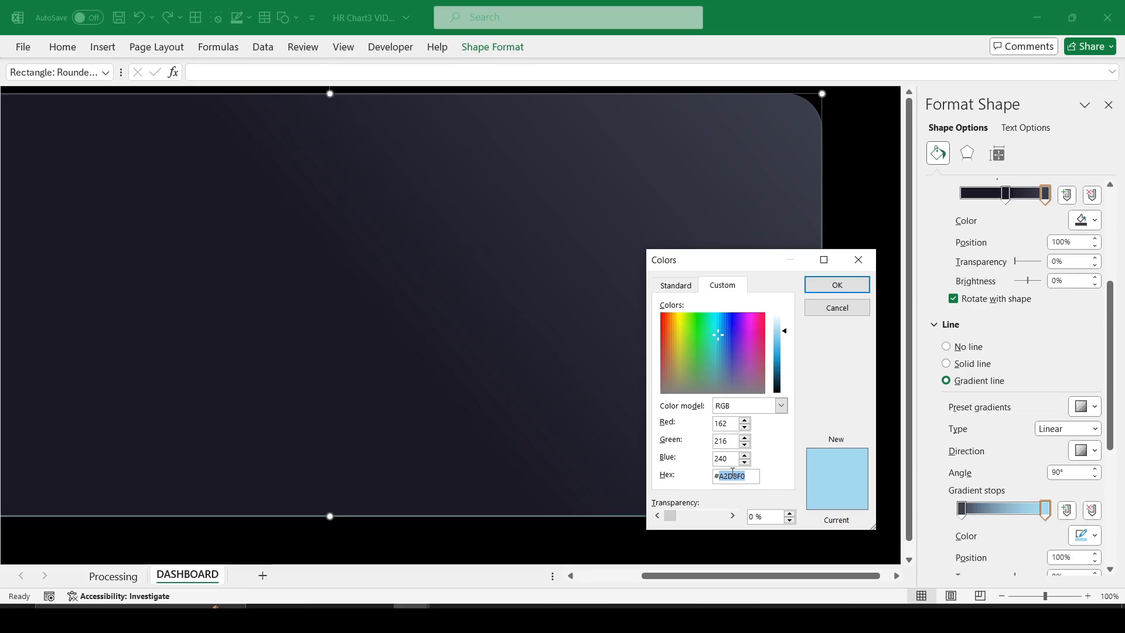
{"action": "type", "text": "B6B8CF"}
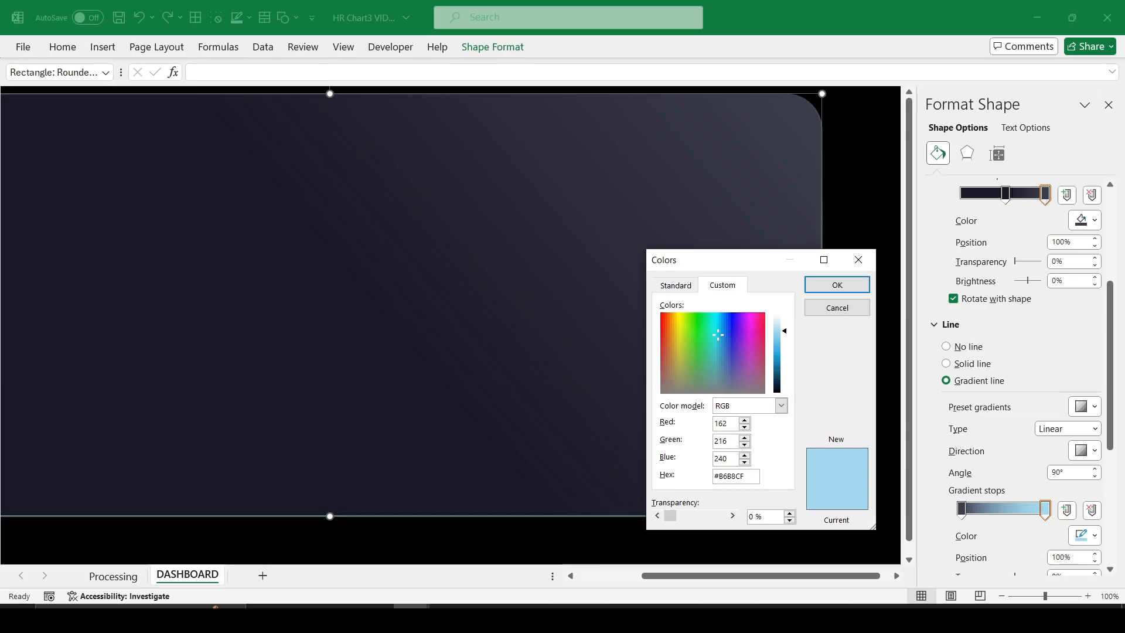
{"action": "left_click", "coordinate": [731, 459]}
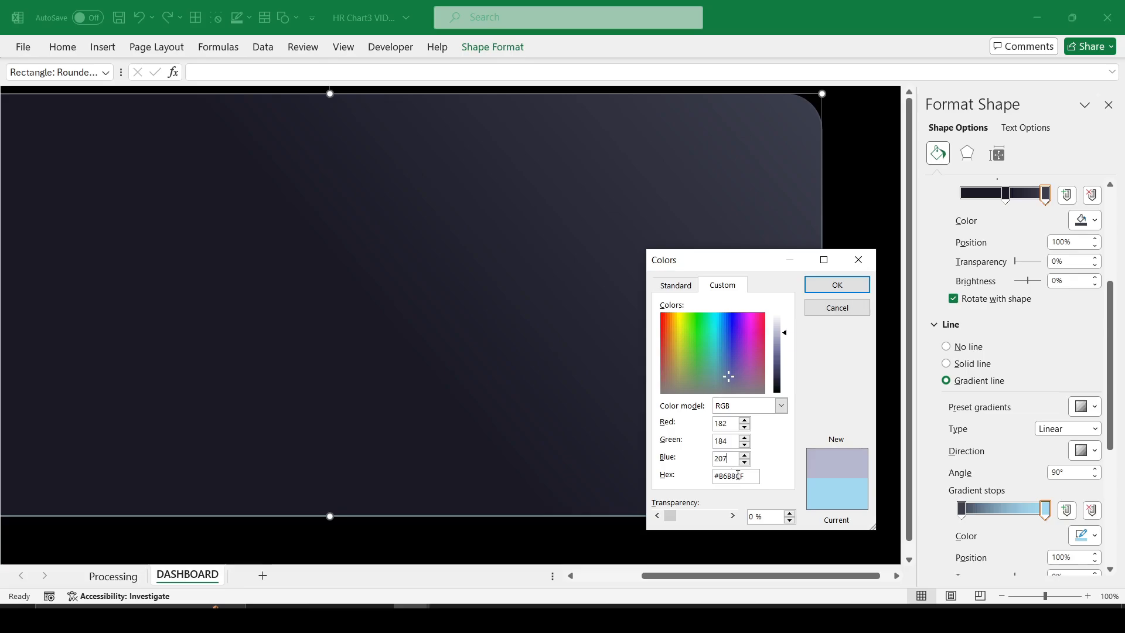
{"action": "left_click", "coordinate": [836, 285]}
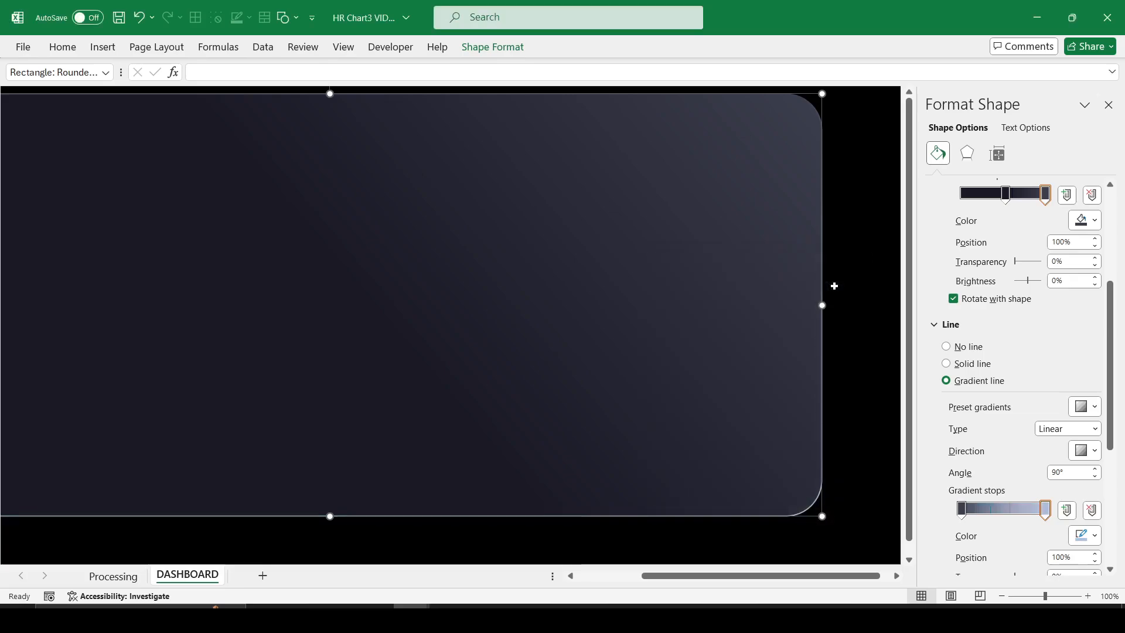
- Set the outline's linear gradient direction to the 315° diagonal running from the bottom-left to the top-right corner
{"action": "left_click", "coordinate": [1094, 453]}
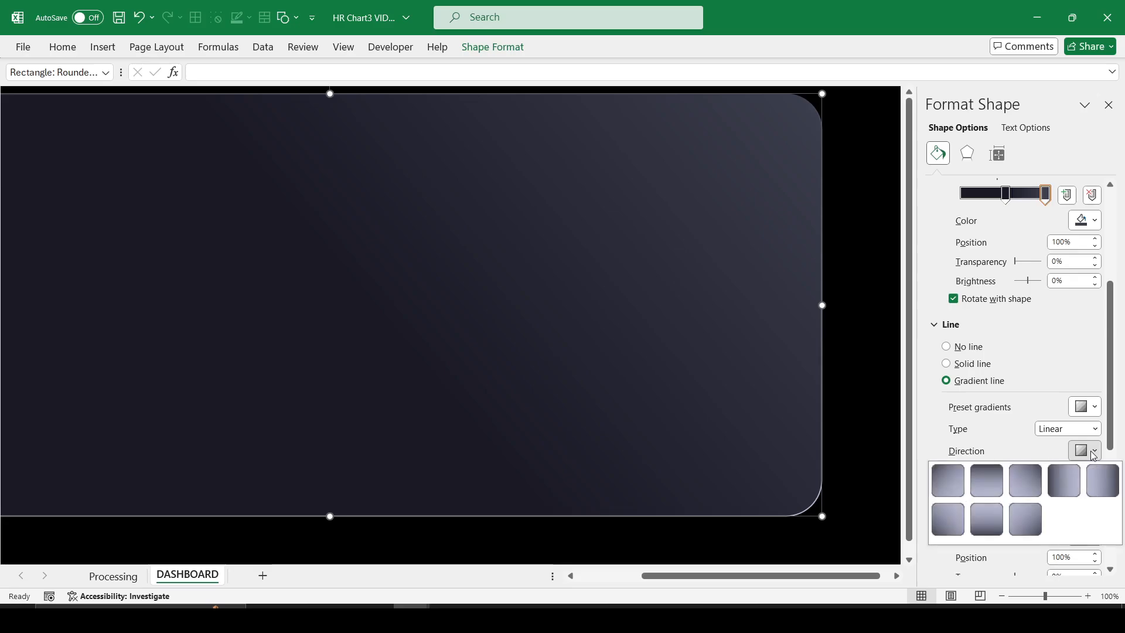
{"action": "left_click", "coordinate": [949, 519]}
{"action": "left_click", "coordinate": [850, 383]}
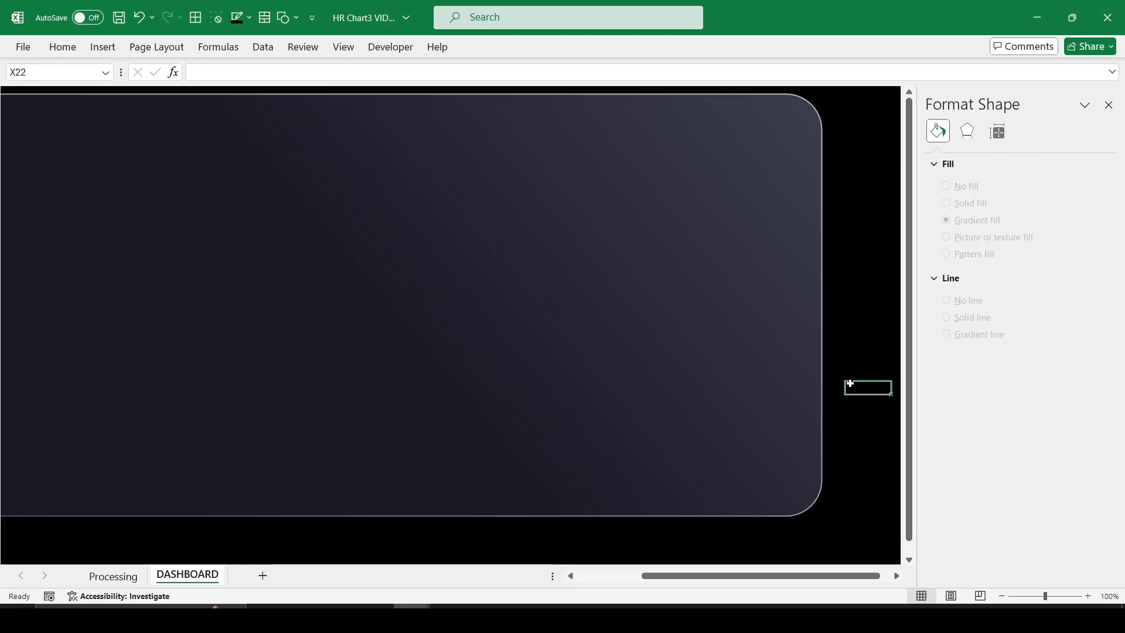
- Reduce the rounded rectangle's outline width to 0.75 pt
{"action": "left_click", "coordinate": [777, 345]}
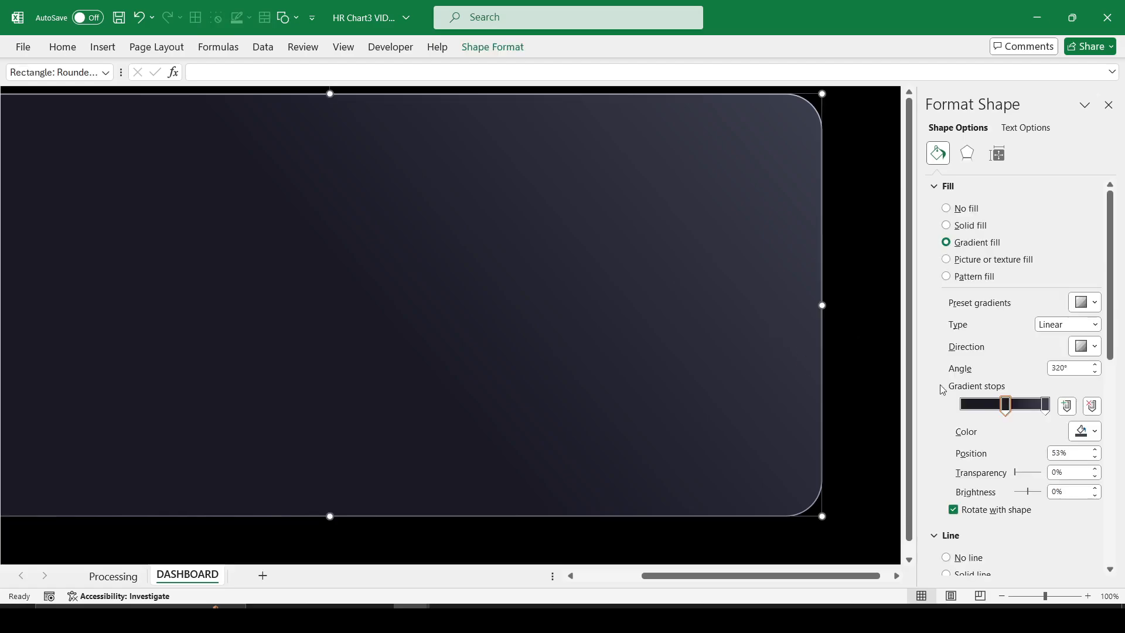
{"action": "scroll", "coordinate": [940, 410], "scroll_direction": "down", "scroll_amount": 6}
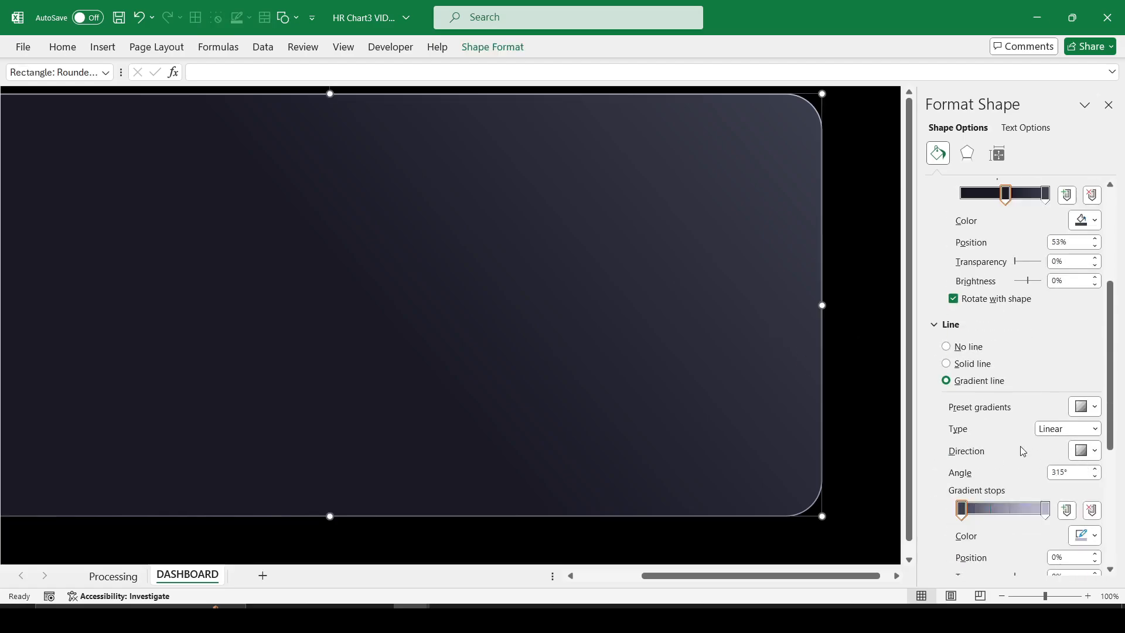
{"action": "scroll", "coordinate": [1023, 450], "scroll_direction": "down", "scroll_amount": 2}
{"action": "left_click", "coordinate": [1095, 551]}
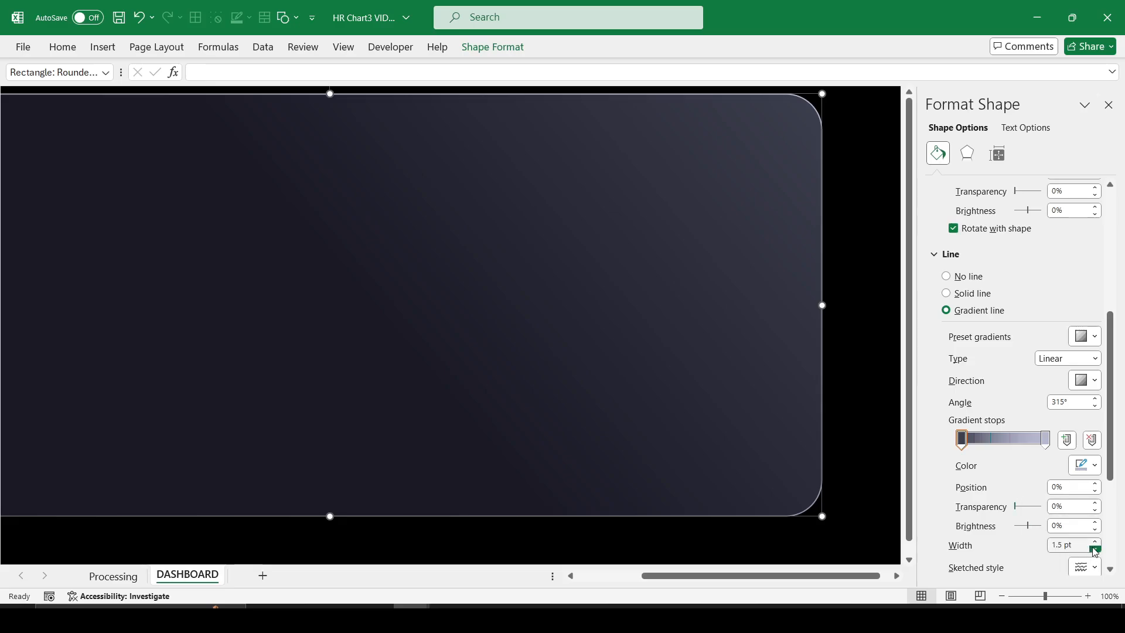
{"action": "left_click", "coordinate": [1096, 551]}
{"action": "left_click", "coordinate": [1096, 551]}
{"action": "left_click", "coordinate": [1095, 551]}
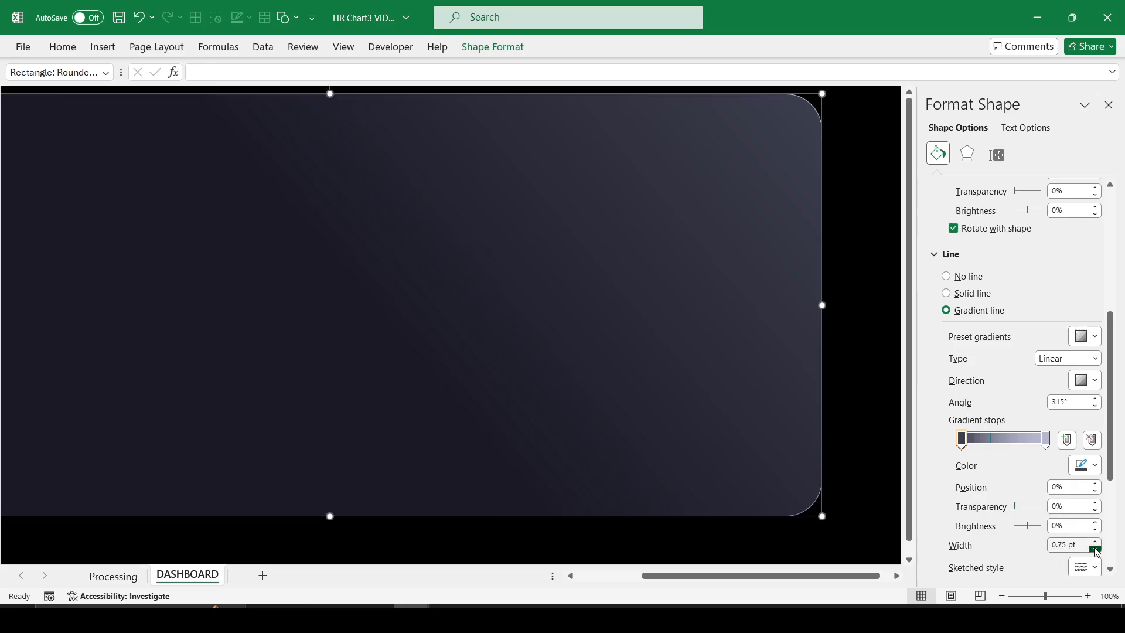
{"action": "left_click", "coordinate": [854, 355]}
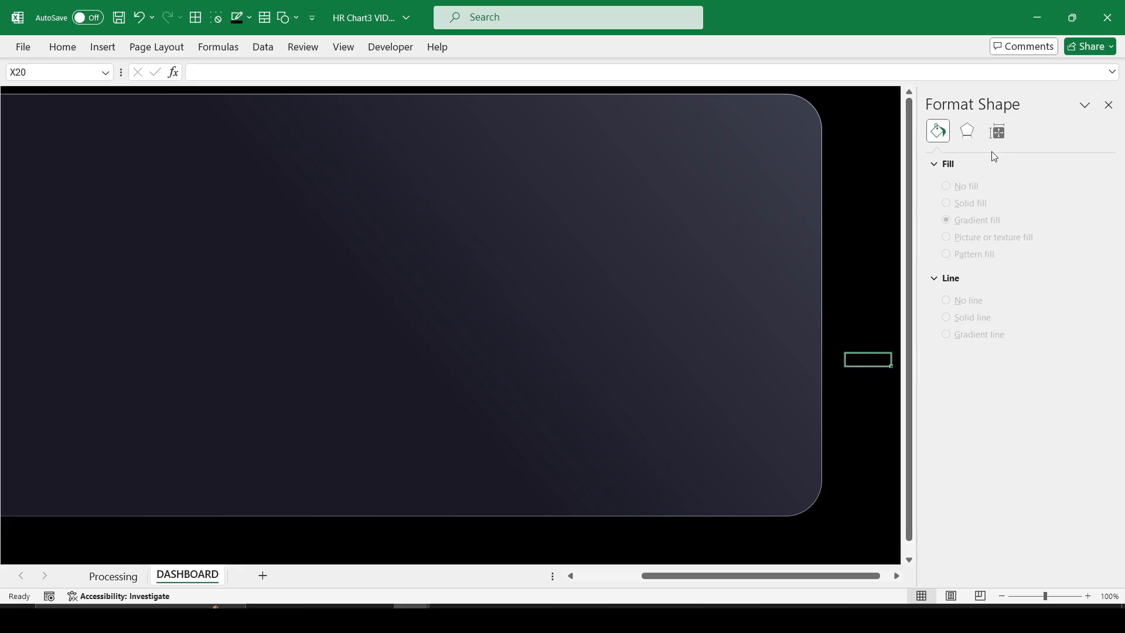
- Try an angle of 260° for the rectangle's outline gradient
{"action": "left_click", "coordinate": [788, 202]}
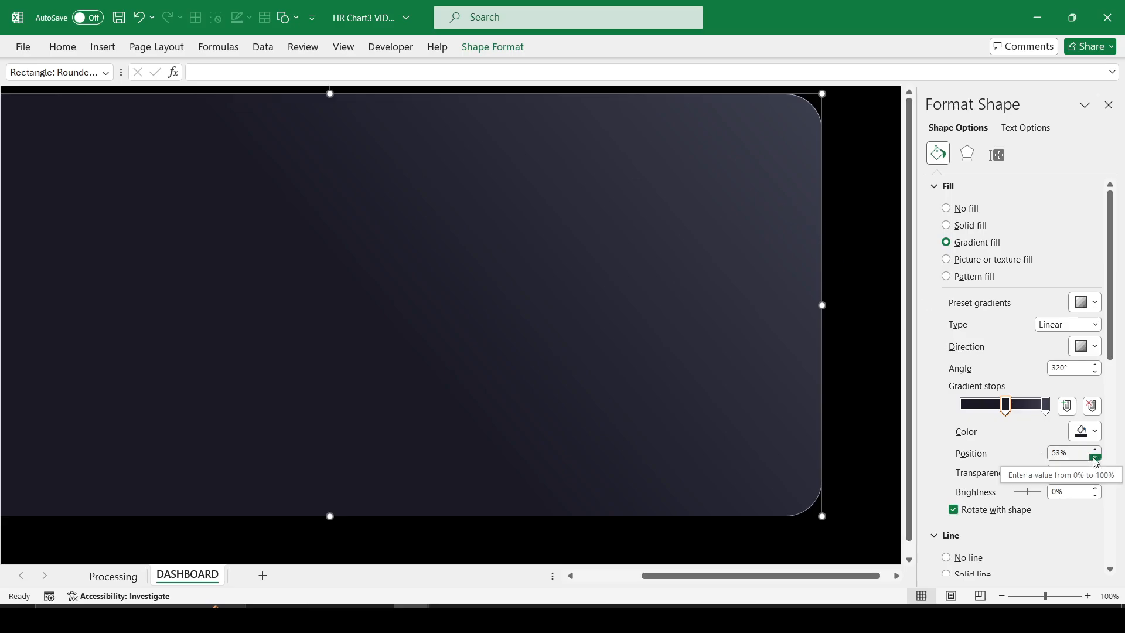
{"action": "scroll", "coordinate": [1079, 445], "scroll_direction": "down", "scroll_amount": 5}
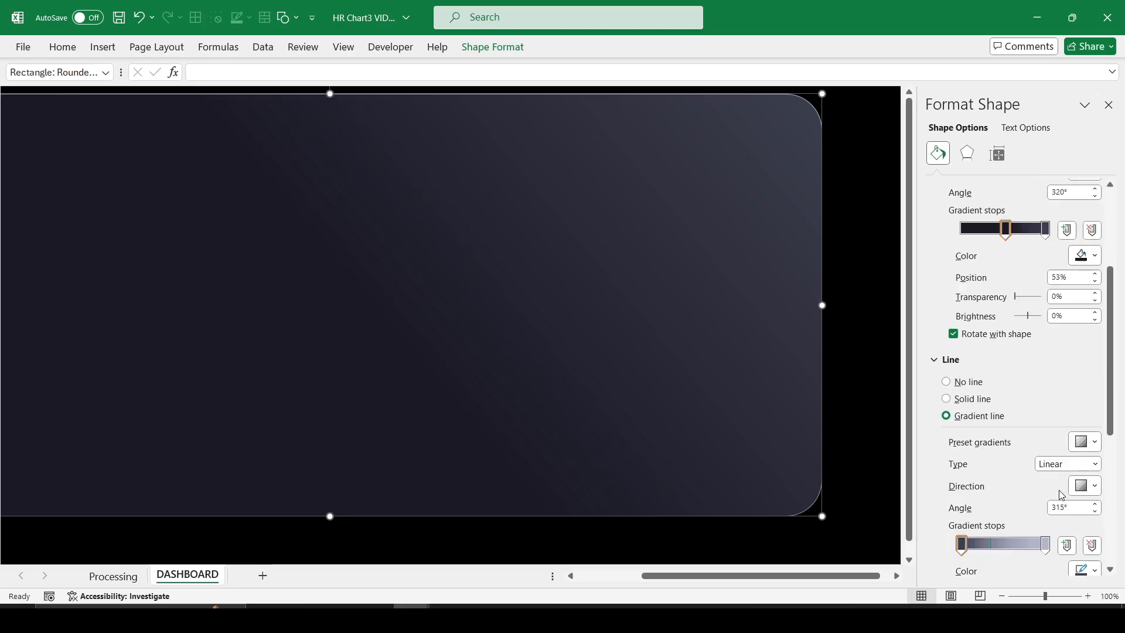
{"action": "left_click", "coordinate": [1096, 512]}
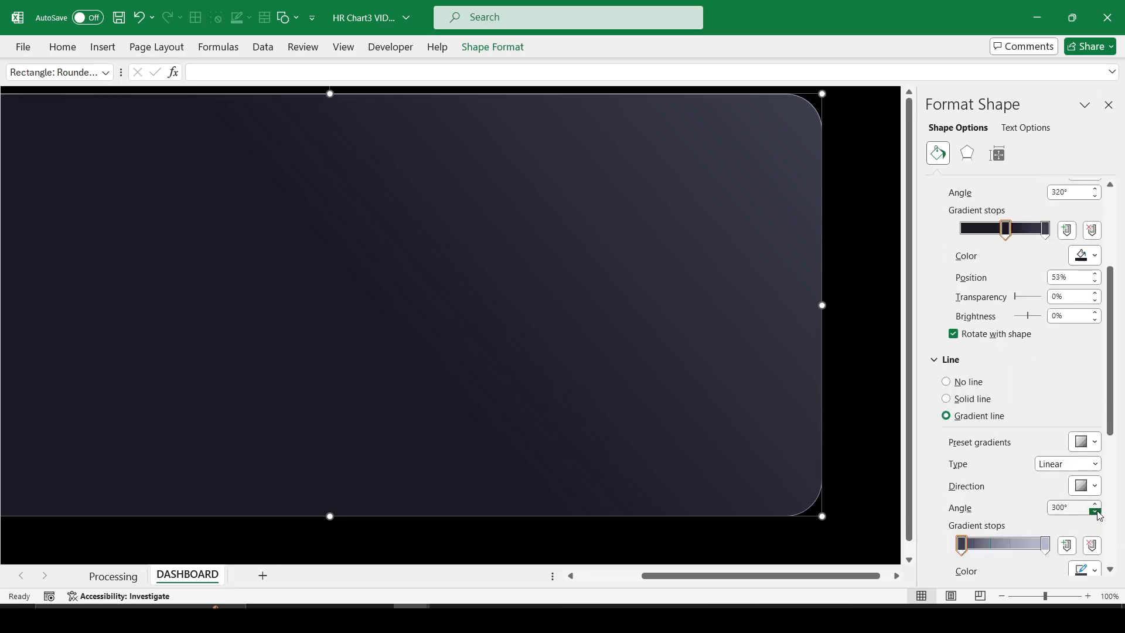
{"action": "left_click", "coordinate": [873, 391]}
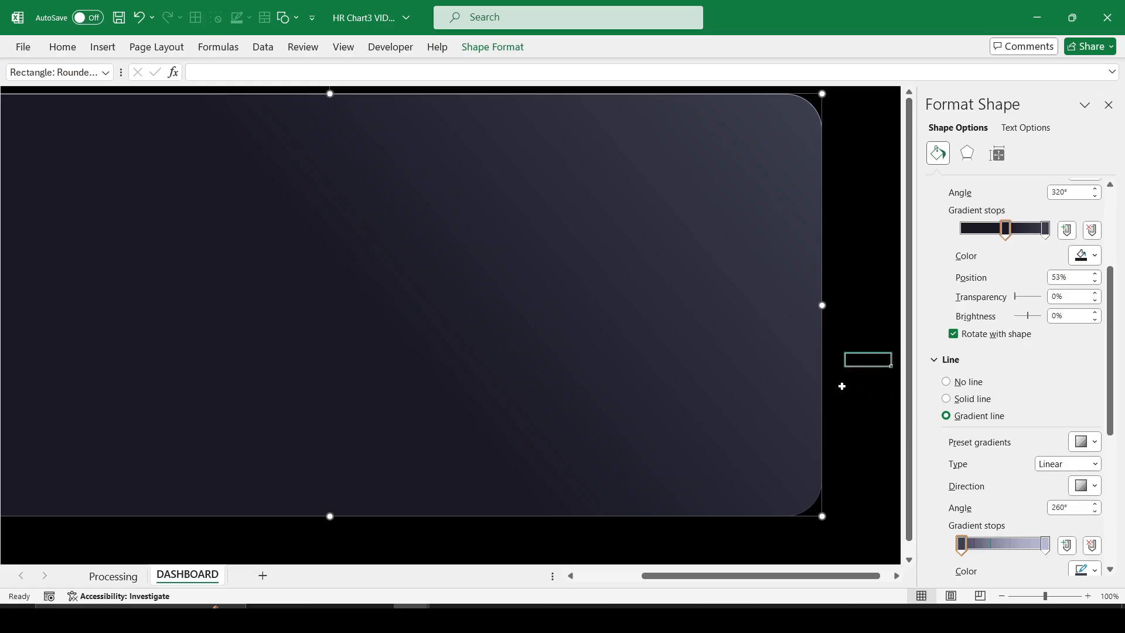
- Set the angle of the rectangle's outline gradient to 290° and close the formatting pane
{"action": "left_click", "coordinate": [721, 354]}
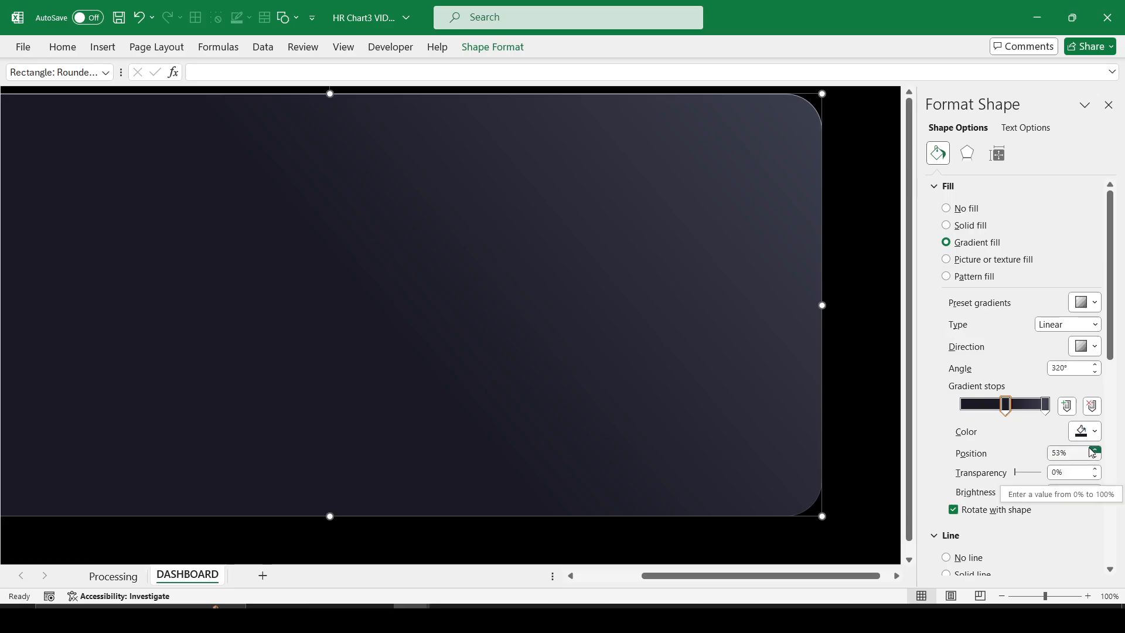
{"action": "scroll", "coordinate": [1089, 519], "scroll_direction": "down", "scroll_amount": 3}
{"action": "scroll", "coordinate": [1094, 531], "scroll_direction": "down", "scroll_amount": 2}
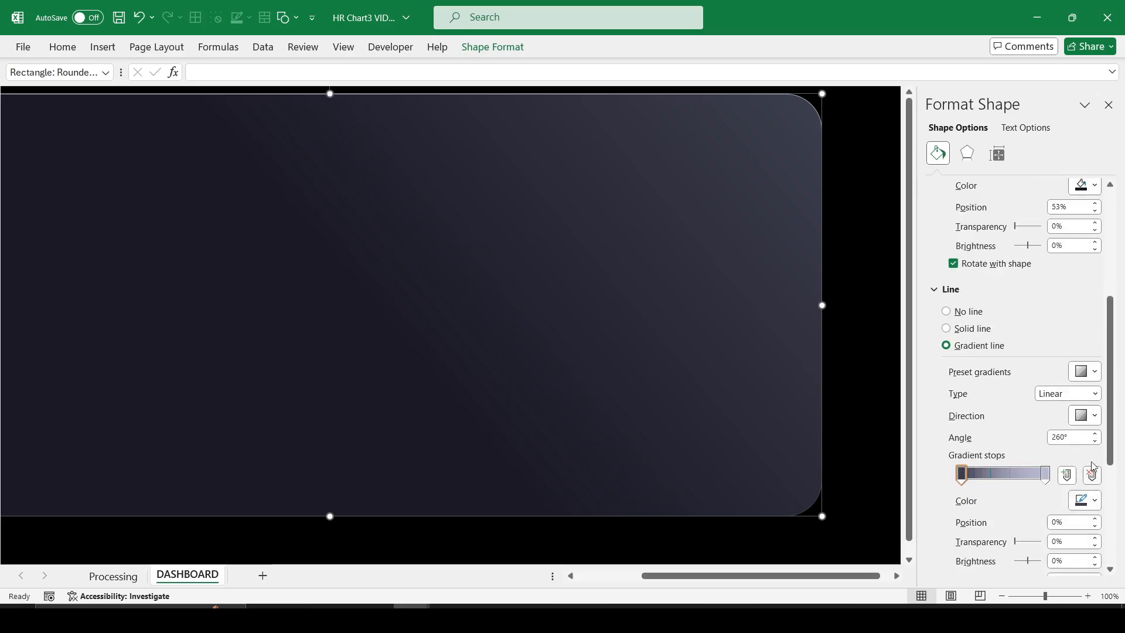
{"action": "left_click", "coordinate": [1094, 435]}
{"action": "left_click", "coordinate": [1095, 435]}
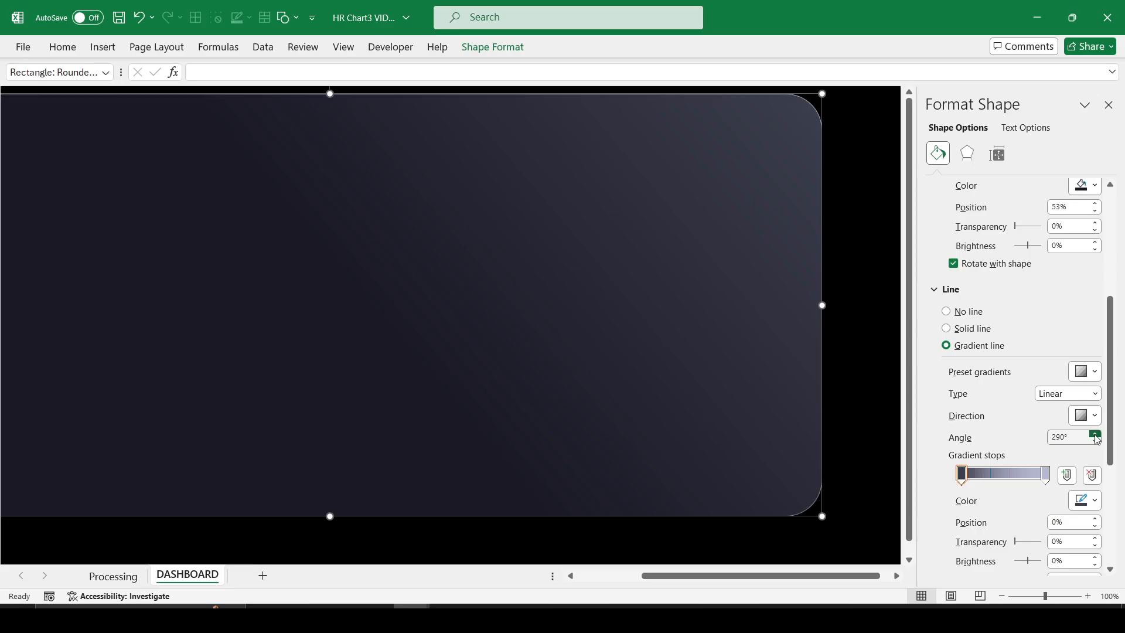
{"action": "left_click", "coordinate": [863, 384]}
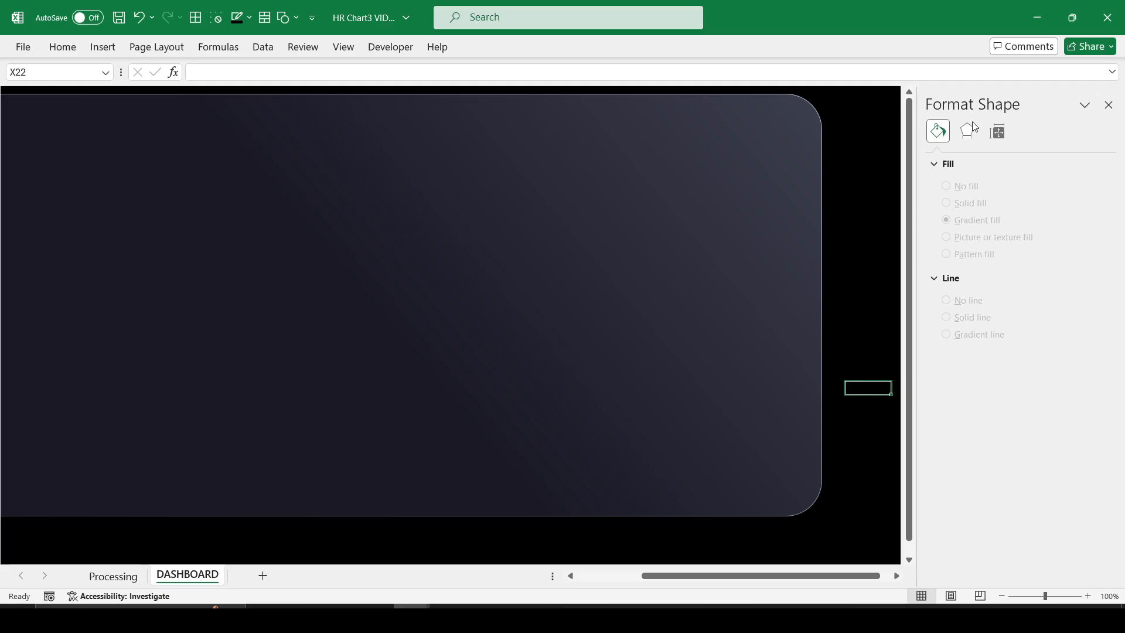
{"action": "left_click", "coordinate": [1108, 105]}
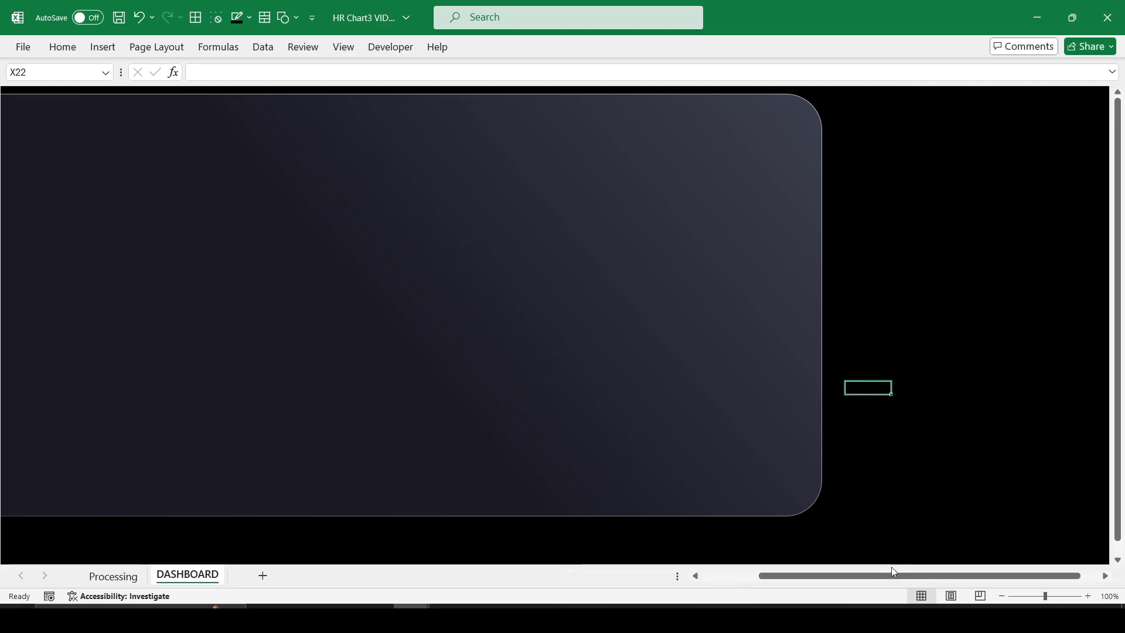
{"action": "left_click_drag", "start_coordinate": [891, 576], "coordinate": [832, 576]}
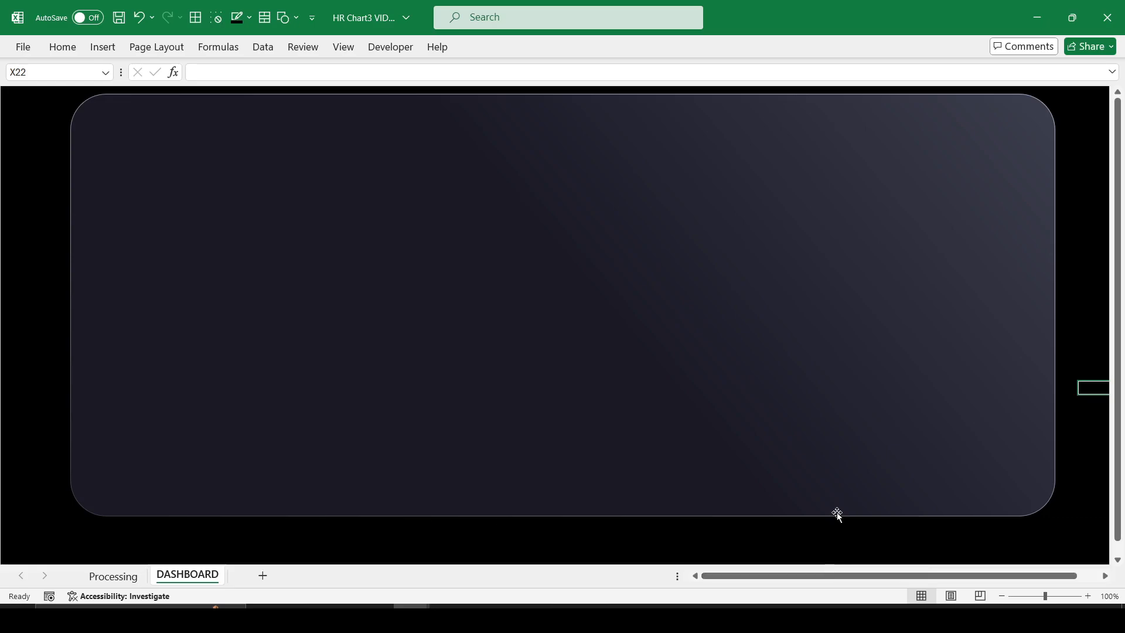
{"action": "left_click", "coordinate": [919, 548]}
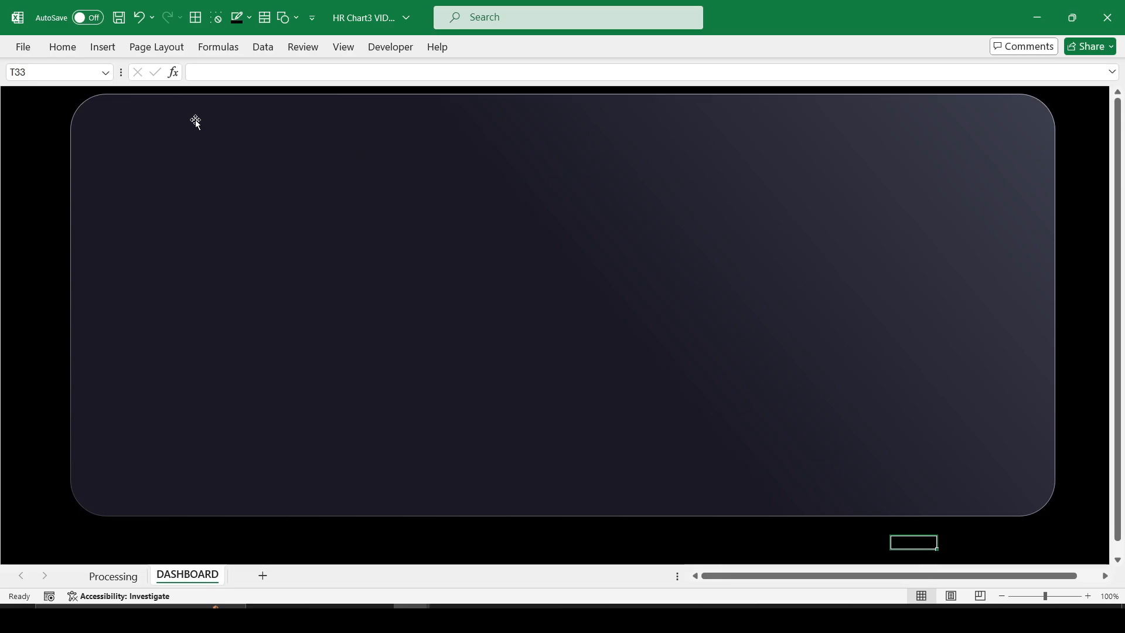
- Move the doughnut chart from the Processing sheet to the DASHBOARD sheet and place it on the left half of the dark panel
{"action": "left_click", "coordinate": [123, 578]}
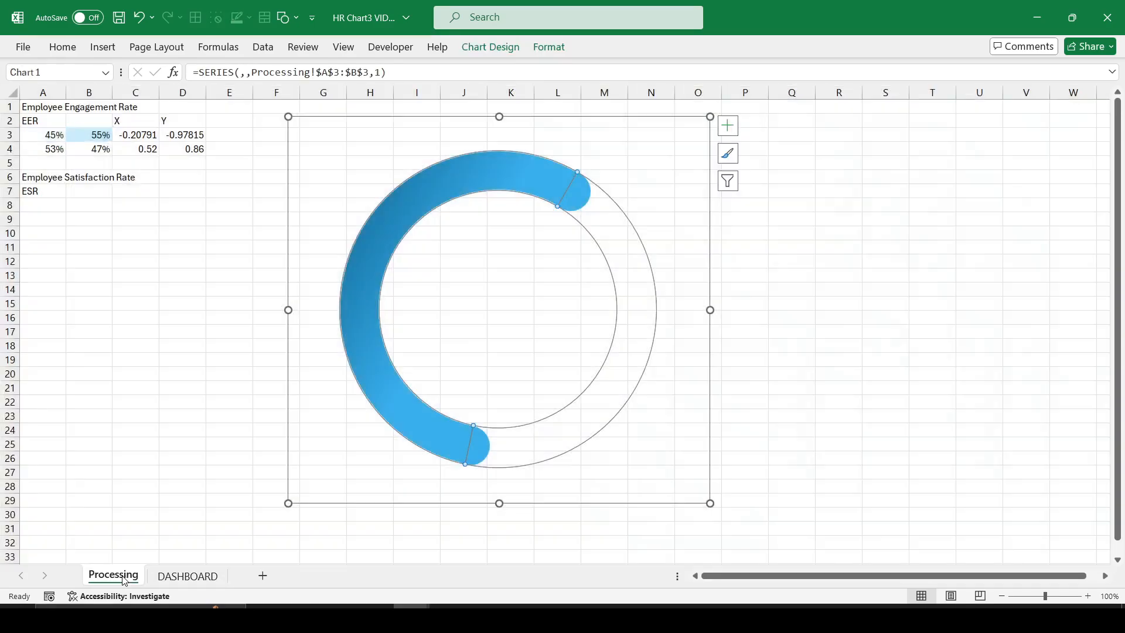
{"action": "right_click", "coordinate": [447, 121]}
{"action": "right_click", "coordinate": [387, 120]}
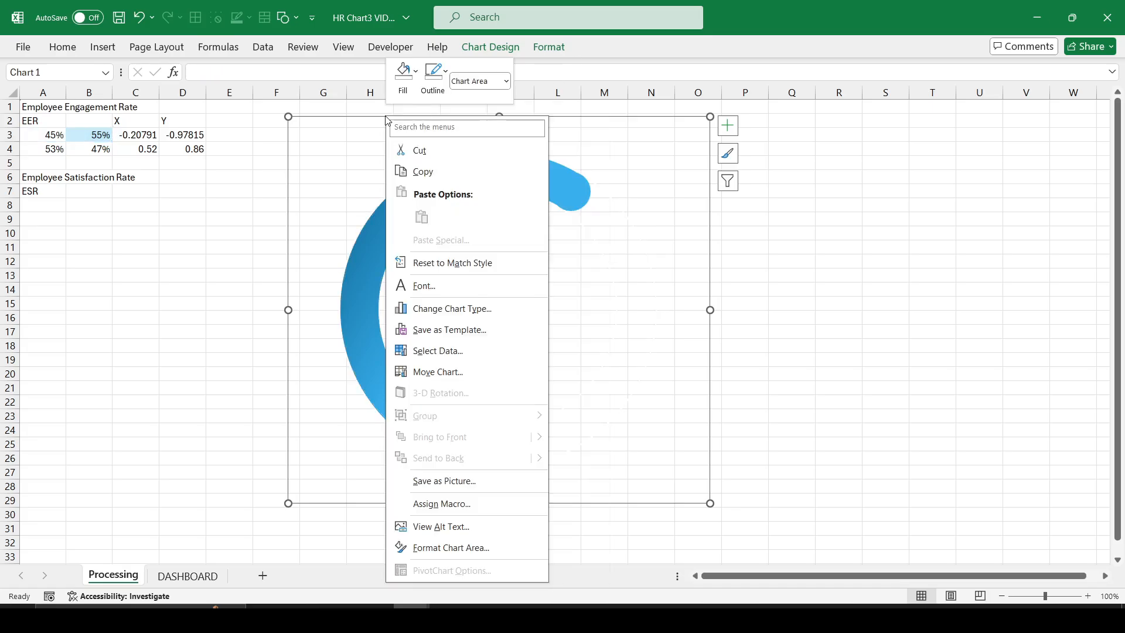
{"action": "left_click", "coordinate": [412, 151]}
{"action": "left_click", "coordinate": [189, 578]}
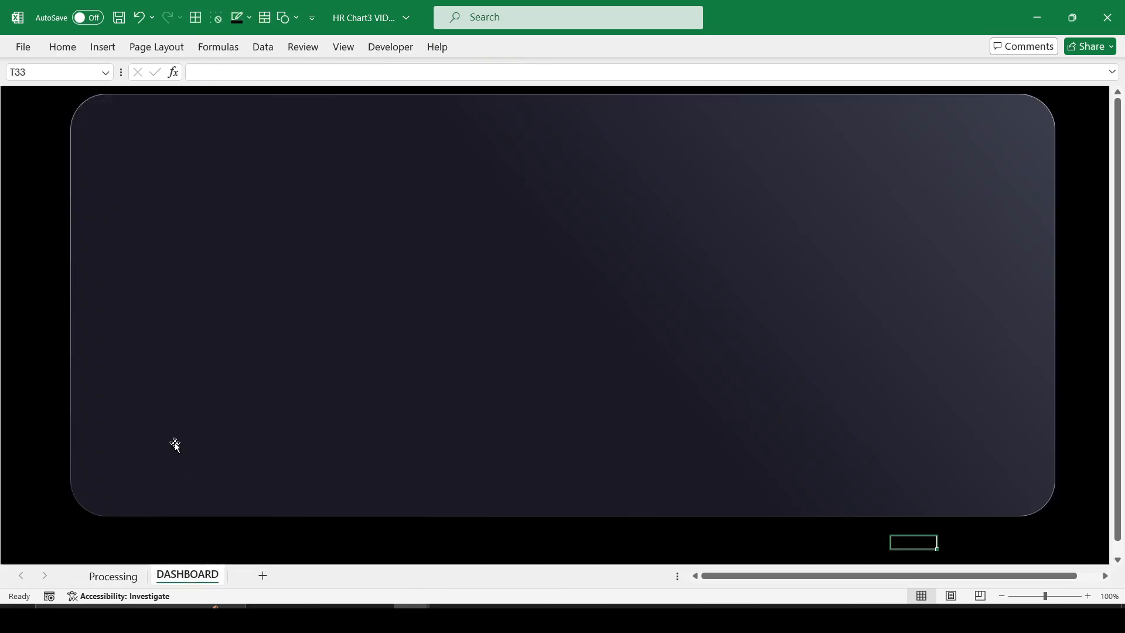
{"action": "key", "text": "ctrl+v"}
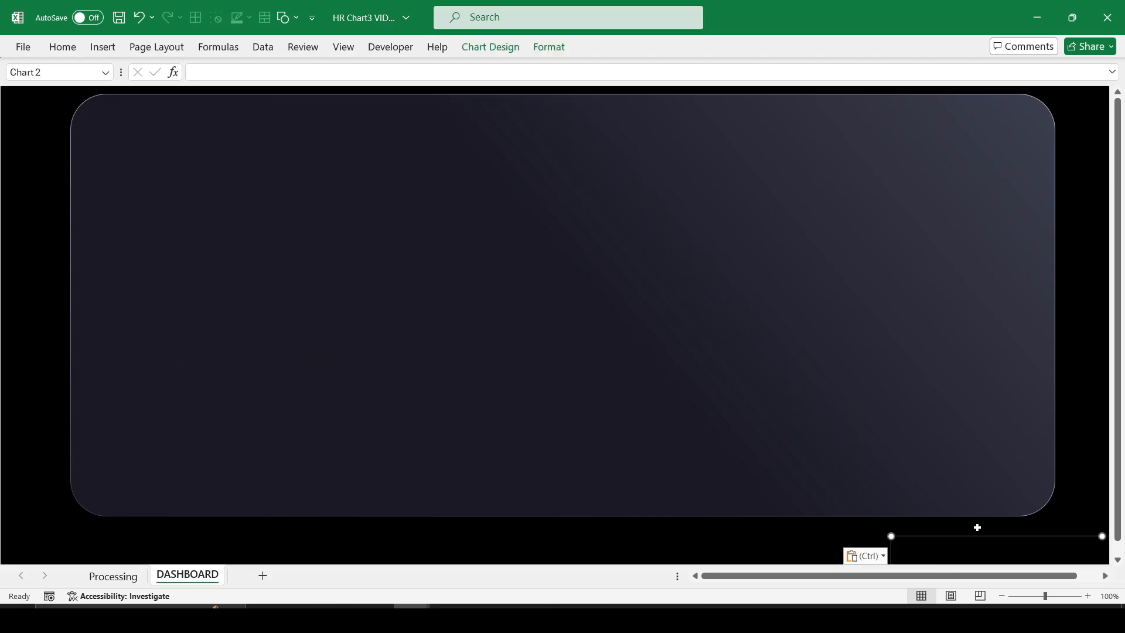
{"action": "left_click_drag", "start_coordinate": [977, 535], "coordinate": [214, 113]}
- Remove the border line from the doughnut data series of the chart on the dashboard
{"action": "left_click", "coordinate": [357, 160]}
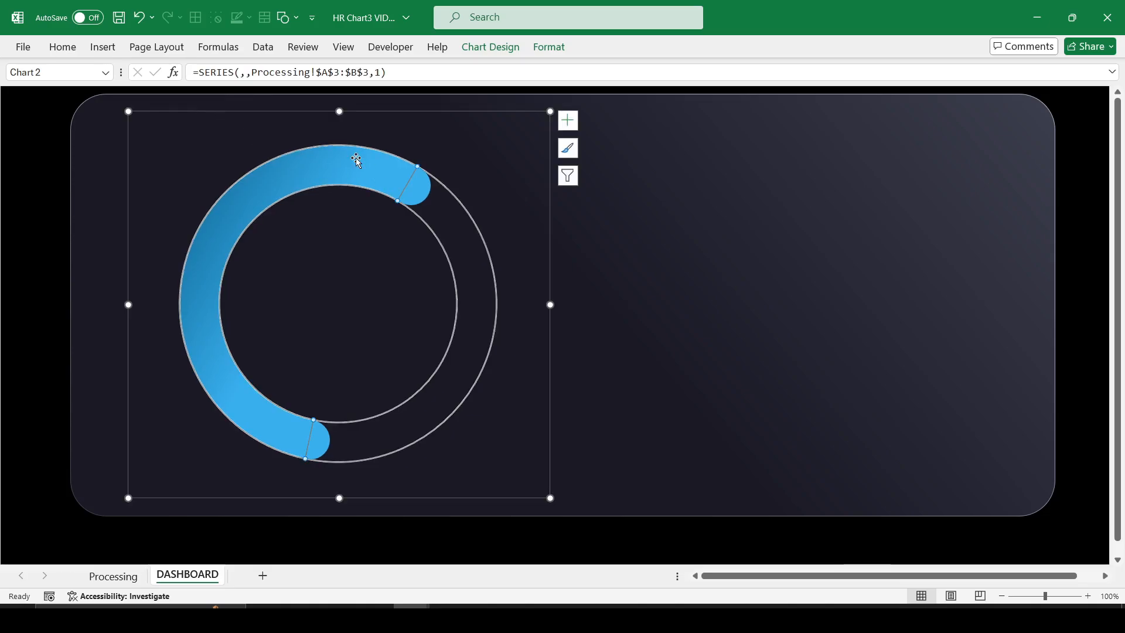
{"action": "right_click", "coordinate": [356, 159]}
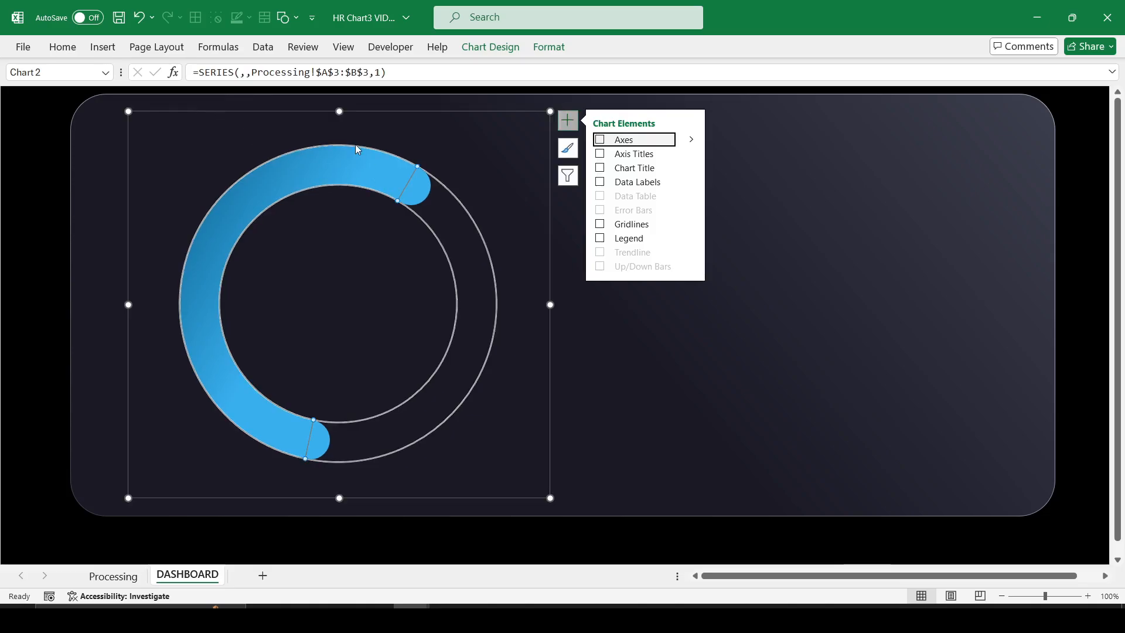
{"action": "right_click", "coordinate": [354, 136]}
{"action": "right_click", "coordinate": [317, 151]}
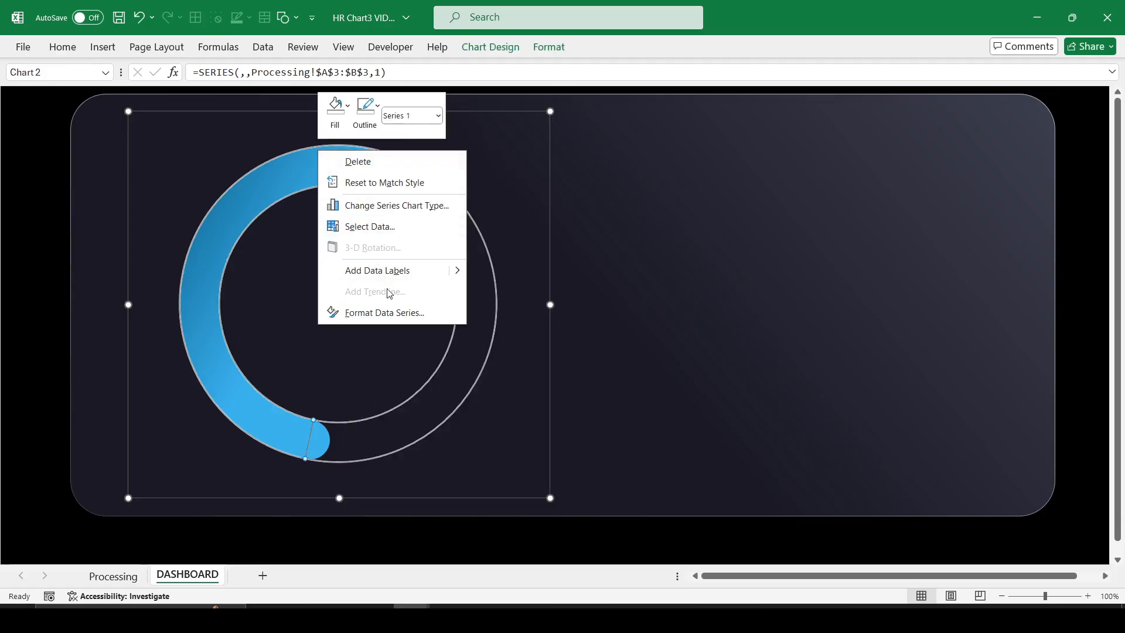
{"action": "left_click", "coordinate": [389, 313]}
{"action": "left_click", "coordinate": [938, 152]}
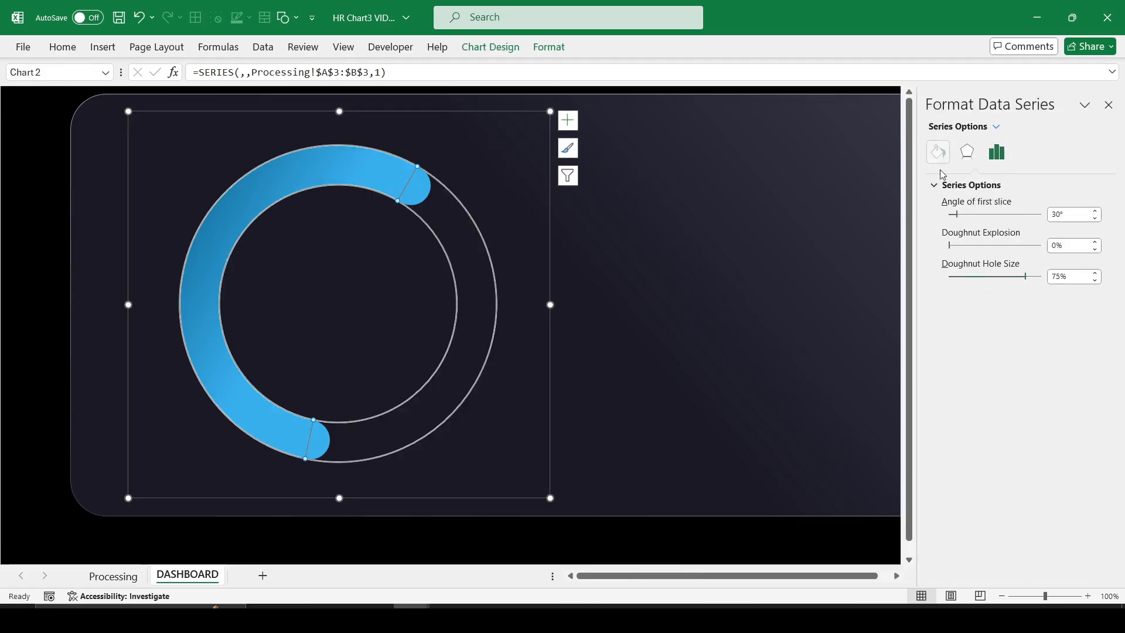
{"action": "left_click", "coordinate": [974, 388]}
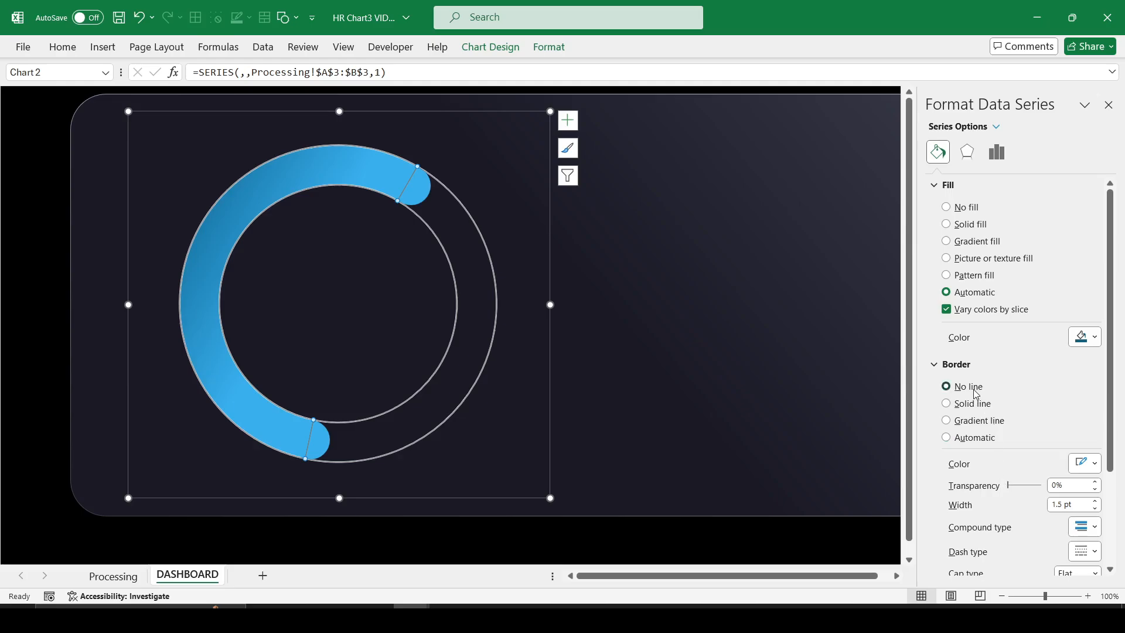
{"action": "left_click", "coordinate": [739, 546]}
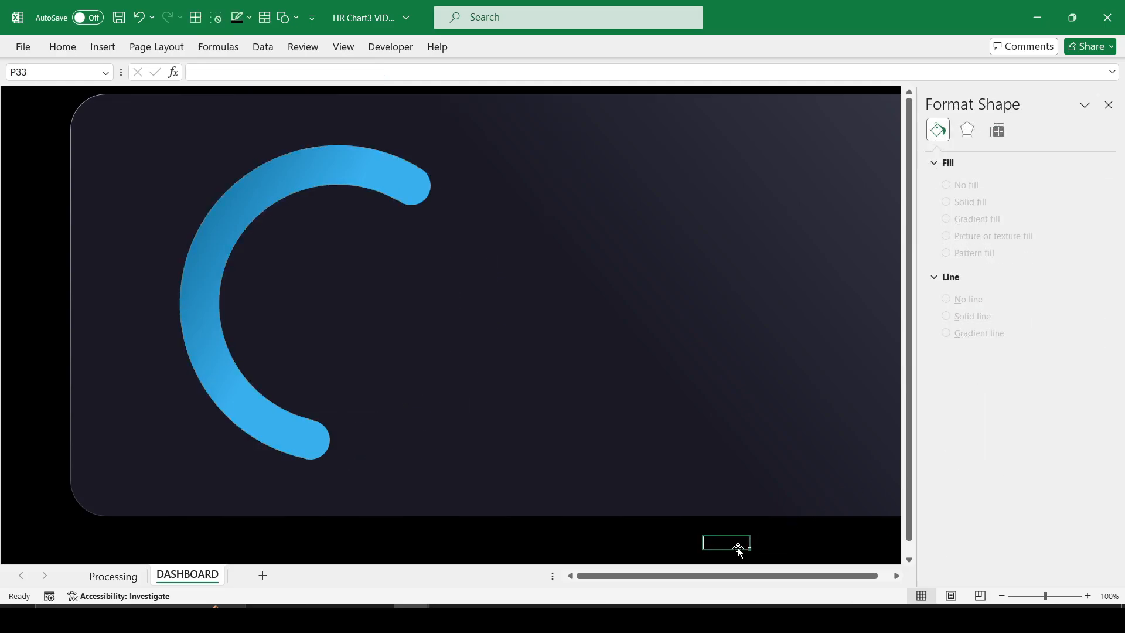
- Draw a circle about 4.51" in diameter over the doughnut chart and align it with the ring's outer edge
{"action": "left_click", "coordinate": [101, 47]}
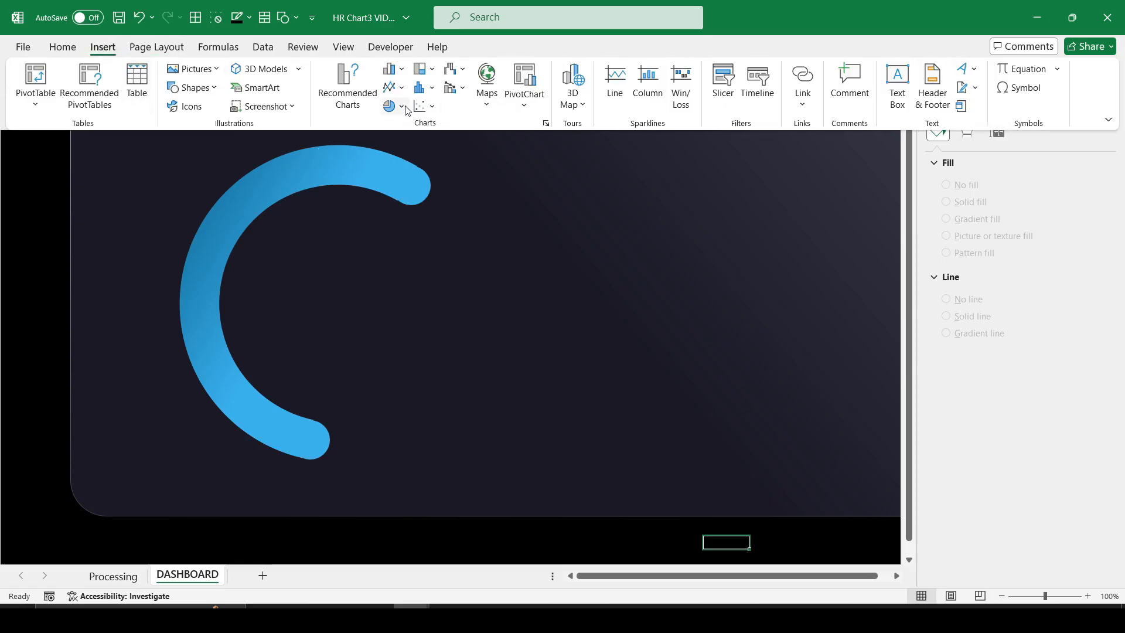
{"action": "left_click", "coordinate": [192, 87]}
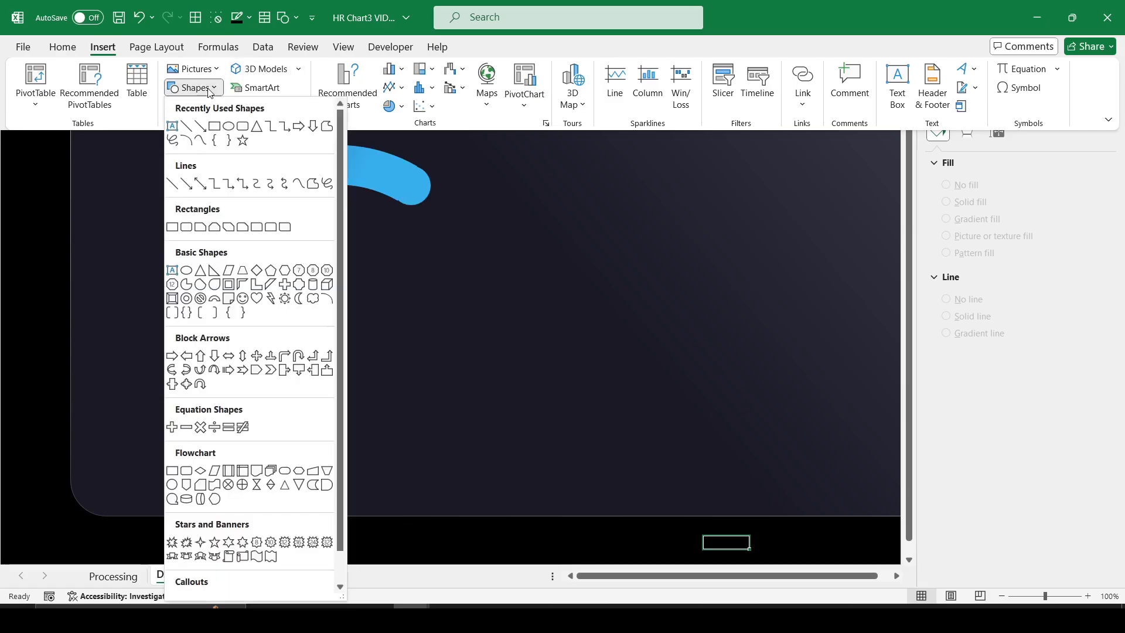
{"action": "left_click", "coordinate": [229, 126]}
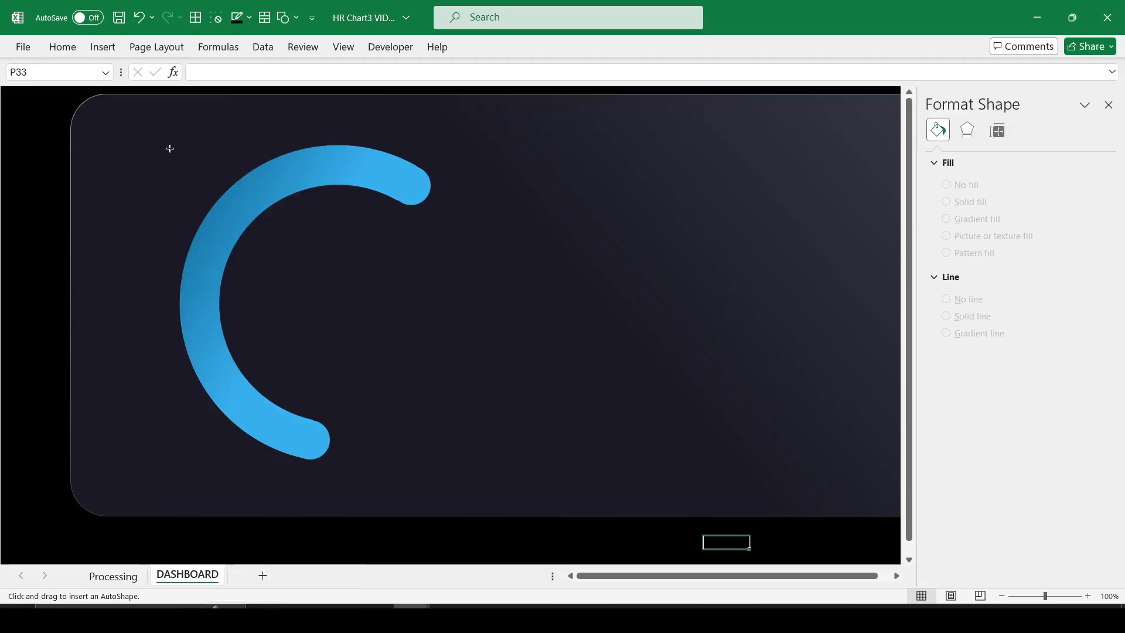
{"action": "left_click_drag", "start_coordinate": [162, 143], "coordinate": [477, 460]}
{"action": "left_click_drag", "start_coordinate": [357, 314], "coordinate": [365, 315]}
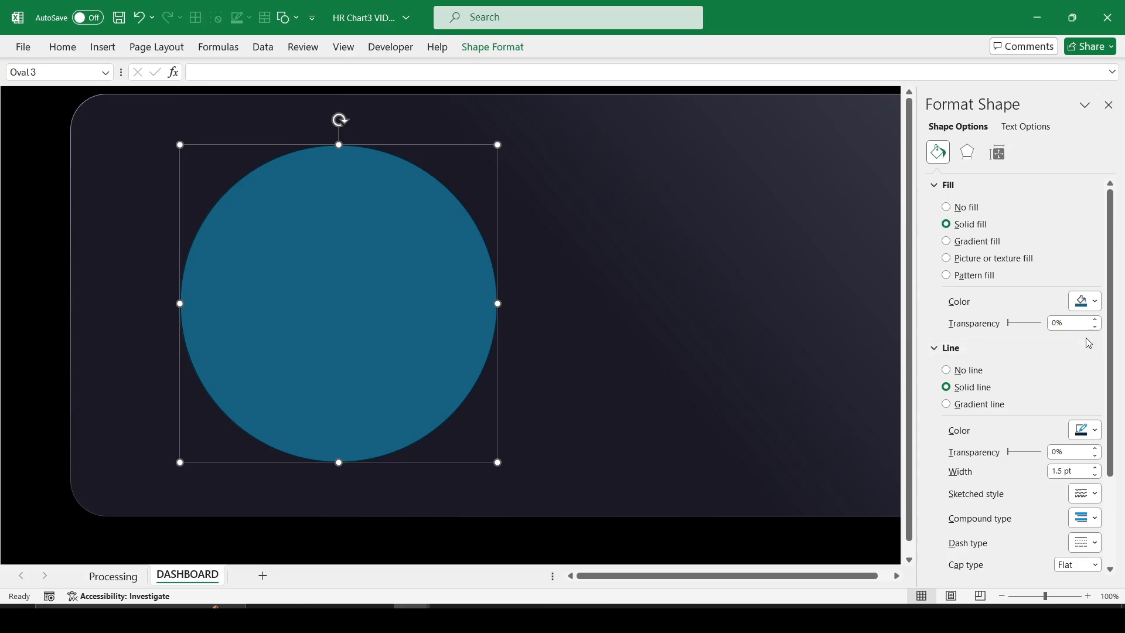
- Fill the circle with the custom colour #292B37 and remove its outline
{"action": "left_click", "coordinate": [1096, 301]}
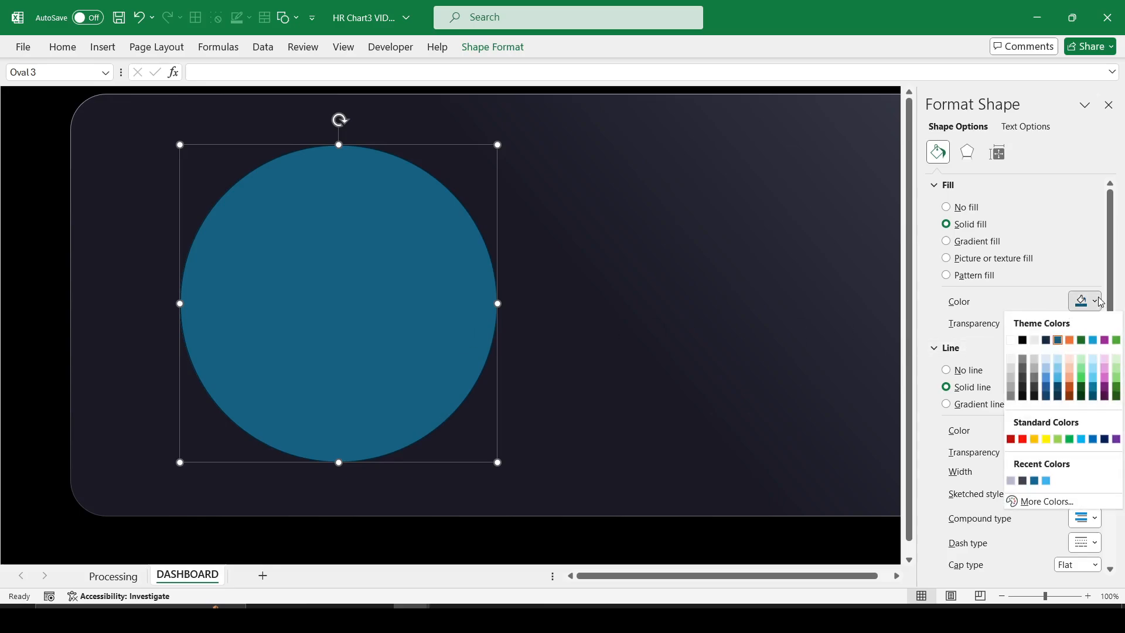
{"action": "left_click", "coordinate": [1047, 502]}
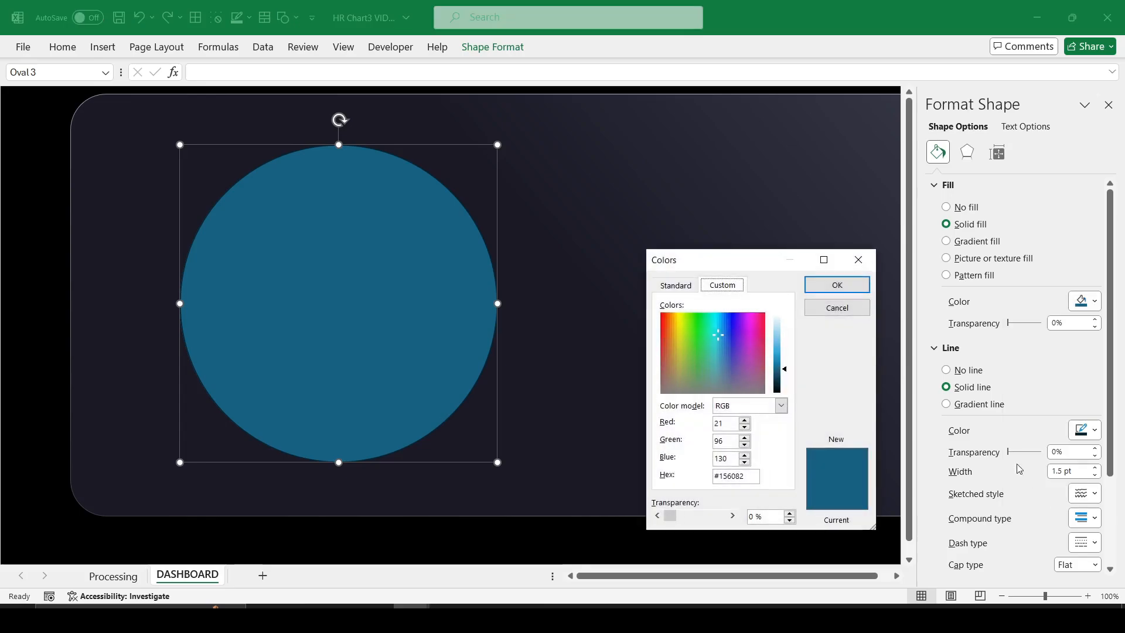
{"action": "double_click", "coordinate": [723, 476]}
{"action": "type", "text": "292"}
{"action": "type", "text": "B37"}
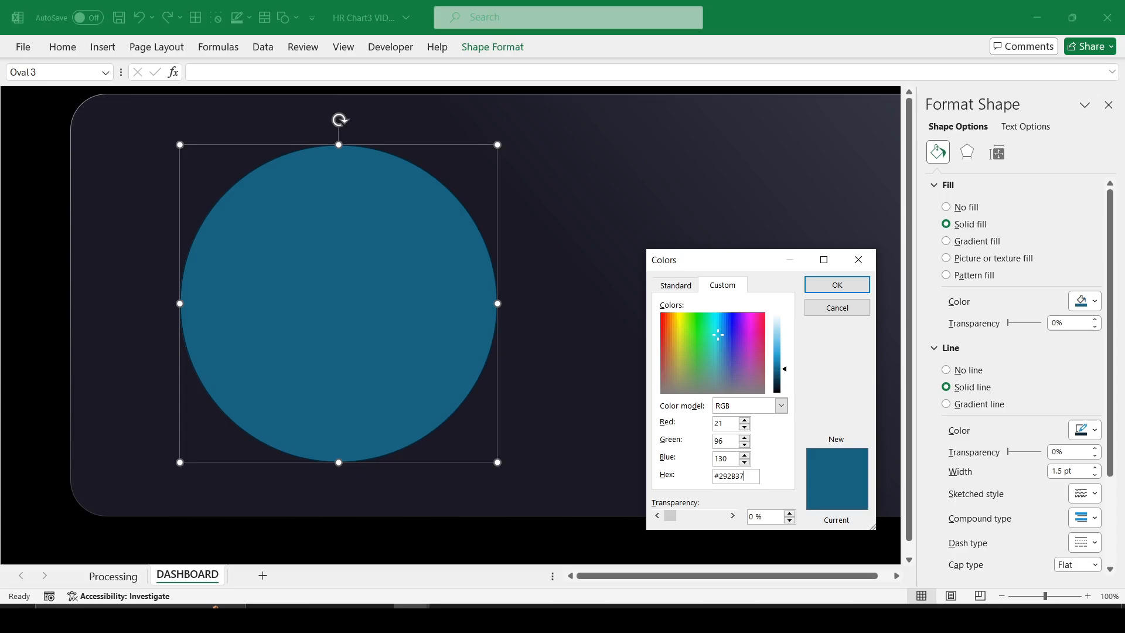
{"action": "key", "text": "Return"}
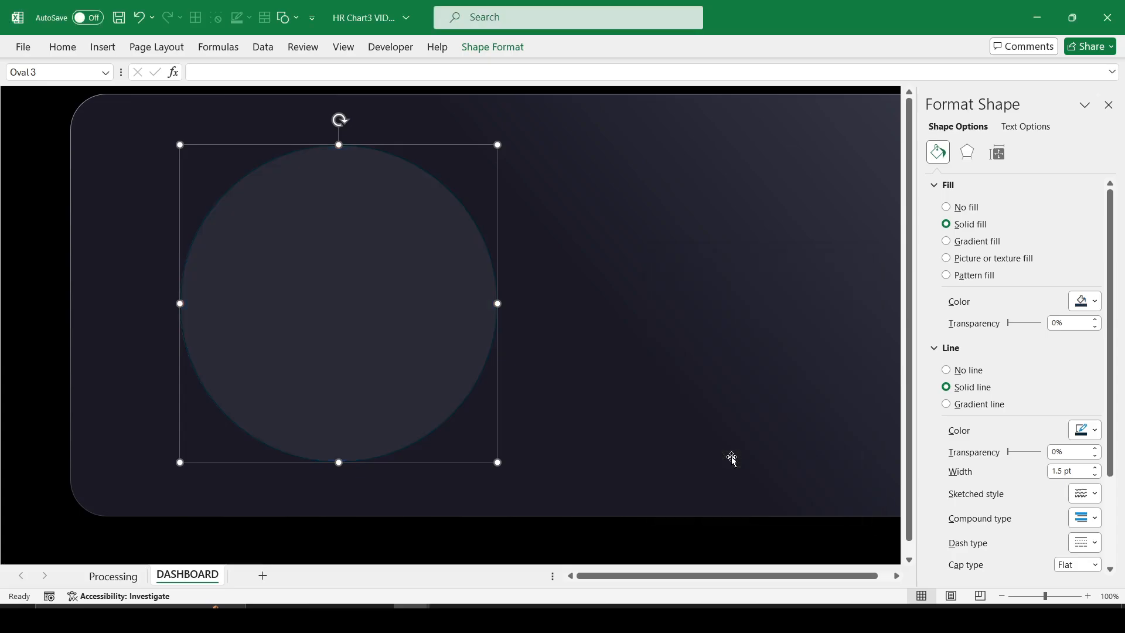
{"action": "left_click", "coordinate": [958, 372]}
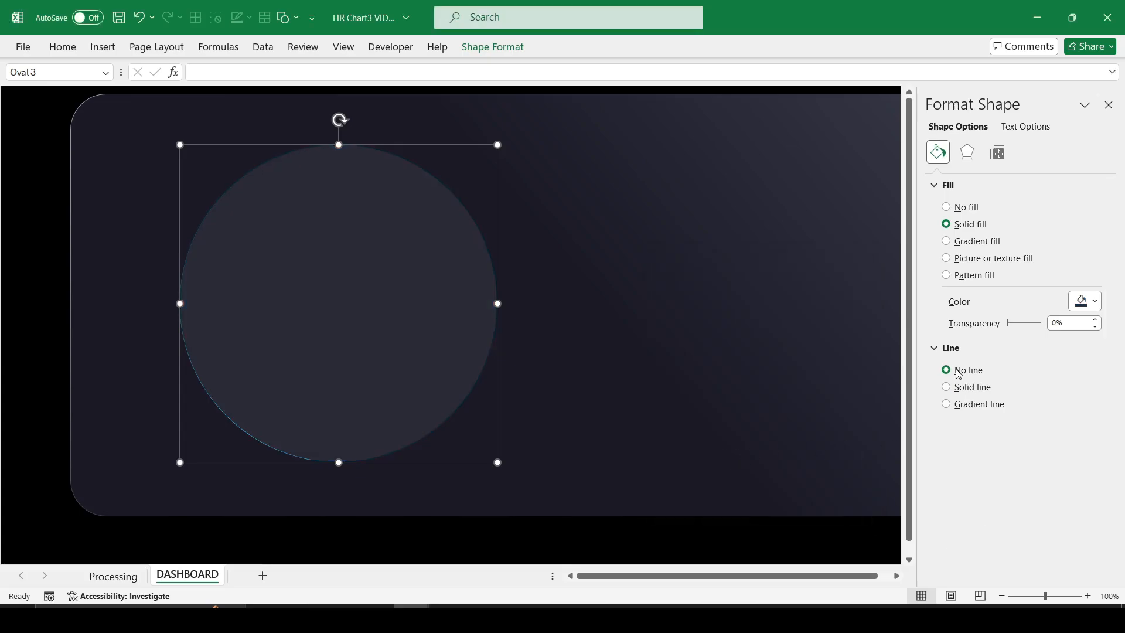
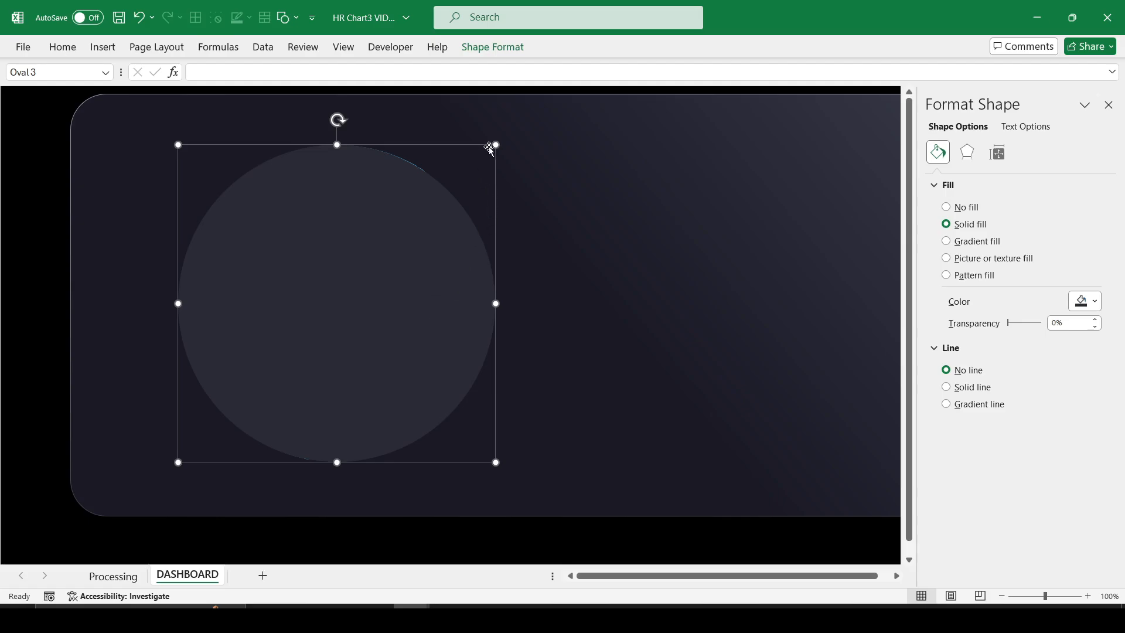
- Enlarge the circle slightly to about 4.55" in diameter so that it extends just past the doughnut ring
{"action": "left_click", "coordinate": [509, 50]}
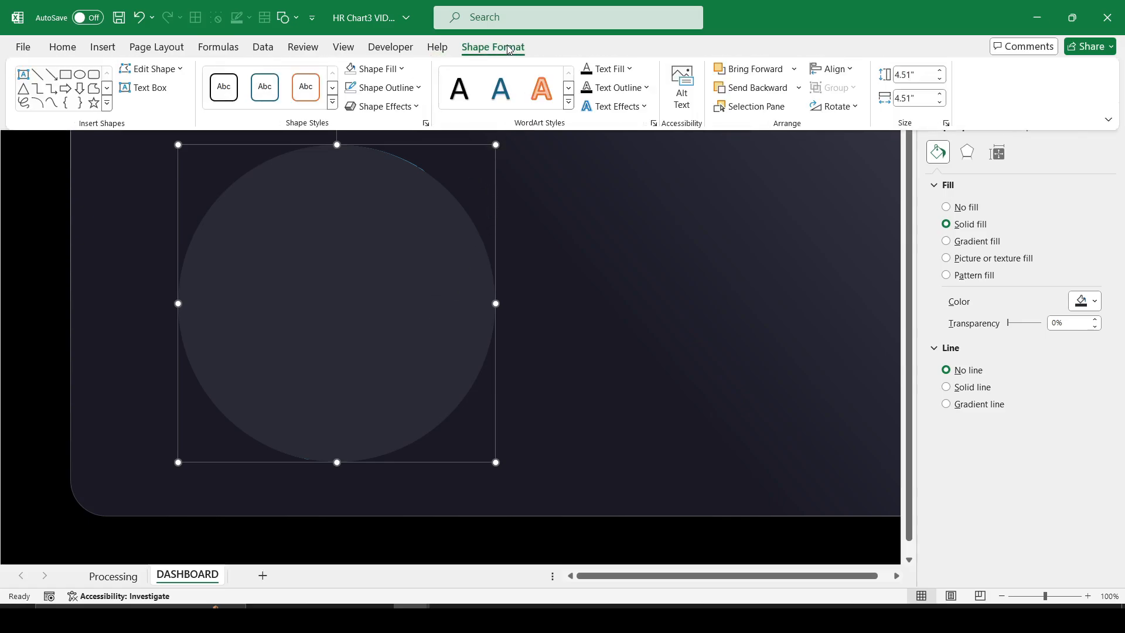
{"action": "left_click", "coordinate": [510, 50]}
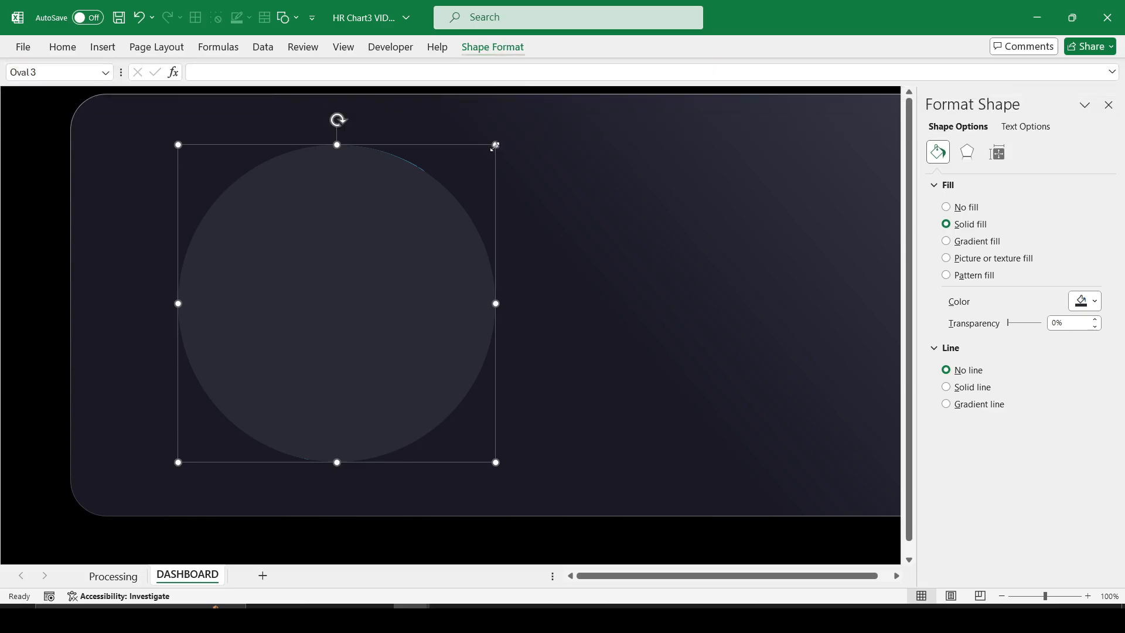
{"action": "left_click_drag", "start_coordinate": [496, 144], "coordinate": [498, 144]}
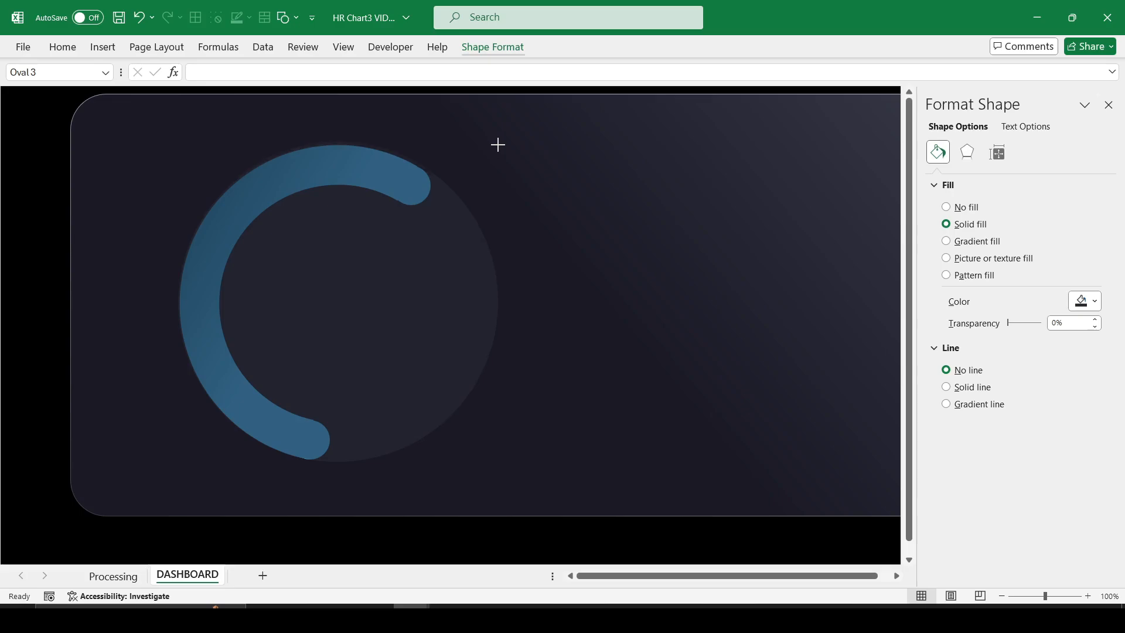
{"action": "left_click_drag", "start_coordinate": [498, 144], "coordinate": [499, 143]}
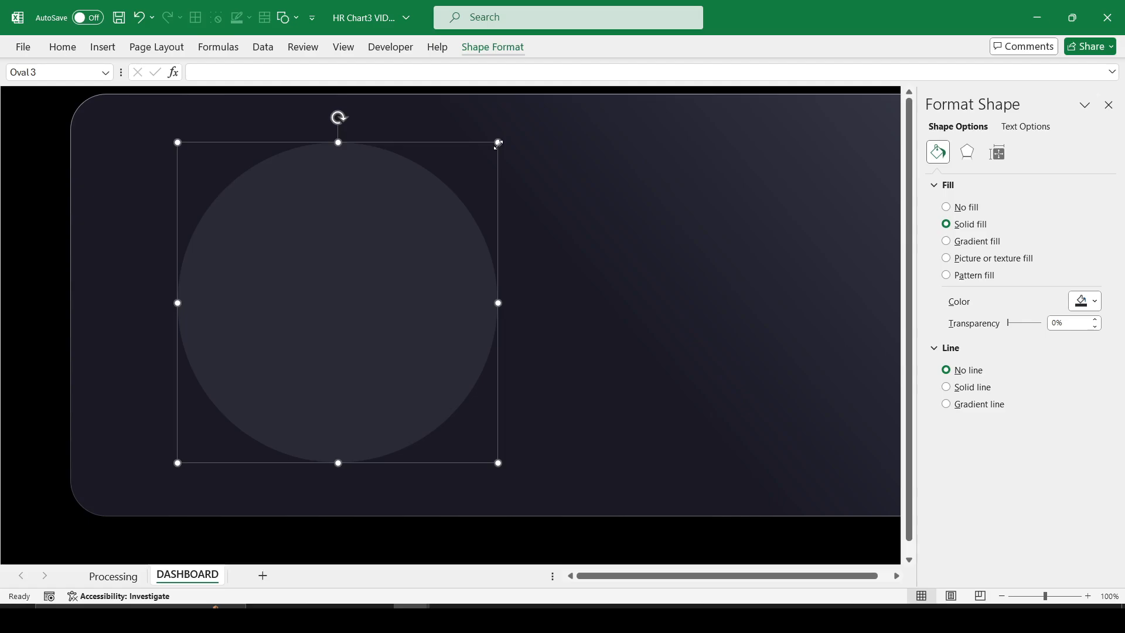
- Show the list of the dashboard's objects in the Selection Pane and keep the circle selected
{"action": "left_click", "coordinate": [486, 46]}
{"action": "left_click", "coordinate": [750, 106]}
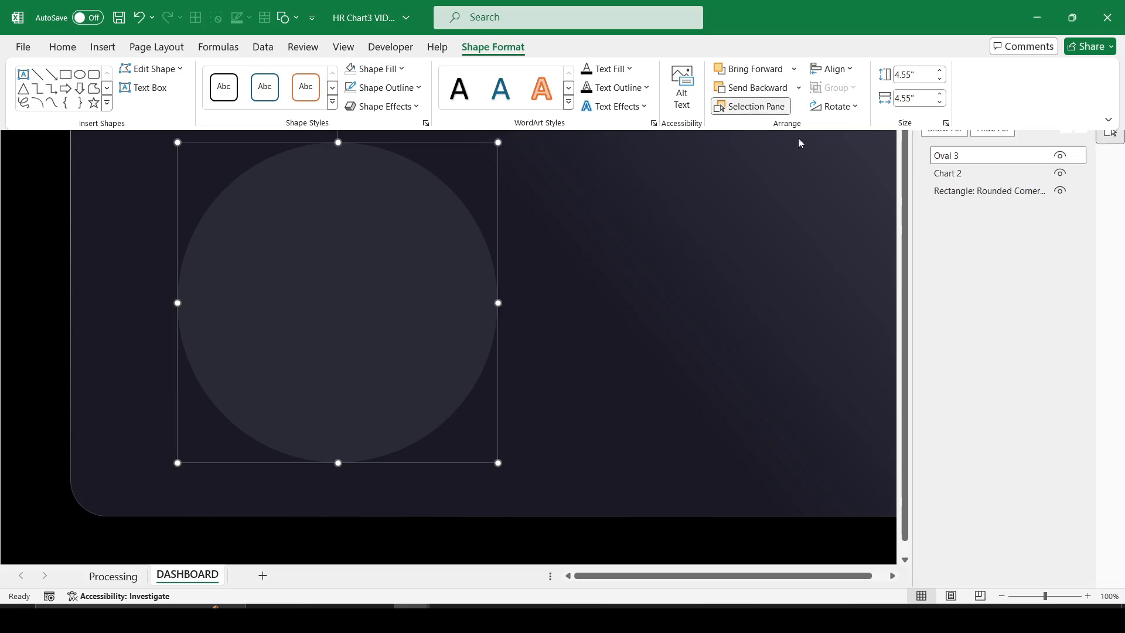
{"action": "left_click", "coordinate": [949, 159]}
{"action": "left_click", "coordinate": [949, 157]}
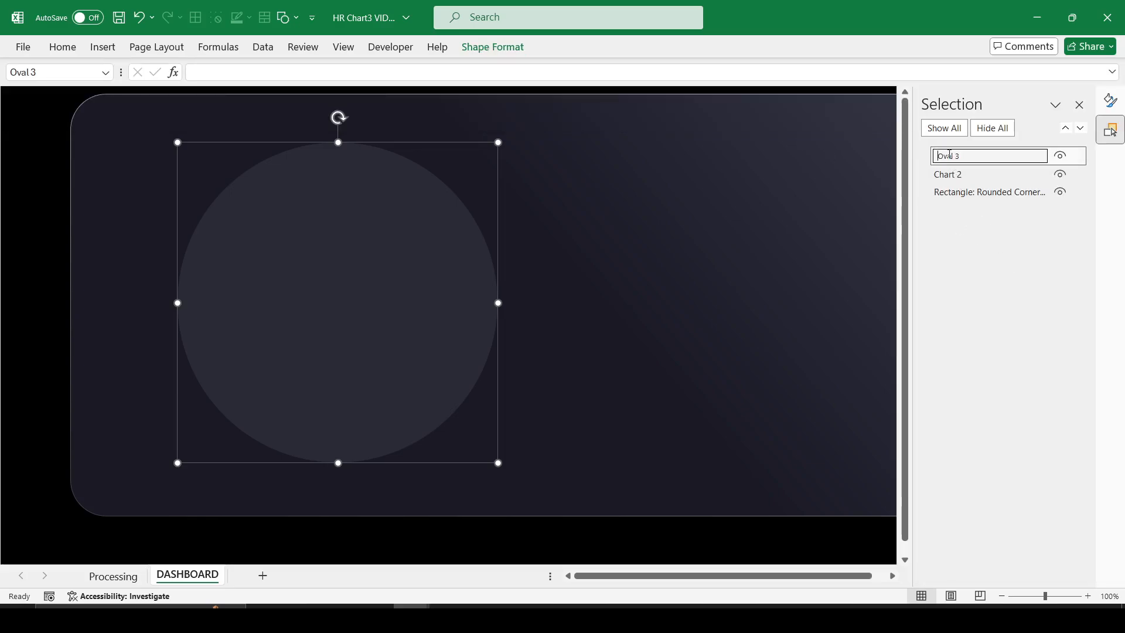
{"action": "left_click", "coordinate": [955, 175]}
{"action": "left_click", "coordinate": [950, 160]}
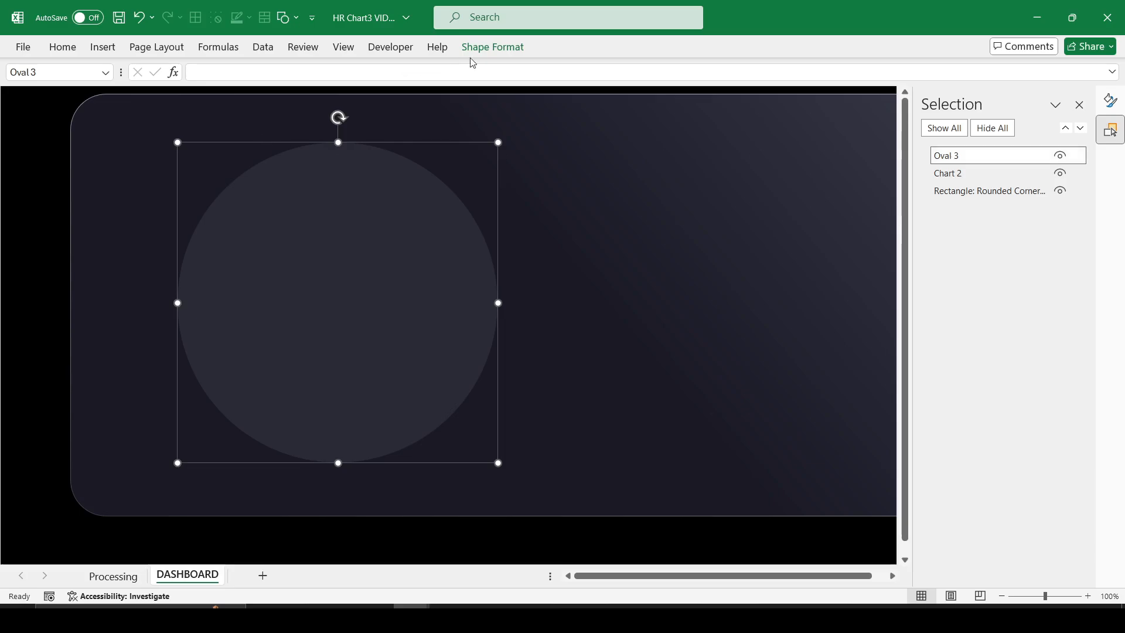
- Apply the centred inner shadow preset to the circle
{"action": "left_click", "coordinate": [493, 47]}
{"action": "left_click", "coordinate": [404, 109]}
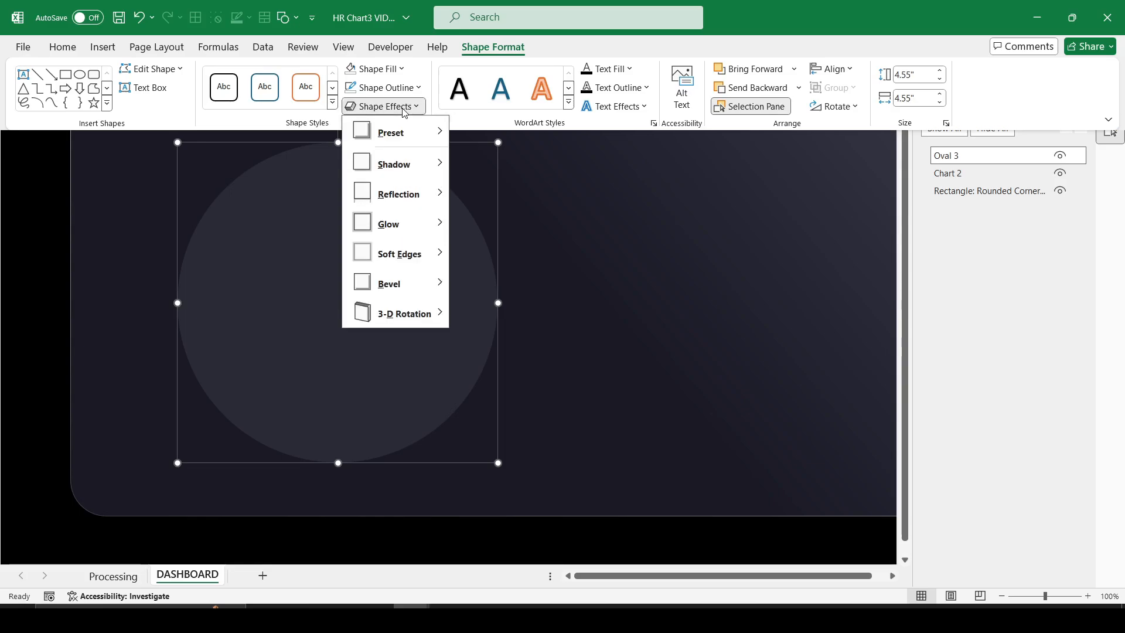
{"action": "mouse_move", "coordinate": [403, 174]}
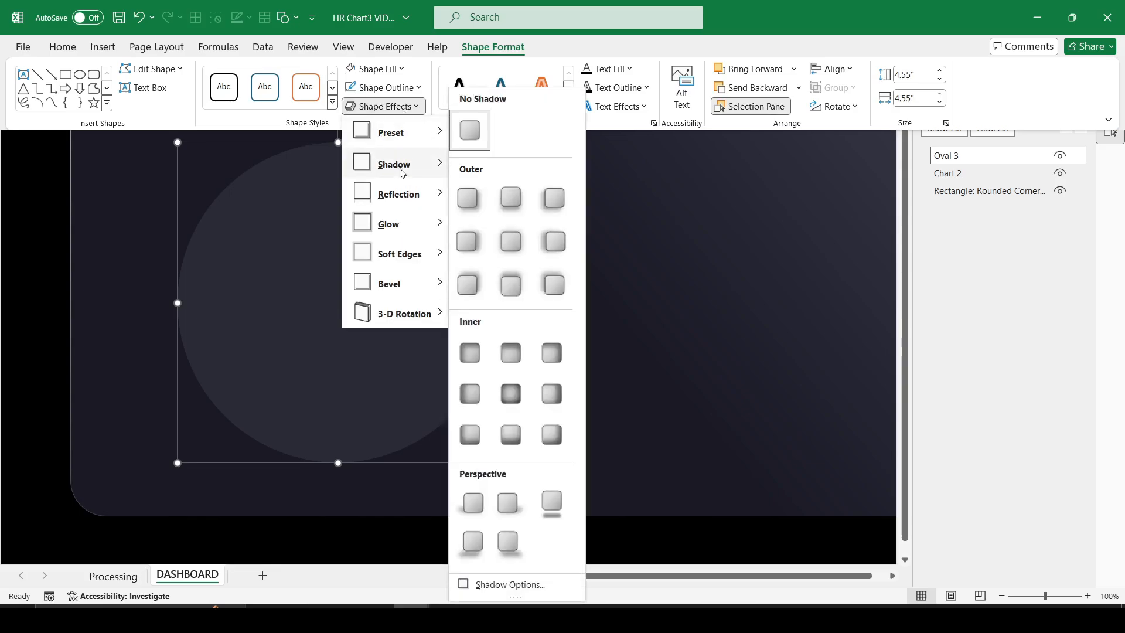
{"action": "left_click", "coordinate": [515, 393]}
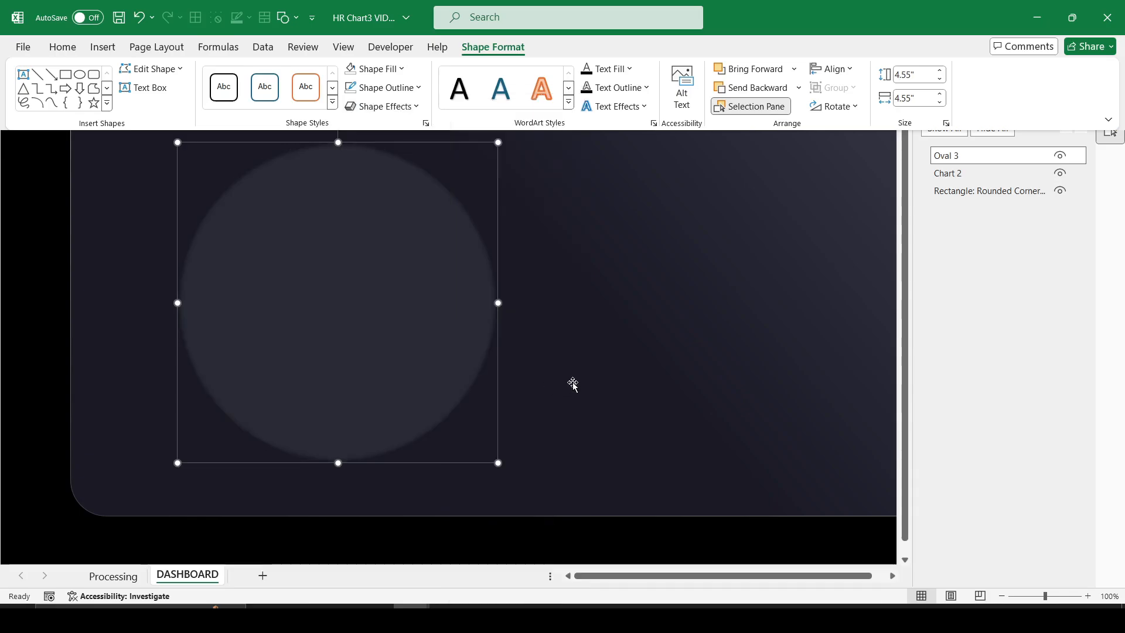
- Set the blur of the circle's inner shadow to 25 pt
{"action": "left_click", "coordinate": [1004, 242]}
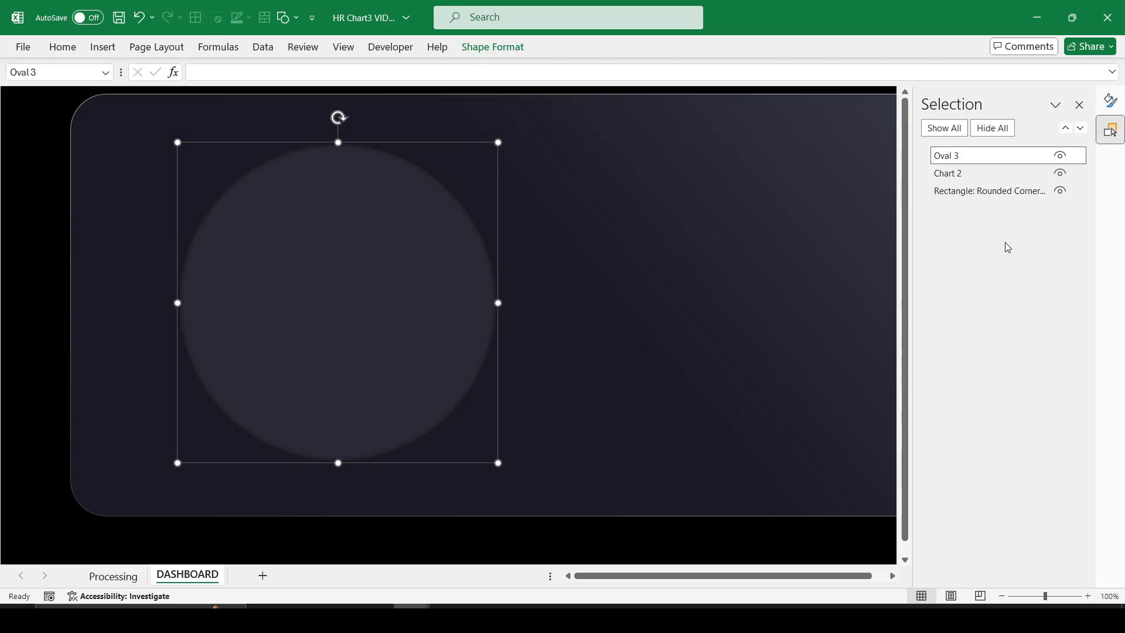
{"action": "left_click", "coordinate": [1111, 101]}
{"action": "left_click", "coordinate": [937, 154]}
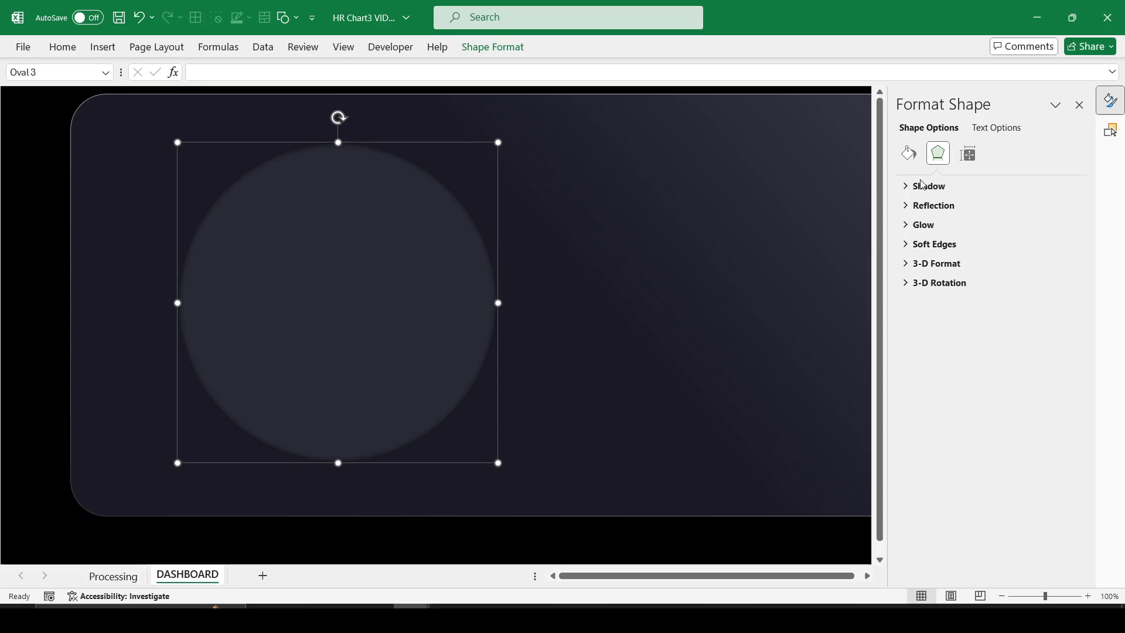
{"action": "left_click", "coordinate": [908, 187]}
{"action": "left_click", "coordinate": [1001, 292]}
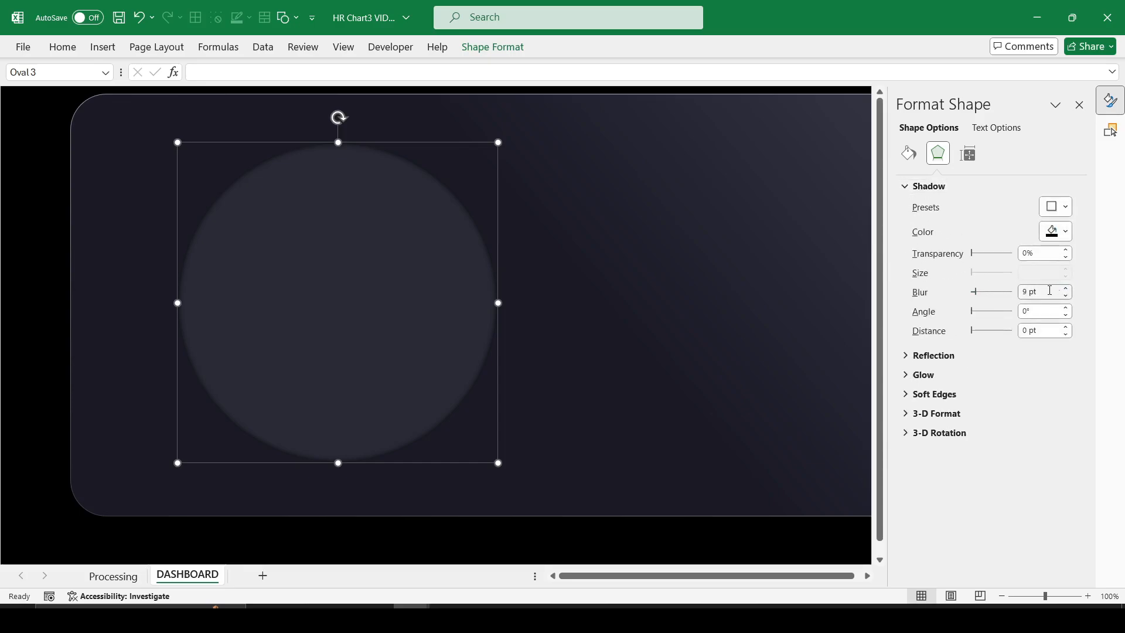
{"action": "left_click", "coordinate": [1050, 290]}
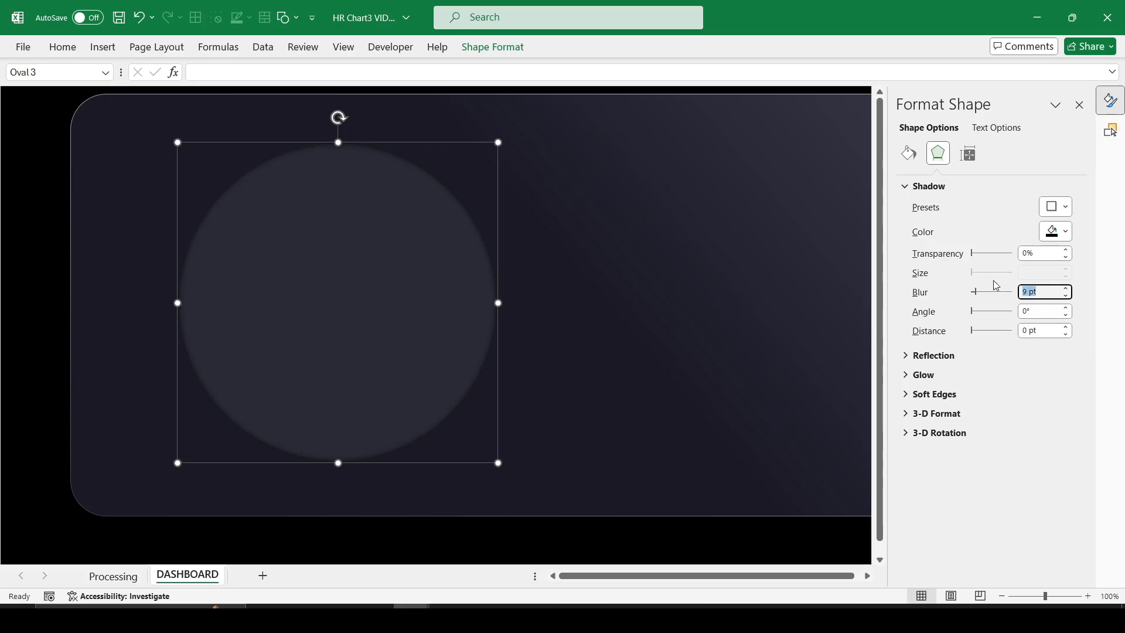
{"action": "type", "text": "25"}
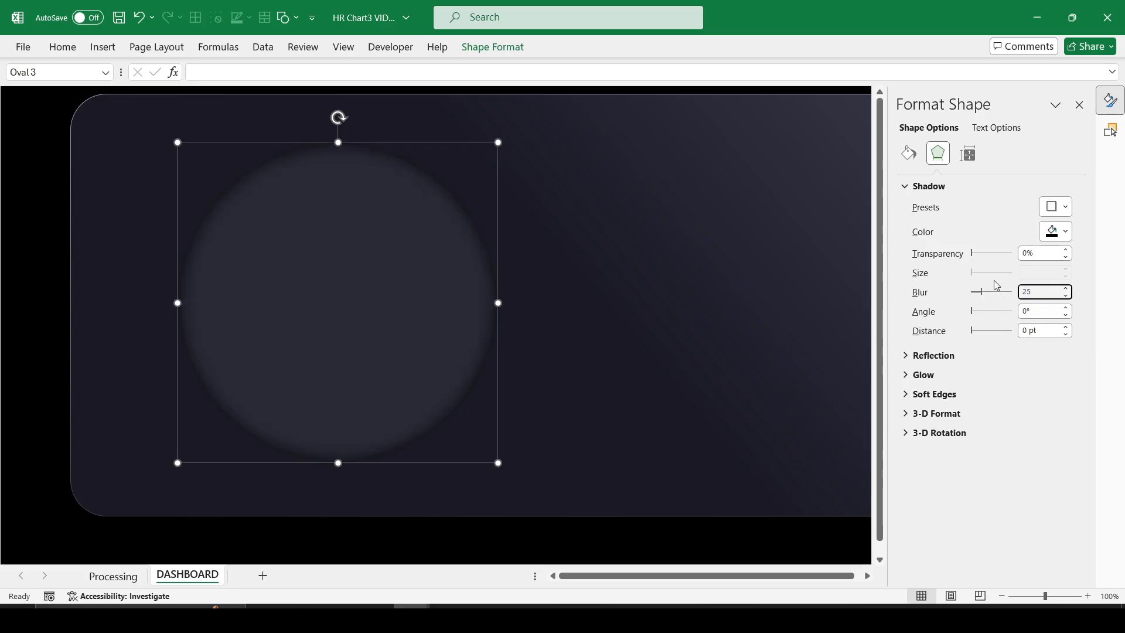
{"action": "left_click", "coordinate": [701, 279]}
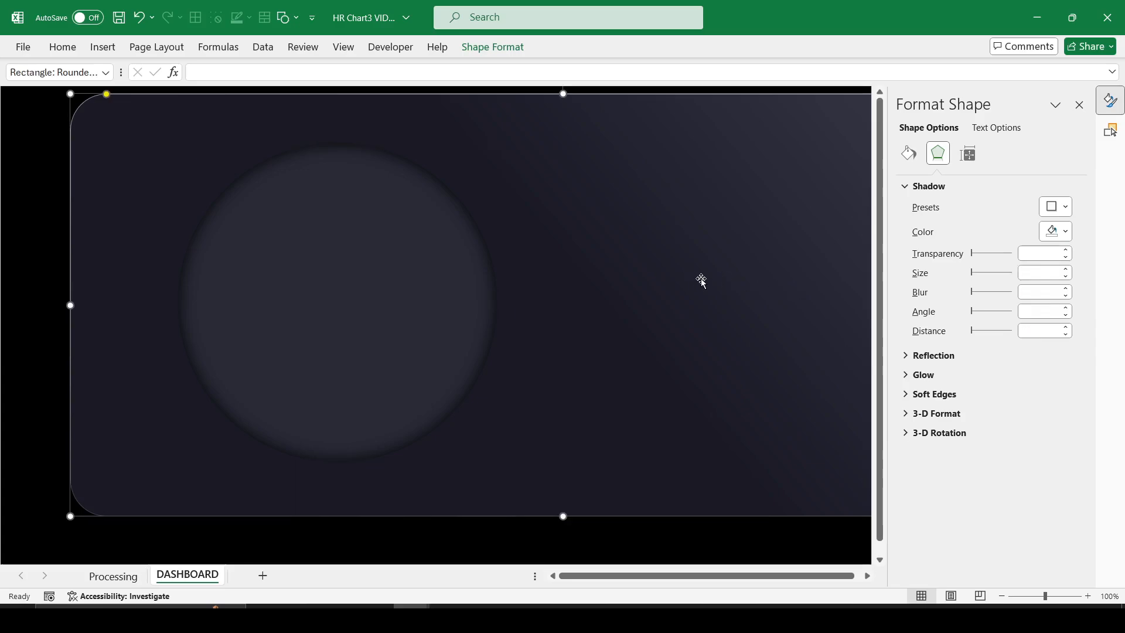
- Move the circle below the doughnut chart in the stacking order, keeping it above the rounded rectangle
{"action": "left_click", "coordinate": [444, 267]}
{"action": "left_click", "coordinate": [1112, 131]}
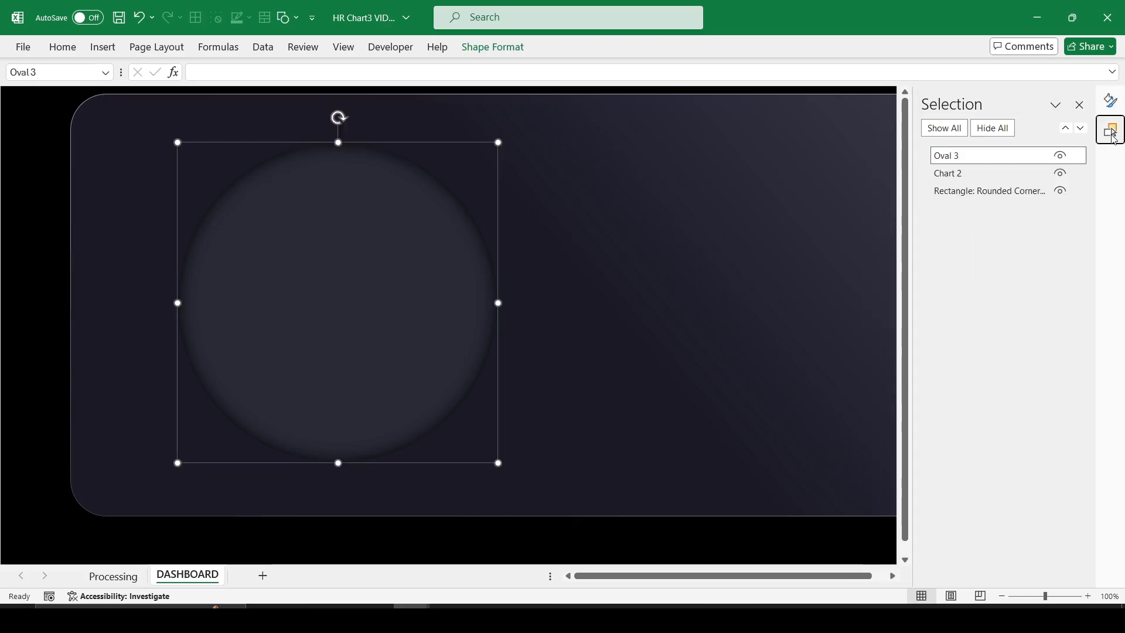
{"action": "left_click_drag", "start_coordinate": [980, 166], "coordinate": [974, 185]}
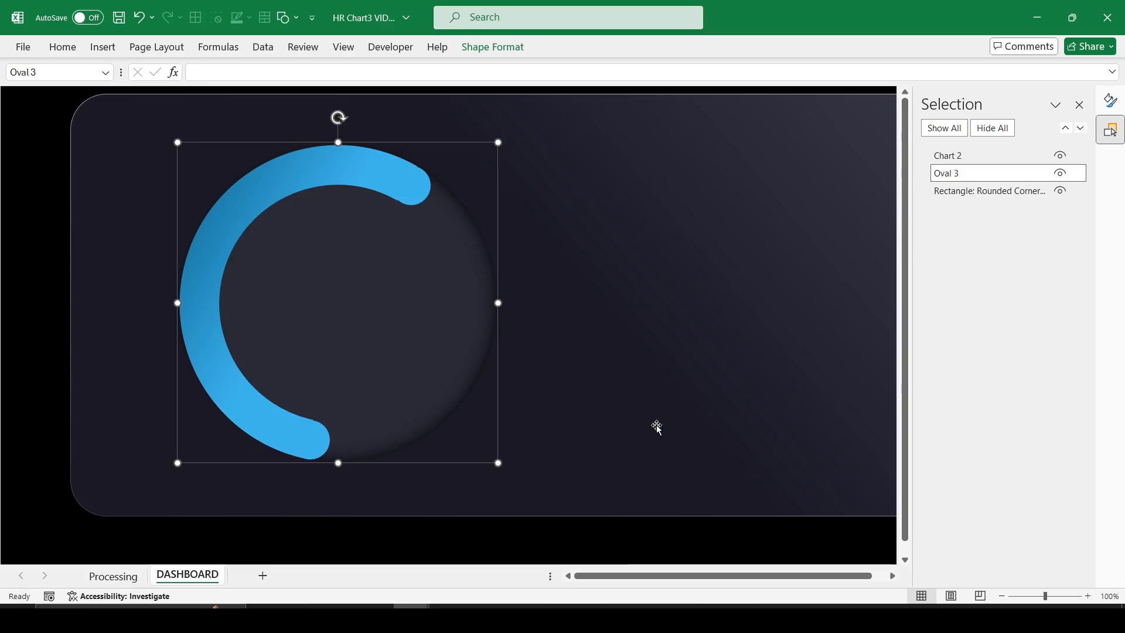
- Draw a circle about 3.43" in diameter over the blue doughnut chart
{"action": "left_click", "coordinate": [104, 49]}
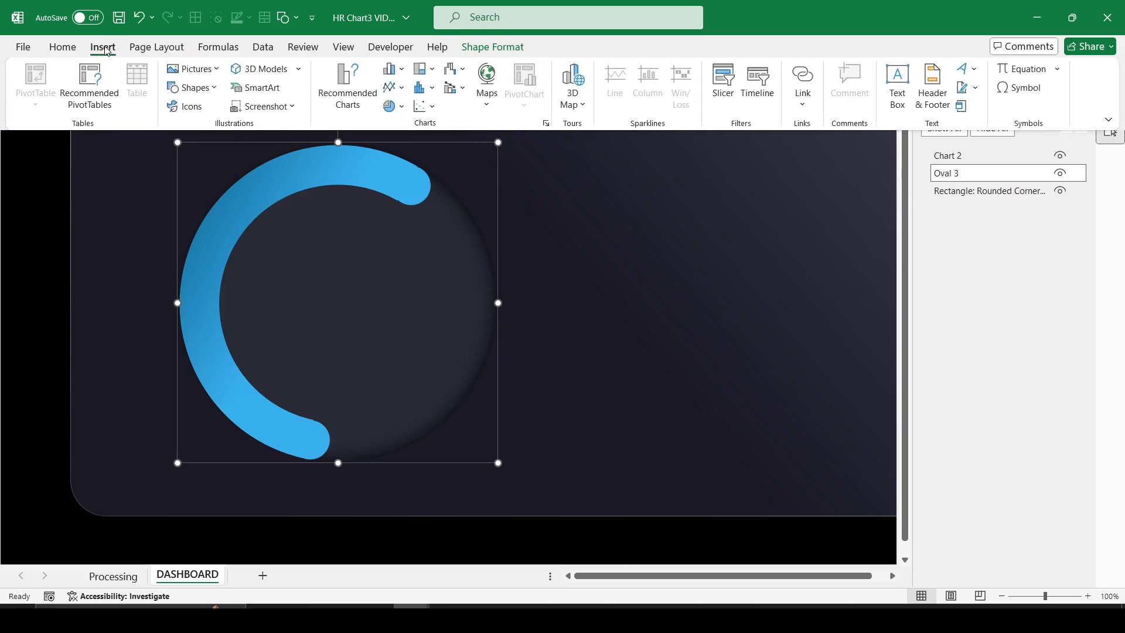
{"action": "left_click", "coordinate": [192, 87]}
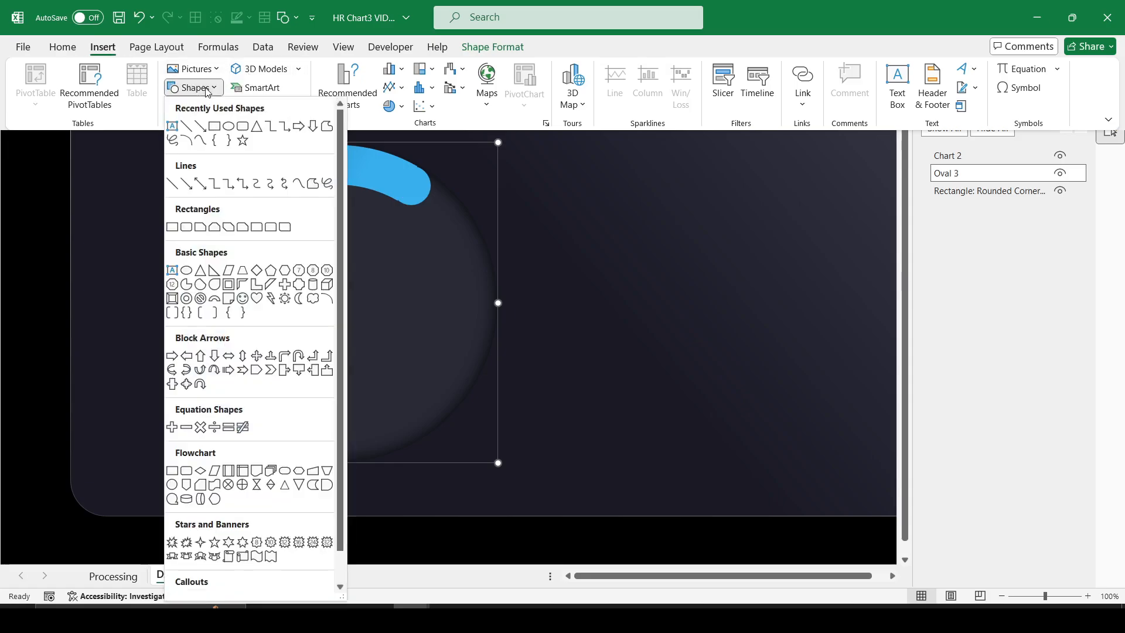
{"action": "left_click", "coordinate": [230, 127]}
{"action": "left_click_drag", "start_coordinate": [295, 178], "coordinate": [536, 420]}
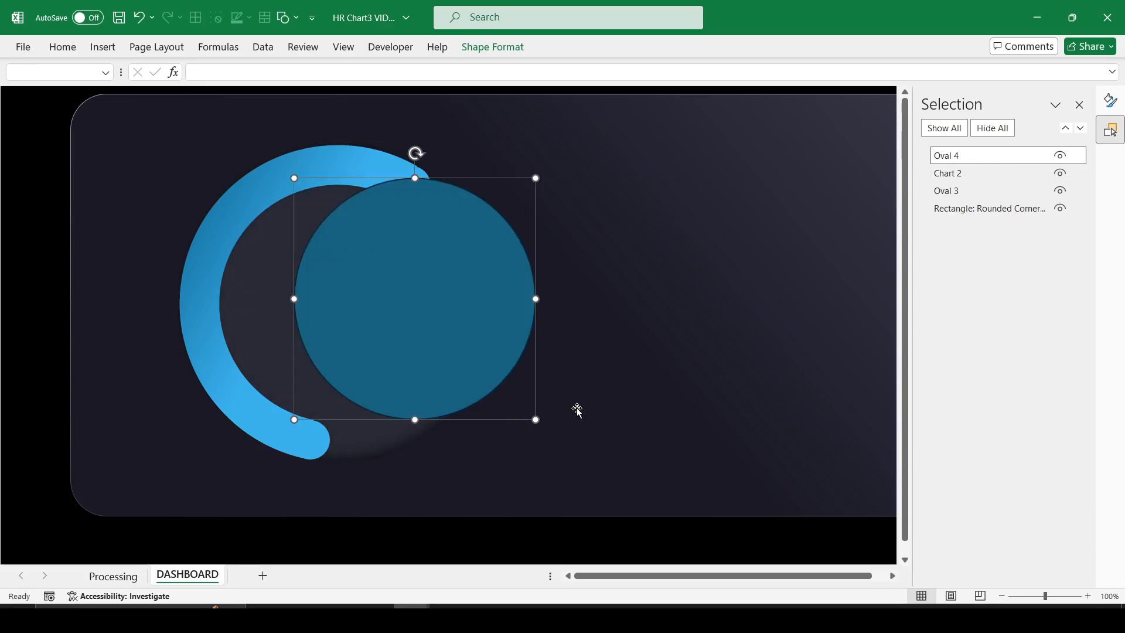
- Set the new circle's height and width to 3.5" each
{"action": "left_click", "coordinate": [489, 46]}
{"action": "left_click", "coordinate": [928, 77]}
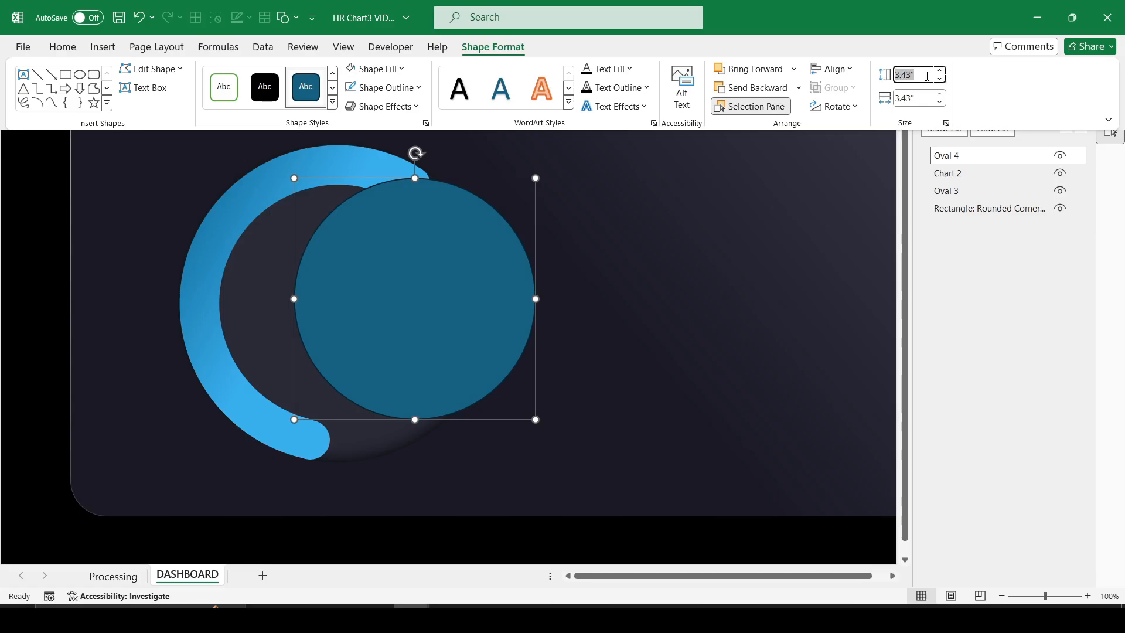
{"action": "type", "text": "3.5"}
{"action": "key", "text": "Tab"}
{"action": "type", "text": "3"}
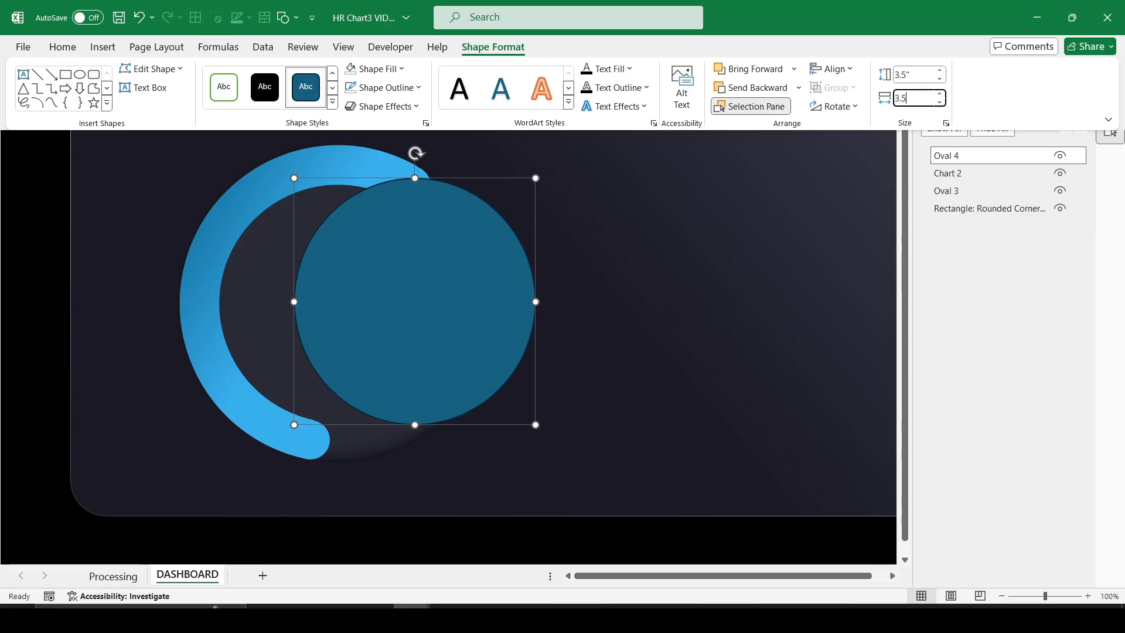
{"action": "key", "text": "Return"}
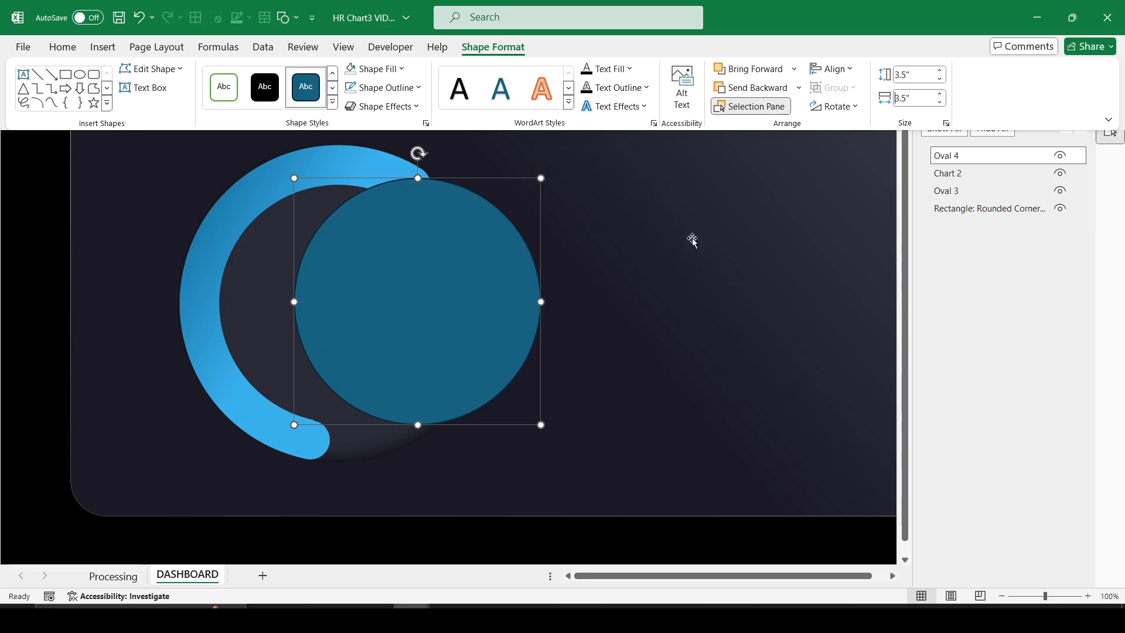
- Remove the new circle's outline and give it a gradient fill
{"action": "left_click", "coordinate": [487, 268]}
{"action": "left_click", "coordinate": [1110, 100]}
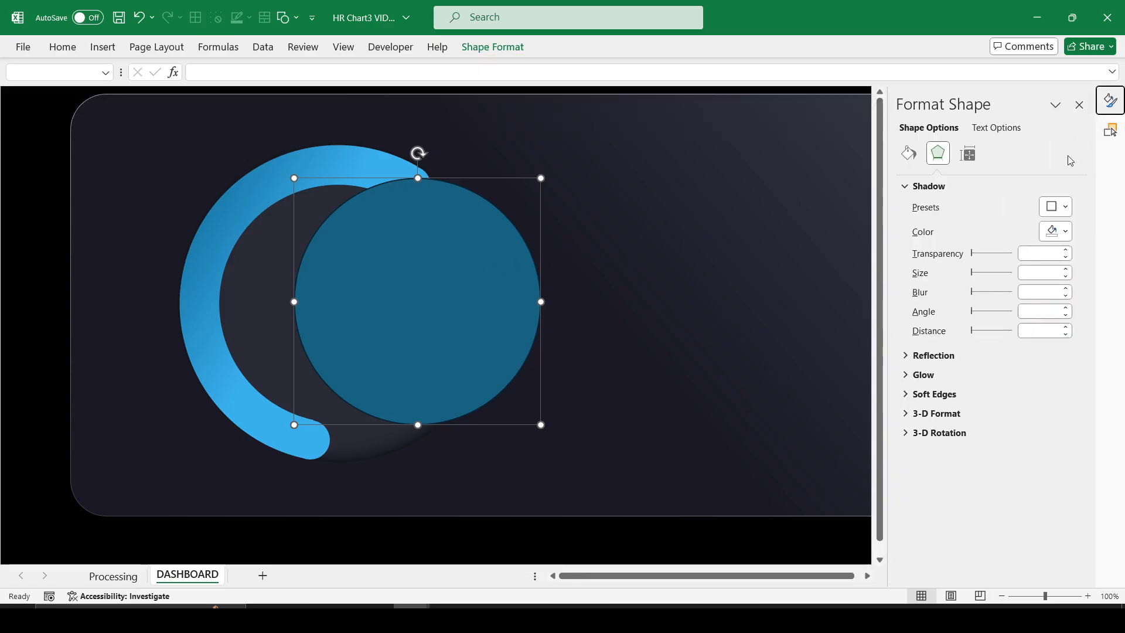
{"action": "left_click", "coordinate": [909, 154]}
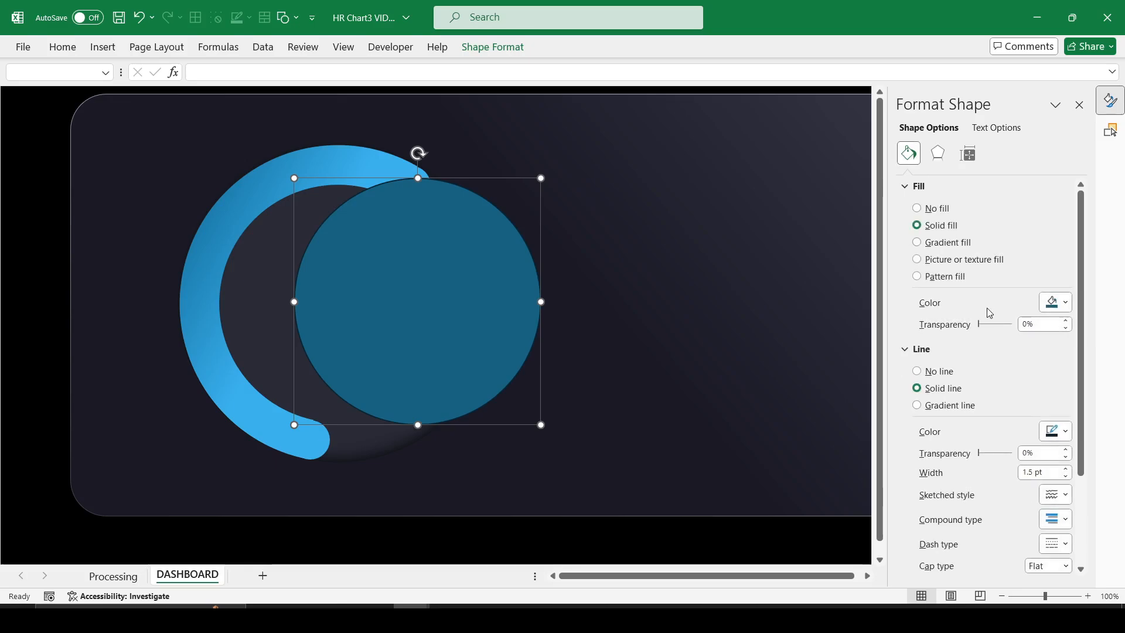
{"action": "left_click", "coordinate": [918, 371]}
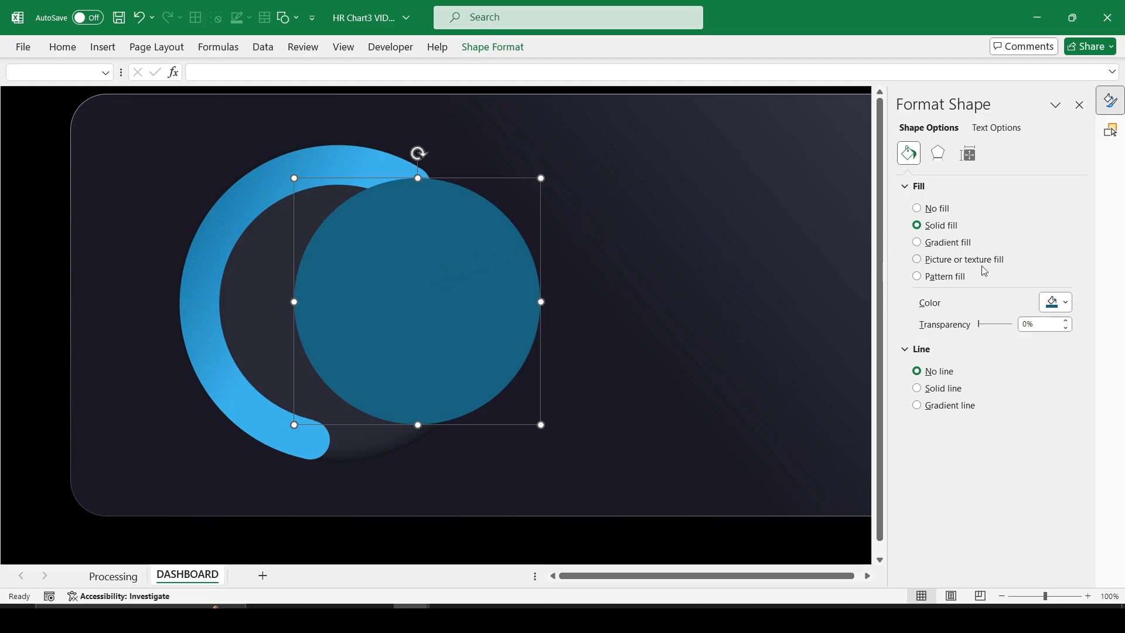
{"action": "left_click", "coordinate": [949, 244]}
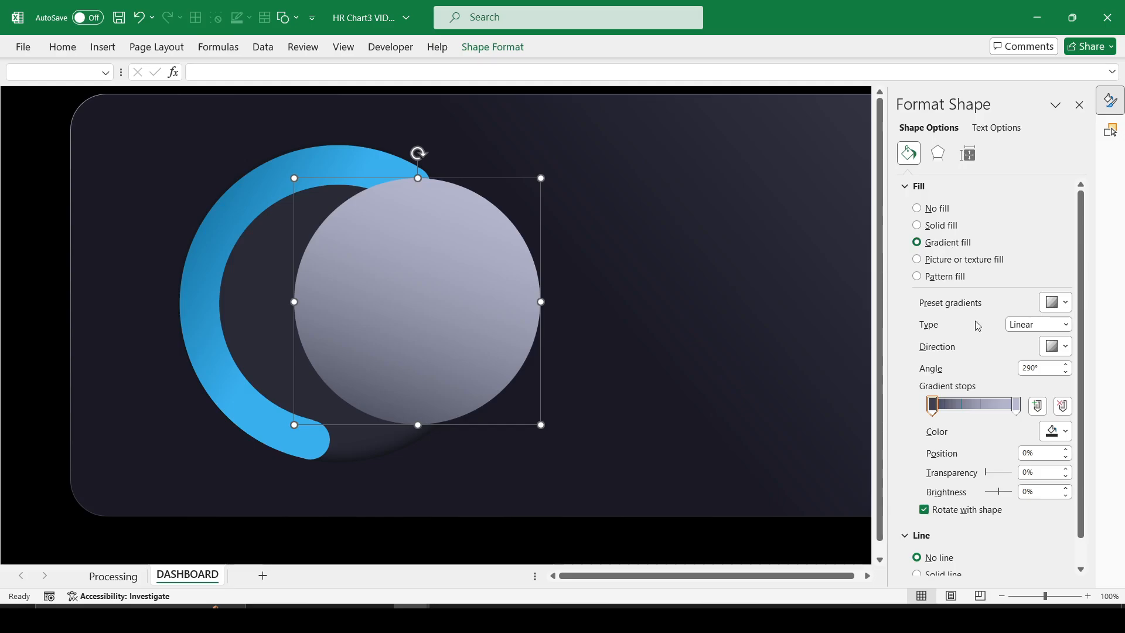
- Set the circle's first gradient stop to the custom colour #1A1A26
{"action": "left_click", "coordinate": [1053, 432]}
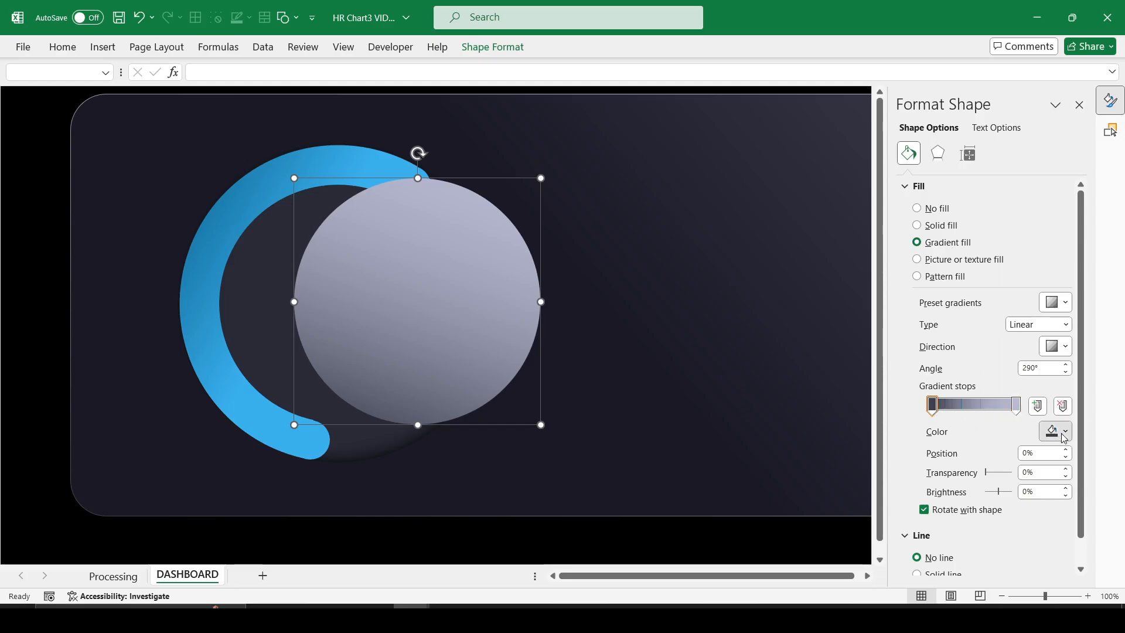
{"action": "left_click", "coordinate": [1048, 413]}
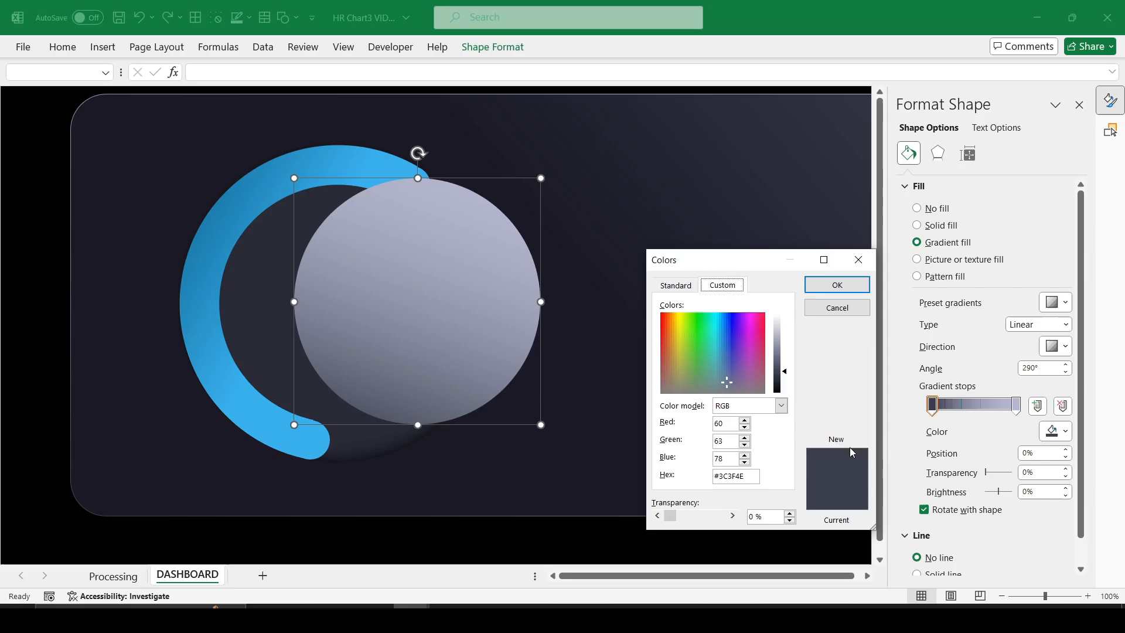
{"action": "double_click", "coordinate": [737, 477]}
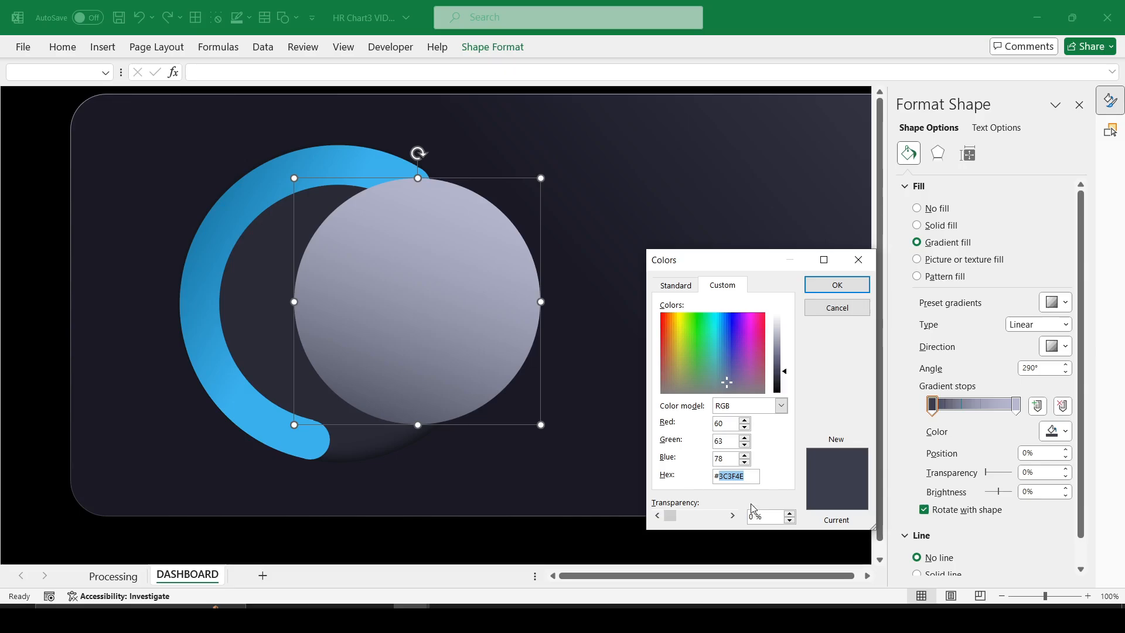
{"action": "type", "text": "1A1A26"}
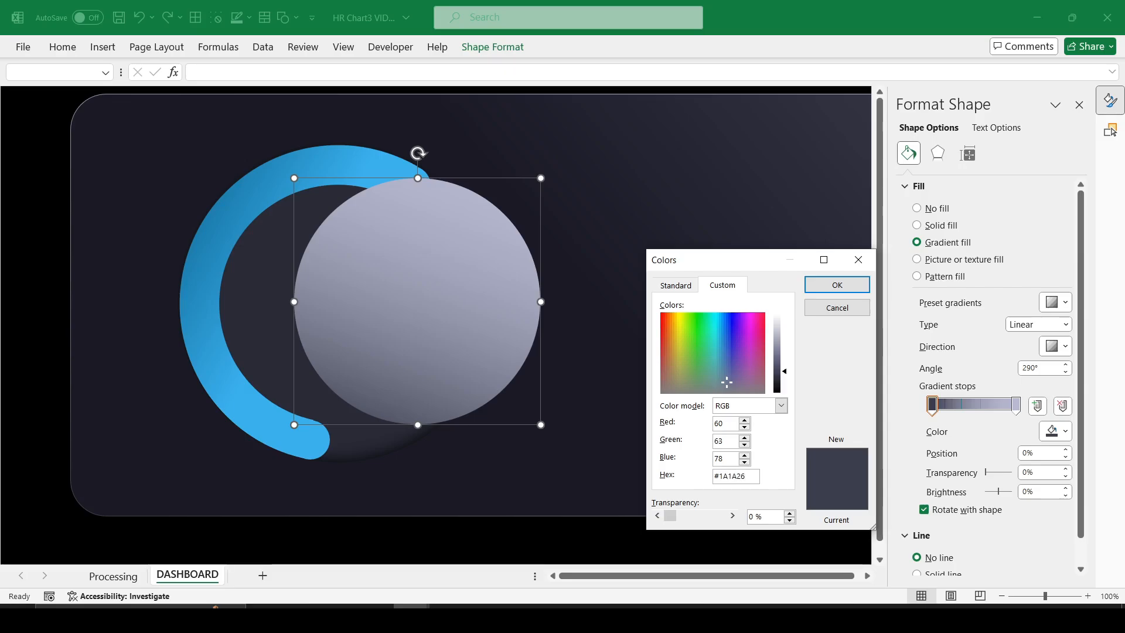
{"action": "key", "text": "Return"}
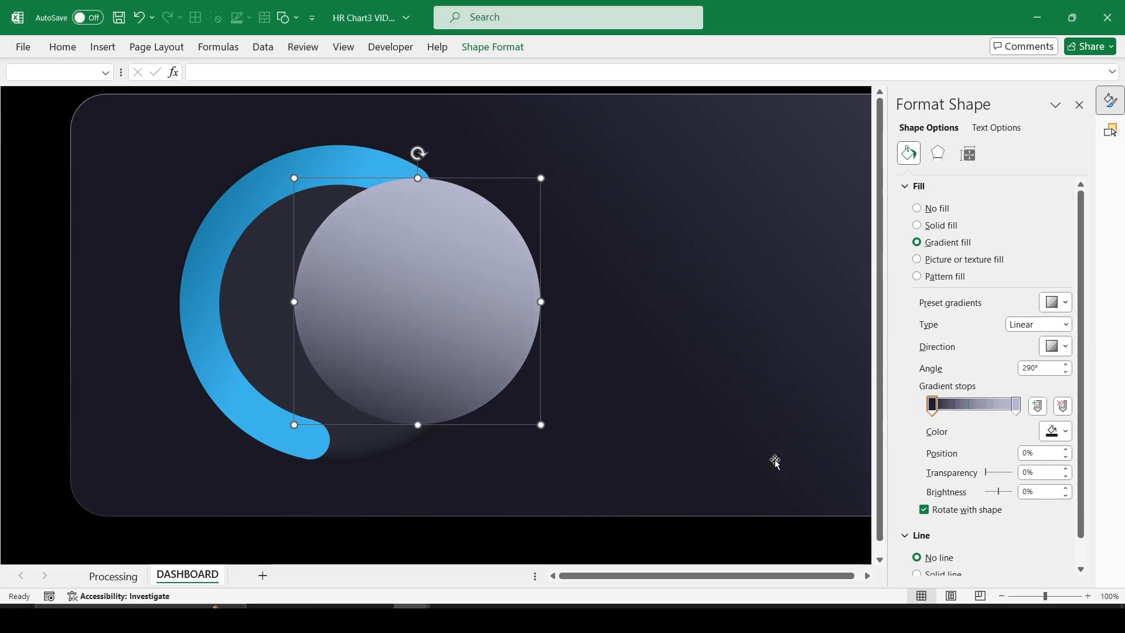
- Set the circle's last gradient stop, at 100%, to the custom colour #3C3F4E
{"action": "left_click", "coordinate": [1017, 405]}
{"action": "left_click", "coordinate": [1068, 435]}
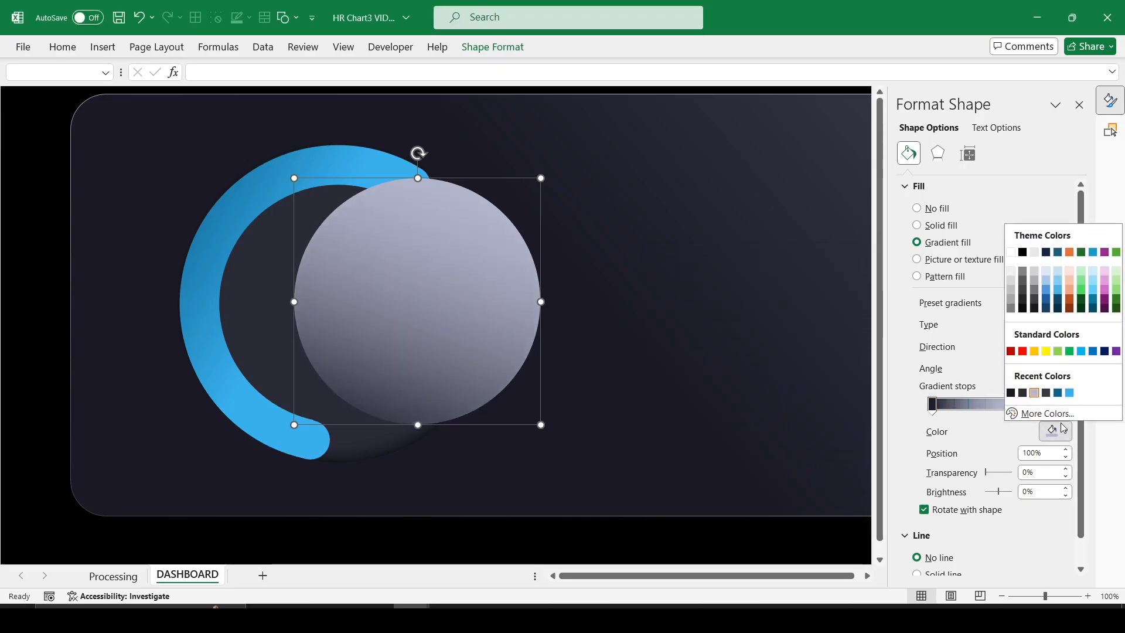
{"action": "left_click", "coordinate": [1023, 395]}
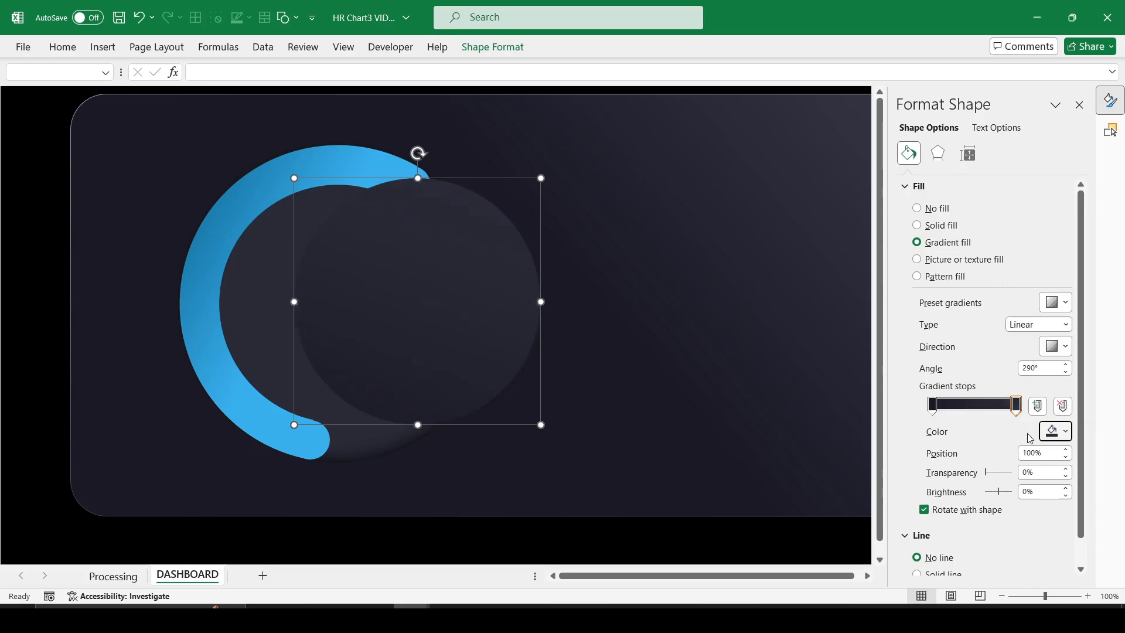
{"action": "left_click", "coordinate": [1067, 433]}
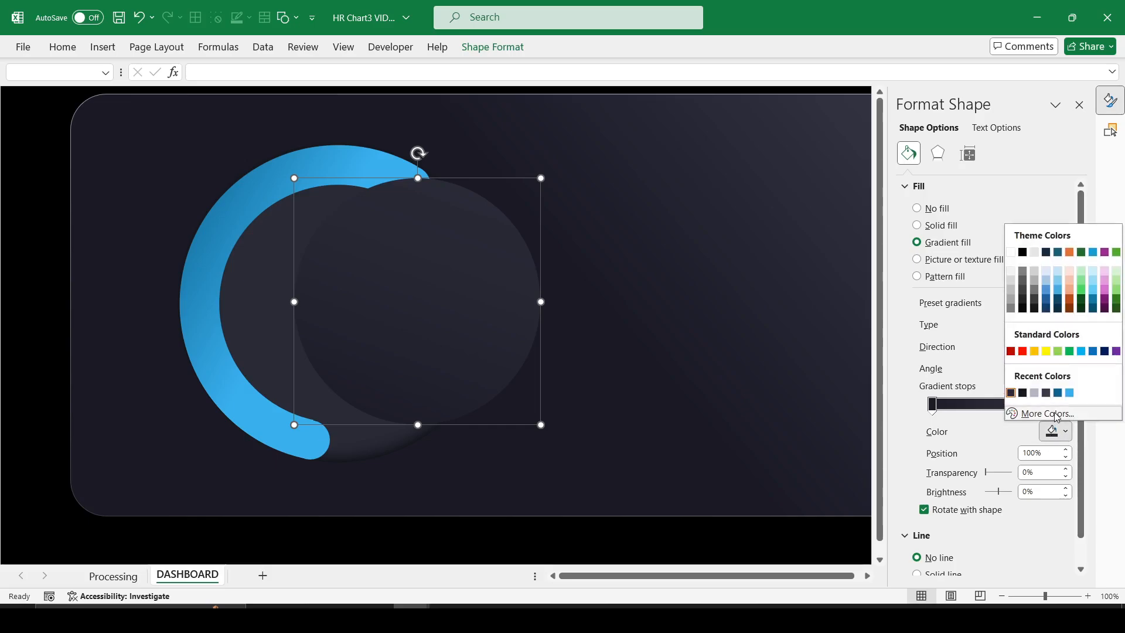
{"action": "left_click", "coordinate": [1058, 416]}
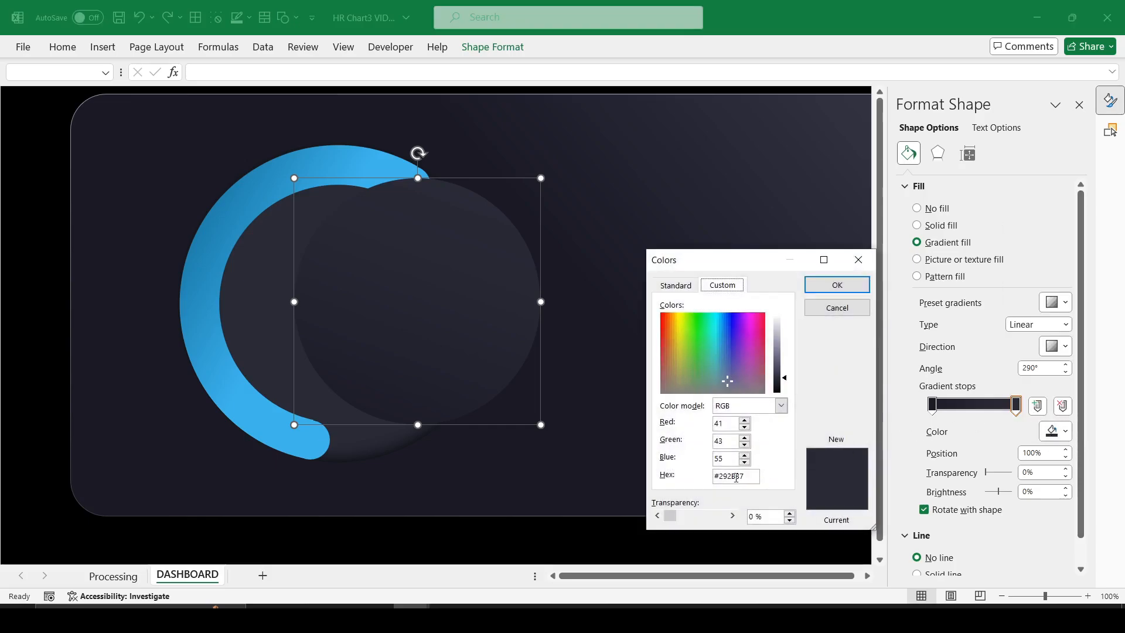
{"action": "left_click", "coordinate": [736, 476]}
{"action": "double_click", "coordinate": [737, 476]}
{"action": "type", "text": "3"}
{"action": "type", "text": "C3F4E"}
{"action": "key", "text": "Return"}
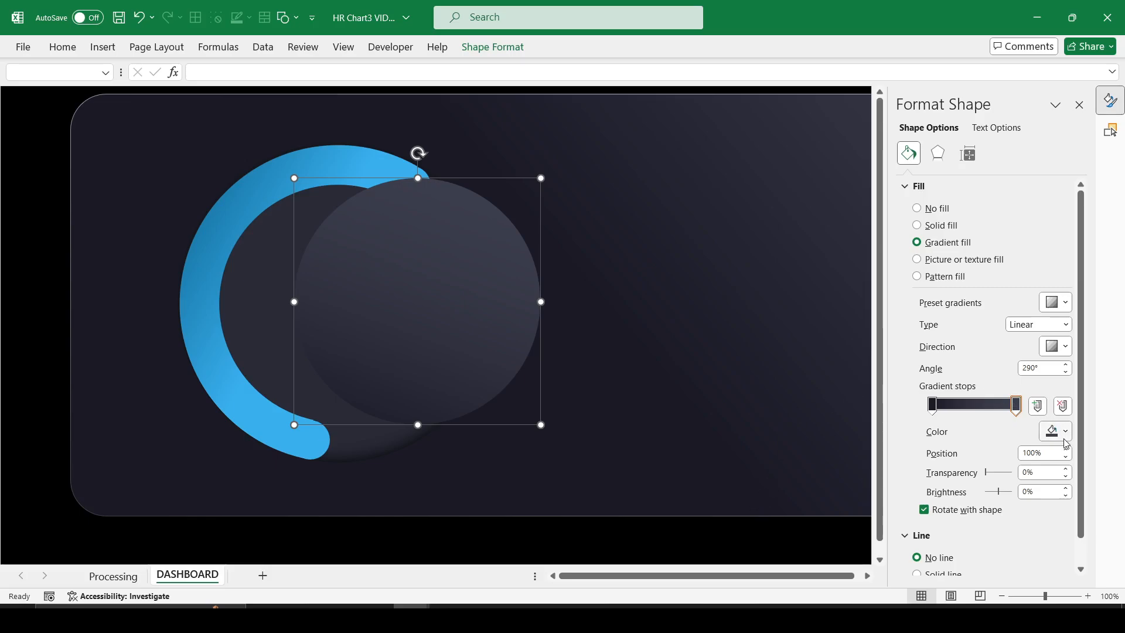
- Apply the upward linear direction to the circle's gradient and set its angle to 300°
{"action": "left_click", "coordinate": [1066, 346]}
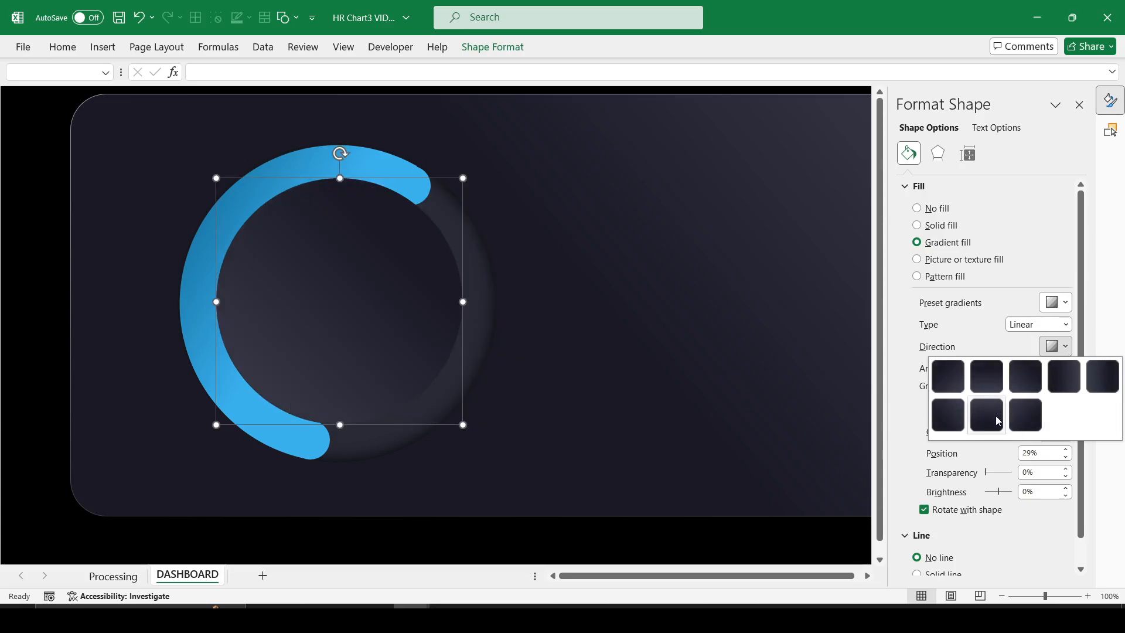
{"action": "left_click", "coordinate": [987, 415]}
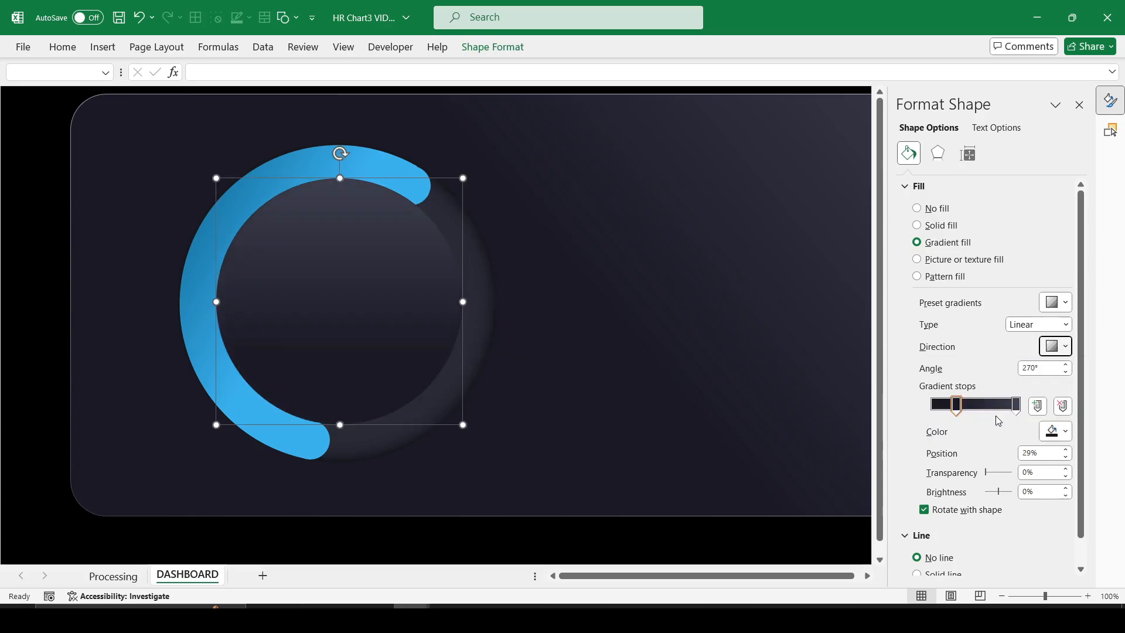
{"action": "left_click", "coordinate": [1067, 365]}
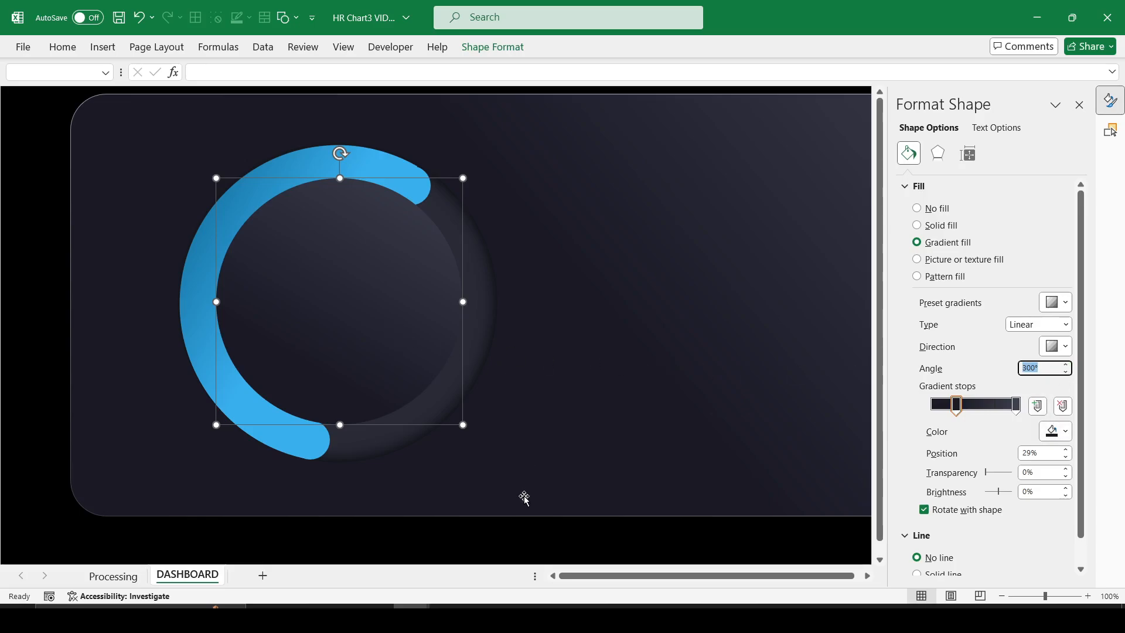
{"action": "left_click", "coordinate": [527, 528]}
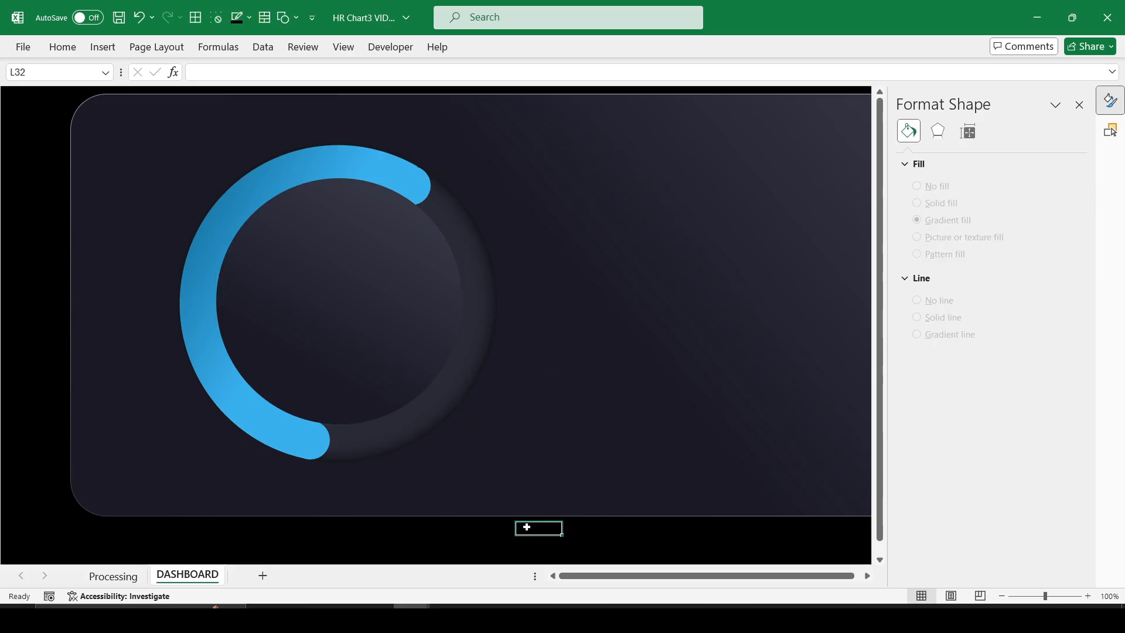
- Align Oval 4, Chart 2 and Oval 3 with each other using Align Center and Align Middle
{"action": "left_click", "coordinate": [350, 294]}
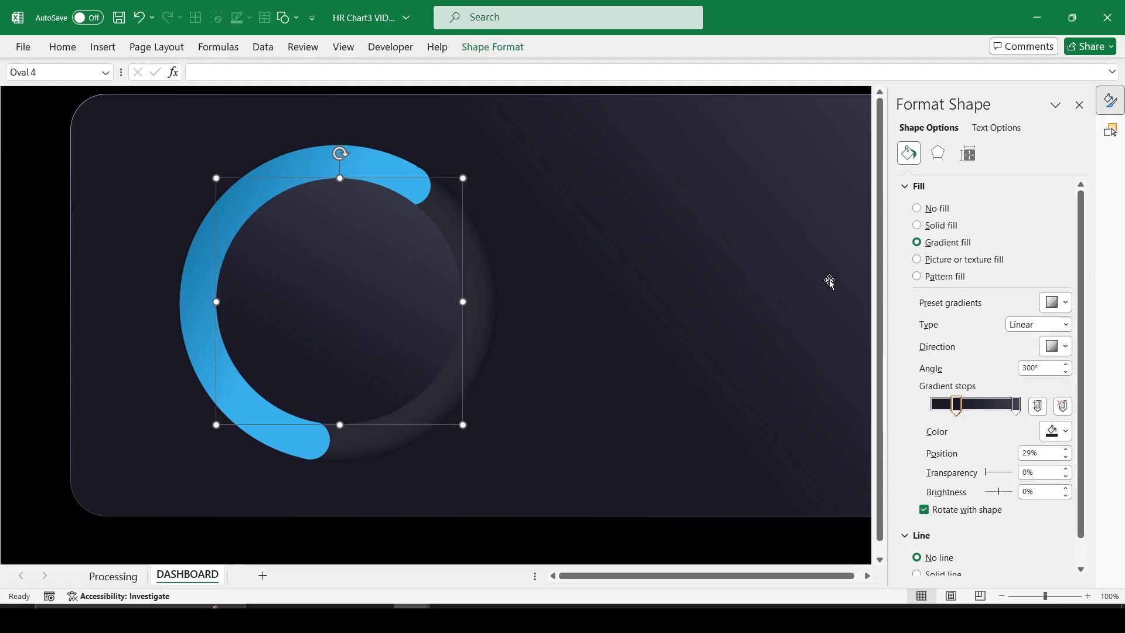
{"action": "left_click", "coordinate": [1115, 136]}
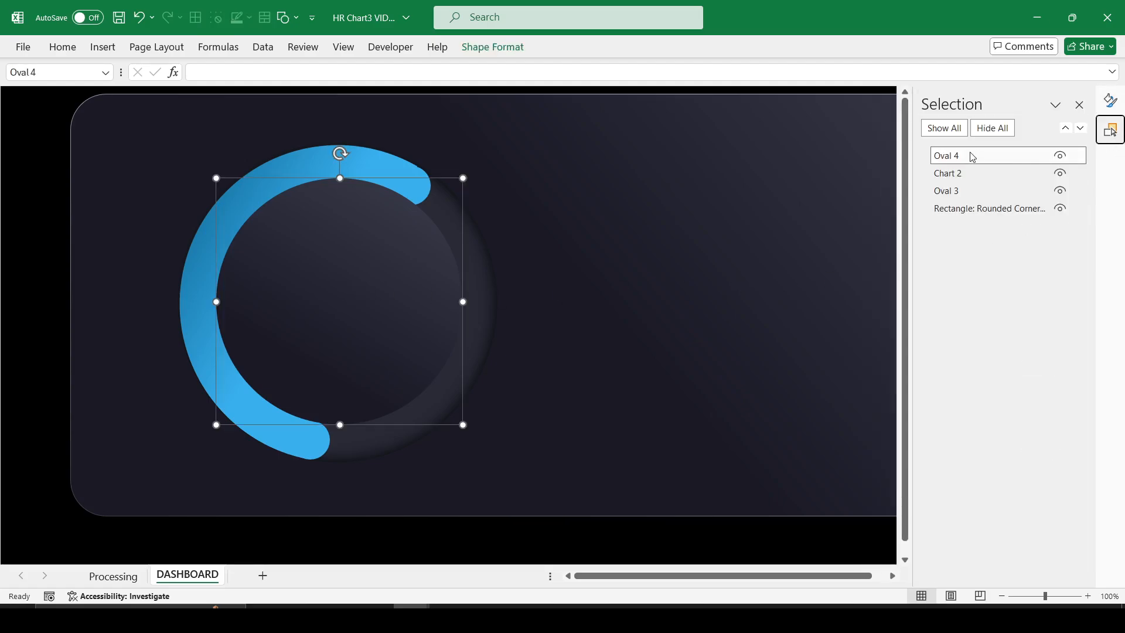
{"action": "left_click", "coordinate": [957, 173], "text": "ctrl"}
{"action": "left_click", "coordinate": [953, 190], "text": "ctrl"}
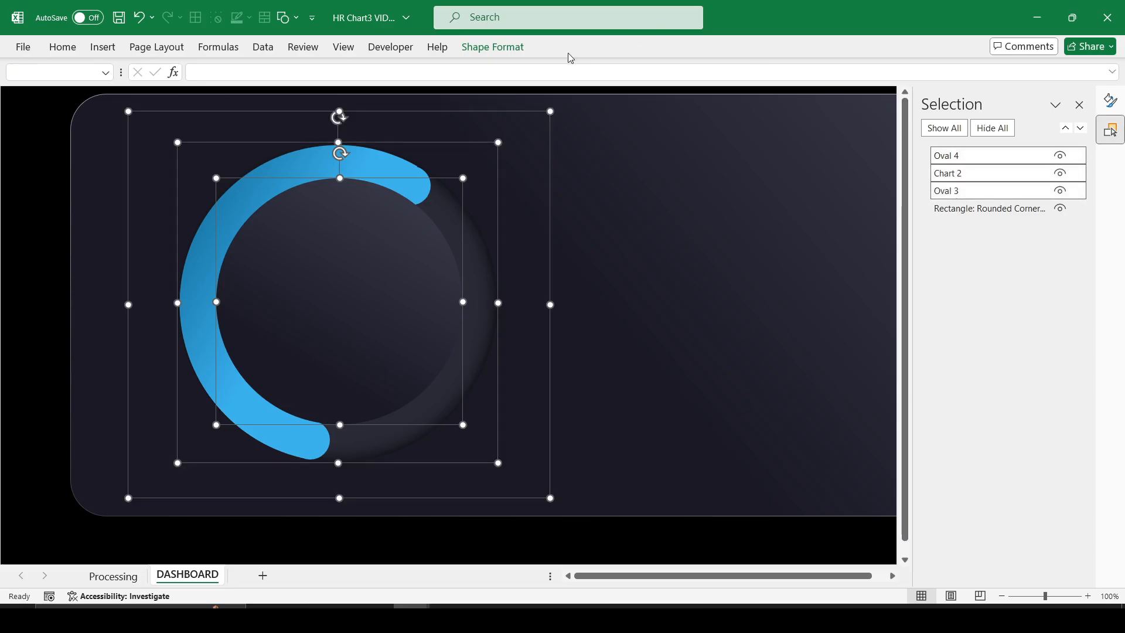
{"action": "left_click", "coordinate": [493, 47]}
{"action": "left_click", "coordinate": [828, 69]}
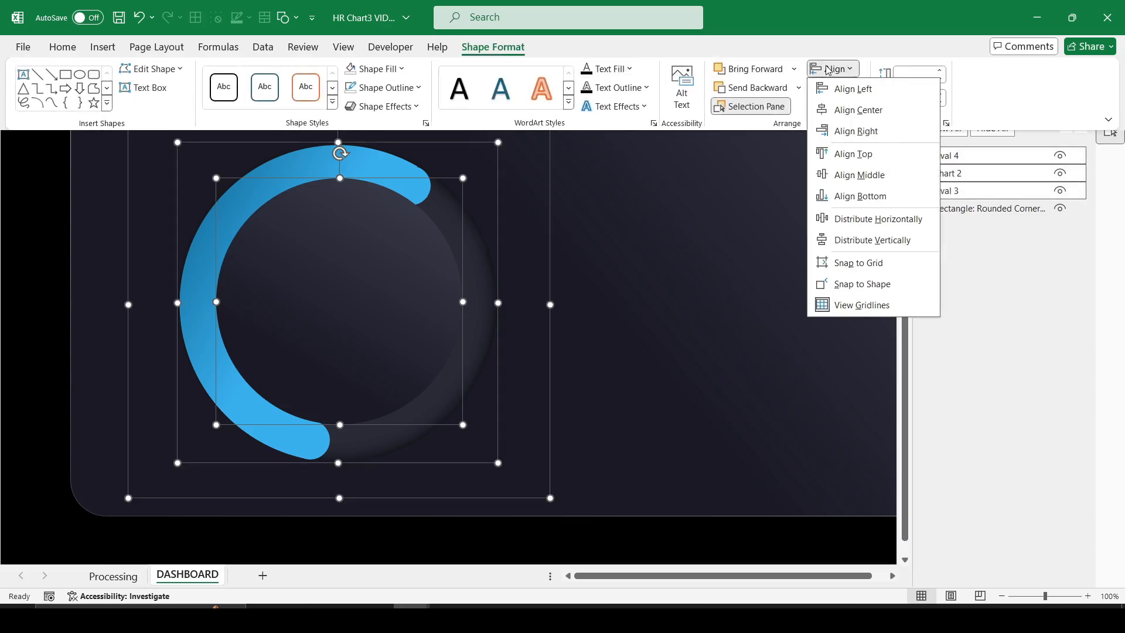
{"action": "left_click", "coordinate": [858, 110]}
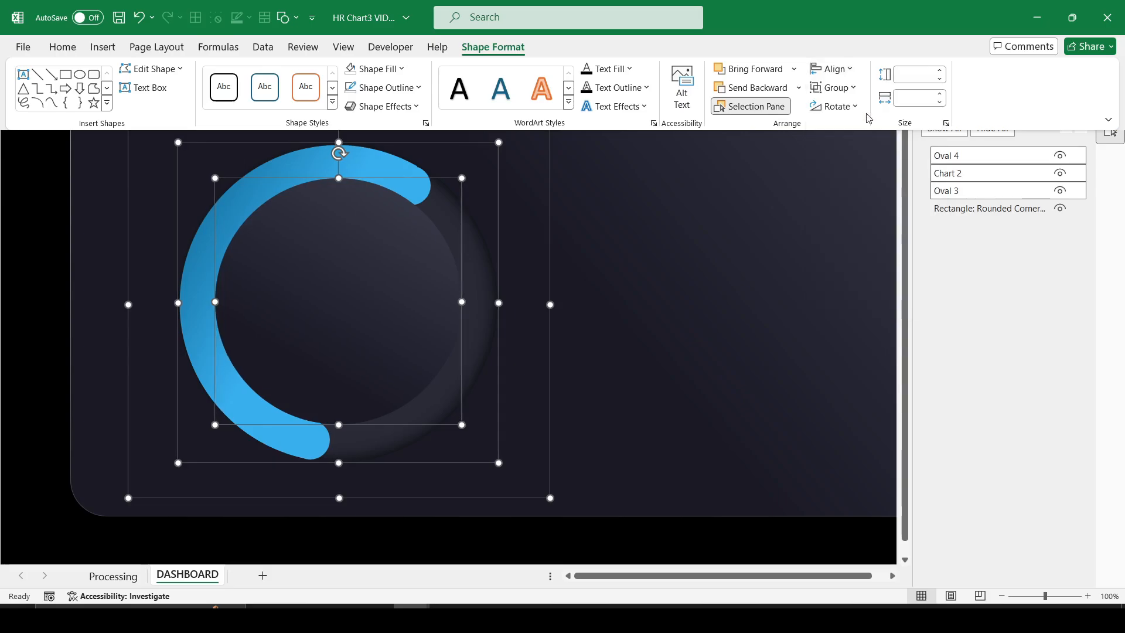
{"action": "left_click", "coordinate": [842, 71]}
{"action": "left_click", "coordinate": [883, 175]}
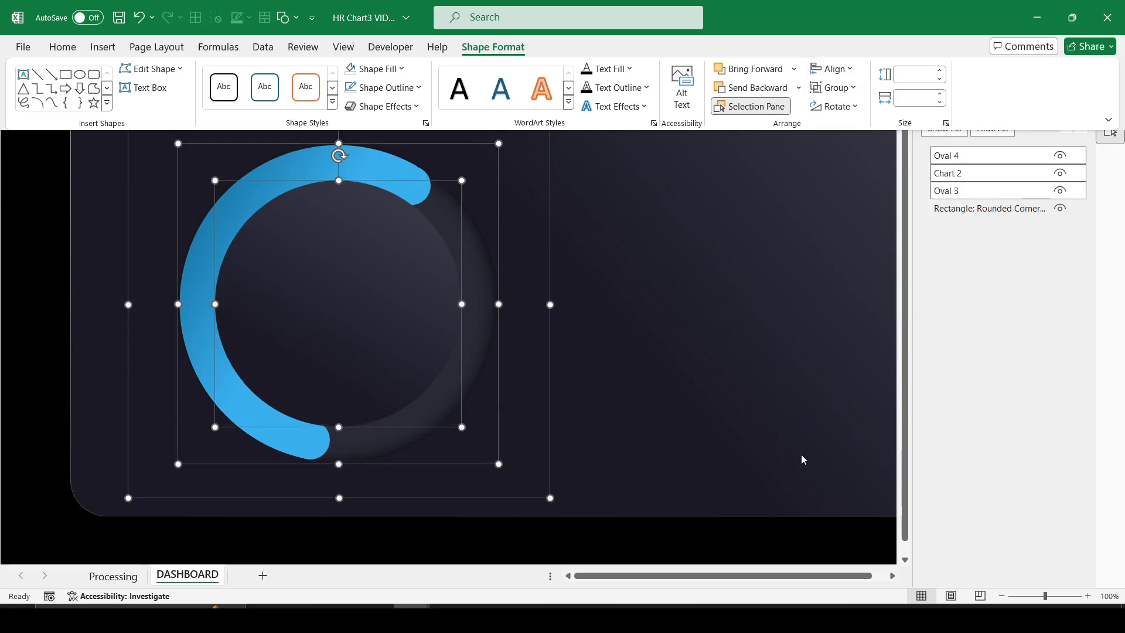
{"action": "left_click", "coordinate": [721, 538]}
{"action": "left_click", "coordinate": [721, 539]}
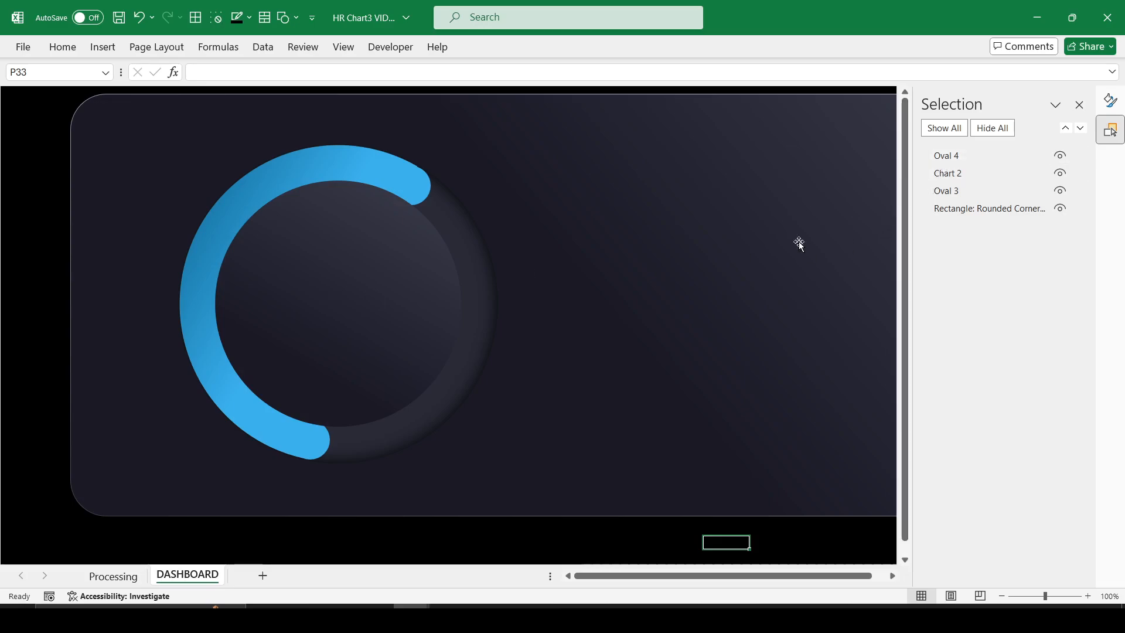
- Insert a text box on the dark card beside the doughnut chart
{"action": "left_click", "coordinate": [103, 49]}
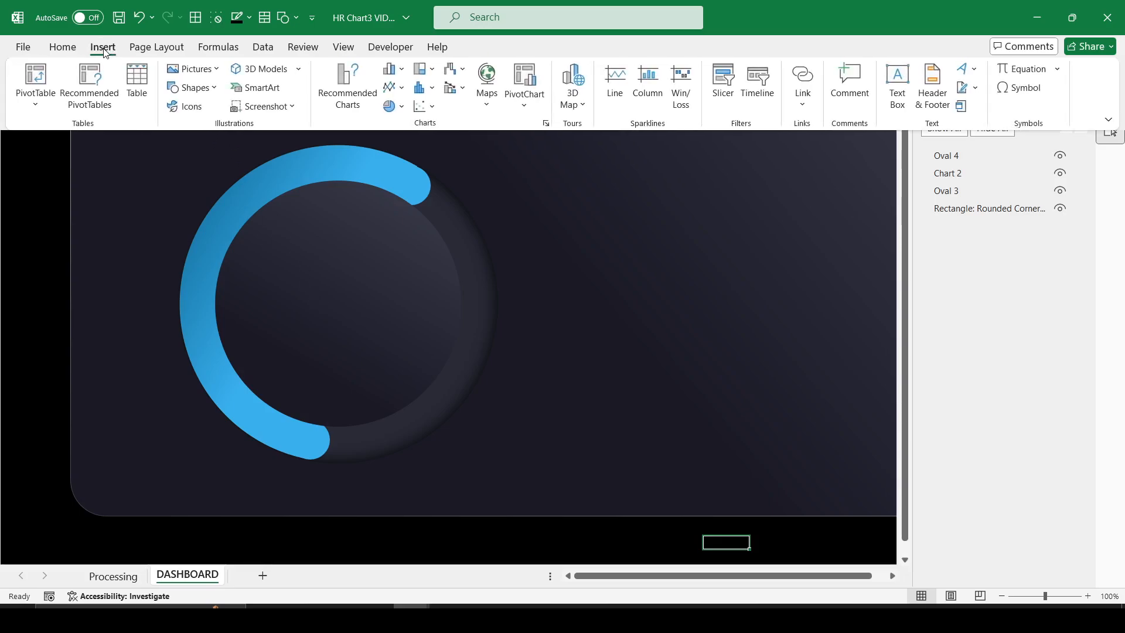
{"action": "left_click", "coordinate": [898, 88]}
{"action": "left_click_drag", "start_coordinate": [531, 216], "coordinate": [673, 309]}
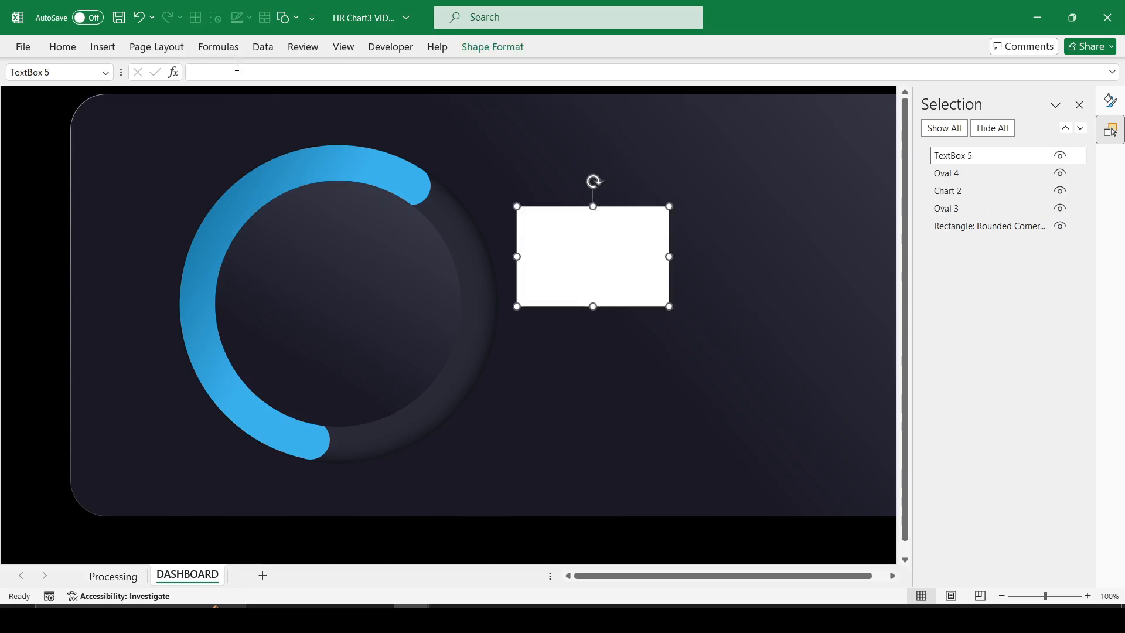
- Link the new text box on the dark card to cell B3 of the Processing sheet
{"action": "left_click", "coordinate": [237, 70]}
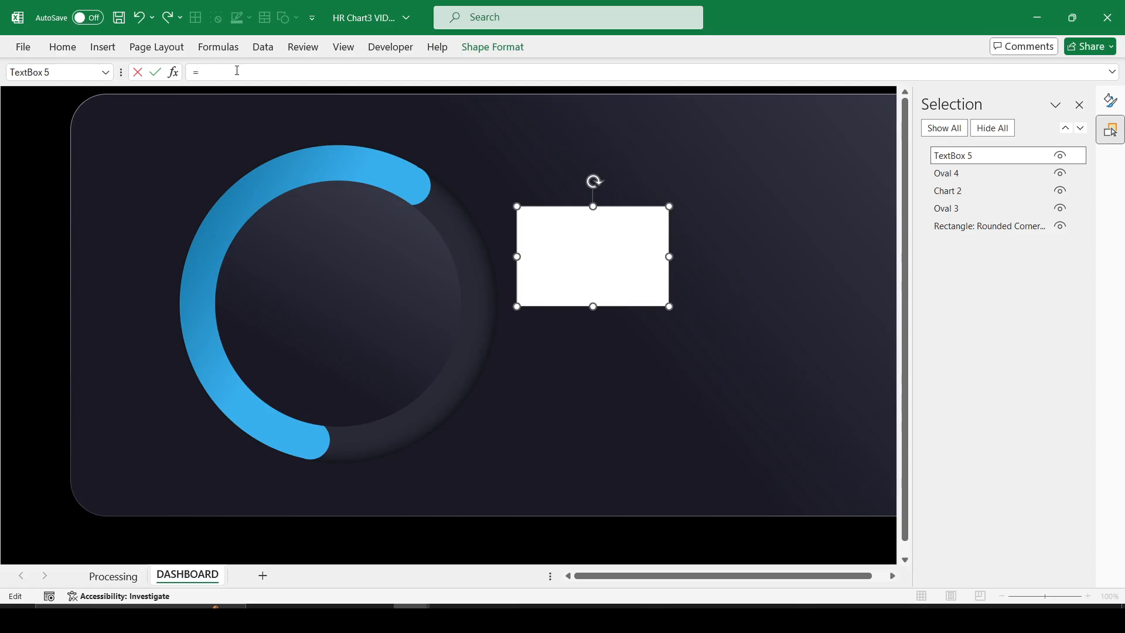
{"action": "type", "text": "="}
{"action": "left_click", "coordinate": [113, 576]}
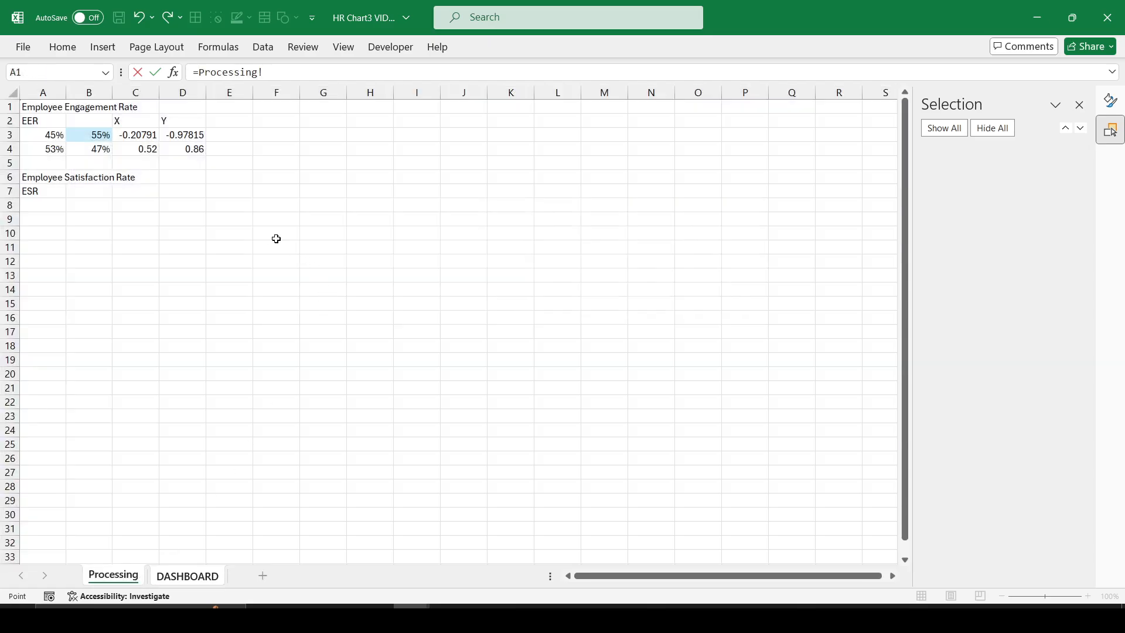
{"action": "left_click", "coordinate": [89, 136]}
{"action": "key", "text": "Return"}
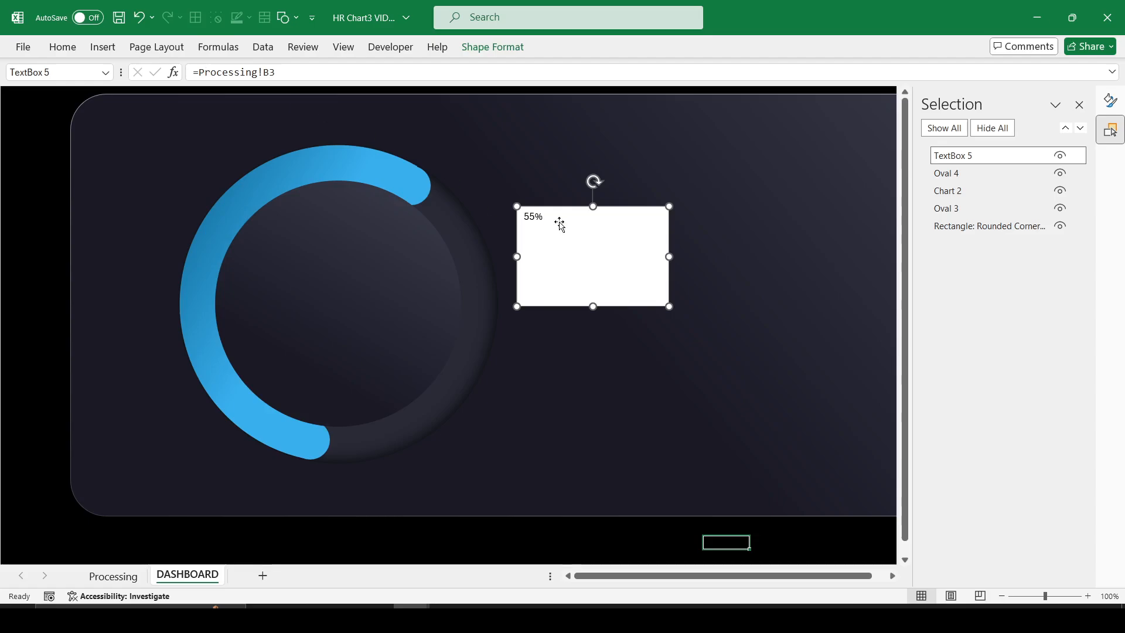
- Shrink the linked text box to about 0.85" by 1.69" and remove its outline and fill
{"action": "left_click_drag", "start_coordinate": [669, 304], "coordinate": [636, 267]}
{"action": "left_click", "coordinate": [493, 48]}
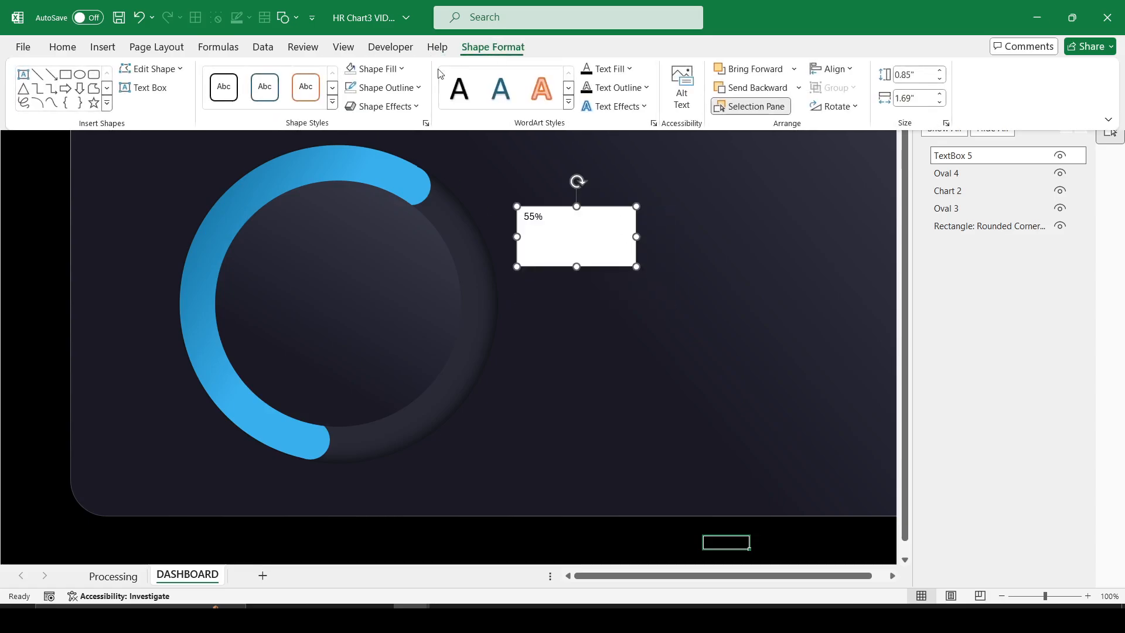
{"action": "left_click", "coordinate": [384, 87]}
{"action": "left_click", "coordinate": [361, 308]}
{"action": "left_click", "coordinate": [378, 73]}
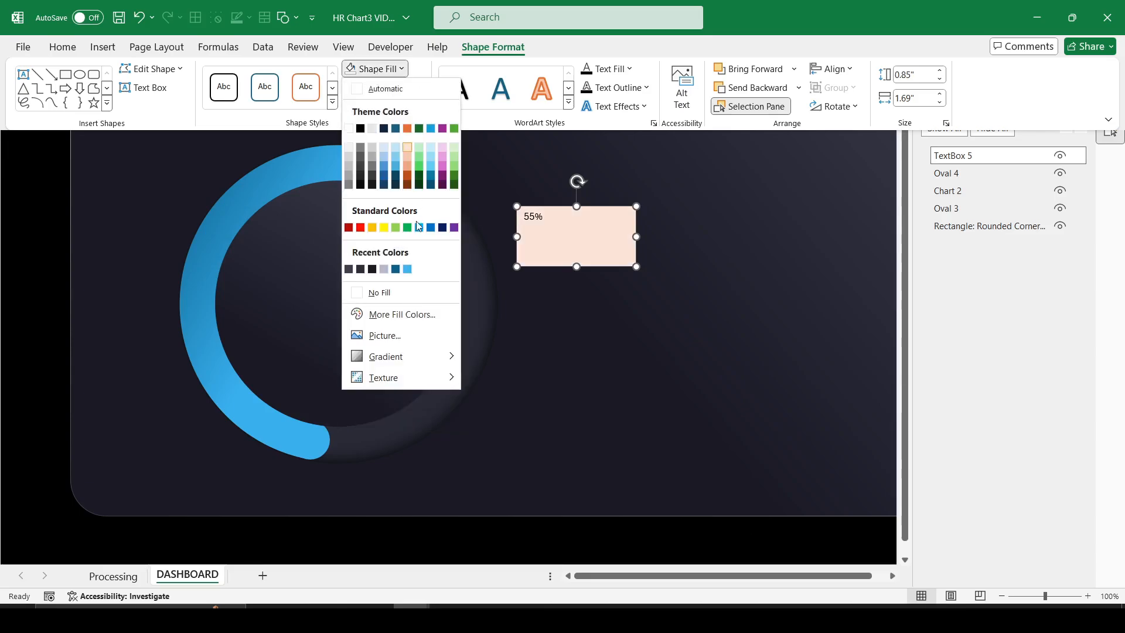
{"action": "left_click", "coordinate": [407, 293]}
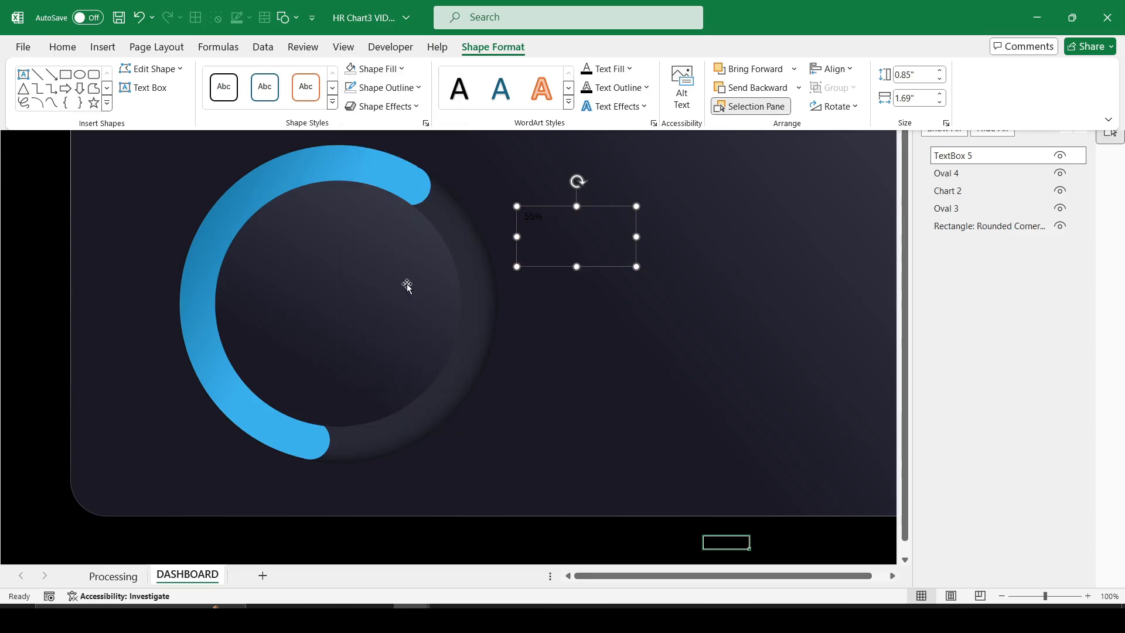
- Format the percentage text in the lightest blue theme tint at size 44, centred horizontally and vertically in its box
{"action": "left_click", "coordinate": [62, 47]}
{"action": "left_click", "coordinate": [241, 99]}
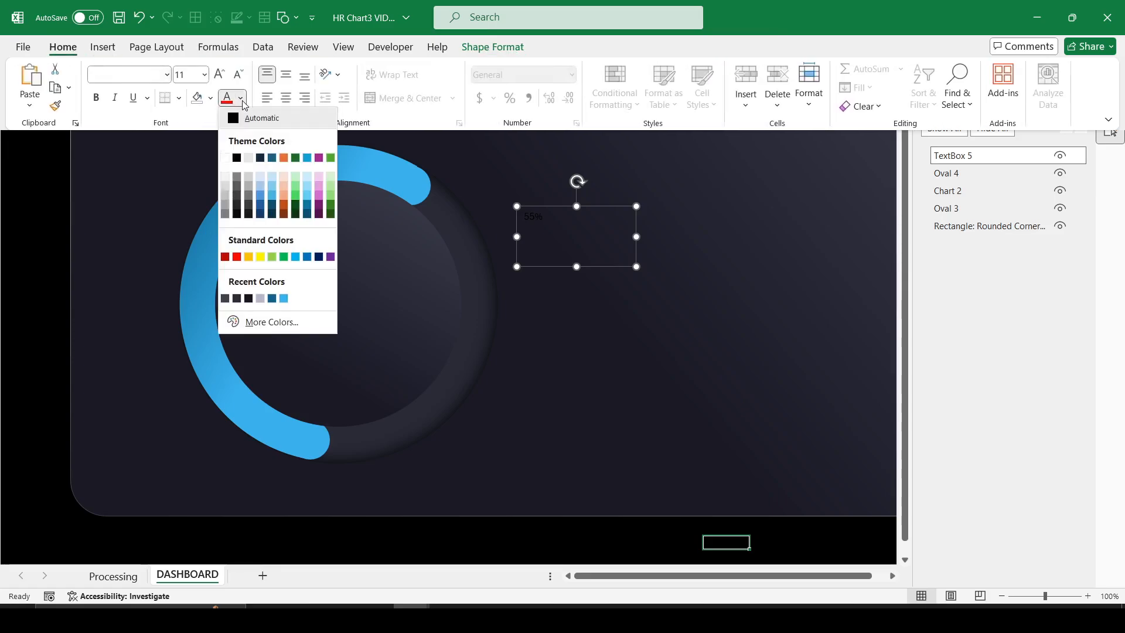
{"action": "left_click", "coordinate": [307, 176]}
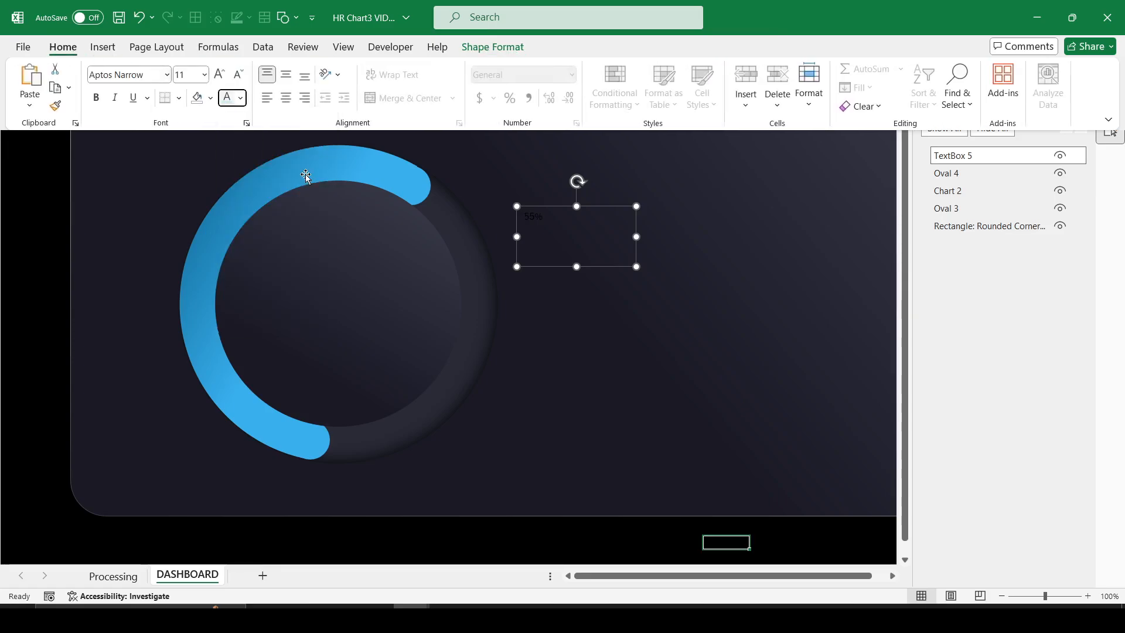
{"action": "left_click", "coordinate": [227, 97]}
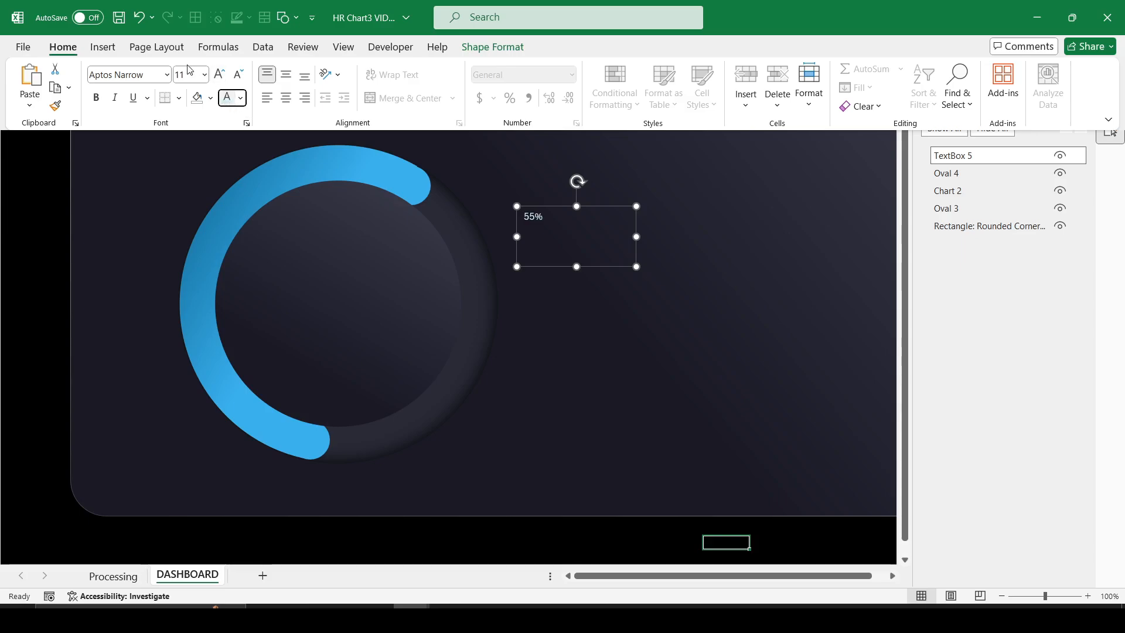
{"action": "type", "text": "44"}
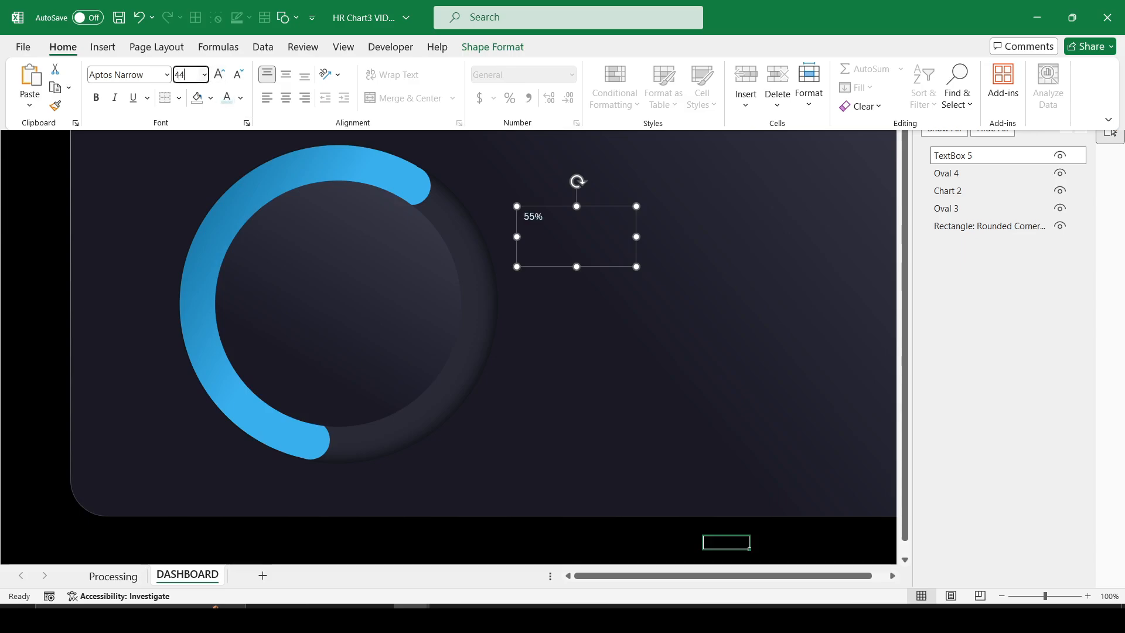
{"action": "key", "text": "Return"}
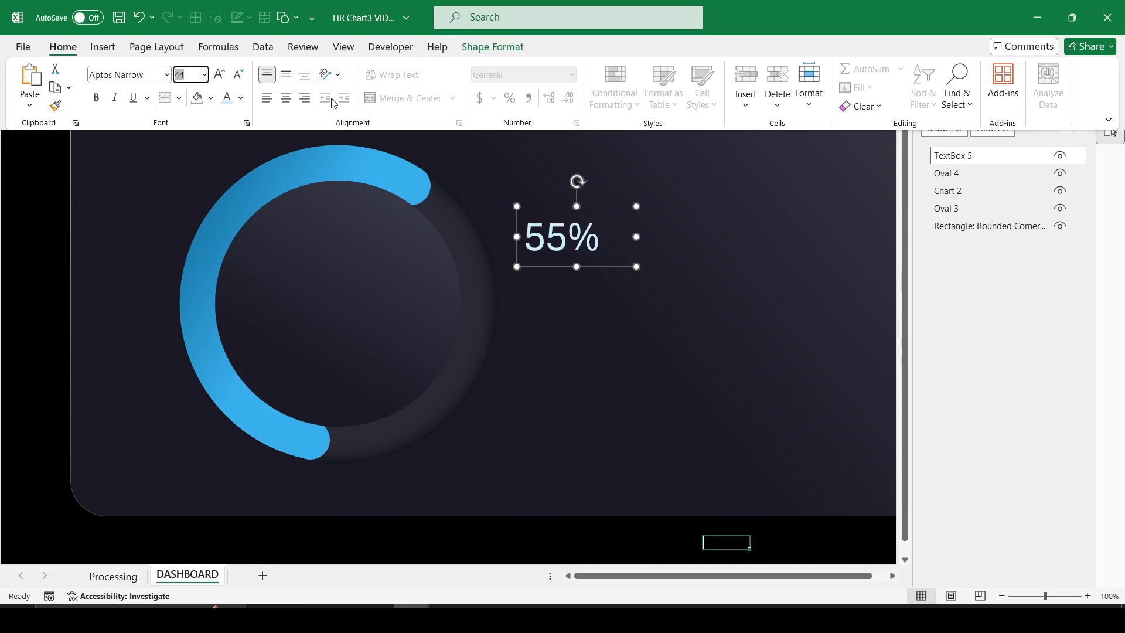
{"action": "left_click", "coordinate": [286, 98]}
{"action": "left_click", "coordinate": [286, 75]}
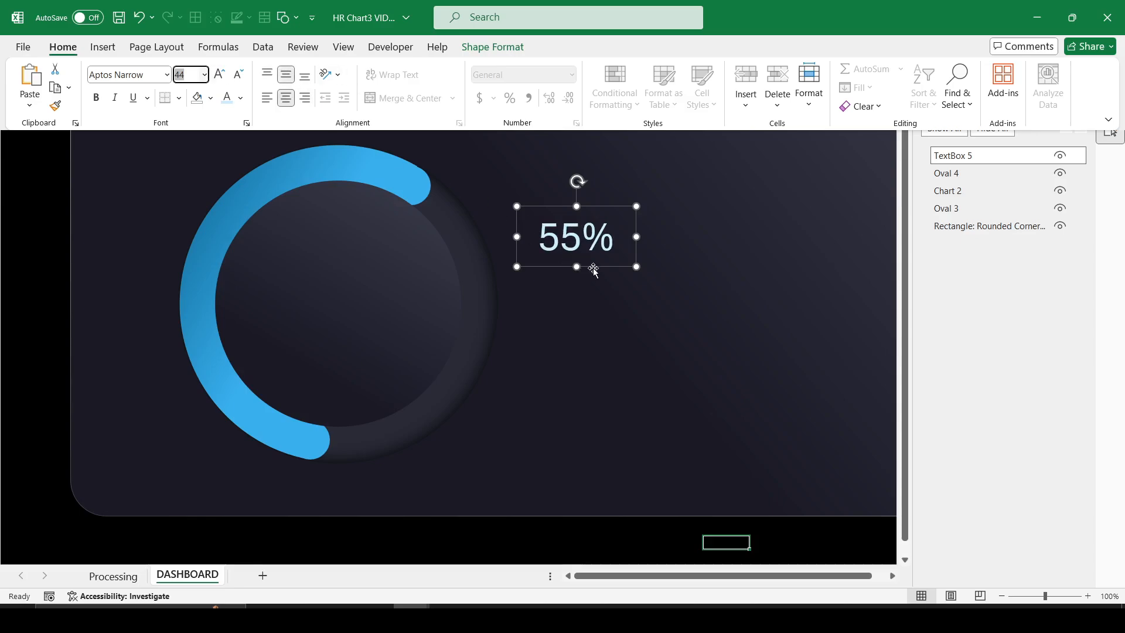
- Move the percentage text box into the centre circle and place a duplicate of it just below
{"action": "key", "text": "ctrl+F1"}
{"action": "left_click_drag", "start_coordinate": [593, 270], "coordinate": [352, 357]}
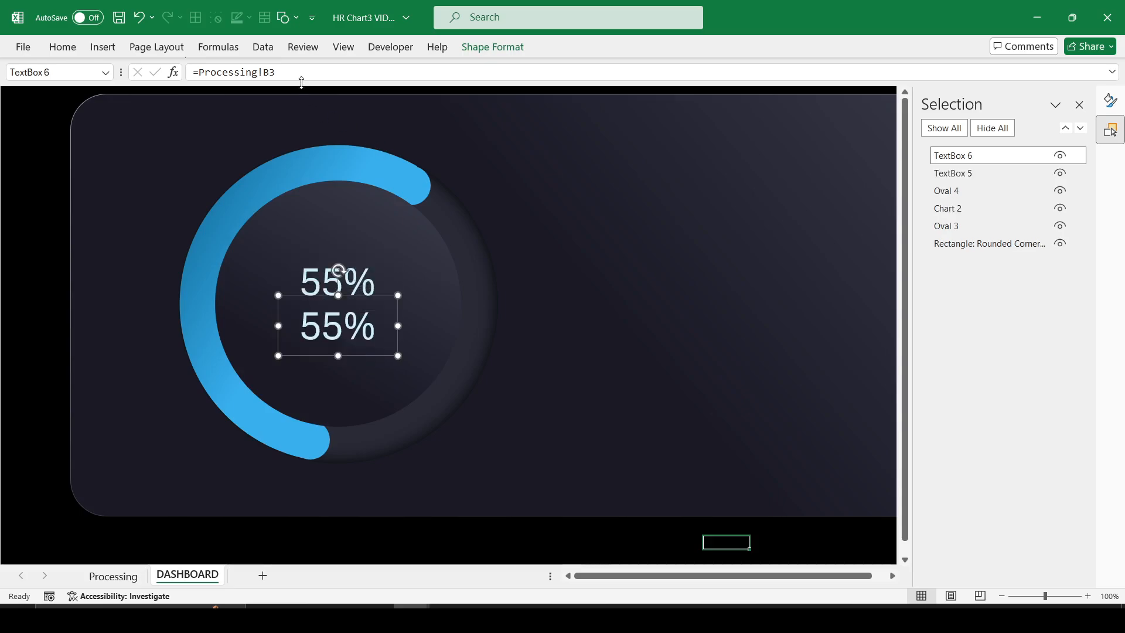
- Relink the duplicate text box to cell A2 of the Processing sheet
{"action": "left_click_drag", "start_coordinate": [293, 73], "coordinate": [78, 70]}
{"action": "type", "text": "="}
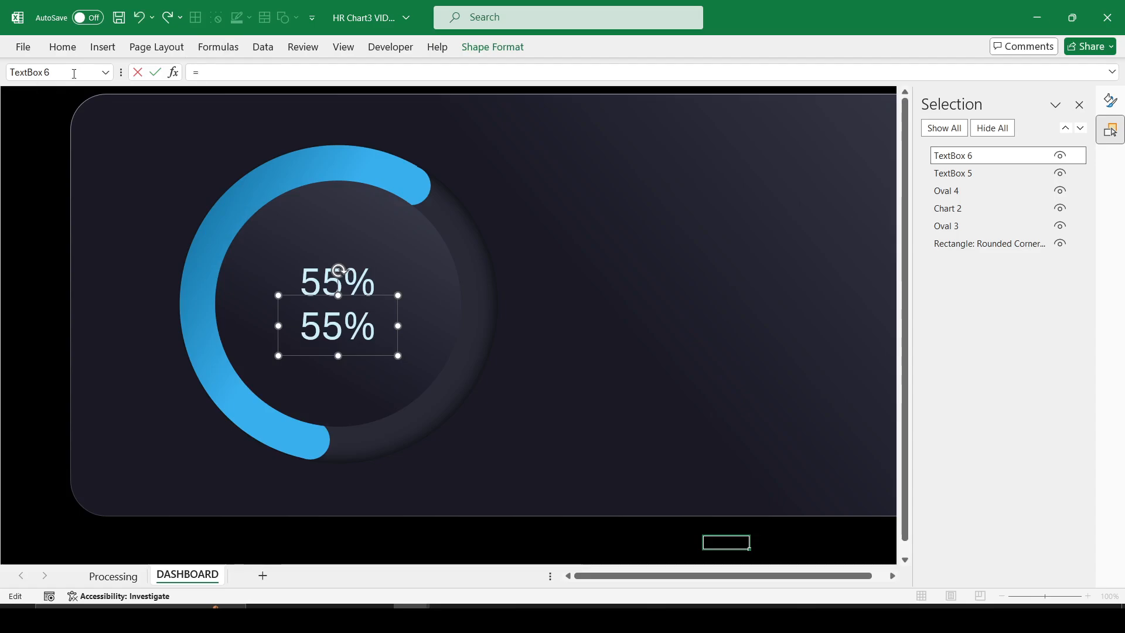
{"action": "left_click", "coordinate": [113, 577]}
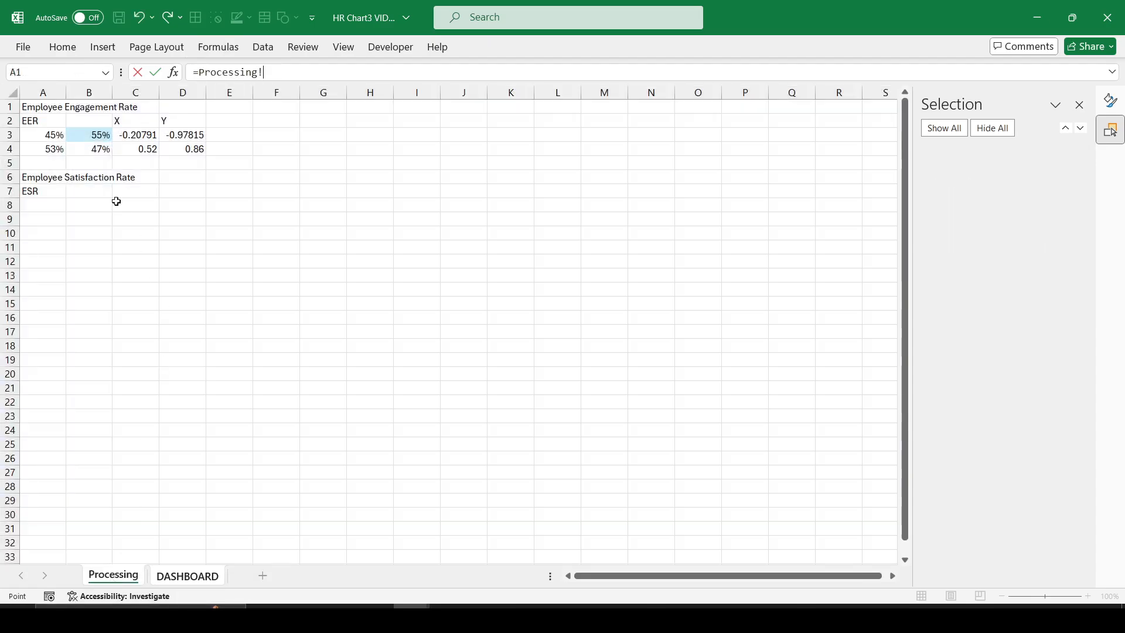
{"action": "left_click", "coordinate": [22, 124]}
{"action": "key", "text": "Return"}
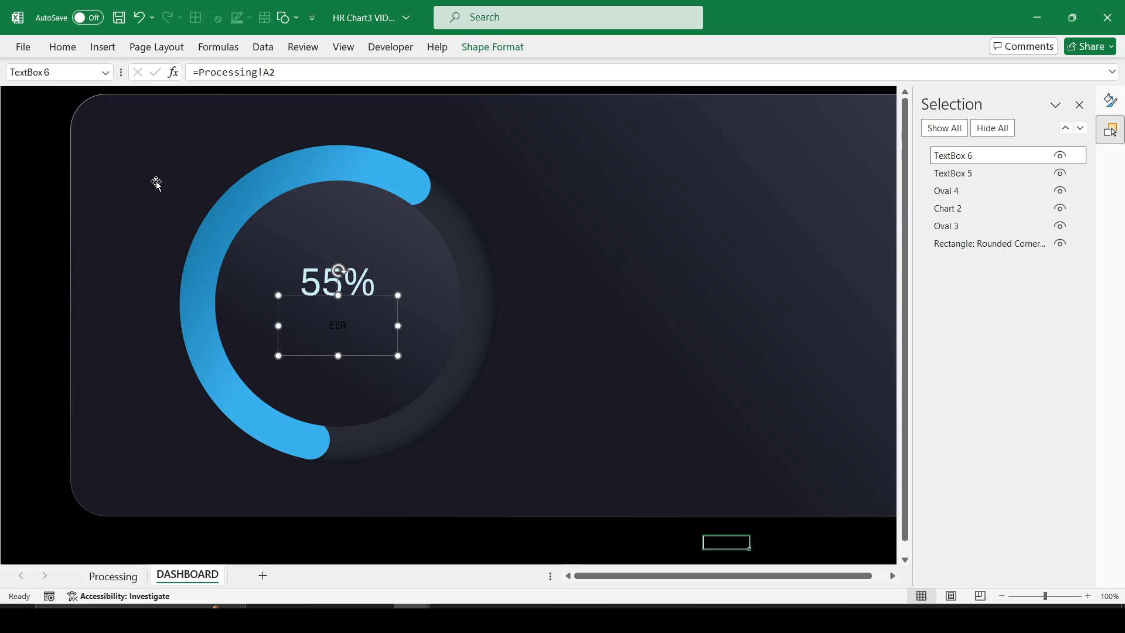
- Copy the percentage text box's formatting to the EER text box with Format Painter
{"action": "left_click", "coordinate": [63, 48]}
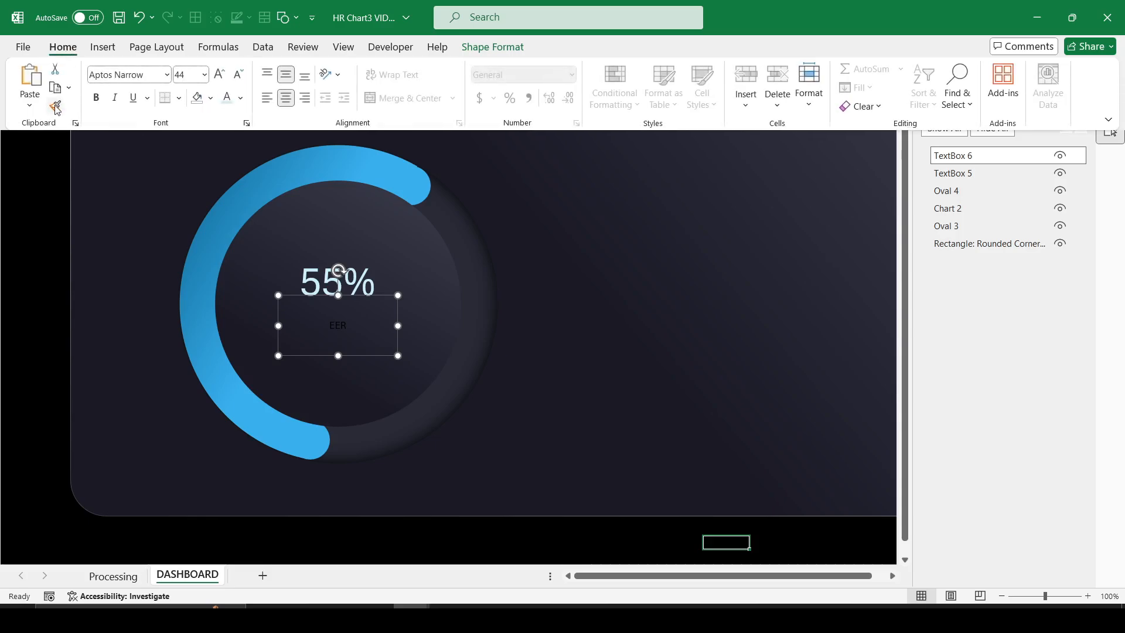
{"action": "left_click", "coordinate": [327, 271]}
{"action": "left_click", "coordinate": [63, 47]}
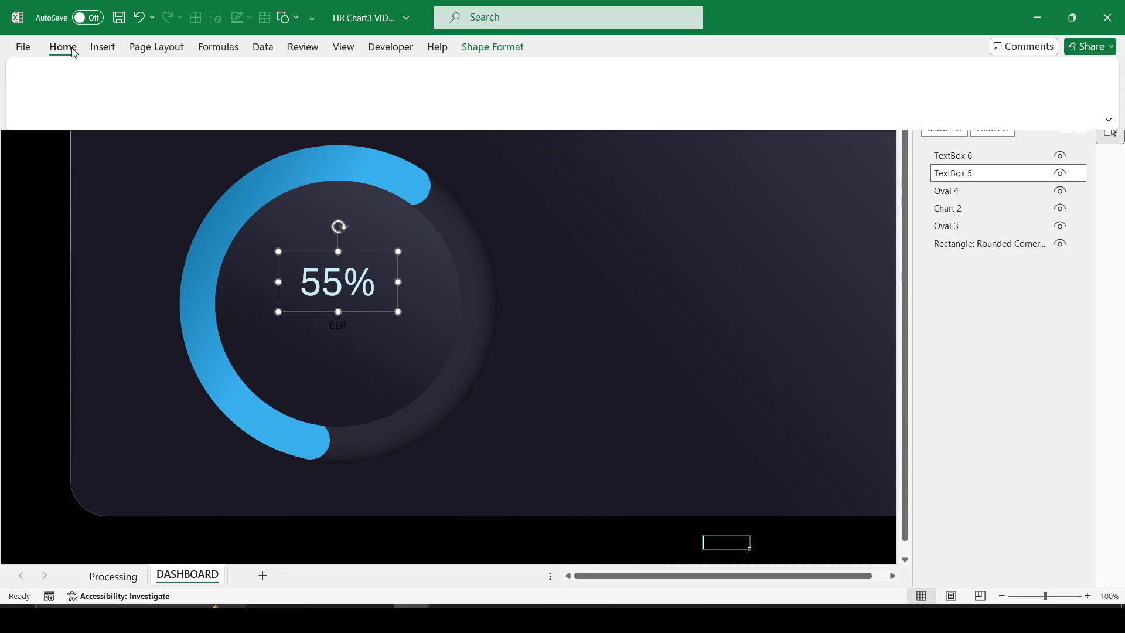
{"action": "left_click", "coordinate": [55, 106]}
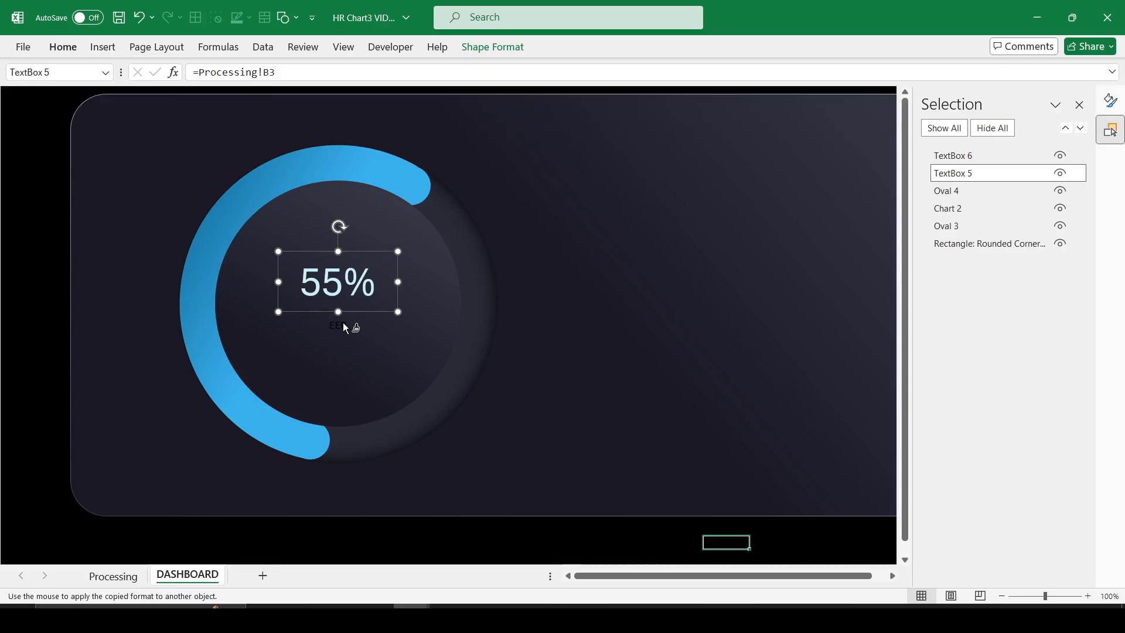
{"action": "left_click", "coordinate": [343, 323]}
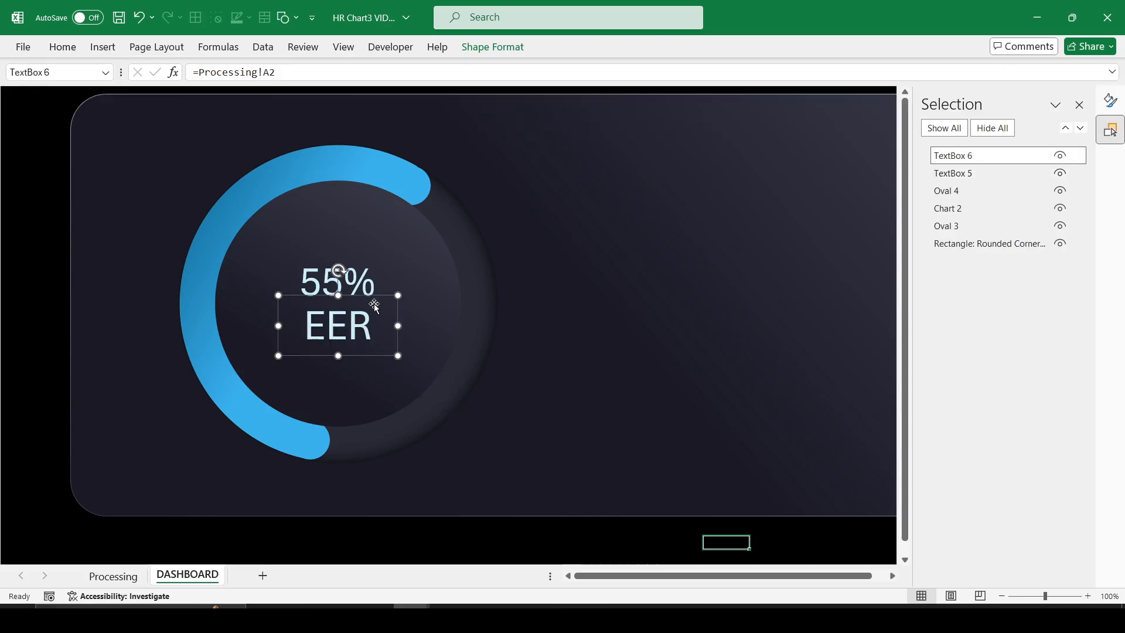
- Duplicate both text boxes, Oval 4, Chart 2 and Oval 3 together, and place the copies on the empty right half of the card
{"action": "left_click", "coordinate": [346, 281]}
{"action": "left_click", "coordinate": [381, 351], "text": "shift"}
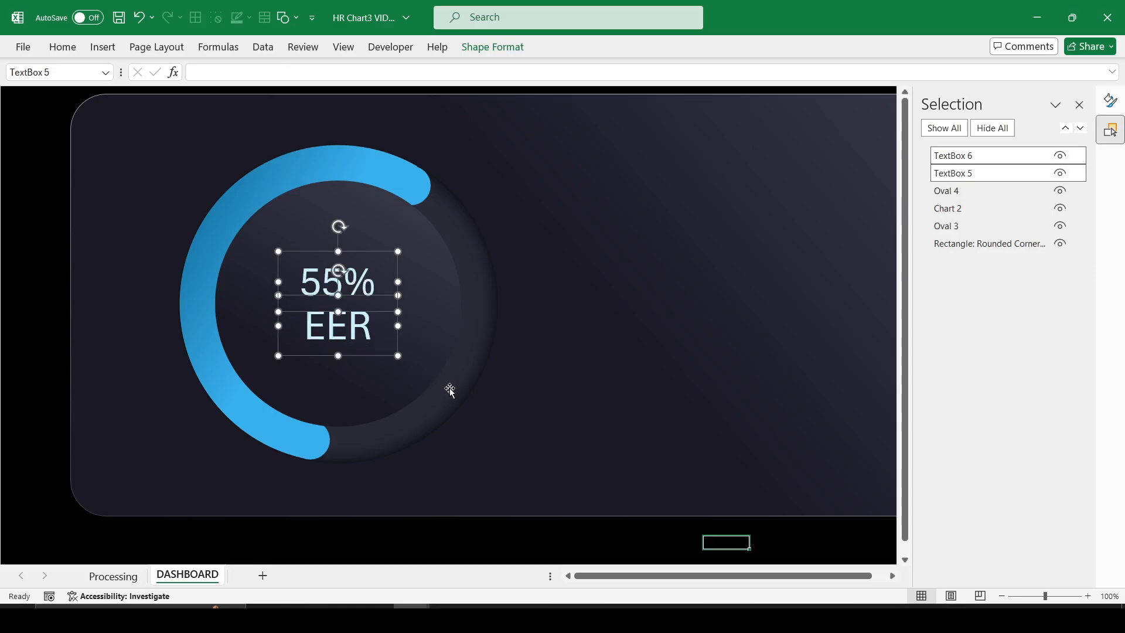
{"action": "left_click", "coordinate": [950, 191], "text": "ctrl"}
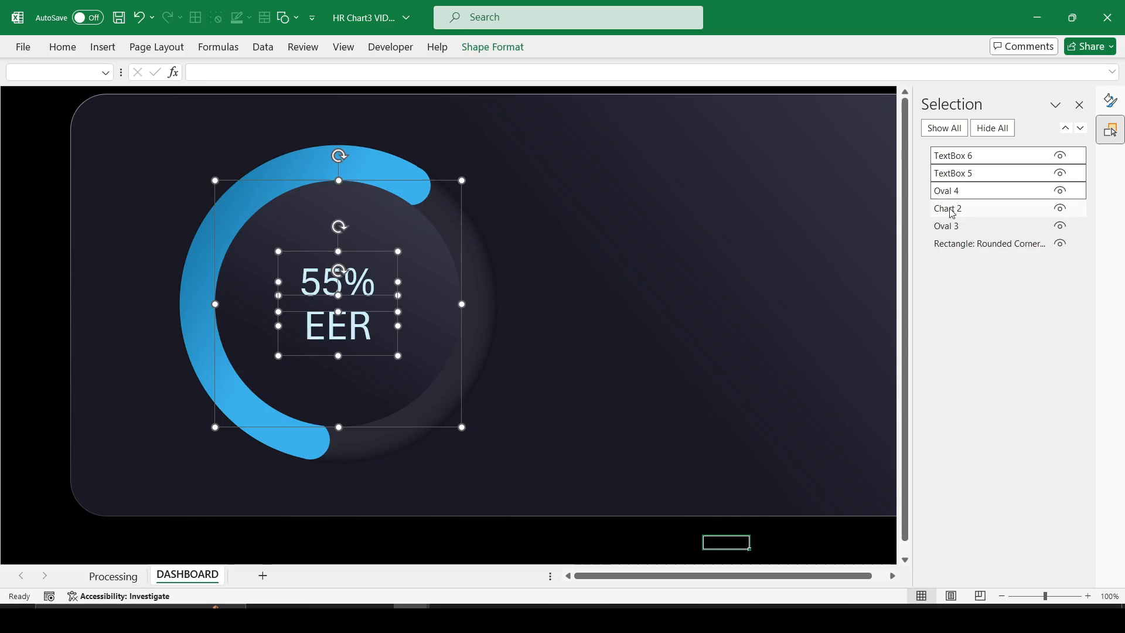
{"action": "left_click", "coordinate": [953, 210], "text": "ctrl"}
{"action": "left_click", "coordinate": [952, 226], "text": "ctrl"}
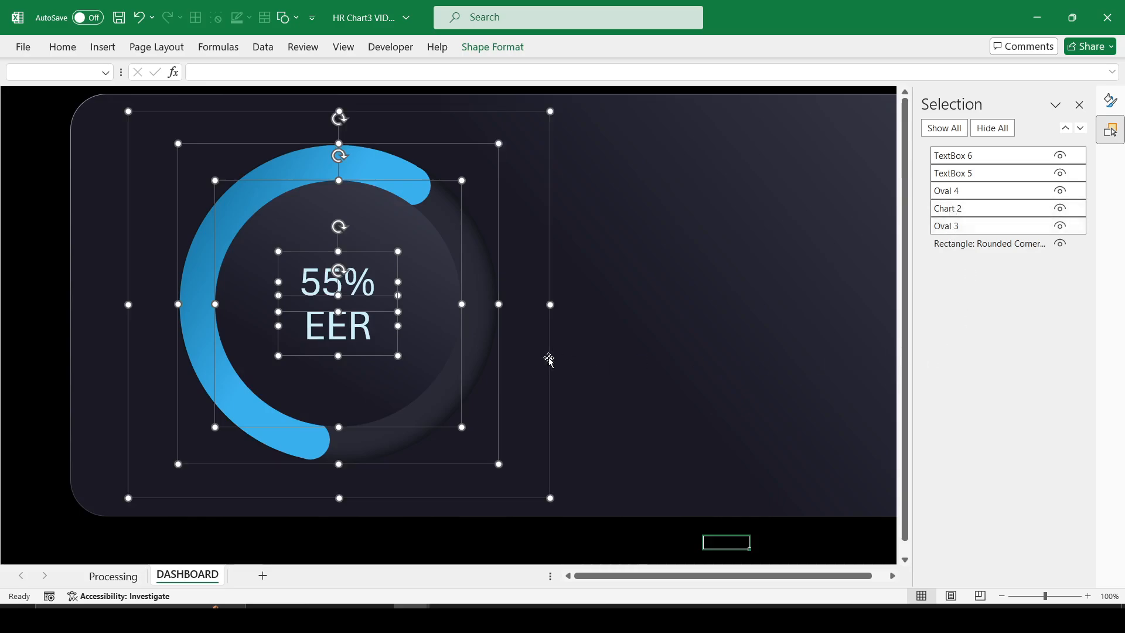
{"action": "left_click_drag", "start_coordinate": [551, 358], "coordinate": [801, 380]}
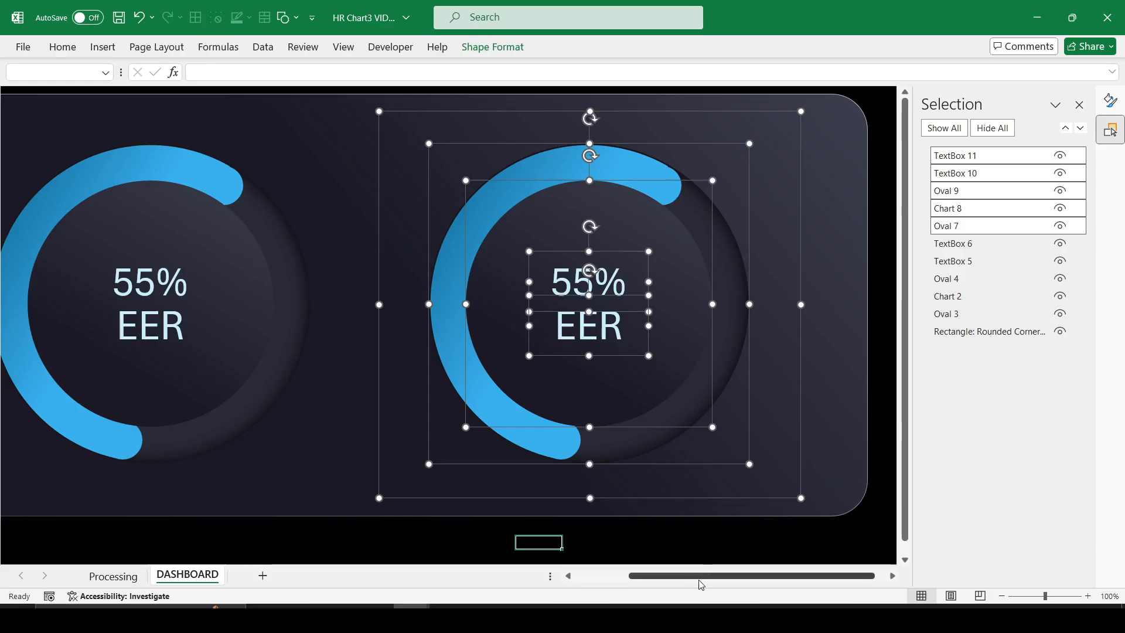
{"action": "mouse_move", "coordinate": [701, 583]}
{"action": "left_mouse_down"}
{"action": "mouse_move", "coordinate": [647, 583]}
{"action": "mouse_move", "coordinate": [706, 583]}
{"action": "left_mouse_up"}
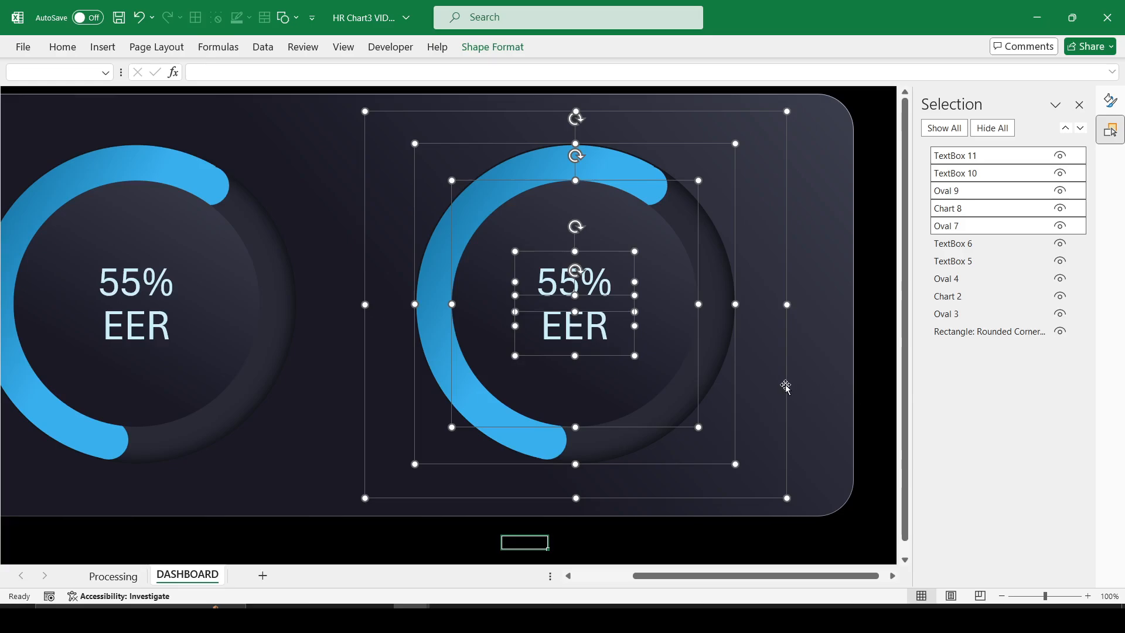
{"action": "left_click_drag", "start_coordinate": [787, 385], "coordinate": [797, 387]}
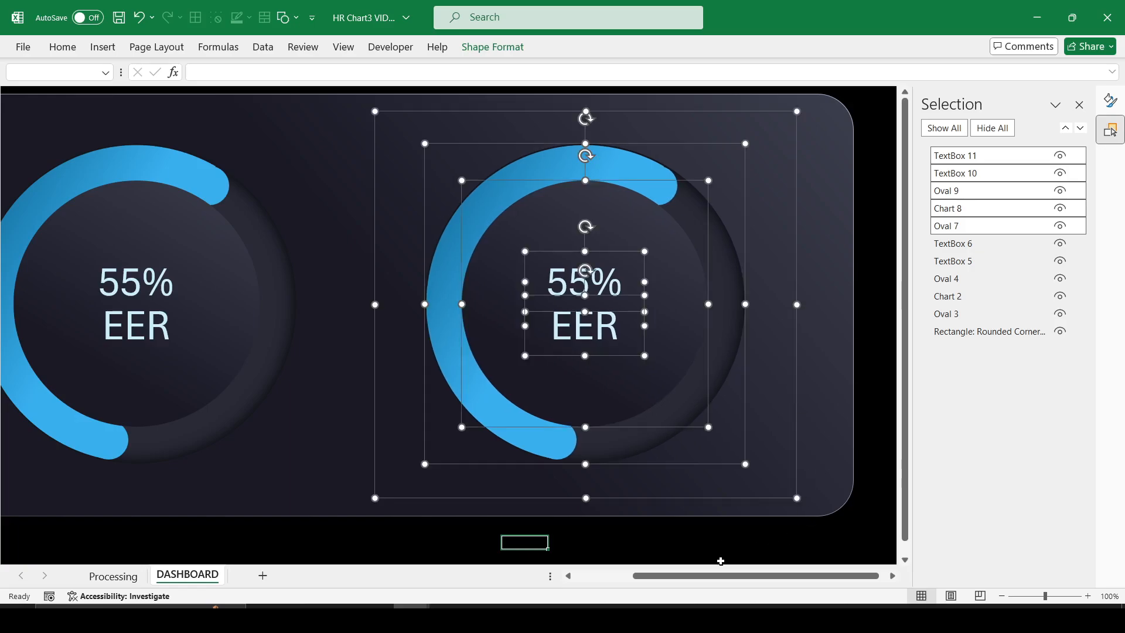
{"action": "left_click", "coordinate": [700, 530]}
- Copy the engagement rate calculations in A3:D4 of the Processing sheet to A8 under the ESR label
{"action": "left_click", "coordinate": [574, 164]}
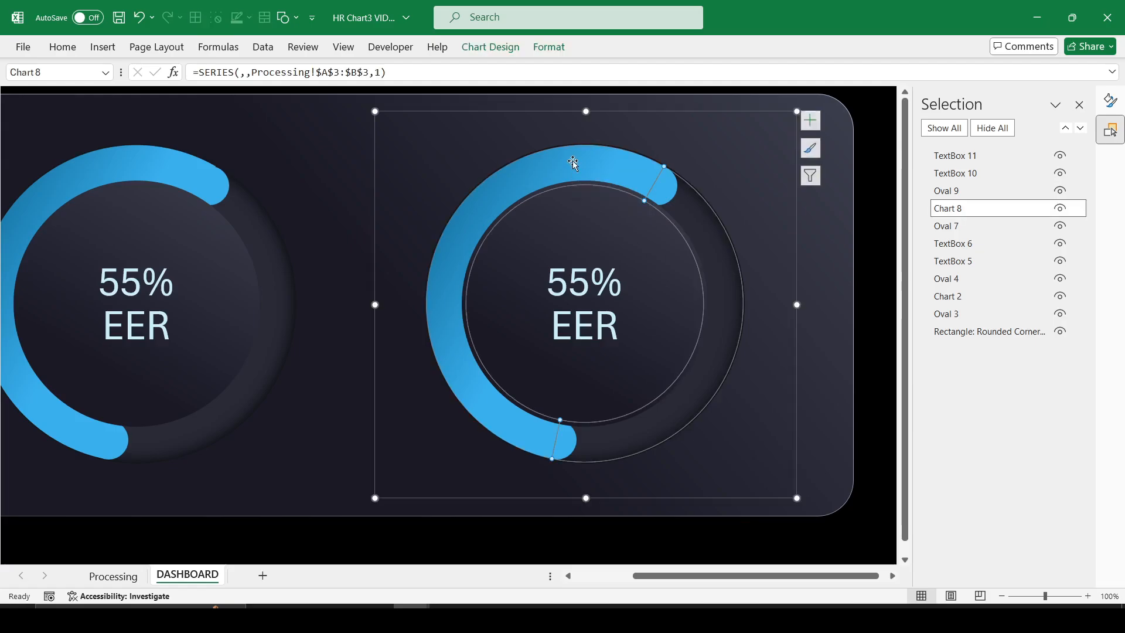
{"action": "left_click", "coordinate": [101, 577]}
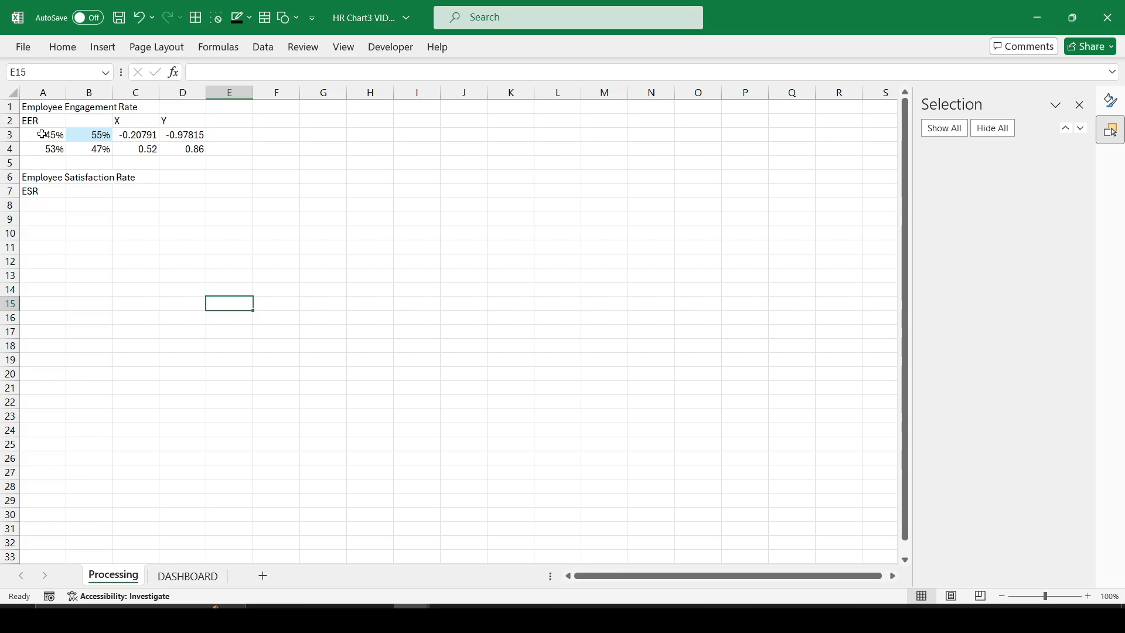
{"action": "left_click_drag", "start_coordinate": [29, 130], "coordinate": [141, 147]}
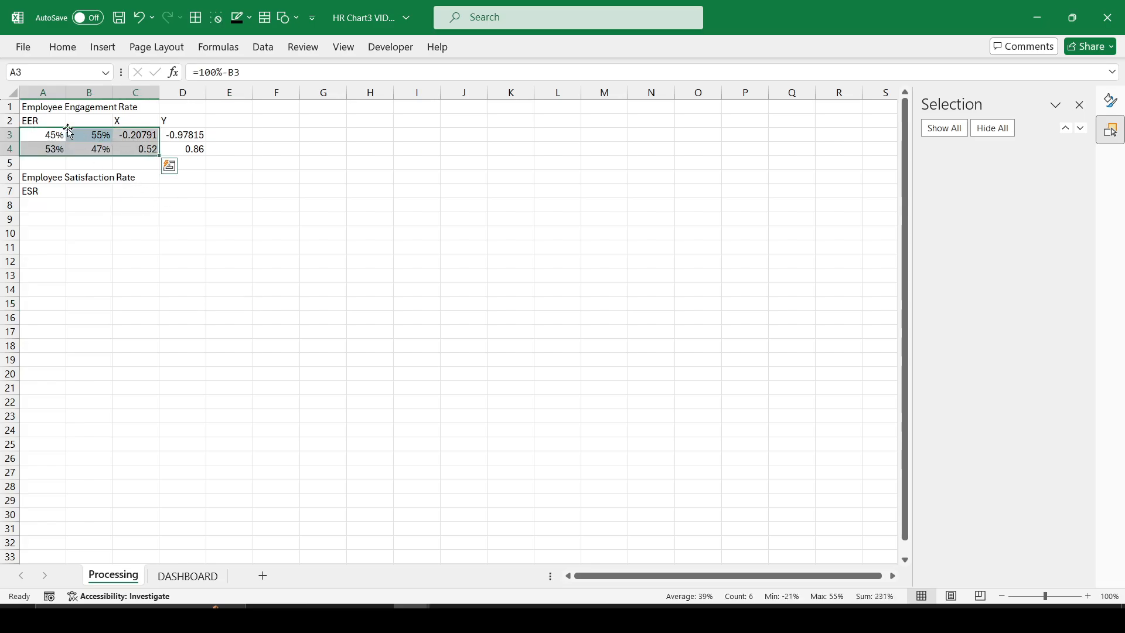
{"action": "left_click", "coordinate": [188, 150], "text": "shift"}
{"action": "key", "text": "ctrl+c"}
{"action": "left_click", "coordinate": [41, 204]}
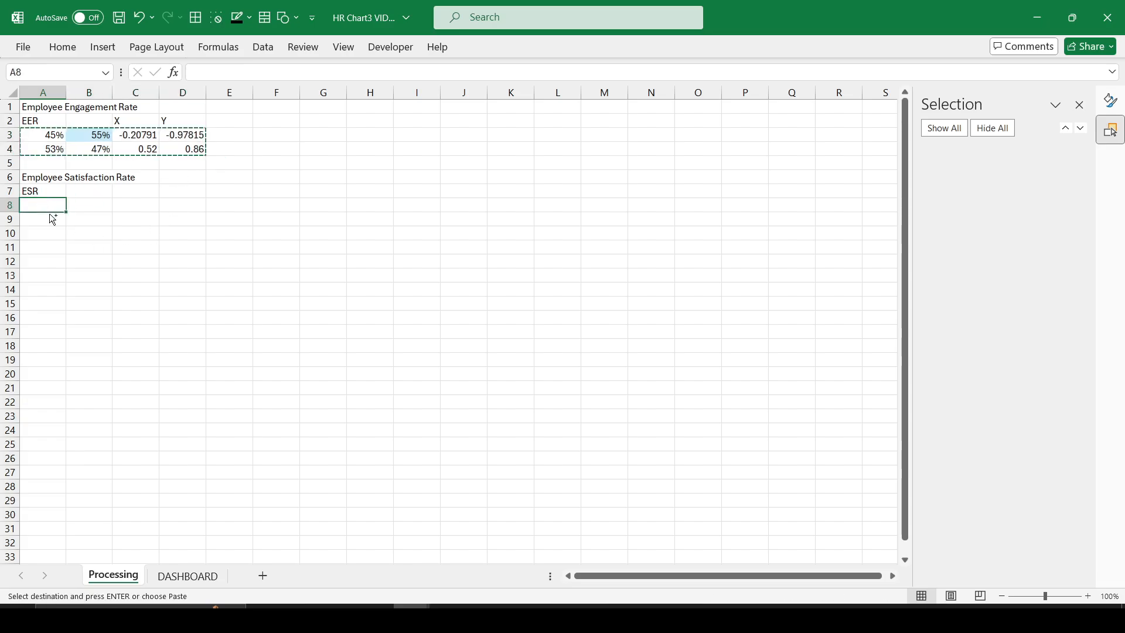
{"action": "key", "text": "ctrl+v"}
- Copy the X and Y headers from C2:D2 to C7:D7 above the satisfaction rate values
{"action": "left_click_drag", "start_coordinate": [123, 120], "coordinate": [163, 123]}
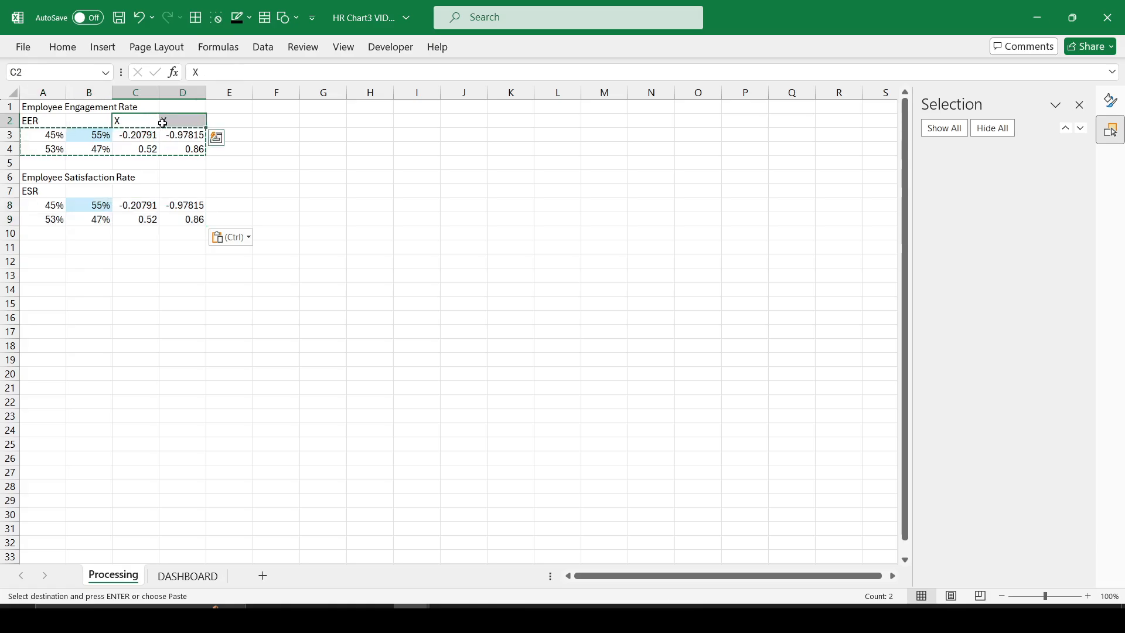
{"action": "key", "text": "ctrl+c"}
{"action": "left_click", "coordinate": [136, 191]}
{"action": "key", "text": "ctrl+v"}
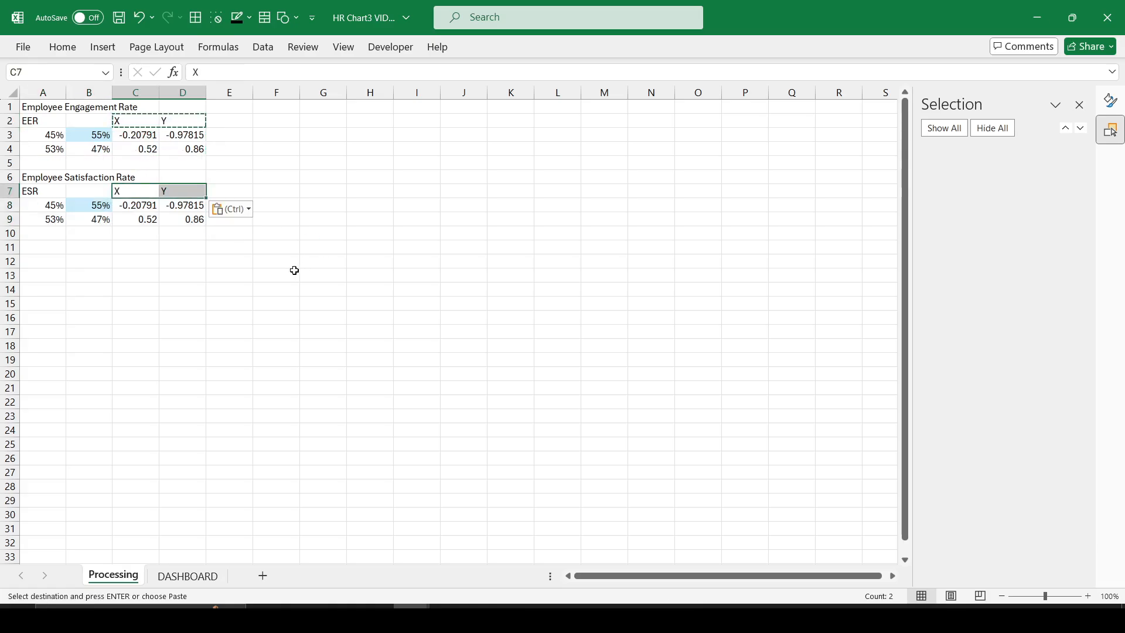
{"action": "left_click", "coordinate": [294, 271]}
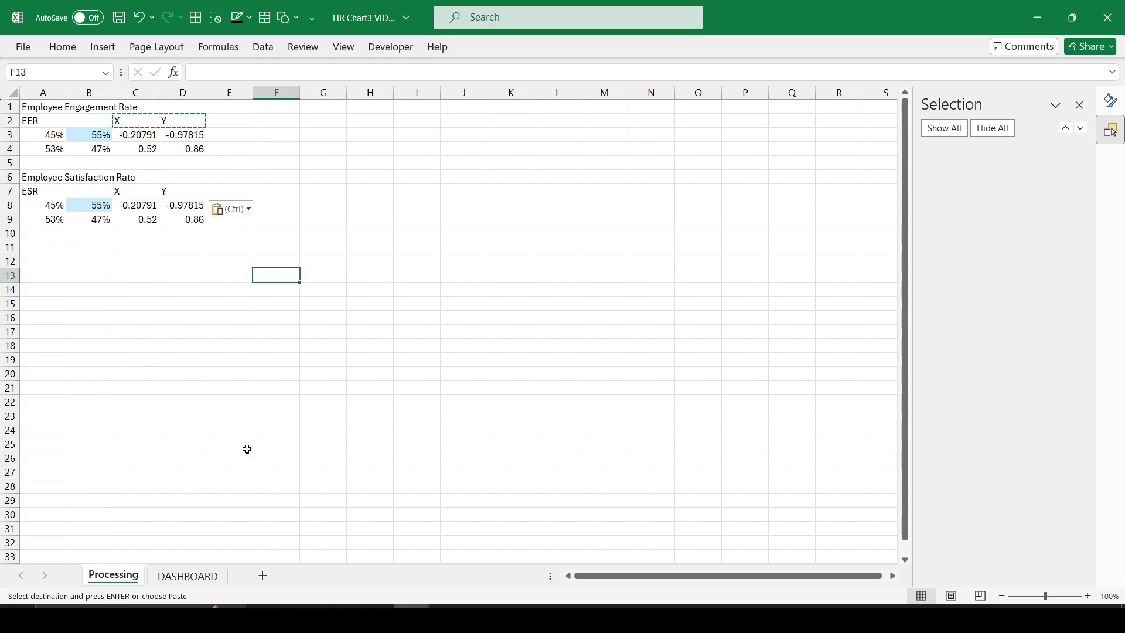
- Set the employee satisfaction rate in cell B8 to 50%
{"action": "left_click", "coordinate": [98, 207]}
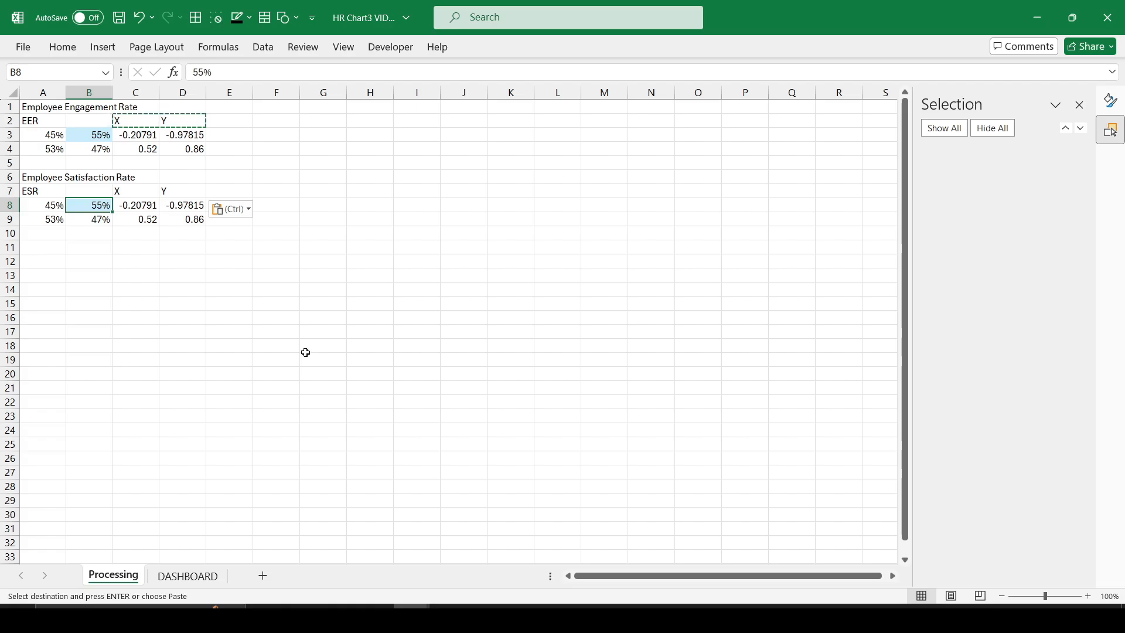
{"action": "type", "text": "50"}
{"action": "key", "text": "Return"}
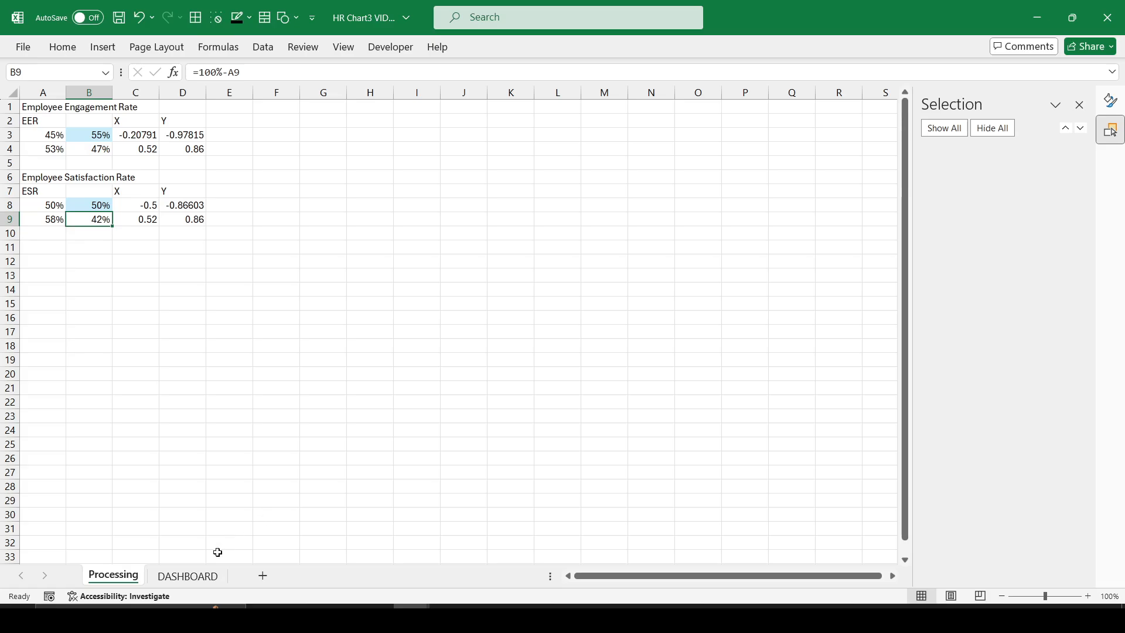
- Point the values of Chart 8's first series on the DASHBOARD sheet to Processing cells A8:B8
{"action": "left_click", "coordinate": [187, 576]}
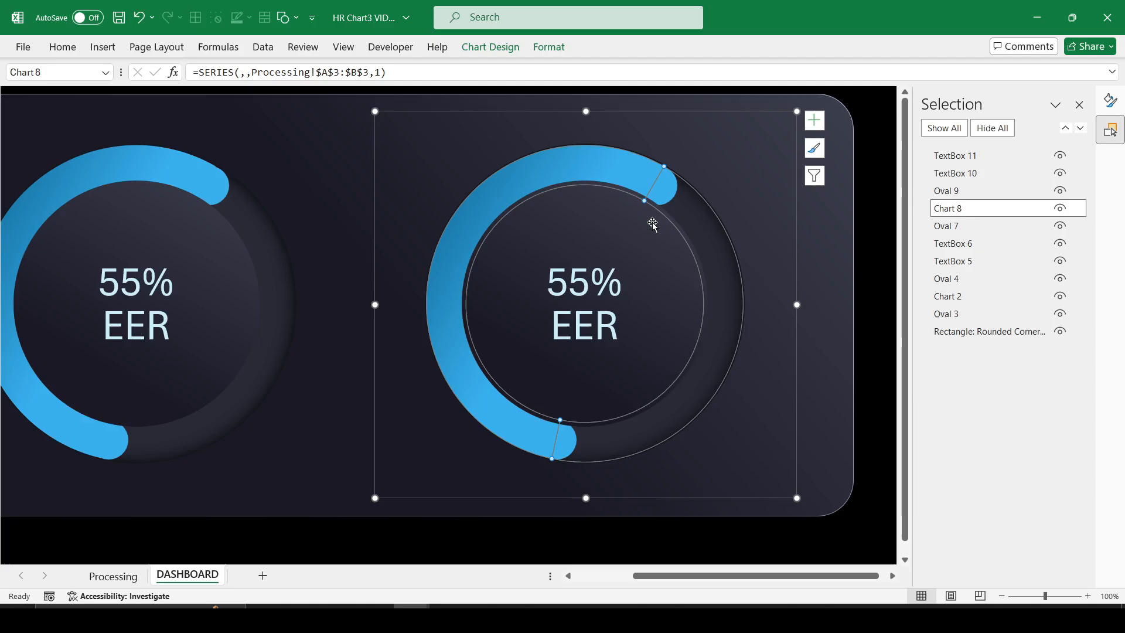
{"action": "left_click", "coordinate": [949, 226]}
{"action": "left_click", "coordinate": [948, 212]}
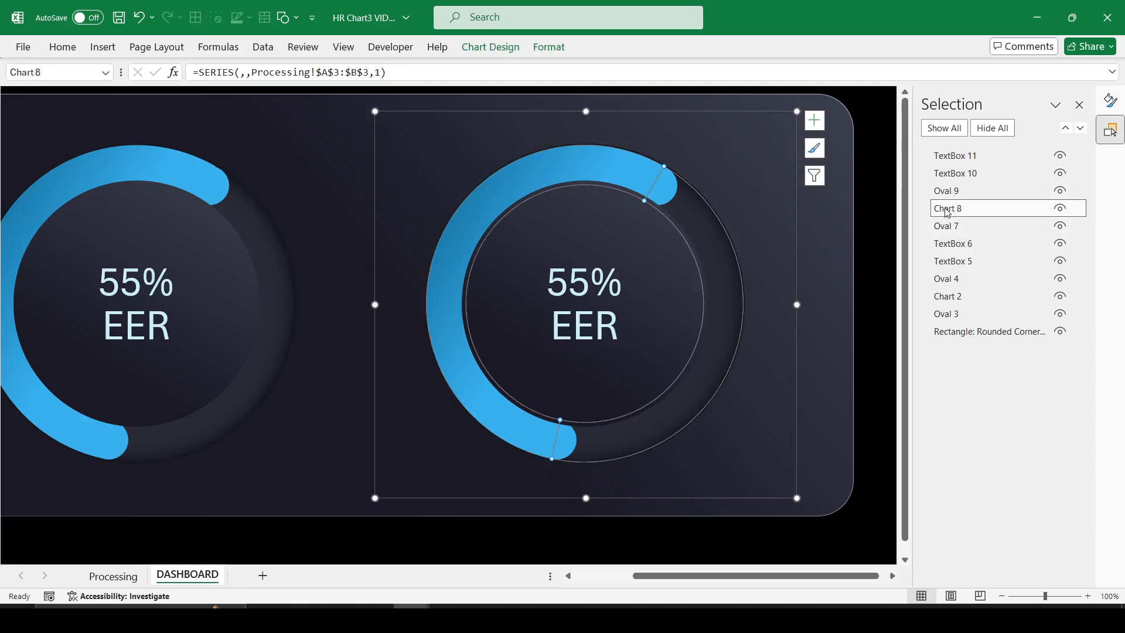
{"action": "left_click", "coordinate": [489, 48]}
{"action": "left_click", "coordinate": [766, 90]}
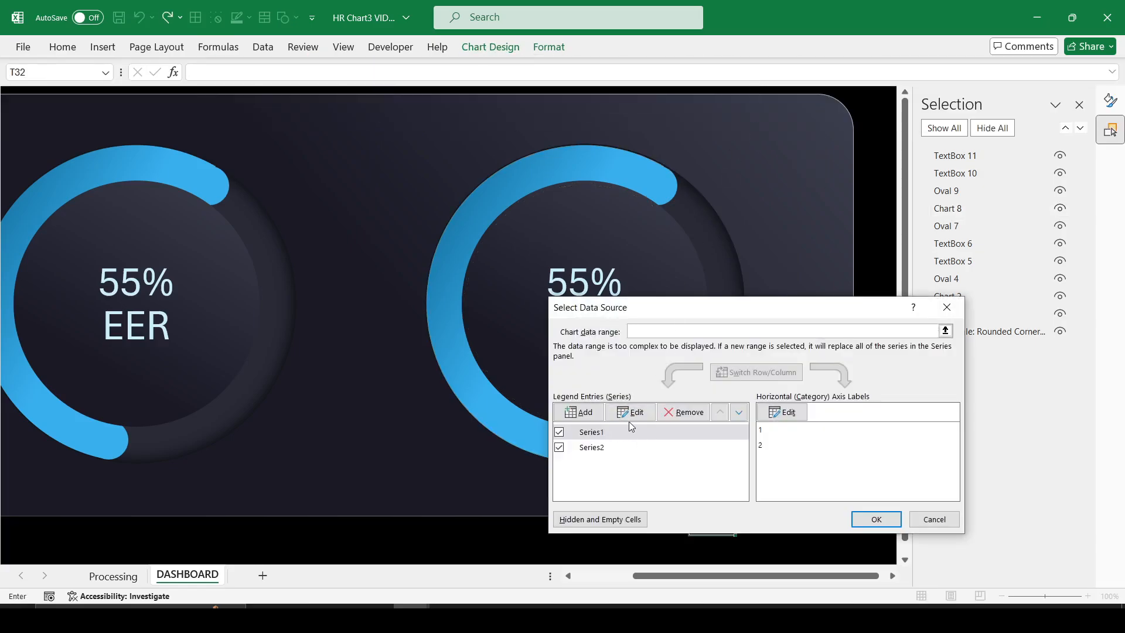
{"action": "left_click", "coordinate": [630, 412]}
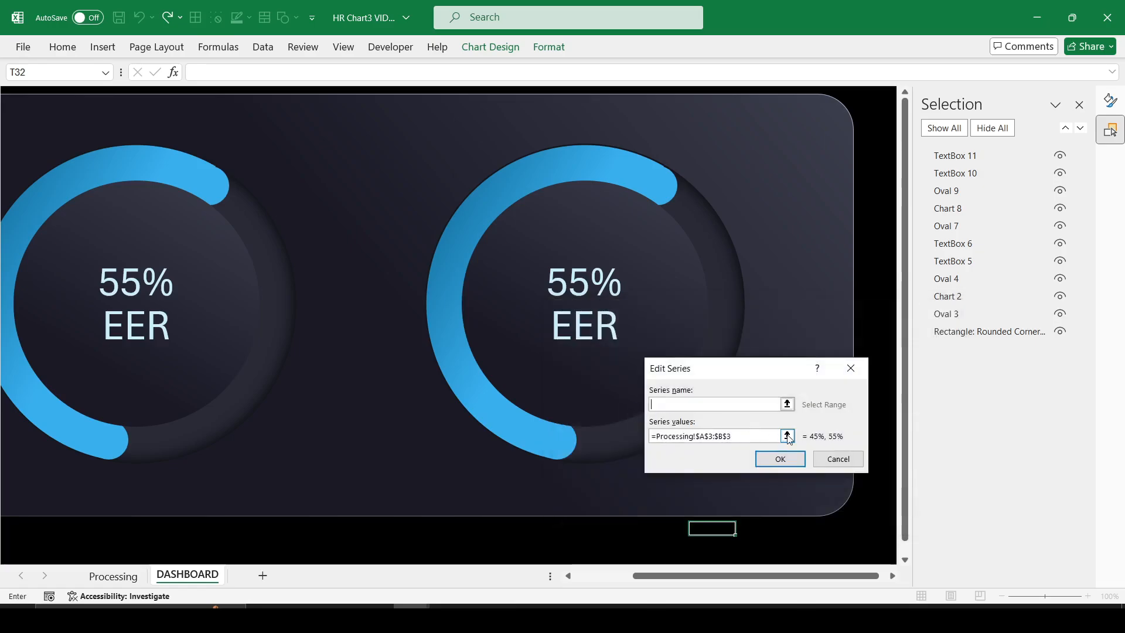
{"action": "left_click", "coordinate": [788, 437]}
{"action": "left_click_drag", "start_coordinate": [44, 205], "coordinate": [87, 208]}
{"action": "key", "text": "Return"}
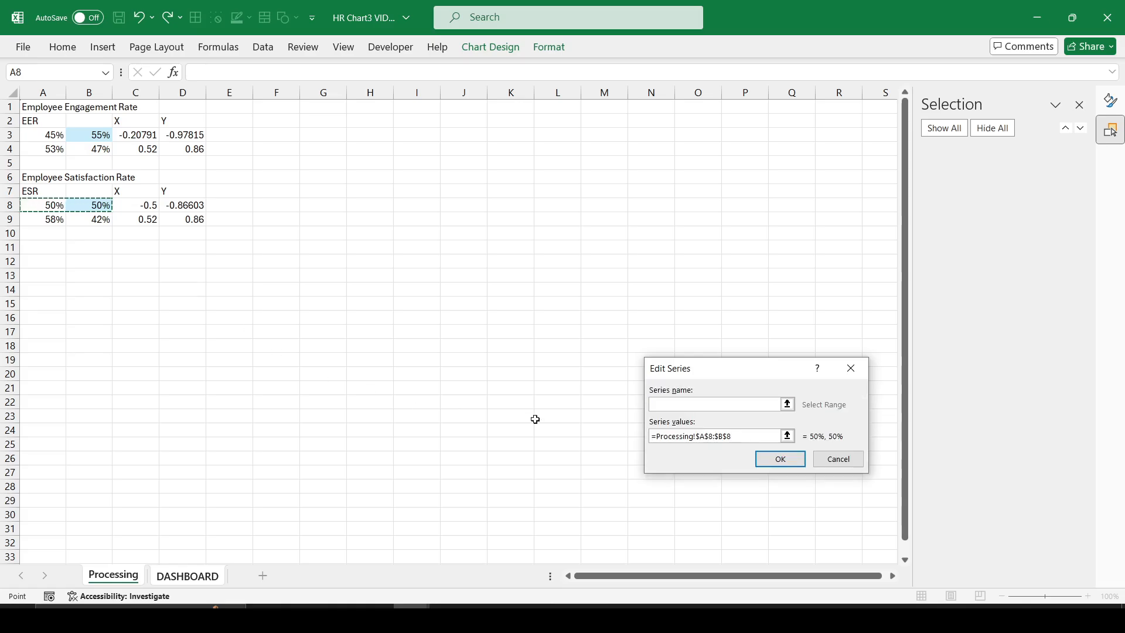
{"action": "left_click", "coordinate": [784, 459]}
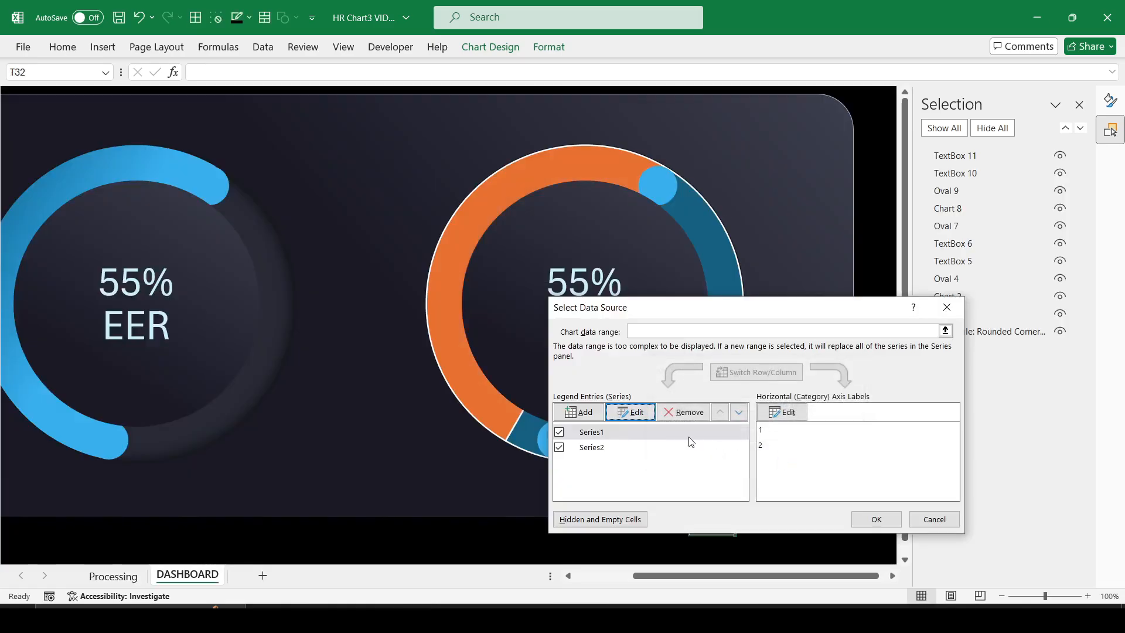
- Change the X values of Chart 8's second series to Processing cells C8:C9
{"action": "left_click", "coordinate": [602, 446]}
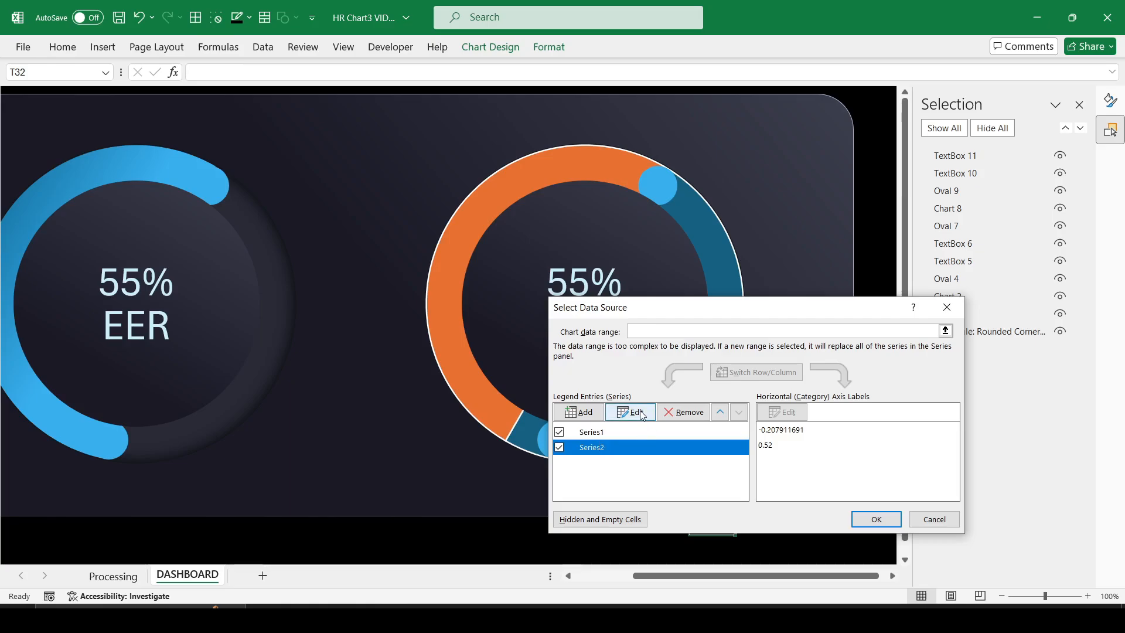
{"action": "left_click", "coordinate": [636, 413]}
{"action": "left_click", "coordinate": [751, 422]}
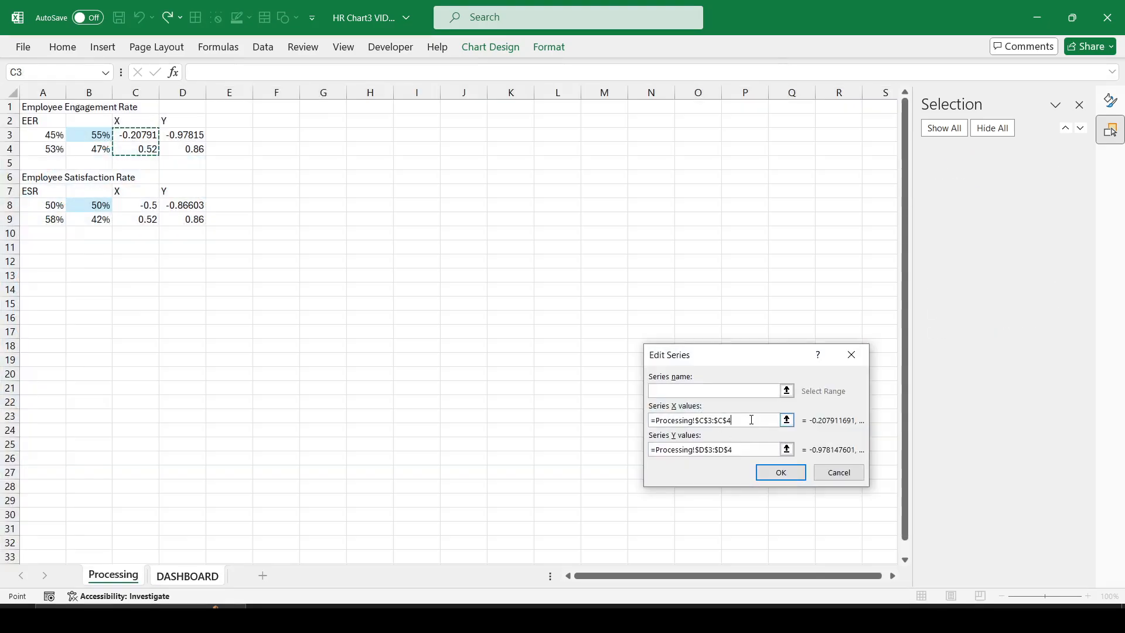
{"action": "left_click_drag", "start_coordinate": [733, 421], "coordinate": [632, 406]}
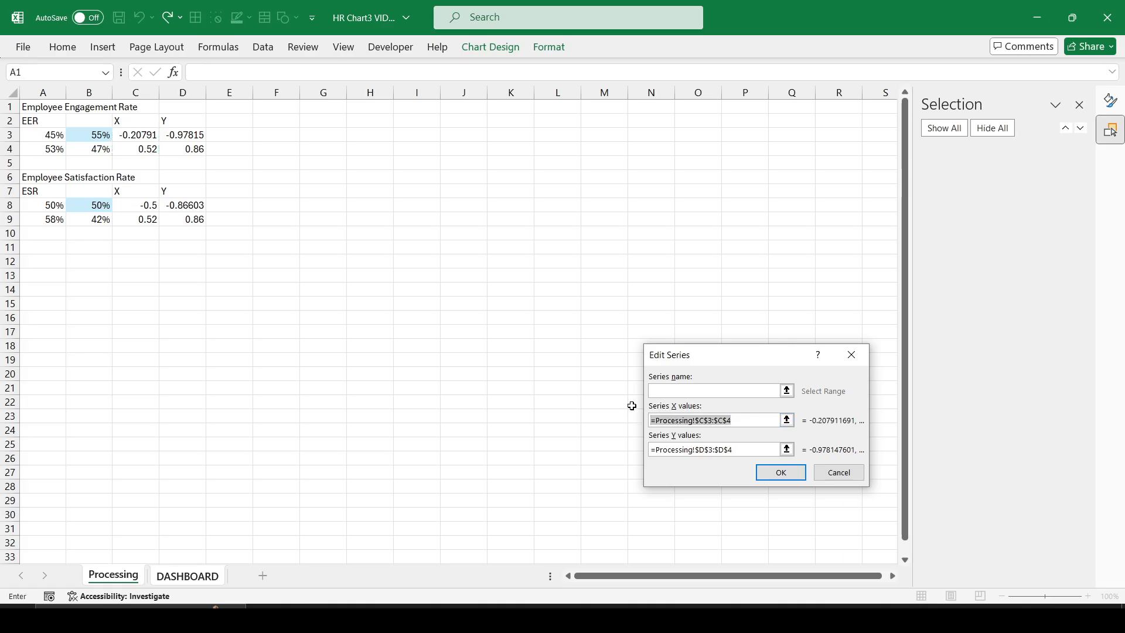
{"action": "key", "text": "BackSpace"}
{"action": "left_click", "coordinate": [787, 420]}
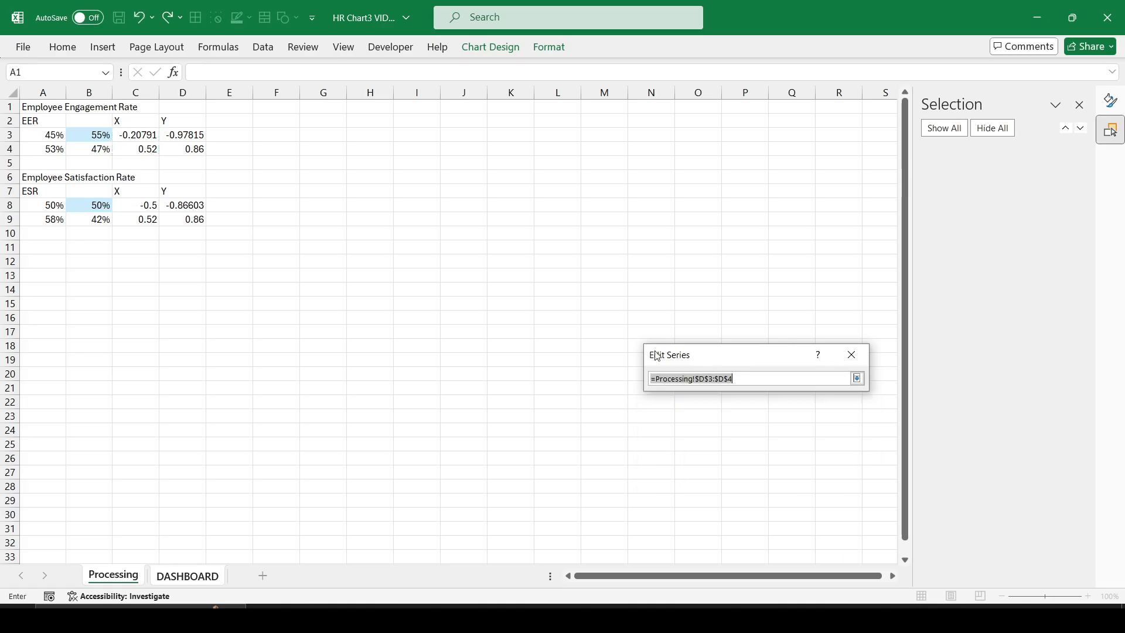
{"action": "left_click_drag", "start_coordinate": [148, 206], "coordinate": [142, 223]}
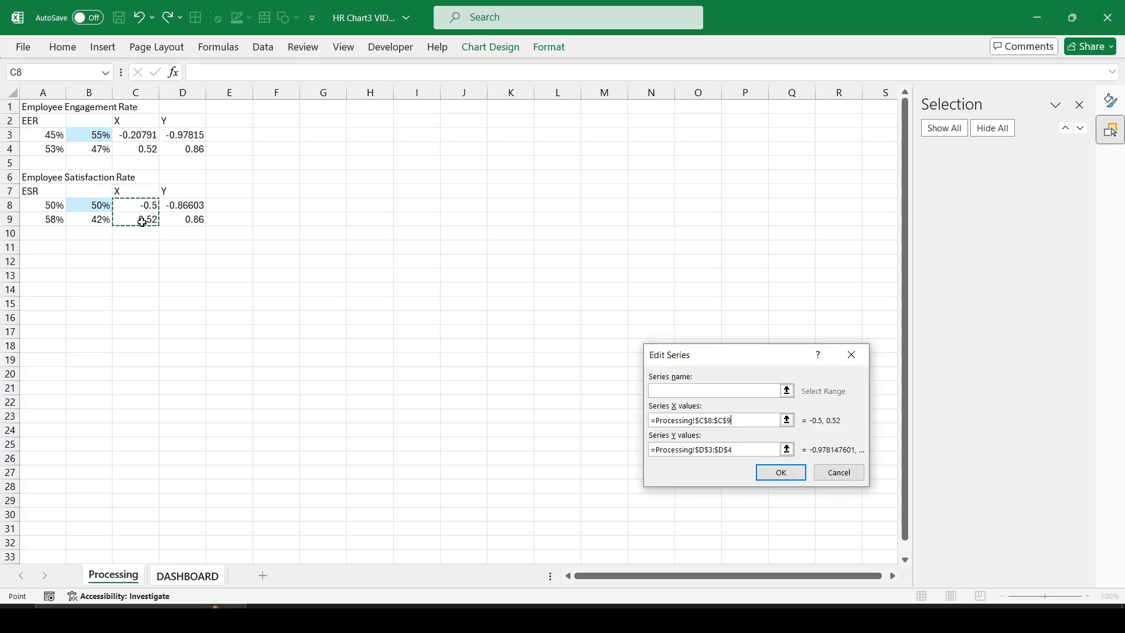
- Change the second series' Y values to Processing cells D8:D9 and apply the new chart data source
{"action": "left_click_drag", "start_coordinate": [748, 448], "coordinate": [636, 441]}
{"action": "key", "text": "BackSpace"}
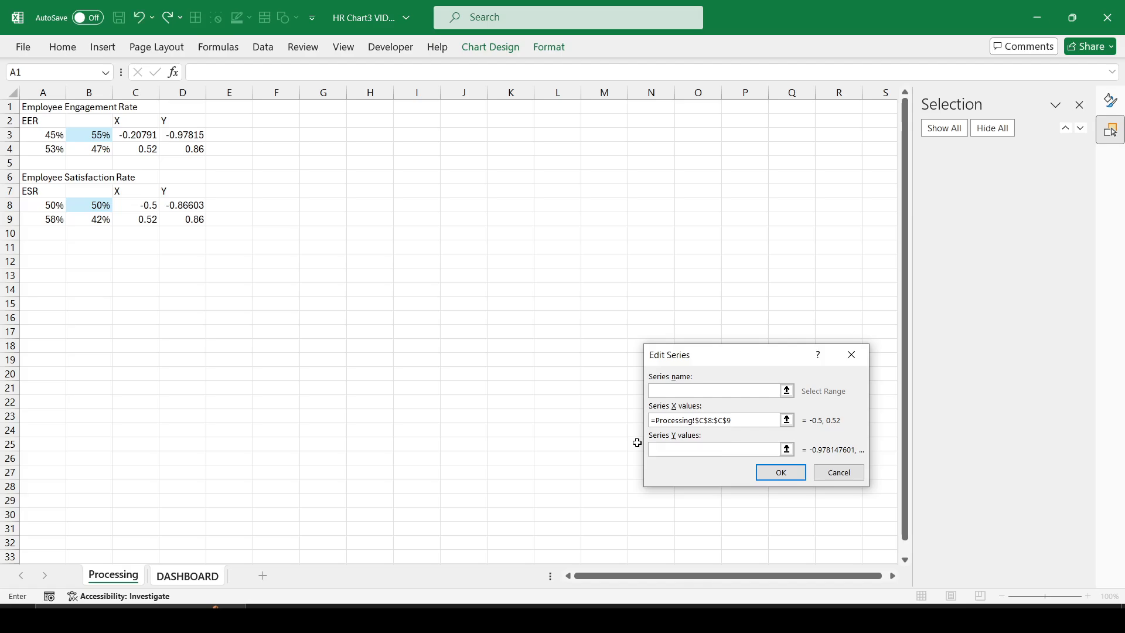
{"action": "left_click", "coordinate": [786, 449]}
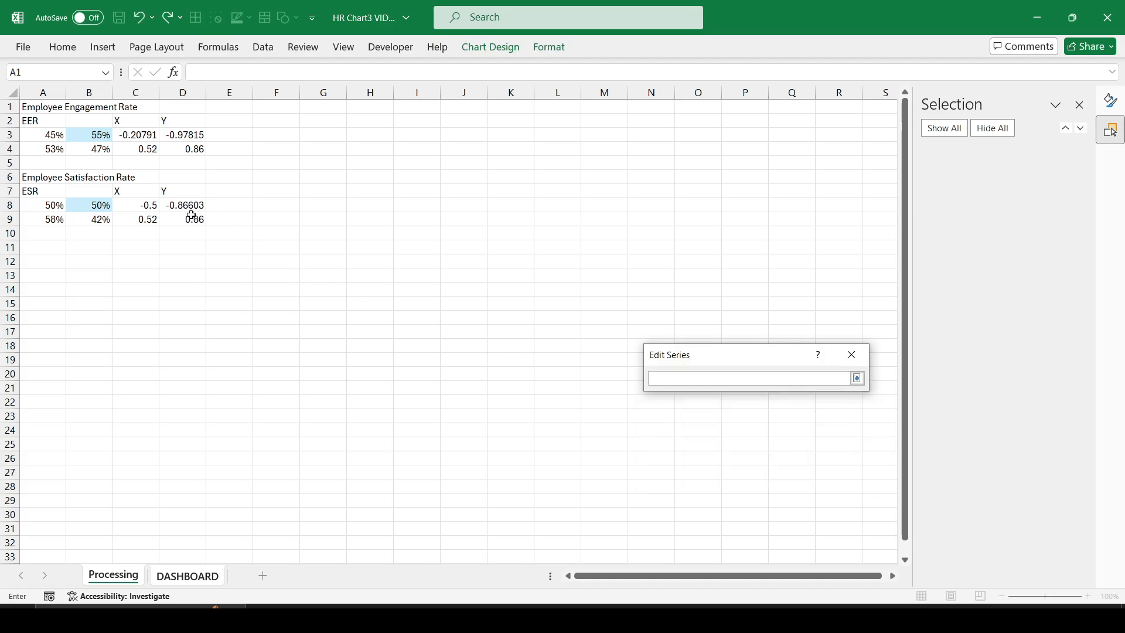
{"action": "left_click_drag", "start_coordinate": [174, 207], "coordinate": [194, 222]}
{"action": "key", "text": "Return"}
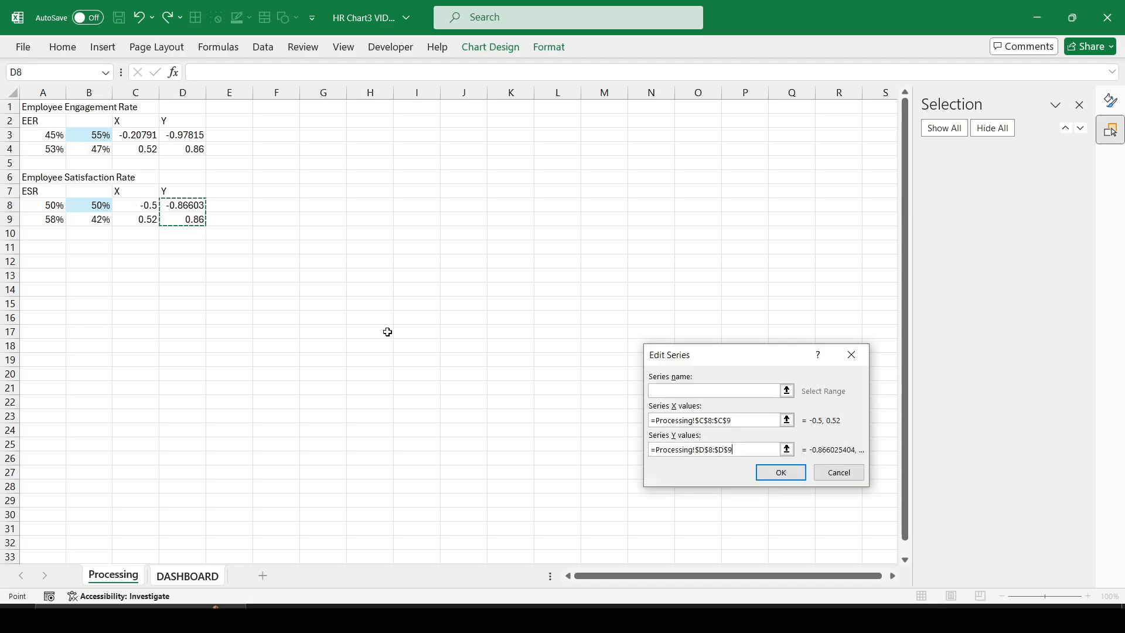
{"action": "left_click", "coordinate": [781, 473]}
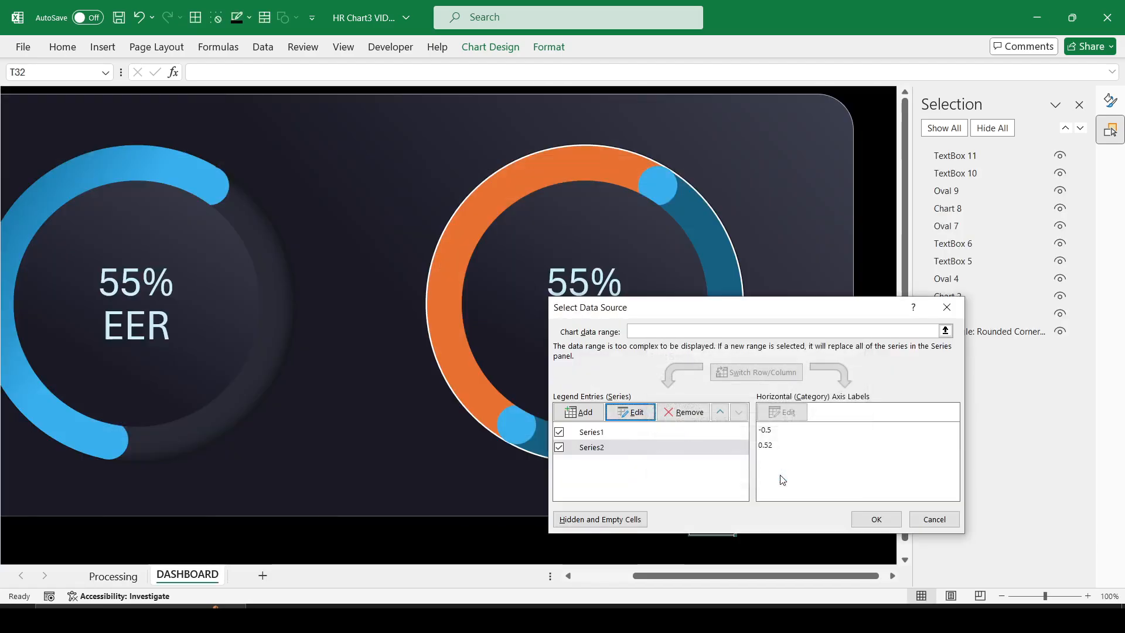
{"action": "left_click", "coordinate": [869, 520]}
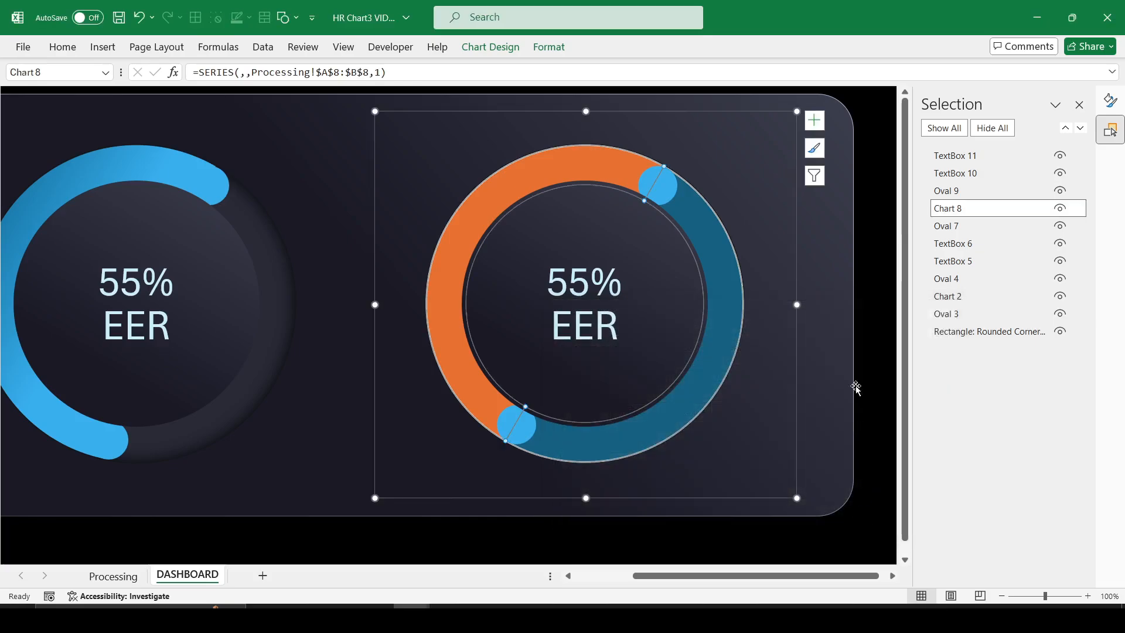
- Remove the border from Chart 8's doughnut series and set its teal slice to no fill
{"action": "left_click", "coordinate": [1111, 100]}
{"action": "left_click", "coordinate": [909, 153]}
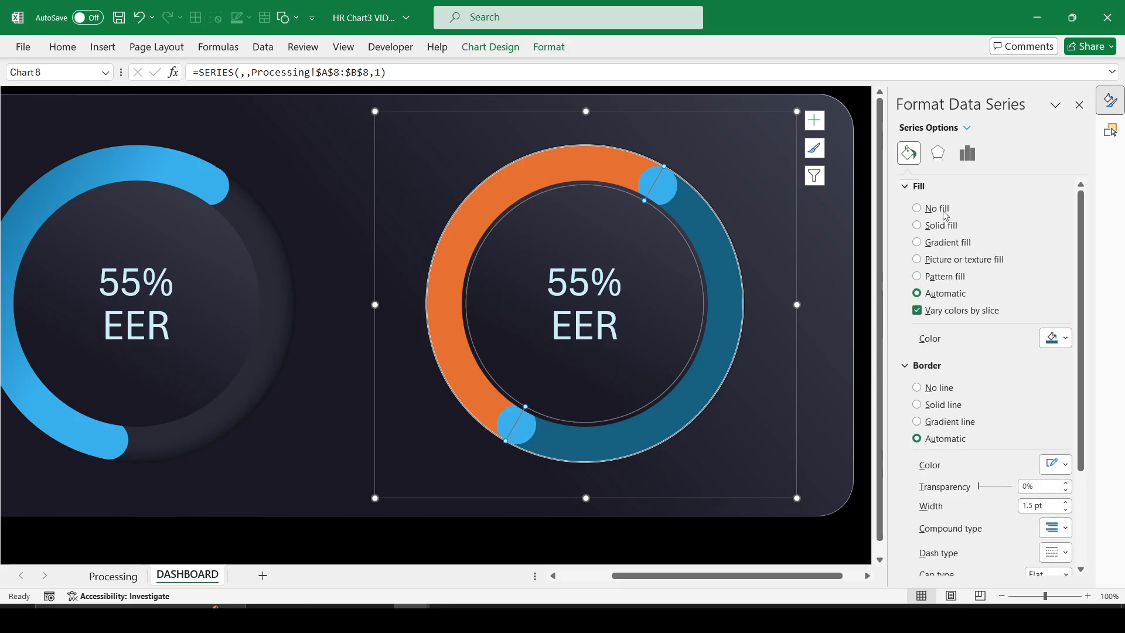
{"action": "scroll", "coordinate": [976, 453], "scroll_direction": "down", "scroll_amount": 5}
{"action": "scroll", "coordinate": [976, 450], "scroll_direction": "up", "scroll_amount": 2}
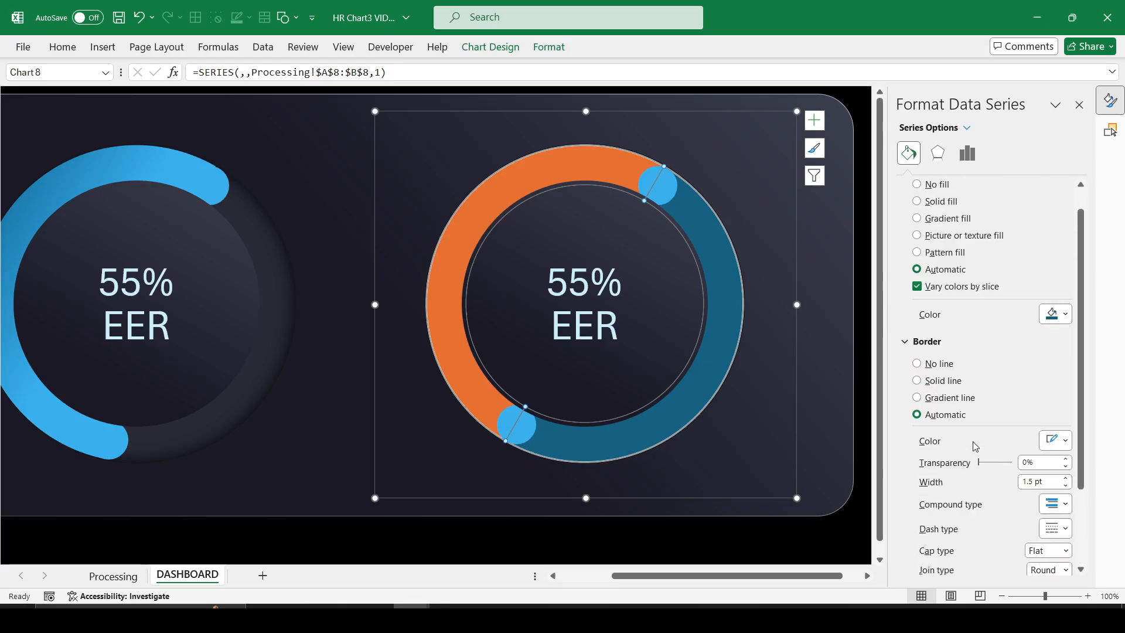
{"action": "left_click", "coordinate": [946, 367]}
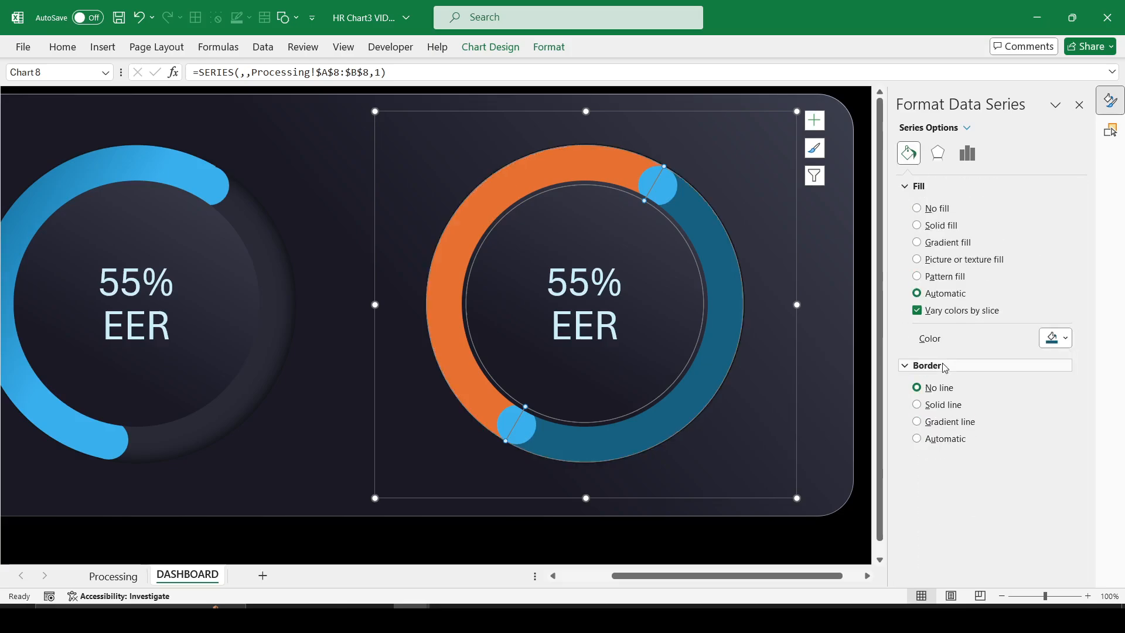
{"action": "left_click", "coordinate": [725, 296]}
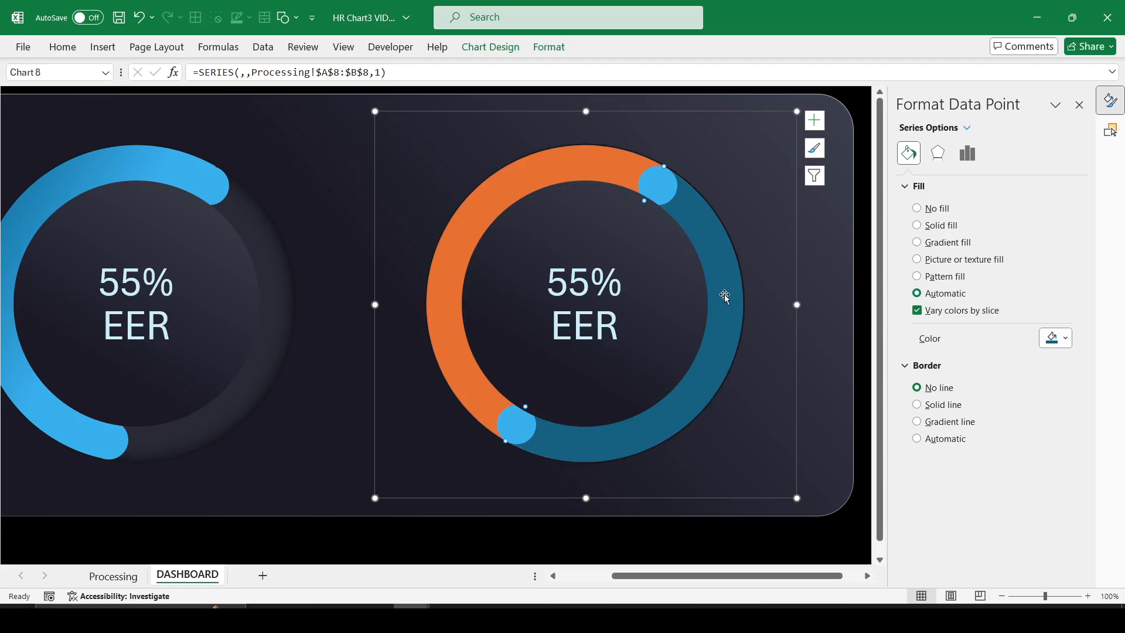
{"action": "left_click", "coordinate": [941, 212]}
- Recolor the two round end markers of Chart 8 with a solid magenta fill (#FF00FF)
{"action": "left_click", "coordinate": [662, 186]}
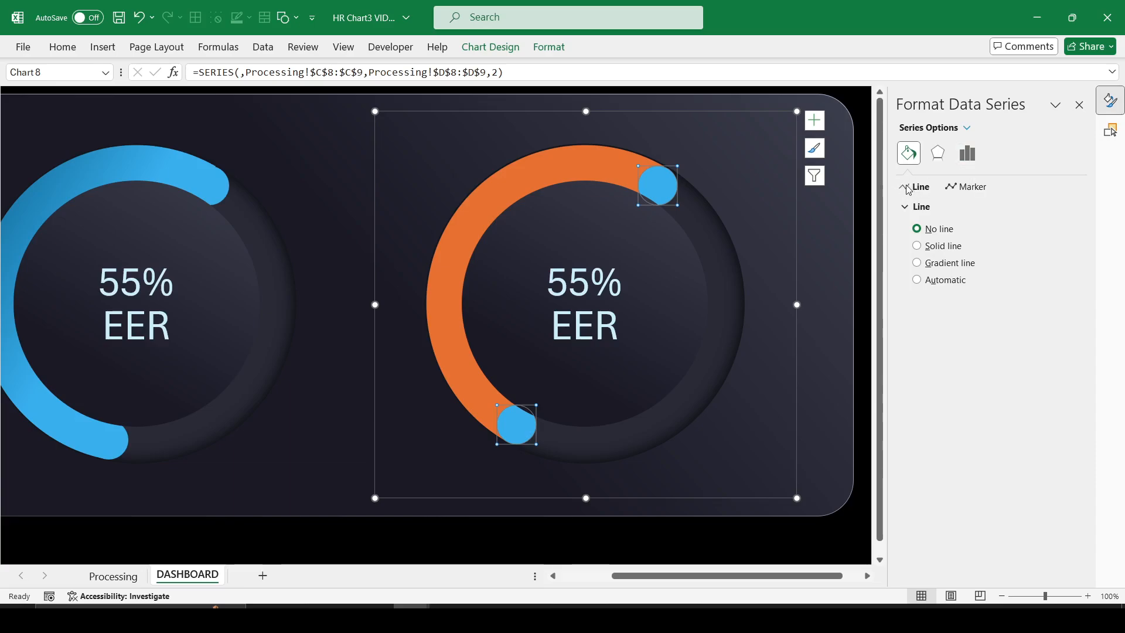
{"action": "left_click", "coordinate": [965, 189]}
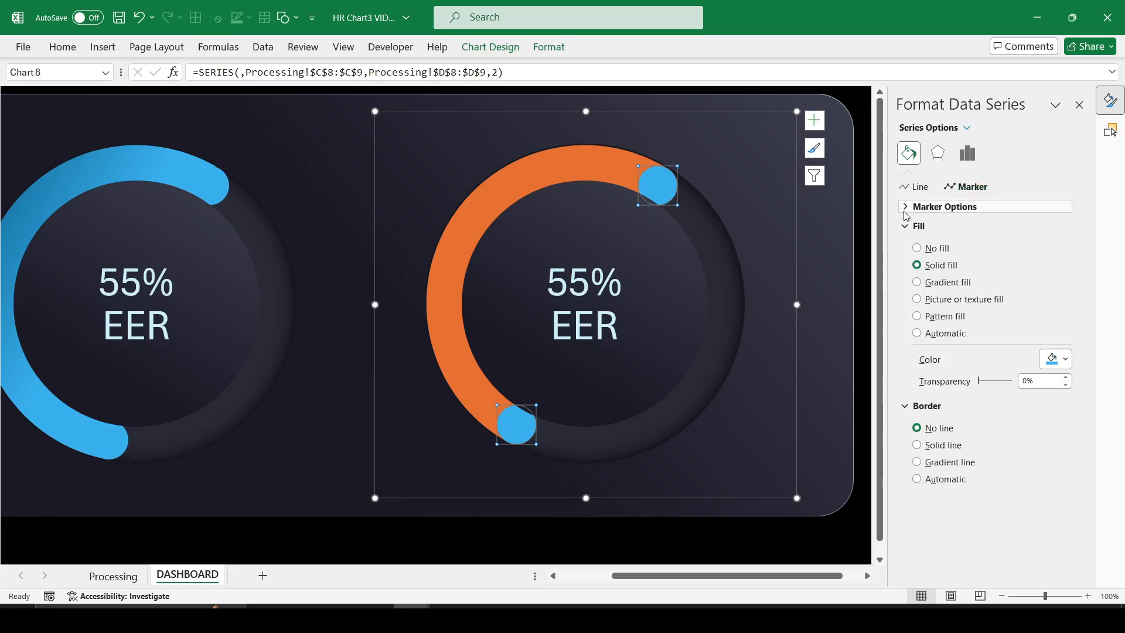
{"action": "left_click", "coordinate": [905, 210]}
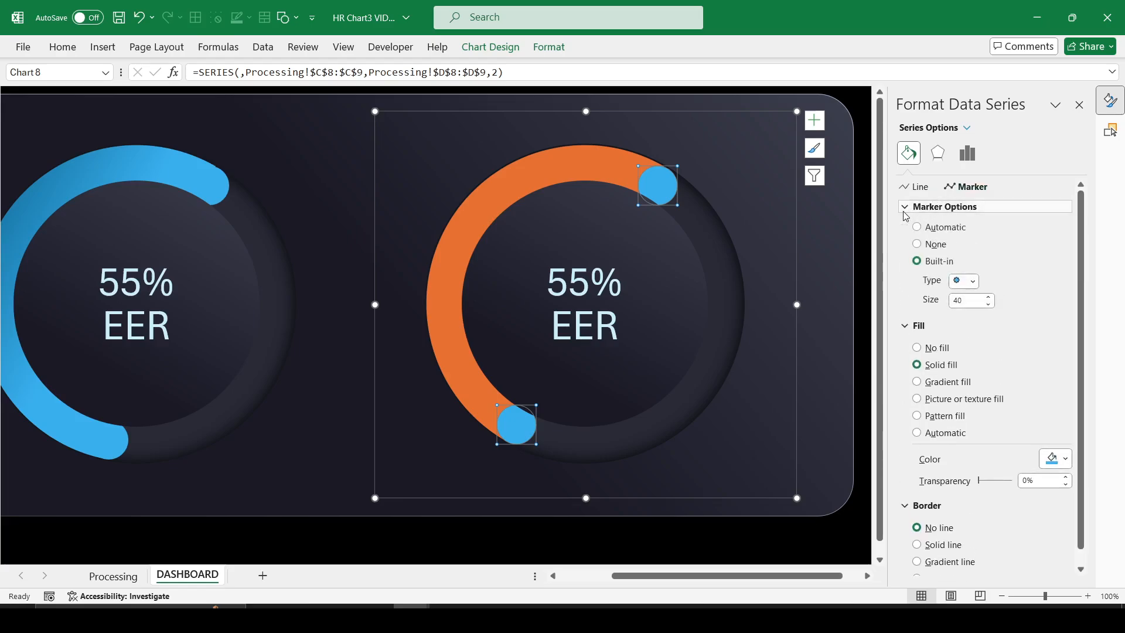
{"action": "left_click", "coordinate": [1067, 460]}
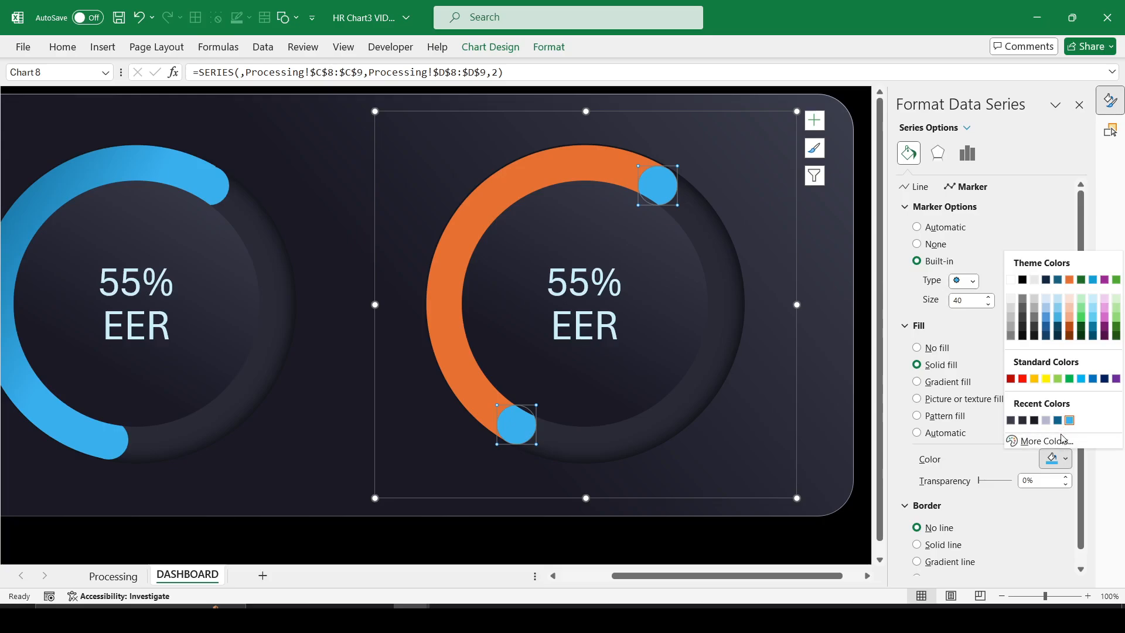
{"action": "left_click", "coordinate": [1063, 445]}
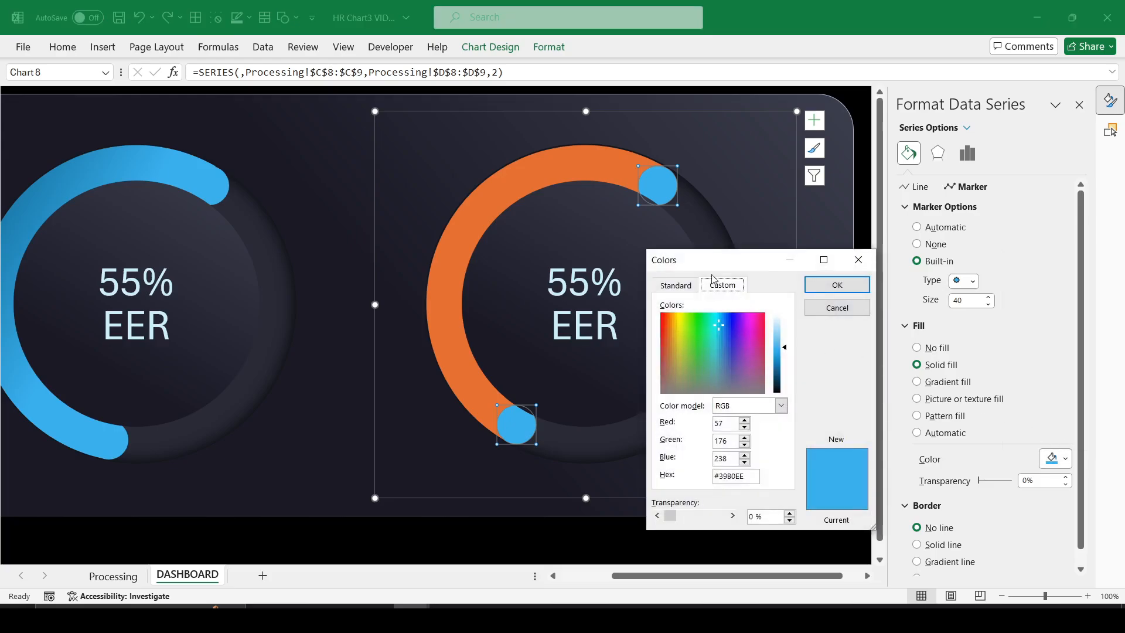
{"action": "left_click", "coordinate": [685, 287]}
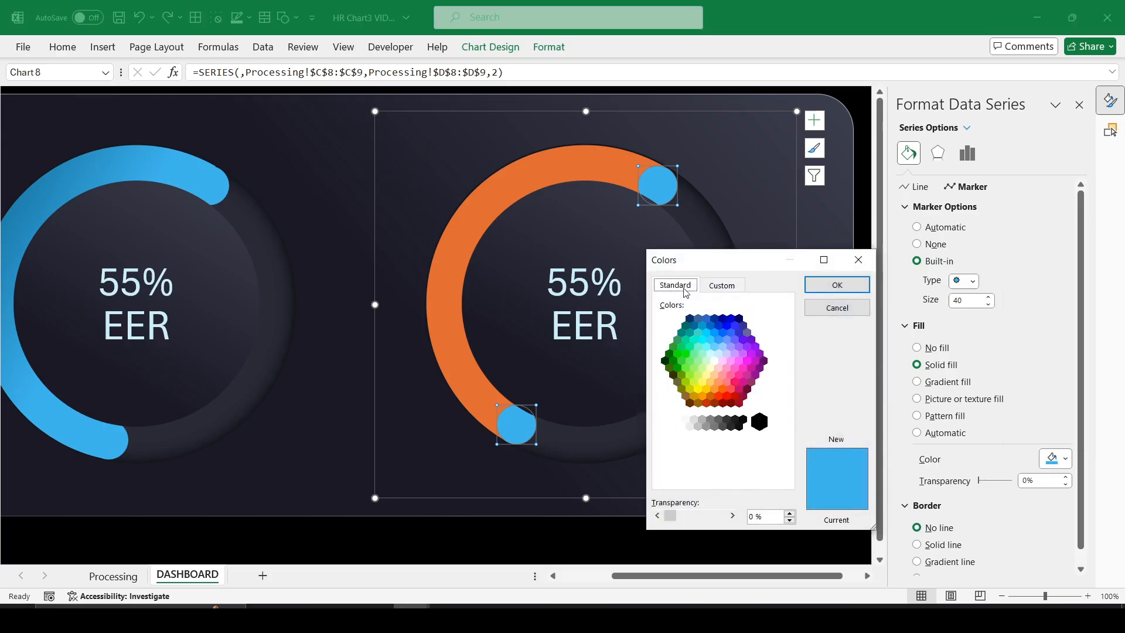
{"action": "left_click", "coordinate": [745, 368]}
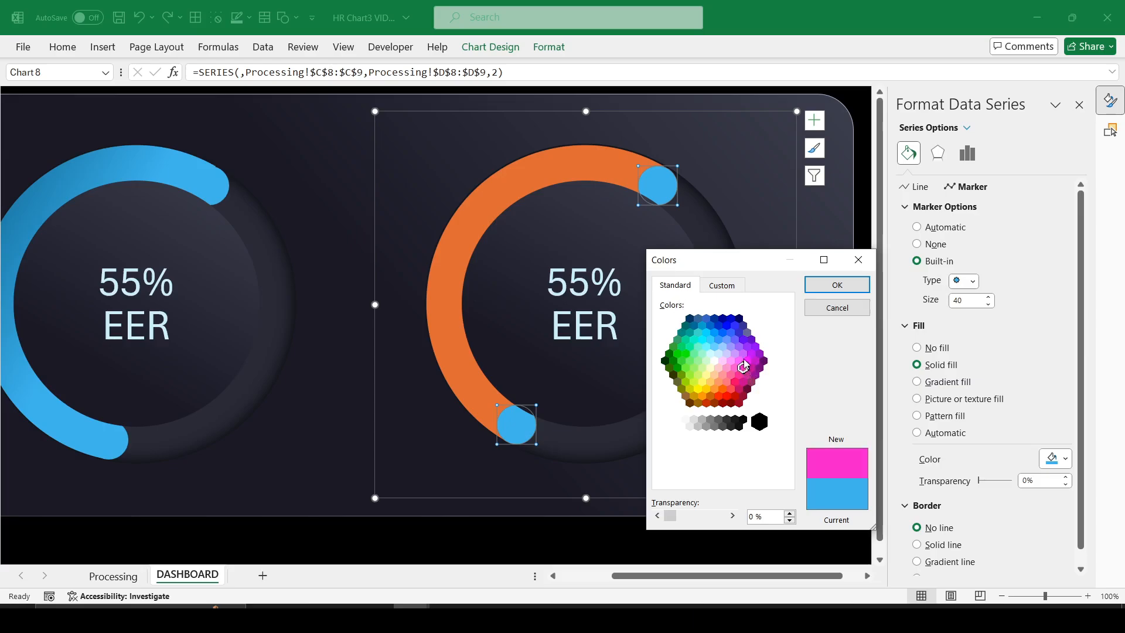
{"action": "left_click", "coordinate": [751, 354]}
{"action": "left_click", "coordinate": [750, 361]}
{"action": "left_click", "coordinate": [740, 361]}
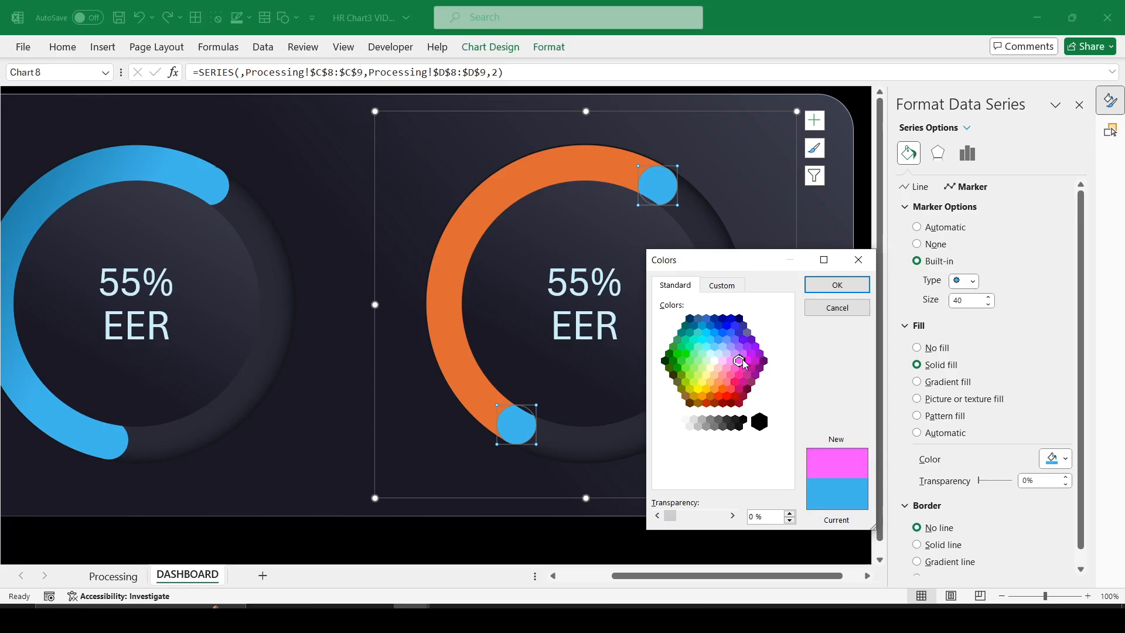
{"action": "left_click", "coordinate": [747, 362]}
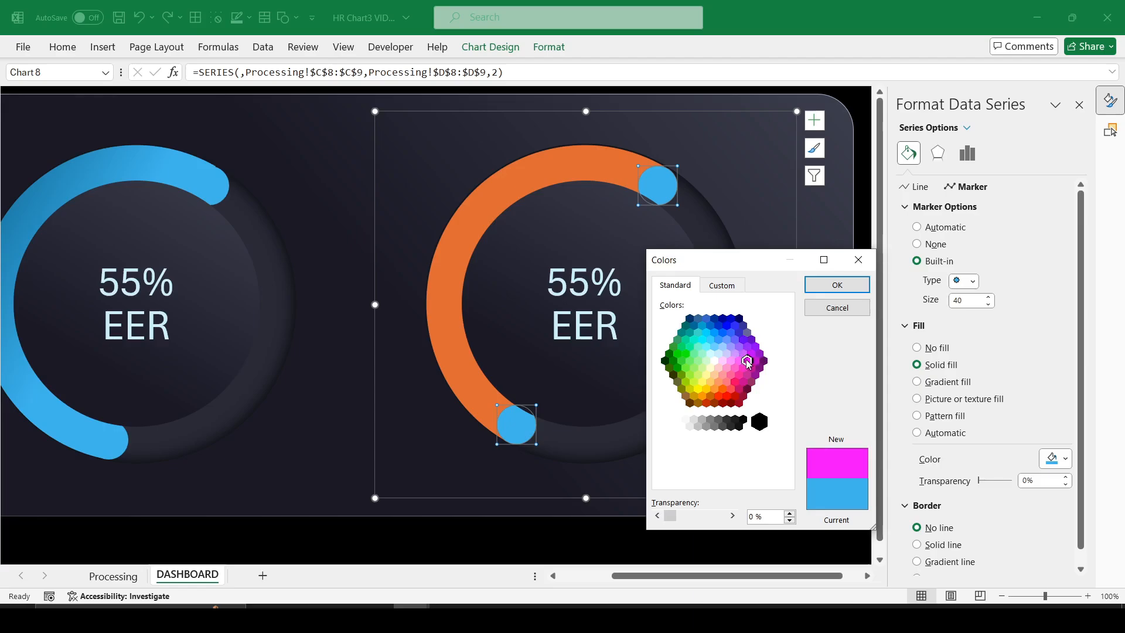
{"action": "left_click", "coordinate": [832, 287]}
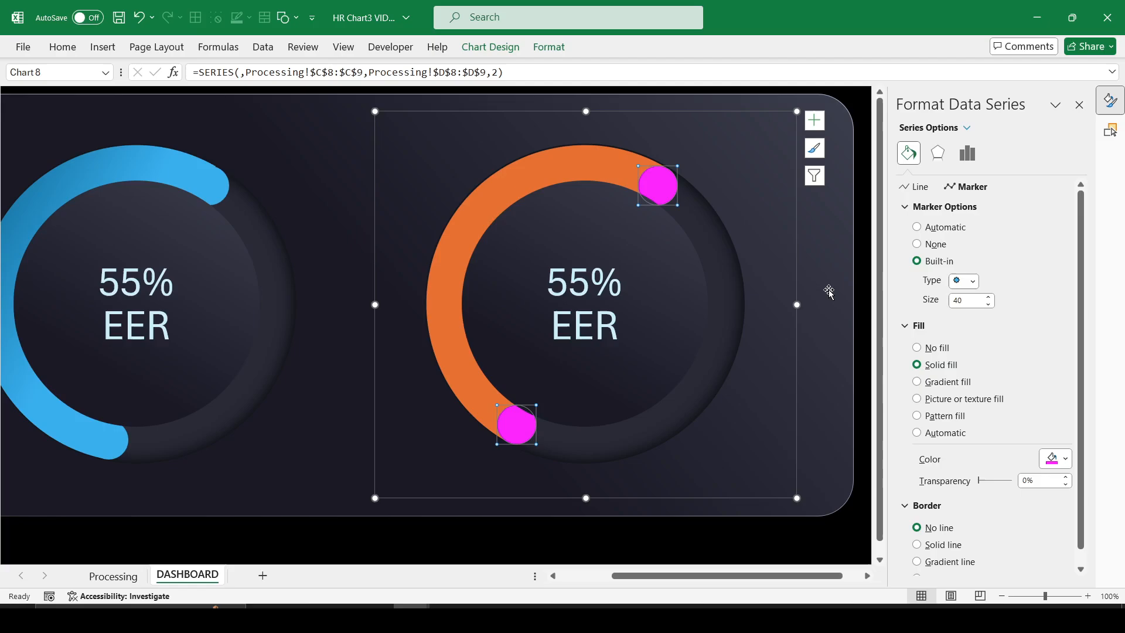
- Check the custom RGB and hex values of the markers' magenta fill color
{"action": "left_click", "coordinate": [1065, 459]}
{"action": "left_click", "coordinate": [1062, 445]}
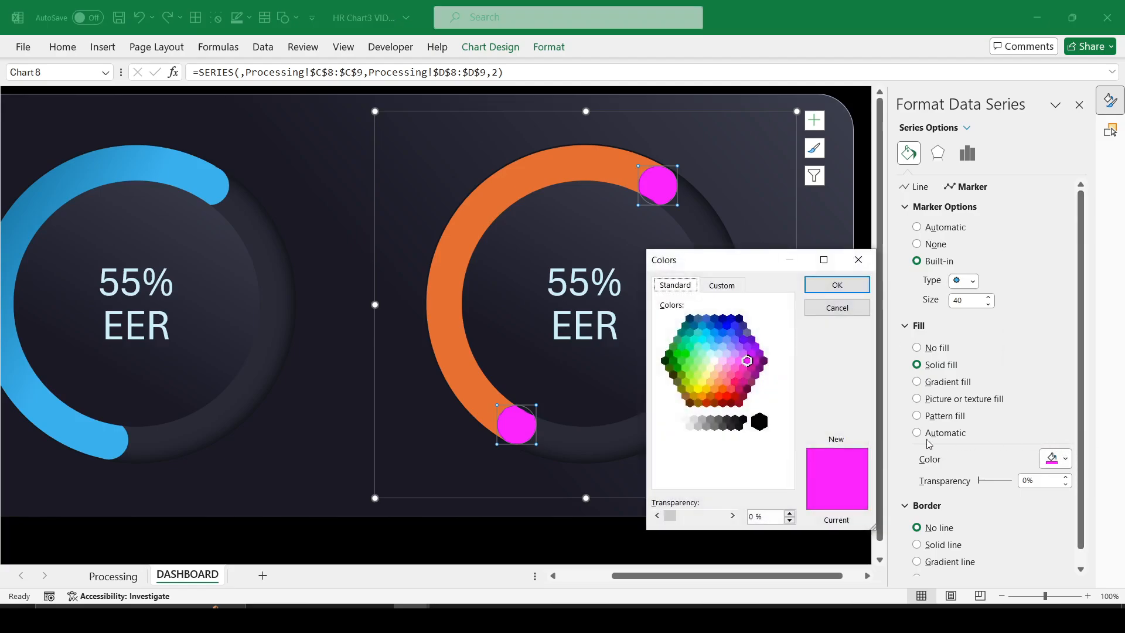
{"action": "left_click", "coordinate": [740, 287]}
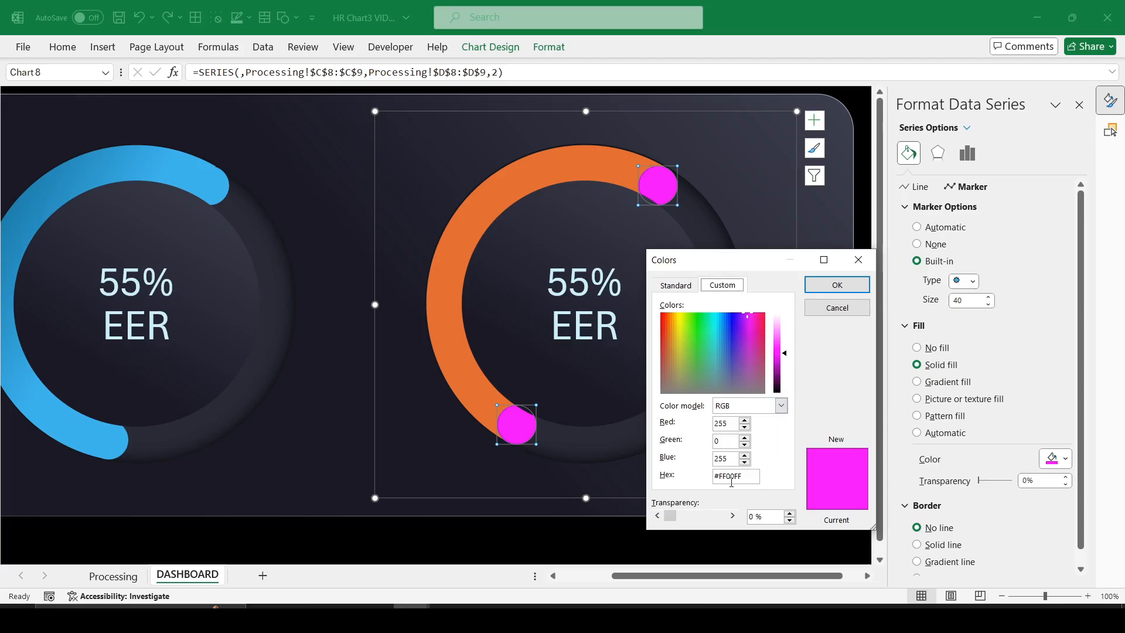
{"action": "left_click", "coordinate": [837, 285]}
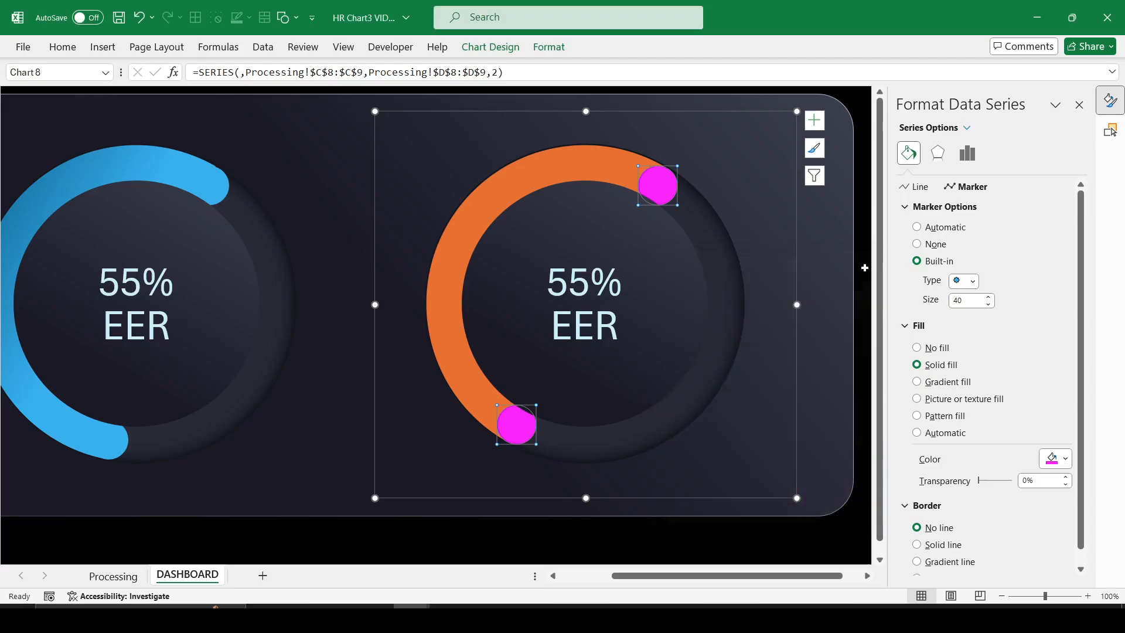
- Give Chart 8's orange slice a gradient fill, color its 100% stop magenta, and select the 29% stop
{"action": "left_click", "coordinate": [554, 174]}
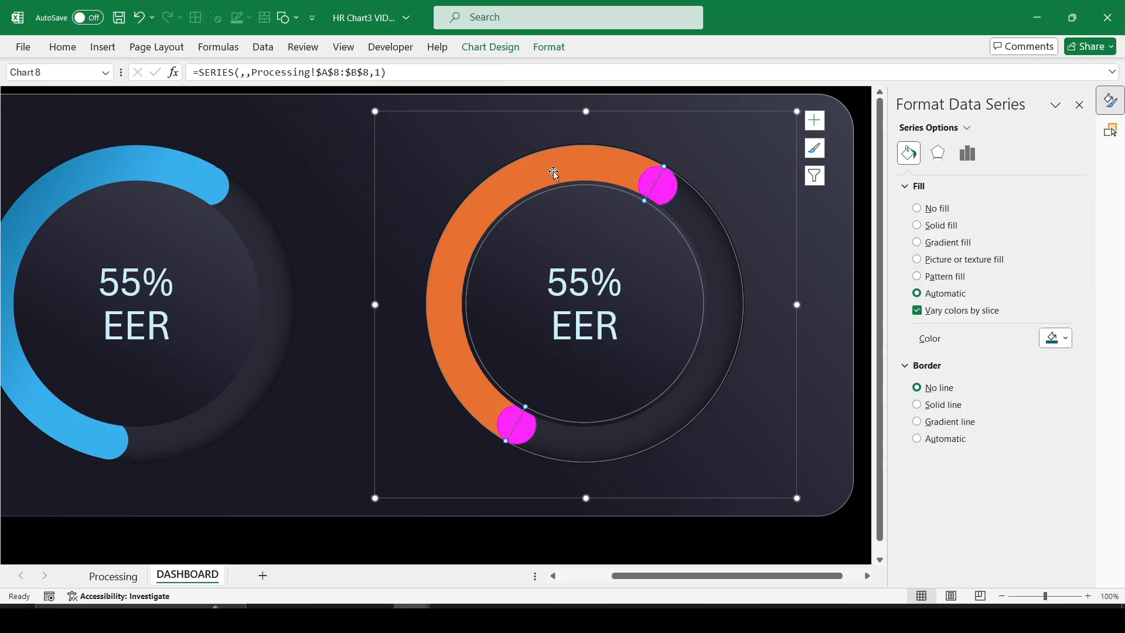
{"action": "left_click", "coordinate": [525, 186]}
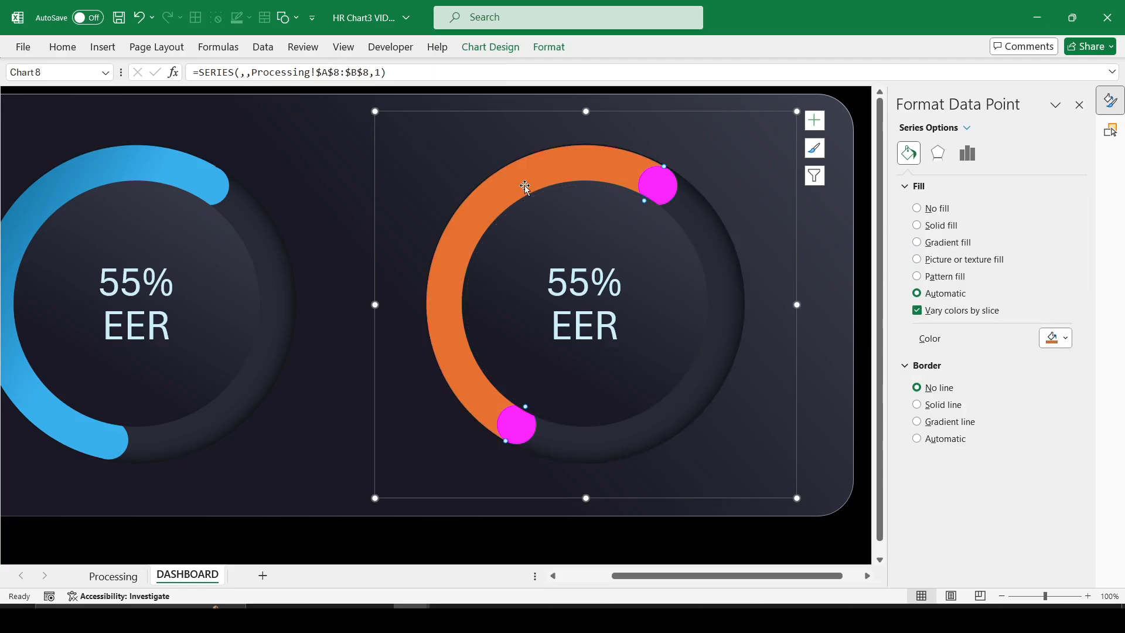
{"action": "left_click", "coordinate": [943, 245]}
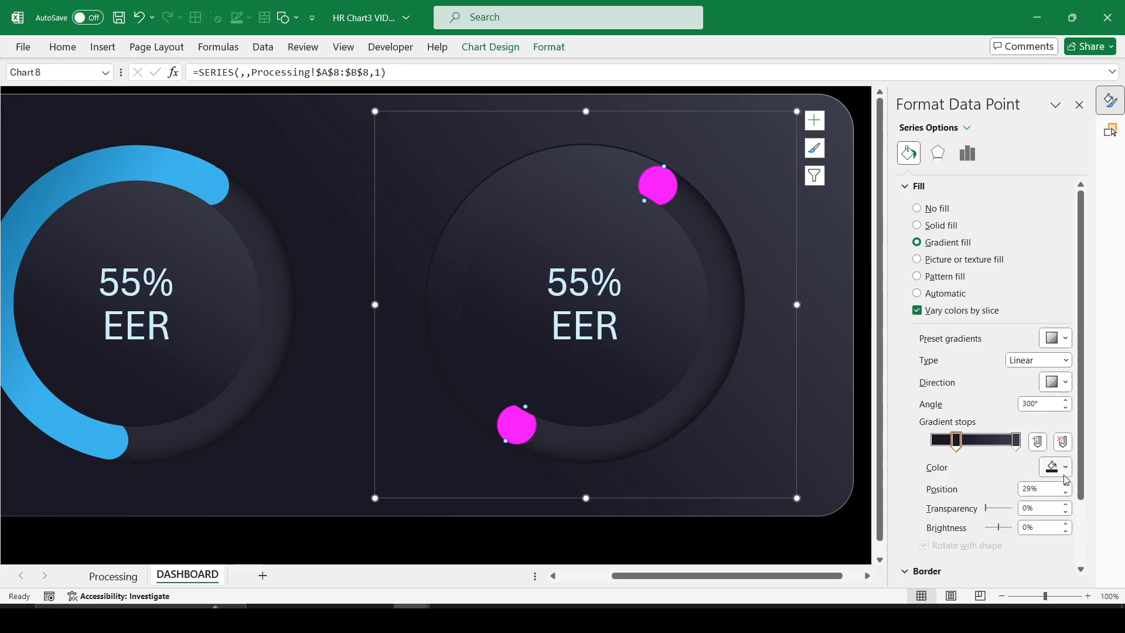
{"action": "left_click", "coordinate": [1017, 440]}
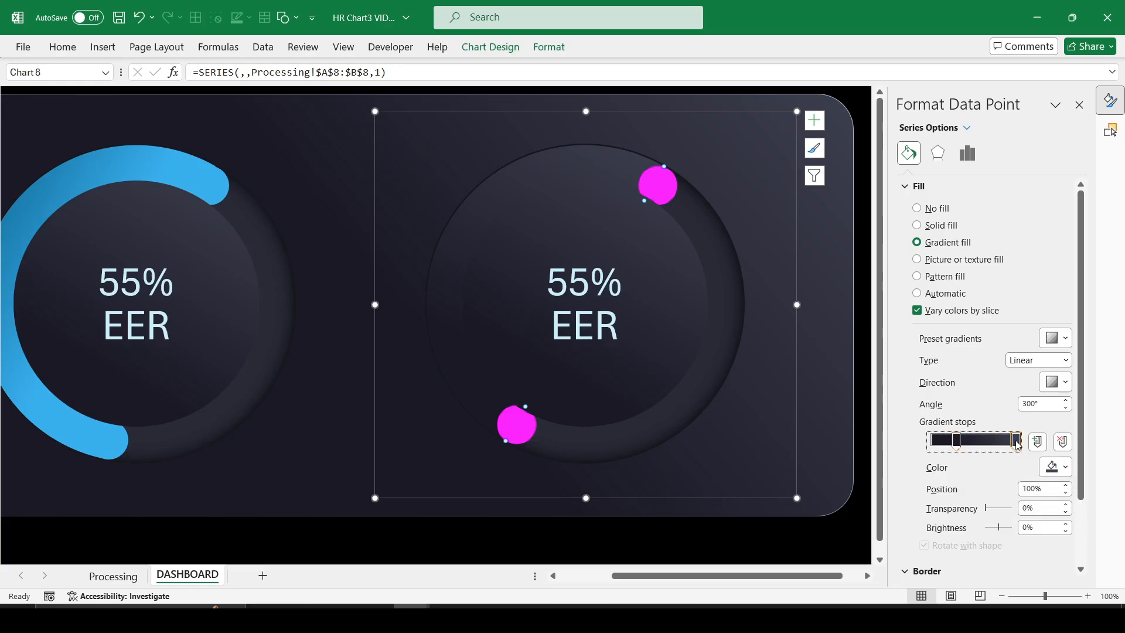
{"action": "left_click", "coordinate": [1068, 469]}
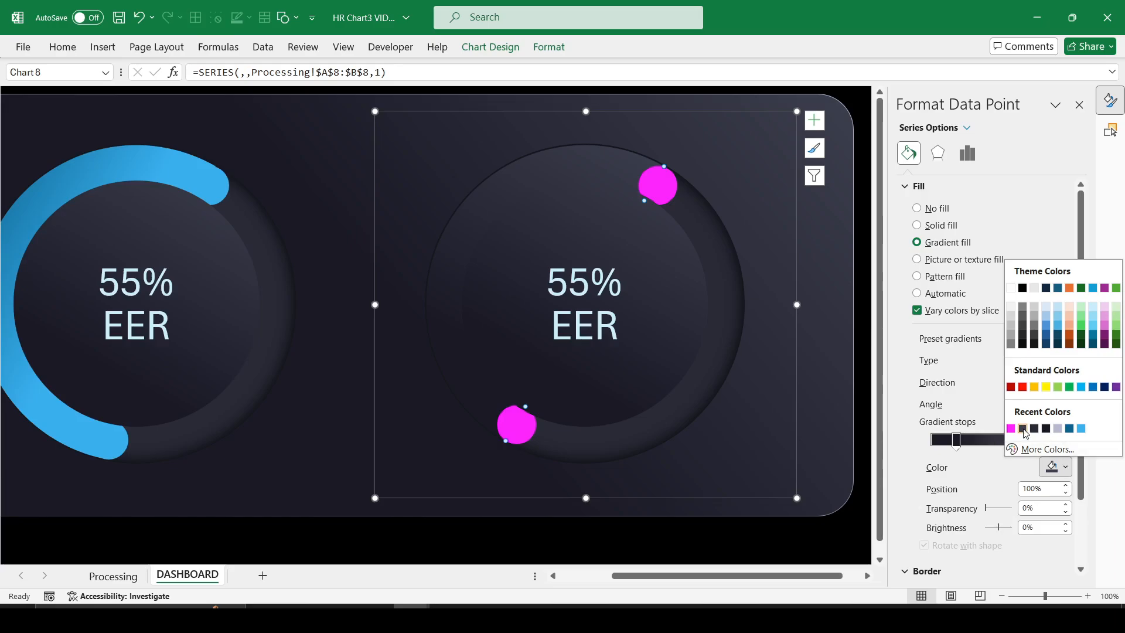
{"action": "left_click", "coordinate": [1011, 429]}
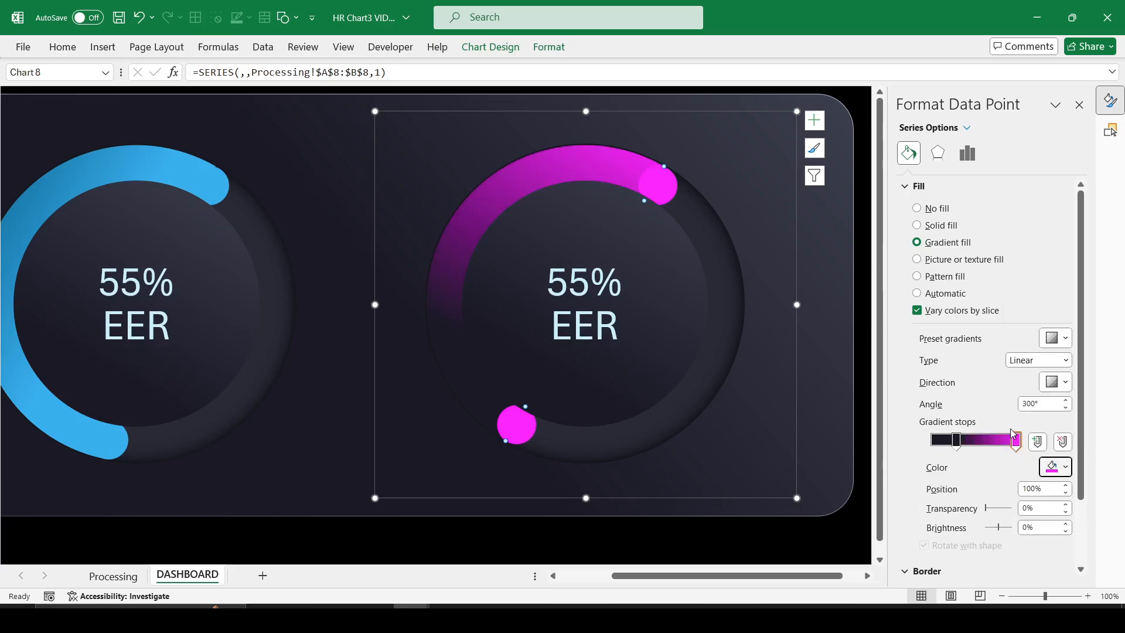
{"action": "left_click", "coordinate": [957, 440]}
{"action": "left_click", "coordinate": [1066, 467]}
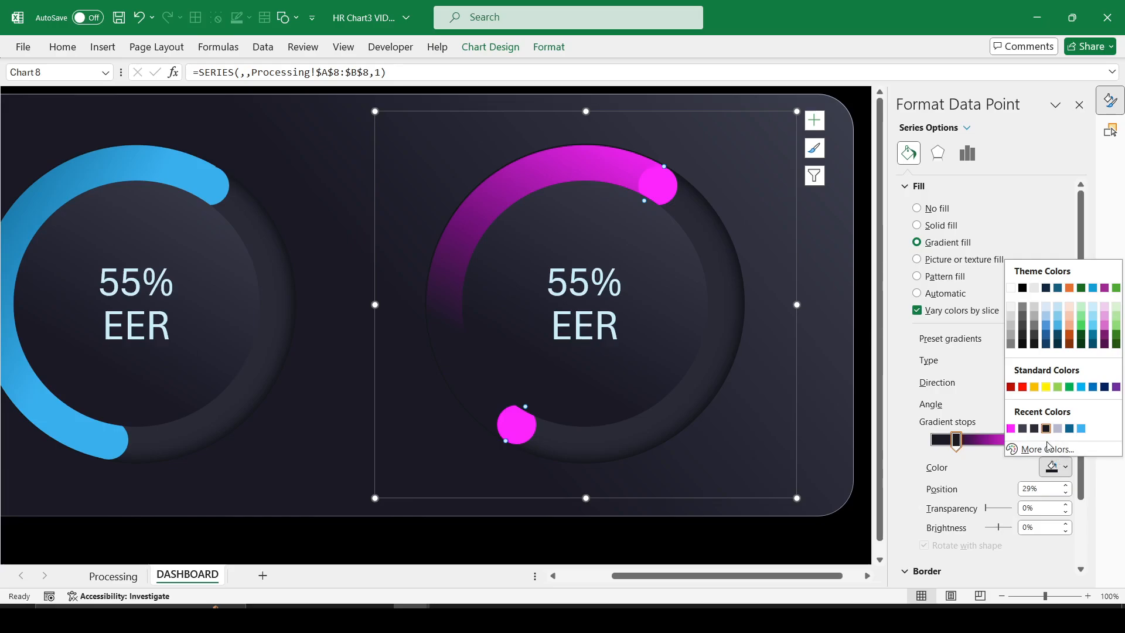
{"action": "left_click", "coordinate": [1048, 448]}
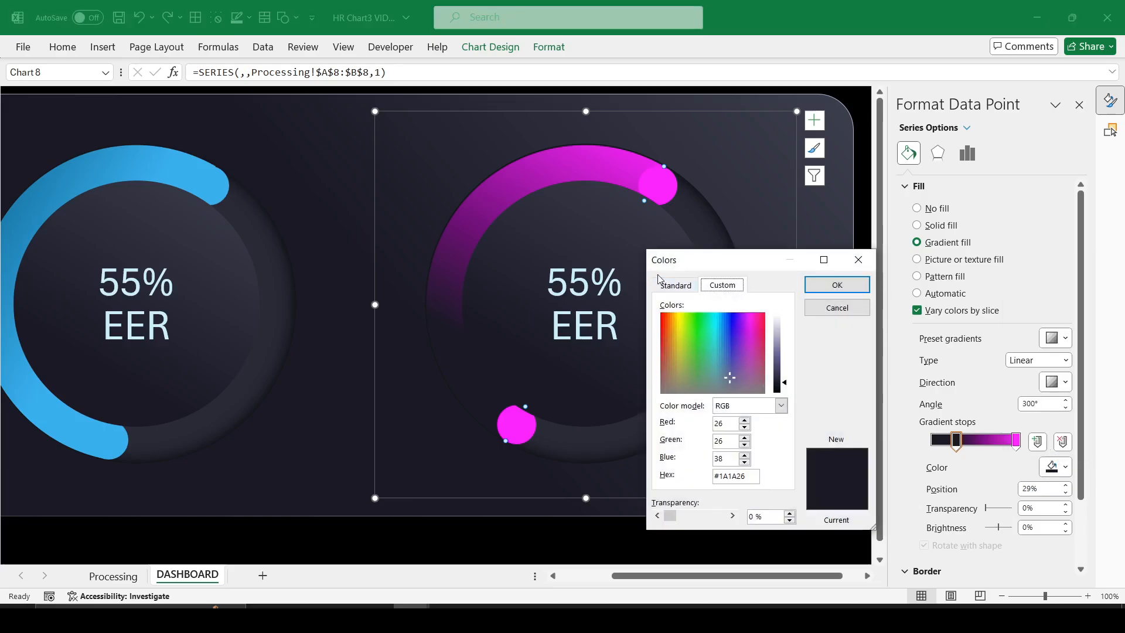
{"action": "left_click", "coordinate": [675, 285]}
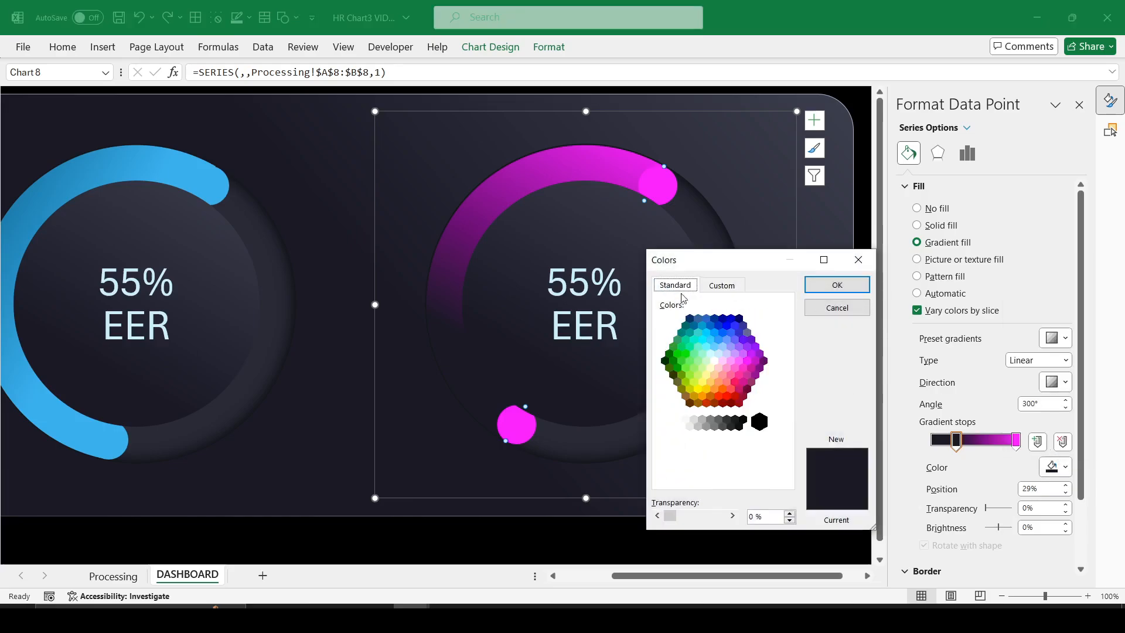
{"action": "left_click", "coordinate": [721, 286]}
{"action": "left_click", "coordinate": [837, 308]}
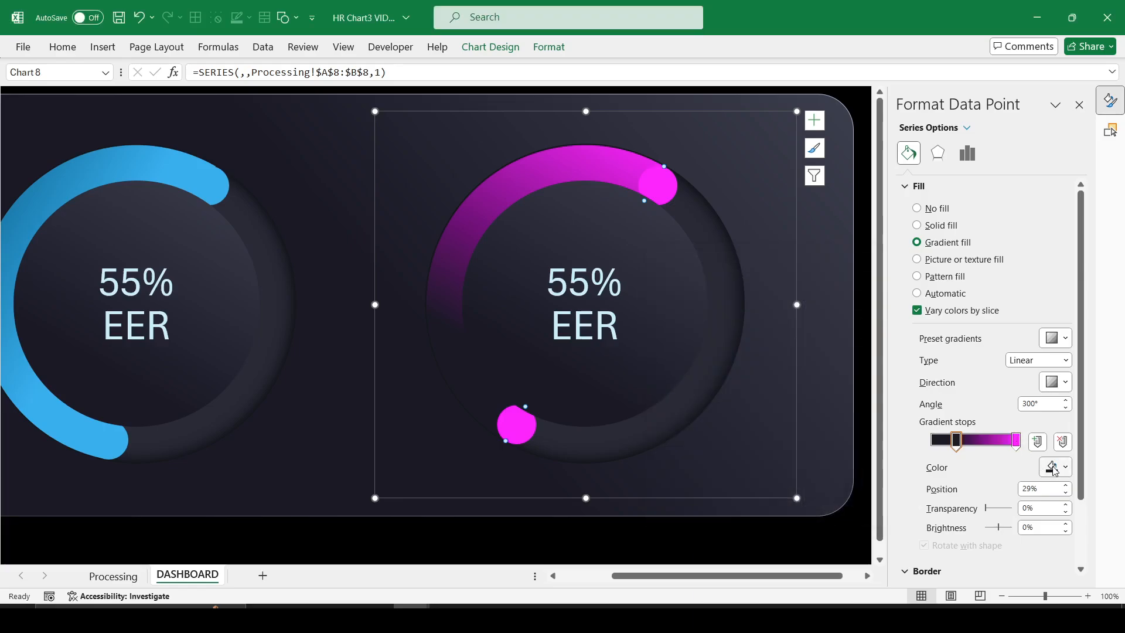
- Set the 29% gradient stop of Chart 8's slice to magenta and darken it to custom color #8E008E
{"action": "left_click", "coordinate": [1055, 467]}
{"action": "left_click", "coordinate": [1012, 430]}
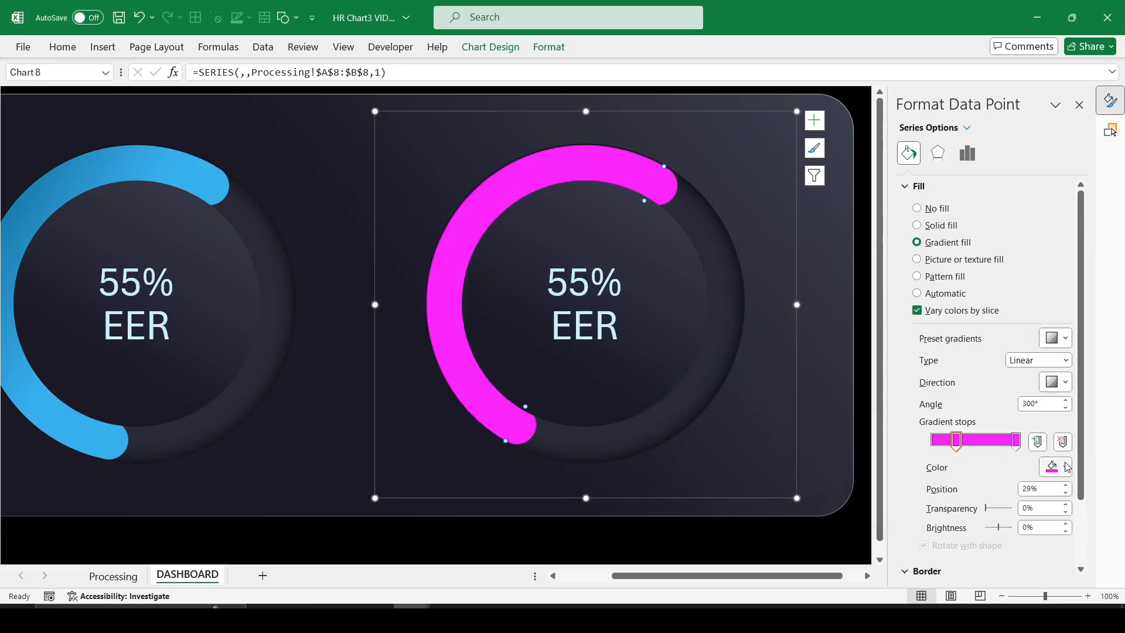
{"action": "left_click", "coordinate": [1055, 467]}
{"action": "left_click", "coordinate": [1049, 449]}
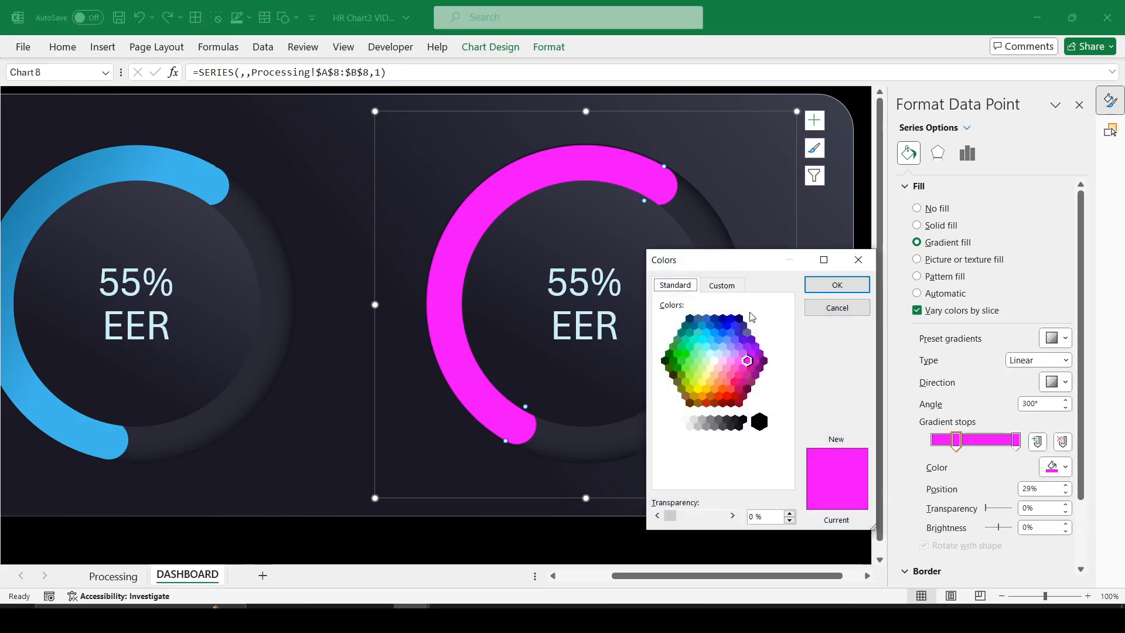
{"action": "left_click", "coordinate": [728, 285]}
{"action": "left_click_drag", "start_coordinate": [787, 354], "coordinate": [786, 372]}
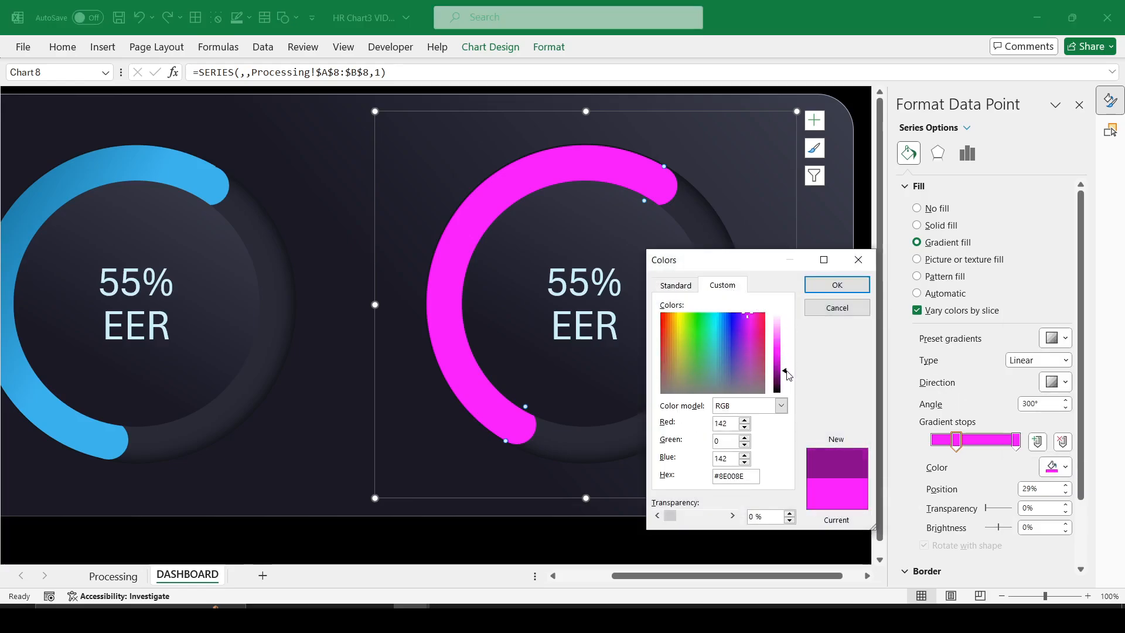
{"action": "left_click", "coordinate": [819, 285]}
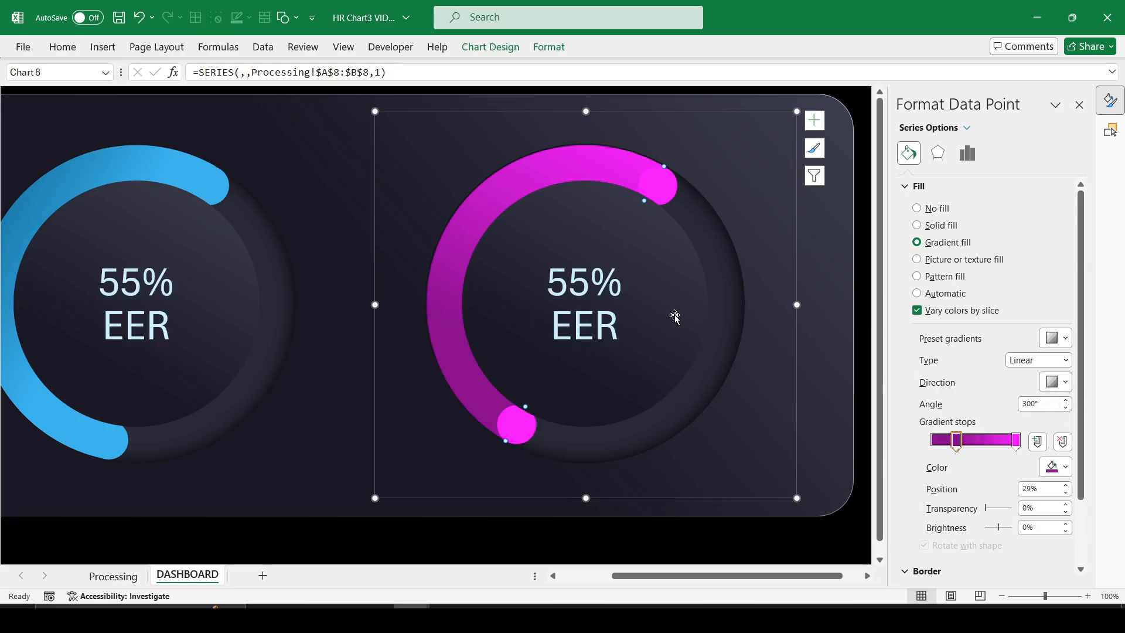
- Check the gradient angle of Chart 2's blue slice and set Chart 8's magenta slice gradient angle to 30° to match
{"action": "left_click", "coordinate": [87, 172]}
{"action": "left_click", "coordinate": [85, 172]}
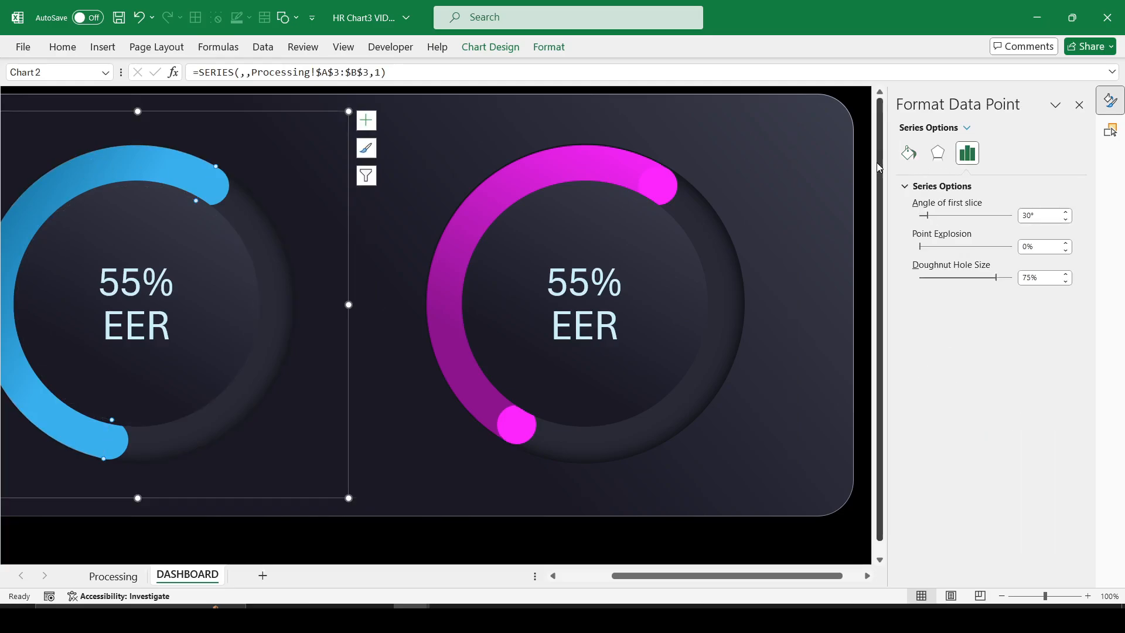
{"action": "left_click", "coordinate": [909, 154]}
{"action": "left_click", "coordinate": [1014, 401]}
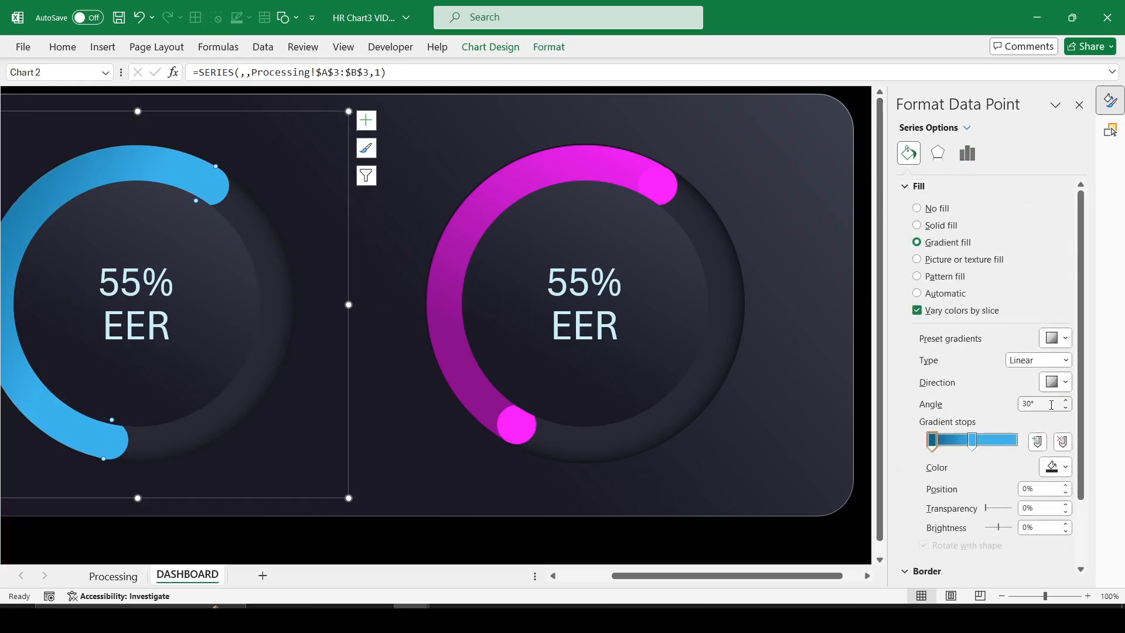
{"action": "left_click", "coordinate": [549, 172]}
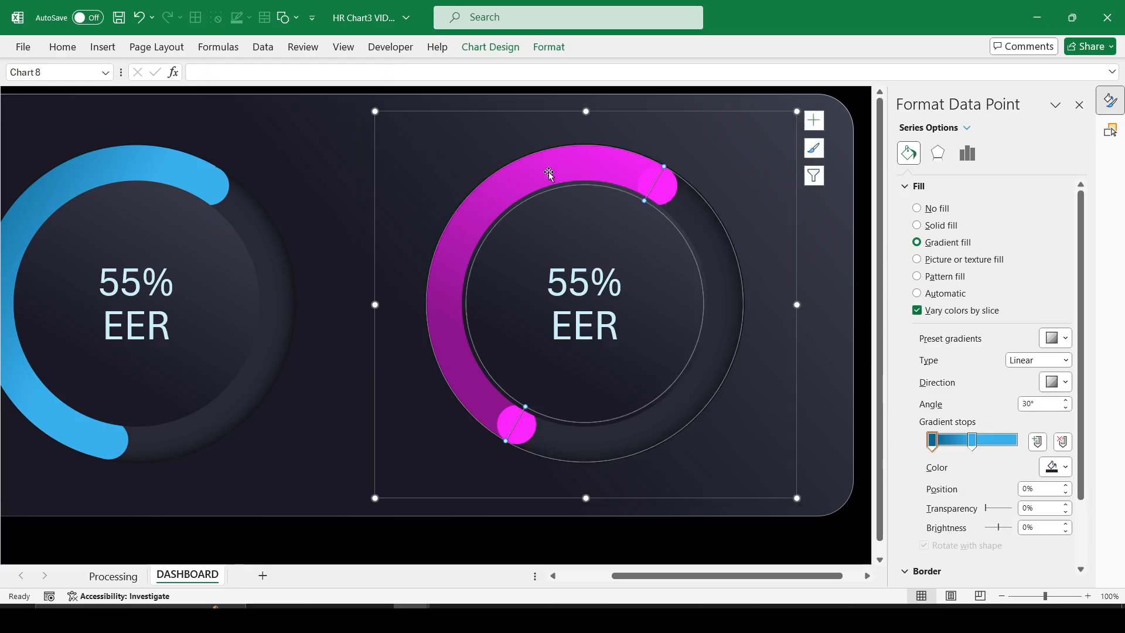
{"action": "left_click", "coordinate": [549, 171]}
{"action": "left_click", "coordinate": [909, 154]}
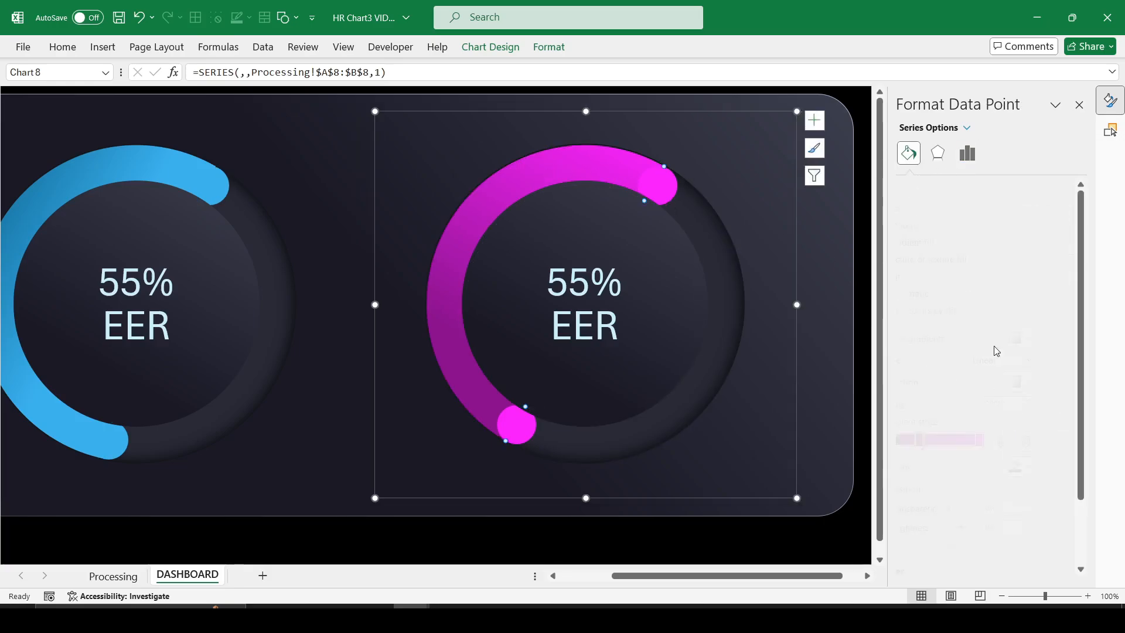
{"action": "left_click", "coordinate": [1049, 404]}
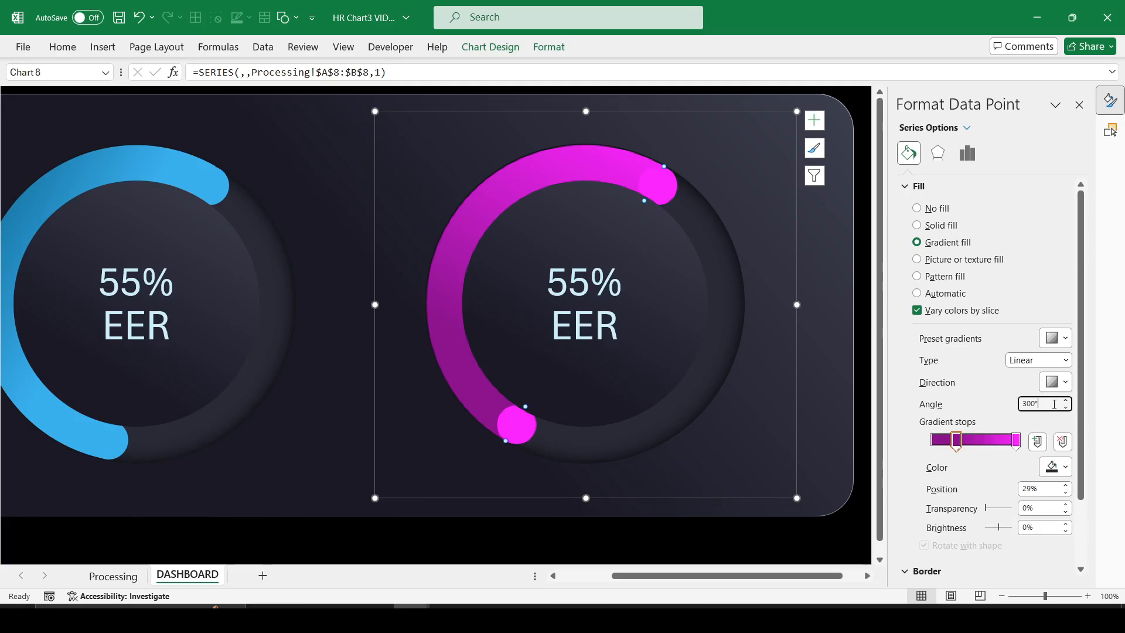
{"action": "key", "text": "Return"}
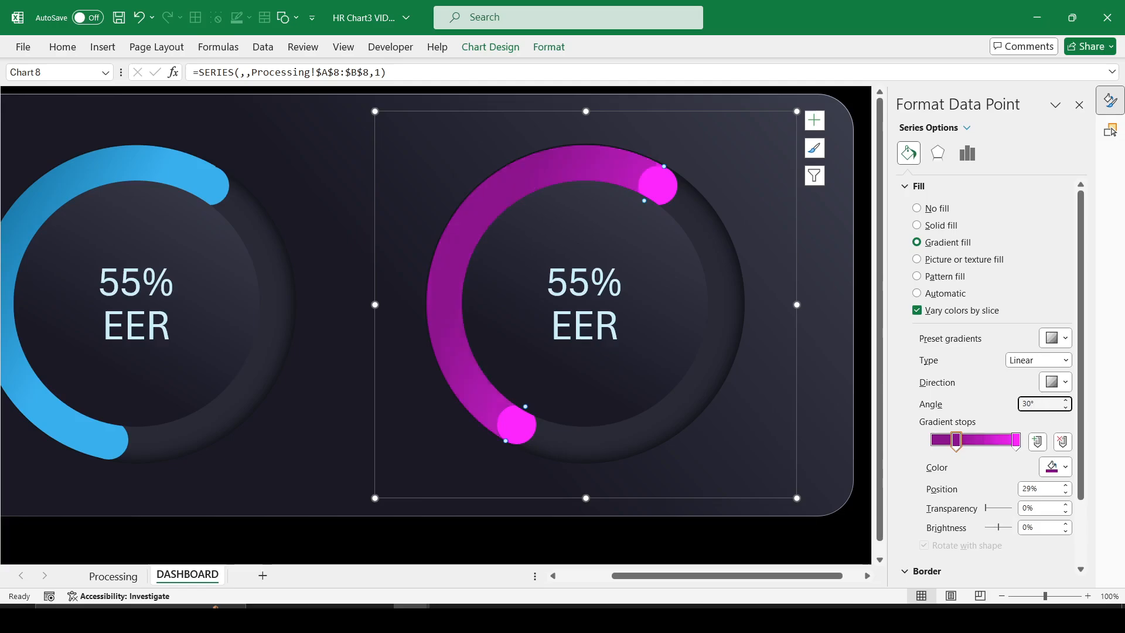
- Move the dark gradient stop of Chart 8's slice to 0% and the bright magenta stop to 47%
{"action": "left_click", "coordinate": [957, 443]}
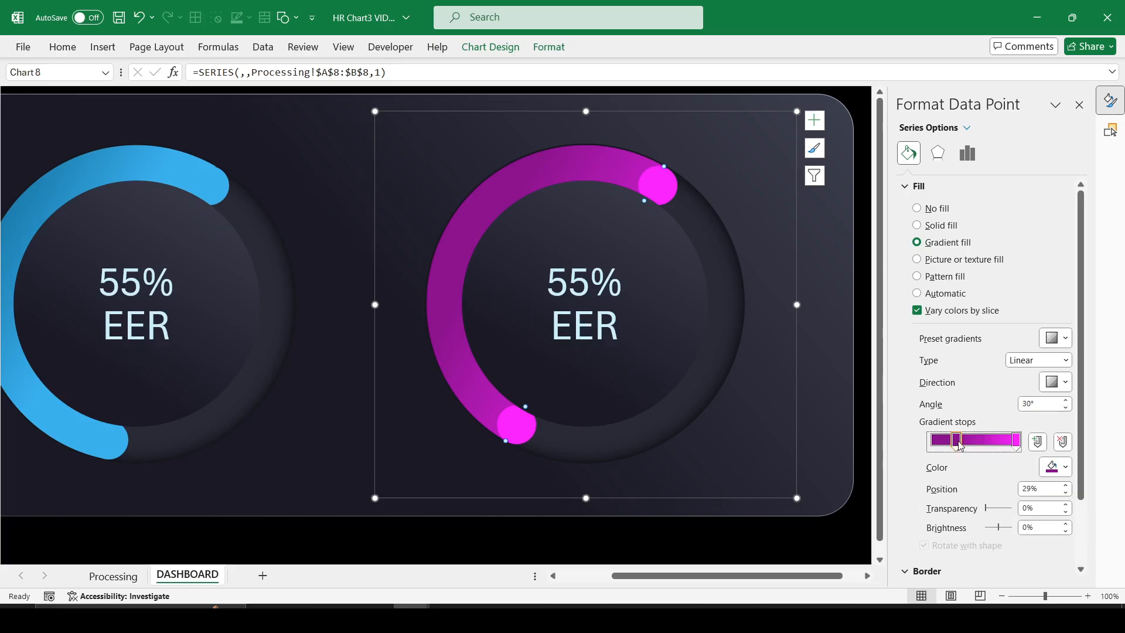
{"action": "left_click_drag", "start_coordinate": [960, 445], "coordinate": [932, 441]}
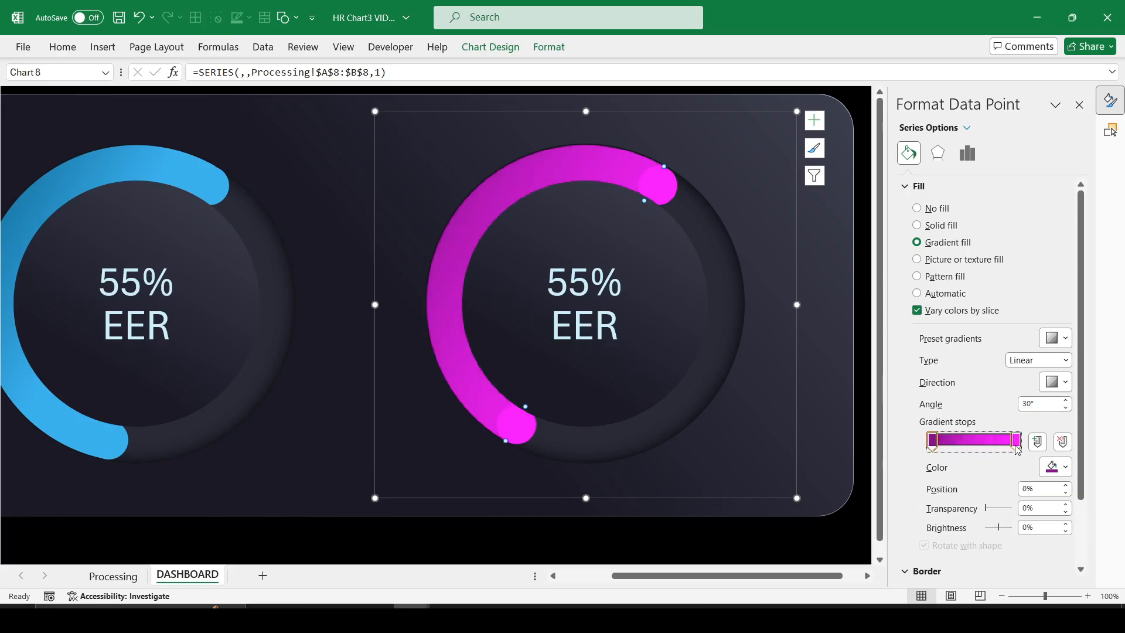
{"action": "left_click_drag", "start_coordinate": [1019, 446], "coordinate": [976, 447]}
{"action": "mouse_move", "coordinate": [973, 444]}
{"action": "left_mouse_down"}
{"action": "mouse_move", "coordinate": [982, 444]}
{"action": "mouse_move", "coordinate": [969, 445]}
{"action": "left_mouse_up"}
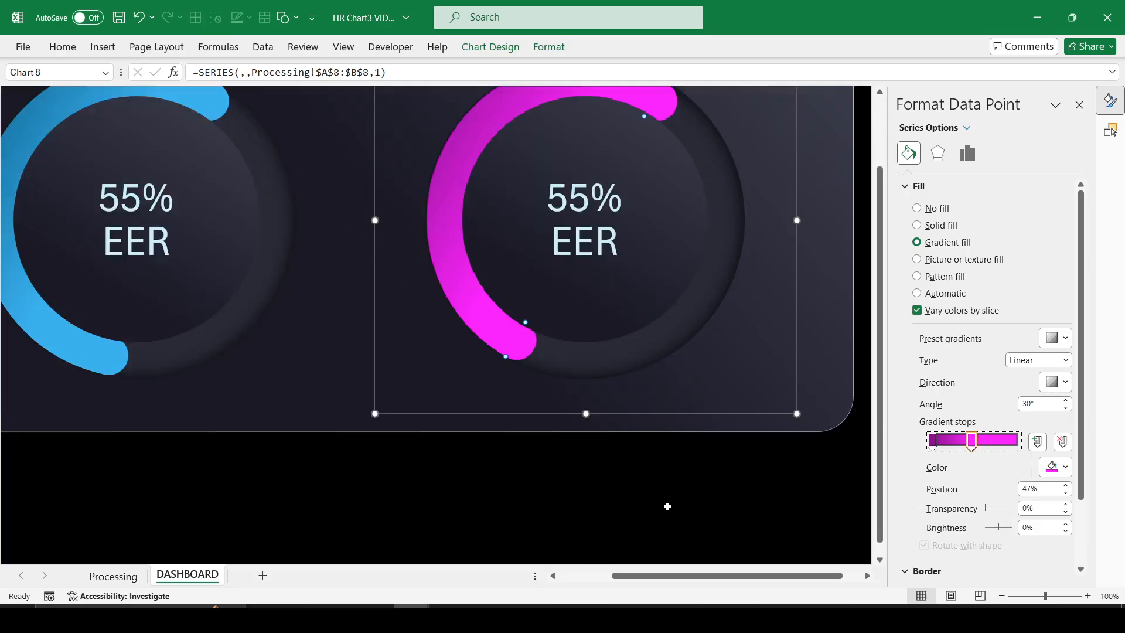
- Deselect the chart and close the formatting and Selection panes to show both progress charts on the dashboard
{"action": "left_click", "coordinate": [666, 511]}
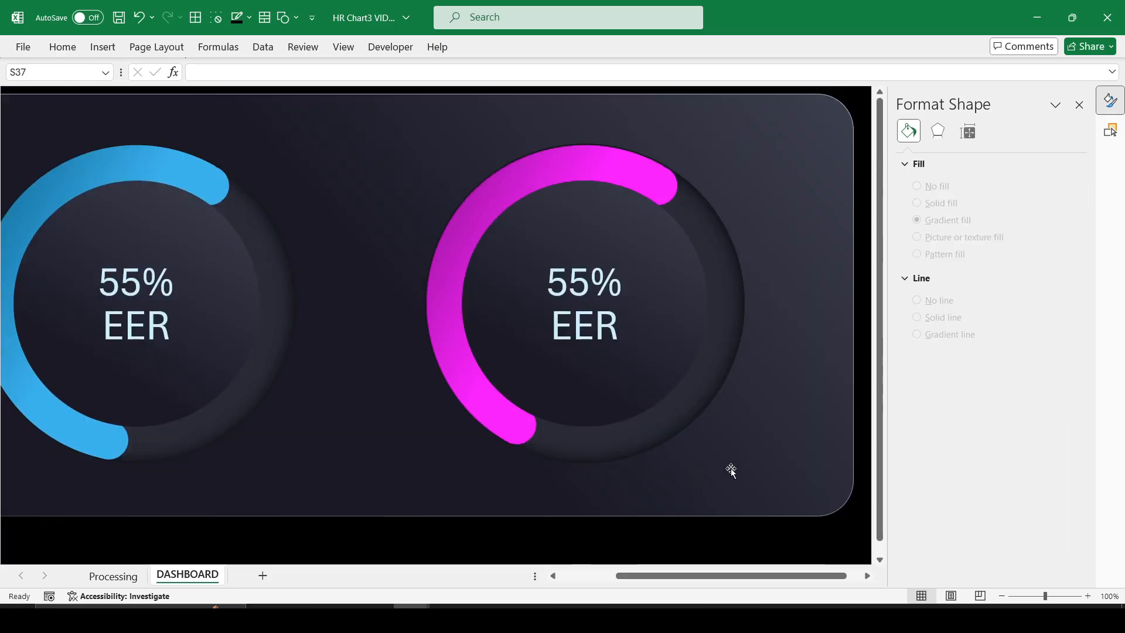
{"action": "left_click", "coordinate": [1080, 105]}
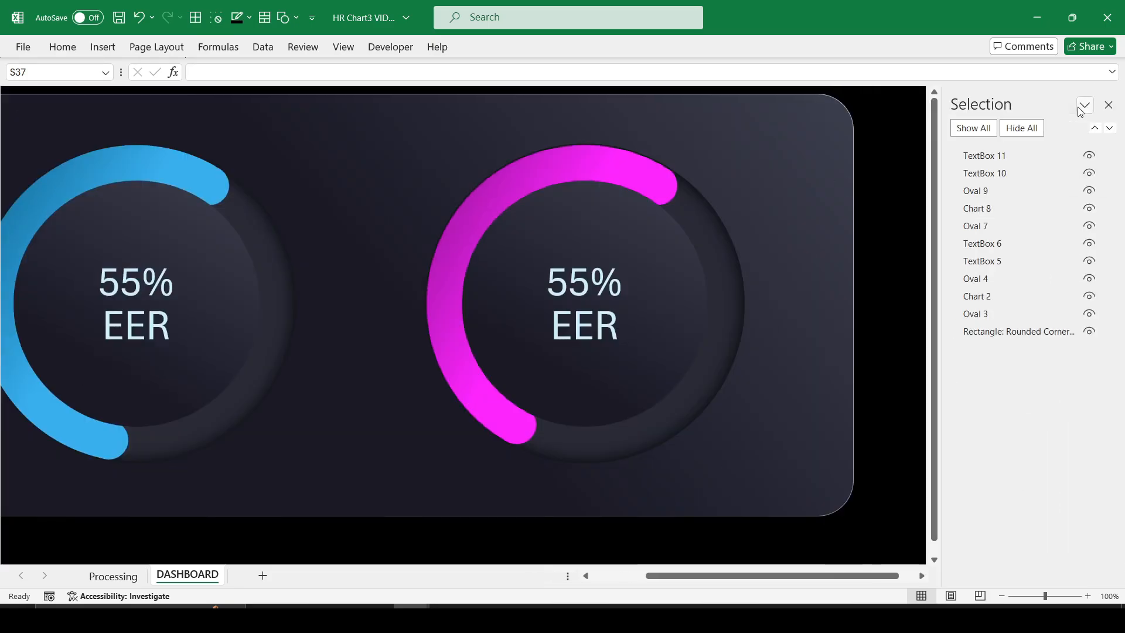
{"action": "left_click", "coordinate": [1108, 106]}
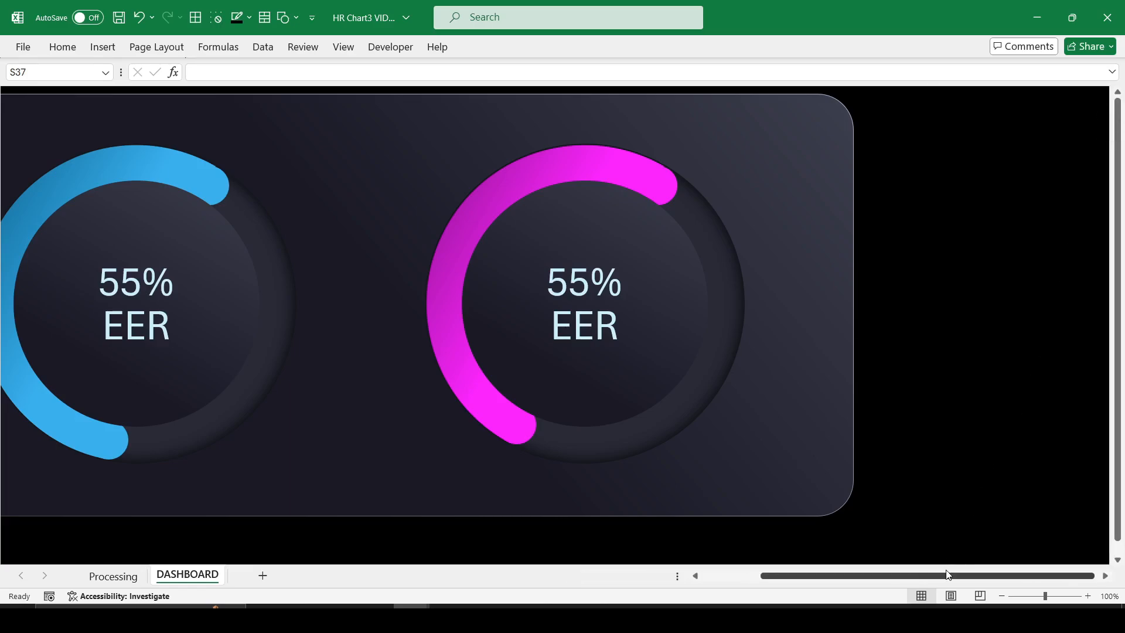
{"action": "left_click_drag", "start_coordinate": [946, 577], "coordinate": [890, 578]}
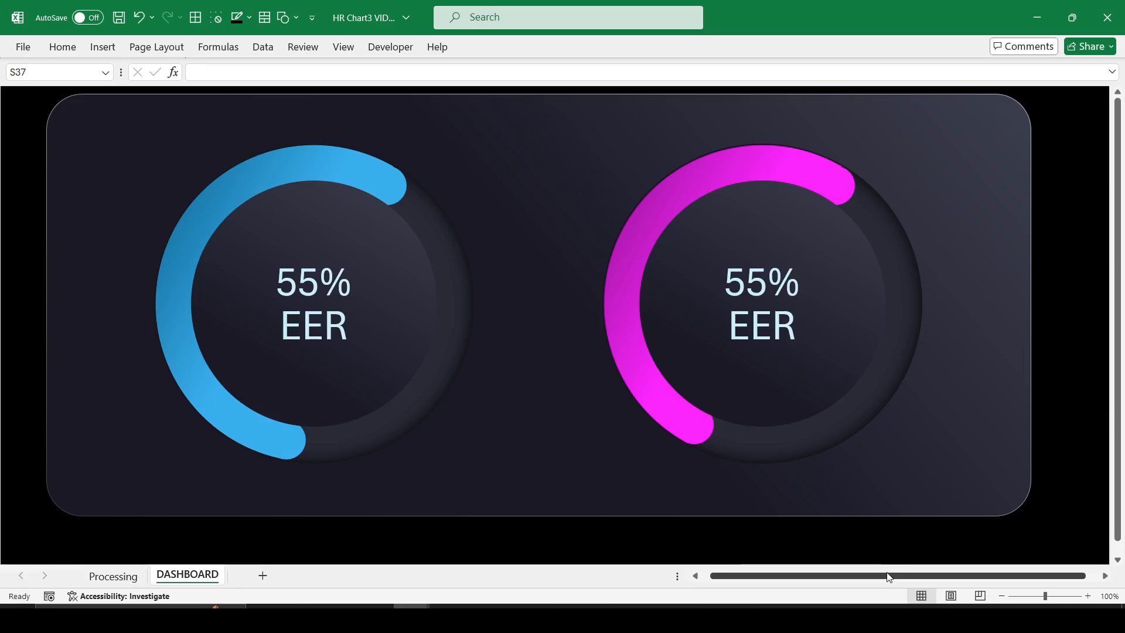
{"action": "left_click_drag", "start_coordinate": [890, 577], "coordinate": [882, 577]}
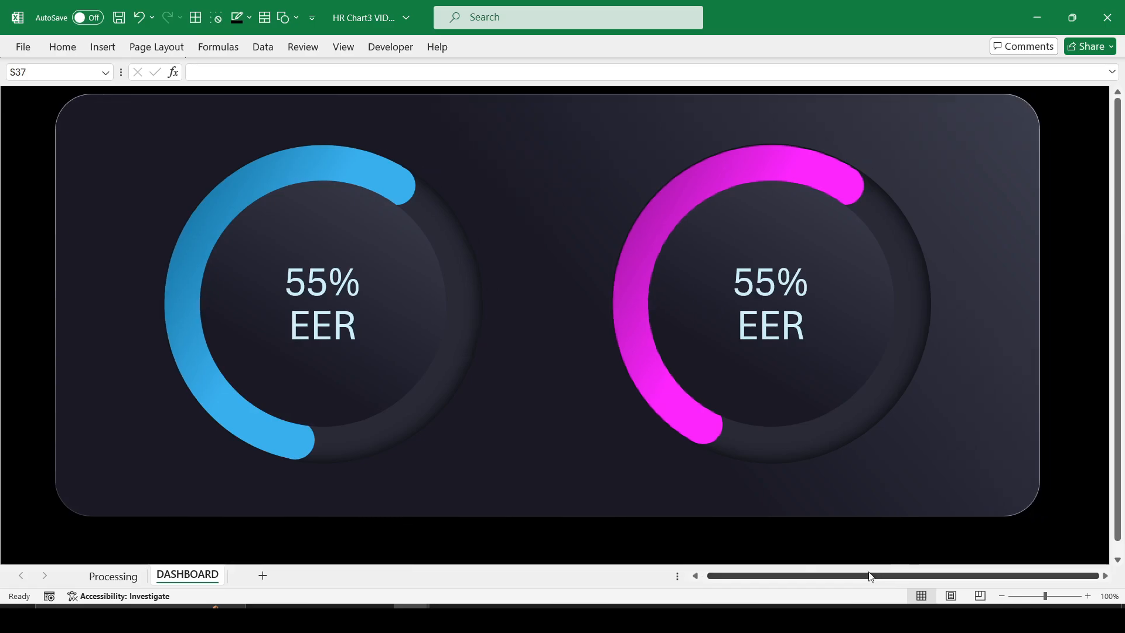
- Enter the headers DAY, EER and ESR in cells F1:H1 of the Processing sheet
{"action": "left_click", "coordinate": [111, 576]}
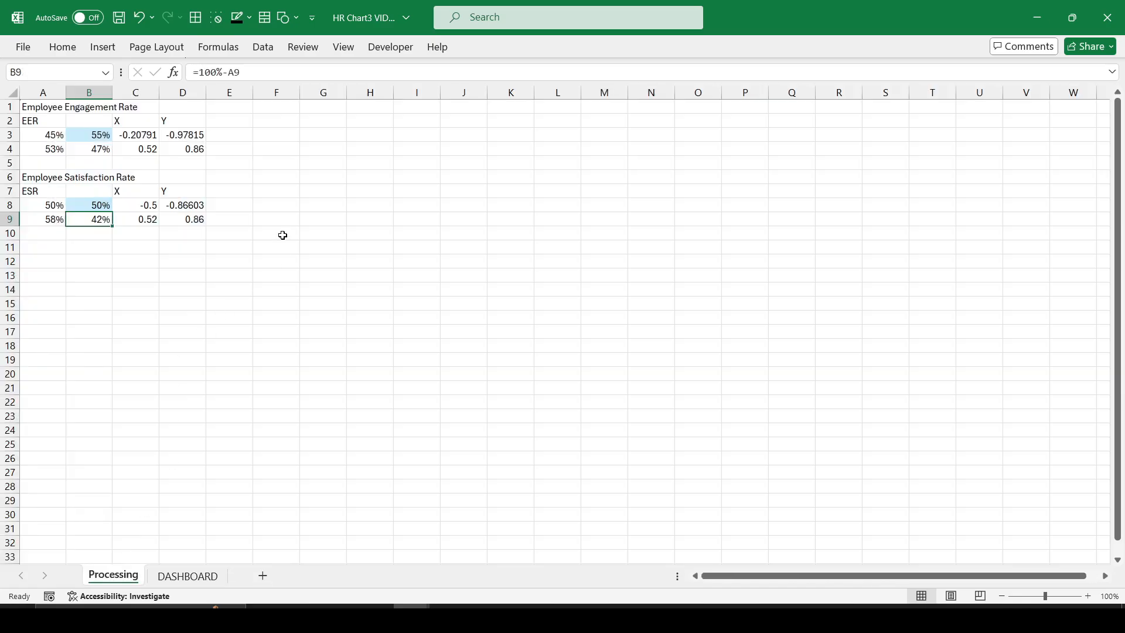
{"action": "left_click", "coordinate": [272, 109]}
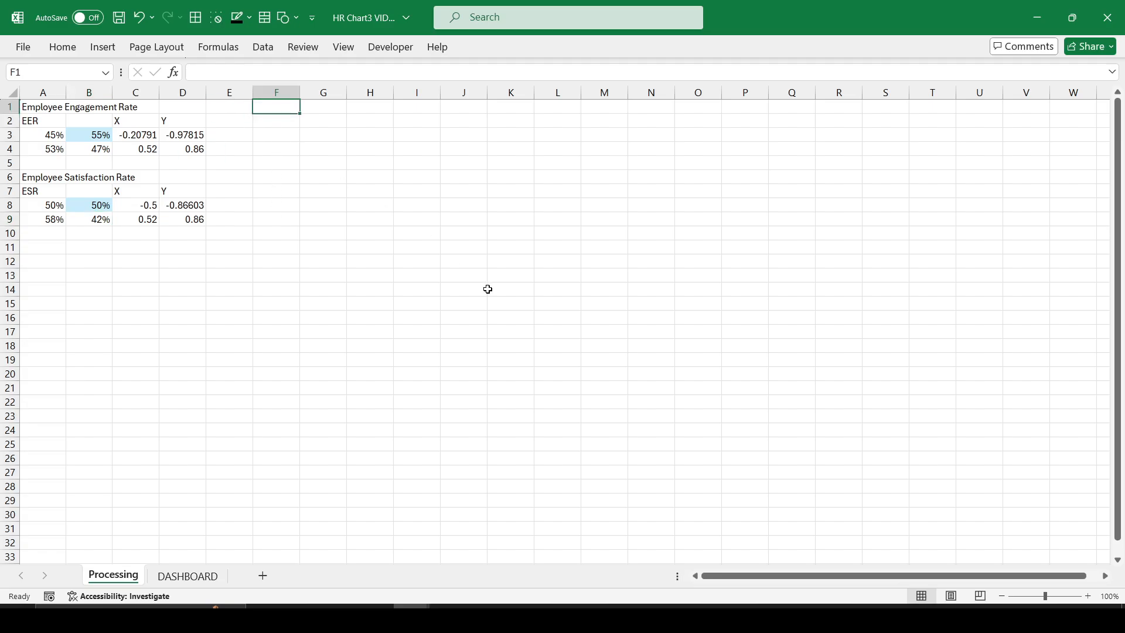
{"action": "type", "text": "D"}
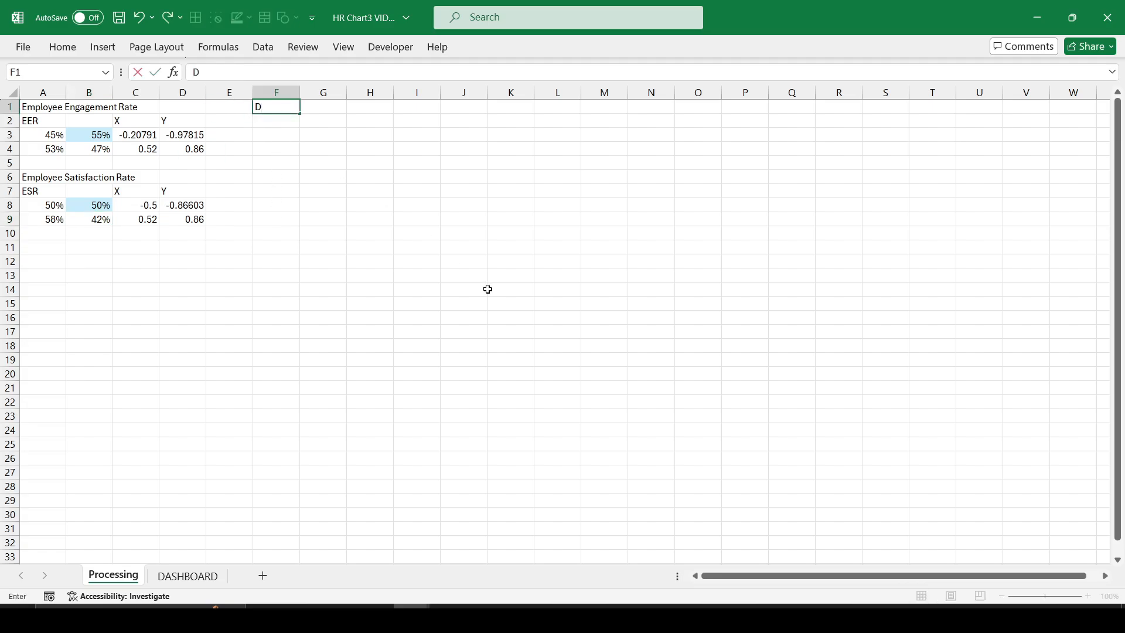
{"action": "type", "text": "AY"}
{"action": "key", "text": "Tab"}
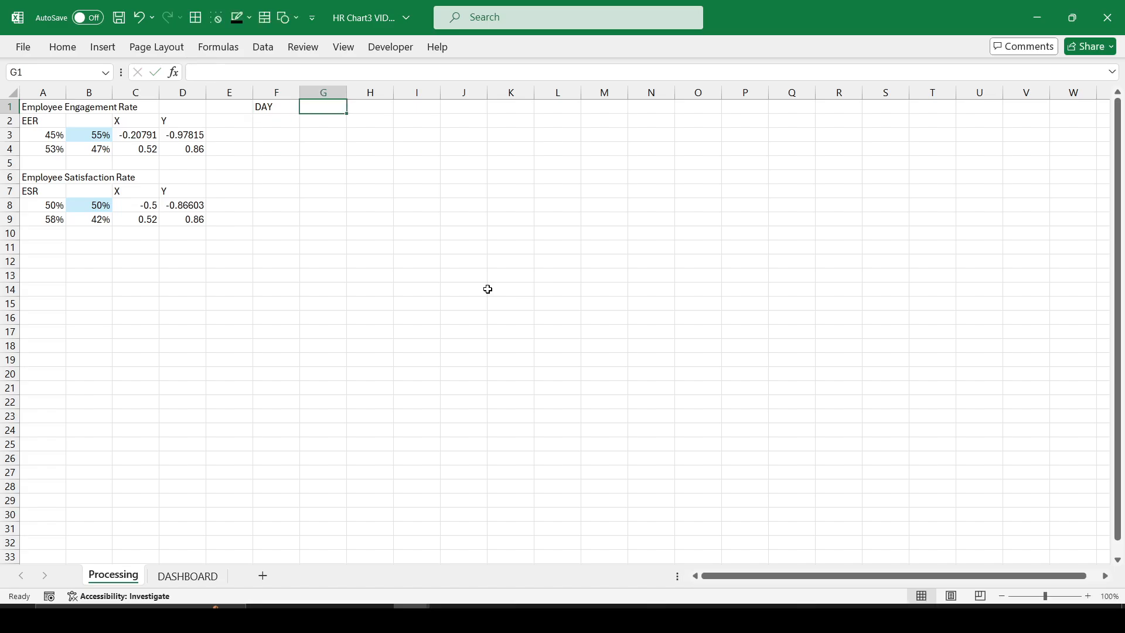
{"action": "type", "text": "EER"}
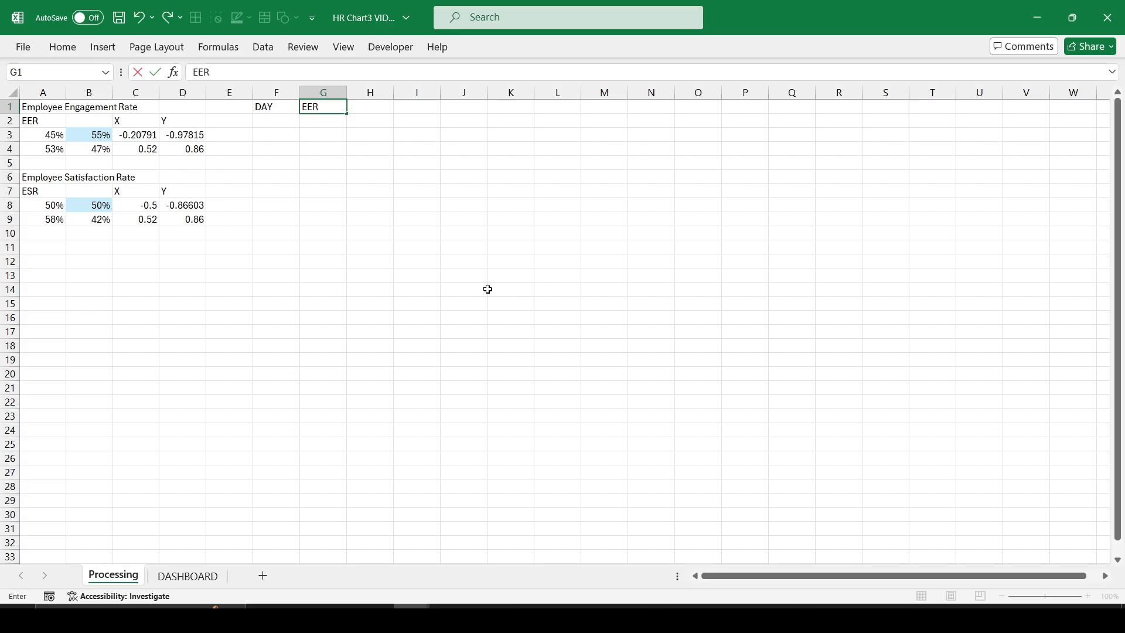
{"action": "key", "text": "Tab"}
{"action": "type", "text": "E"}
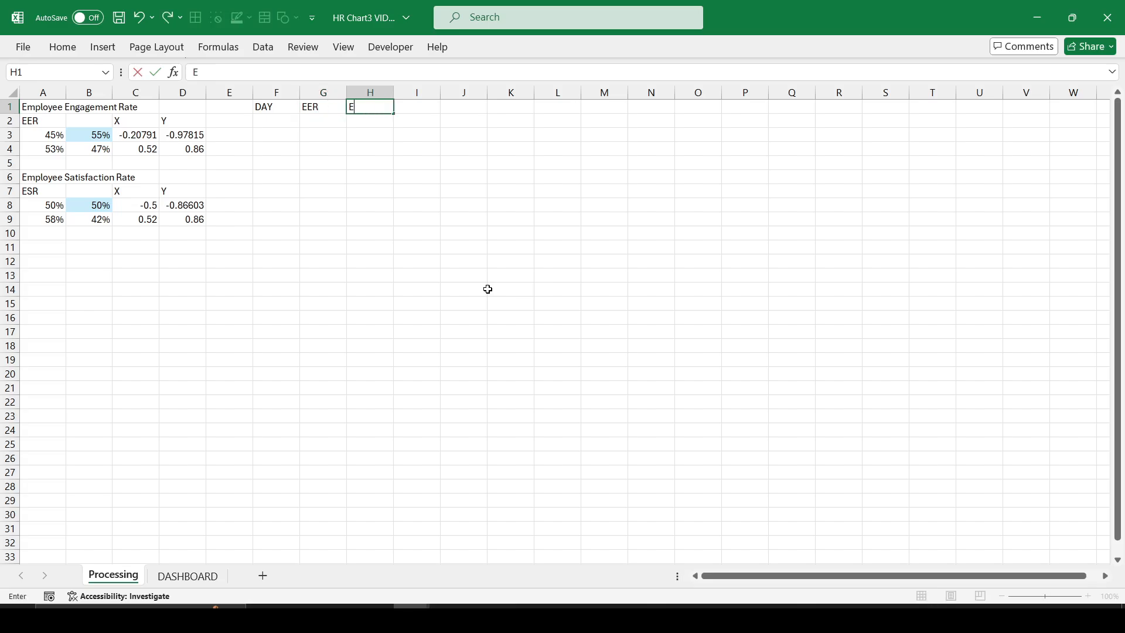
{"action": "key", "text": "Return"}
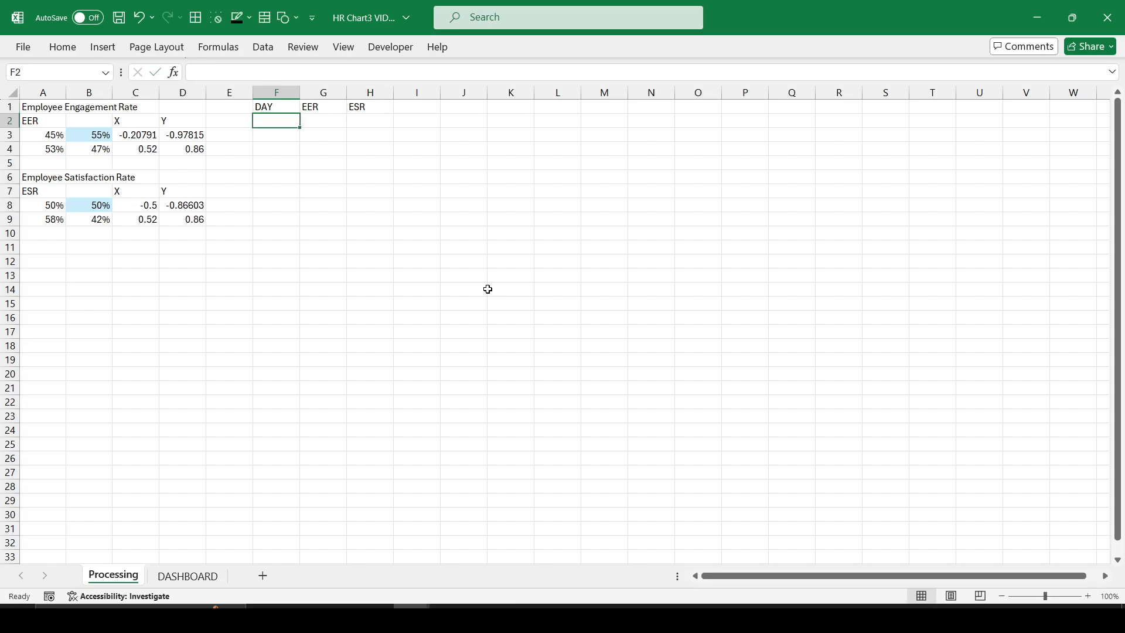
- Fill F2:F8 with the weekdays SUNDAY through SATURDAY as an autofilled series and fit column F's width to them
{"action": "type", "text": "SUN"}
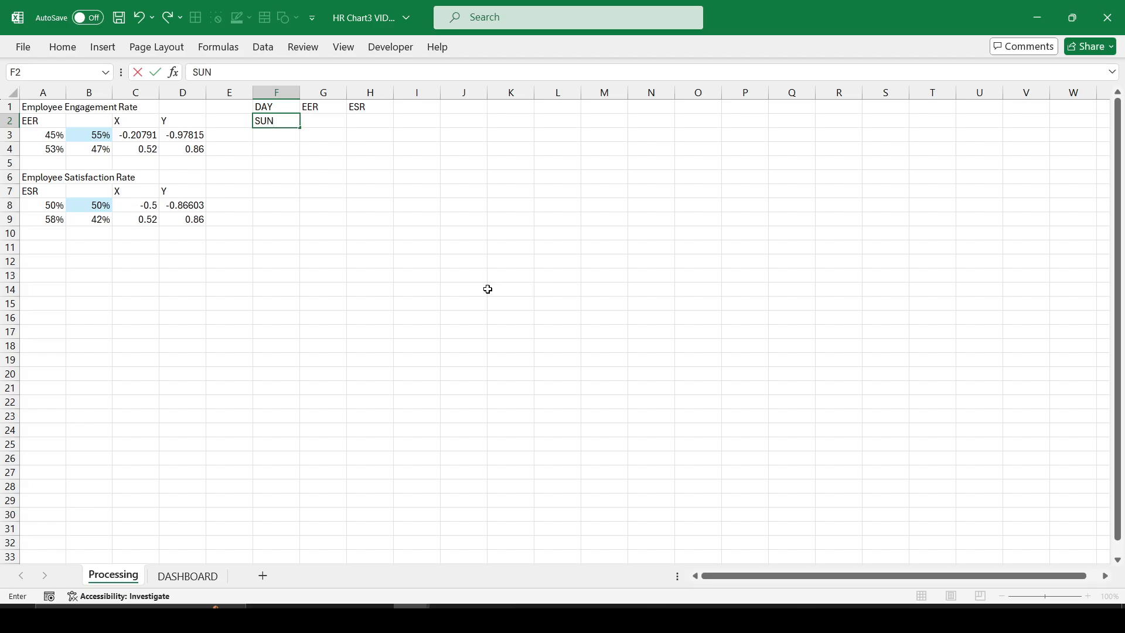
{"action": "type", "text": "DAY"}
{"action": "key", "text": "ctrl+Return"}
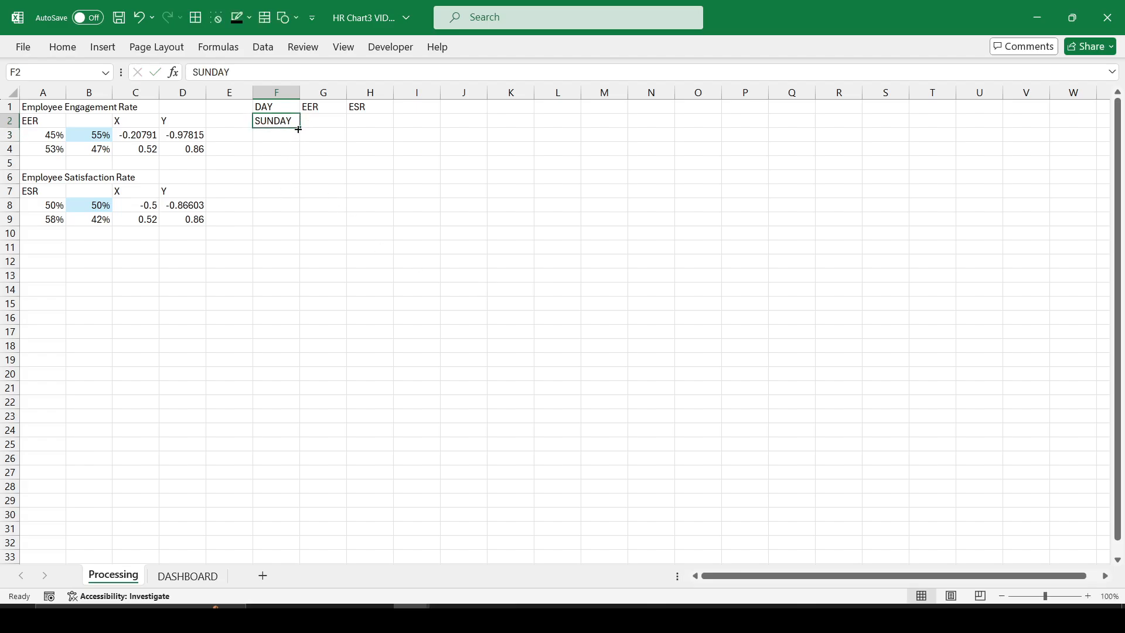
{"action": "left_click_drag", "start_coordinate": [299, 130], "coordinate": [297, 212]}
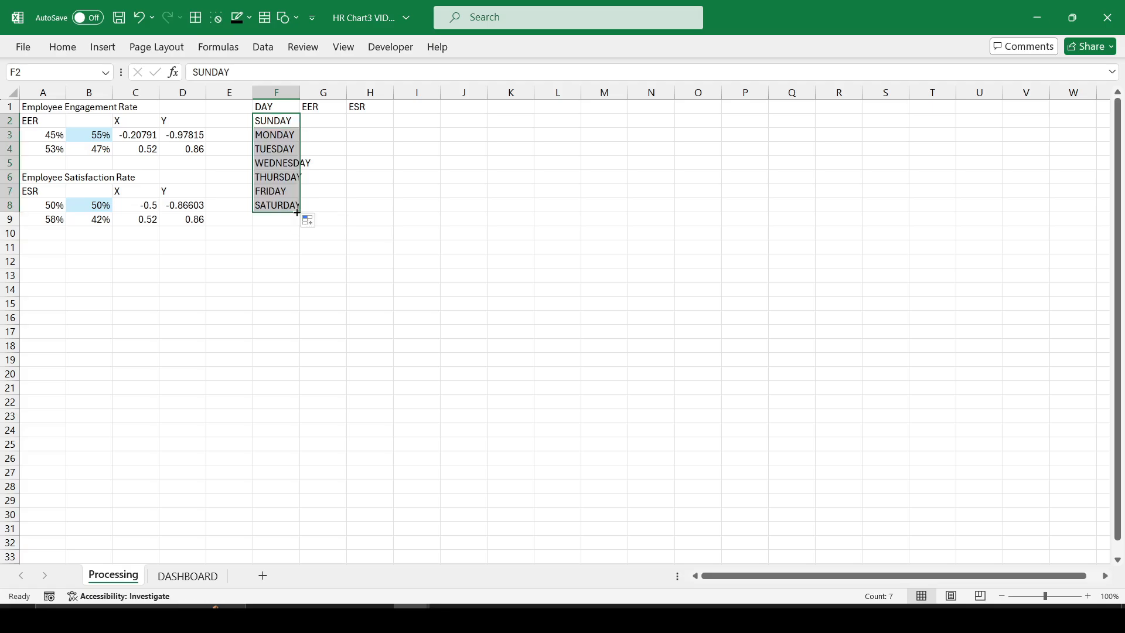
{"action": "double_click", "coordinate": [299, 93]}
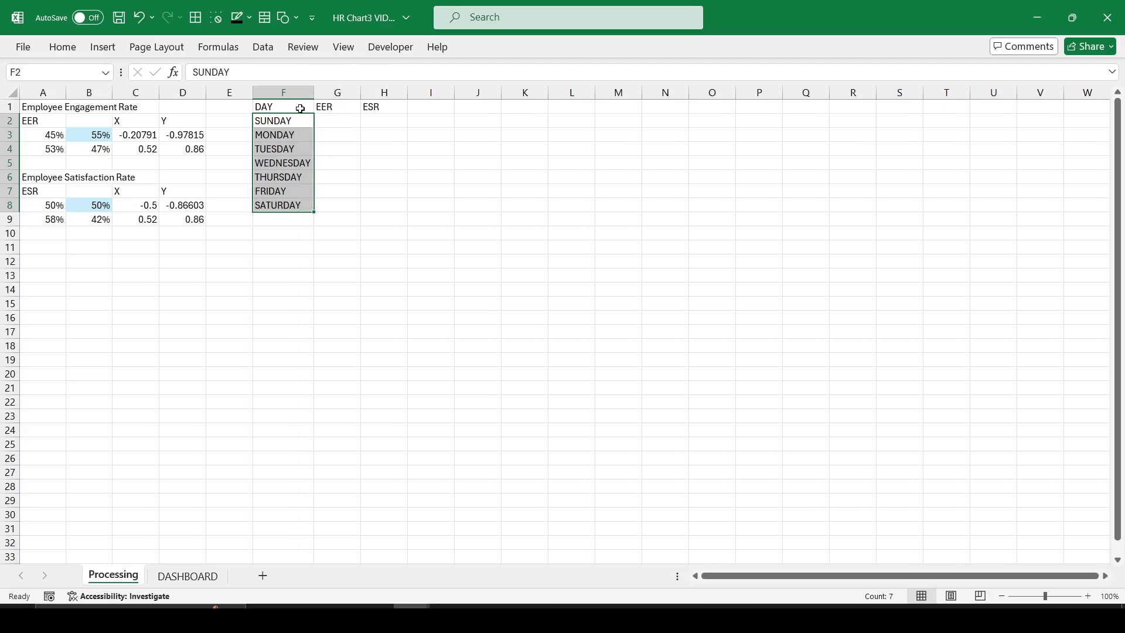
- Enter the EER values 50%, 70%, 83% and 54% for Sunday through Wednesday in G2:G5
{"action": "left_click", "coordinate": [333, 124]}
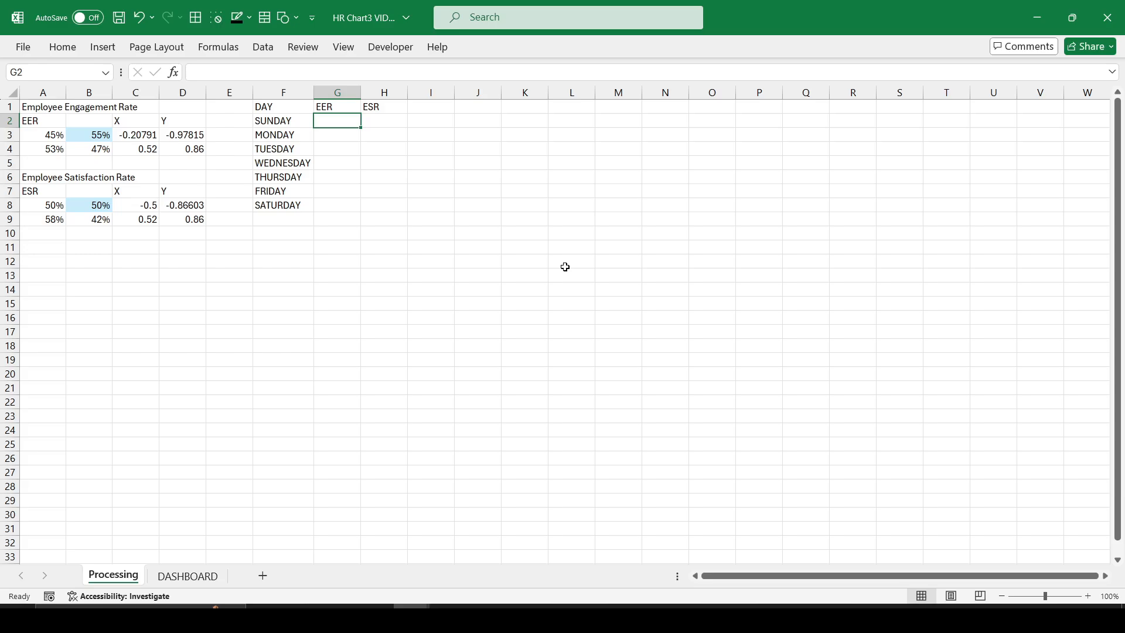
{"action": "type", "text": "50%"}
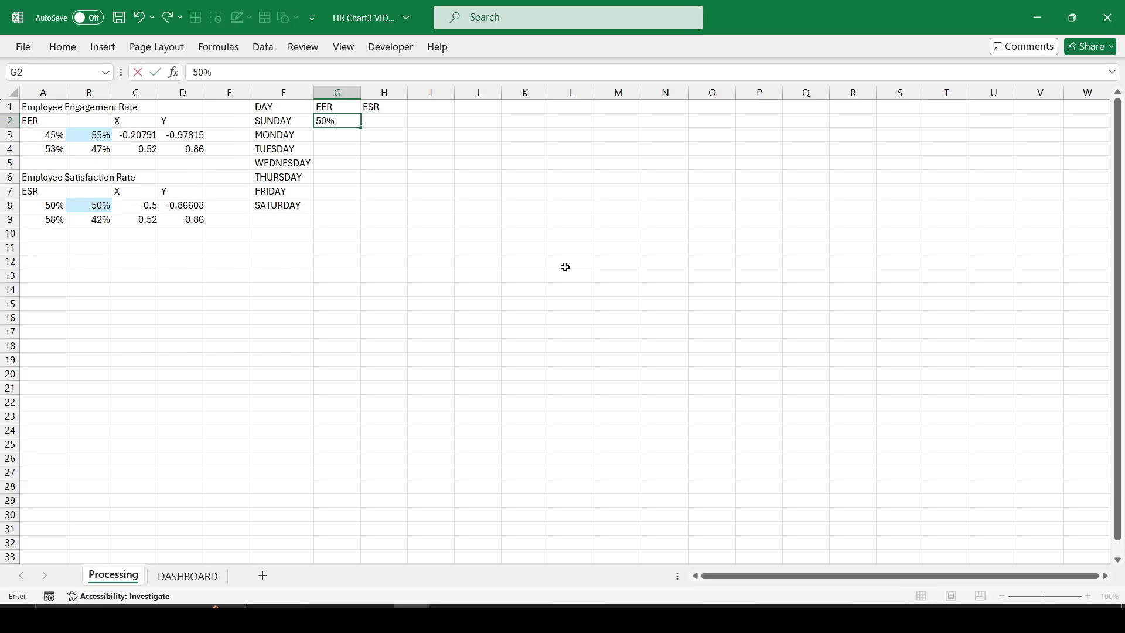
{"action": "key", "text": "Return"}
{"action": "type", "text": "70"}
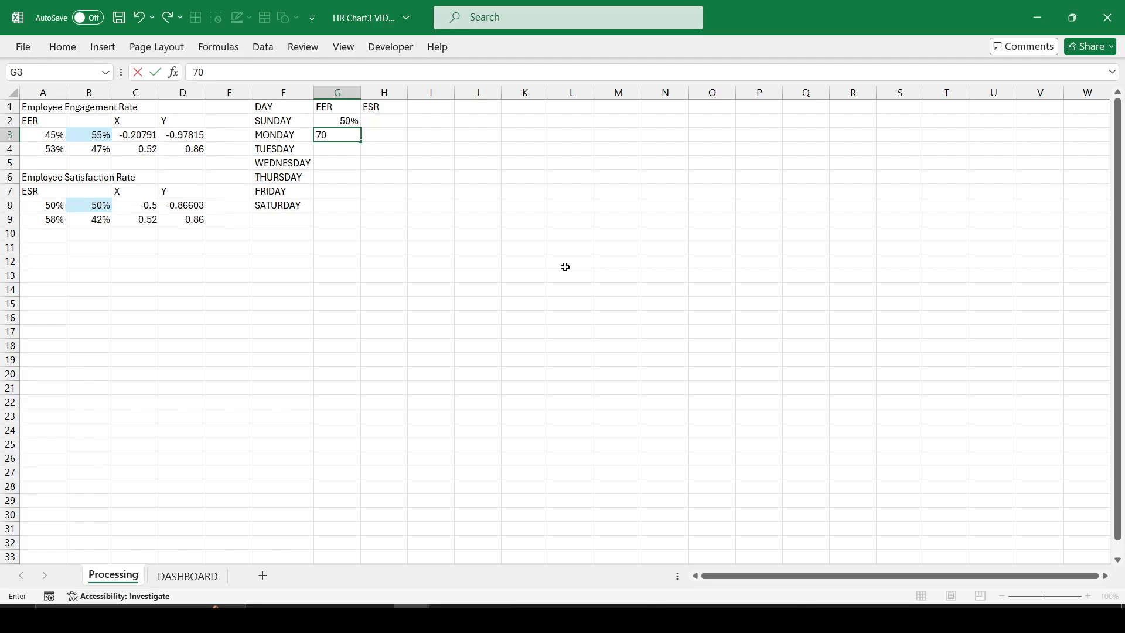
{"action": "type", "text": "%"}
{"action": "key", "text": "Return"}
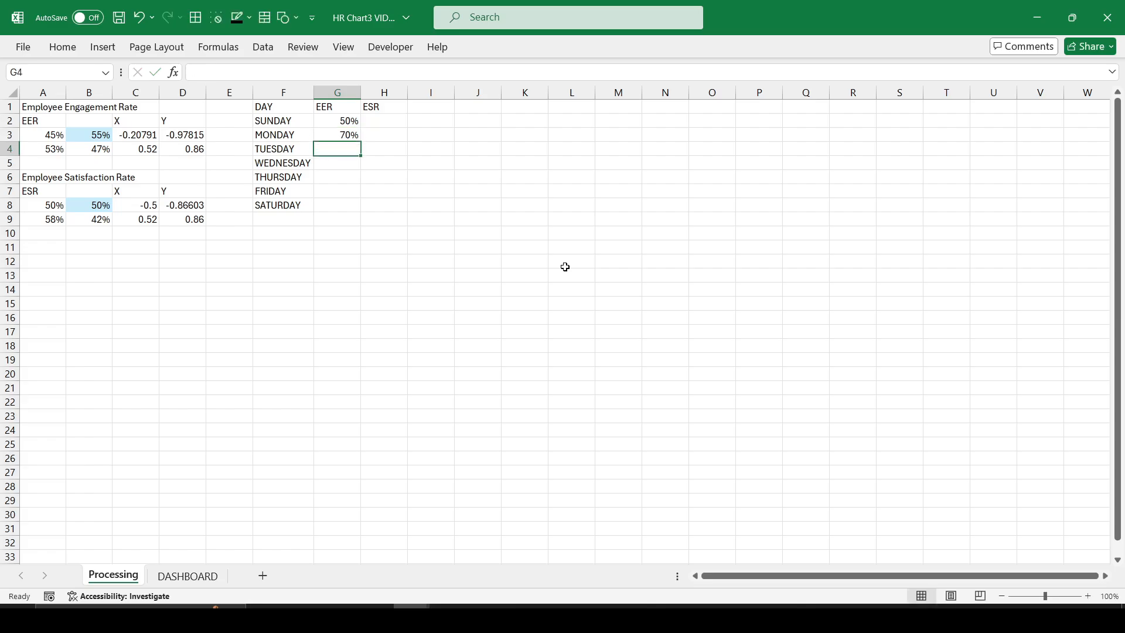
{"action": "type", "text": "83"}
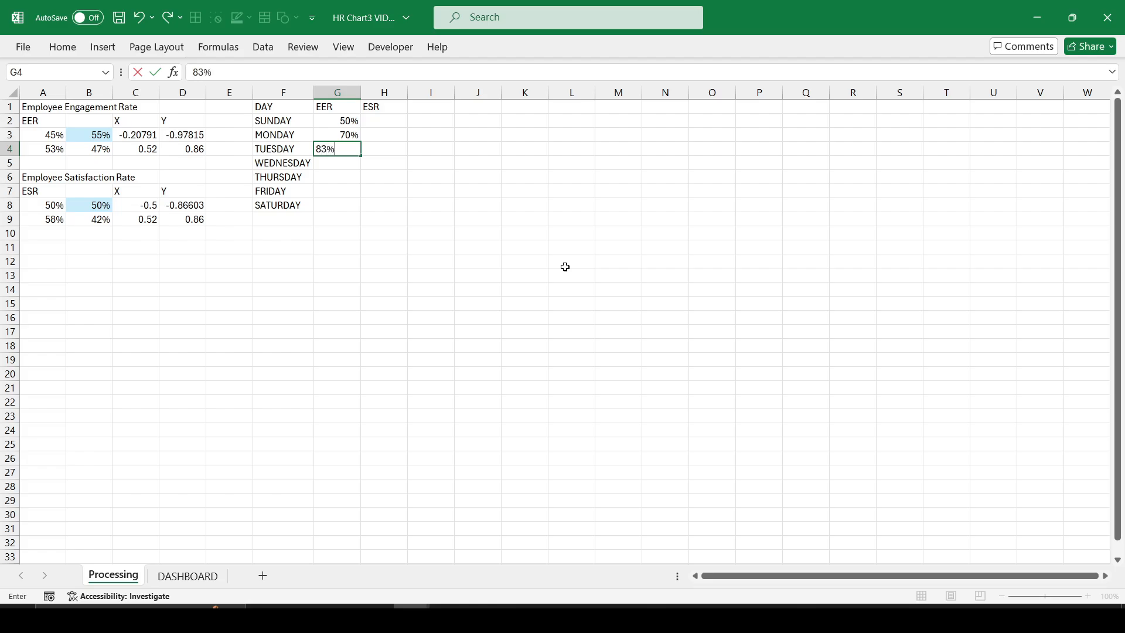
{"action": "key", "text": "Return"}
{"action": "type", "text": "54"}
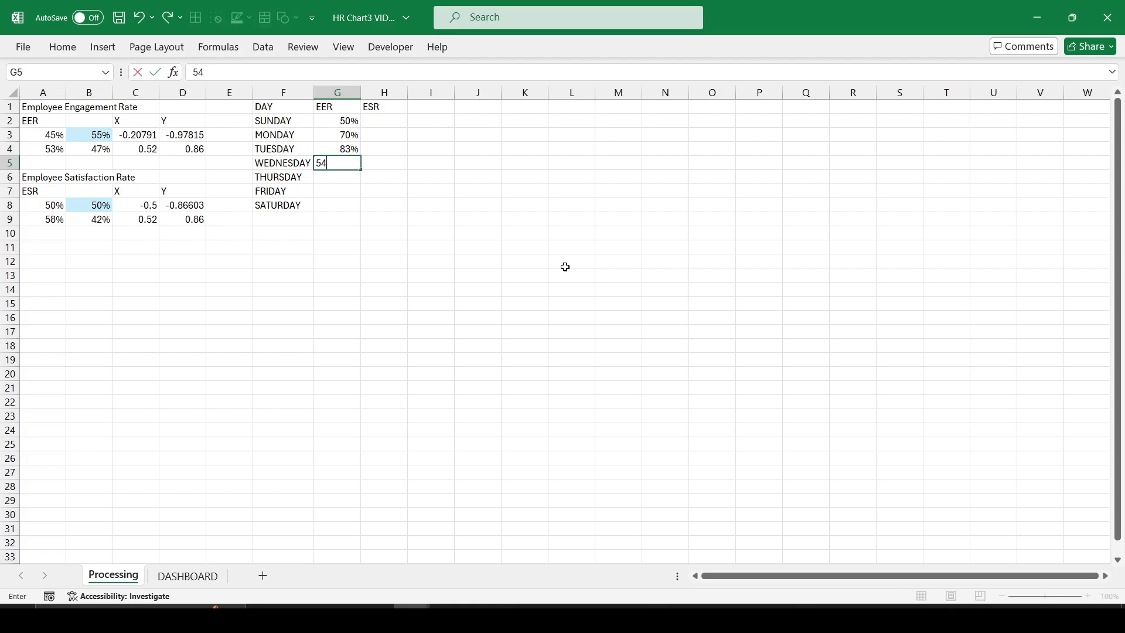
{"action": "type", "text": "%"}
{"action": "key", "text": "Return"}
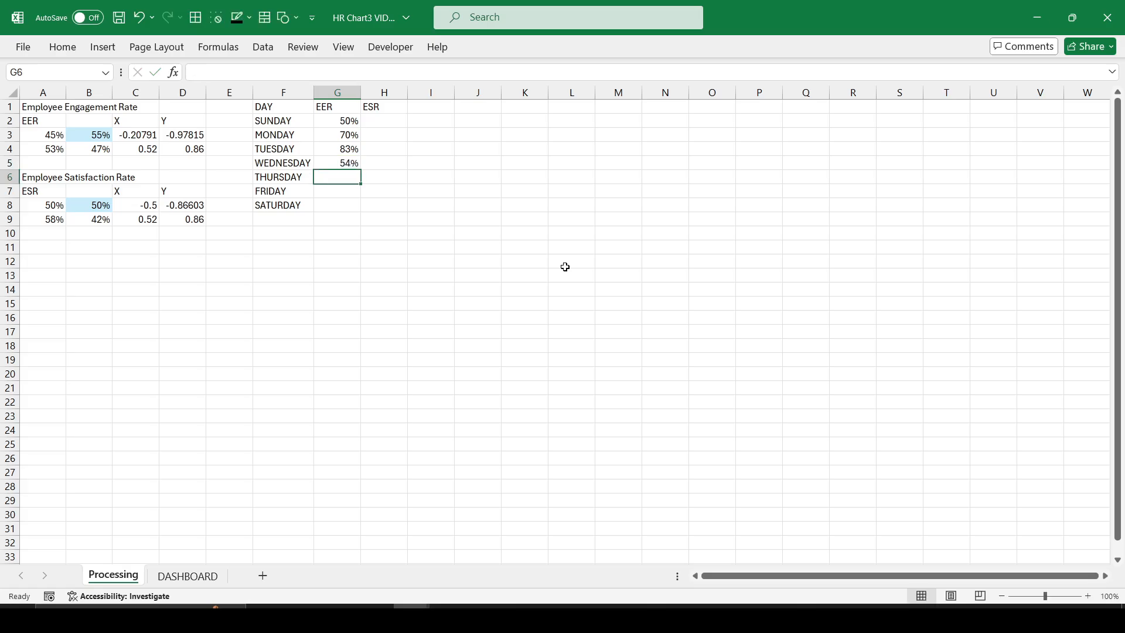
- Enter the EER values 92%, 68% and 75% for Thursday through Saturday in G6:G8
{"action": "type", "text": "92"}
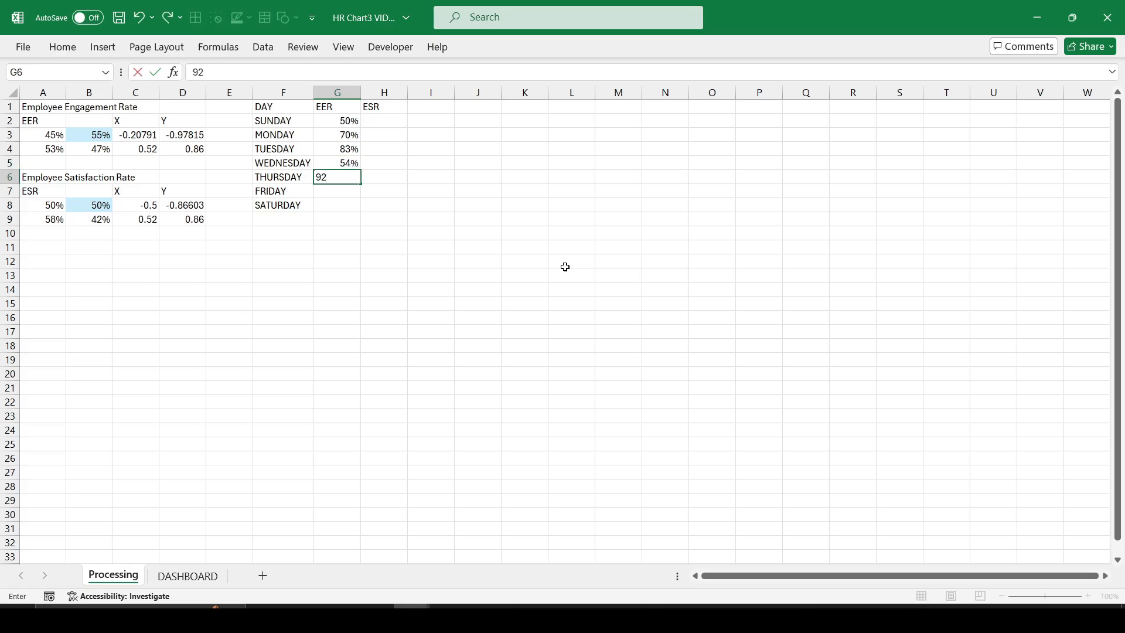
{"action": "key", "text": "Return"}
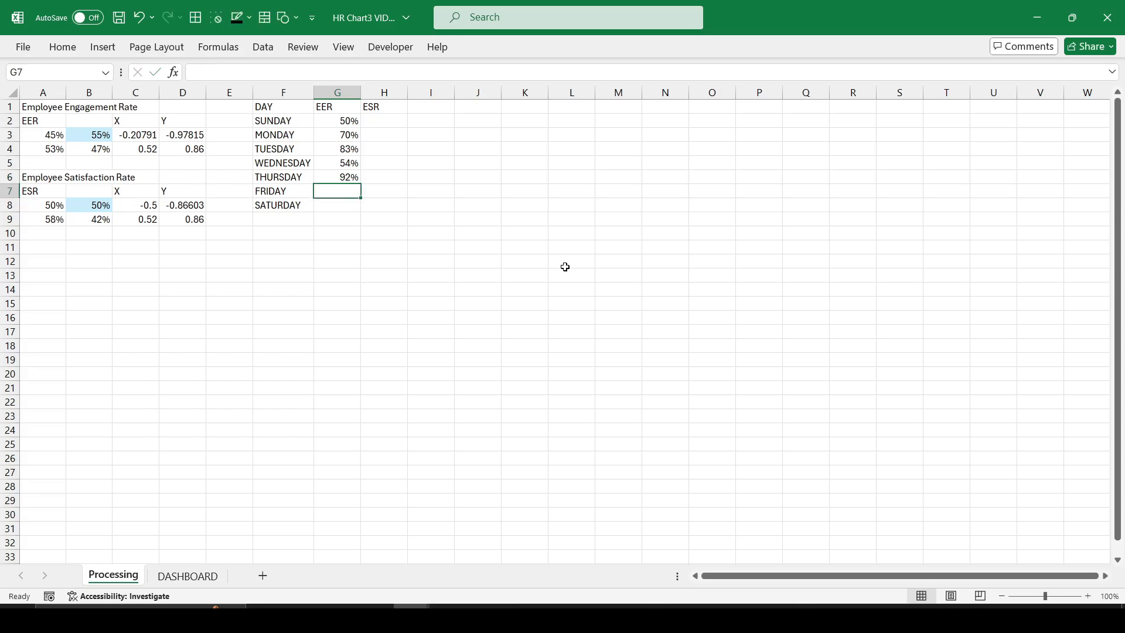
{"action": "type", "text": "6"}
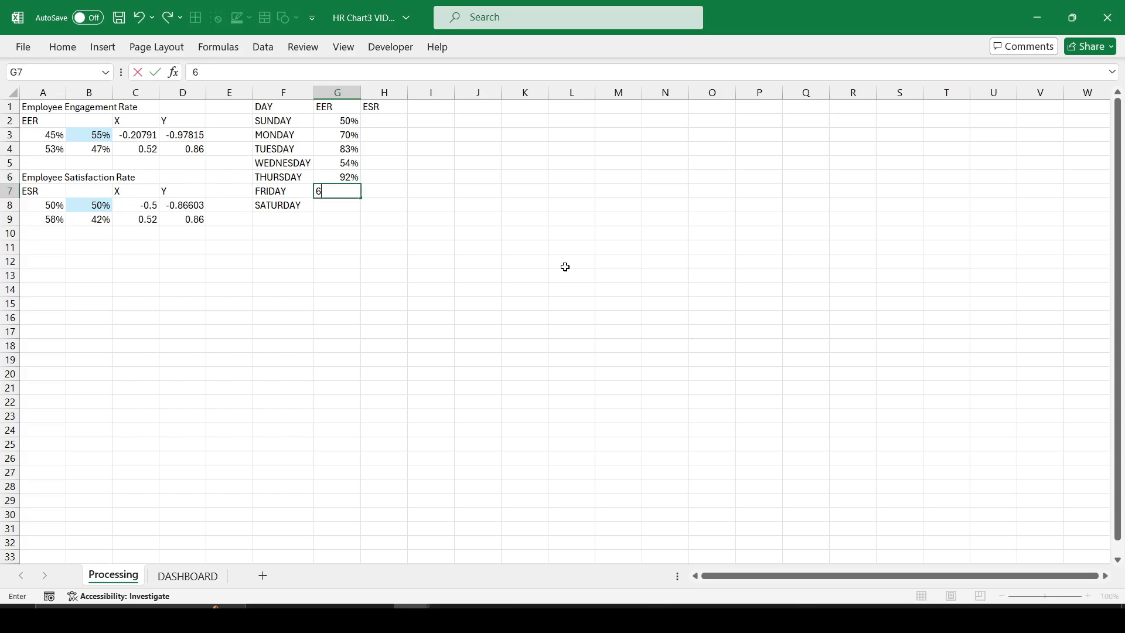
{"action": "type", "text": "8%"}
{"action": "key", "text": "Return"}
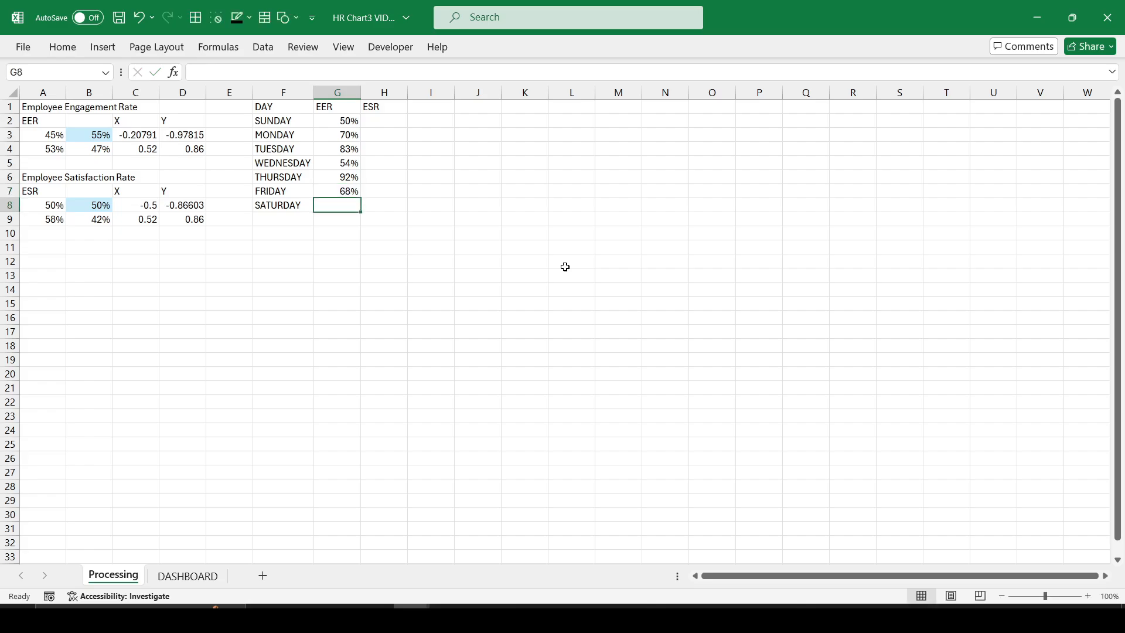
{"action": "type", "text": "75%"}
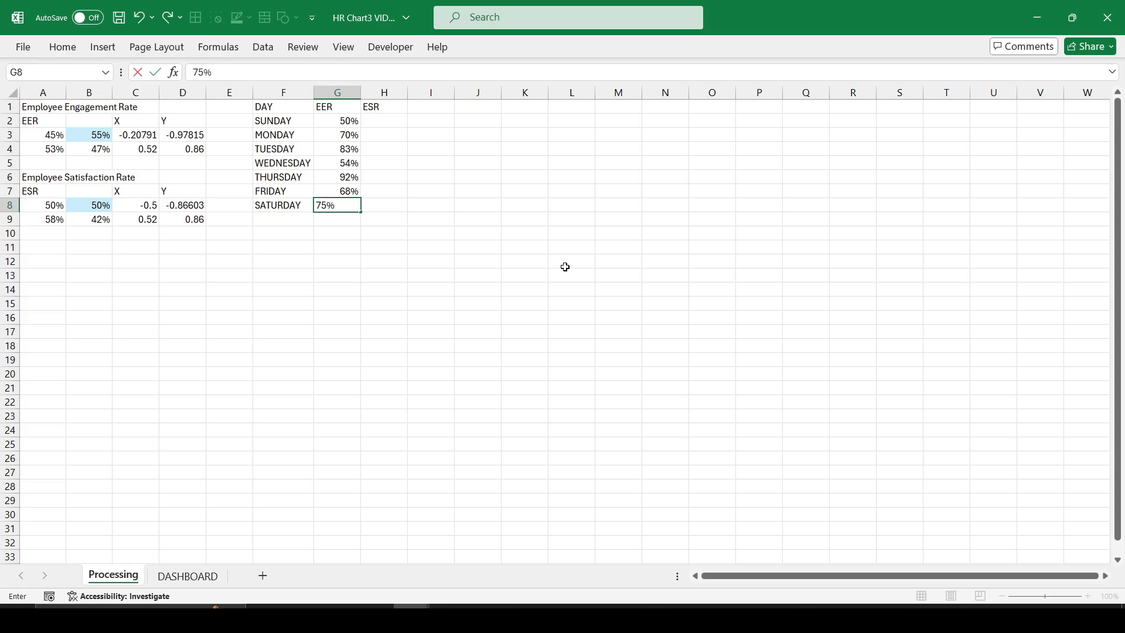
{"action": "key", "text": "ctrl+Return"}
- Enter the ESR values 75%, 85% and 68% for Sunday through Tuesday in H2:H4
{"action": "key", "text": "Right"}
{"action": "key", "text": "Up"}
{"action": "key", "text": "Up"}
{"action": "key", "text": "Up"}
{"action": "key", "text": "Up"}
{"action": "key", "text": "Up"}
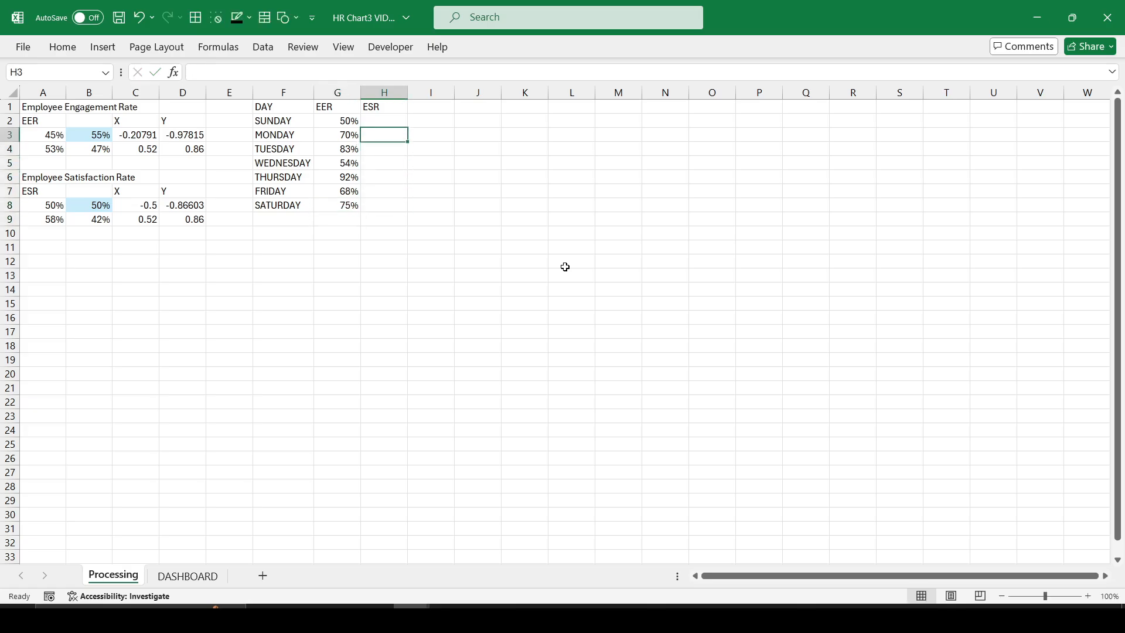
{"action": "key", "text": "Up"}
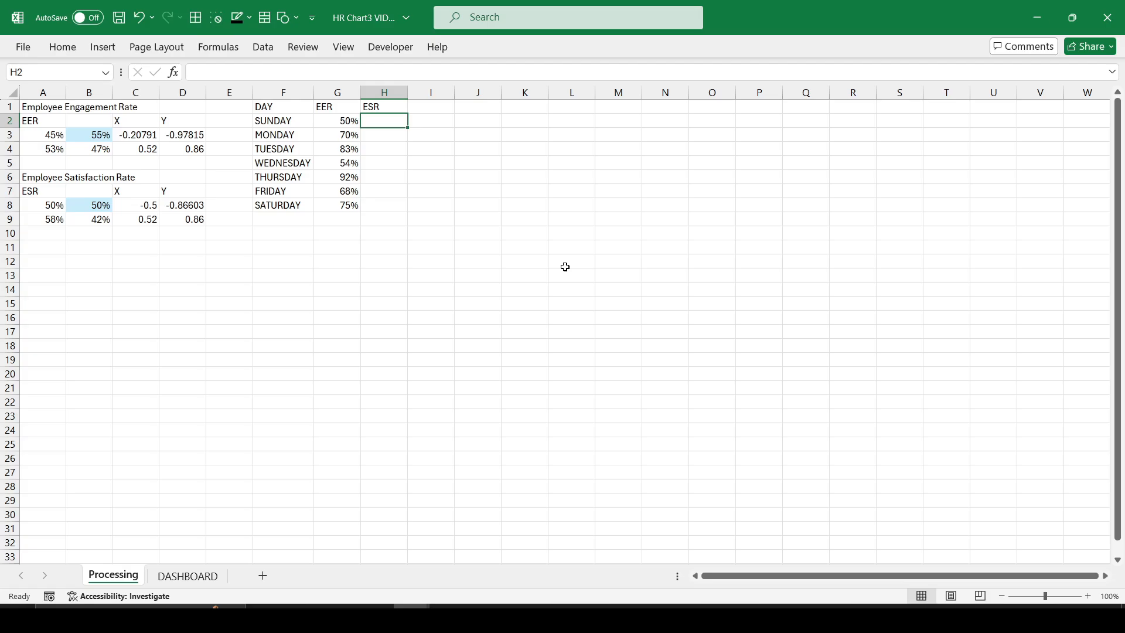
{"action": "type", "text": "75%"}
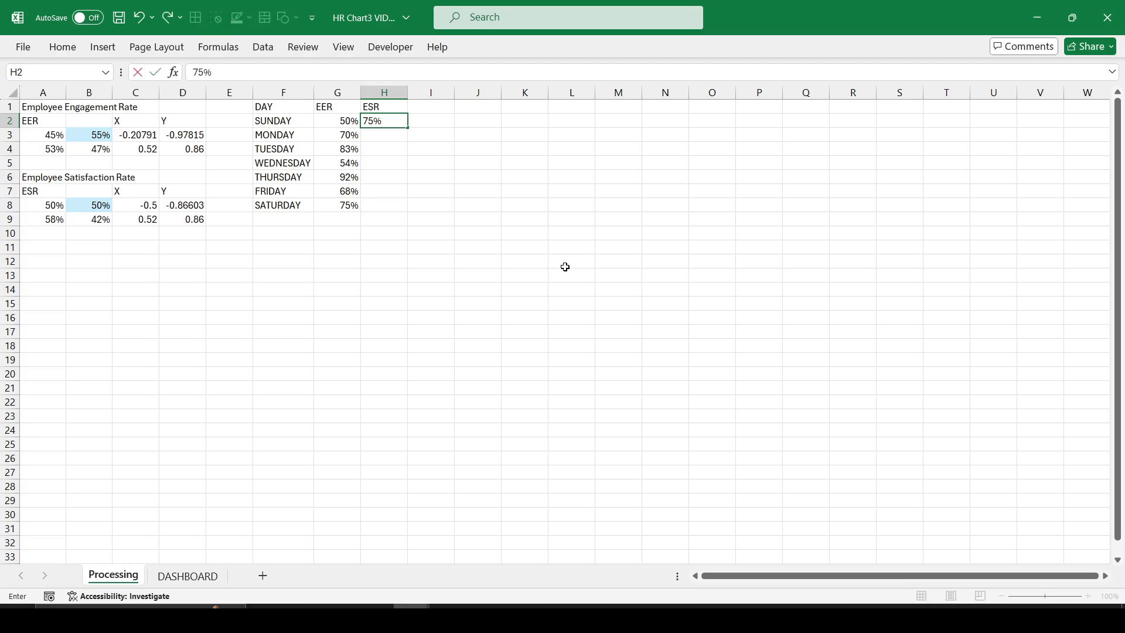
{"action": "key", "text": "Return"}
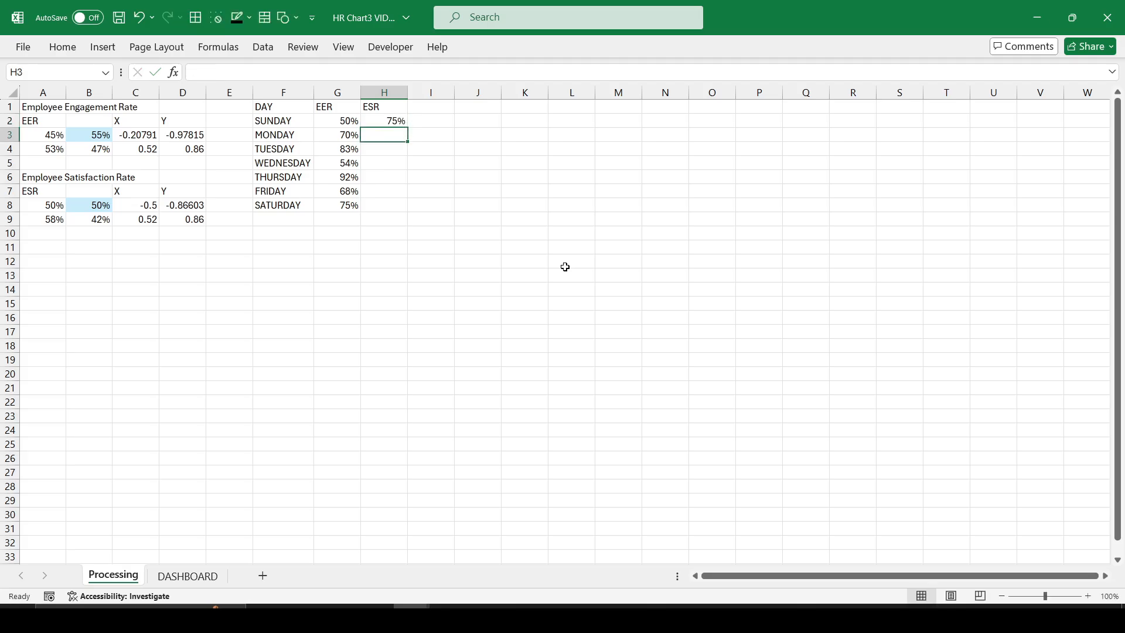
{"action": "type", "text": "85%"}
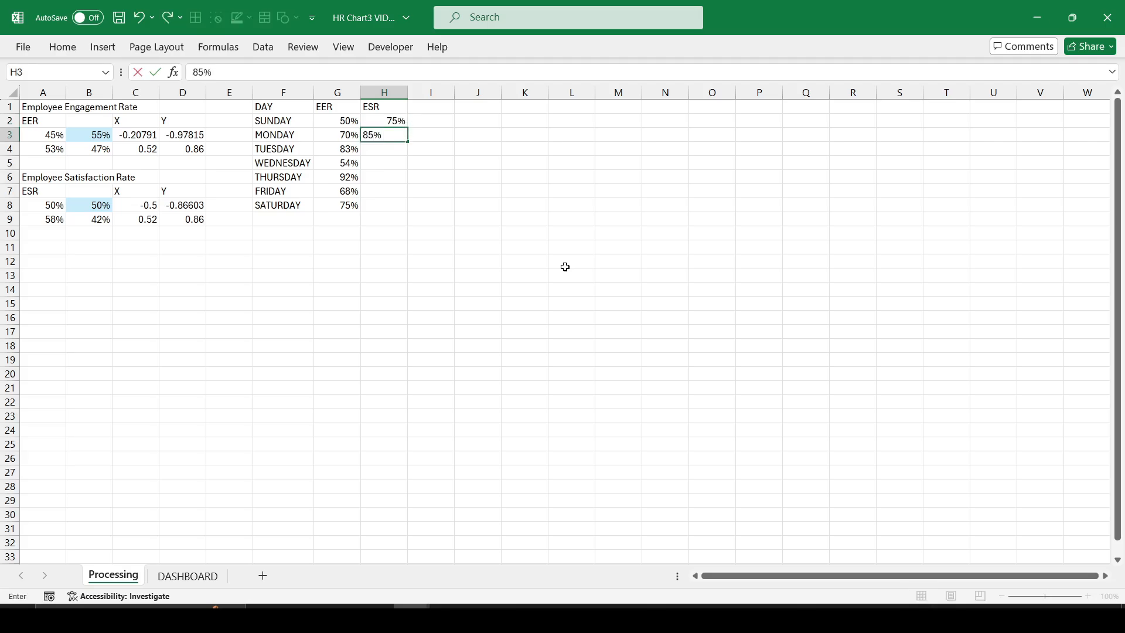
{"action": "key", "text": "Return"}
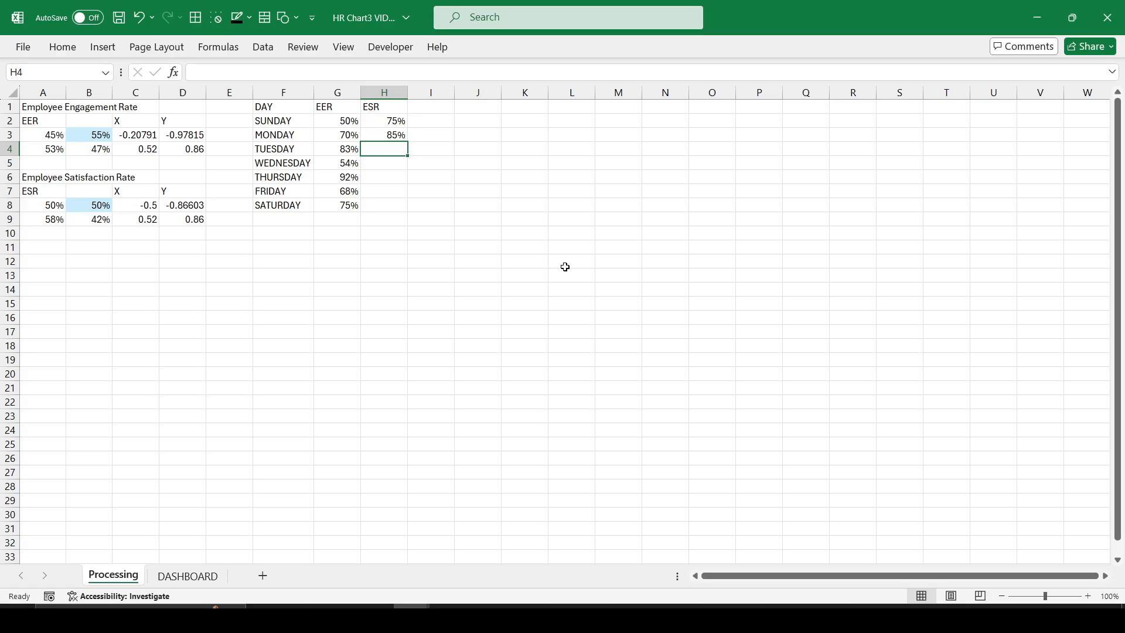
{"action": "type", "text": "68%"}
{"action": "key", "text": "Return"}
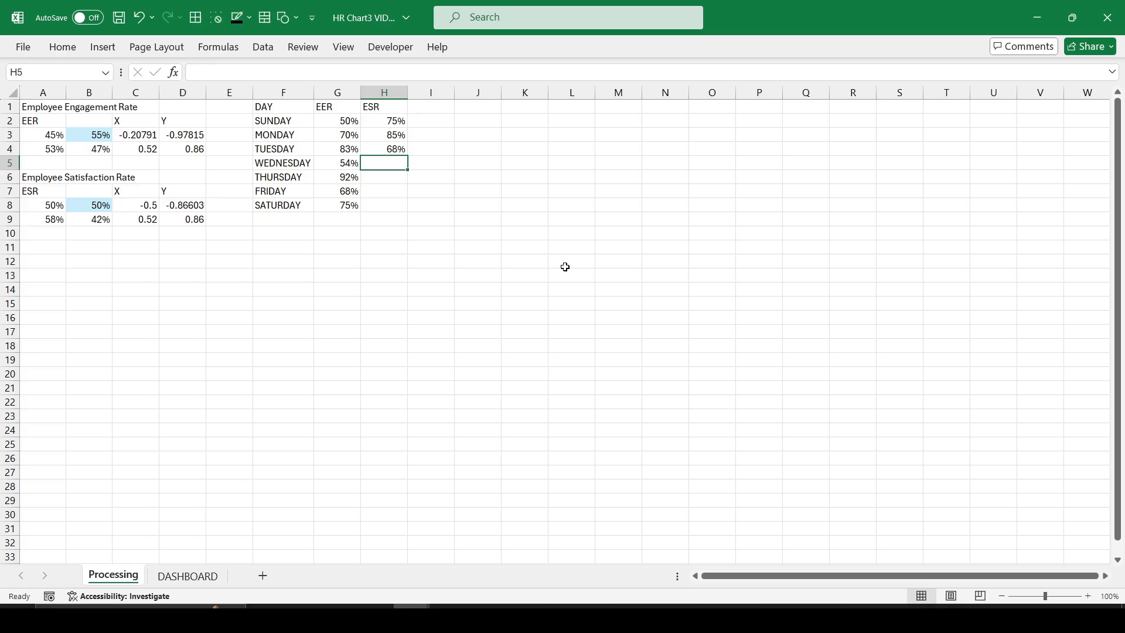
- Enter the ESR values 91%, 88%, 57% and 81% for Wednesday through Saturday in H5:H8
{"action": "type", "text": "91"}
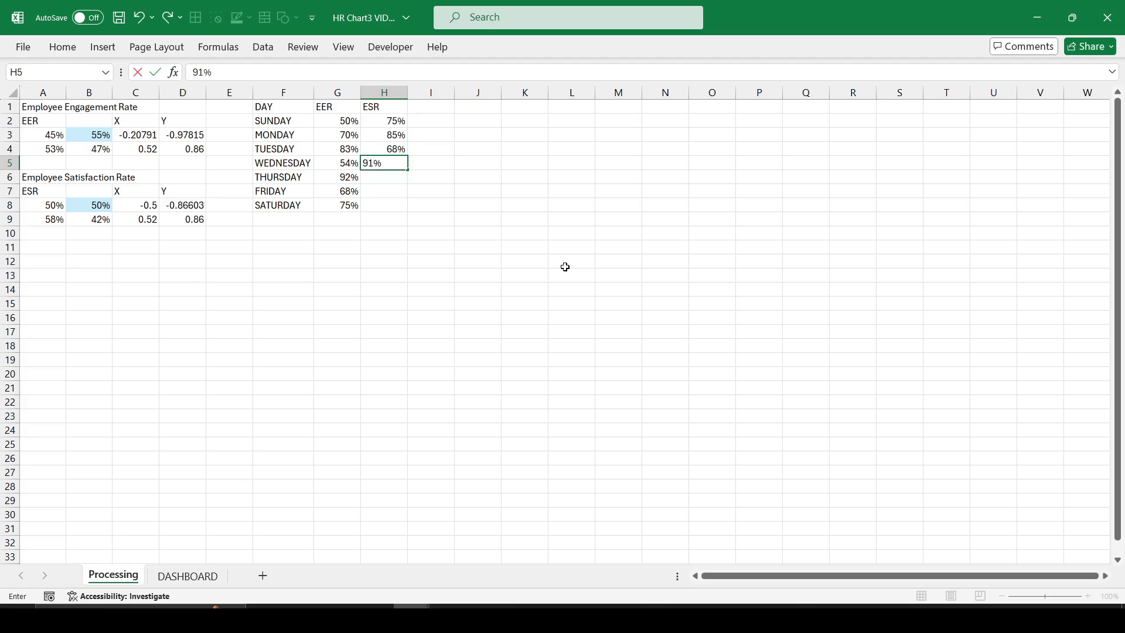
{"action": "key", "text": "Return"}
{"action": "type", "text": "8"}
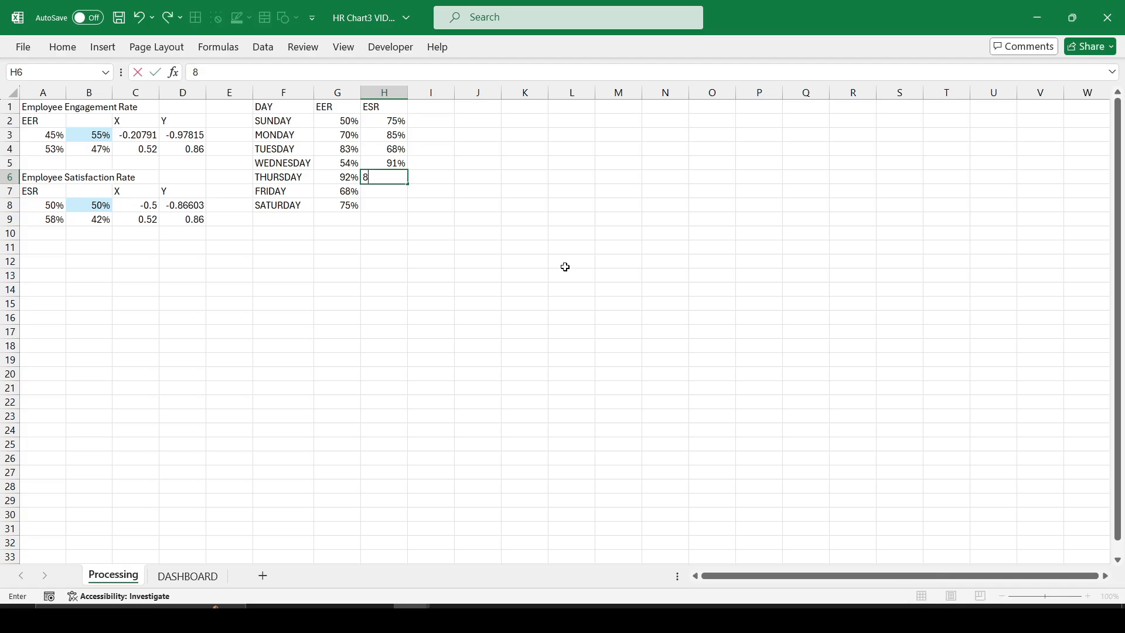
{"action": "type", "text": "8%"}
{"action": "key", "text": "Return"}
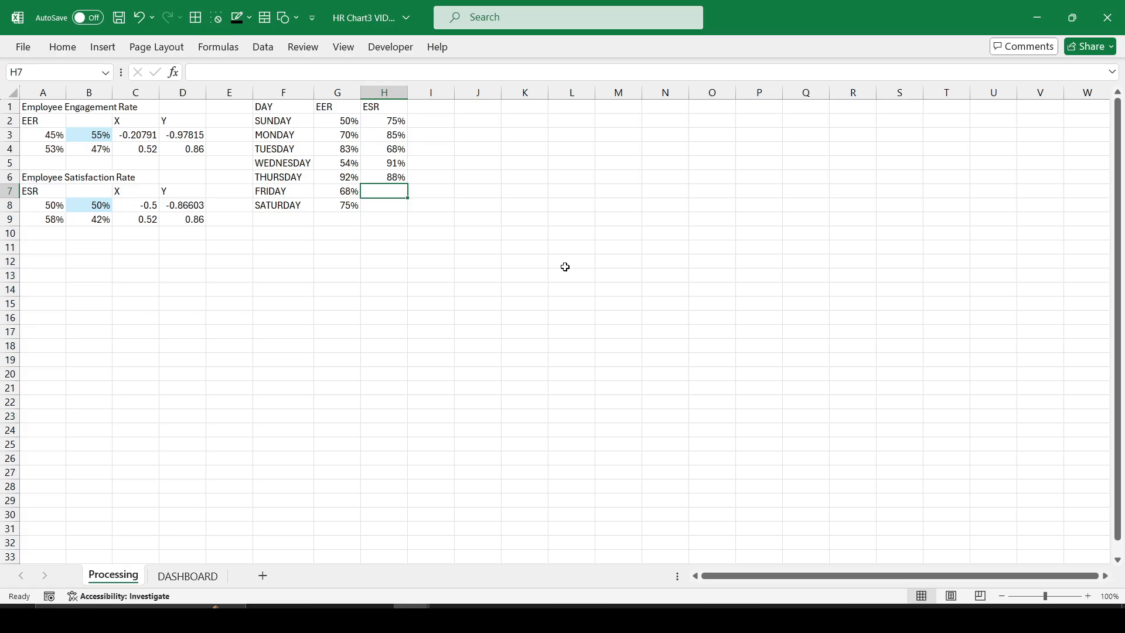
{"action": "type", "text": "57"}
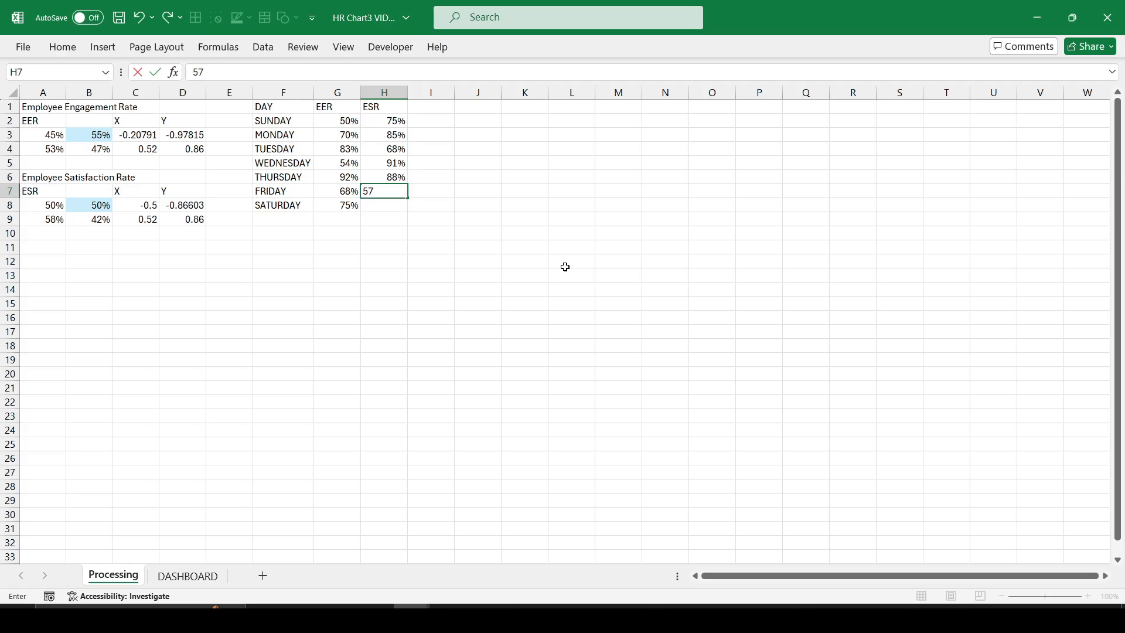
{"action": "type", "text": "%"}
{"action": "key", "text": "Return"}
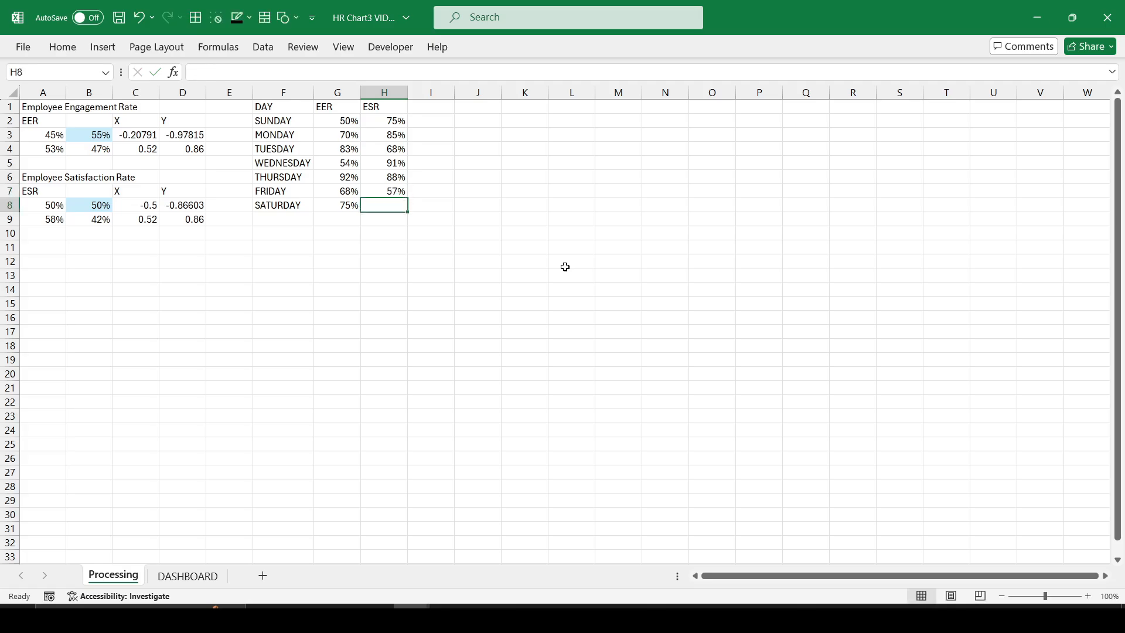
{"action": "type", "text": "8"}
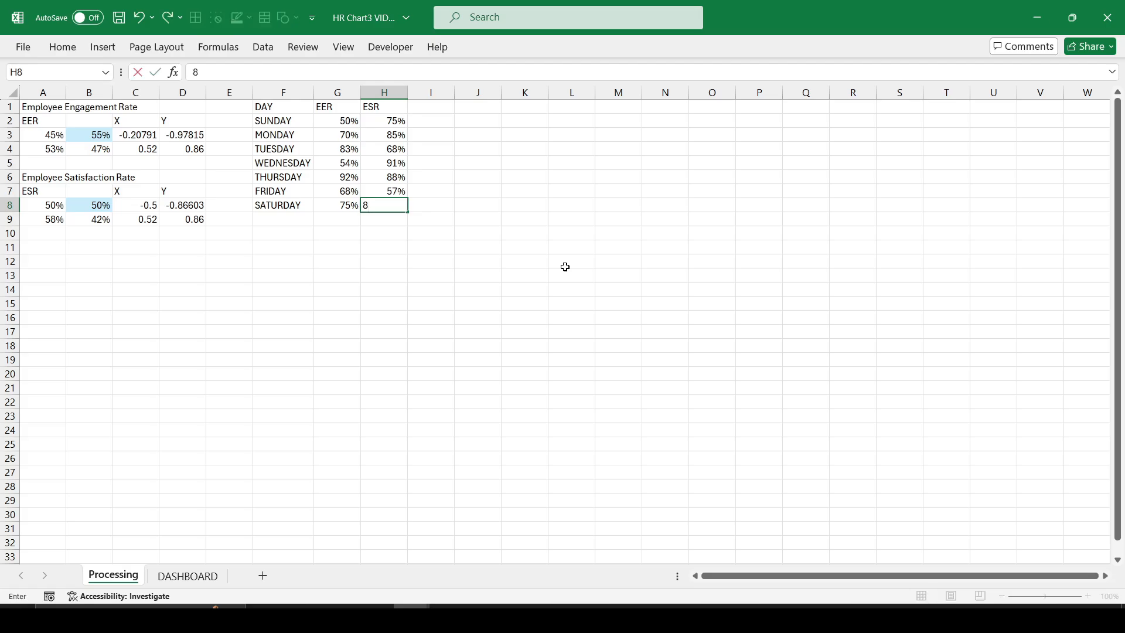
{"action": "type", "text": "1%"}
{"action": "key", "text": "Return"}
- Create a PivotTable from the daily table F1:H8, placed on the existing Processing worksheet at A12
{"action": "left_click", "coordinate": [273, 109]}
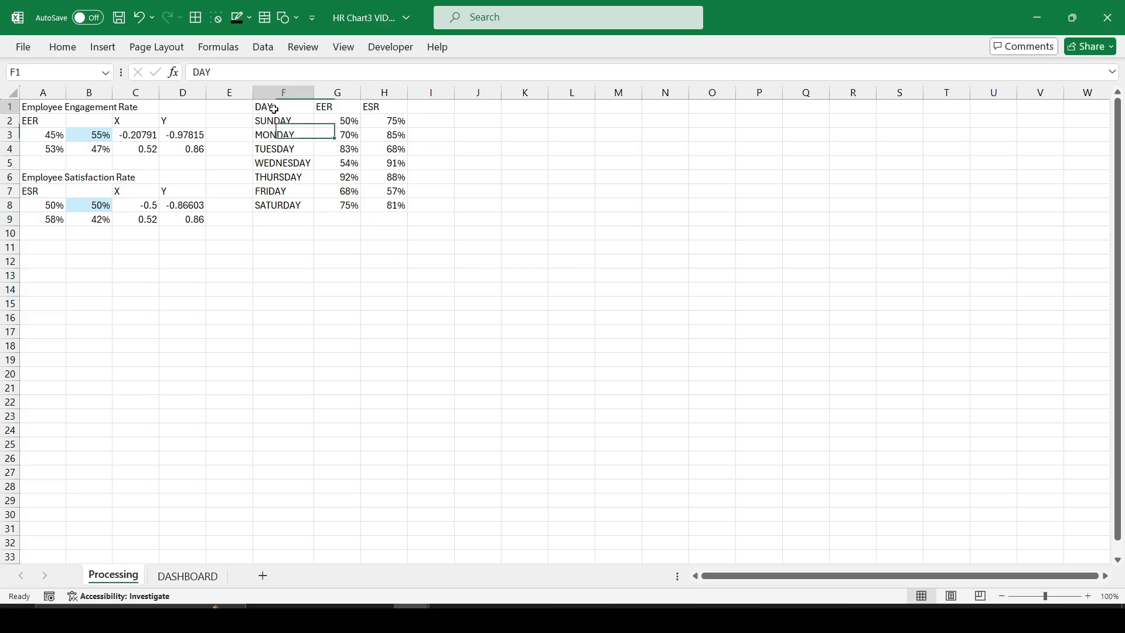
{"action": "left_click_drag", "start_coordinate": [274, 109], "coordinate": [378, 204]}
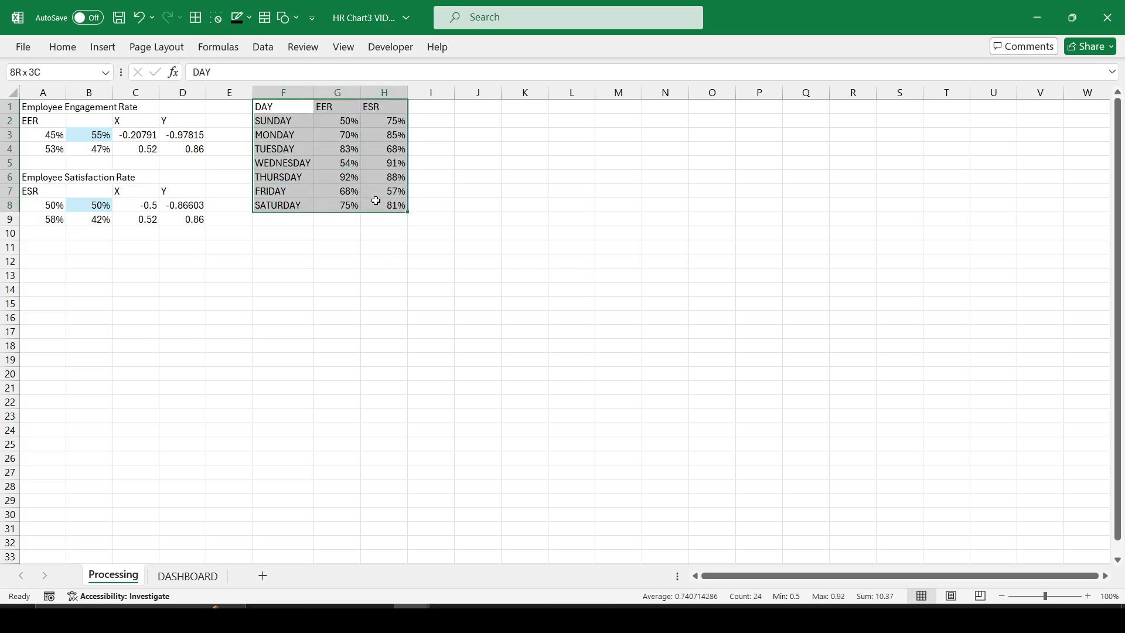
{"action": "left_click", "coordinate": [94, 50]}
{"action": "double_click", "coordinate": [97, 51]}
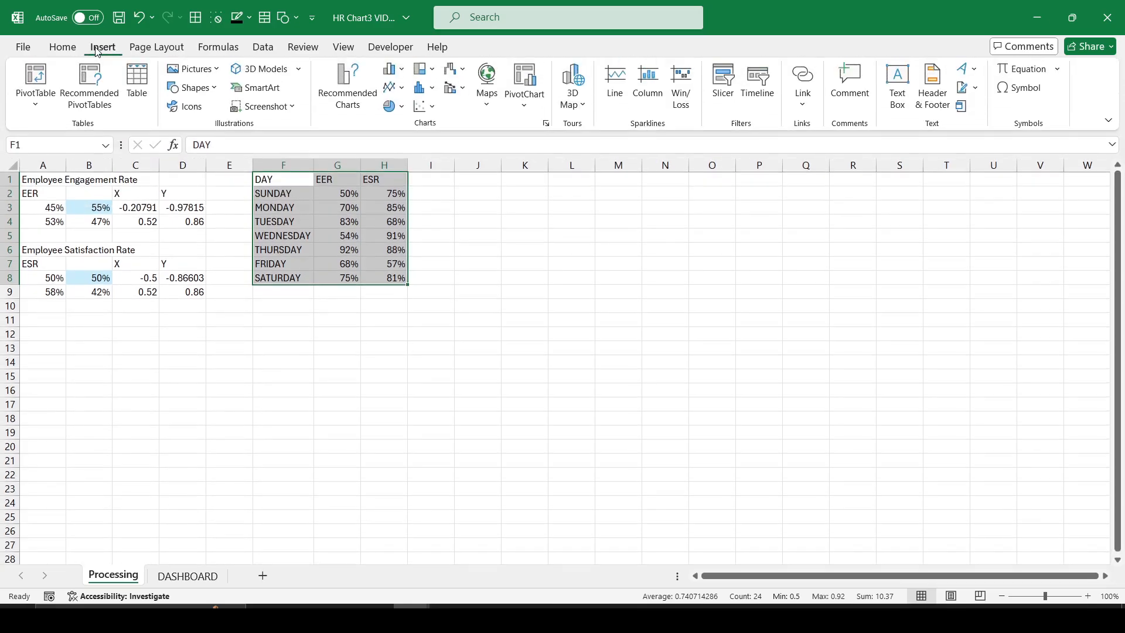
{"action": "left_click", "coordinate": [45, 80]}
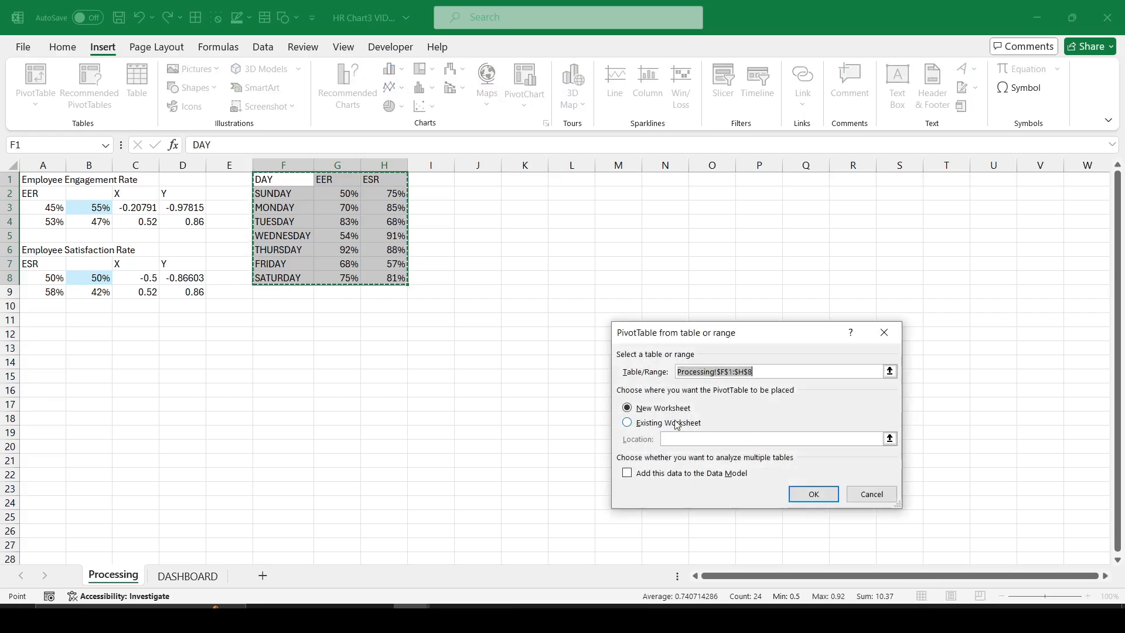
{"action": "left_click", "coordinate": [675, 423]}
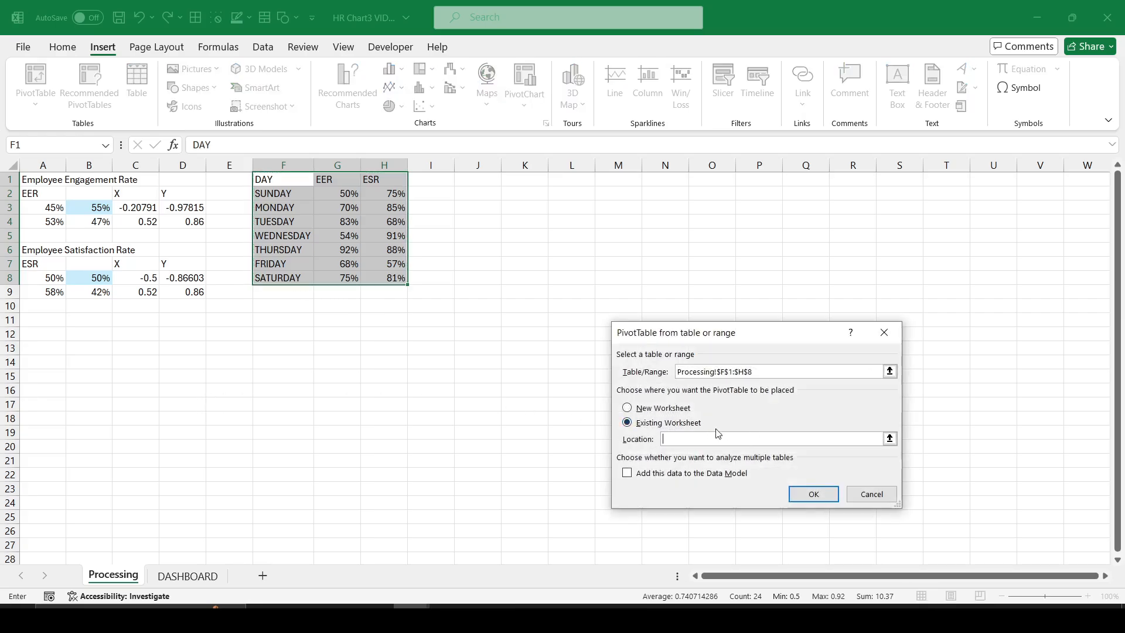
{"action": "left_click", "coordinate": [889, 439]}
{"action": "left_click", "coordinate": [62, 333]}
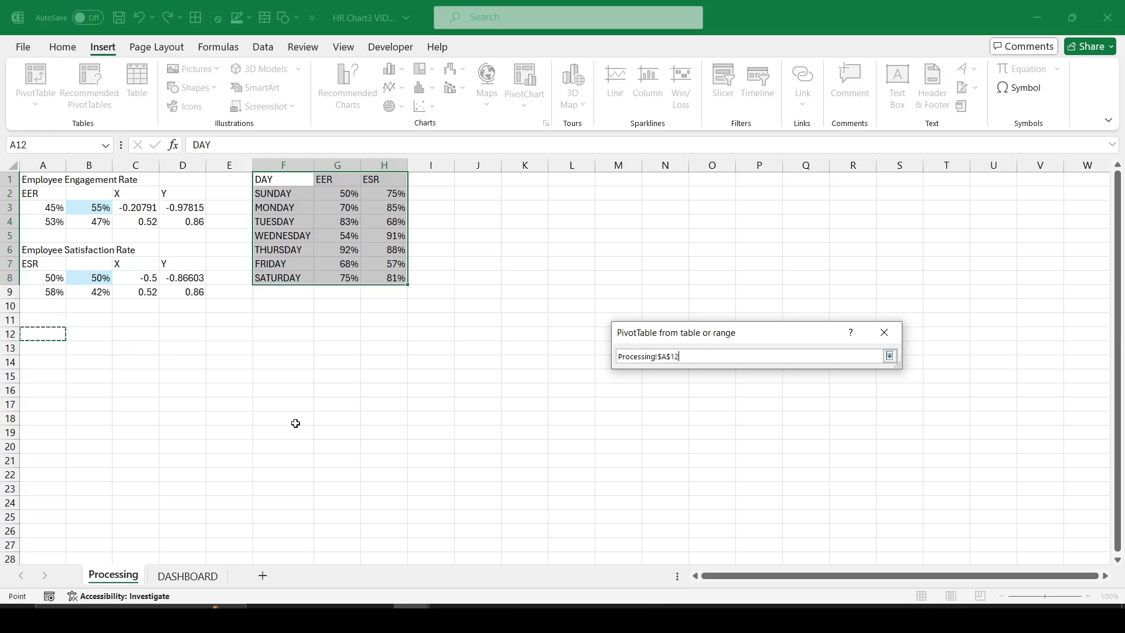
{"action": "key", "text": "Return"}
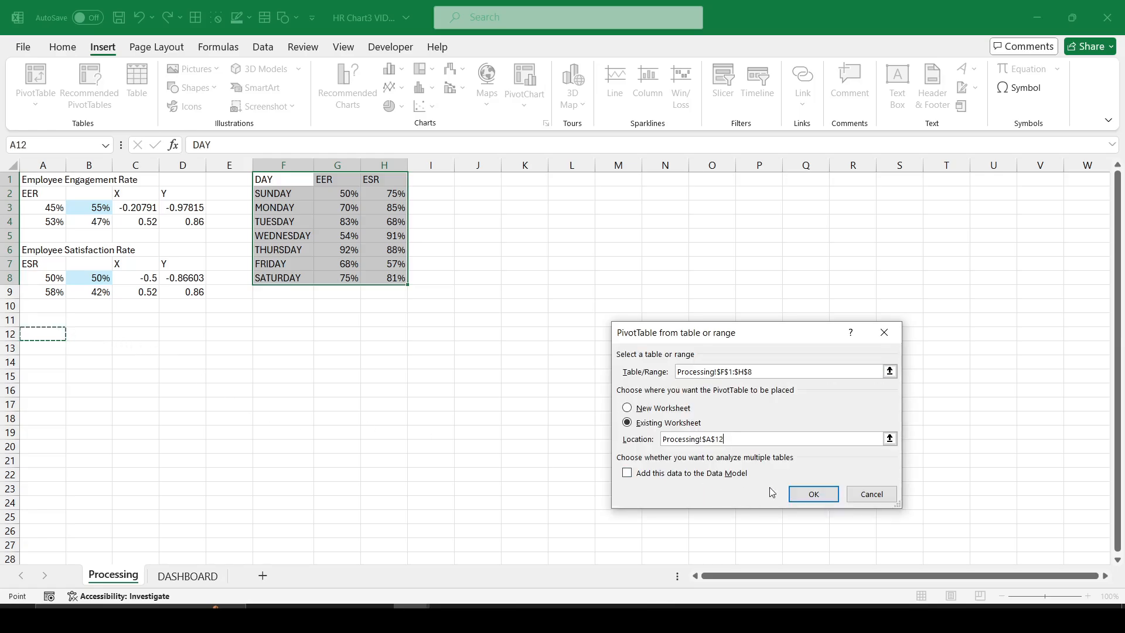
{"action": "left_click", "coordinate": [795, 493]}
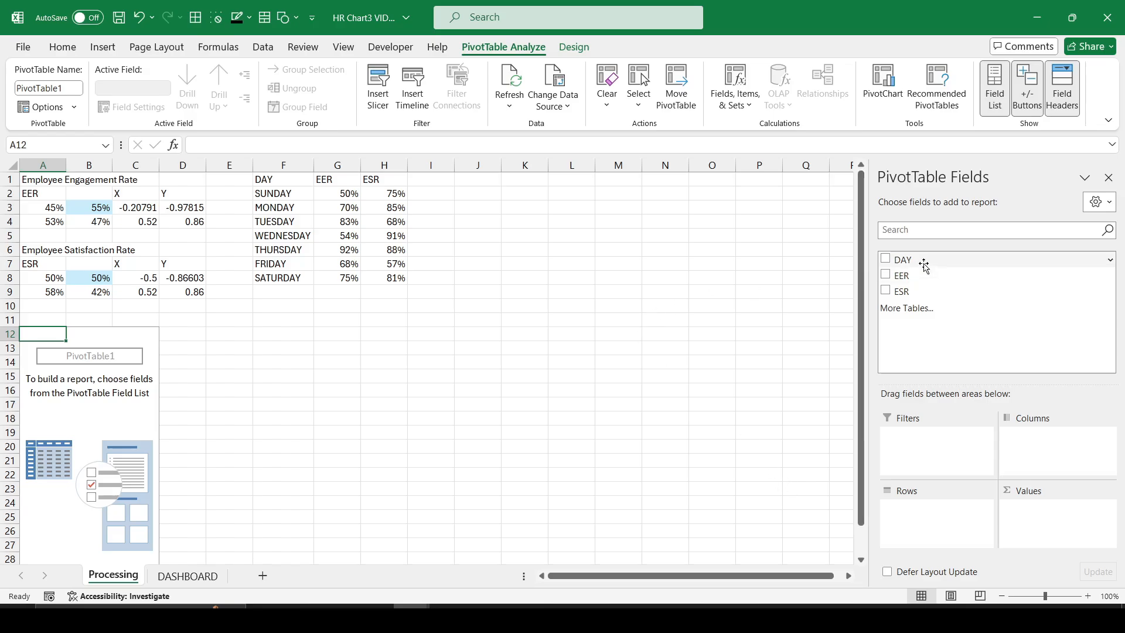
- Add DAY to the PivotTable's rows, and EER and ESR to its values
{"action": "left_click_drag", "start_coordinate": [925, 266], "coordinate": [927, 511]}
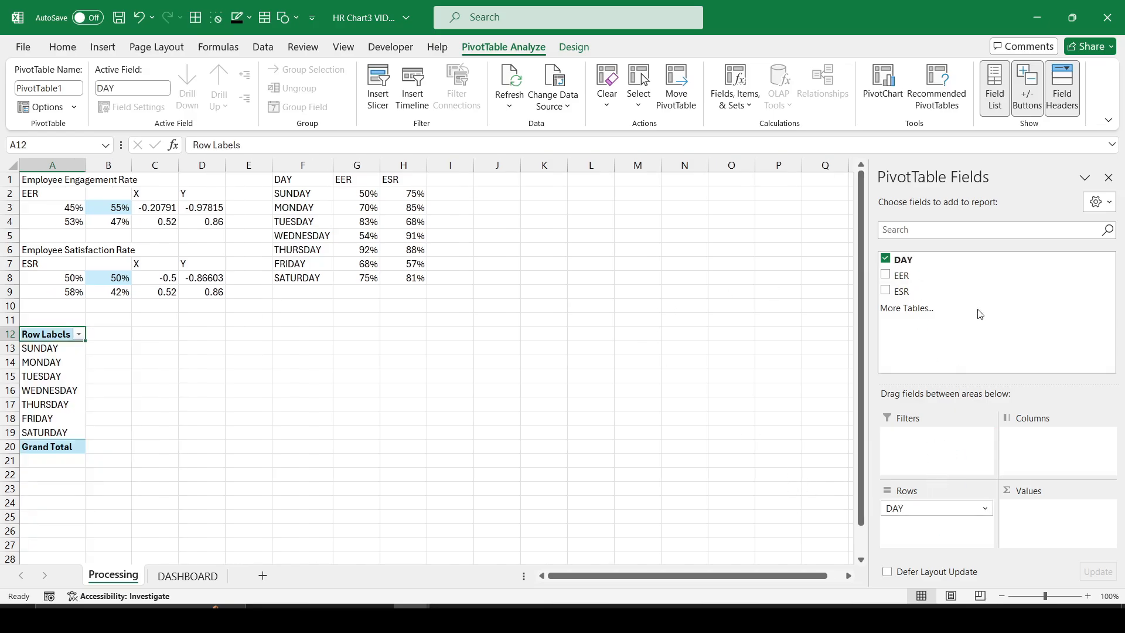
{"action": "left_click_drag", "start_coordinate": [902, 275], "coordinate": [1035, 519]}
{"action": "left_click_drag", "start_coordinate": [899, 291], "coordinate": [1050, 528]}
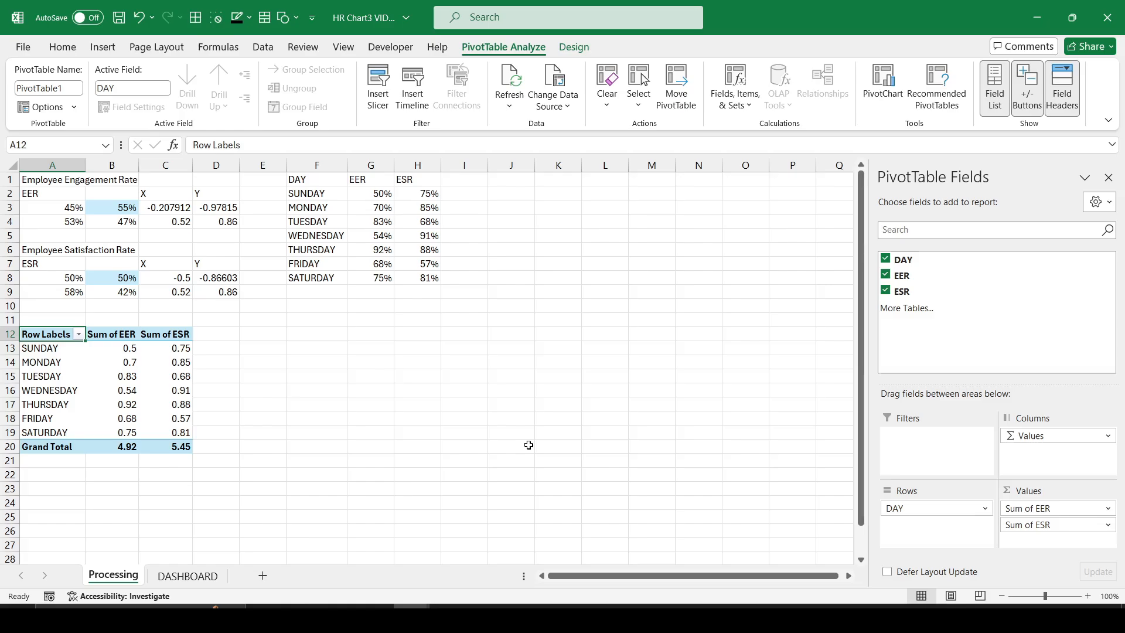
- Replace the EER percentage in B3 with a reference to the PivotTable's Sum of EER grand total
{"action": "left_click", "coordinate": [110, 207]}
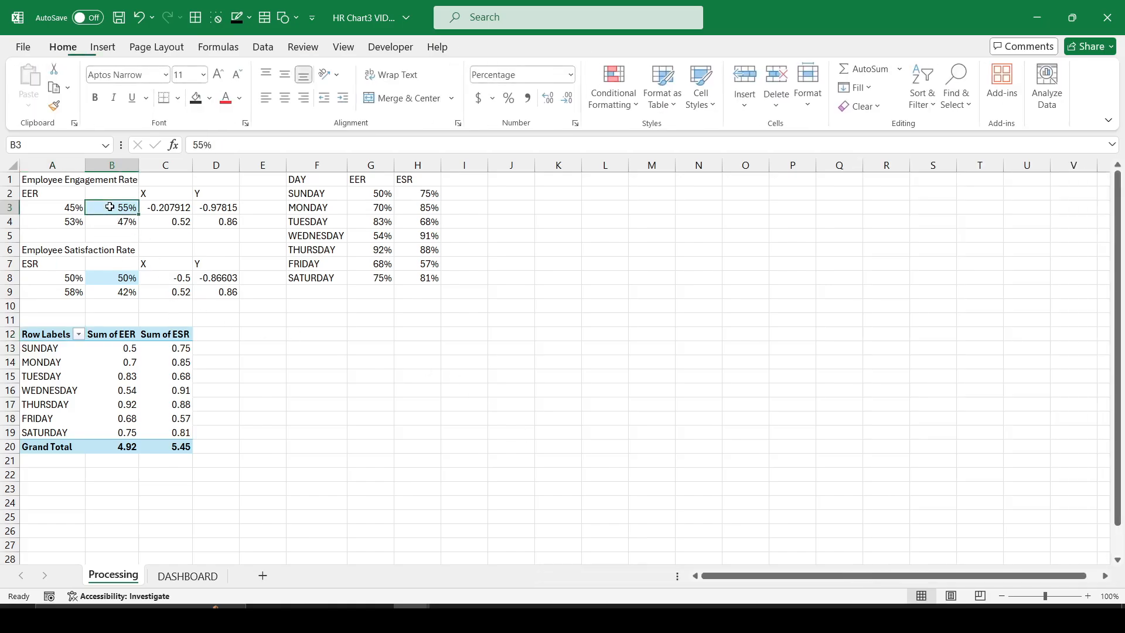
{"action": "double_click", "coordinate": [241, 143]}
{"action": "type", "text": "="}
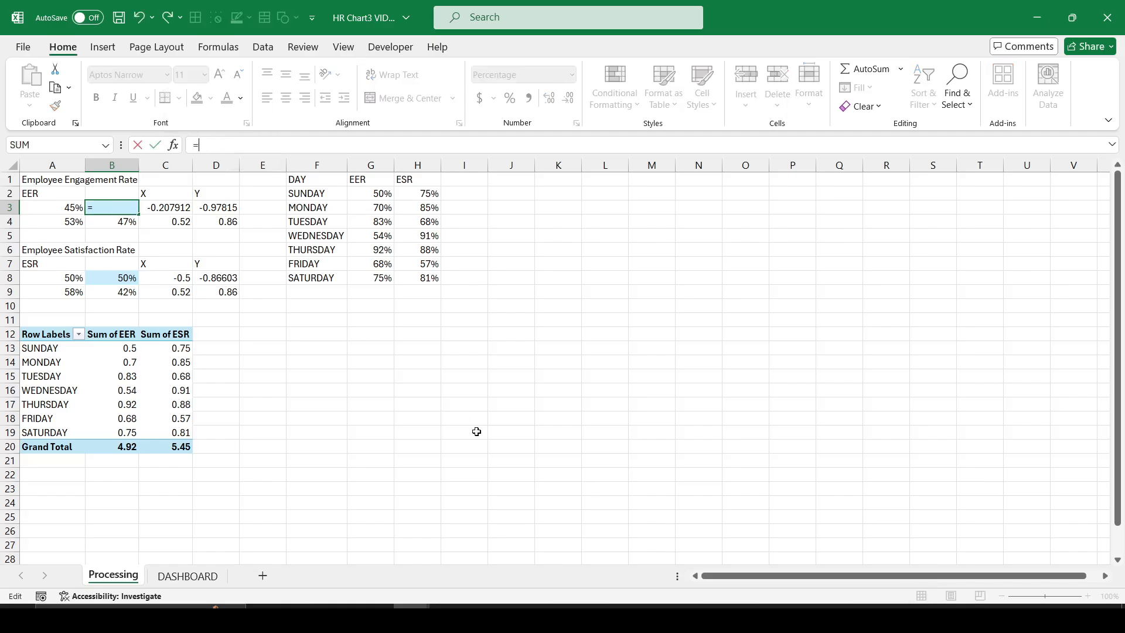
{"action": "left_click", "coordinate": [132, 445]}
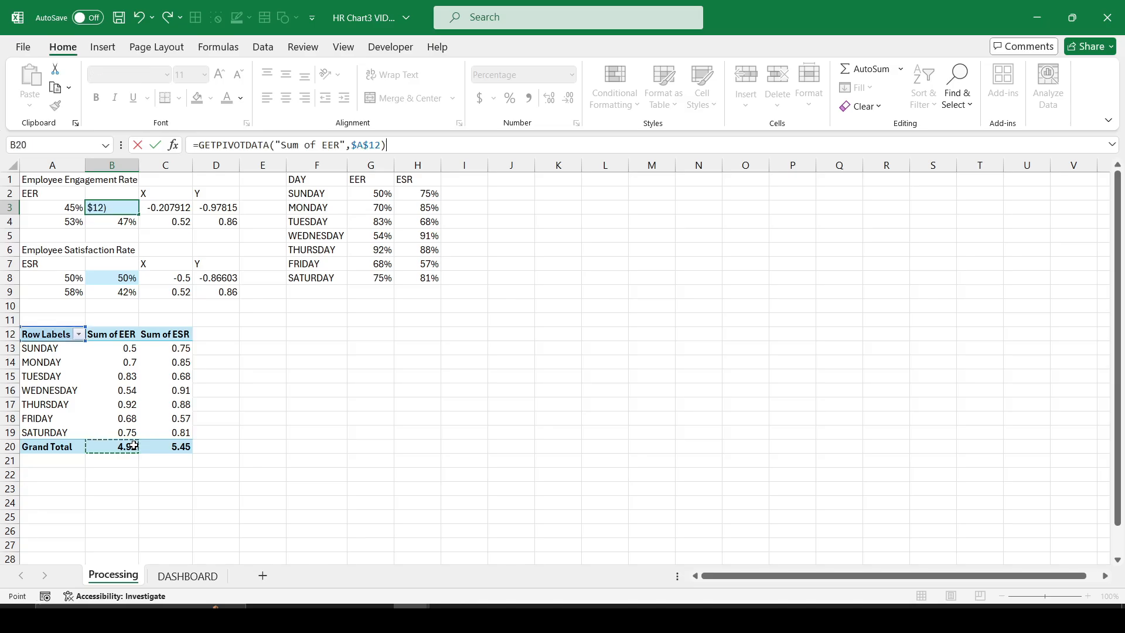
{"action": "key", "text": "Return"}
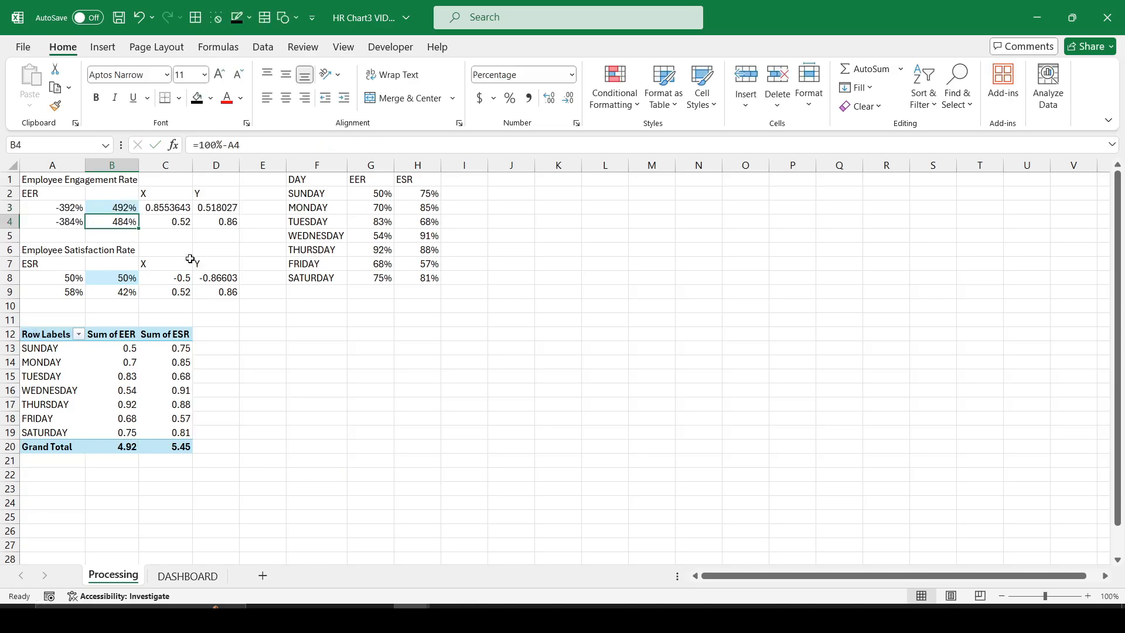
- Replace the ESR percentage in B8 with a reference to the PivotTable's Sum of ESR grand total
{"action": "left_click", "coordinate": [128, 280]}
{"action": "left_click_drag", "start_coordinate": [216, 146], "coordinate": [187, 139]}
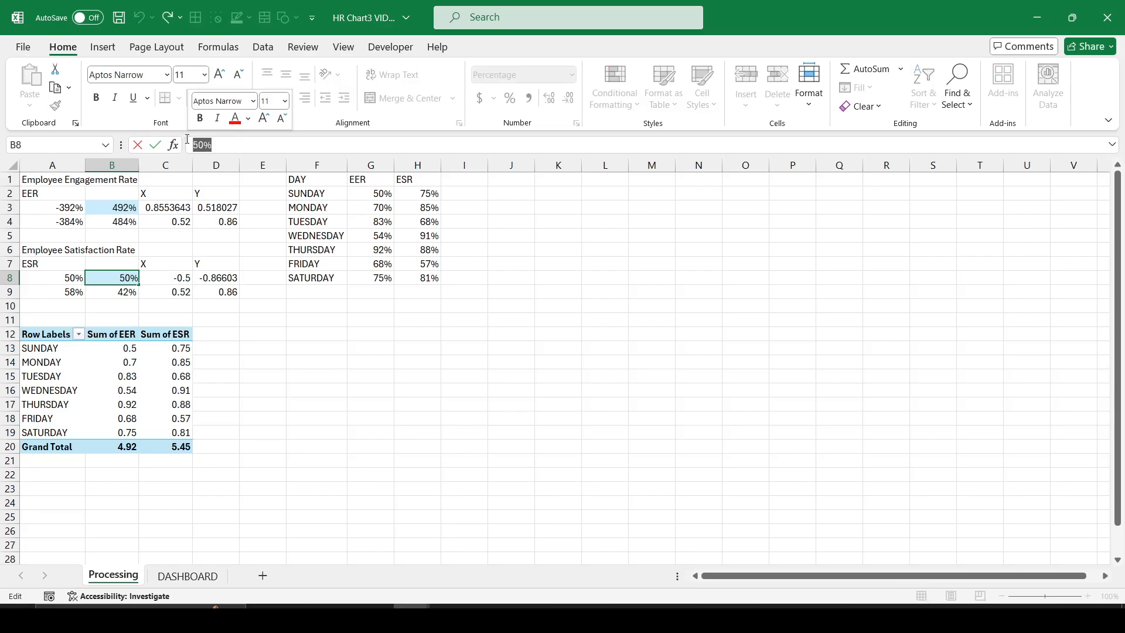
{"action": "type", "text": "="}
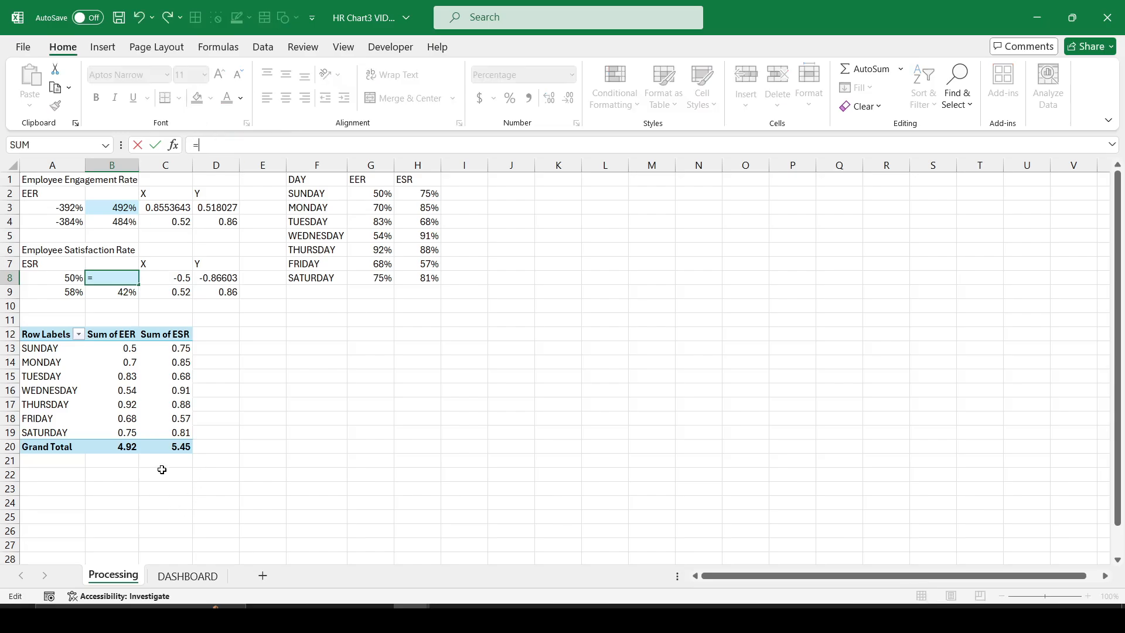
{"action": "left_click", "coordinate": [168, 448]}
{"action": "key", "text": "Return"}
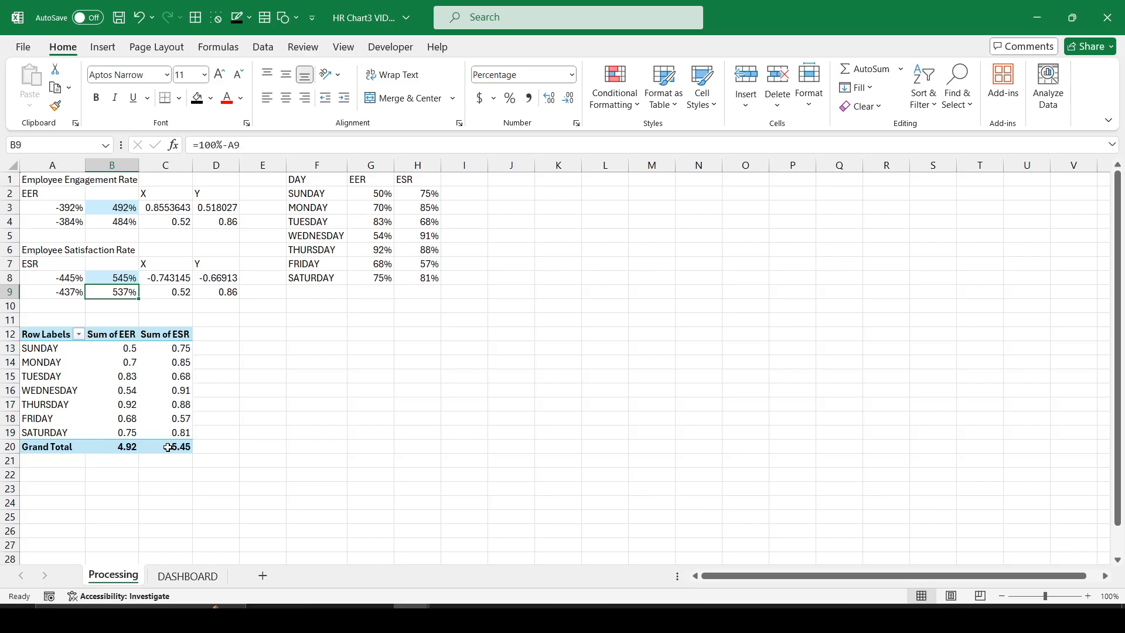
{"action": "left_click", "coordinate": [120, 447]}
{"action": "right_click", "coordinate": [121, 447]}
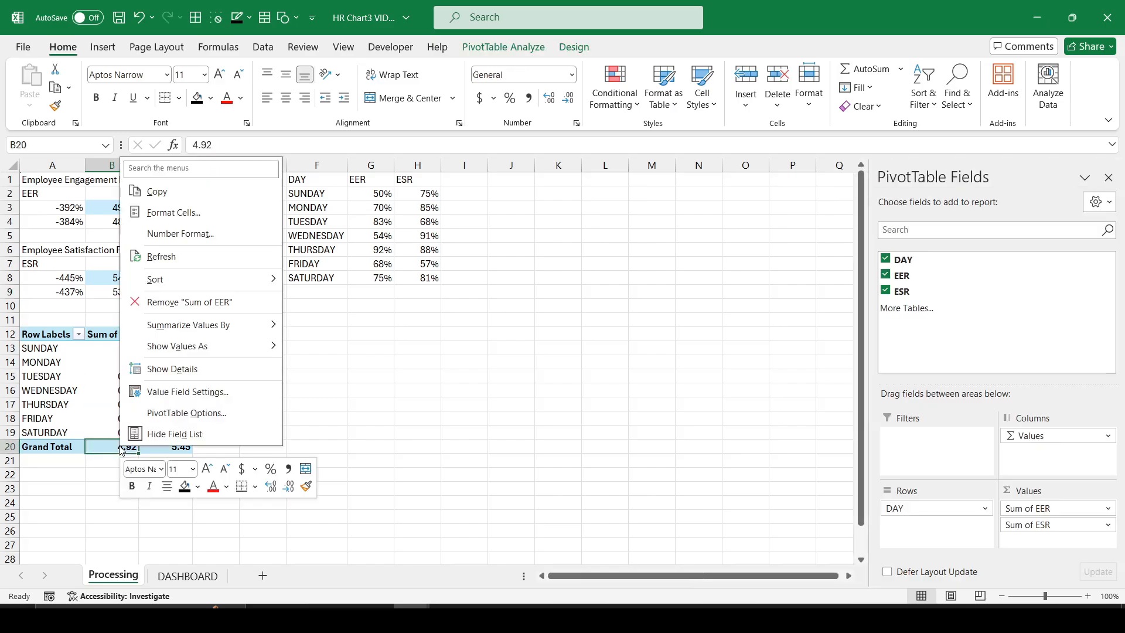
{"action": "left_click", "coordinate": [176, 412]}
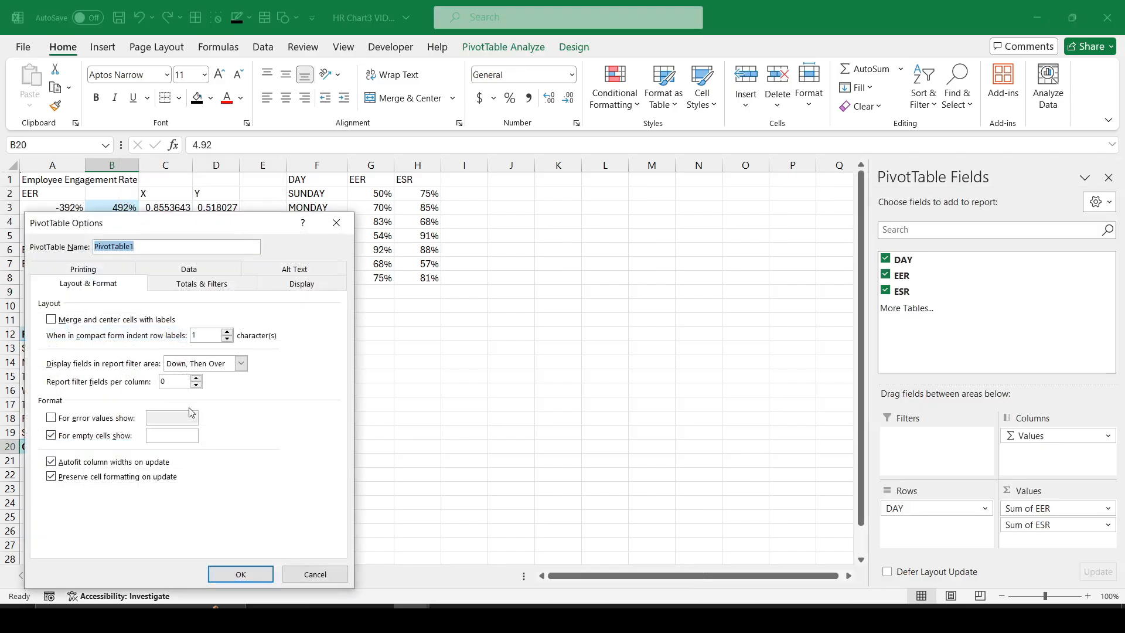
{"action": "left_click", "coordinate": [328, 226]}
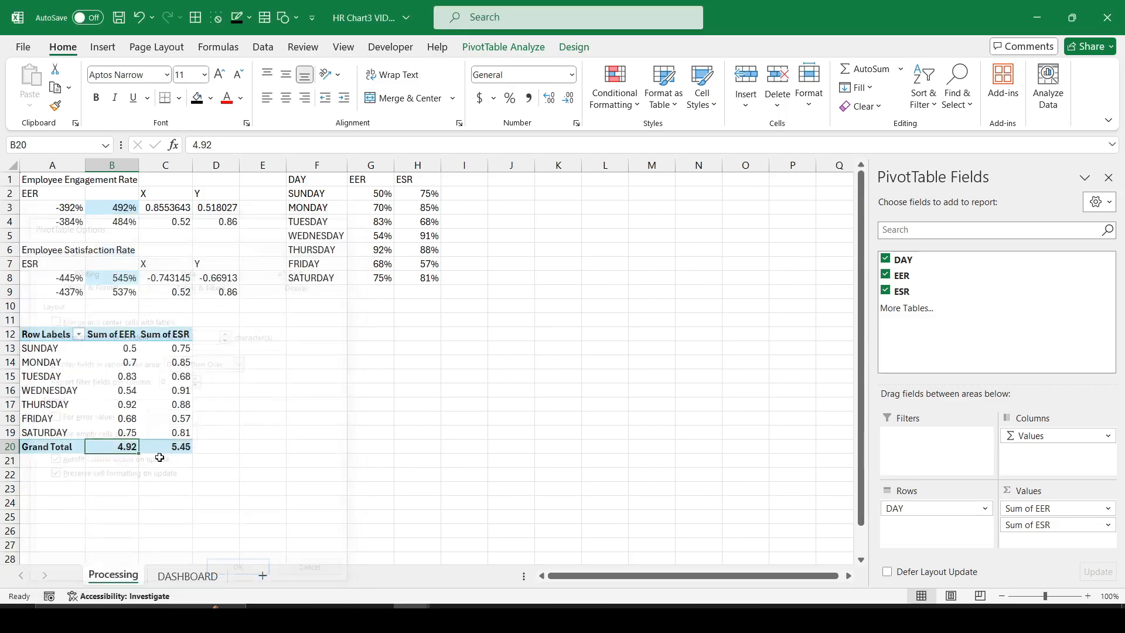
- Summarize the PivotTable's EER value field by Average
{"action": "right_click", "coordinate": [122, 452]}
{"action": "left_click", "coordinate": [190, 393]}
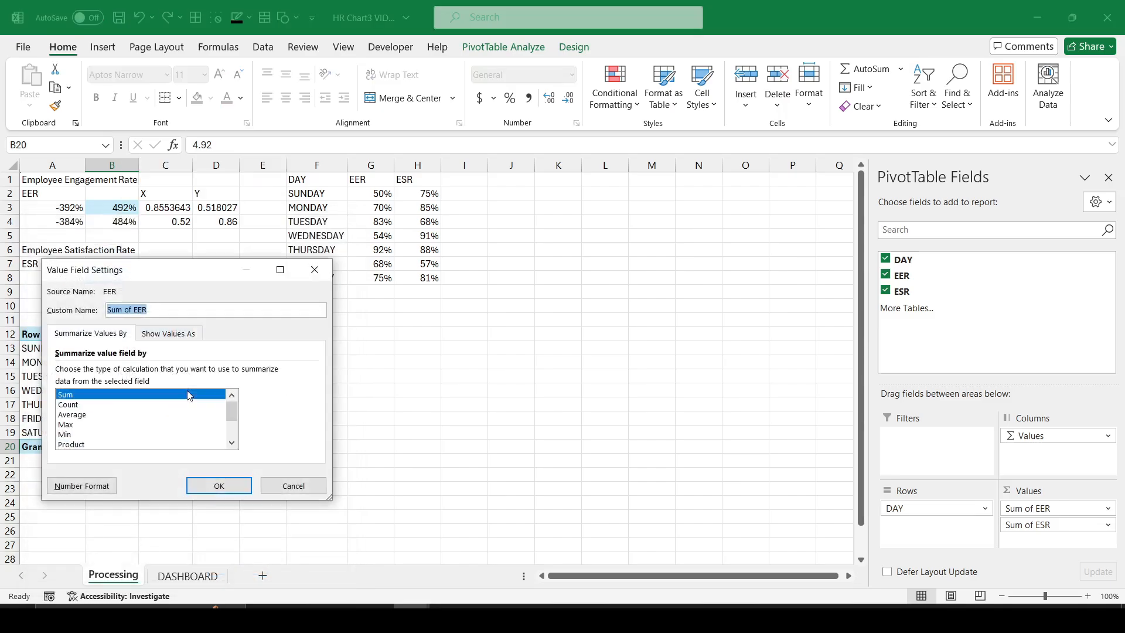
{"action": "left_click", "coordinate": [78, 414]}
{"action": "left_click", "coordinate": [226, 485]}
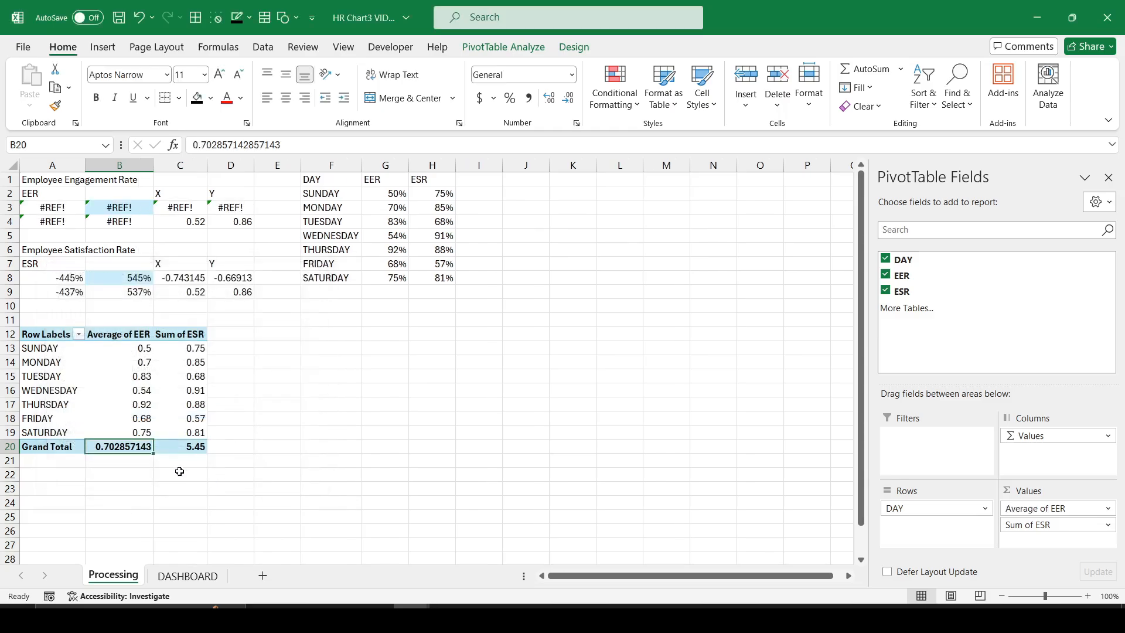
- Summarize the PivotTable's ESR value field by Average
{"action": "right_click", "coordinate": [186, 449]}
{"action": "left_click", "coordinate": [245, 394]}
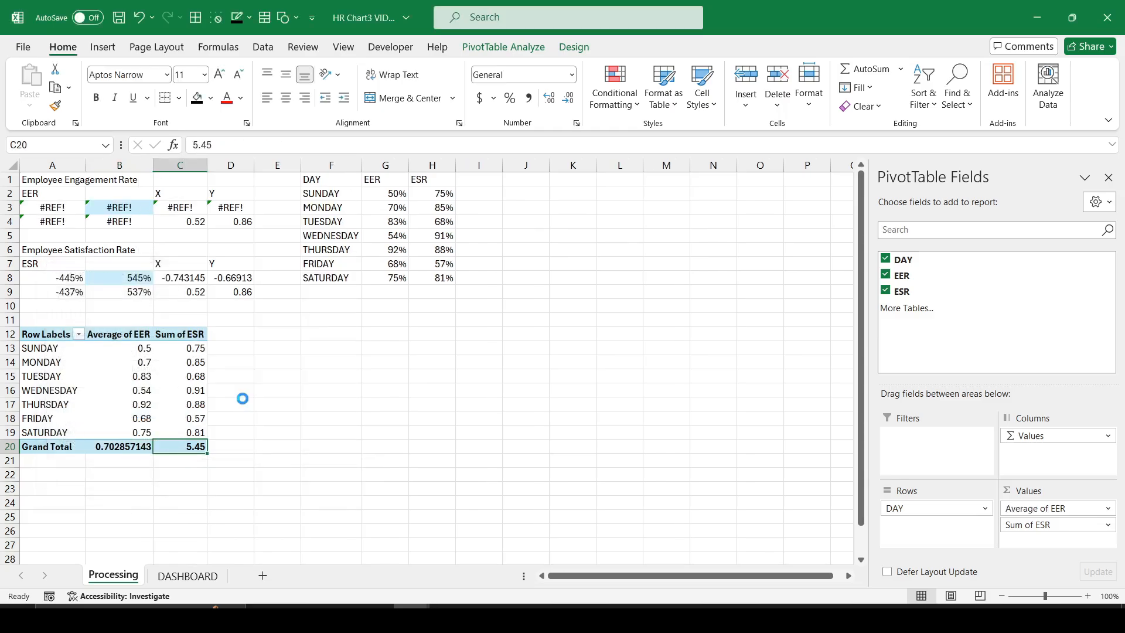
{"action": "left_click", "coordinate": [123, 432]}
{"action": "left_click", "coordinate": [141, 423]}
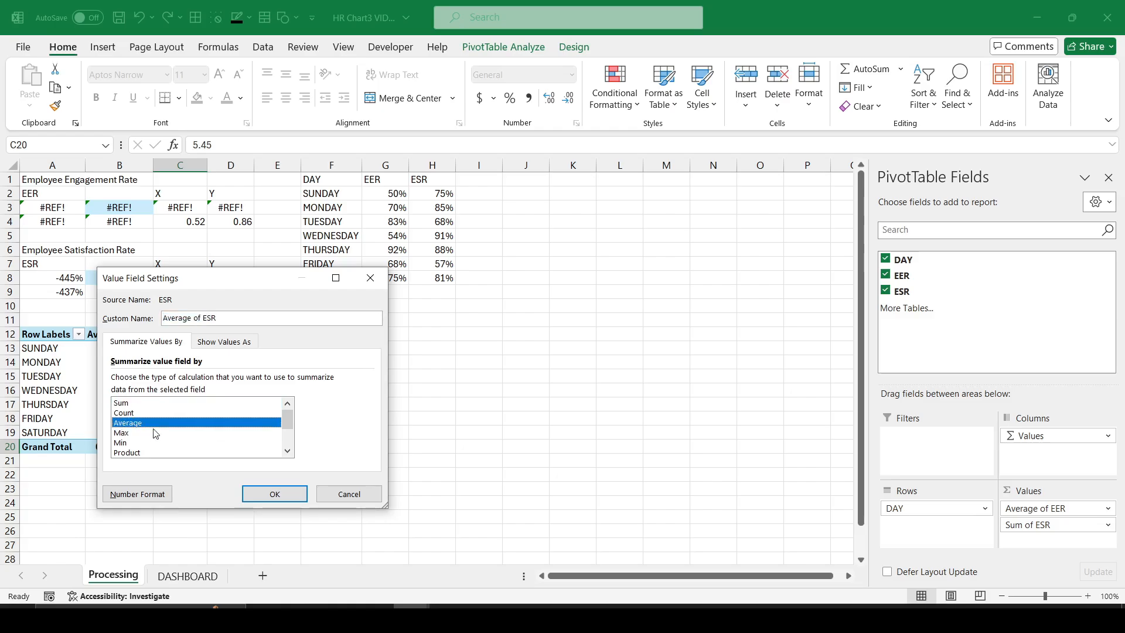
{"action": "left_click", "coordinate": [275, 493]}
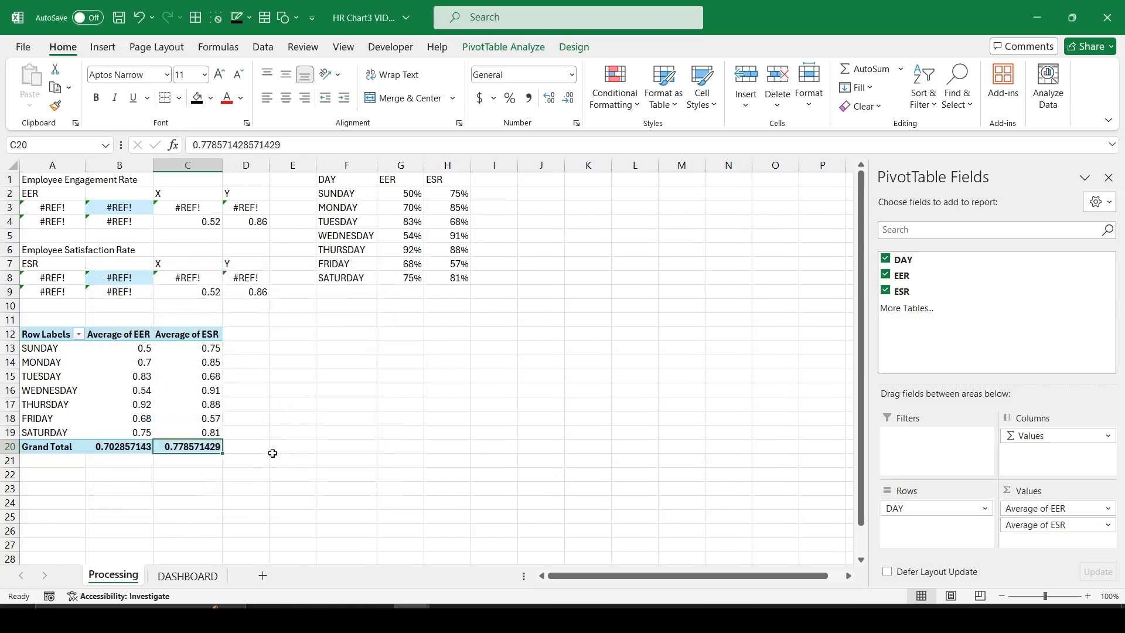
- Replace the formula in B3 with a reference to the PivotTable's Average of EER grand total in B20
{"action": "left_click", "coordinate": [125, 448]}
{"action": "left_click", "coordinate": [119, 207]}
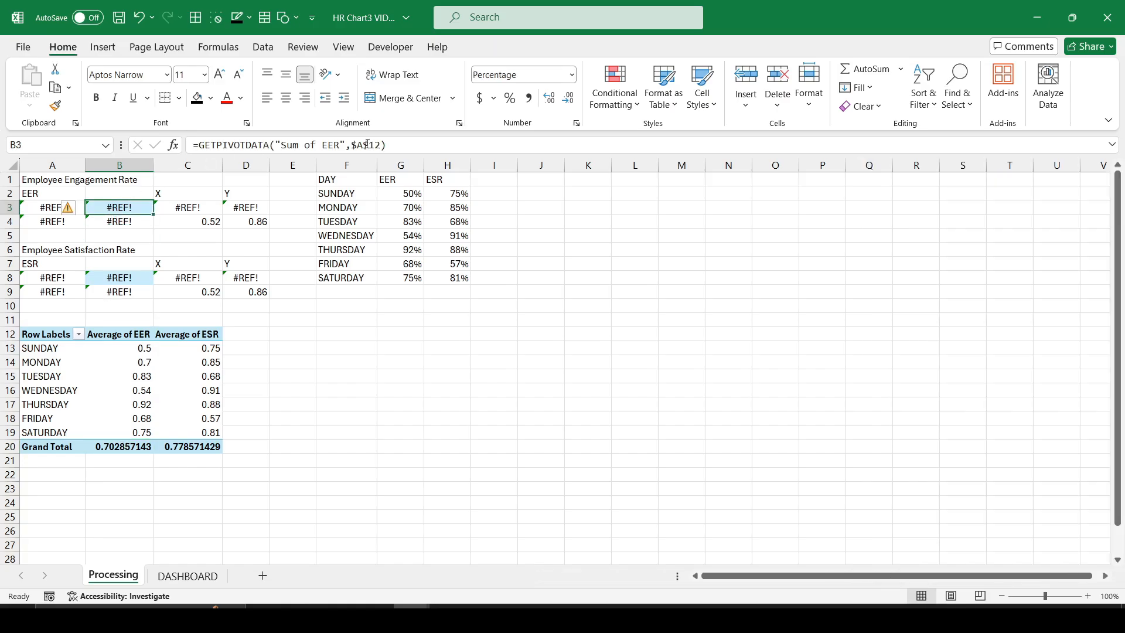
{"action": "left_click_drag", "start_coordinate": [388, 145], "coordinate": [3, 144]}
{"action": "type", "text": "="}
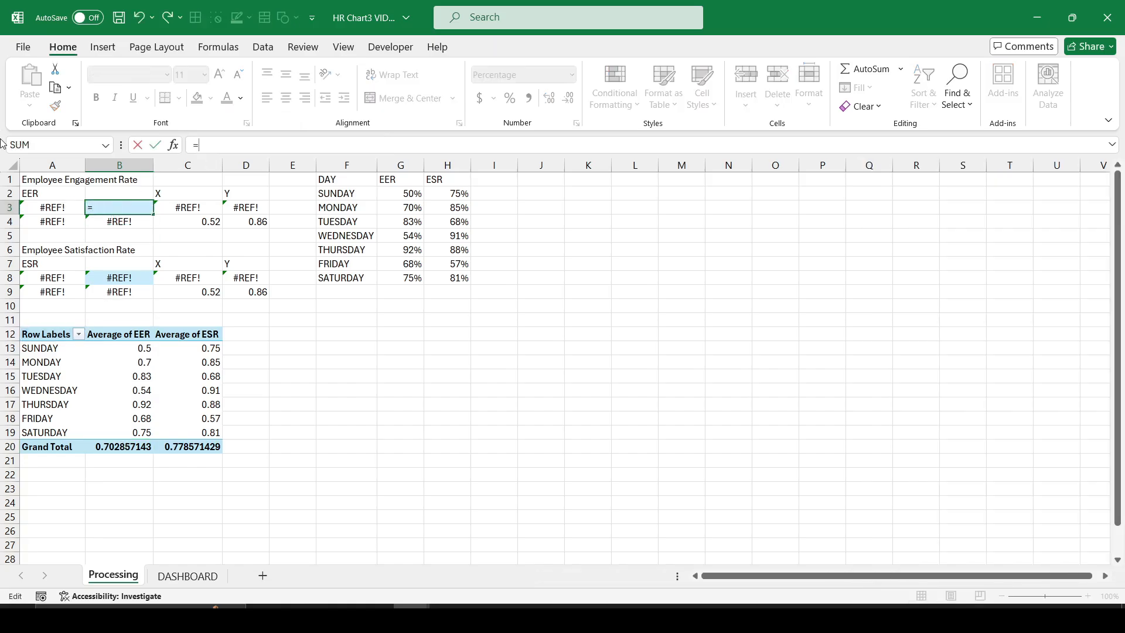
{"action": "left_click", "coordinate": [137, 432]}
{"action": "left_click", "coordinate": [129, 446]}
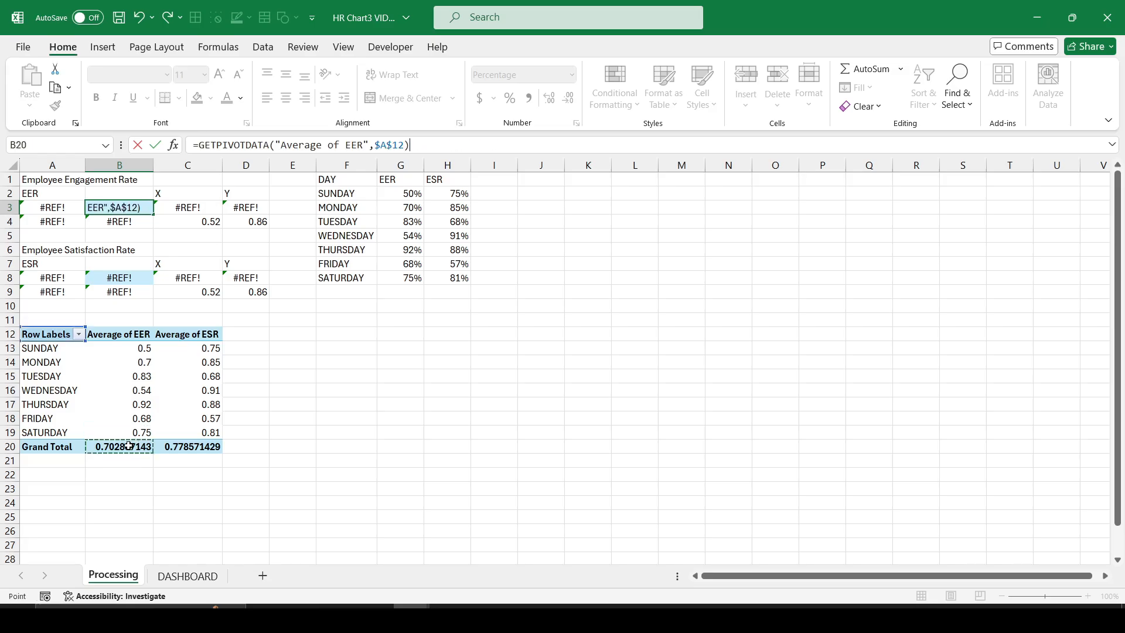
{"action": "key", "text": "Return"}
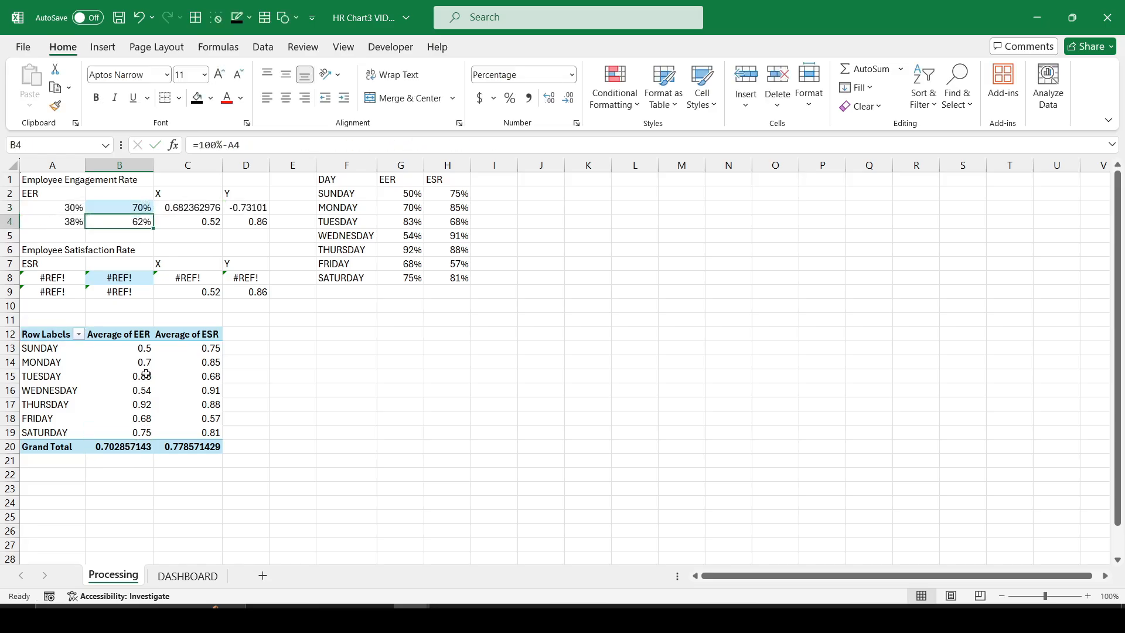
- Replace the formula in B8 with a reference to the PivotTable's Average of ESR grand total in C20
{"action": "left_click", "coordinate": [129, 275]}
{"action": "left_click_drag", "start_coordinate": [406, 142], "coordinate": [1, 123]}
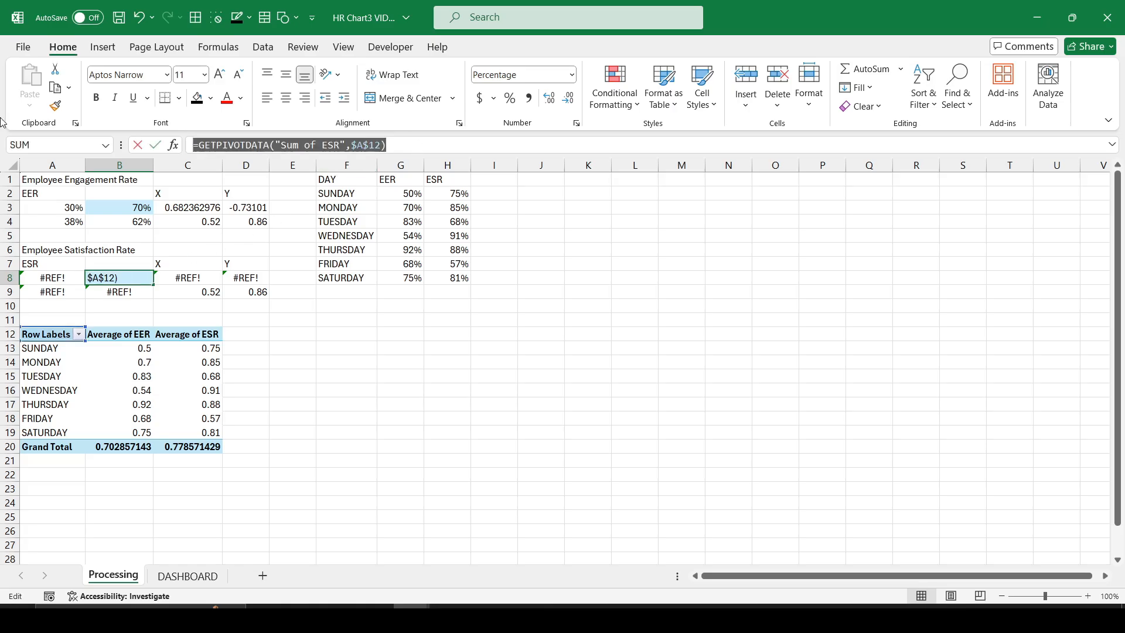
{"action": "type", "text": "="}
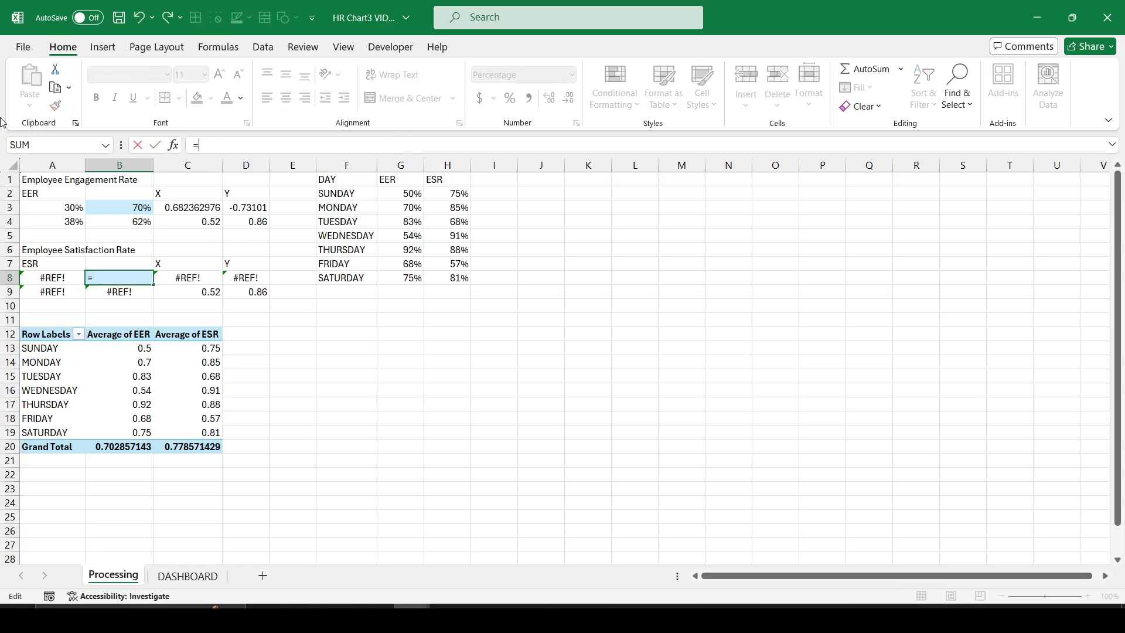
{"action": "left_click", "coordinate": [180, 449]}
{"action": "key", "text": "Return"}
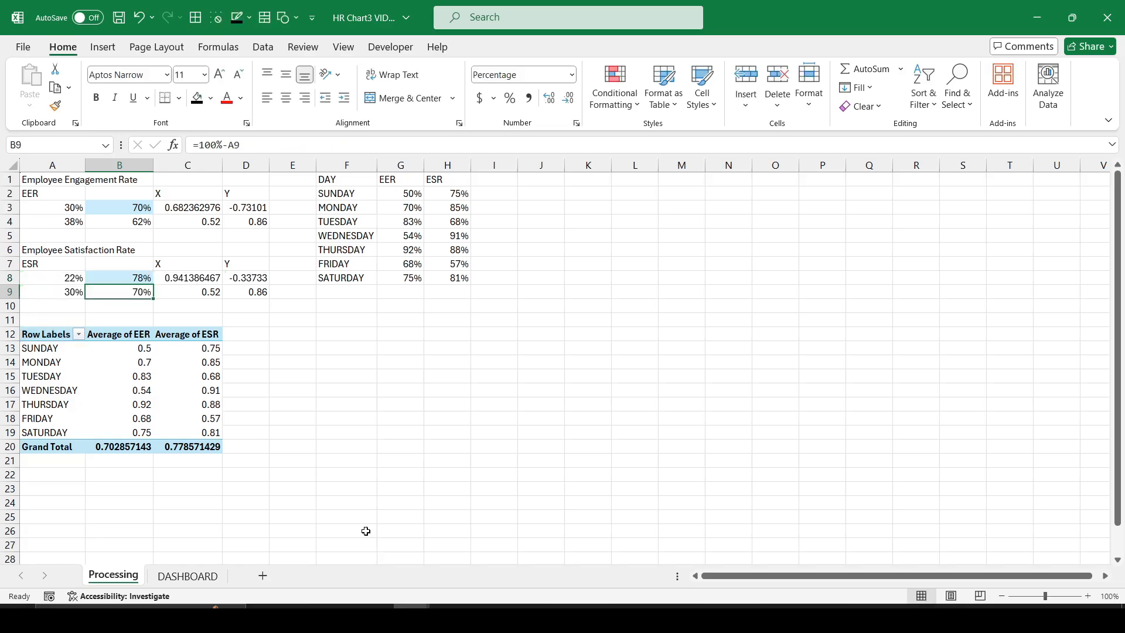
- Insert a slicer for the DAY field of the PivotTable
{"action": "left_click", "coordinate": [369, 448]}
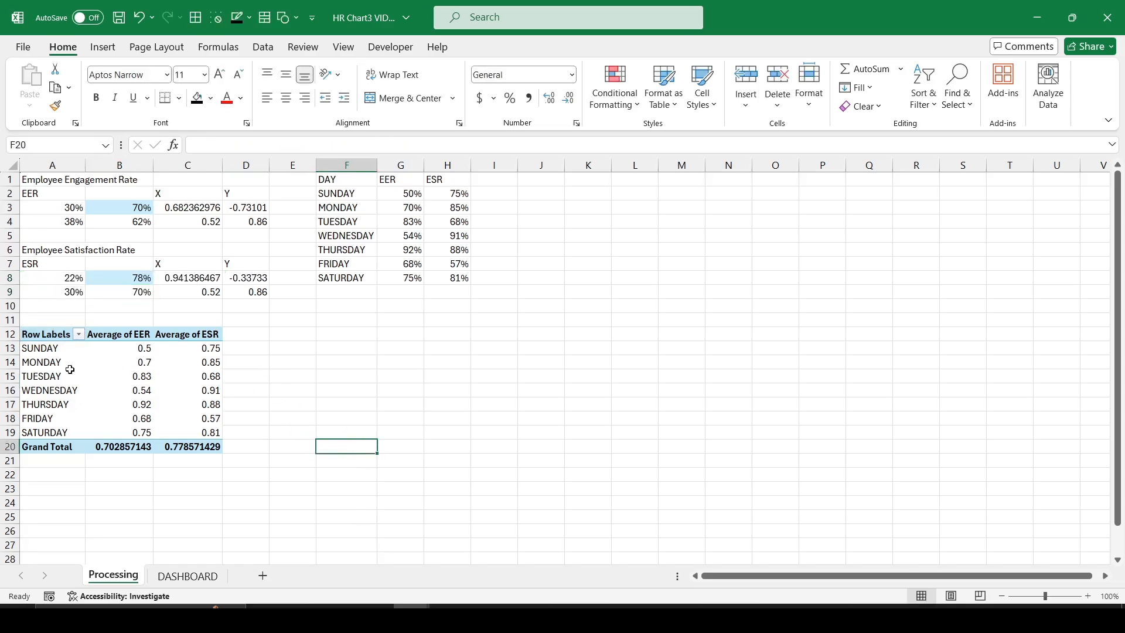
{"action": "left_click", "coordinate": [51, 376]}
{"action": "left_click", "coordinate": [102, 47]}
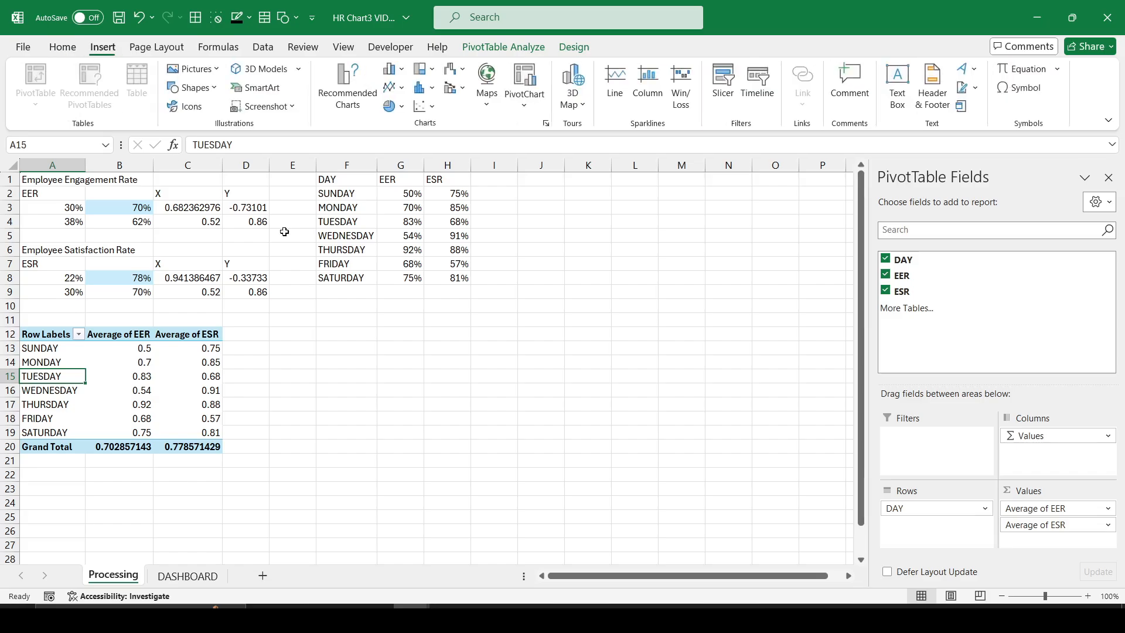
{"action": "left_click", "coordinate": [726, 111]}
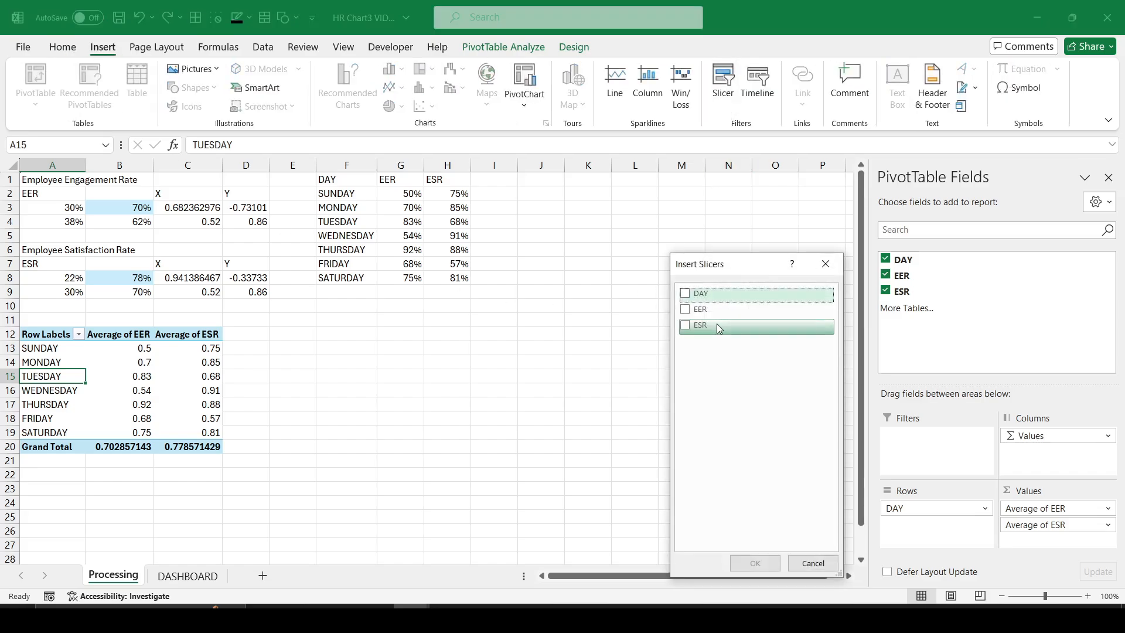
{"action": "left_click", "coordinate": [685, 294]}
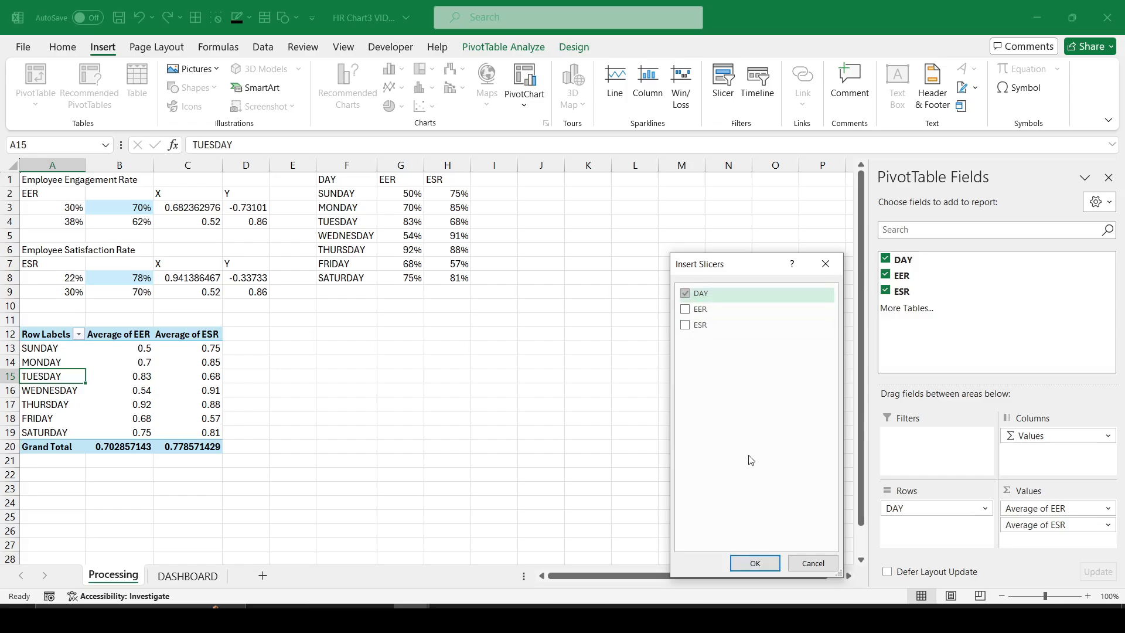
{"action": "left_click", "coordinate": [755, 563]}
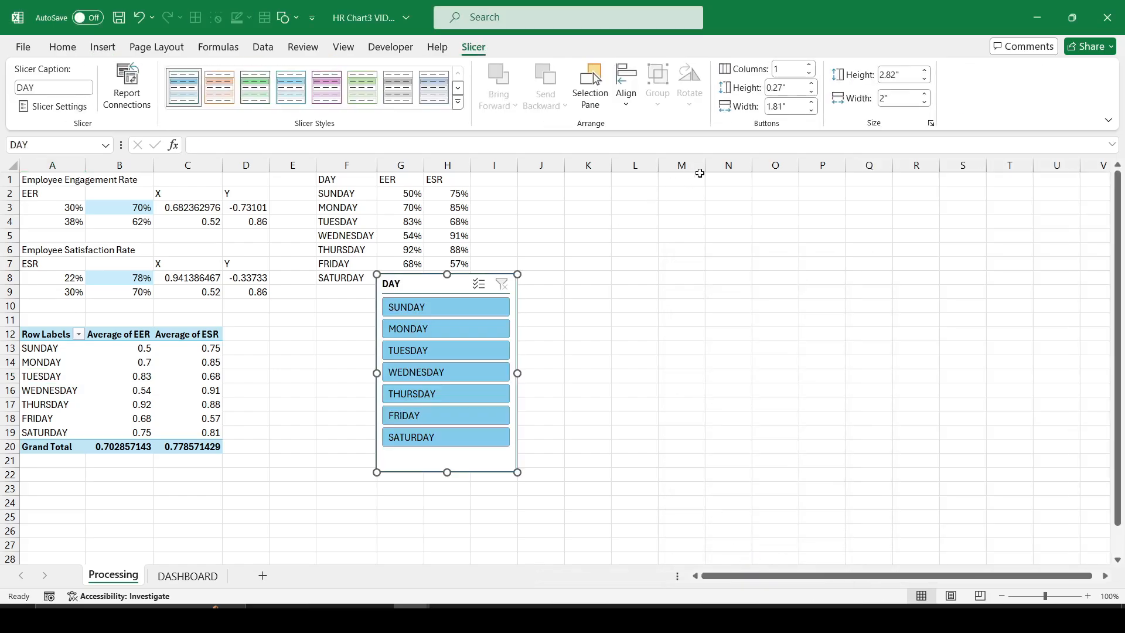
- Lay out the DAY slicer in 7 columns with 1" wide buttons and reduce its height to about 0.78"
{"action": "left_click", "coordinate": [785, 69]}
{"action": "key", "text": "Return"}
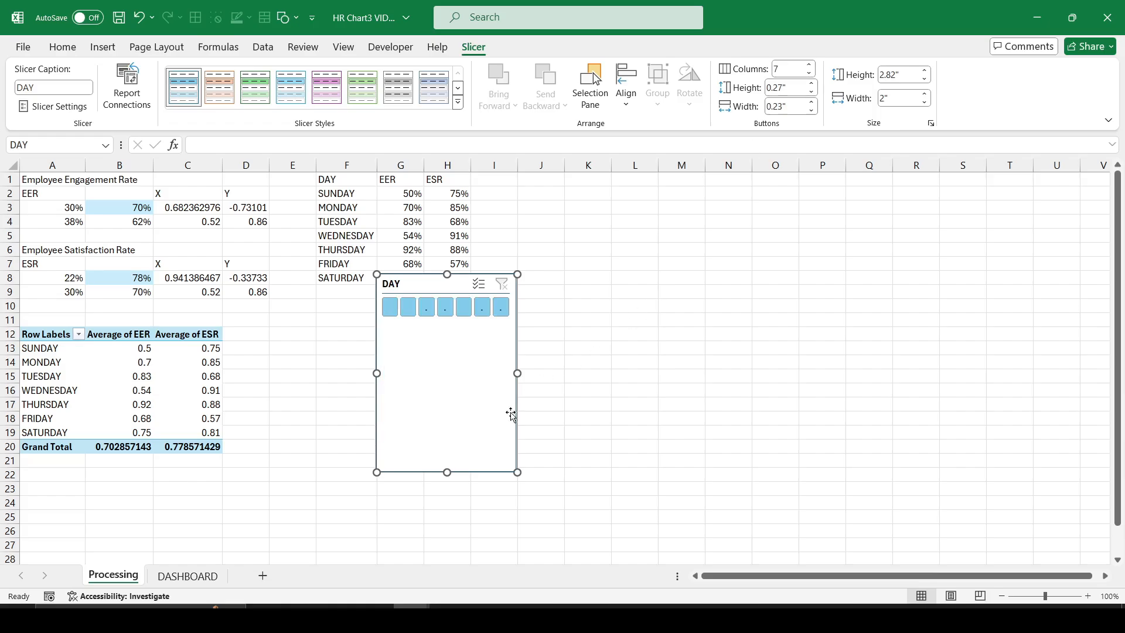
{"action": "left_click_drag", "start_coordinate": [518, 374], "coordinate": [842, 375]}
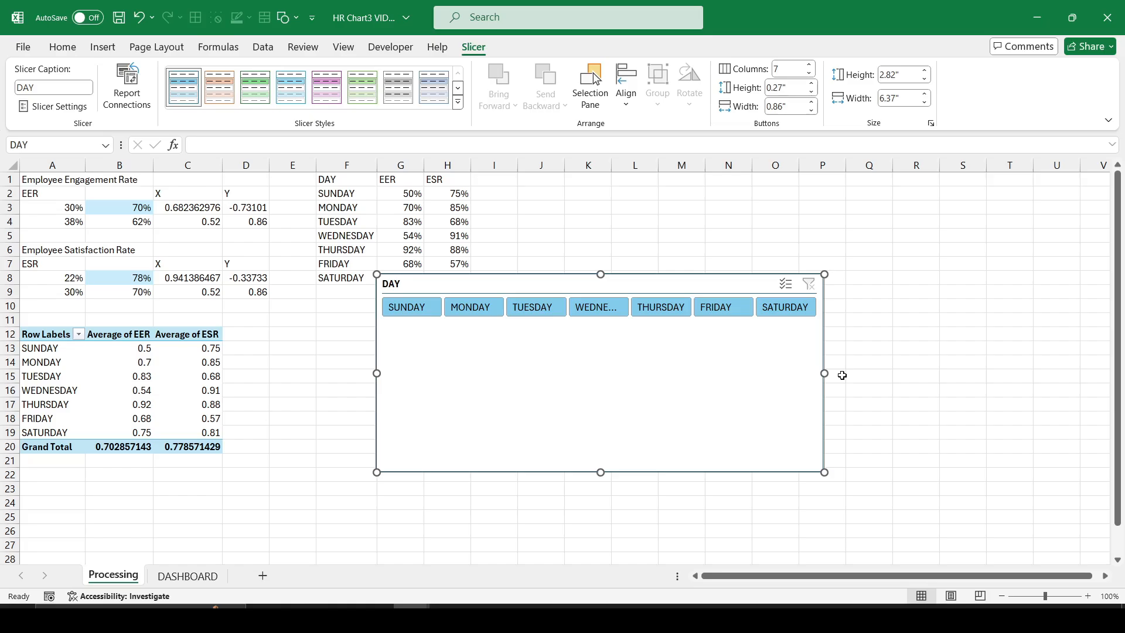
{"action": "left_click", "coordinate": [814, 103]}
{"action": "left_click", "coordinate": [814, 102]}
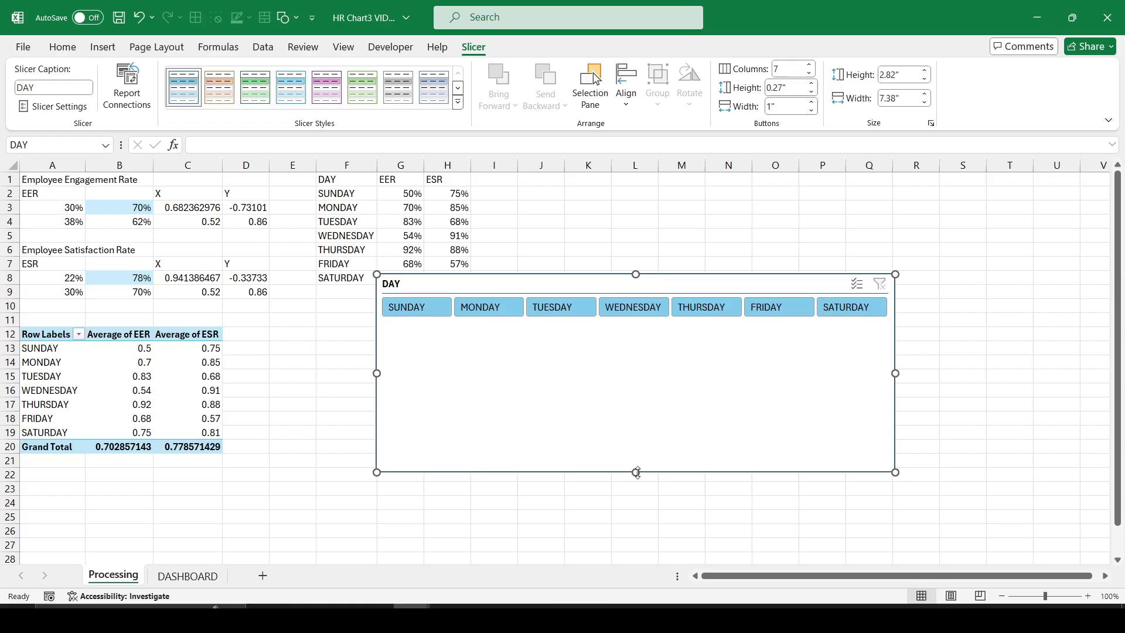
{"action": "left_click_drag", "start_coordinate": [637, 472], "coordinate": [589, 456]}
- Turn off the DAY slicer's header display and shrink the slicer's height to about 0.55"
{"action": "right_click", "coordinate": [589, 456]}
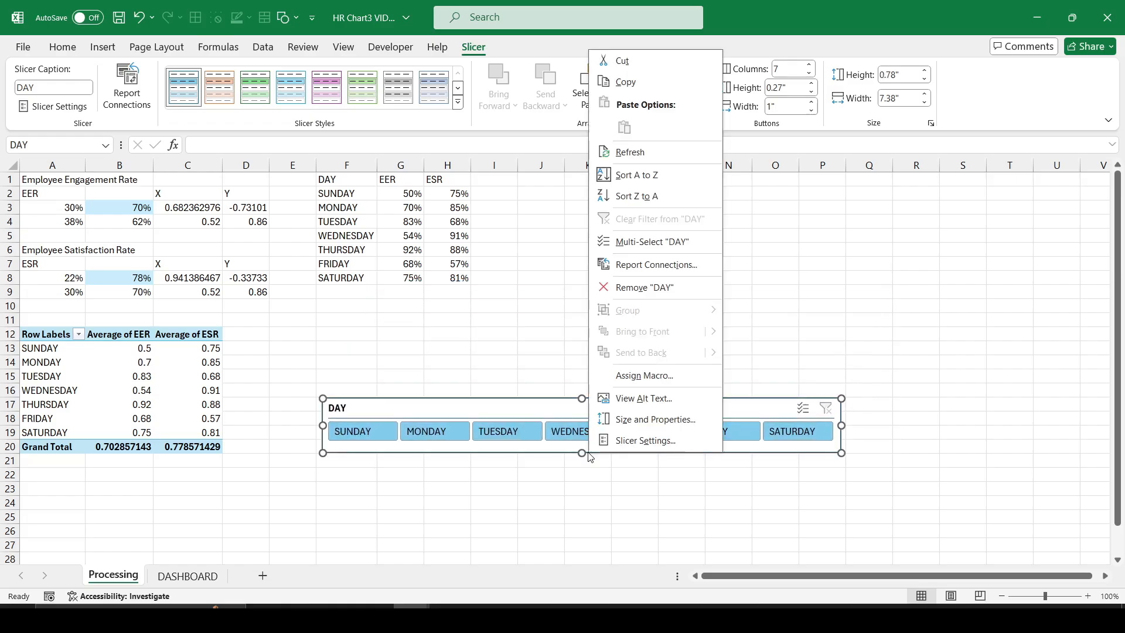
{"action": "left_click", "coordinate": [639, 441]}
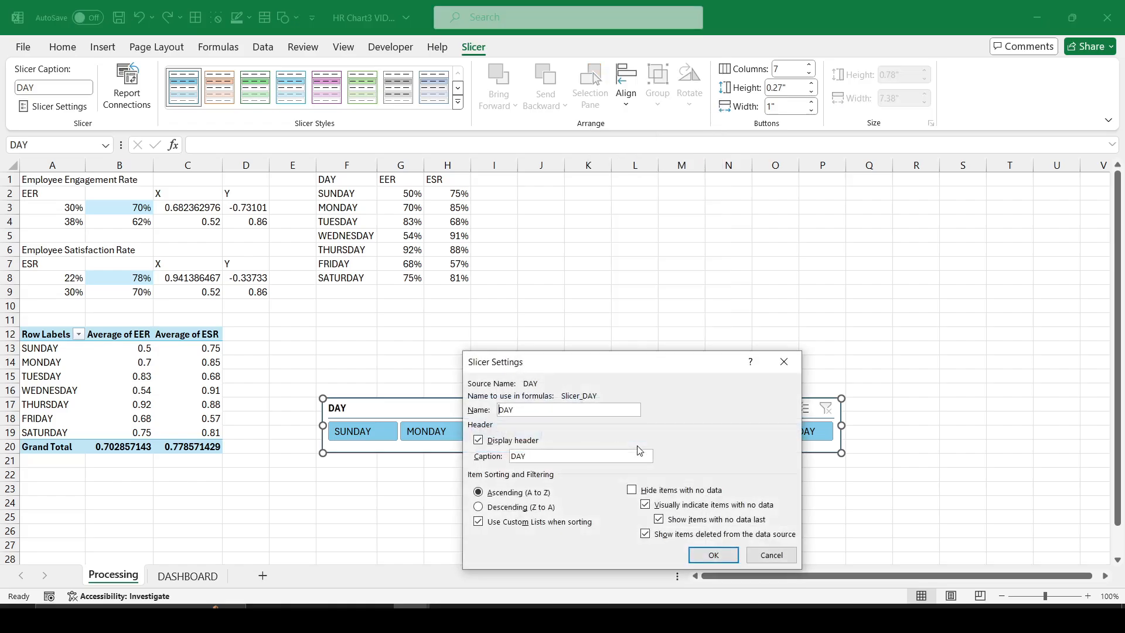
{"action": "left_click", "coordinate": [500, 441]}
{"action": "left_click", "coordinate": [709, 555]}
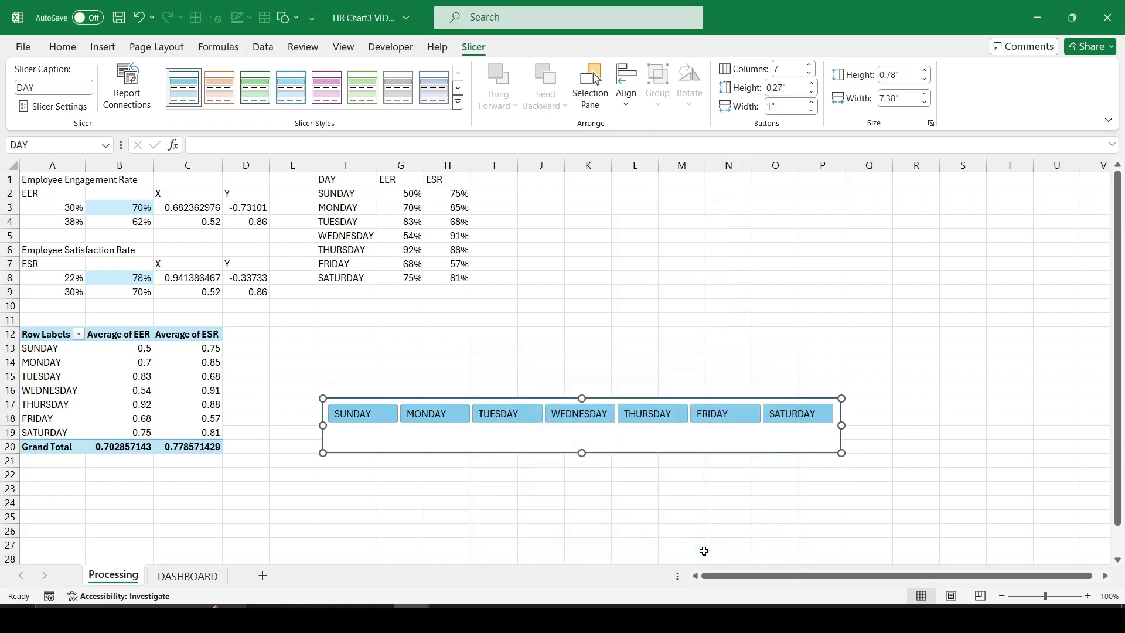
{"action": "left_click_drag", "start_coordinate": [582, 452], "coordinate": [581, 437]}
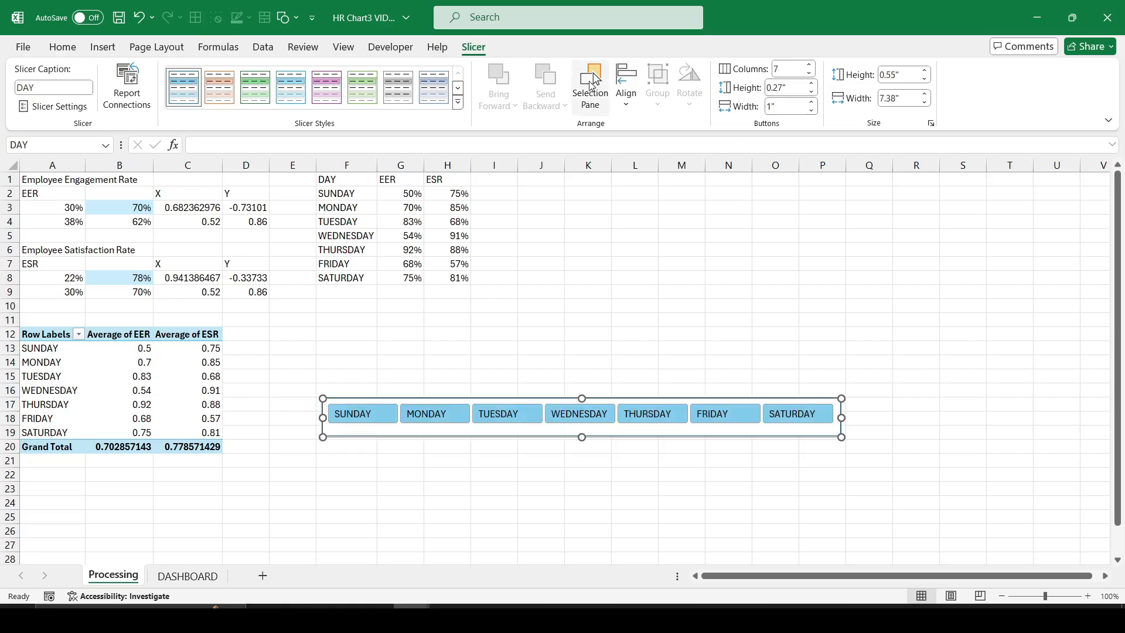
- Duplicate the slicer's current light blue style, keeping the suggested name
{"action": "right_click", "coordinate": [189, 89]}
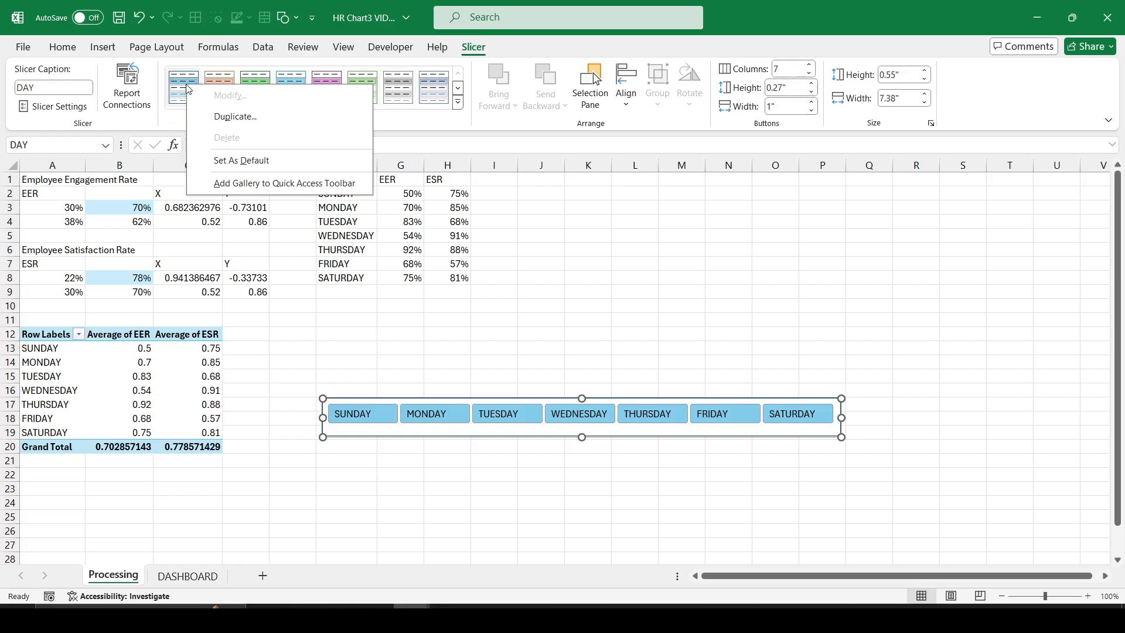
{"action": "left_click", "coordinate": [234, 118]}
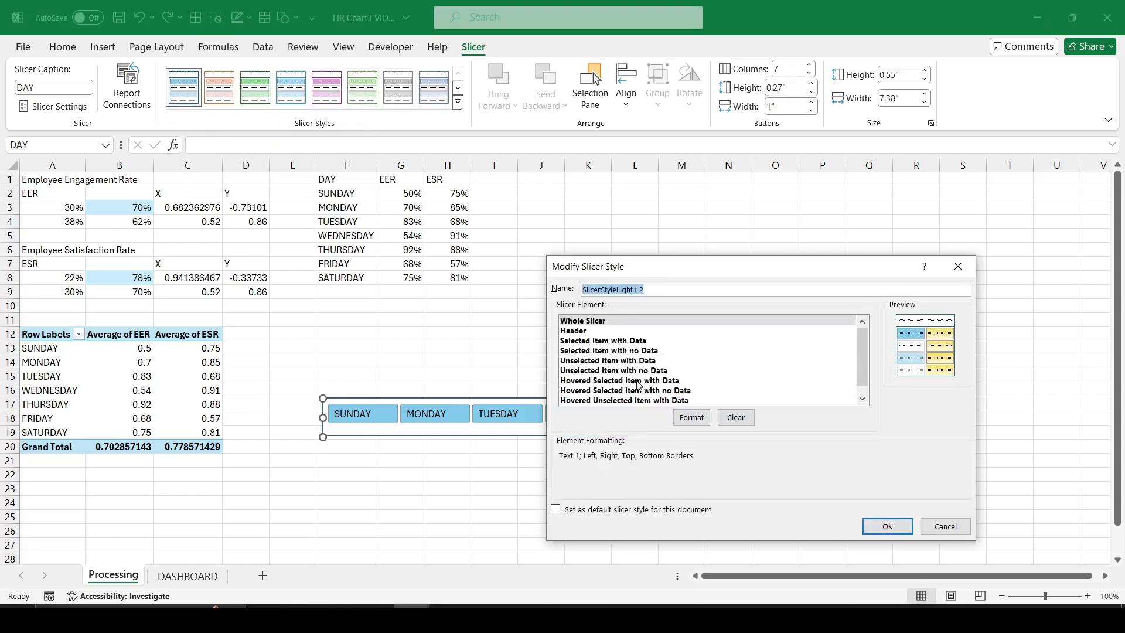
{"action": "left_click", "coordinate": [887, 526]}
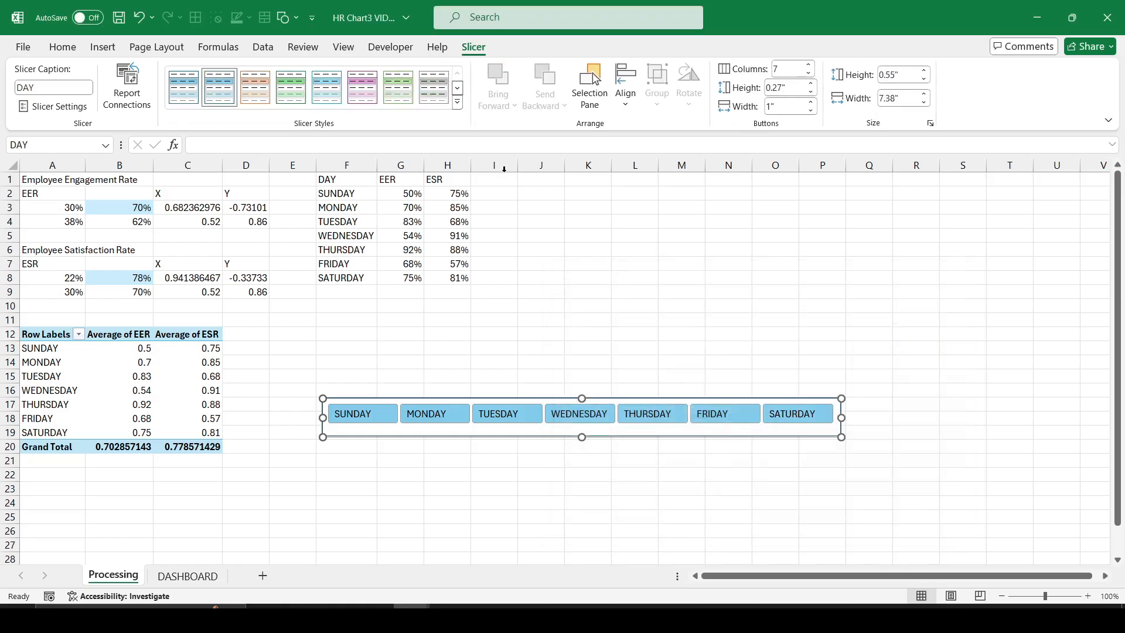
- Apply the duplicated style to the slicer and give its Whole Slicer element no border and a black fill
{"action": "right_click", "coordinate": [182, 89]}
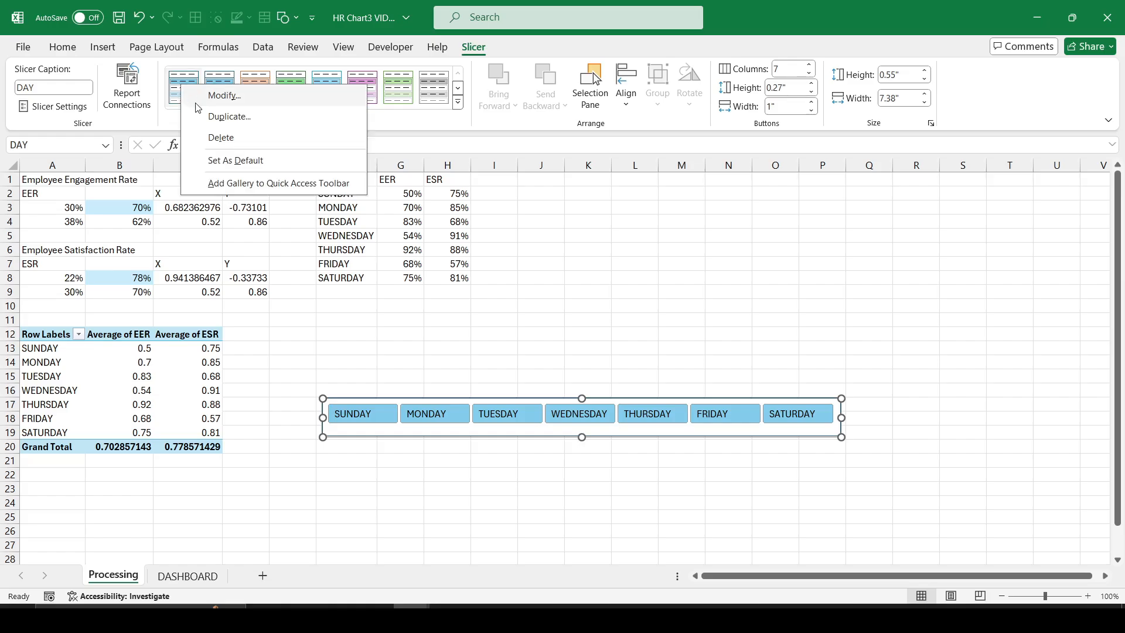
{"action": "left_click", "coordinate": [200, 96]}
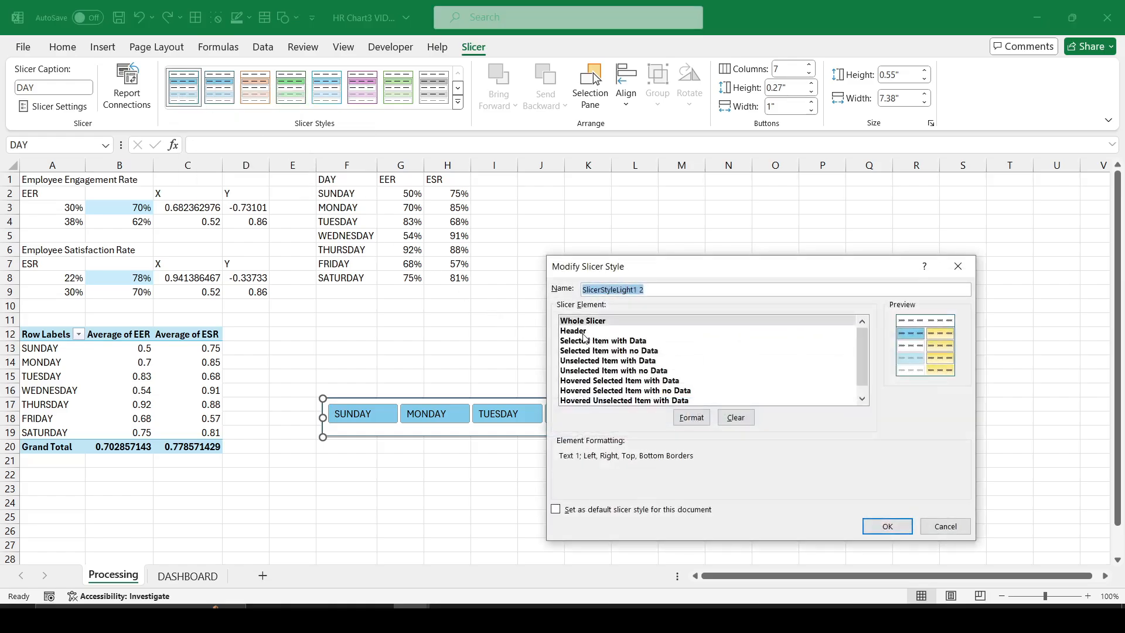
{"action": "left_click", "coordinate": [685, 417]}
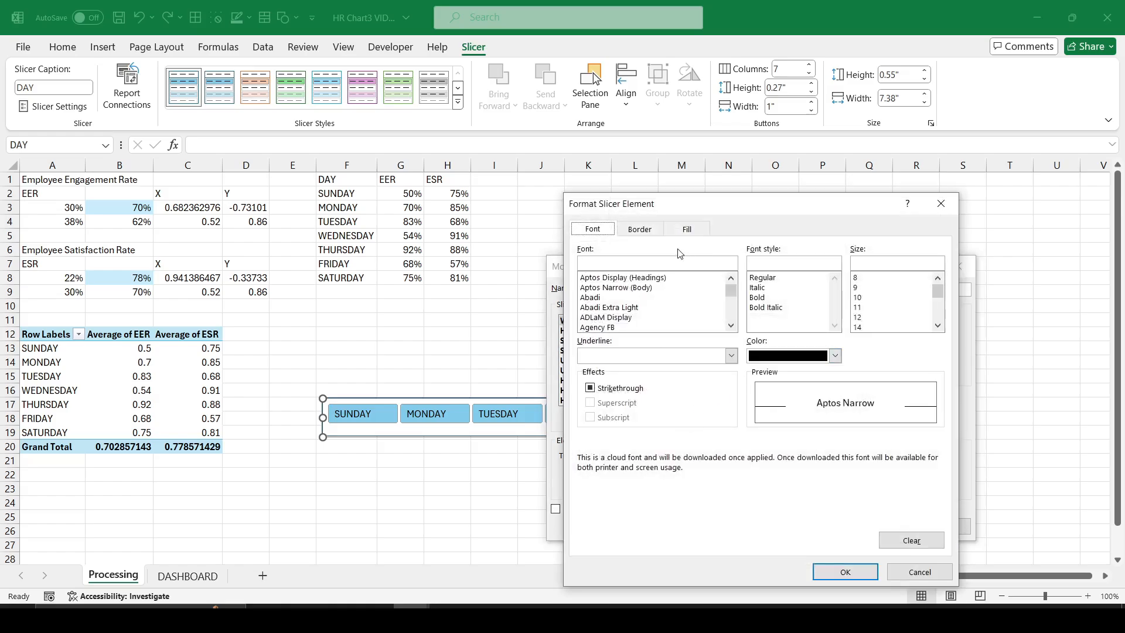
{"action": "left_click", "coordinate": [635, 230]}
{"action": "left_click", "coordinate": [742, 273]}
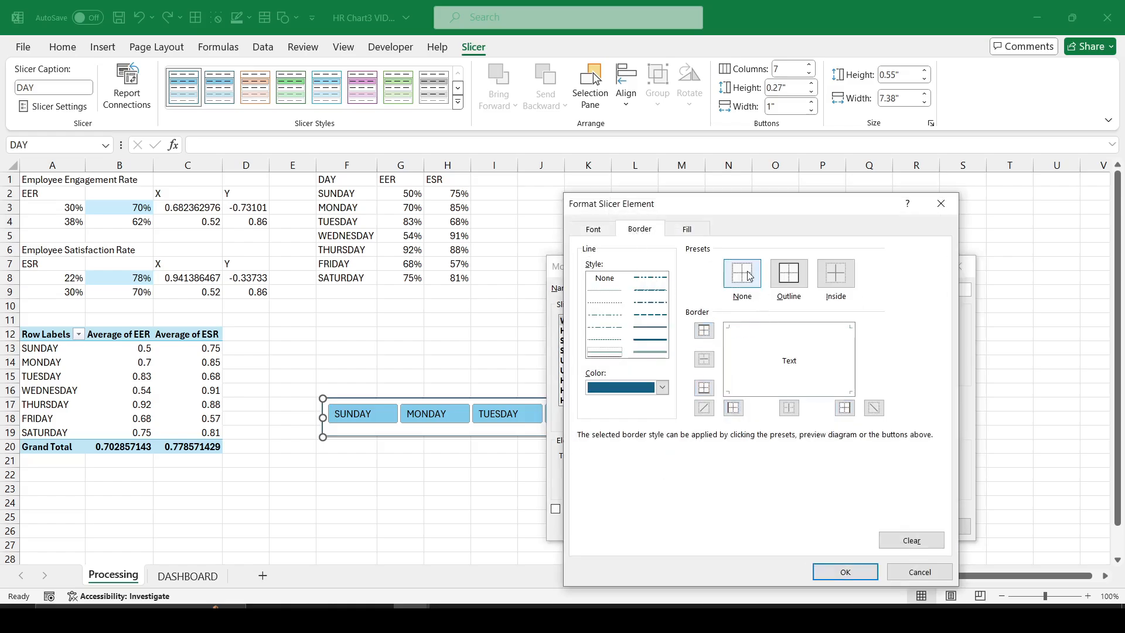
{"action": "left_click", "coordinate": [687, 229]}
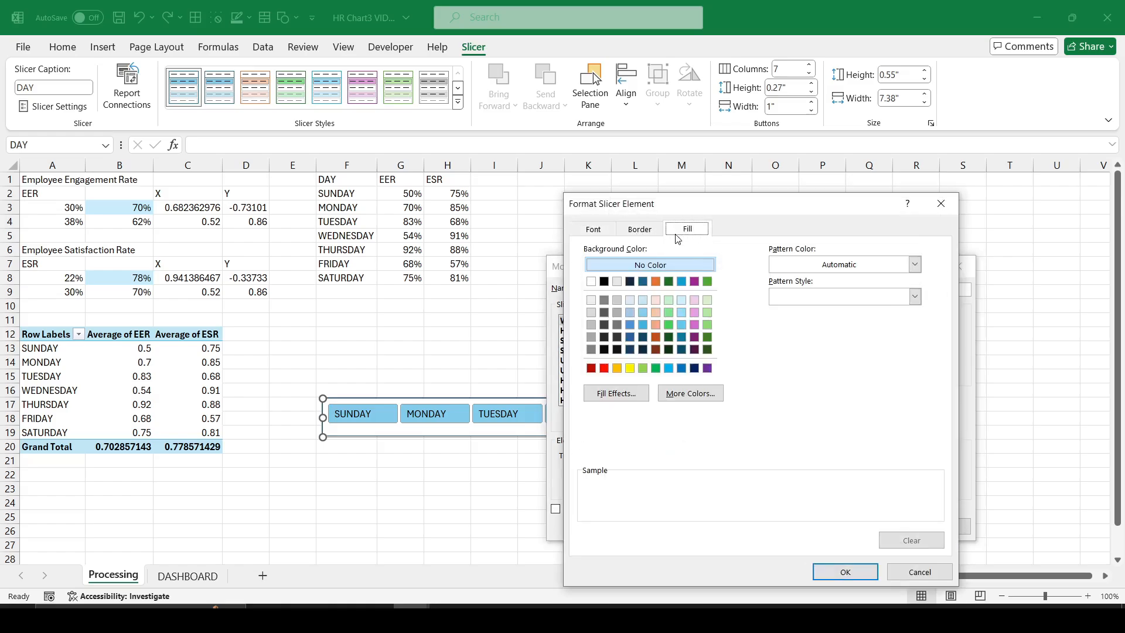
{"action": "left_click", "coordinate": [604, 282]}
{"action": "left_click", "coordinate": [838, 571]}
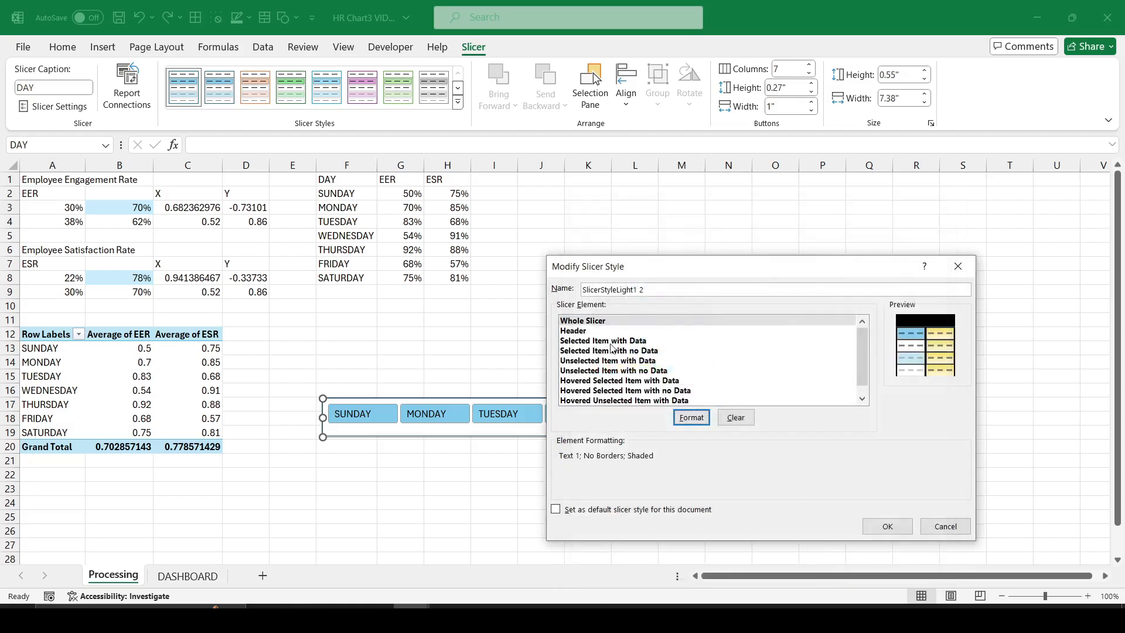
- Fill the Selected Item with Data element with a horizontal two-color gradient from the recent dark gray to a custom blue
{"action": "left_click", "coordinate": [590, 342]}
{"action": "left_click", "coordinate": [692, 416]}
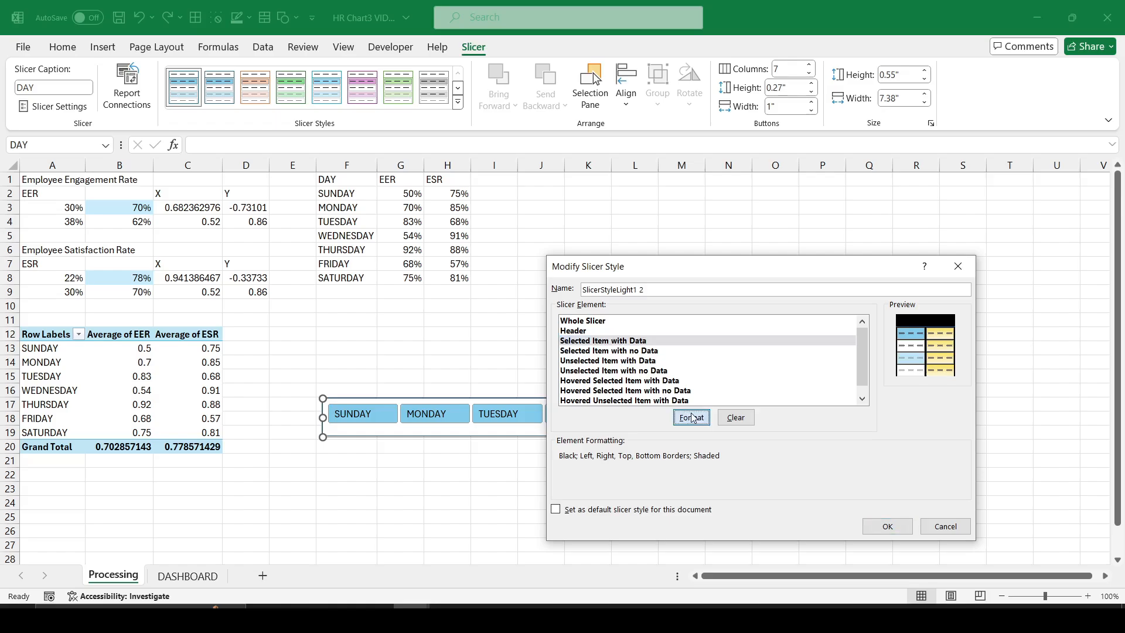
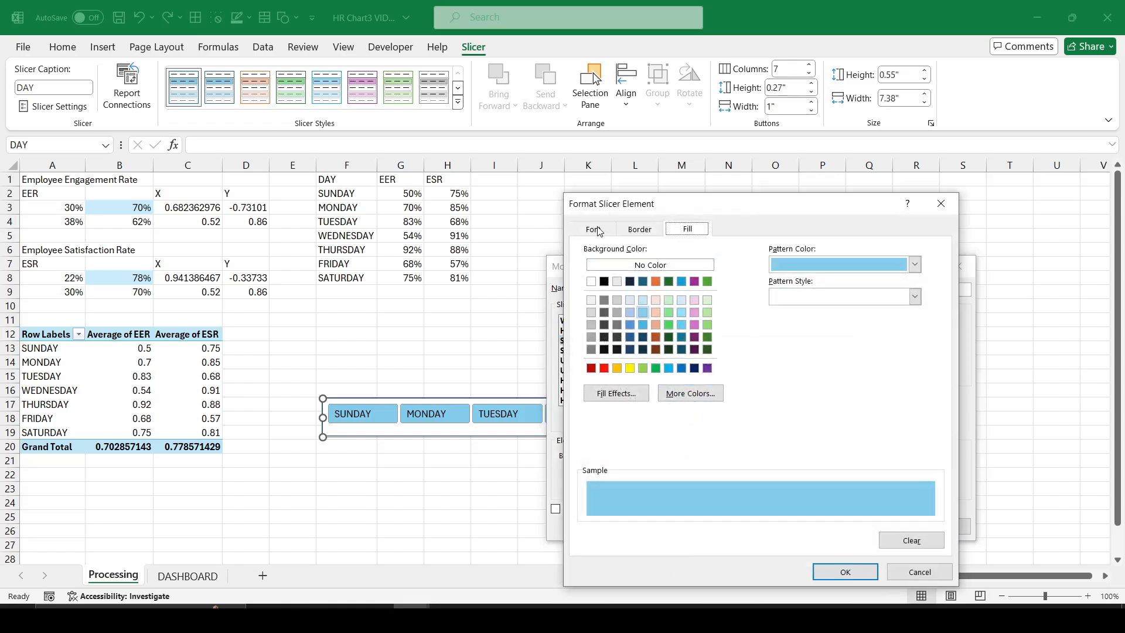
{"action": "left_click", "coordinate": [614, 395]}
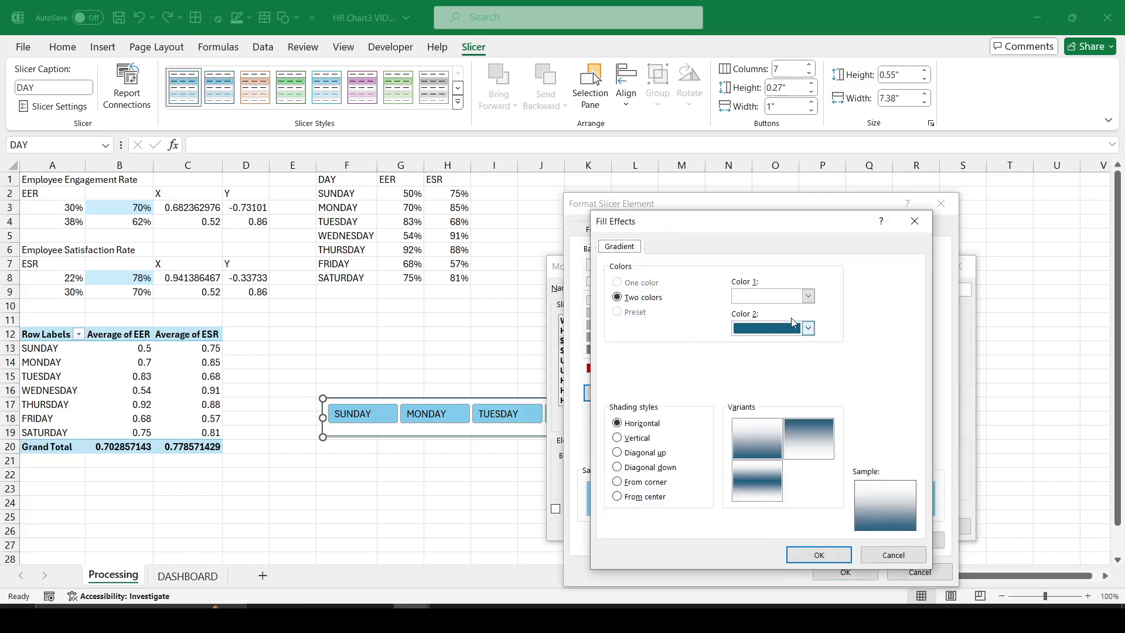
{"action": "left_click", "coordinate": [808, 297]}
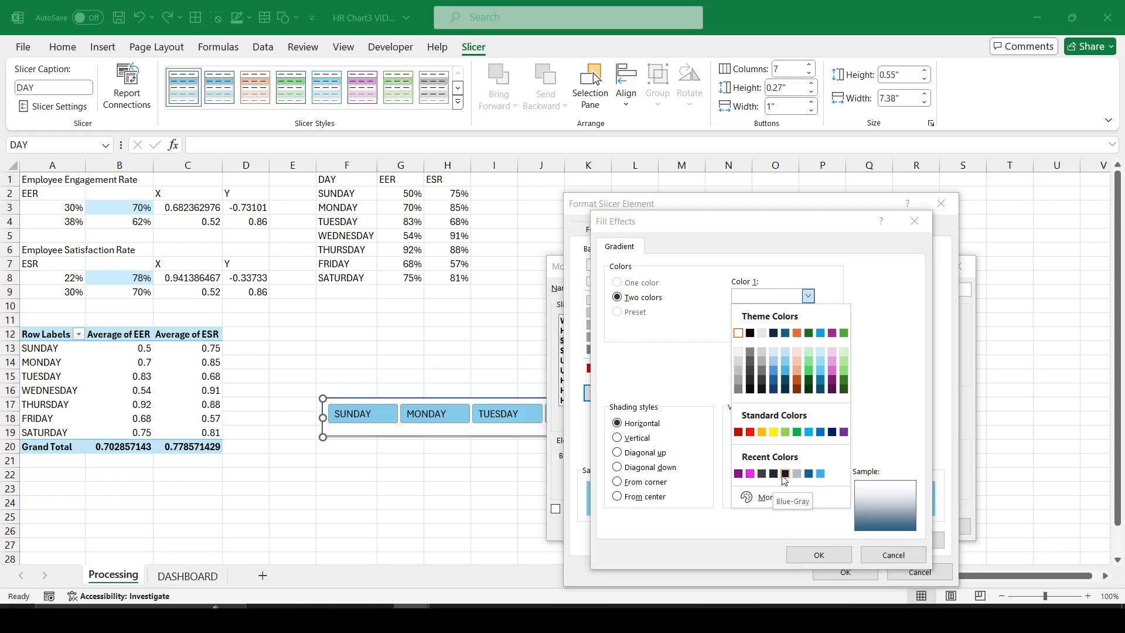
{"action": "left_click", "coordinate": [762, 473]}
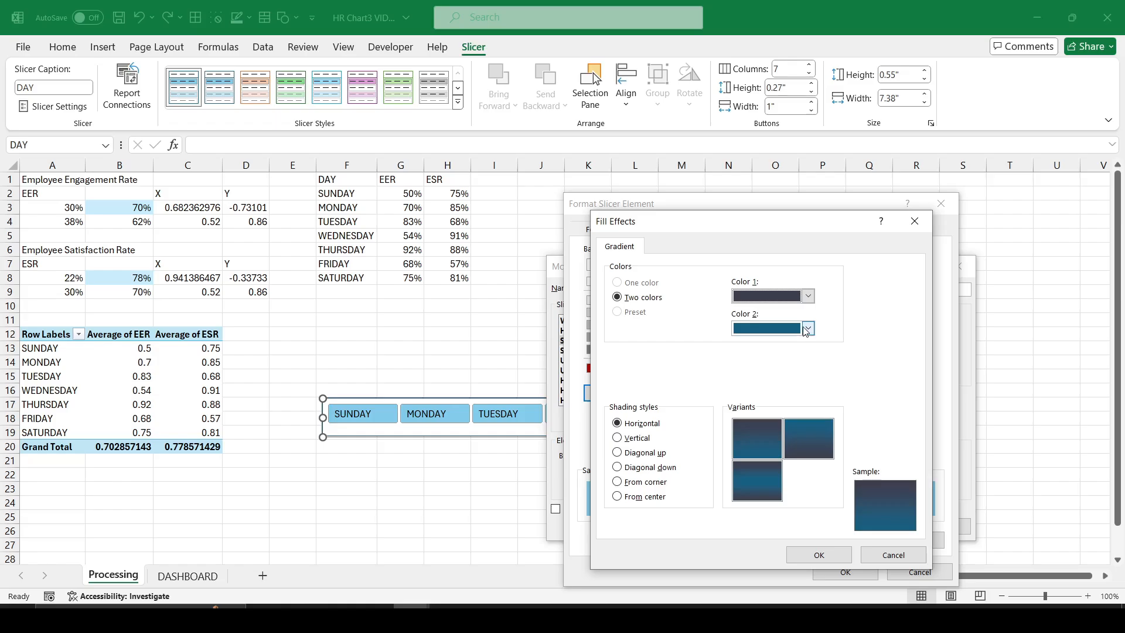
{"action": "left_click", "coordinate": [808, 329]}
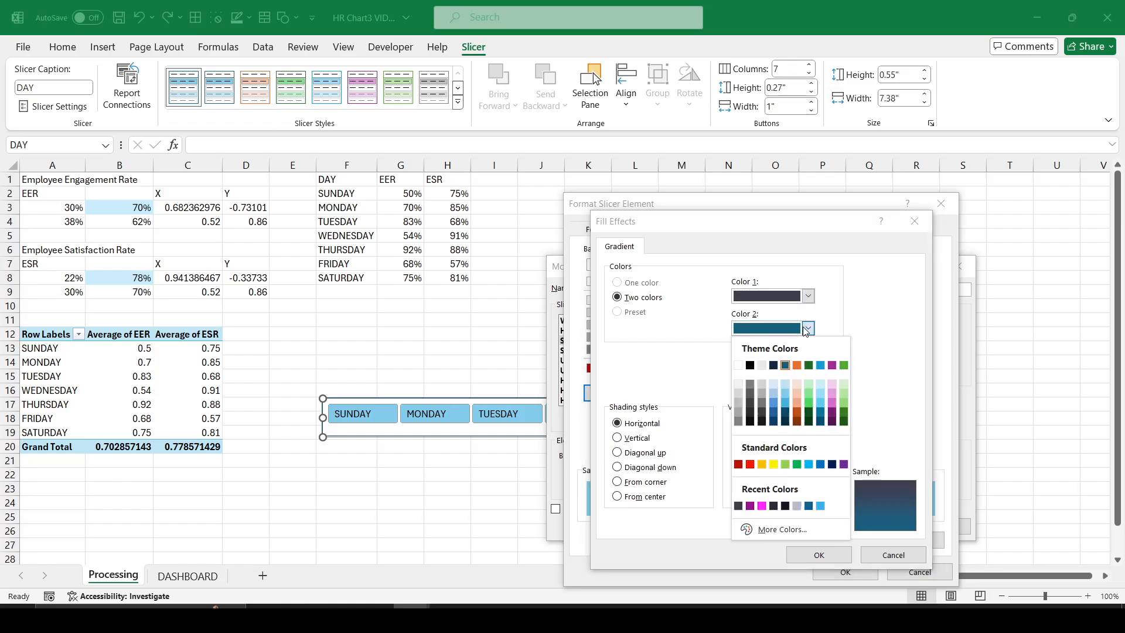
{"action": "left_click", "coordinate": [783, 529]}
{"action": "double_click", "coordinate": [735, 493]}
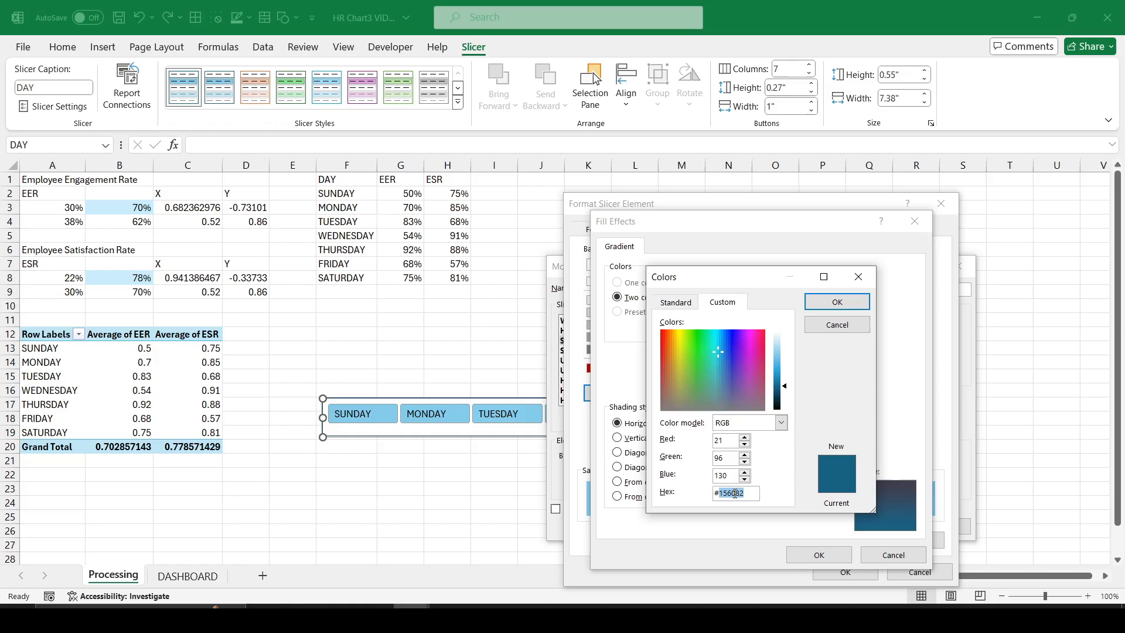
{"action": "type", "text": "21629"}
{"action": "key", "text": "Return"}
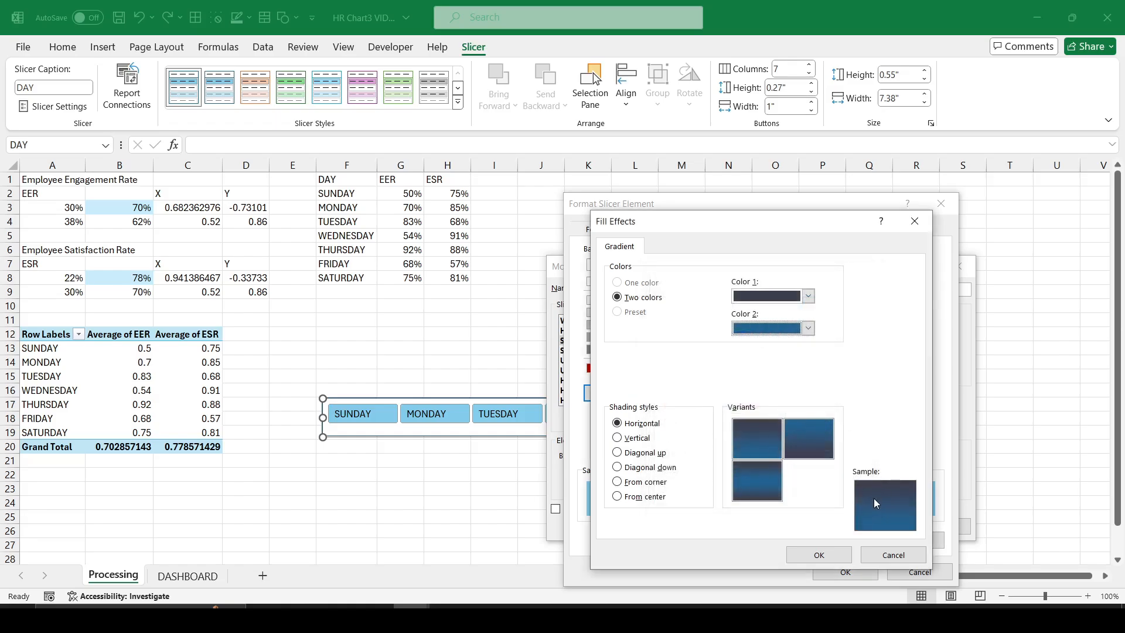
{"action": "left_click", "coordinate": [820, 555]}
- Remove the borders from the Selected Item with Data element and set its font color to a near-white shade
{"action": "left_click", "coordinate": [639, 230]}
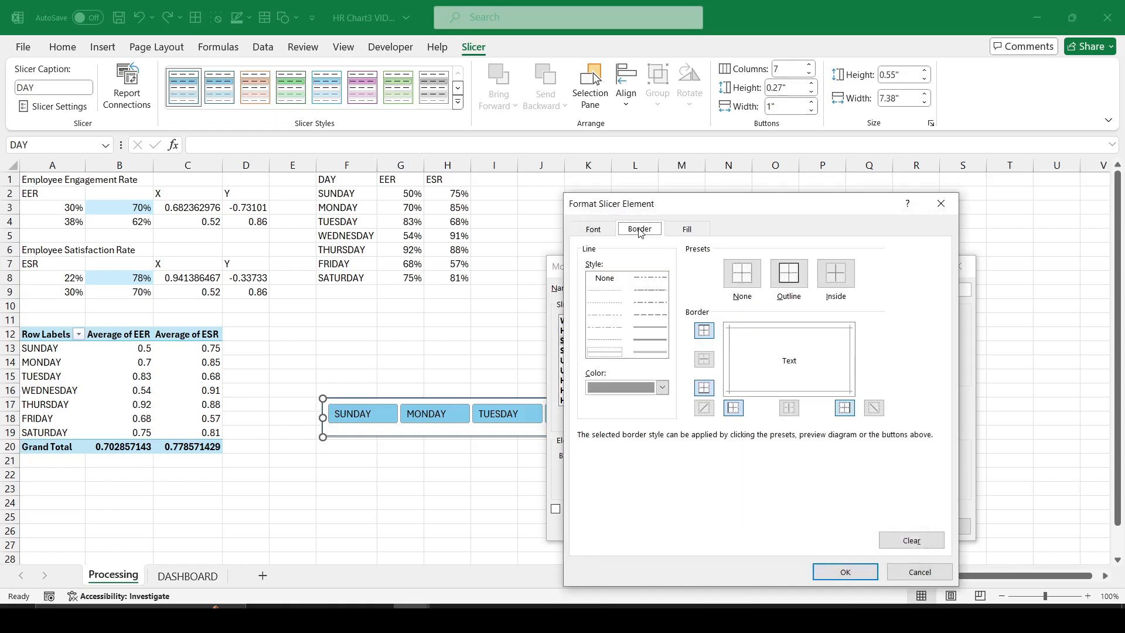
{"action": "left_click", "coordinate": [740, 273]}
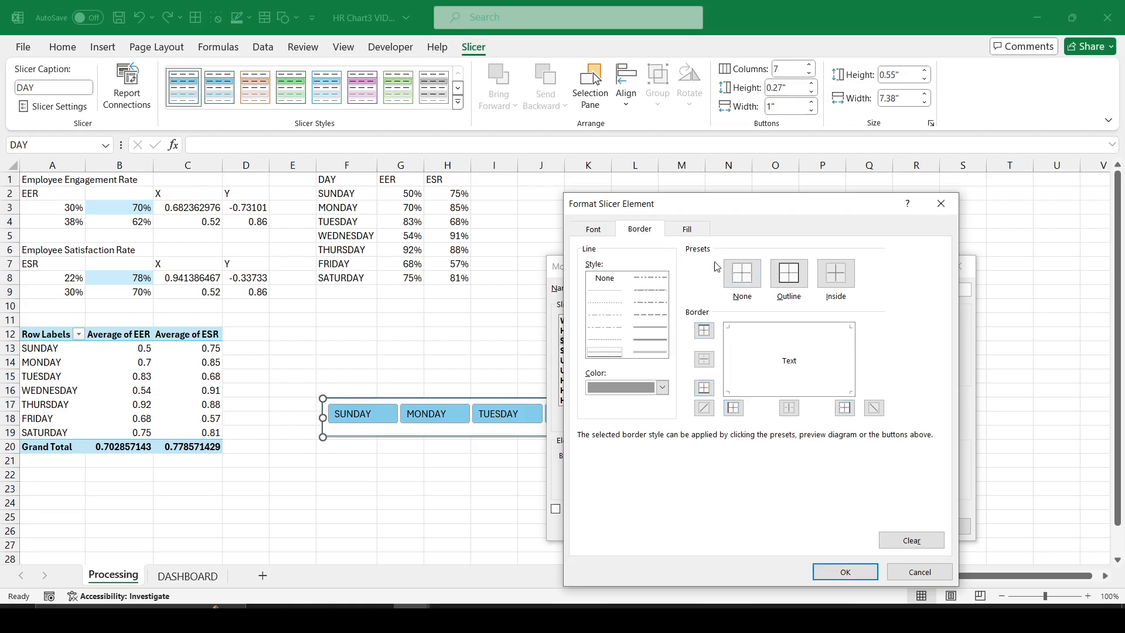
{"action": "left_click", "coordinate": [604, 232]}
{"action": "left_click", "coordinate": [835, 356]}
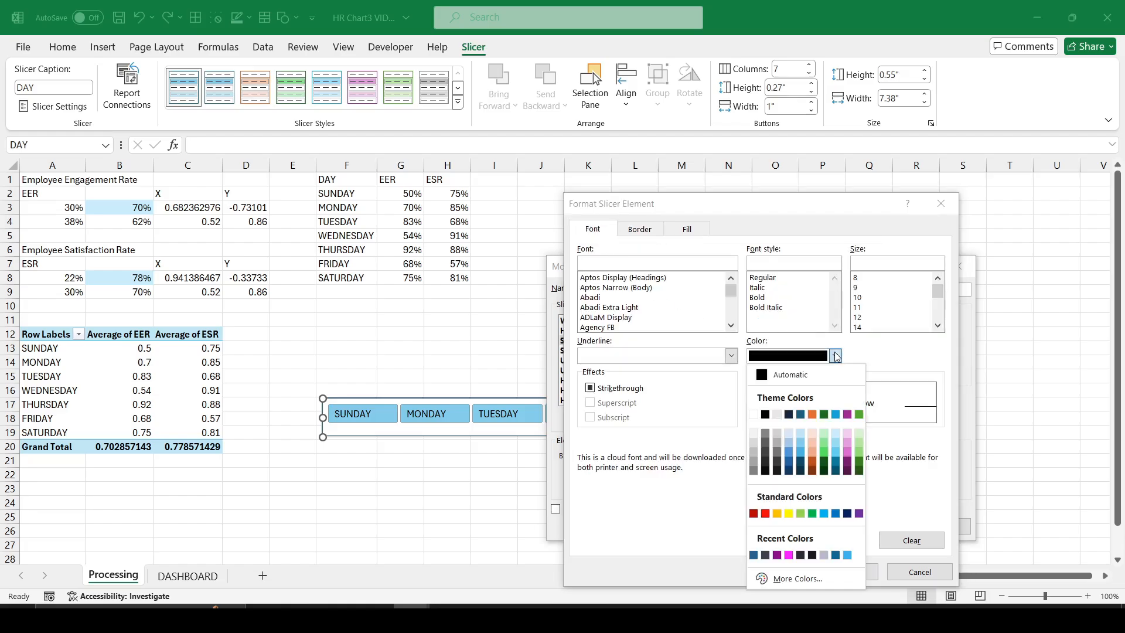
{"action": "left_click", "coordinate": [754, 435]}
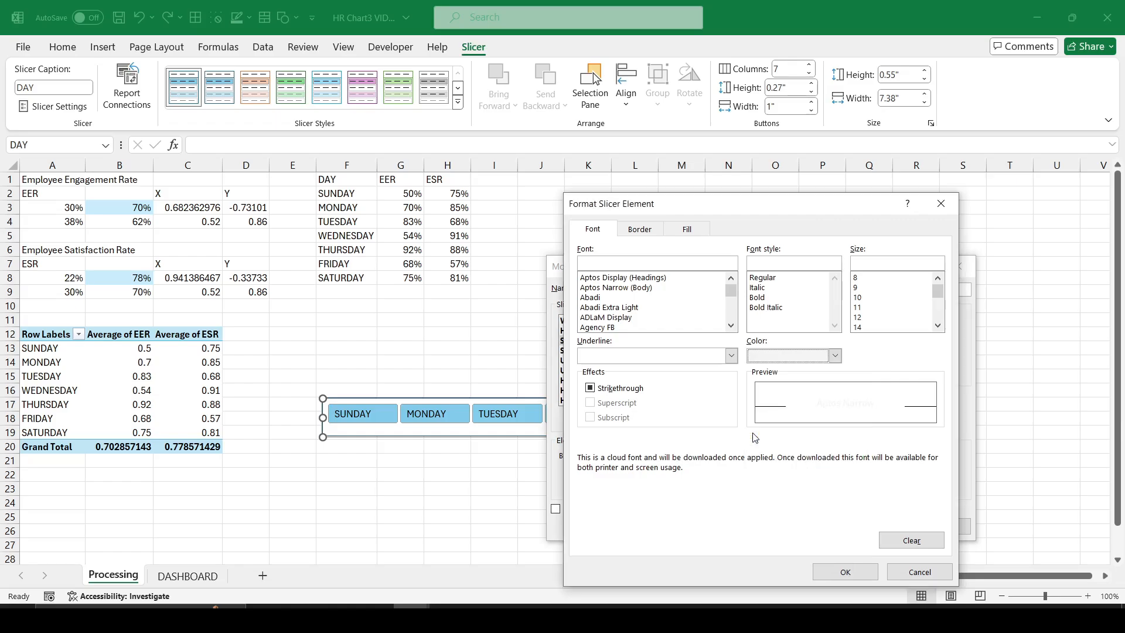
{"action": "left_click", "coordinate": [821, 572]}
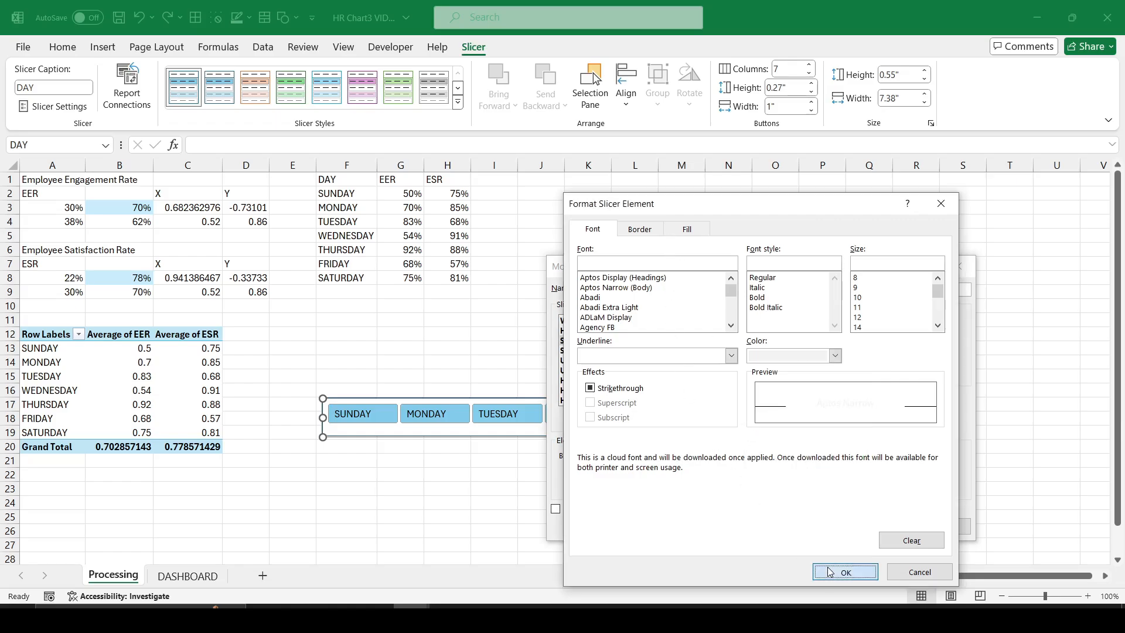
- Set the border color of the slicer style's Unselected Item with Data element to a dark gray theme shade
{"action": "left_click", "coordinate": [592, 361]}
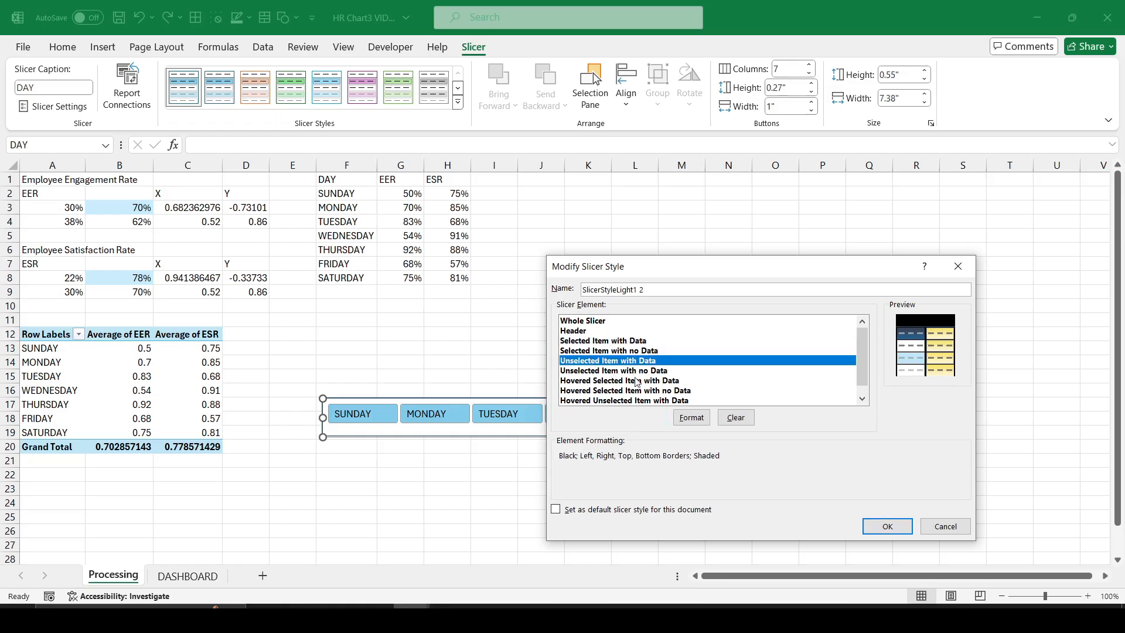
{"action": "left_click", "coordinate": [691, 417]}
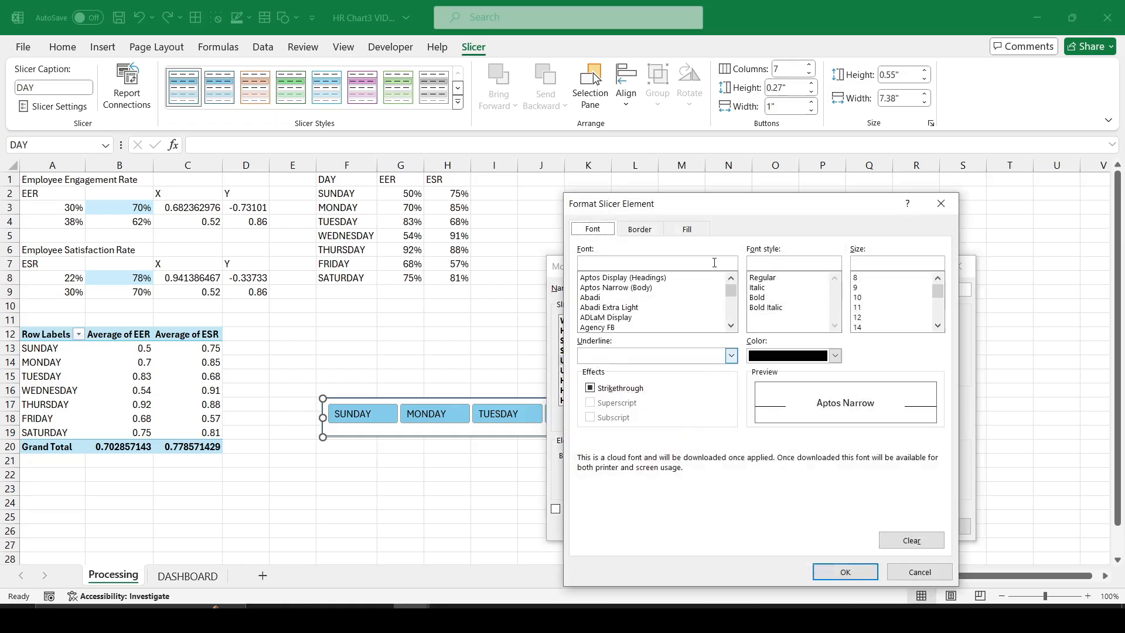
{"action": "left_click", "coordinate": [634, 233]}
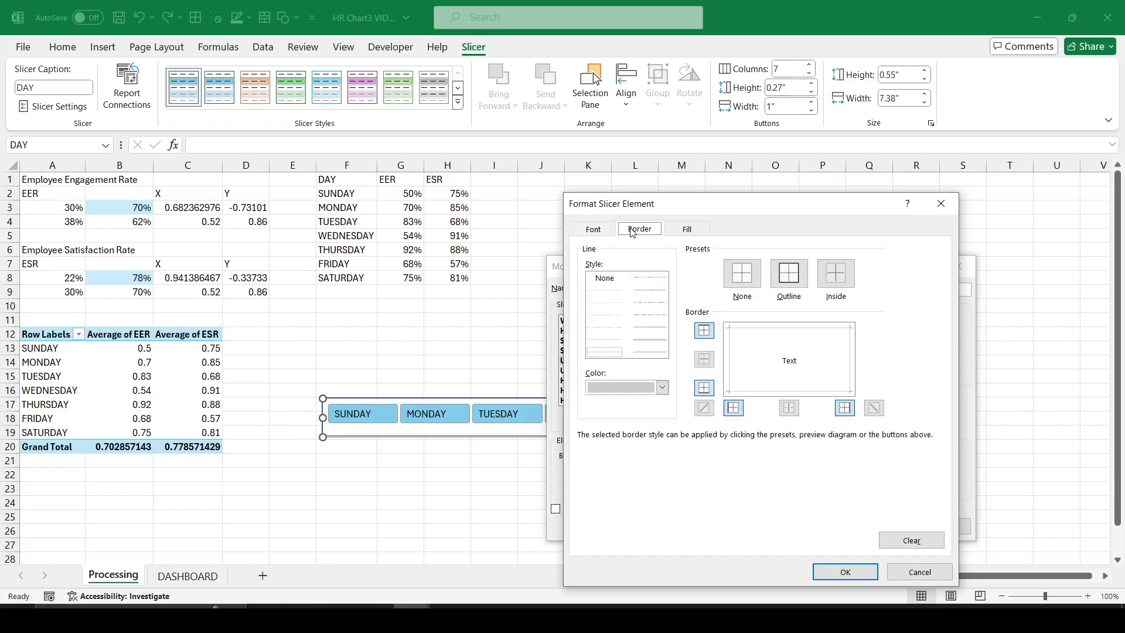
{"action": "left_click", "coordinate": [663, 387]}
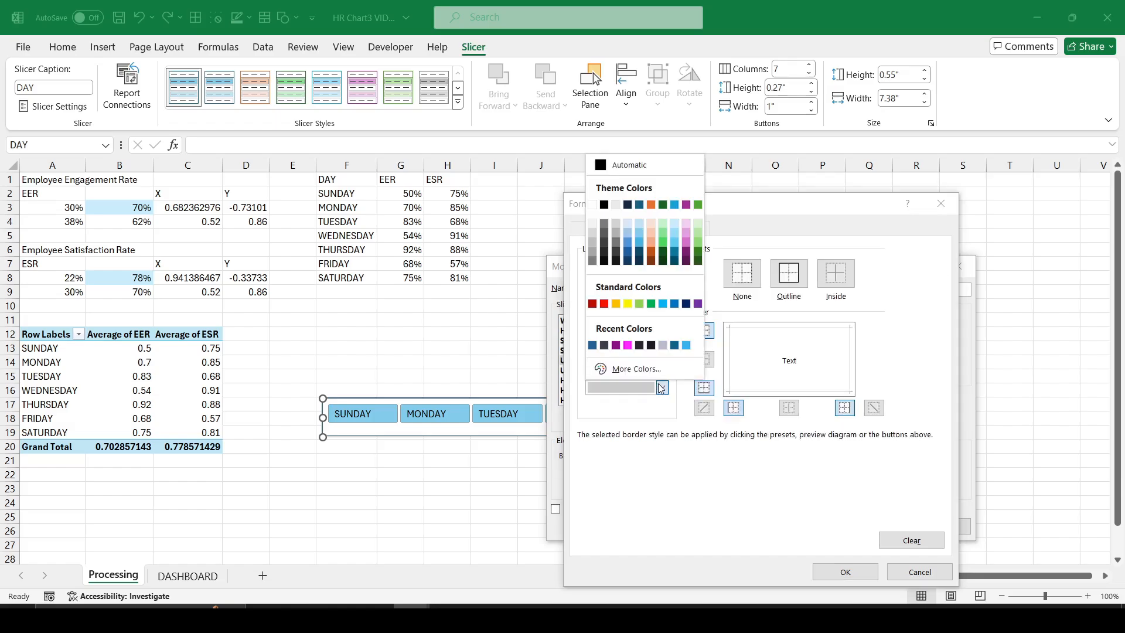
{"action": "left_click", "coordinate": [604, 234]}
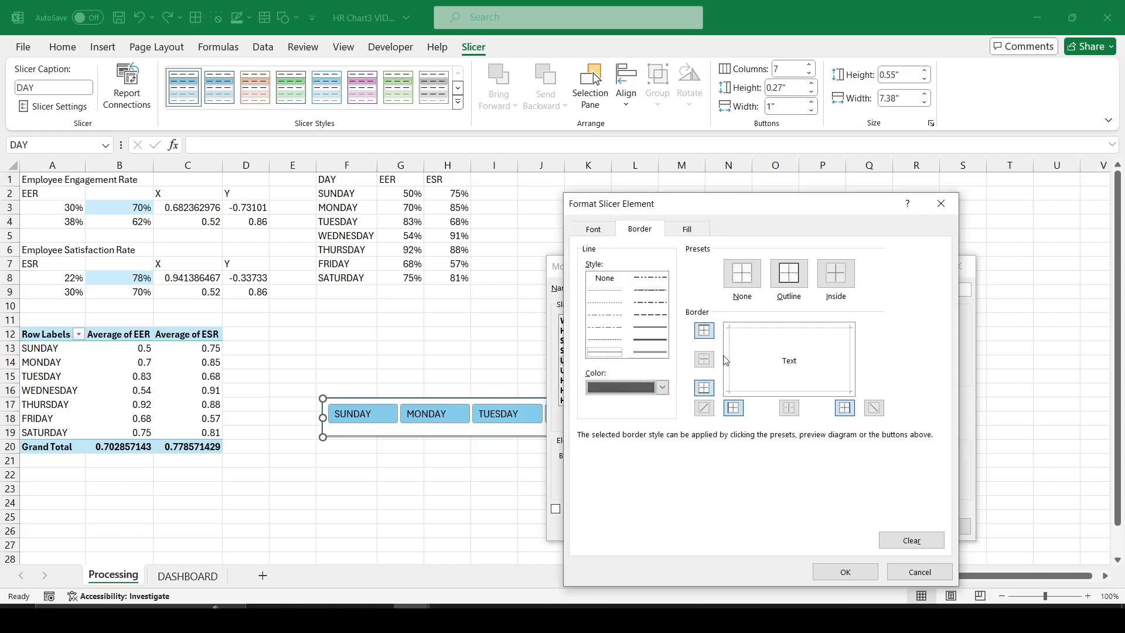
- Give the Unselected Item with Data element a Background 1, Darker 50% font color and a black fill, and save the slicer style
{"action": "left_click", "coordinate": [601, 230]}
{"action": "left_click", "coordinate": [835, 356]}
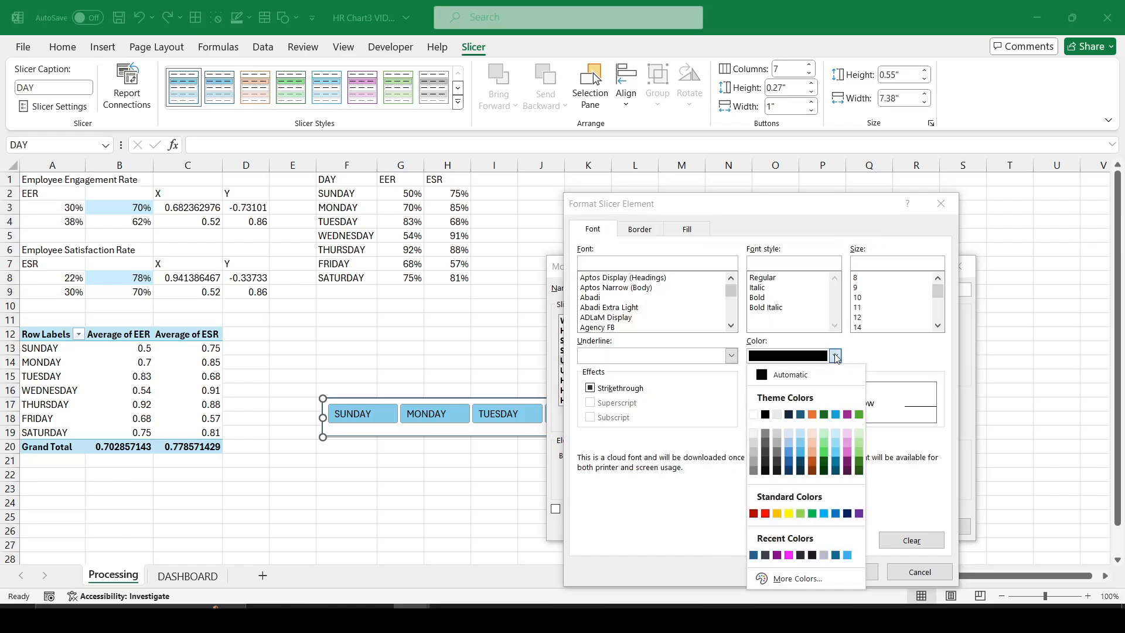
{"action": "left_click", "coordinate": [754, 470]}
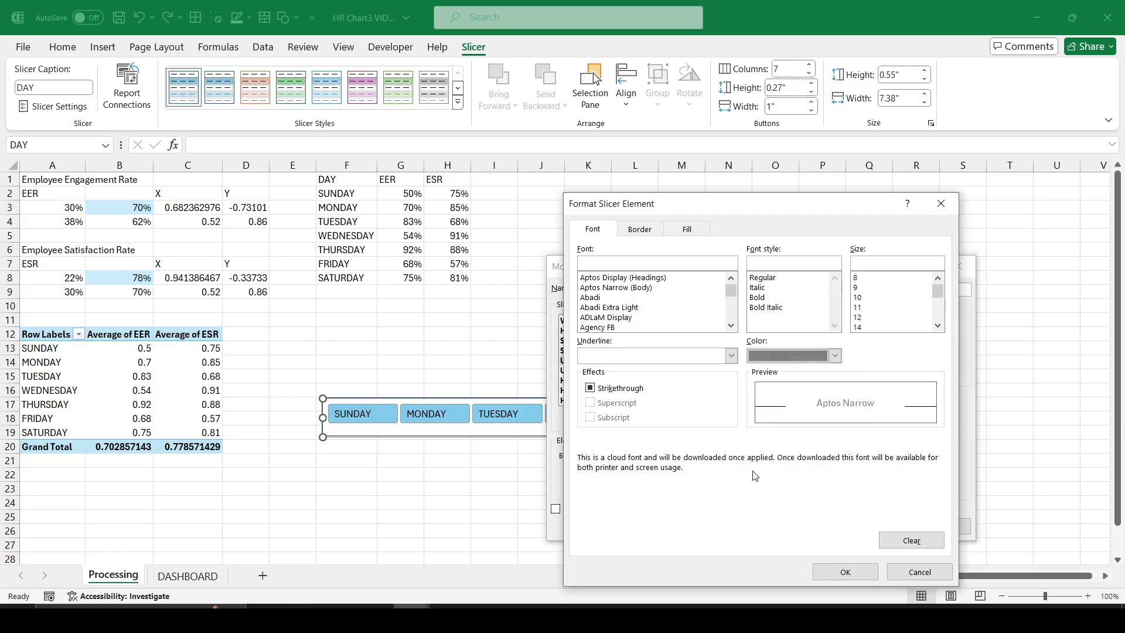
{"action": "left_click", "coordinate": [680, 233]}
{"action": "left_click", "coordinate": [604, 282]}
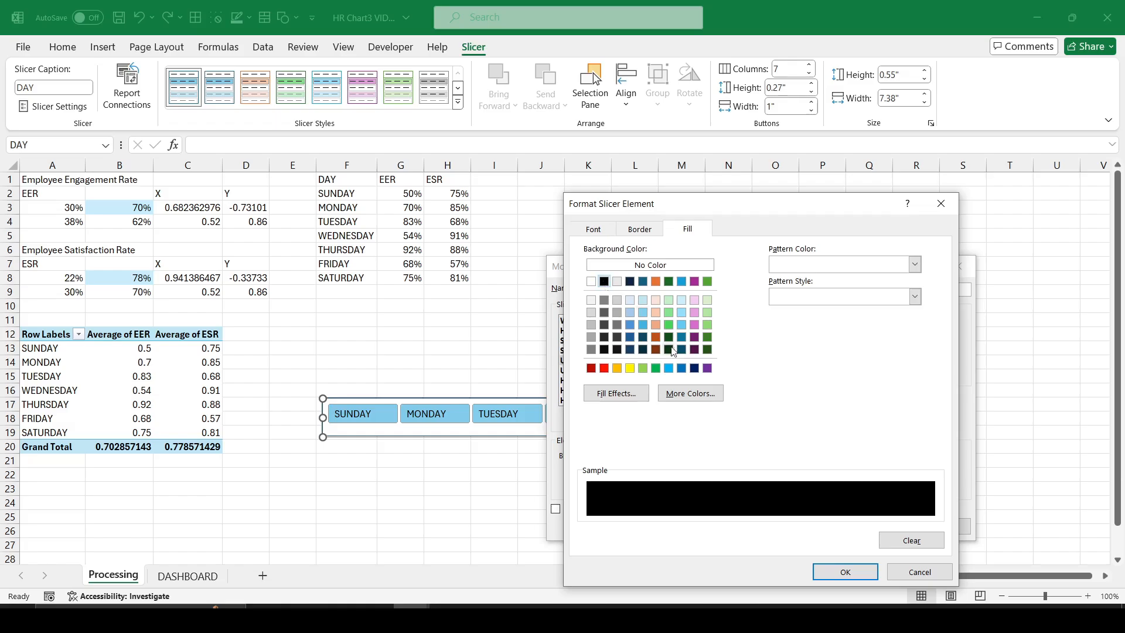
{"action": "left_click", "coordinate": [834, 574]}
{"action": "left_click", "coordinate": [888, 526]}
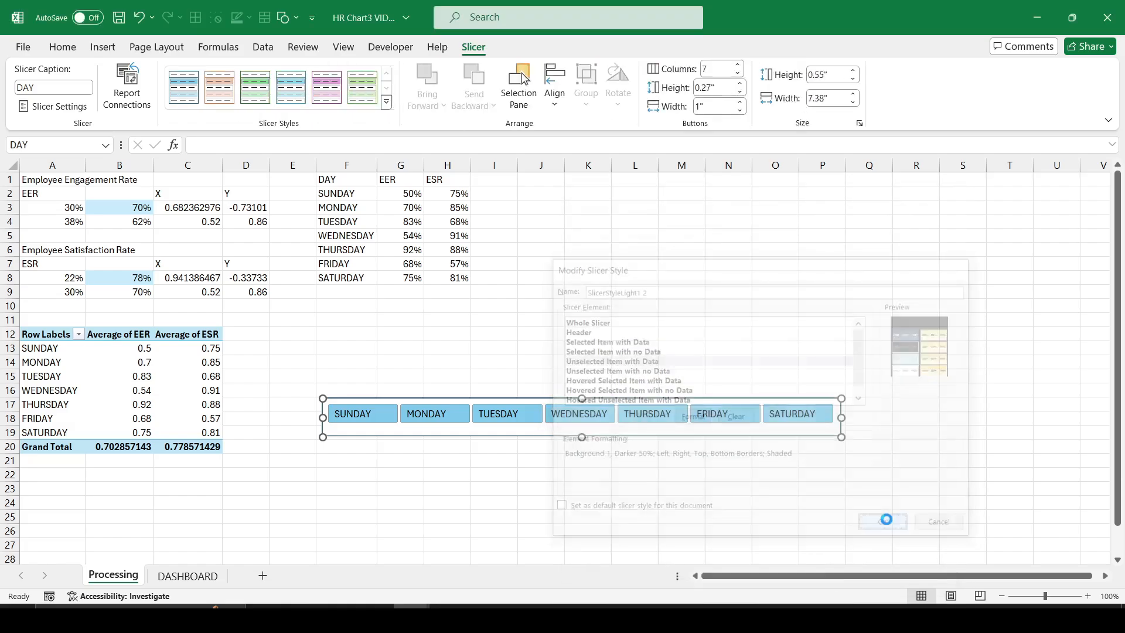
{"action": "left_click", "coordinate": [538, 473]}
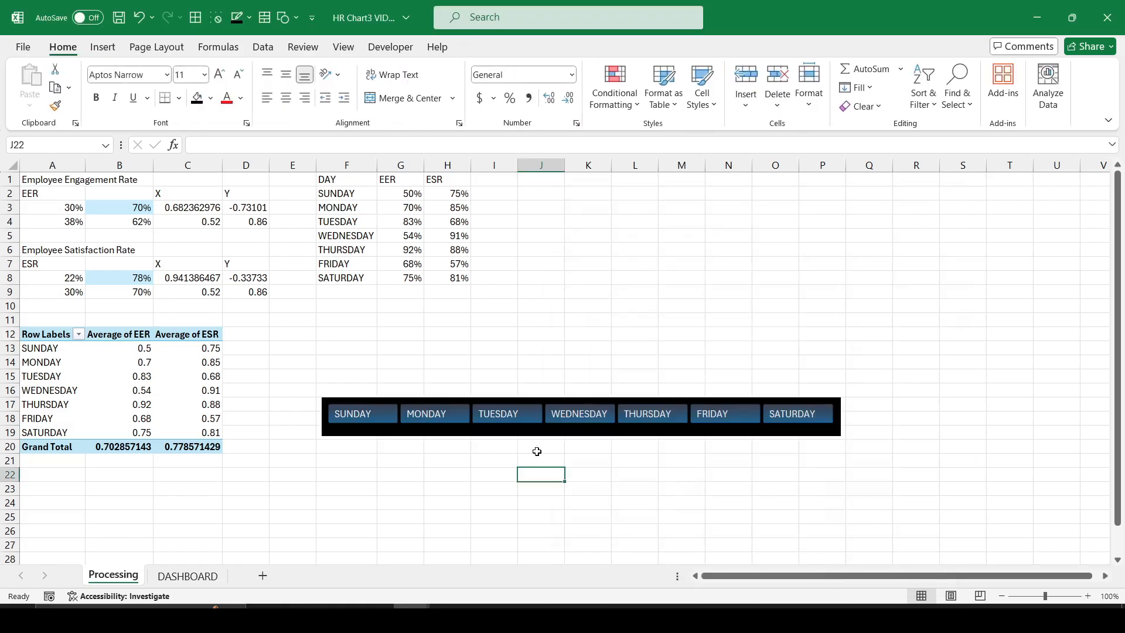
- Move the DAY slicer from the Processing sheet to the DASHBOARD sheet and center it below the dark panel
{"action": "right_click", "coordinate": [502, 399]}
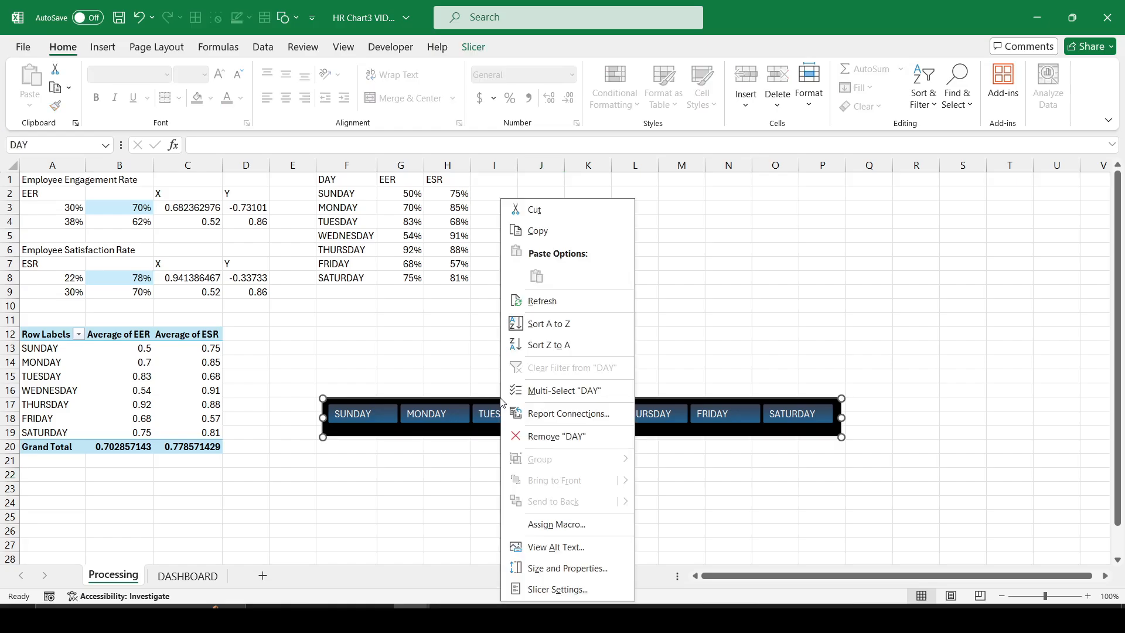
{"action": "left_click", "coordinate": [413, 399]}
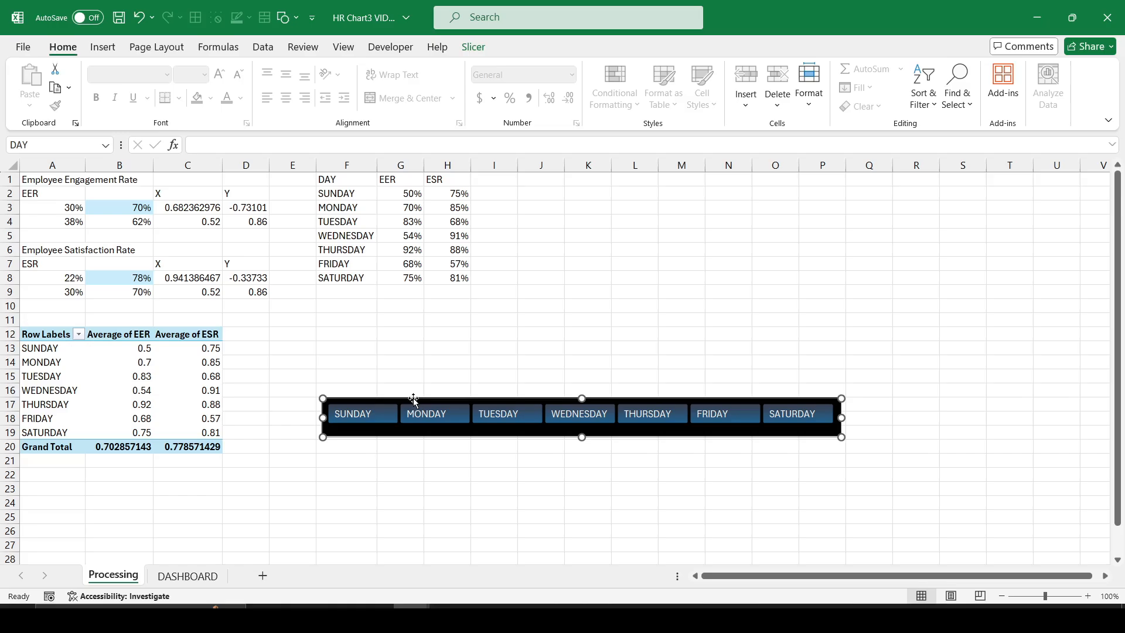
{"action": "right_click", "coordinate": [414, 399]}
{"action": "left_click", "coordinate": [513, 232]}
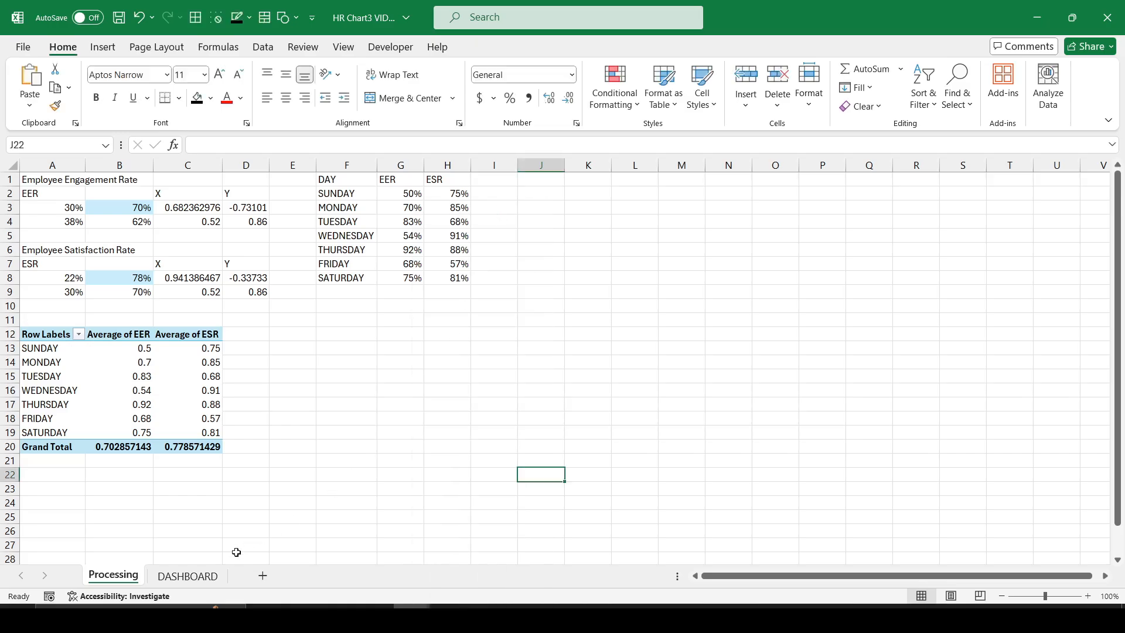
{"action": "left_click", "coordinate": [188, 576]}
{"action": "scroll", "coordinate": [302, 438], "scroll_direction": "down", "scroll_amount": 2}
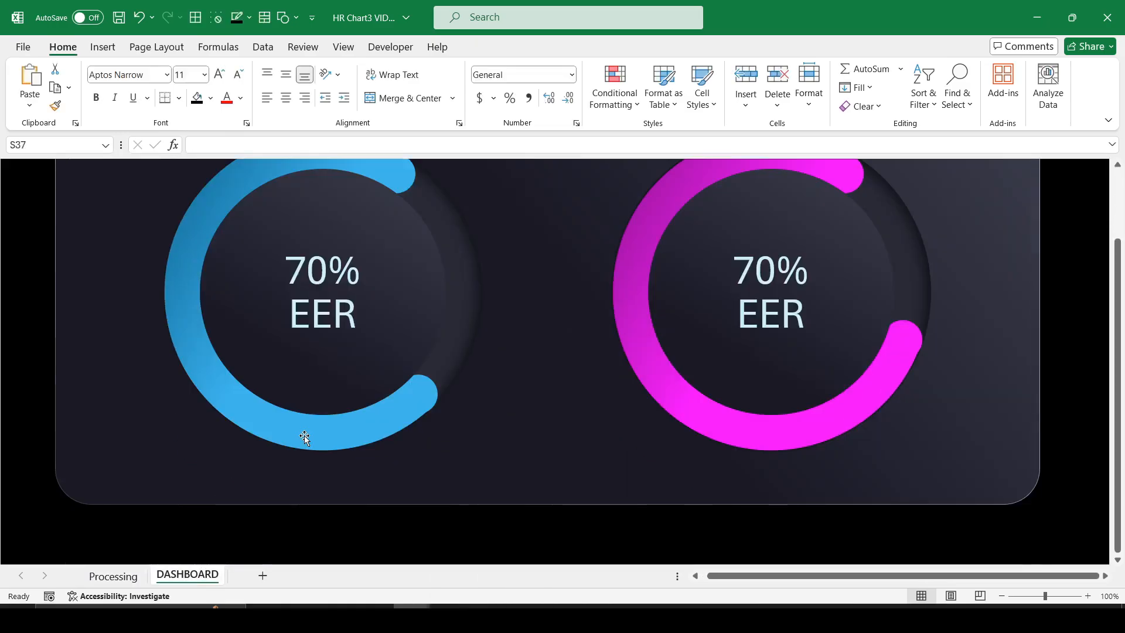
{"action": "scroll", "coordinate": [304, 435], "scroll_direction": "down", "scroll_amount": 2}
{"action": "left_click", "coordinate": [241, 484]}
{"action": "key", "text": "ctrl+v"}
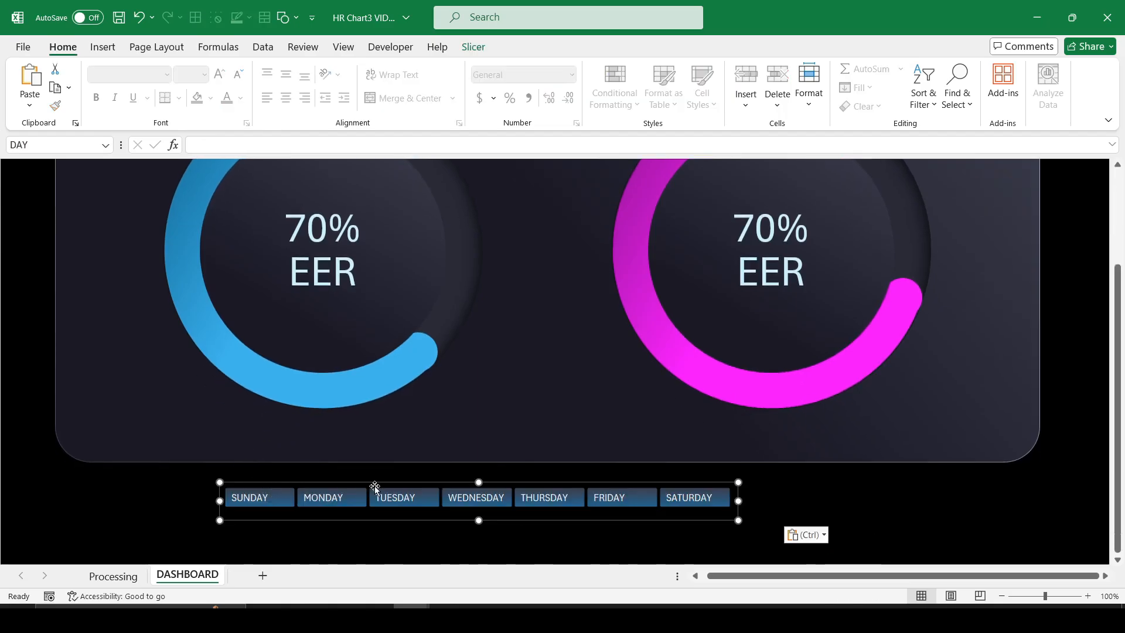
{"action": "left_click_drag", "start_coordinate": [378, 486], "coordinate": [464, 485]}
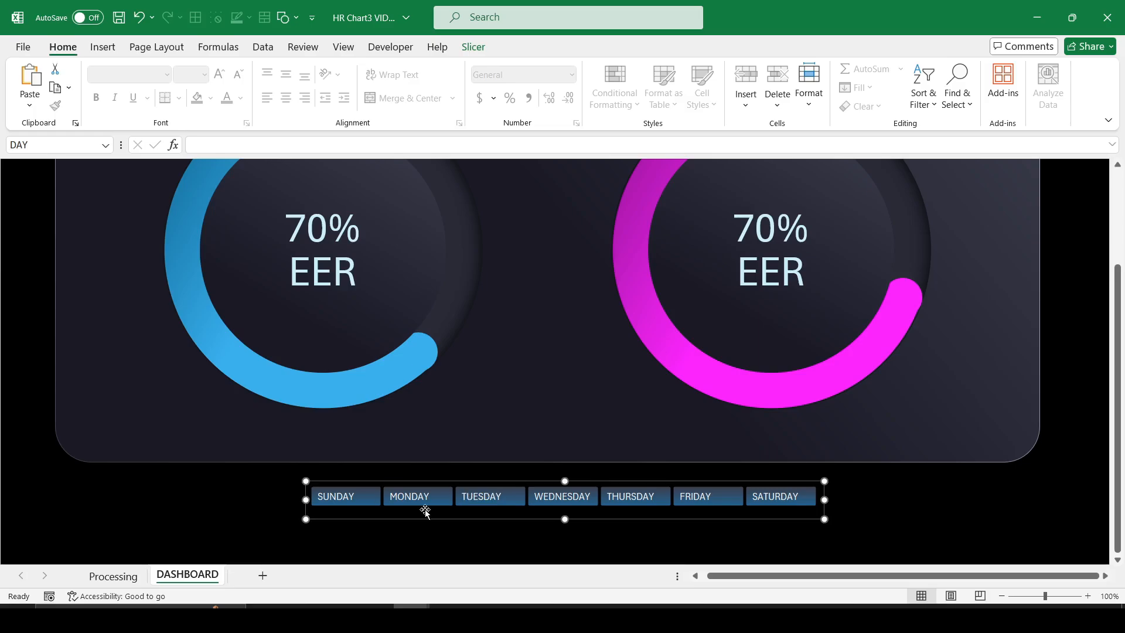
- Review the GETPIVOTDATA formulas in B3 and B8 of the Processing sheet
{"action": "left_click", "coordinate": [125, 578]}
{"action": "left_click", "coordinate": [145, 210]}
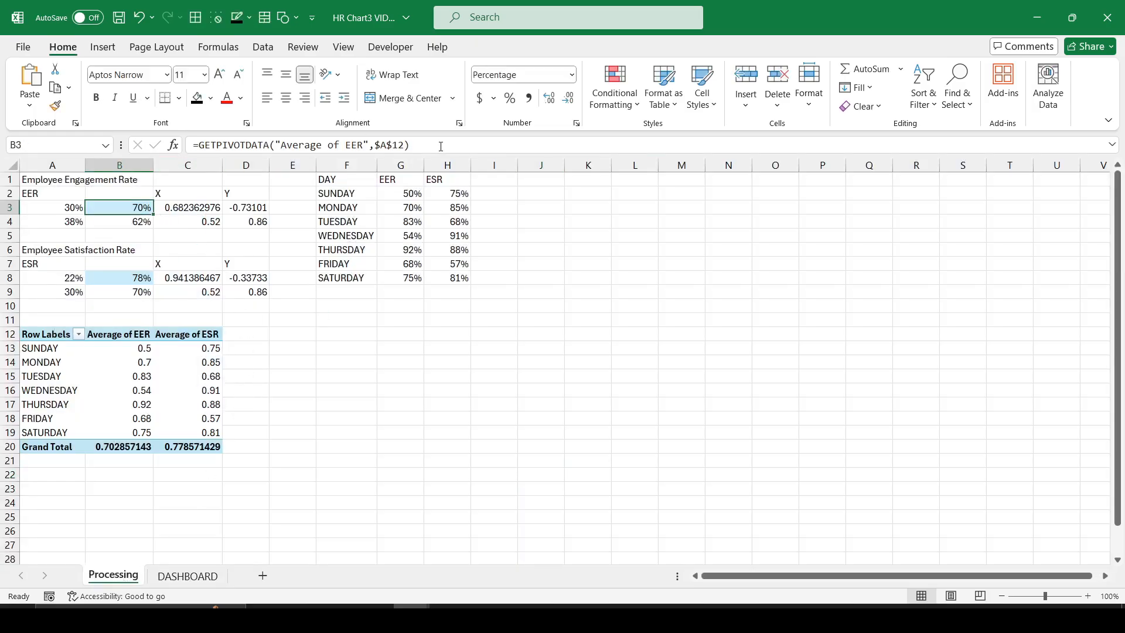
{"action": "left_click", "coordinate": [440, 146]}
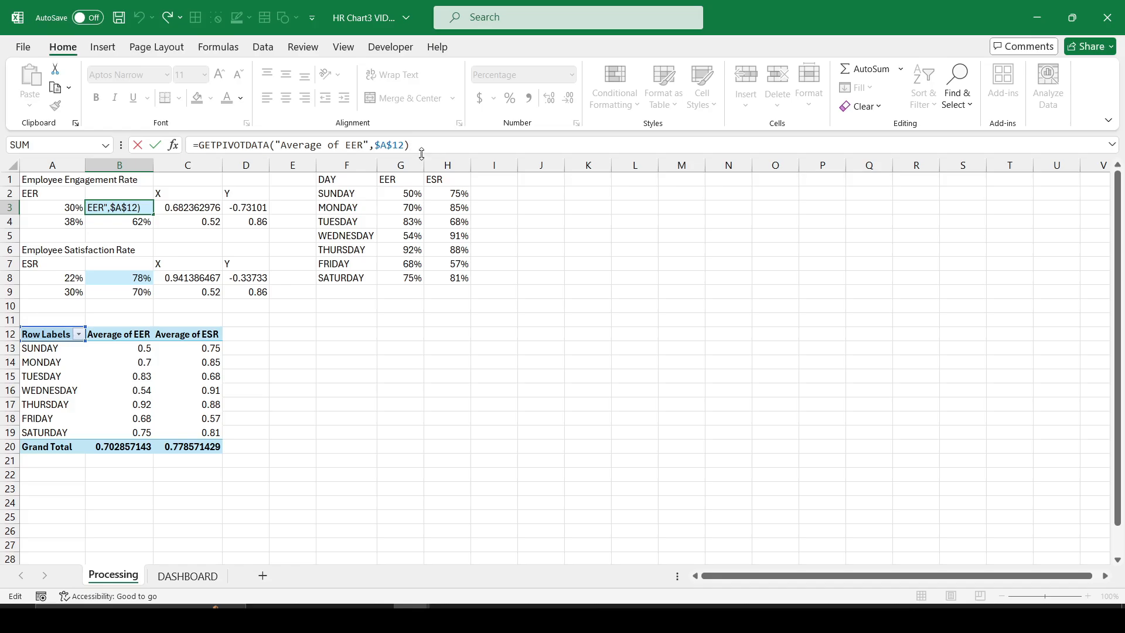
{"action": "key", "text": "Escape"}
{"action": "left_click", "coordinate": [132, 282]}
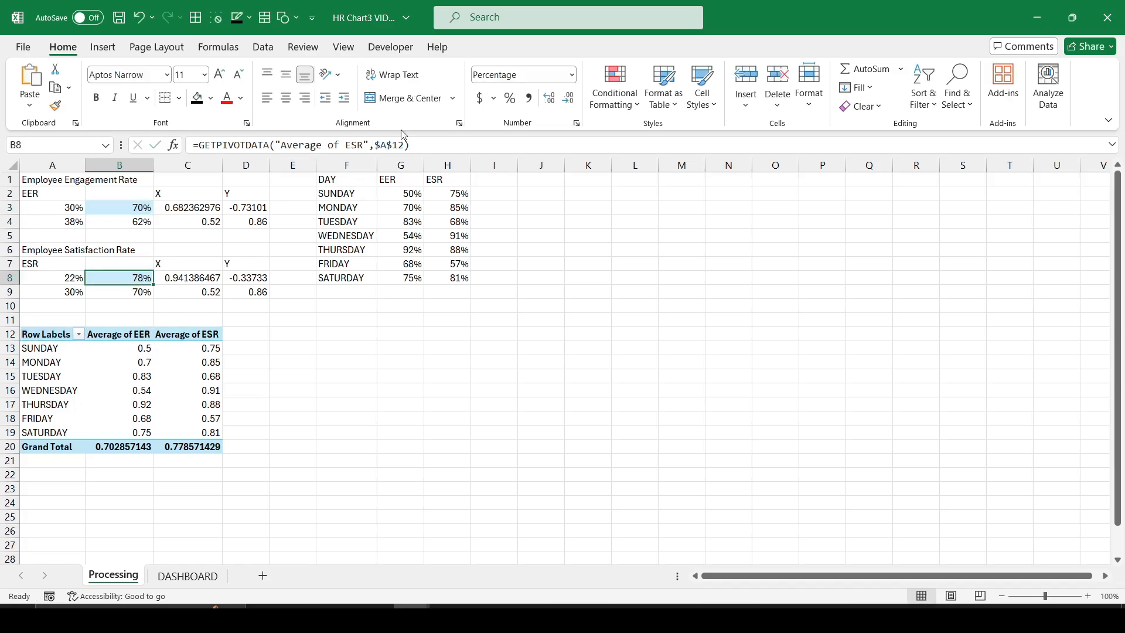
{"action": "left_click", "coordinate": [434, 144]}
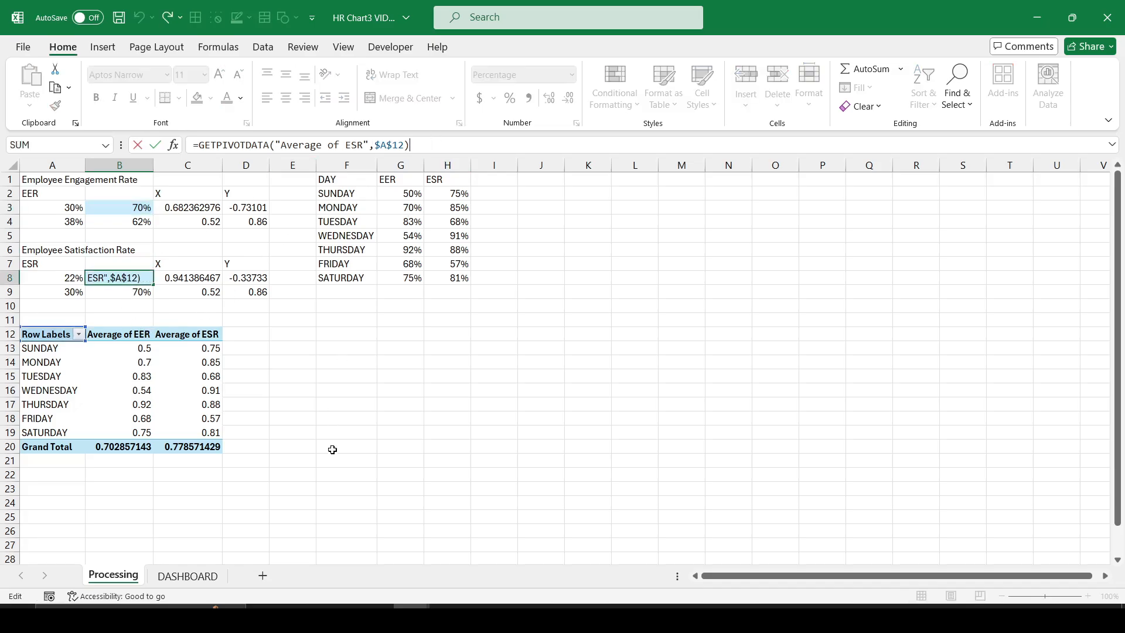
{"action": "key", "text": "Escape"}
- Link the percentage text box in the magenta chart on the DASHBOARD sheet to cell B8 of the Processing sheet
{"action": "key", "text": "ctrl+Page_Down"}
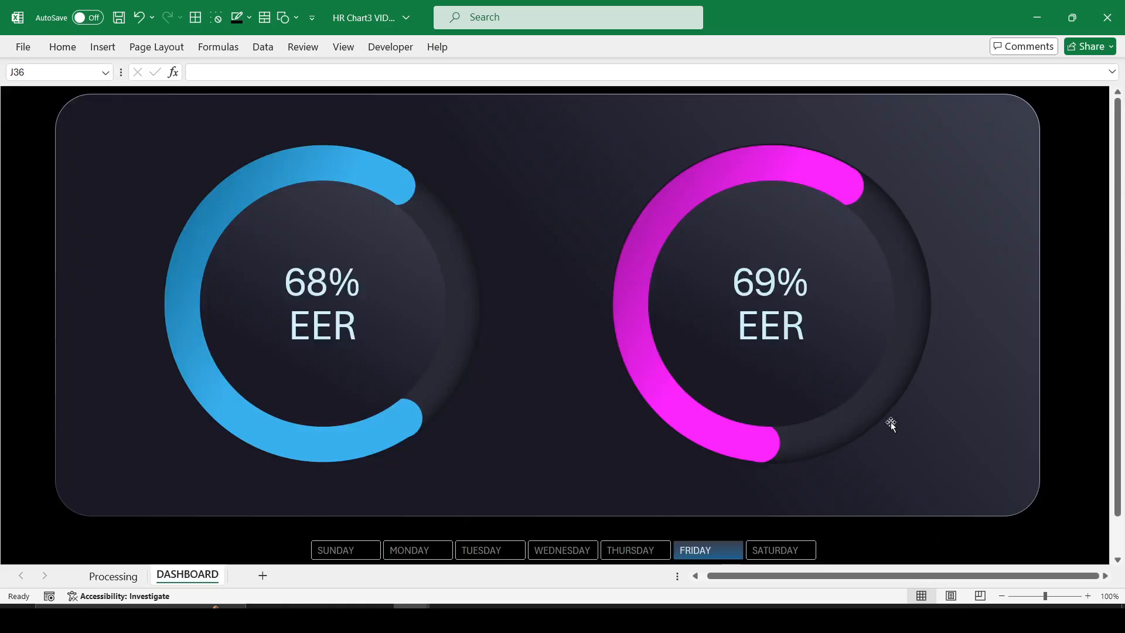
{"action": "left_click", "coordinate": [758, 290]}
{"action": "left_click_drag", "start_coordinate": [277, 72], "coordinate": [96, 60]}
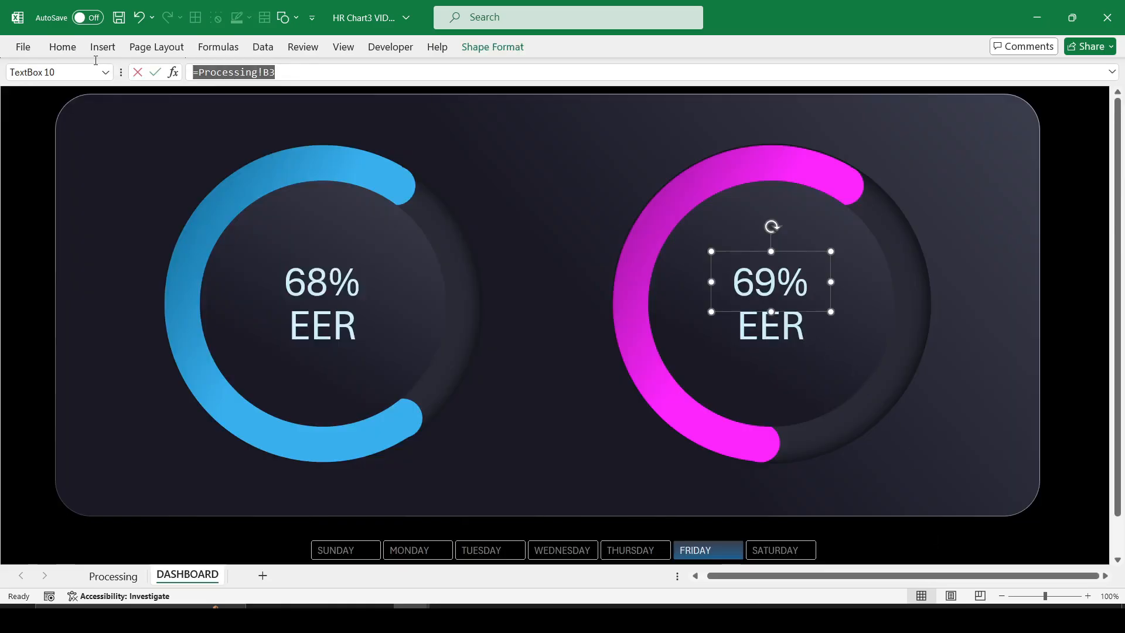
{"action": "type", "text": "="}
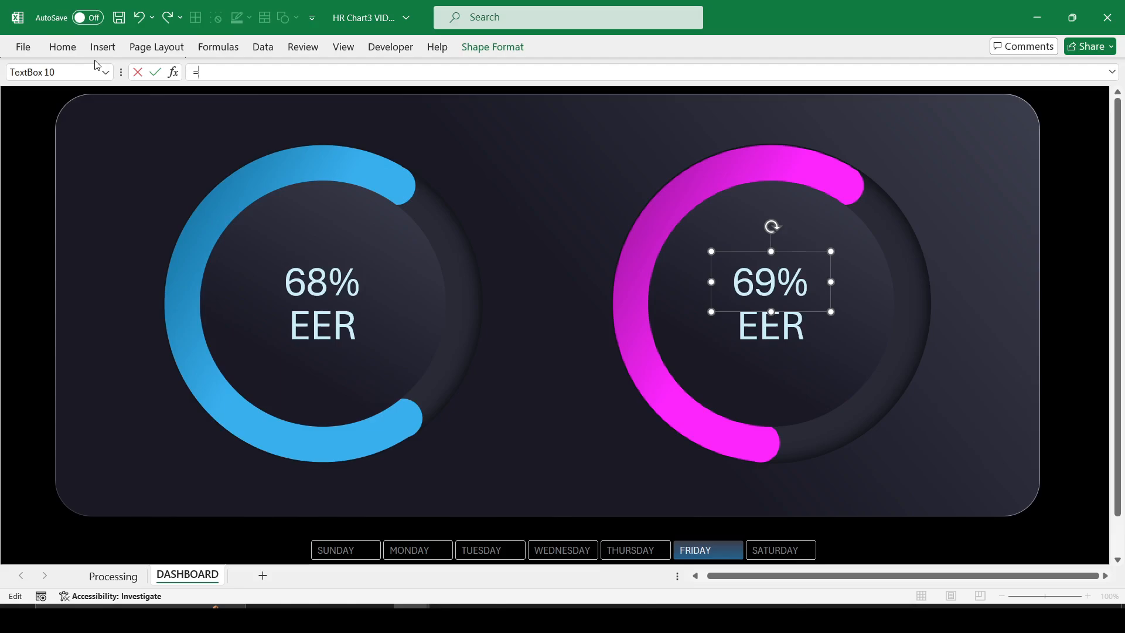
{"action": "left_click", "coordinate": [113, 575]}
{"action": "left_click", "coordinate": [128, 205]}
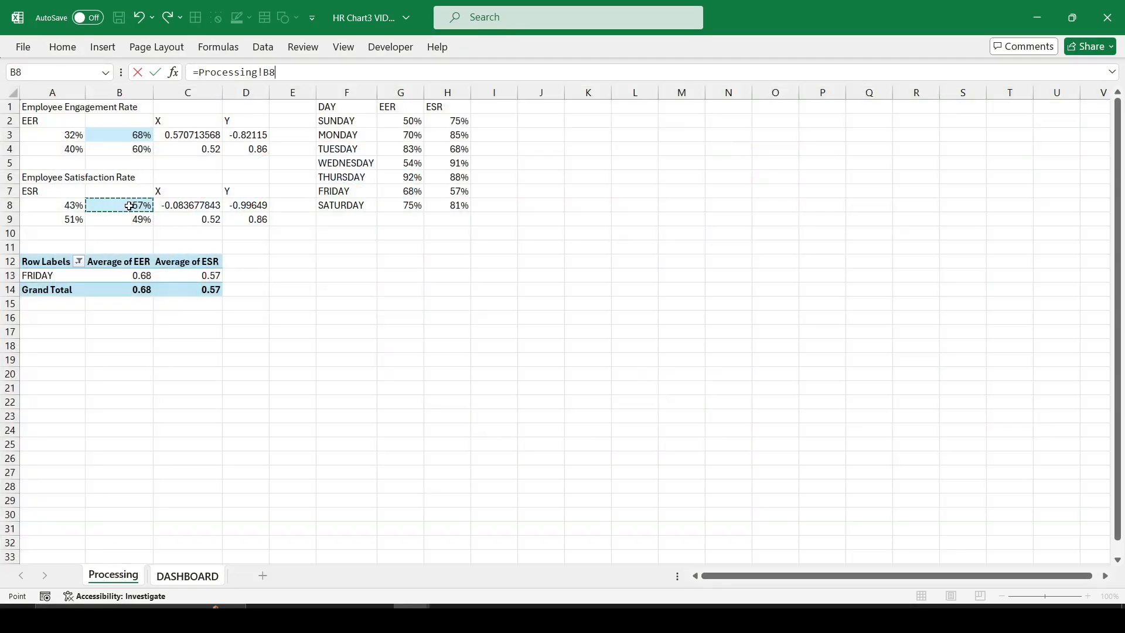
{"action": "key", "text": "Return"}
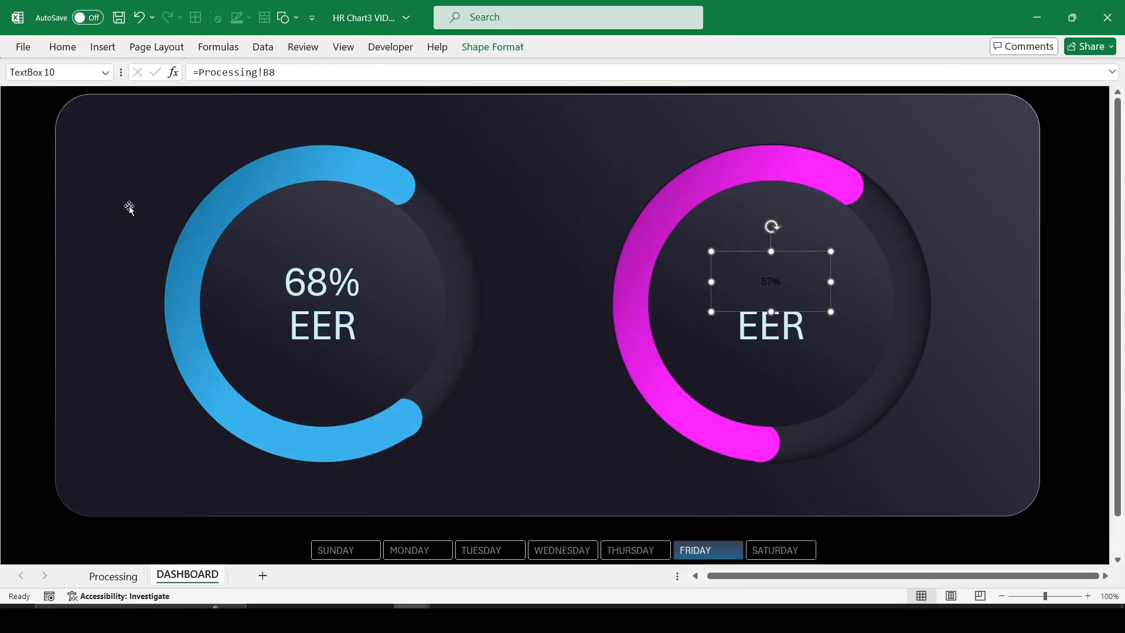
- Link the label text box in the magenta chart to cell A7 of the Processing sheet
{"action": "left_click", "coordinate": [783, 329]}
{"action": "triple_click", "coordinate": [294, 73]}
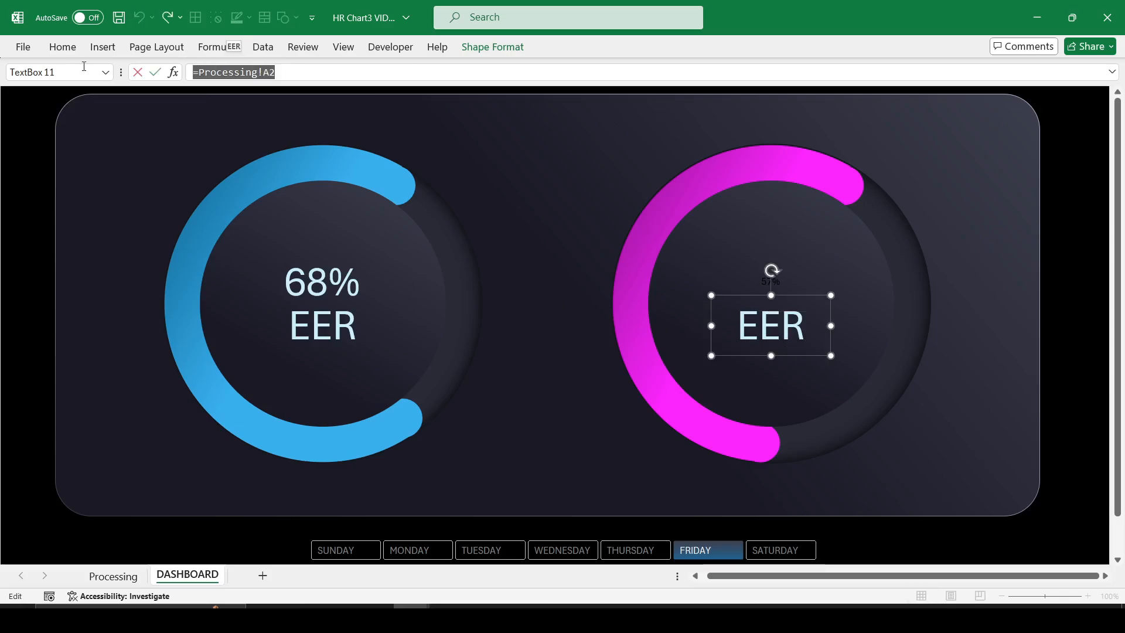
{"action": "type", "text": "="}
{"action": "left_click", "coordinate": [113, 576]}
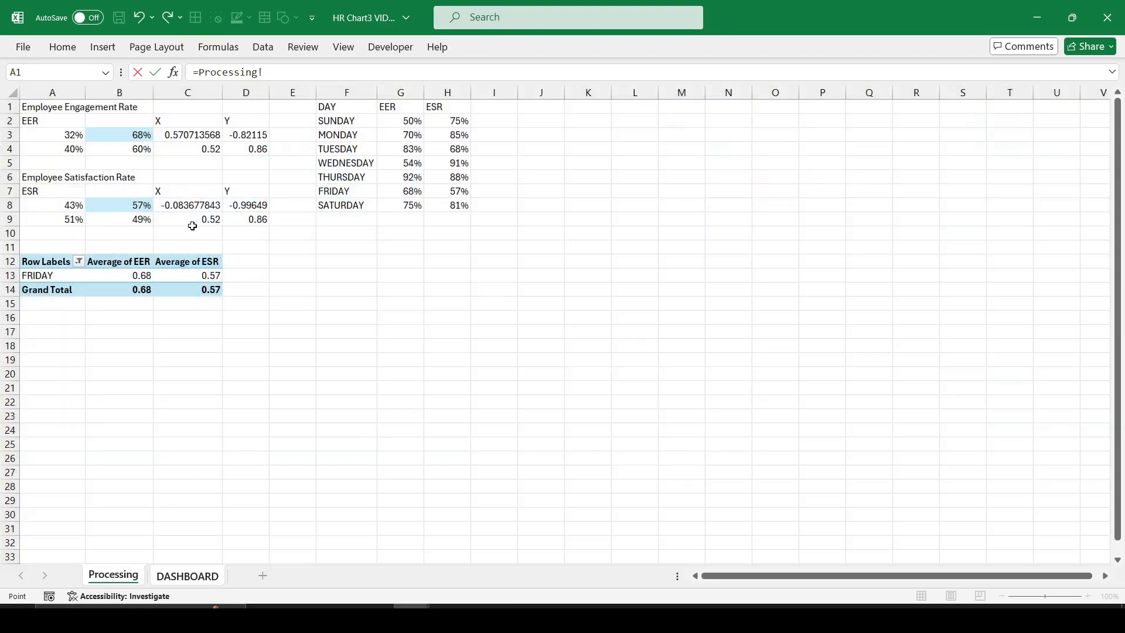
{"action": "left_click", "coordinate": [53, 190]}
{"action": "key", "text": "Return"}
- Copy the blue chart's percentage text formatting to the magenta chart's percentage and label text boxes, and save the workbook
{"action": "left_click", "coordinate": [337, 263]}
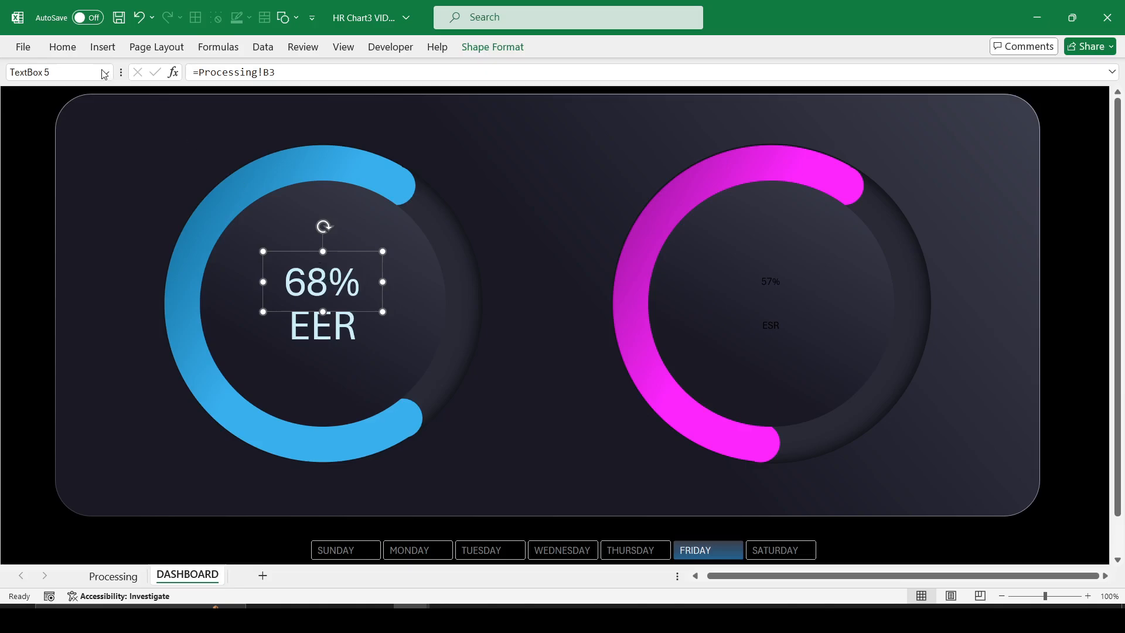
{"action": "left_click", "coordinate": [61, 47]}
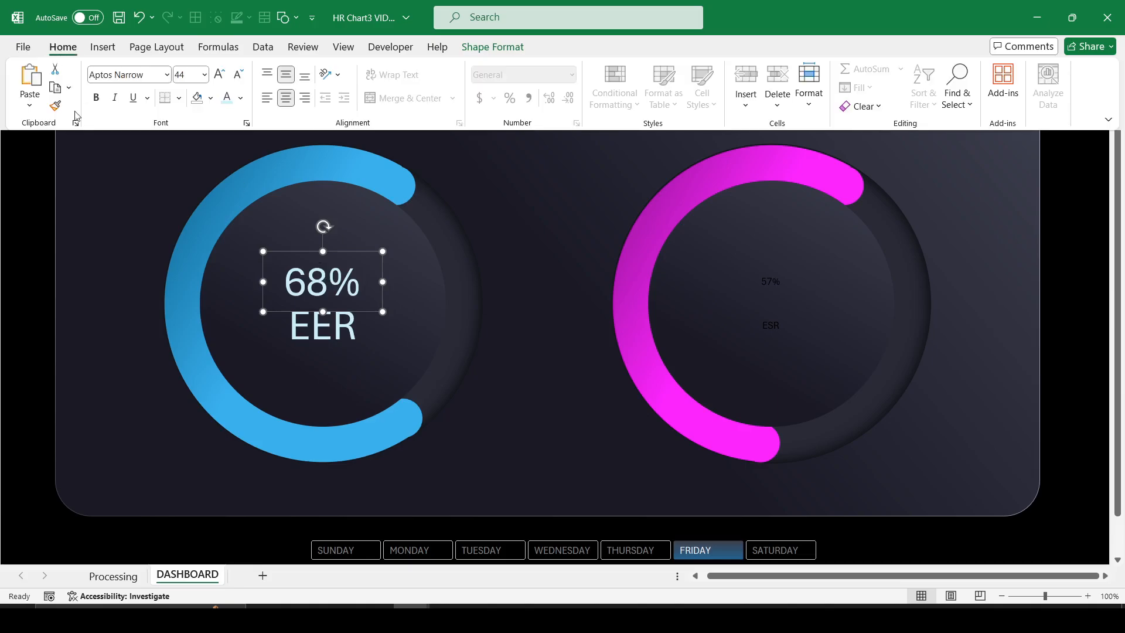
{"action": "left_click", "coordinate": [61, 107]}
{"action": "left_click", "coordinate": [769, 276]}
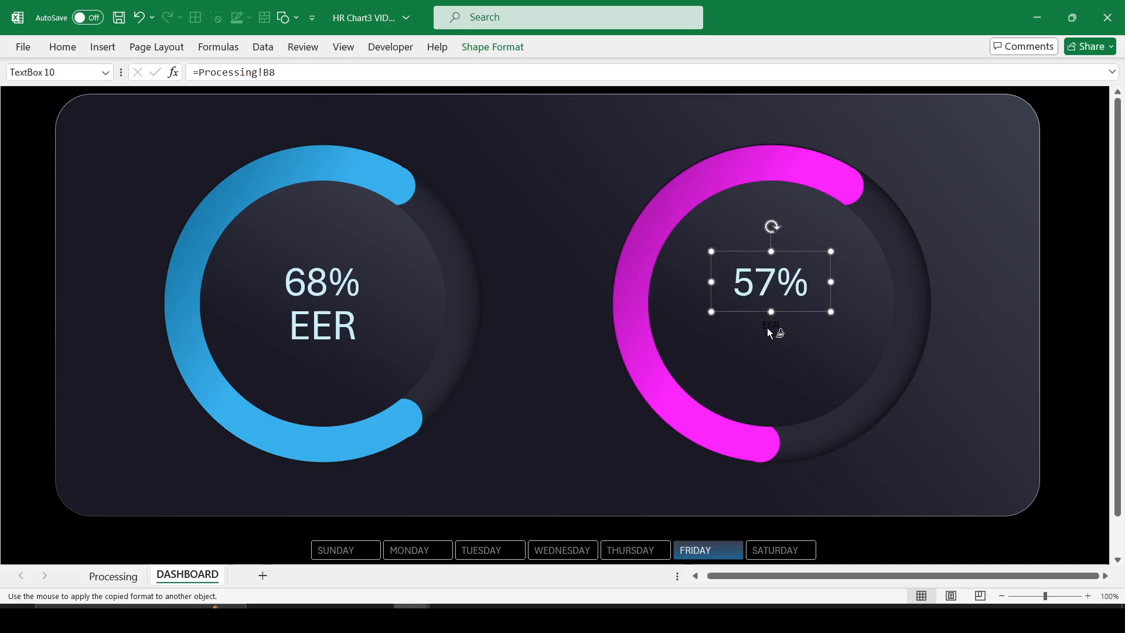
{"action": "left_click", "coordinate": [768, 328]}
{"action": "left_click", "coordinate": [119, 17]}
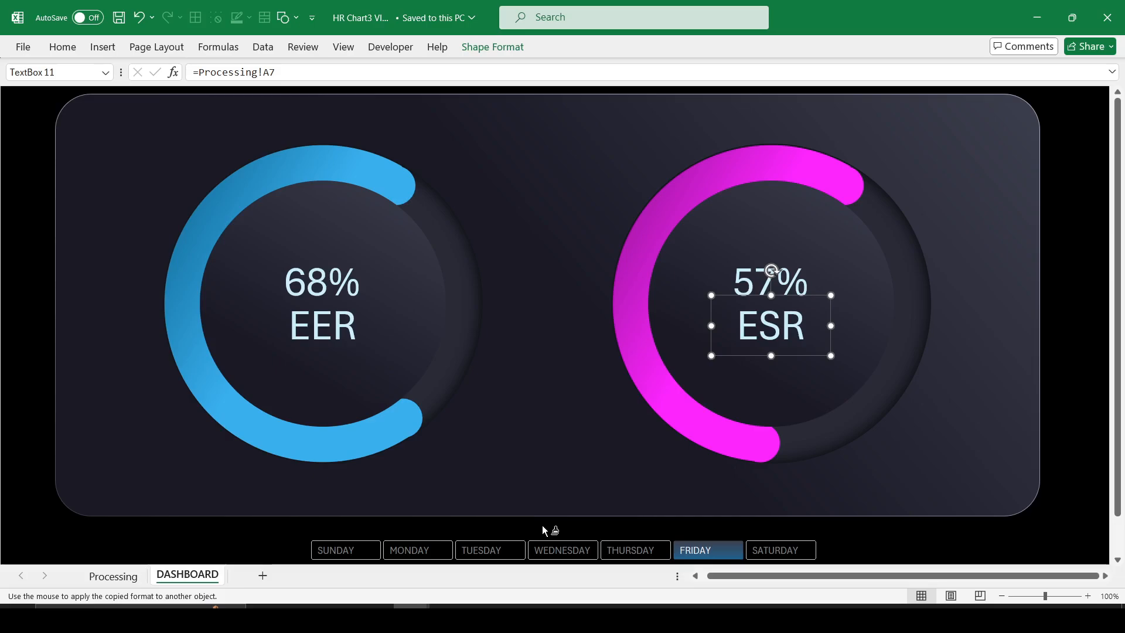
- Filter the dashboard by Wednesday, Monday, Thursday, Friday and Thursday again to check how both charts respond to the DAY slicer
{"action": "left_click", "coordinate": [542, 552]}
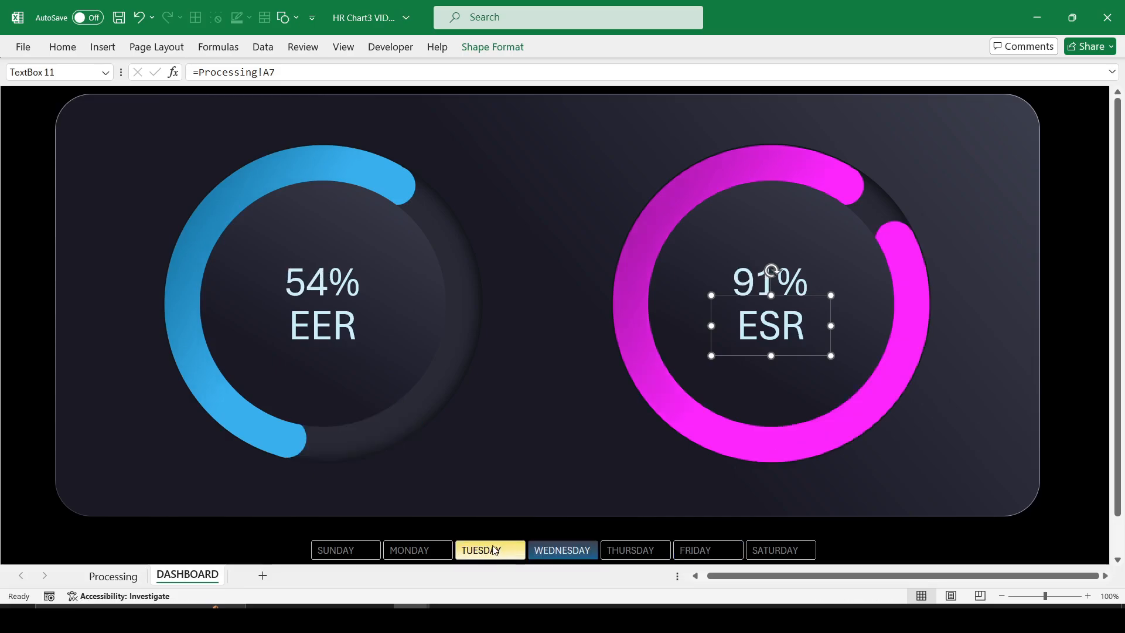
{"action": "left_click", "coordinate": [976, 544]}
{"action": "left_click", "coordinate": [416, 551]}
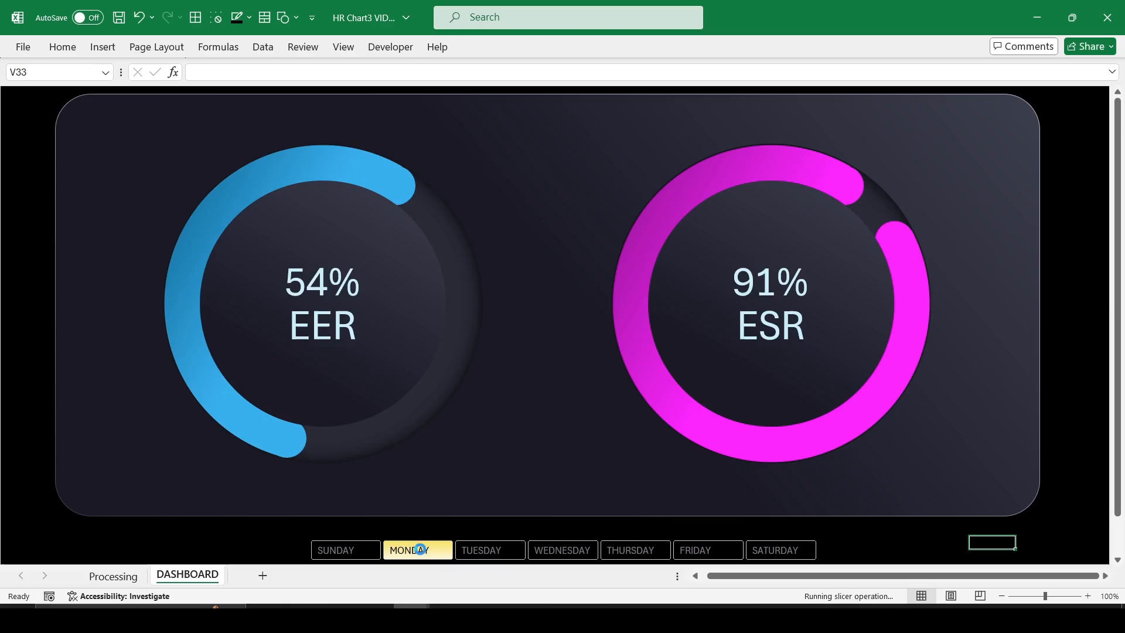
{"action": "left_click", "coordinate": [627, 554]}
{"action": "left_click", "coordinate": [699, 554]}
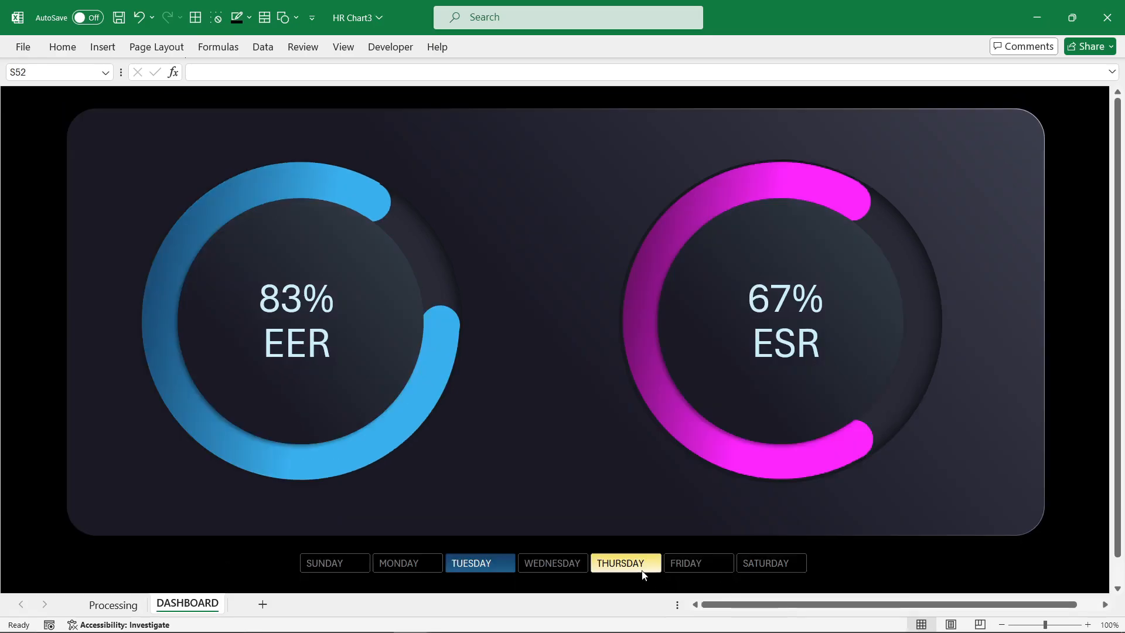
{"action": "left_click", "coordinate": [599, 565]}
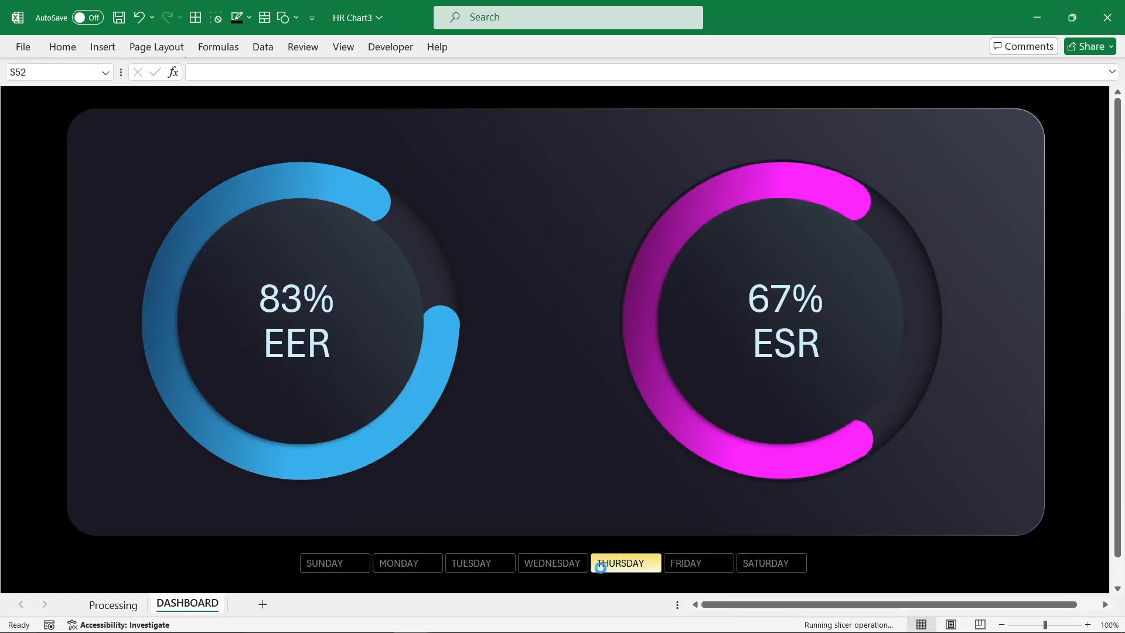
- Filter the dashboard by Wednesday, Monday, Sunday, Thursday, Friday and Saturday in turn to check how both charts respond to single days
{"action": "left_click", "coordinate": [545, 565]}
{"action": "left_click", "coordinate": [396, 567]}
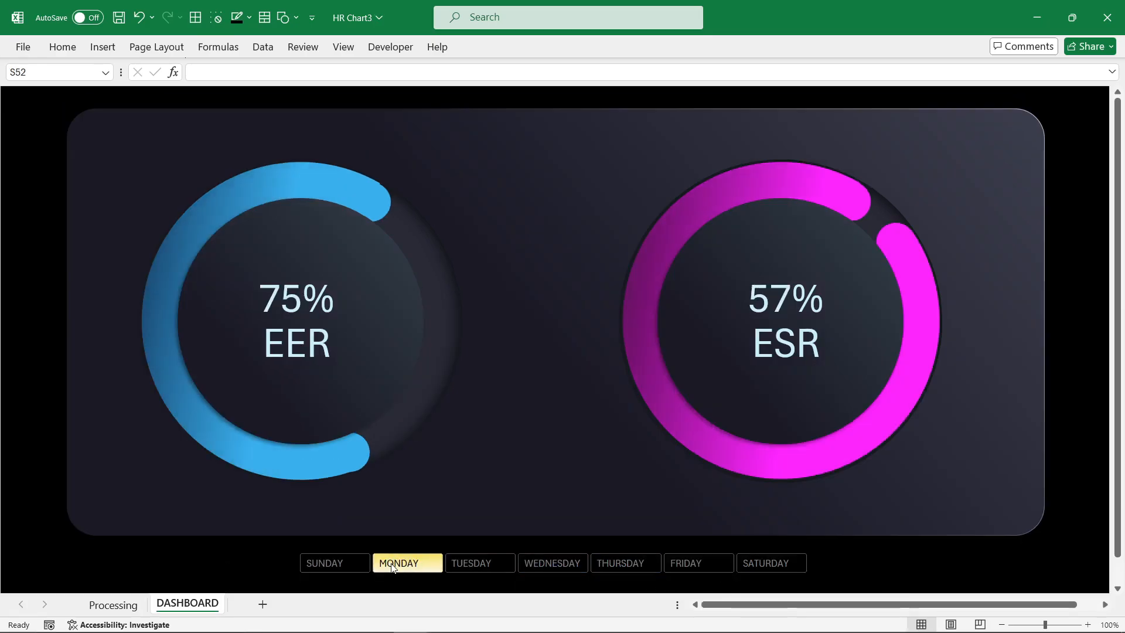
{"action": "left_click", "coordinate": [350, 568]}
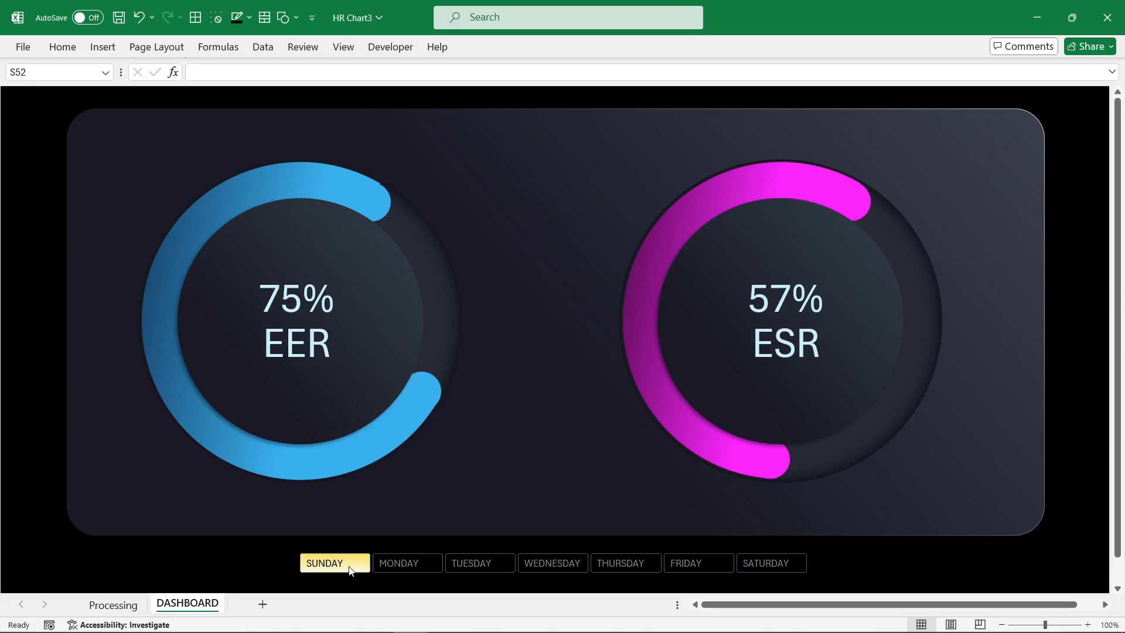
{"action": "left_click", "coordinate": [634, 566]}
{"action": "left_click", "coordinate": [687, 570]}
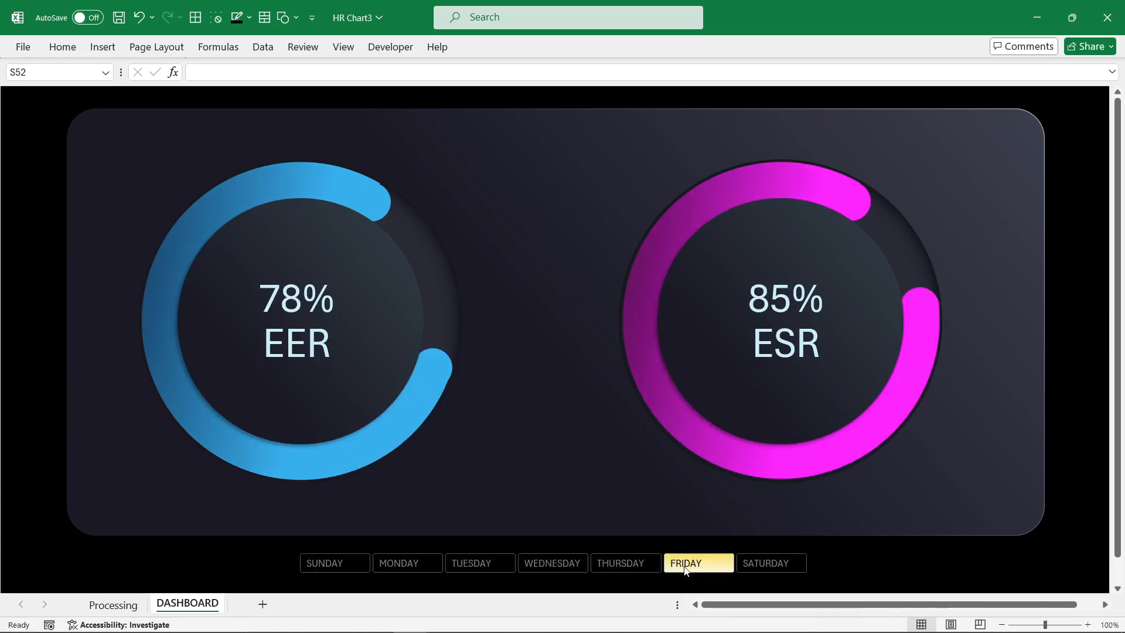
{"action": "left_click", "coordinate": [746, 566]}
- Check both charts with the Monday-to-Thursday range, with Friday, Tuesday and Monday individually, and with all days from Sunday to Saturday selected
{"action": "left_click_drag", "start_coordinate": [399, 564], "coordinate": [633, 569]}
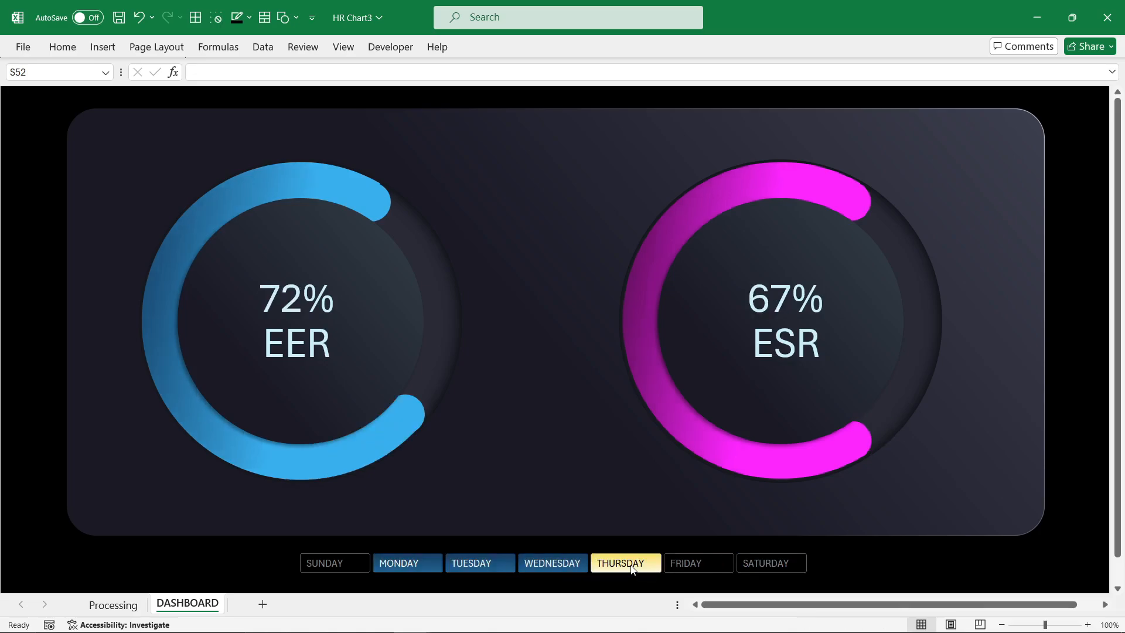
{"action": "left_click", "coordinate": [697, 566]}
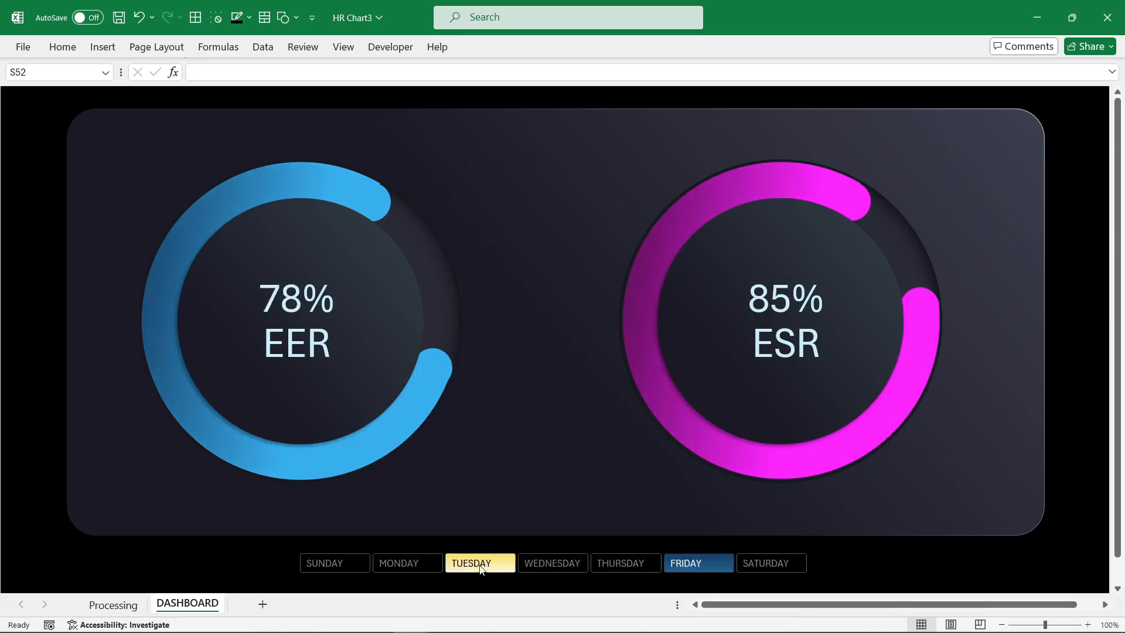
{"action": "left_click", "coordinate": [456, 567]}
{"action": "left_click", "coordinate": [404, 566]}
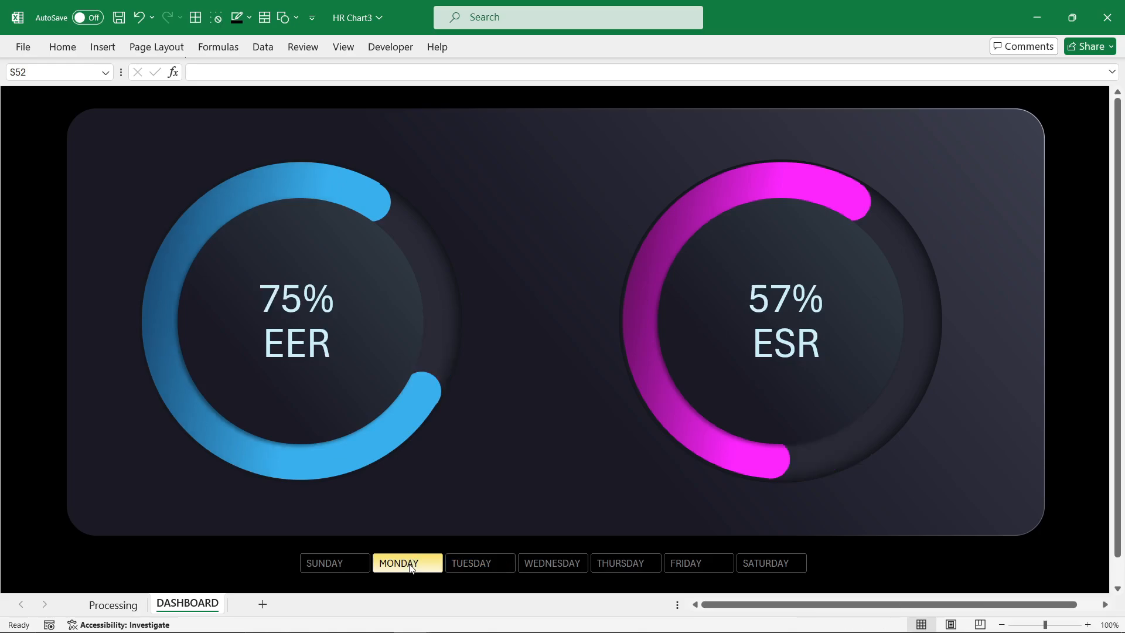
{"action": "left_click", "coordinate": [360, 567]}
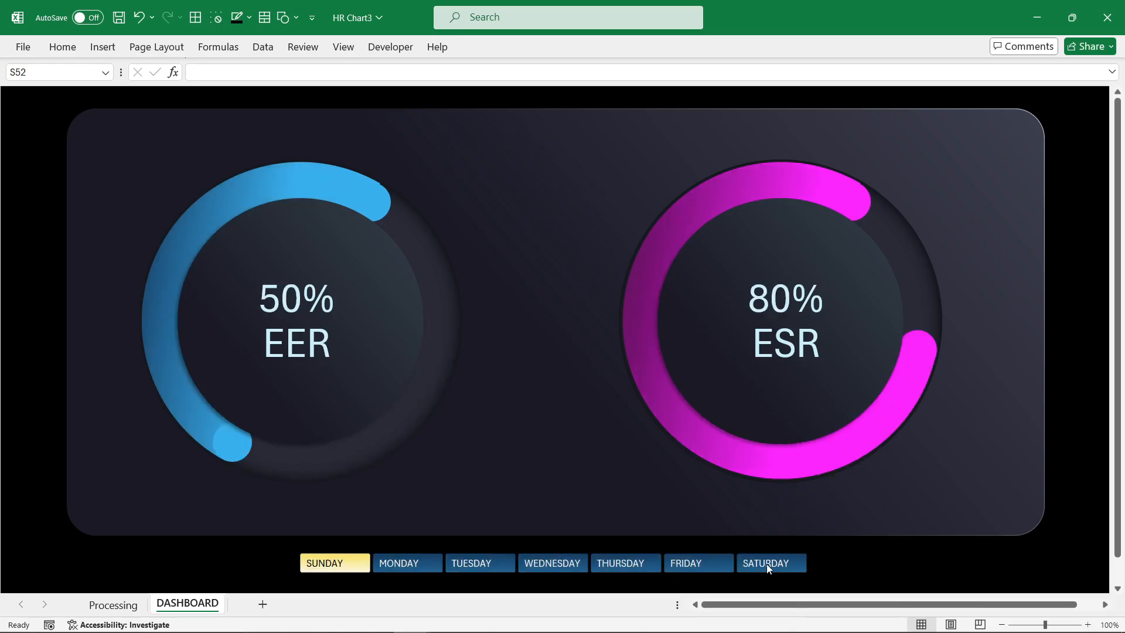